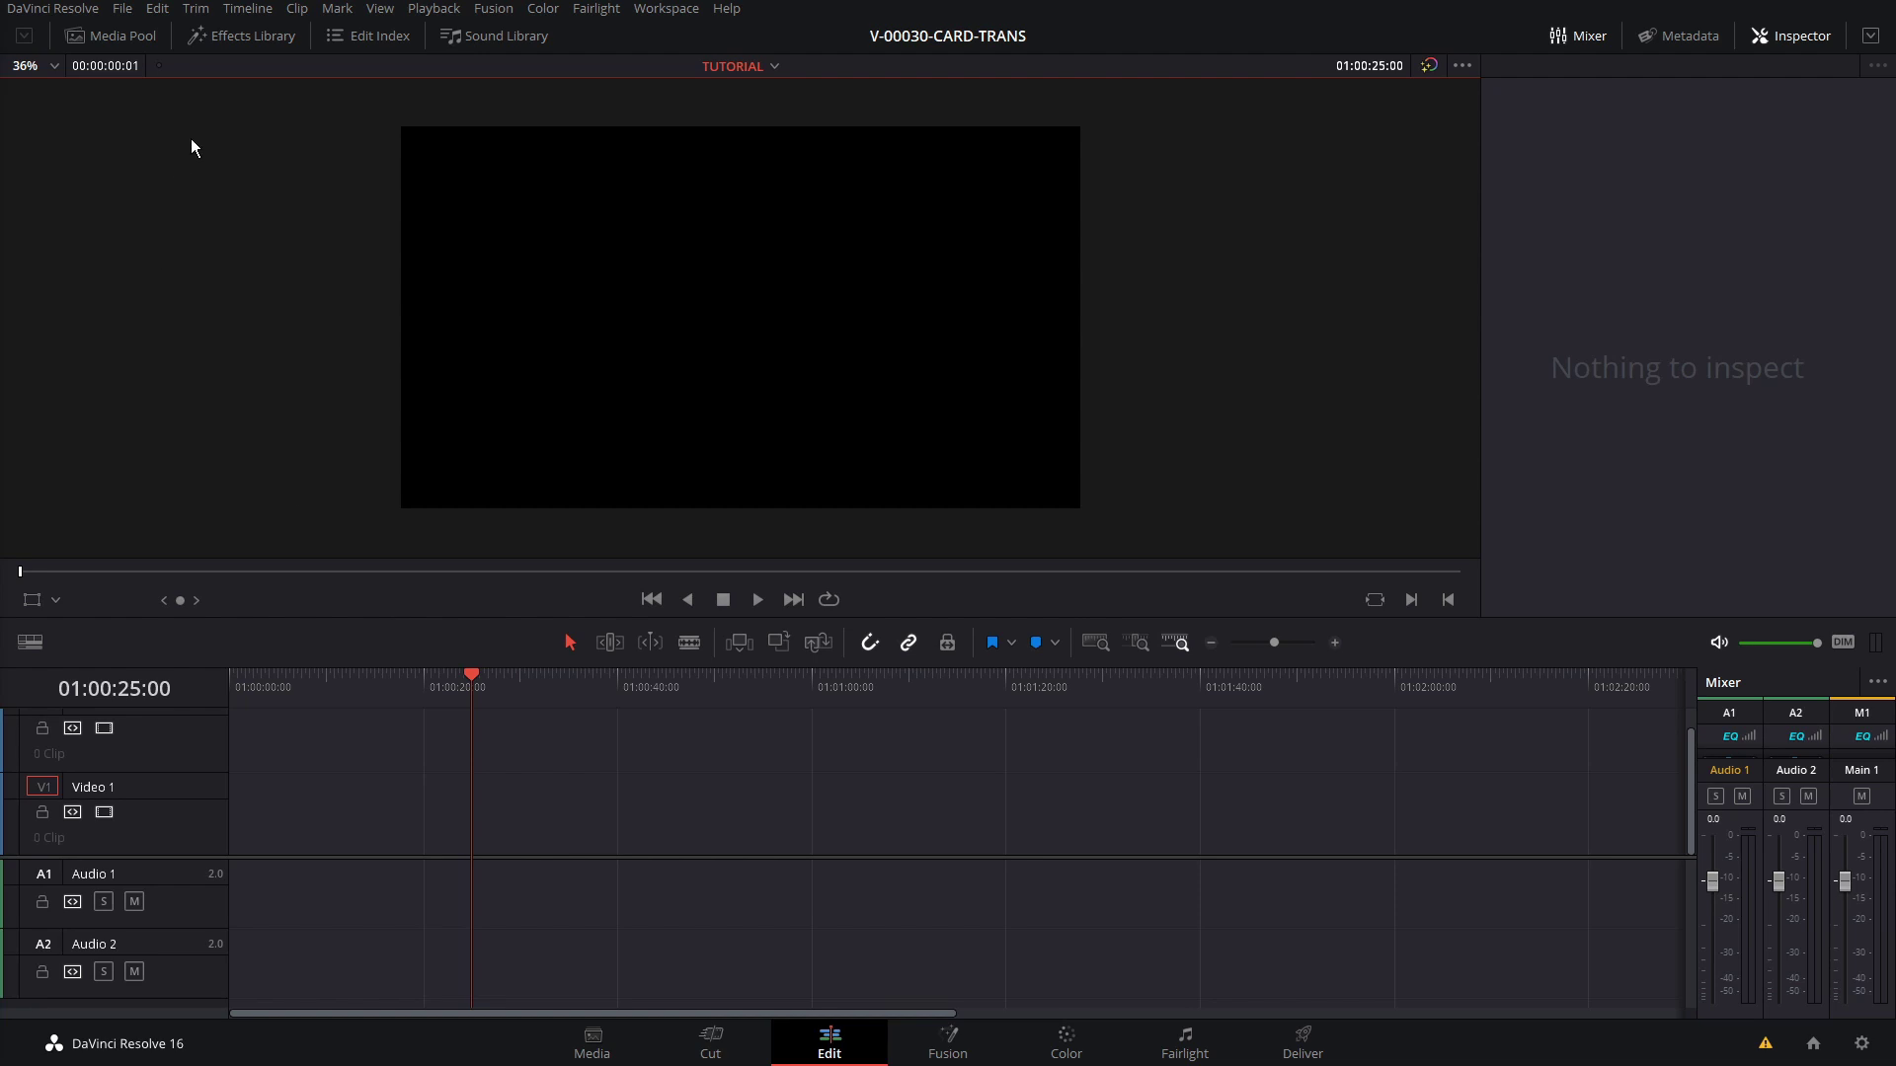
Place a Fusion Composition on the Video 1 track, lengthen it to about 24 seconds, and open it on the Fusion page.
click(257, 45)
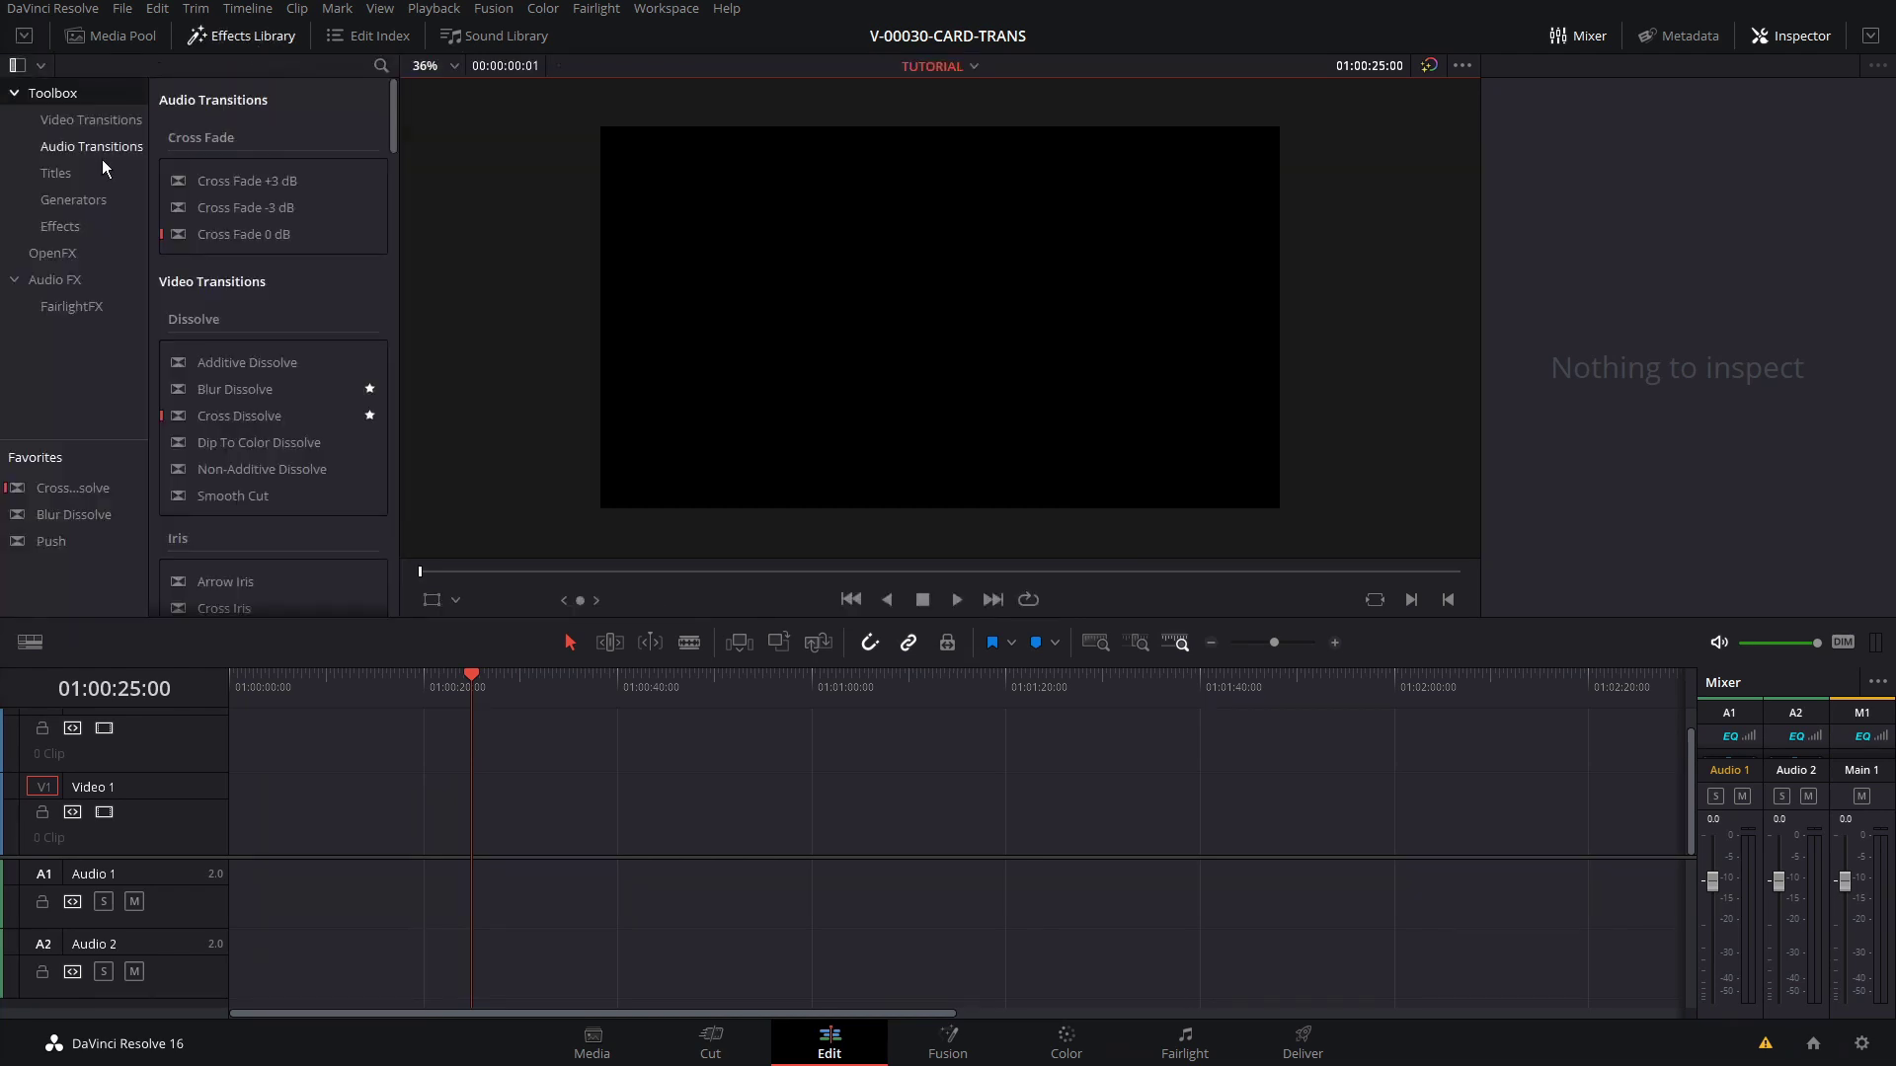
click(61, 227)
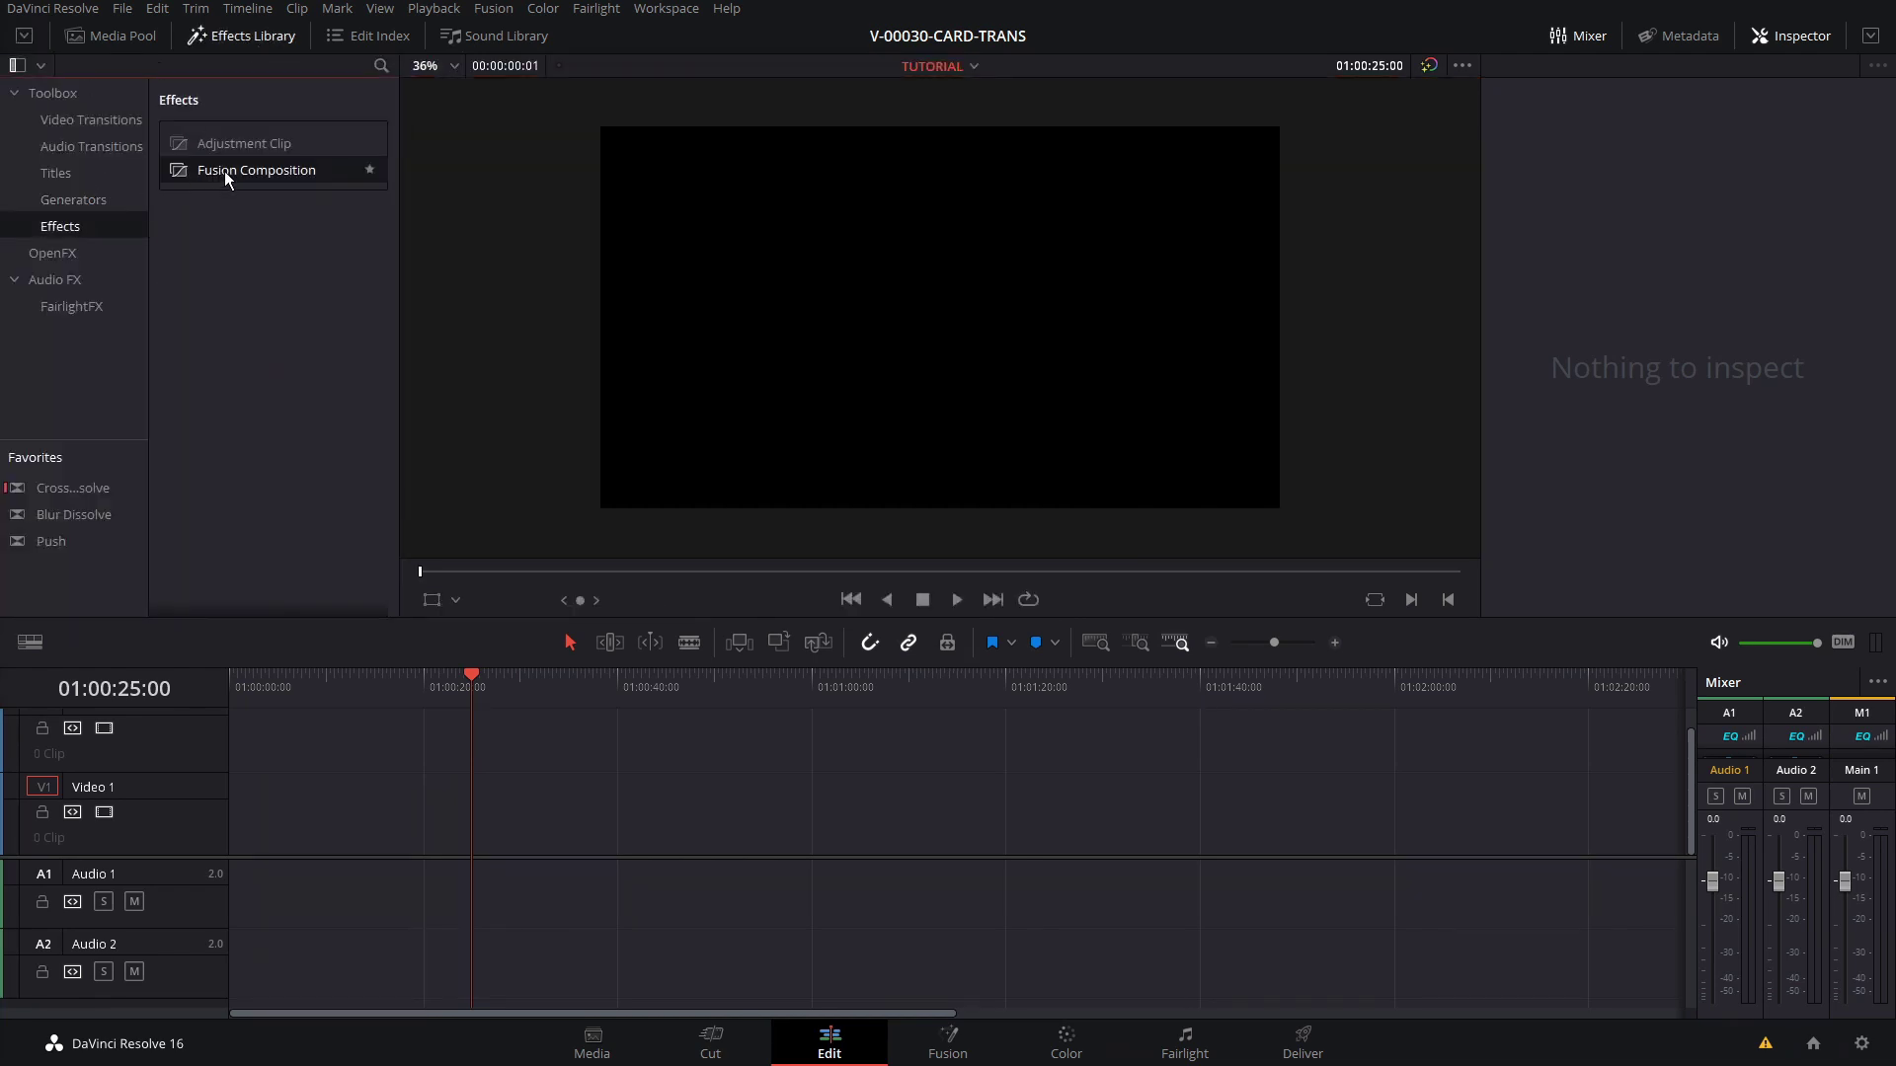
drag(231, 170, 647, 810)
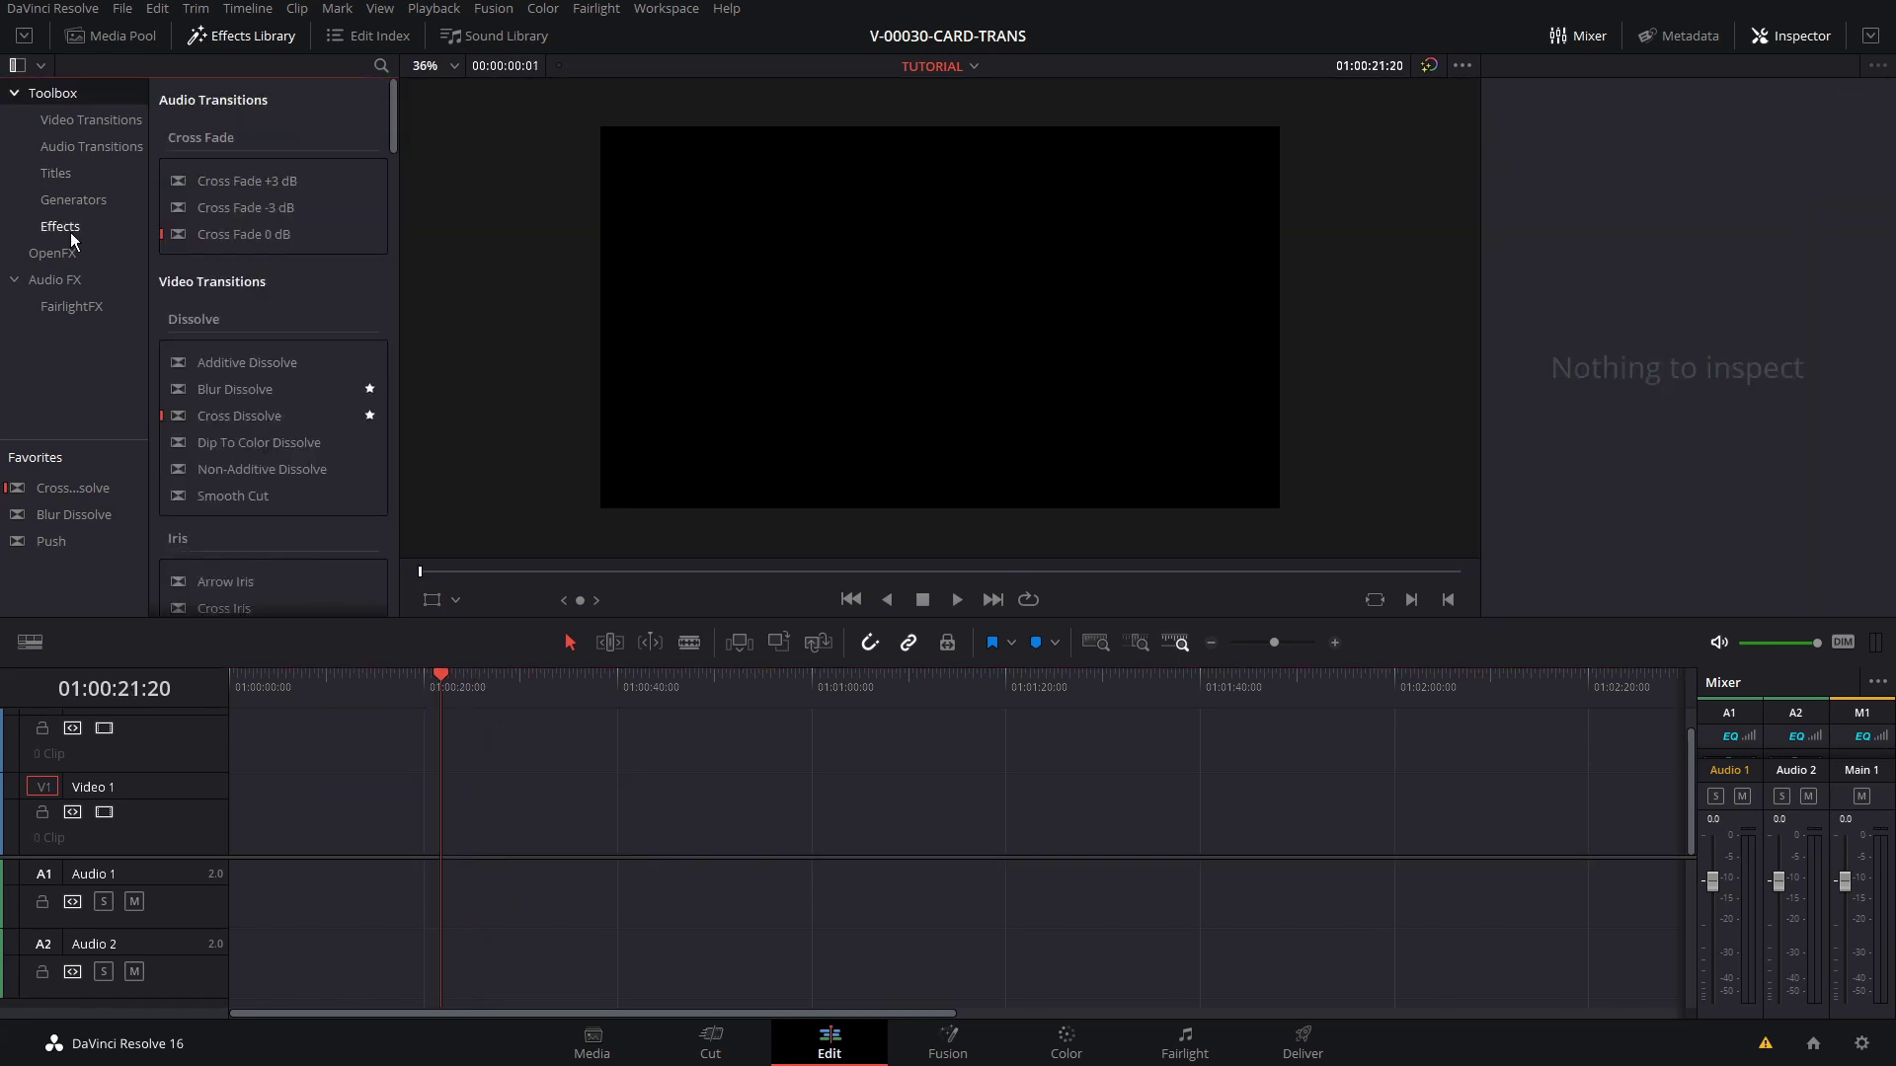
click(69, 229)
drag(228, 176, 440, 825)
drag(493, 807, 677, 807)
click(518, 696)
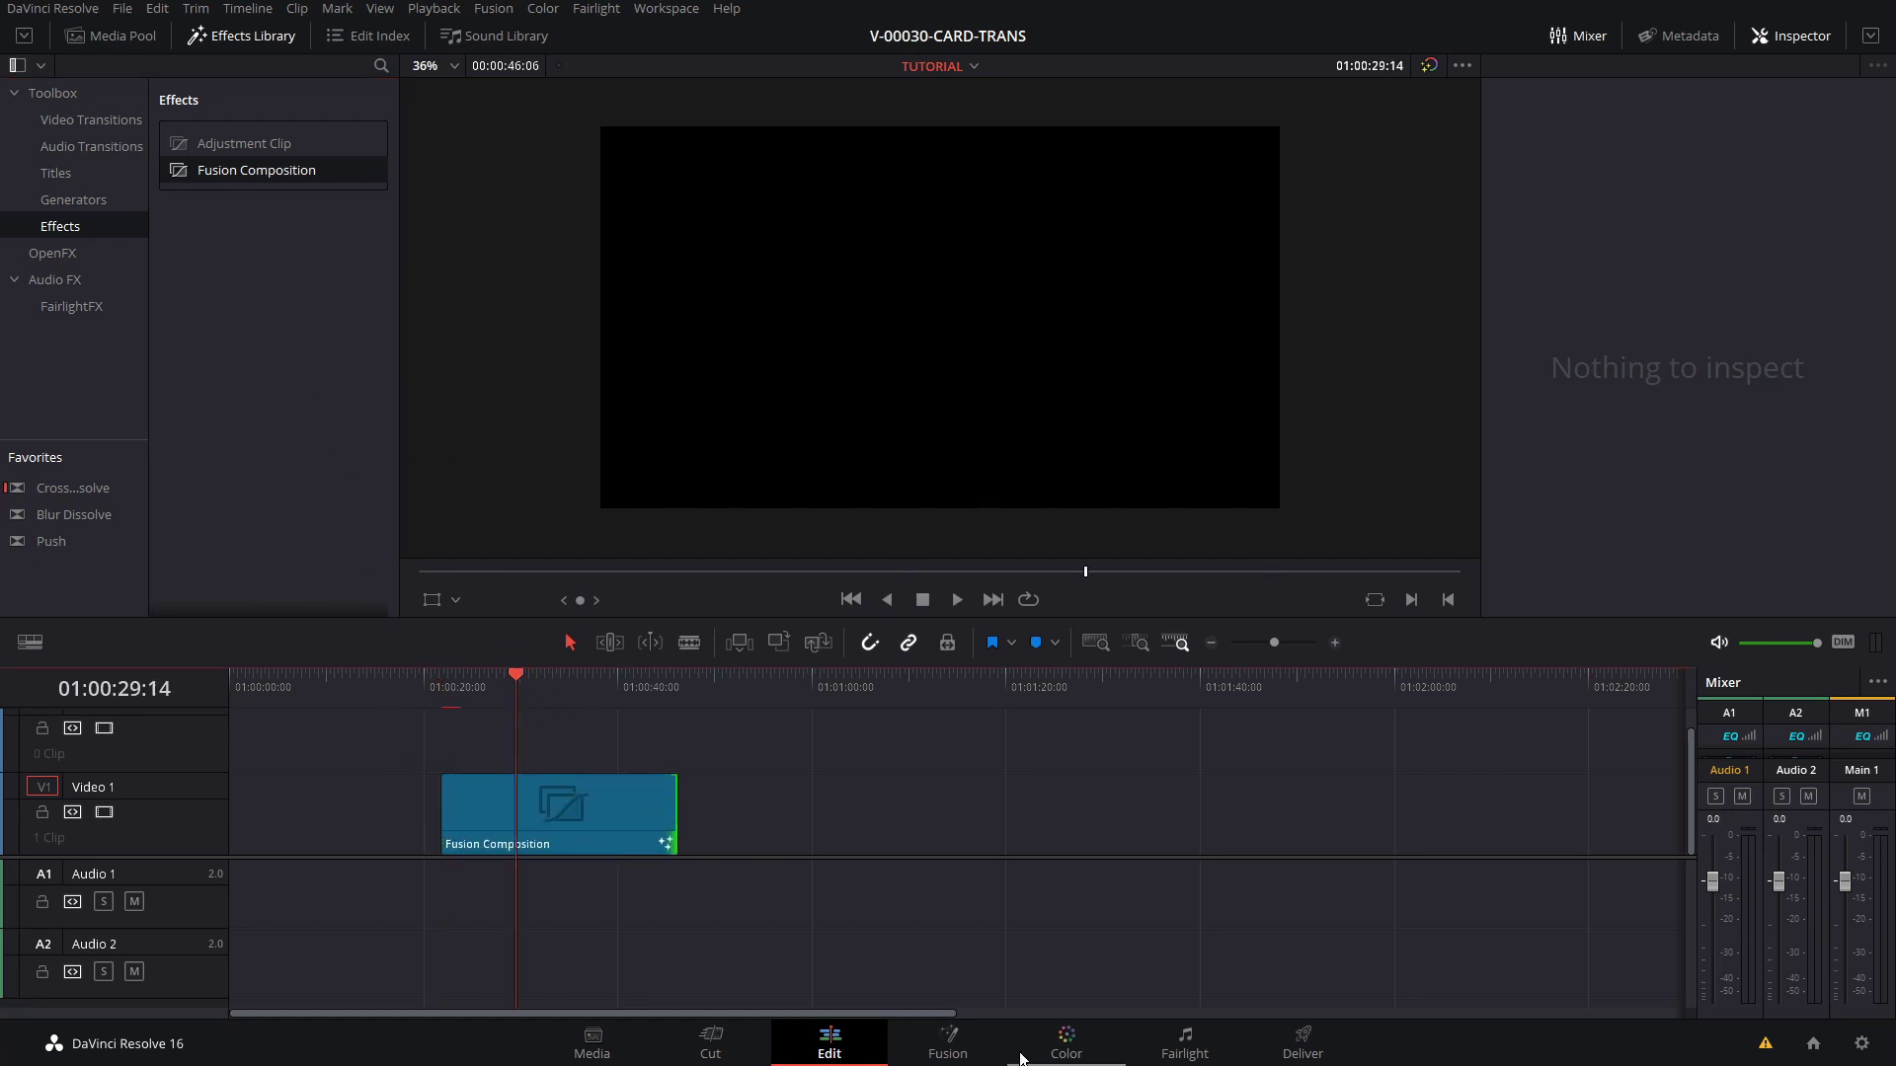
click(963, 1050)
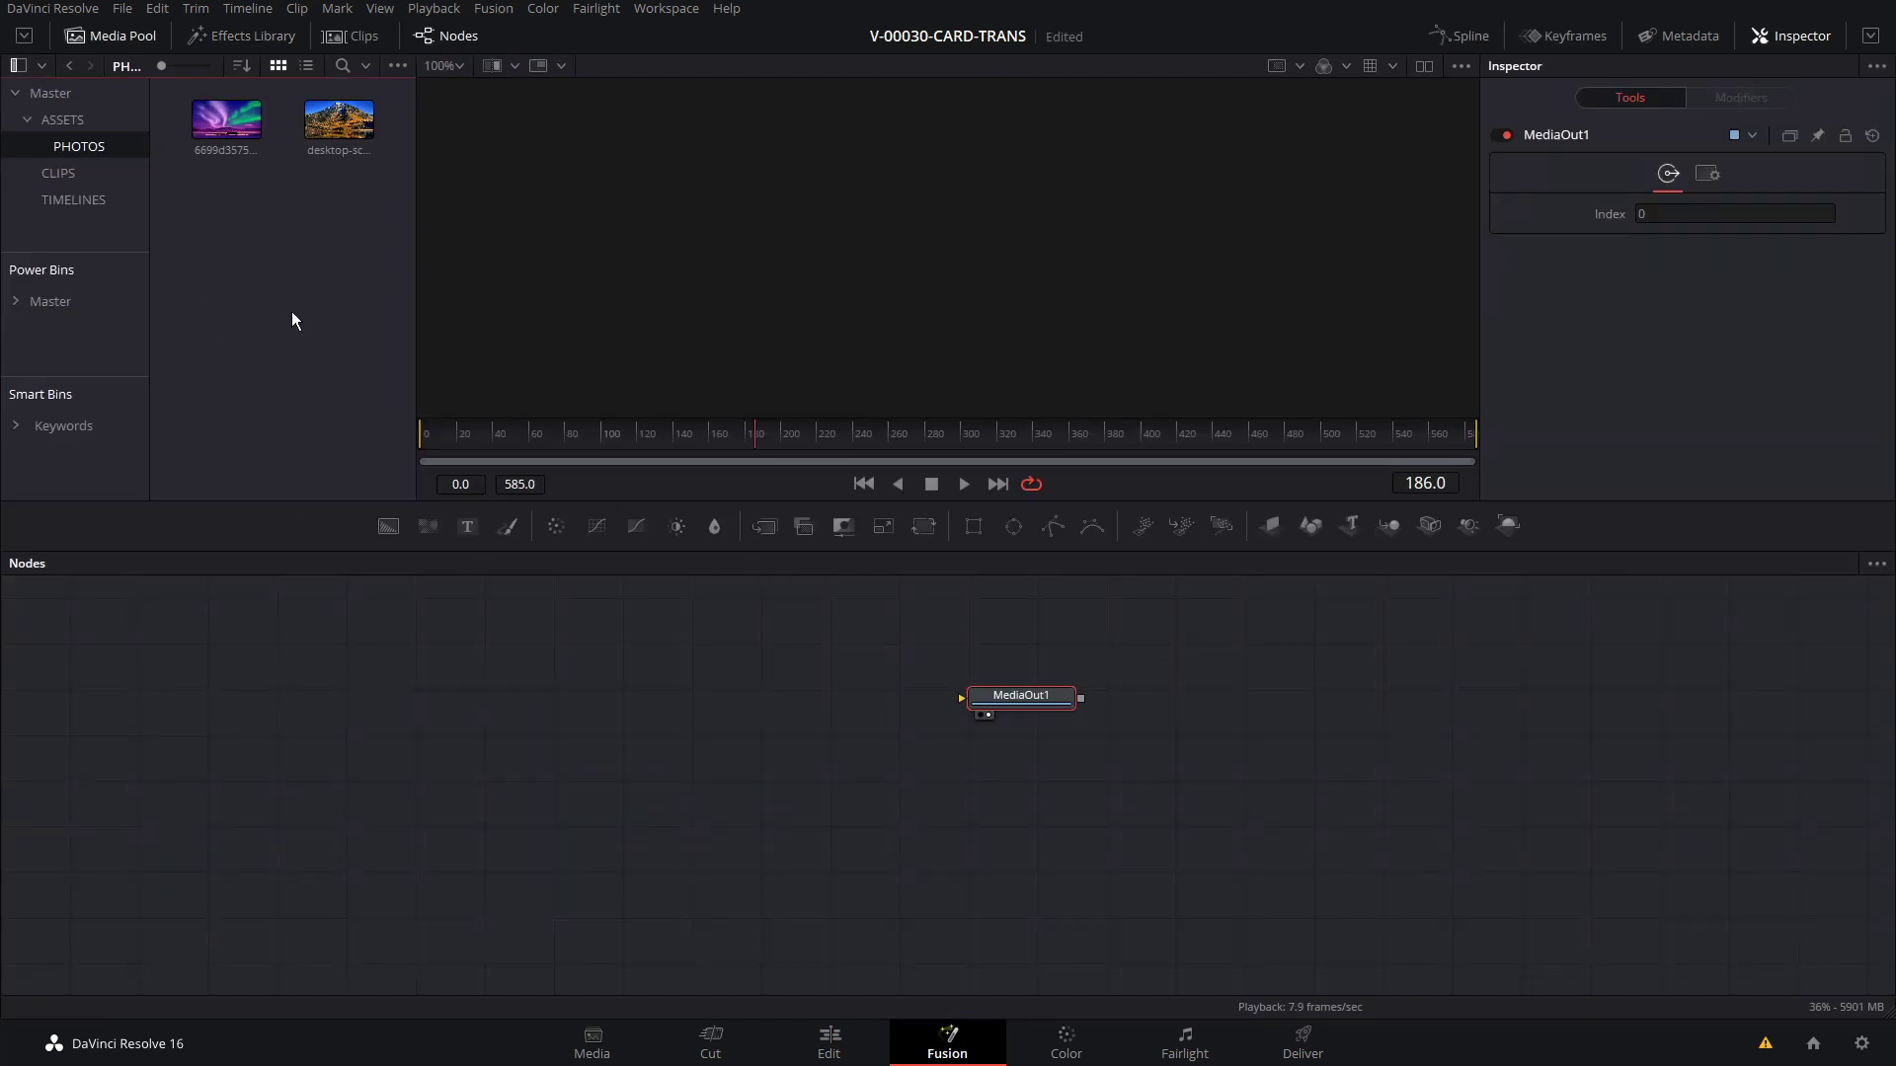
Add the aurora and mountain photos from the PHOTOS bin to the node graph, one below the other.
drag(226, 119, 378, 702)
drag(339, 119, 383, 709)
drag(379, 798, 378, 796)
Show MediaIn1 and MediaIn2 side by side in two viewers, with both images scaled to be entirely visible.
click(395, 705)
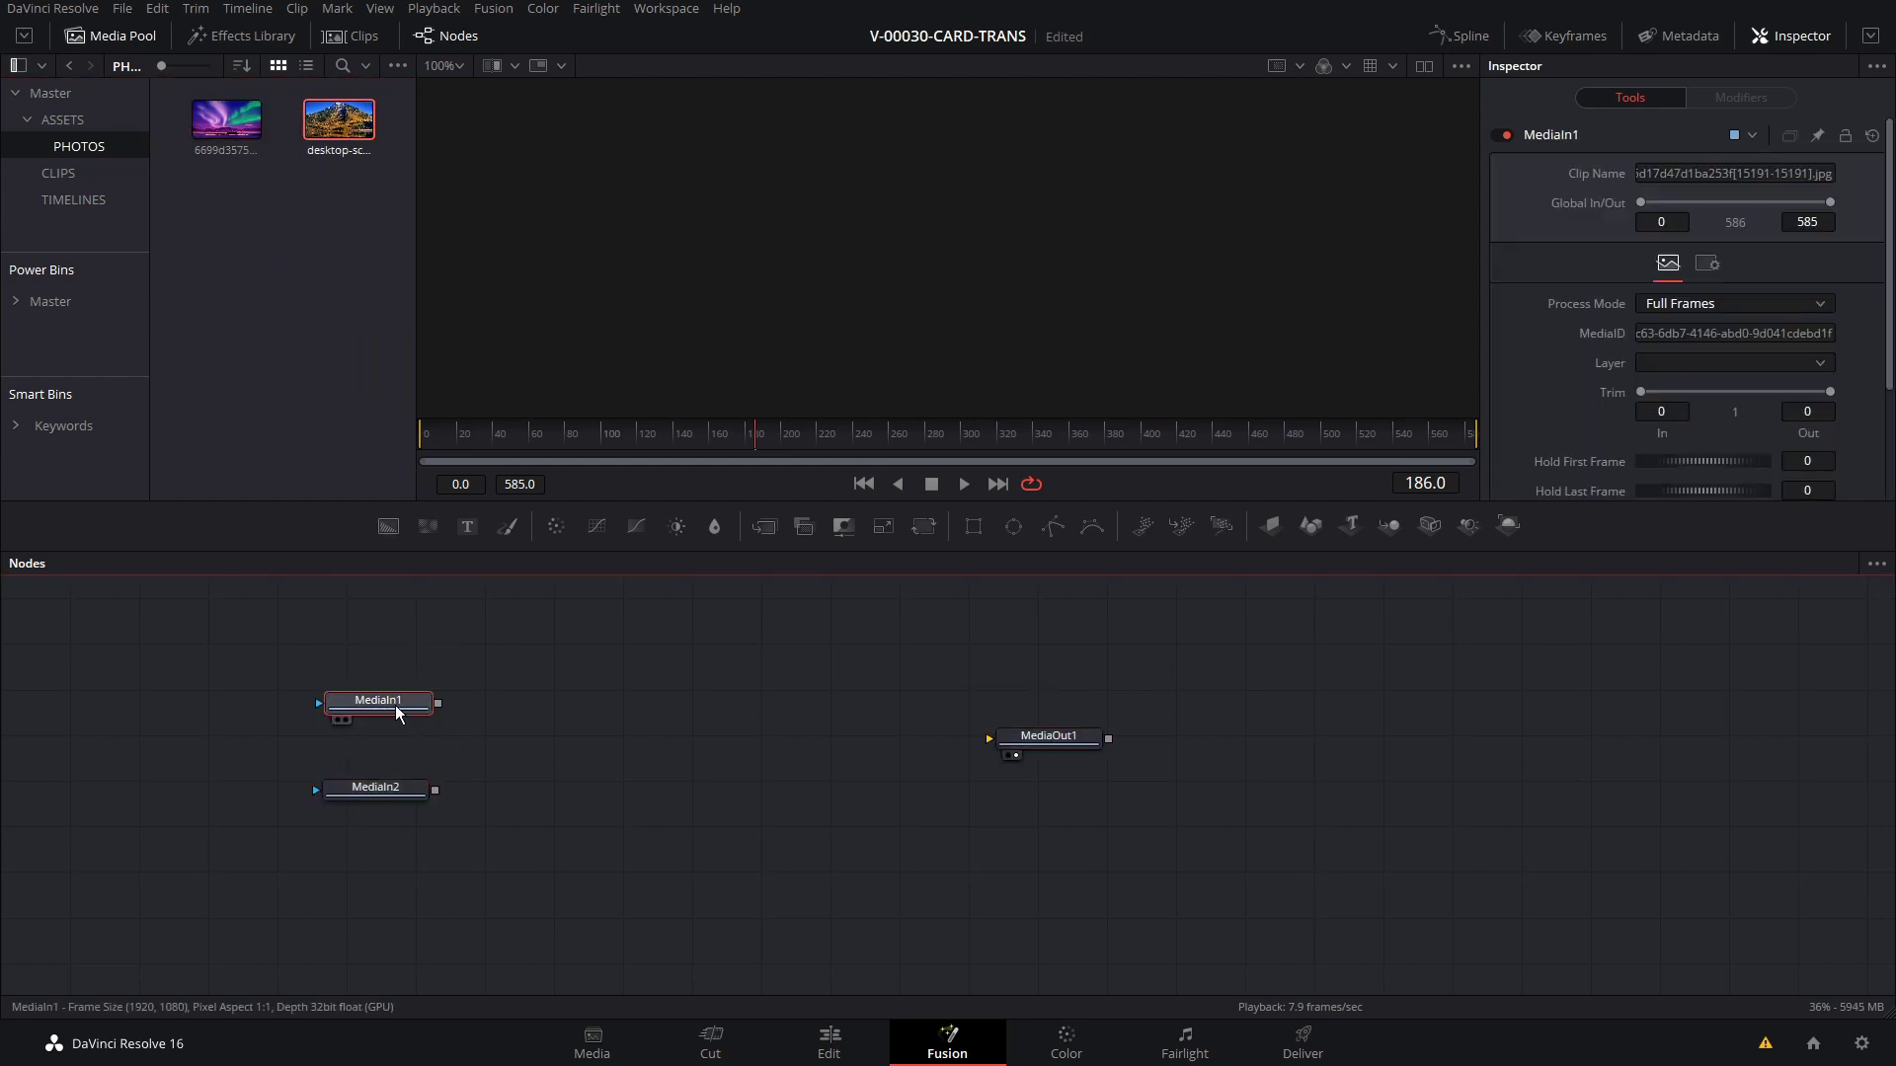
click(393, 795)
key(2)
click(1423, 65)
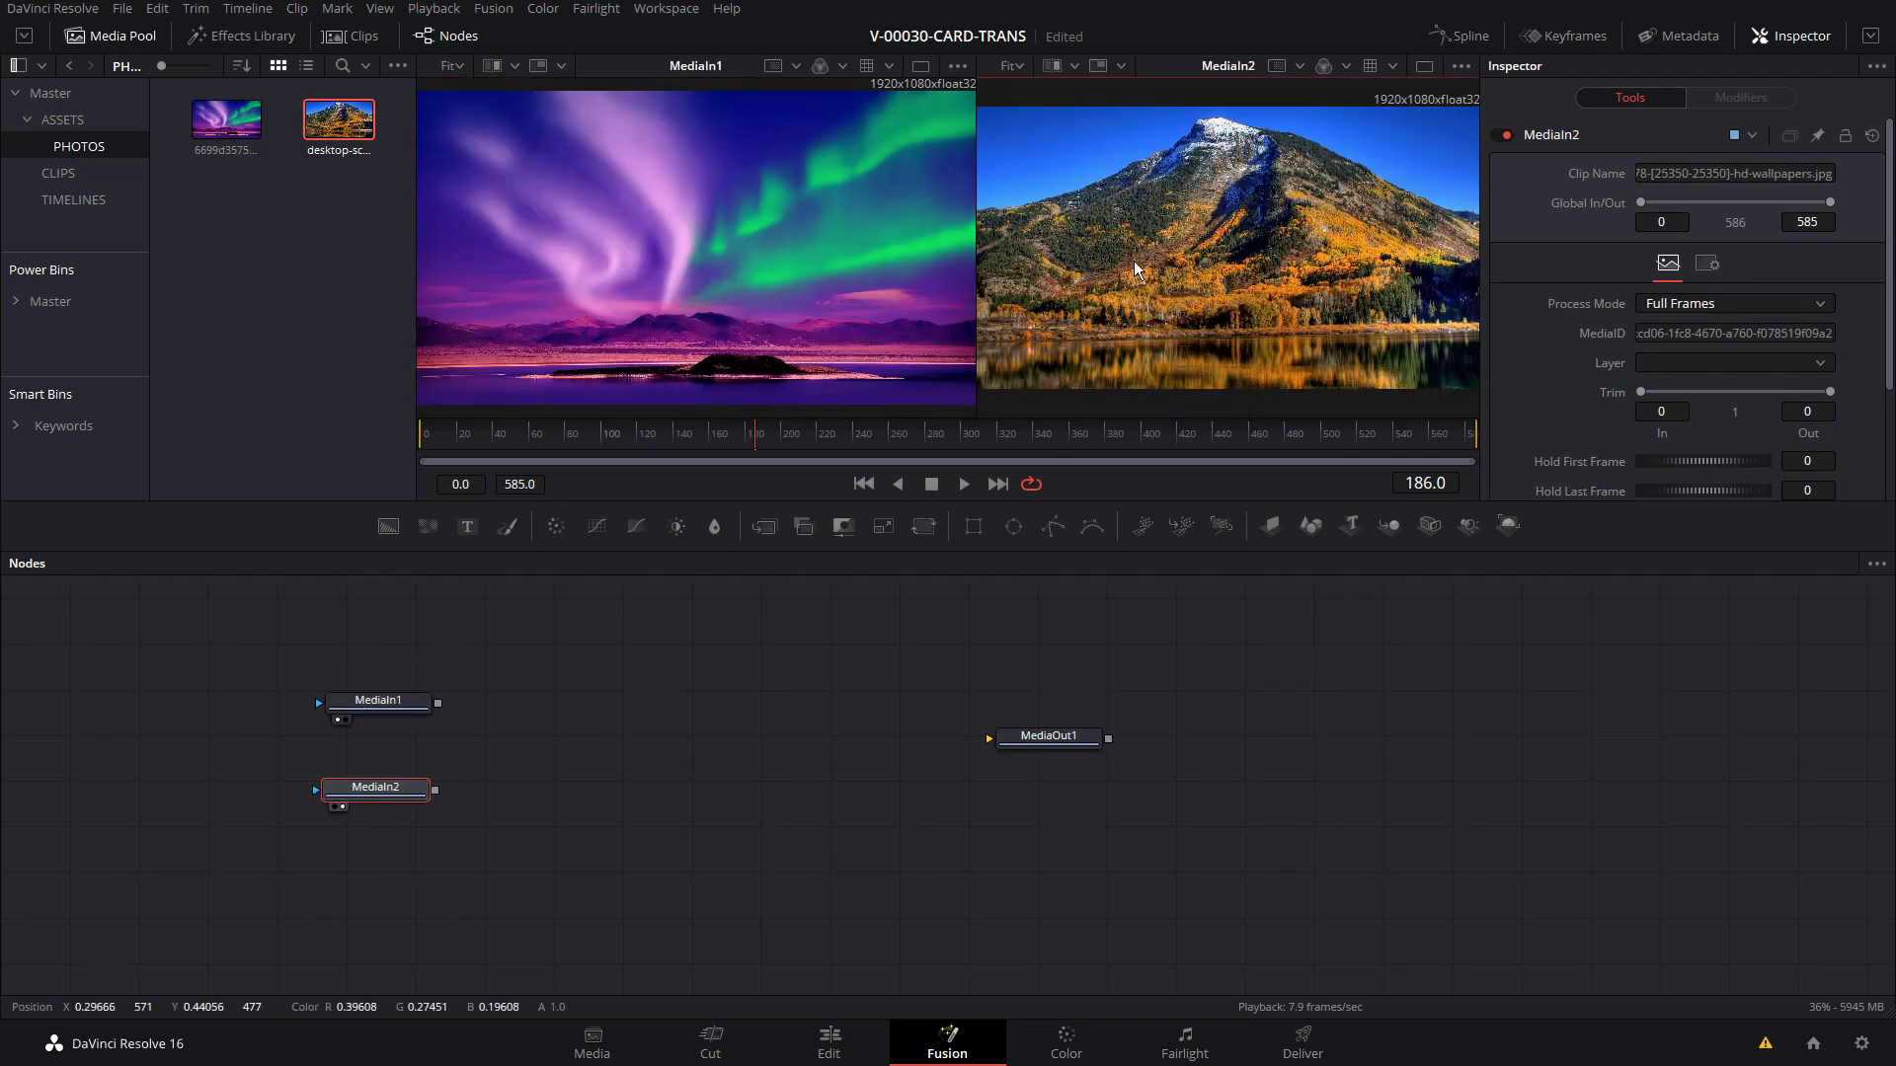
scroll(1136, 268, up, 2)
scroll(1135, 268, down, 2)
scroll(692, 267, down, 2)
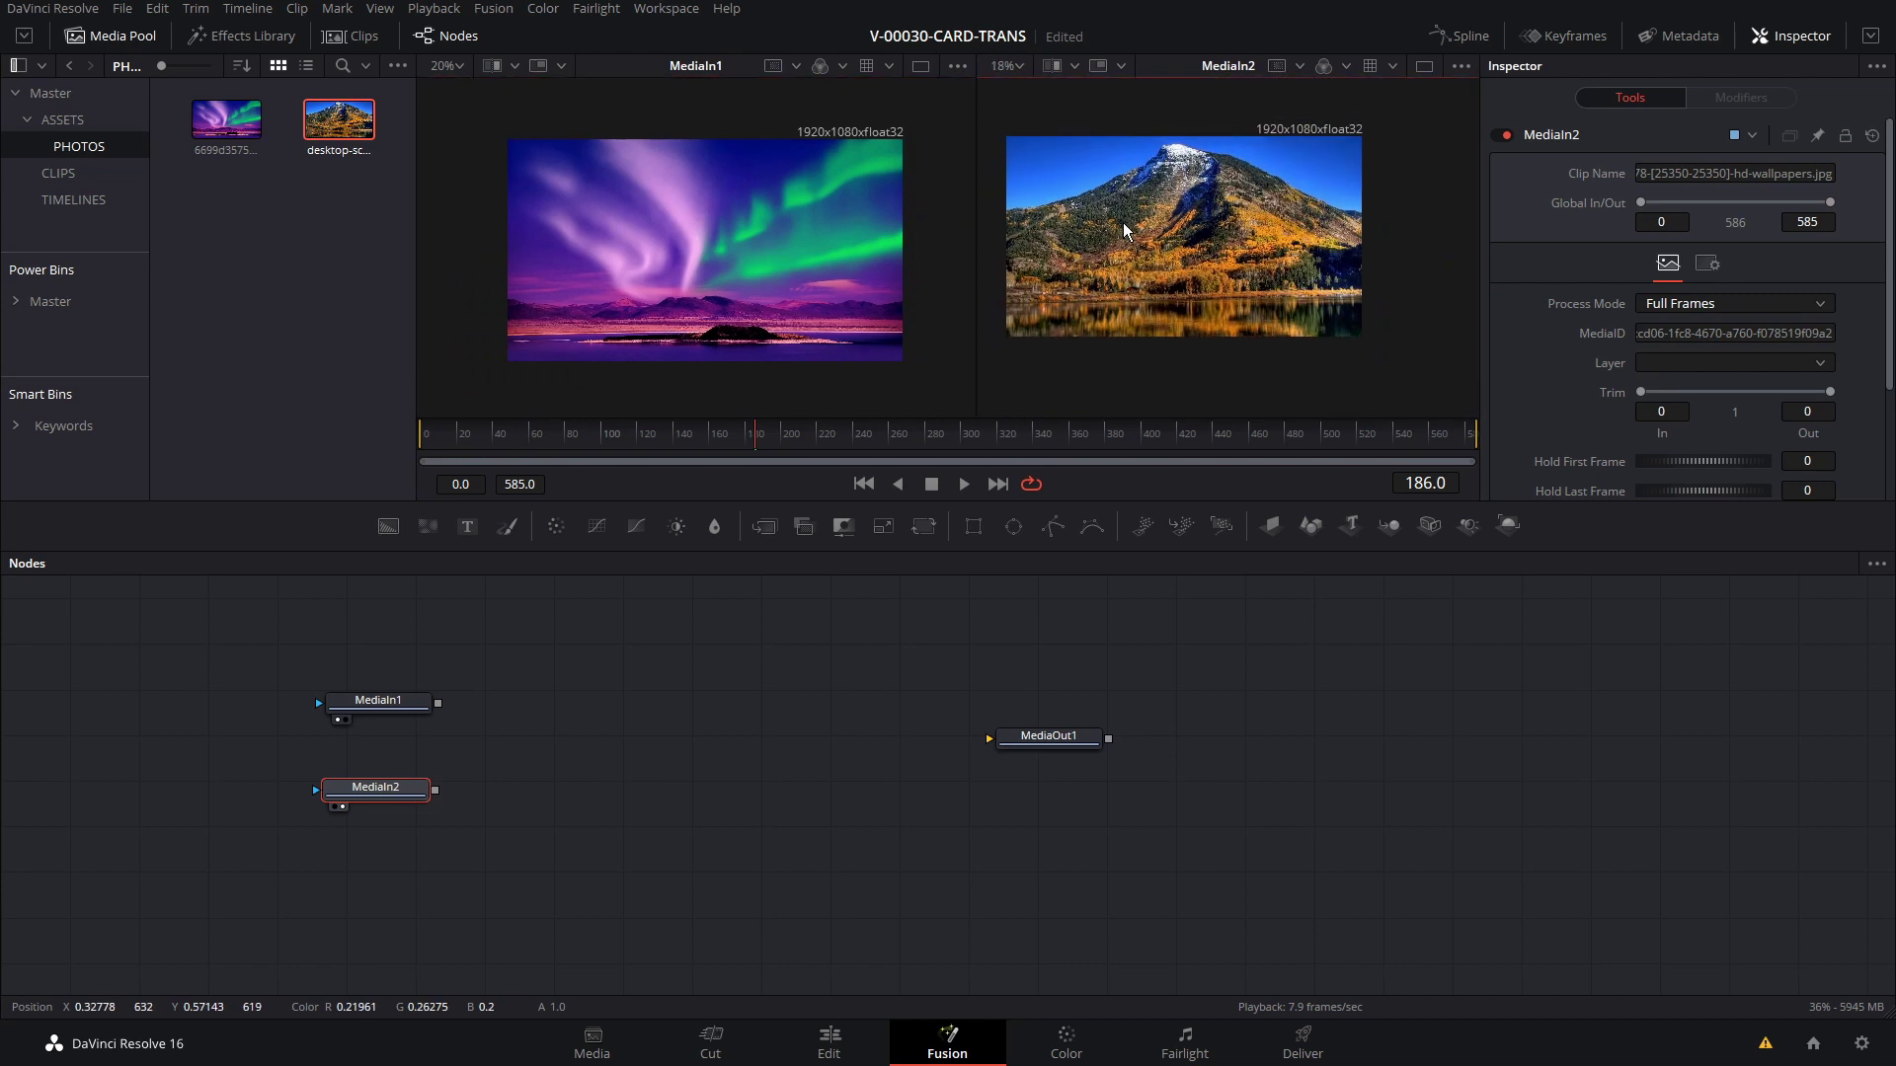
Enlarge the viewer area above the node graph and hide the Media Pool.
drag(593, 504, 592, 641)
click(18, 65)
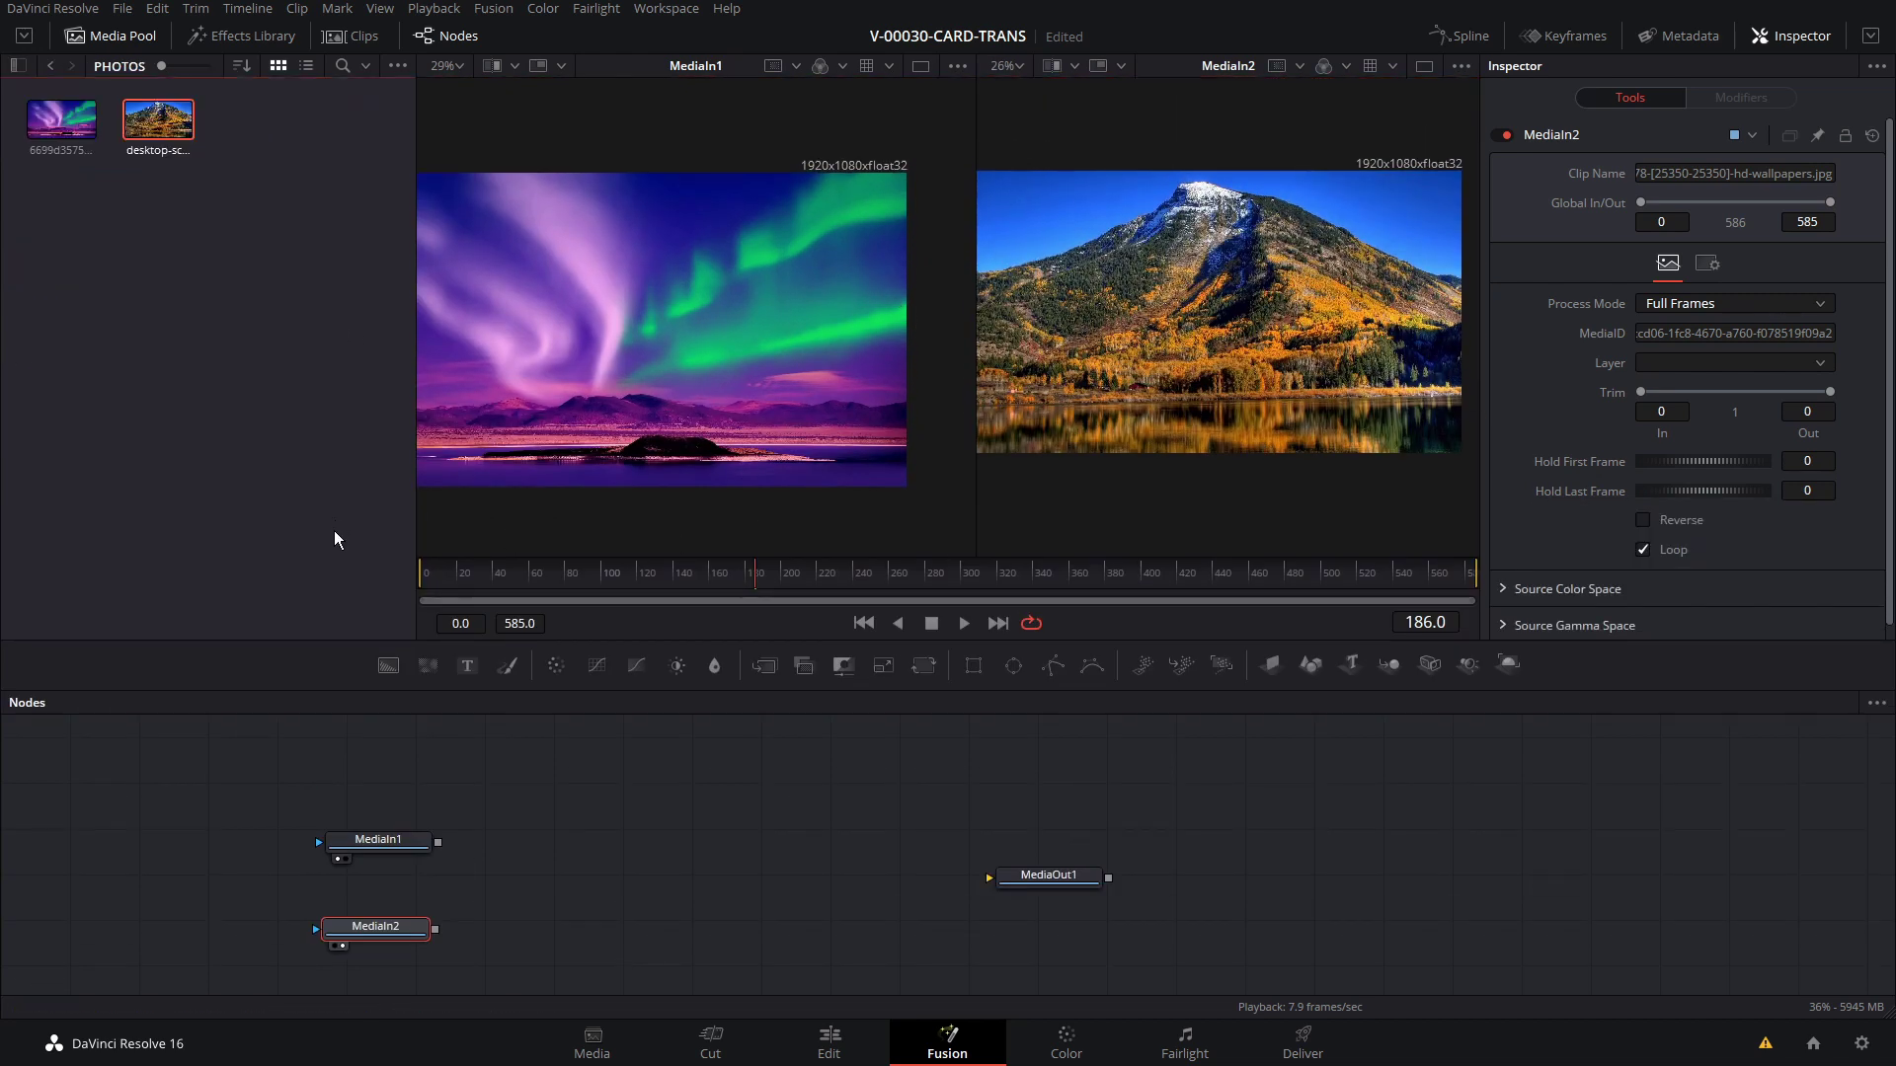
click(19, 67)
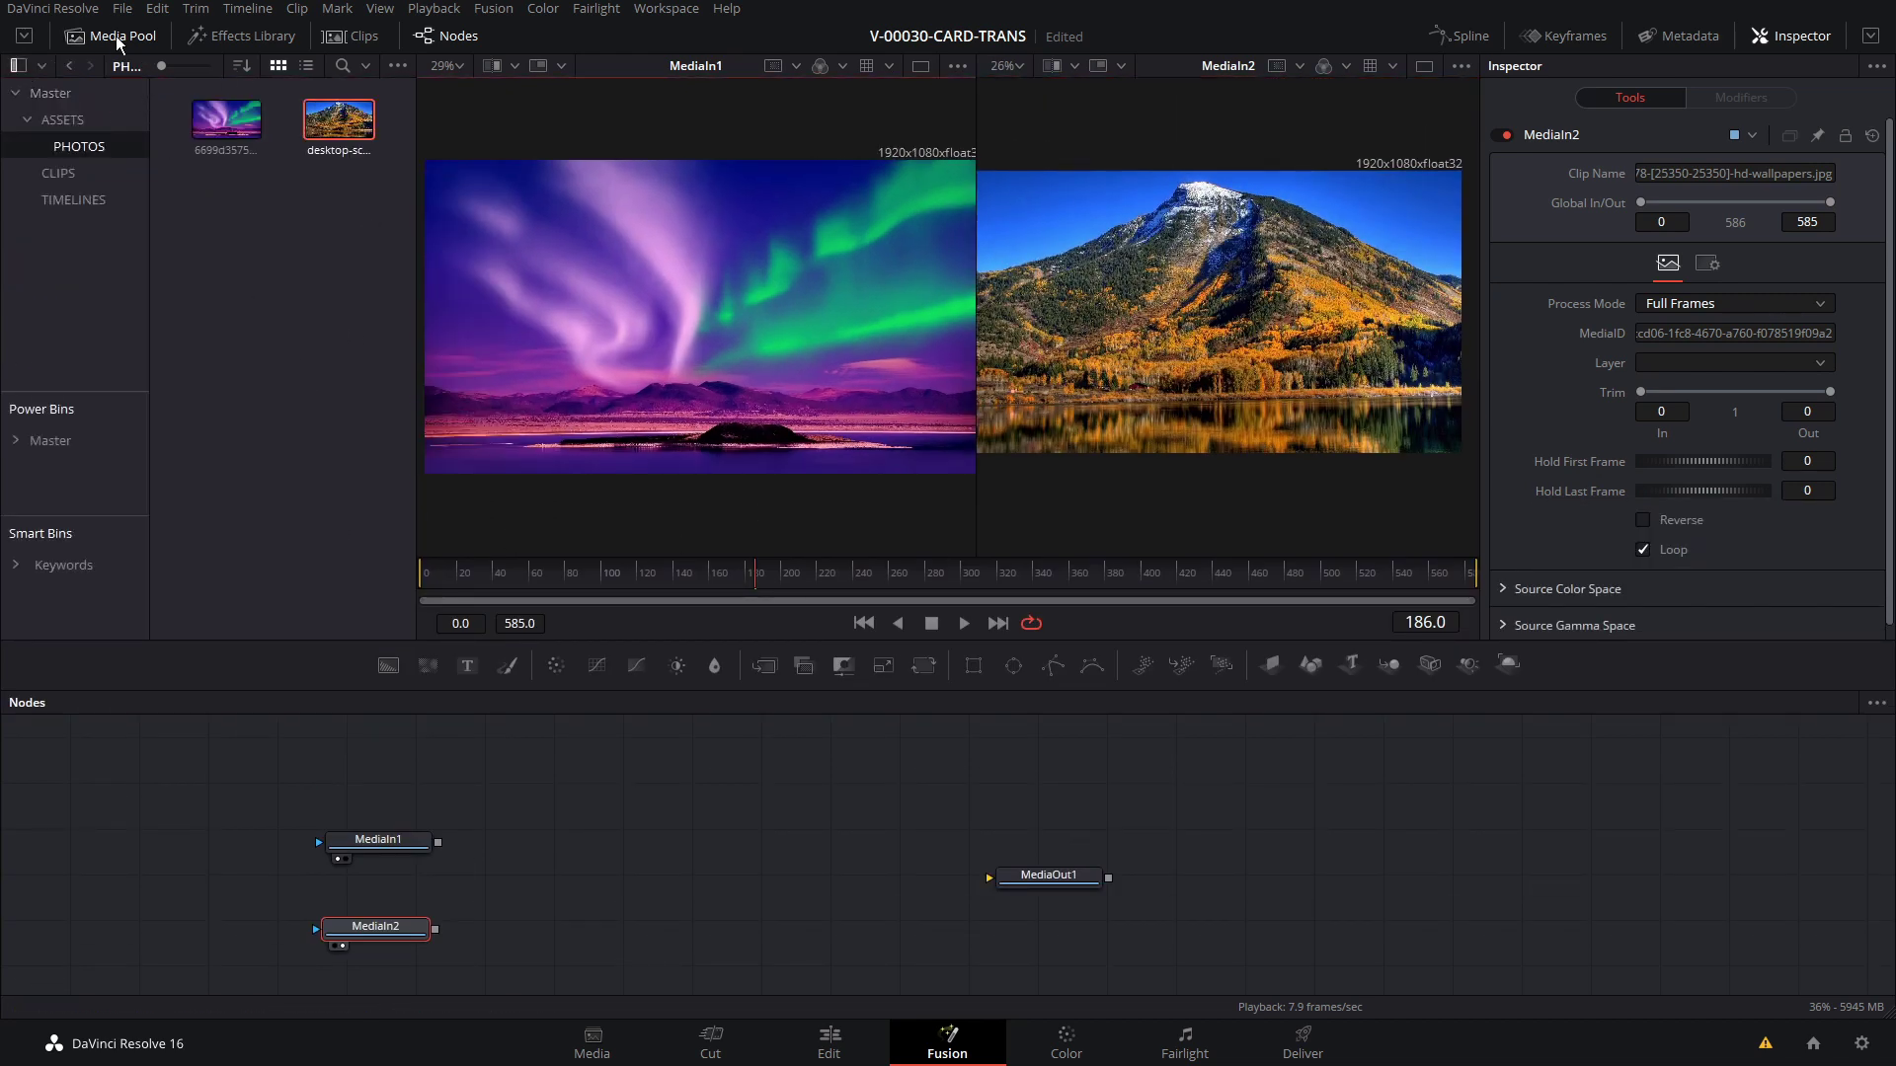
click(117, 37)
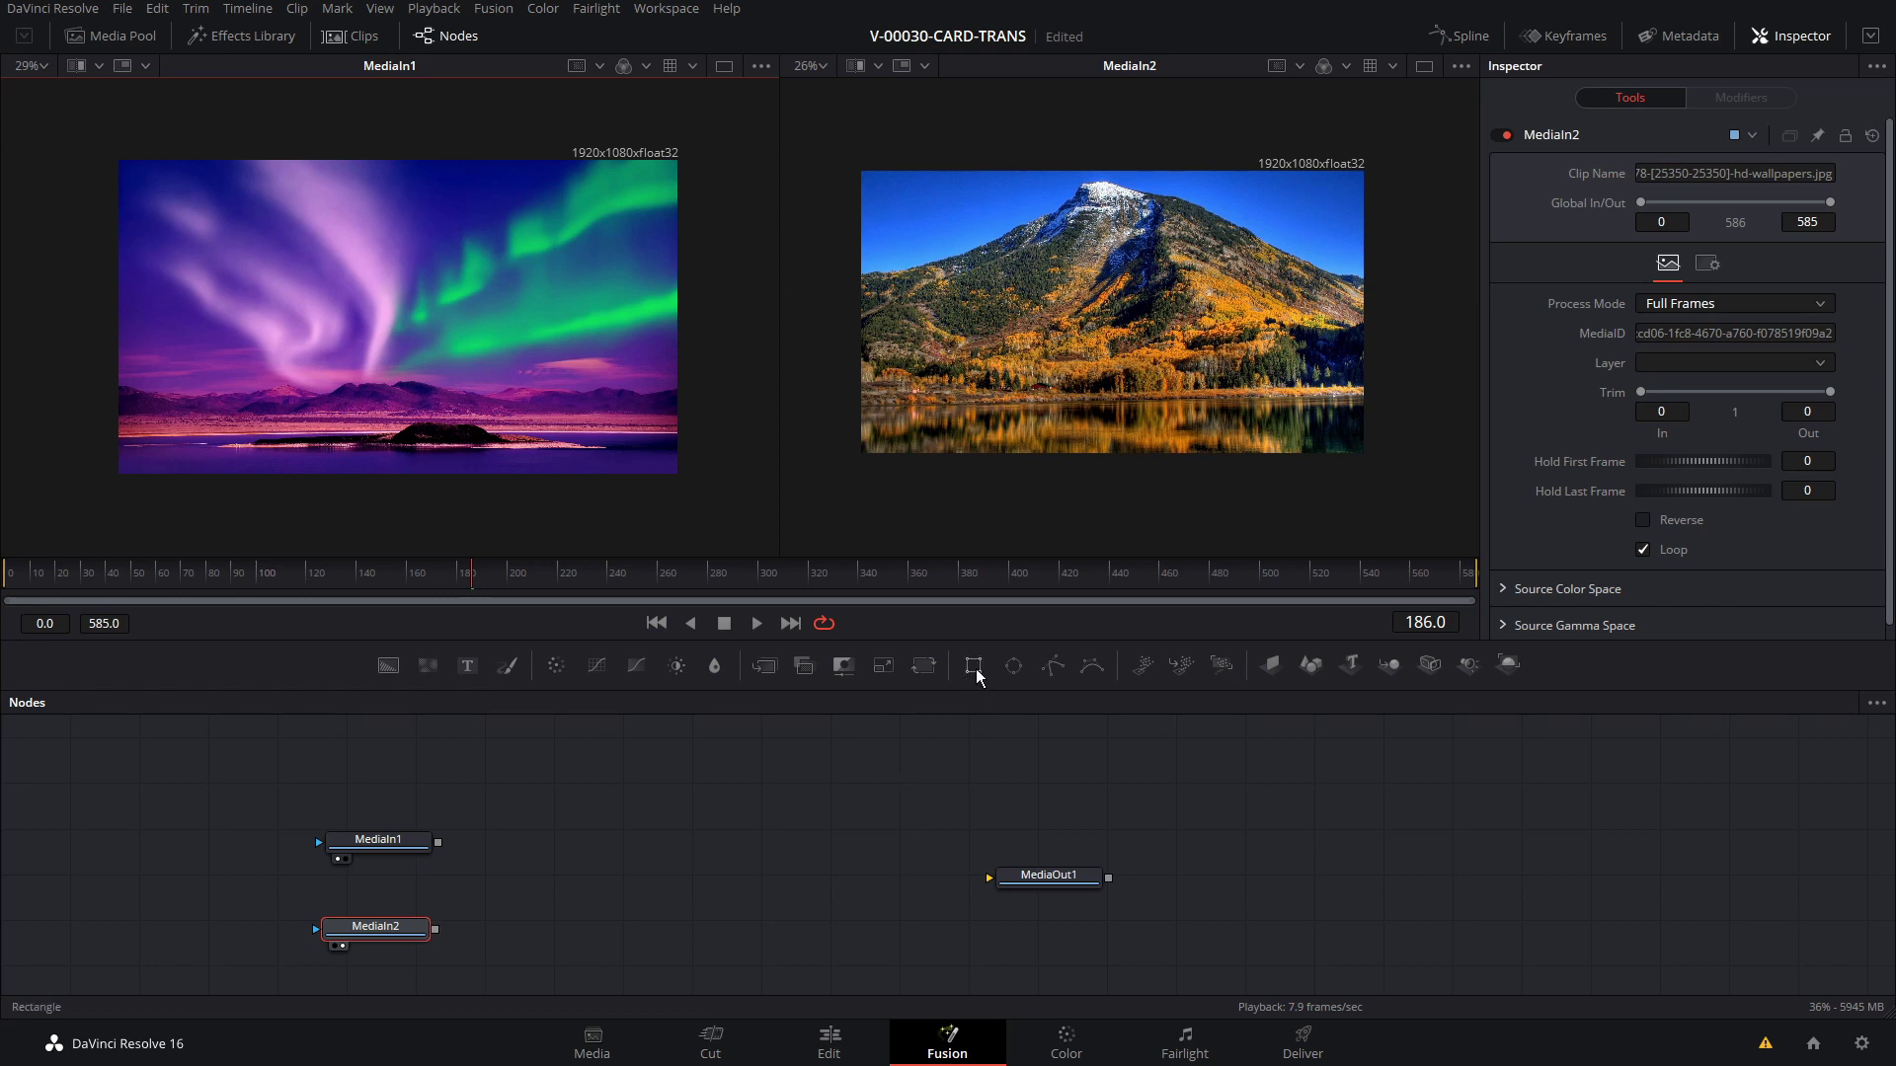
Add a Rectangle mask node and connect its output to the mask inputs of both MediaIn1 and MediaIn2.
drag(977, 674, 227, 880)
drag(676, 830, 723, 804)
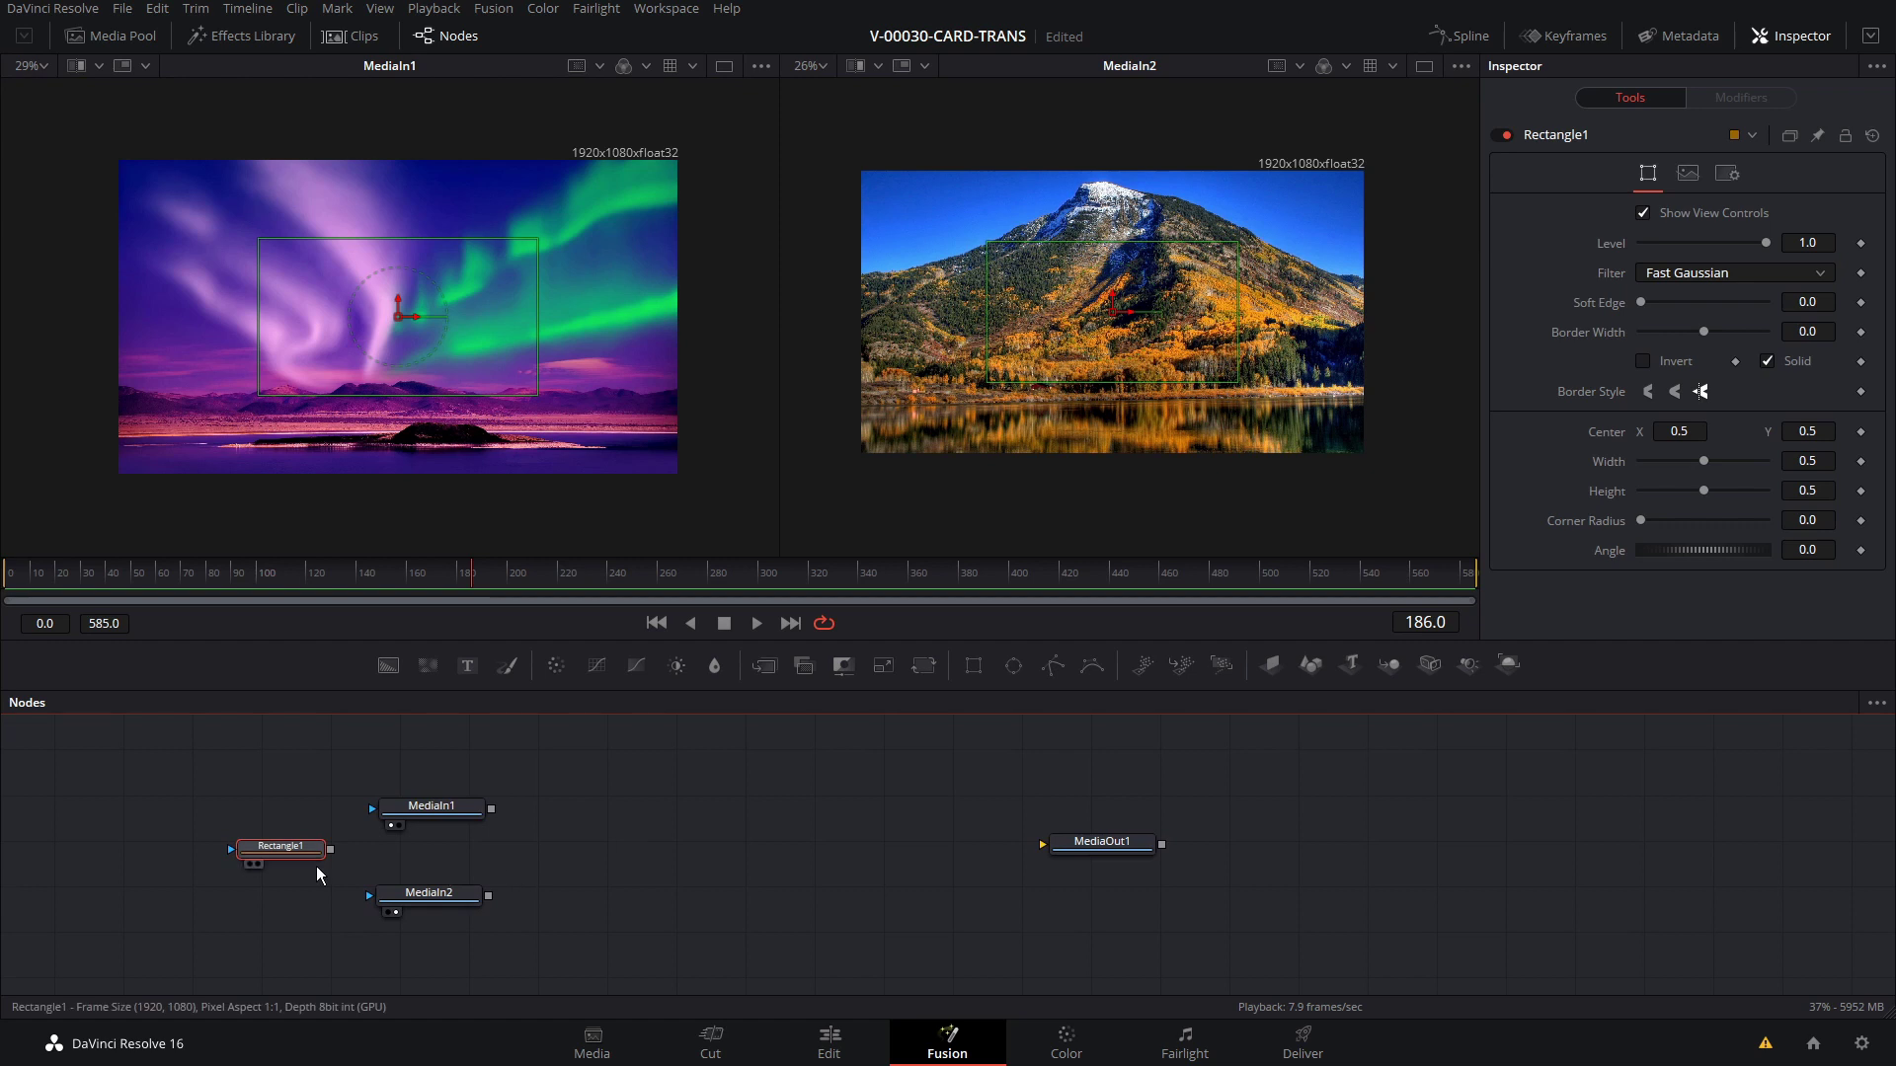
drag(331, 855, 359, 895)
Shrink the rectangle mask in the viewer to a width and height of about 0.37.
drag(545, 312, 530, 322)
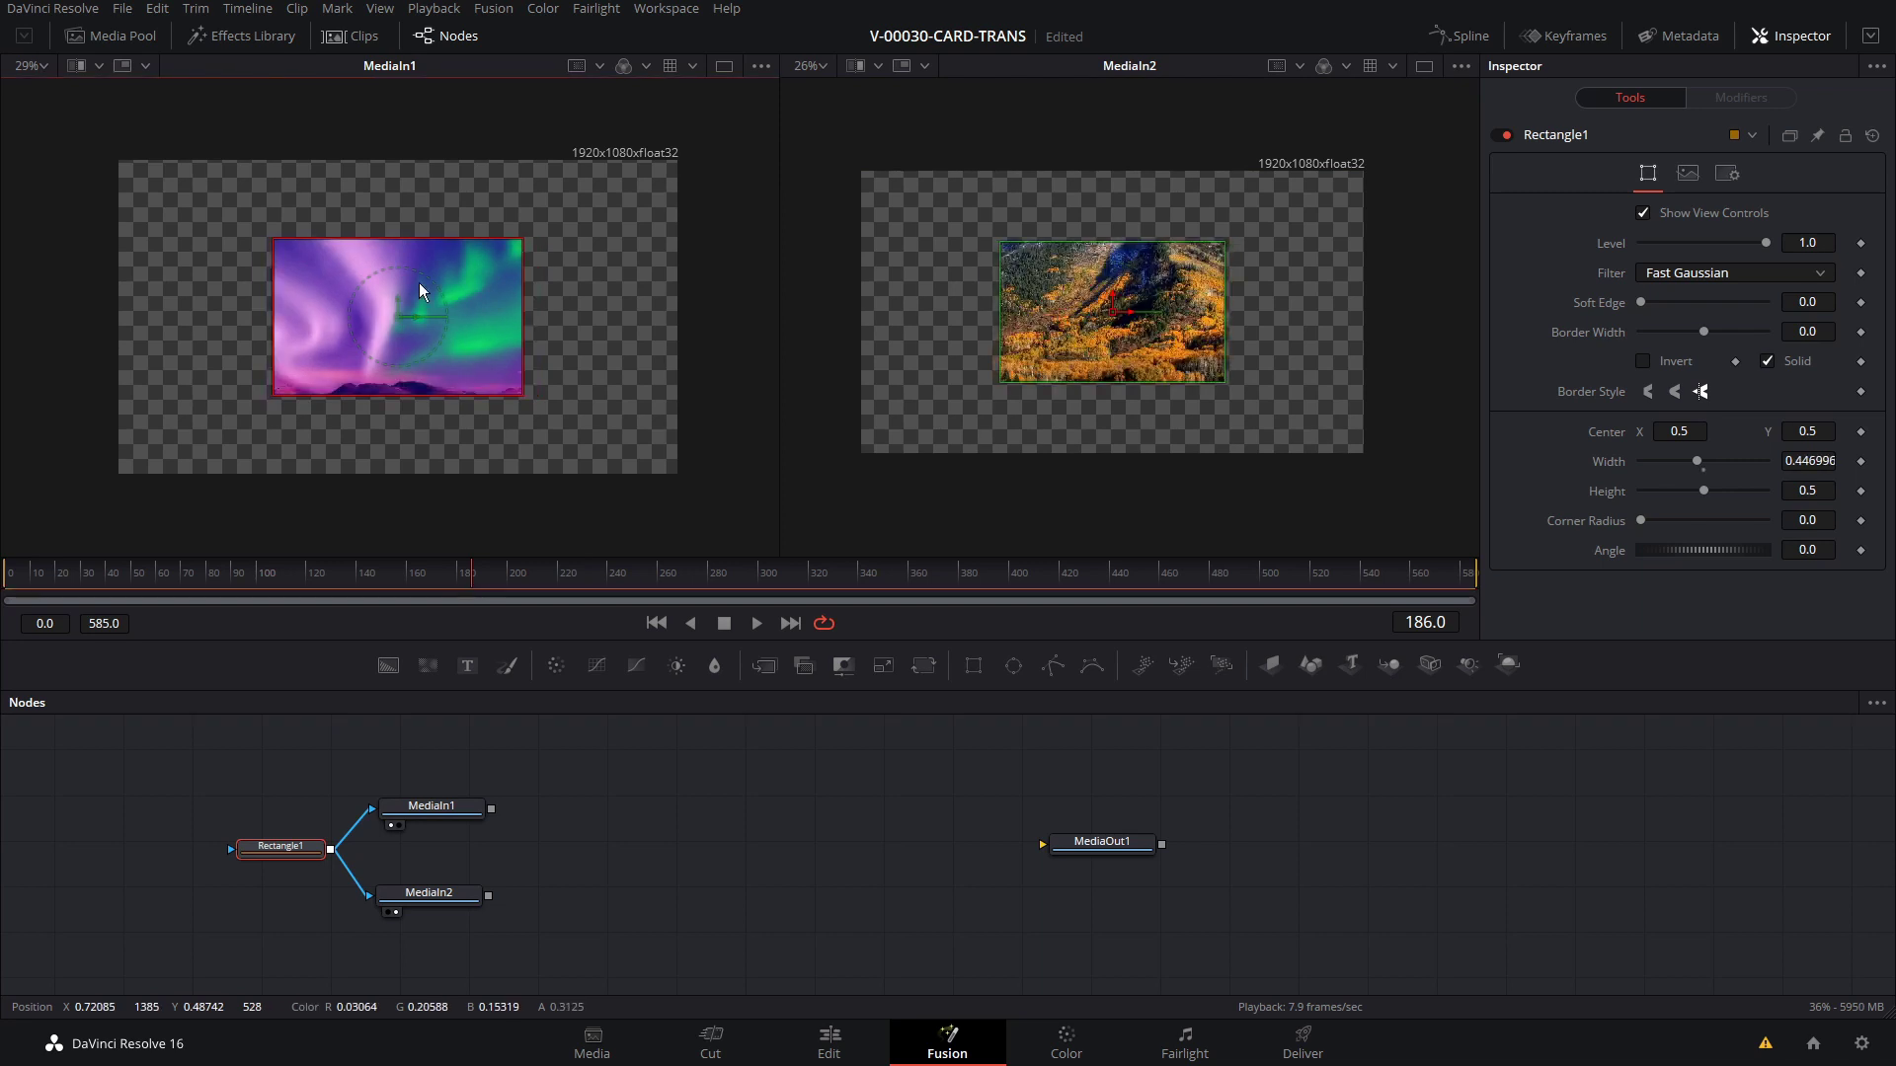
drag(385, 245, 387, 258)
drag(517, 312, 492, 314)
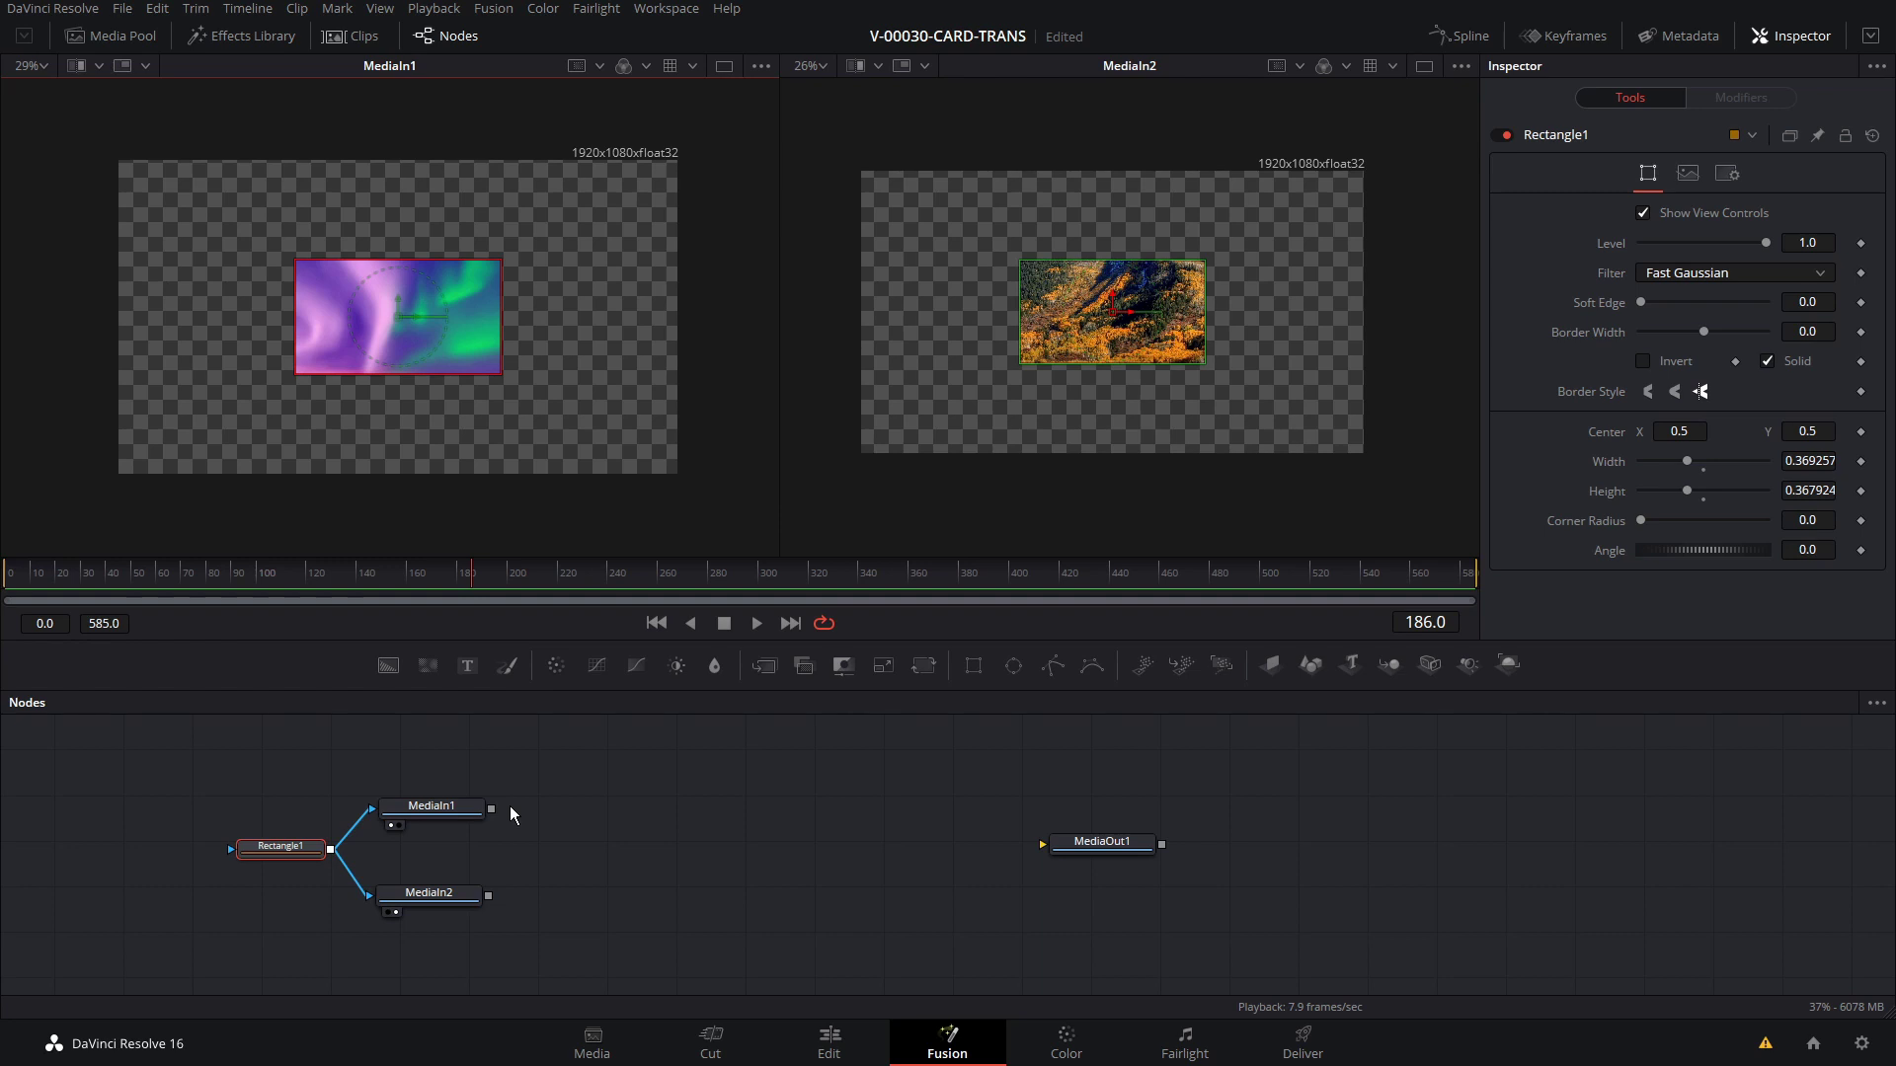
Add a DVE node after MediaIn1, space it away from MediaIn1, and show it in the second viewer.
click(472, 807)
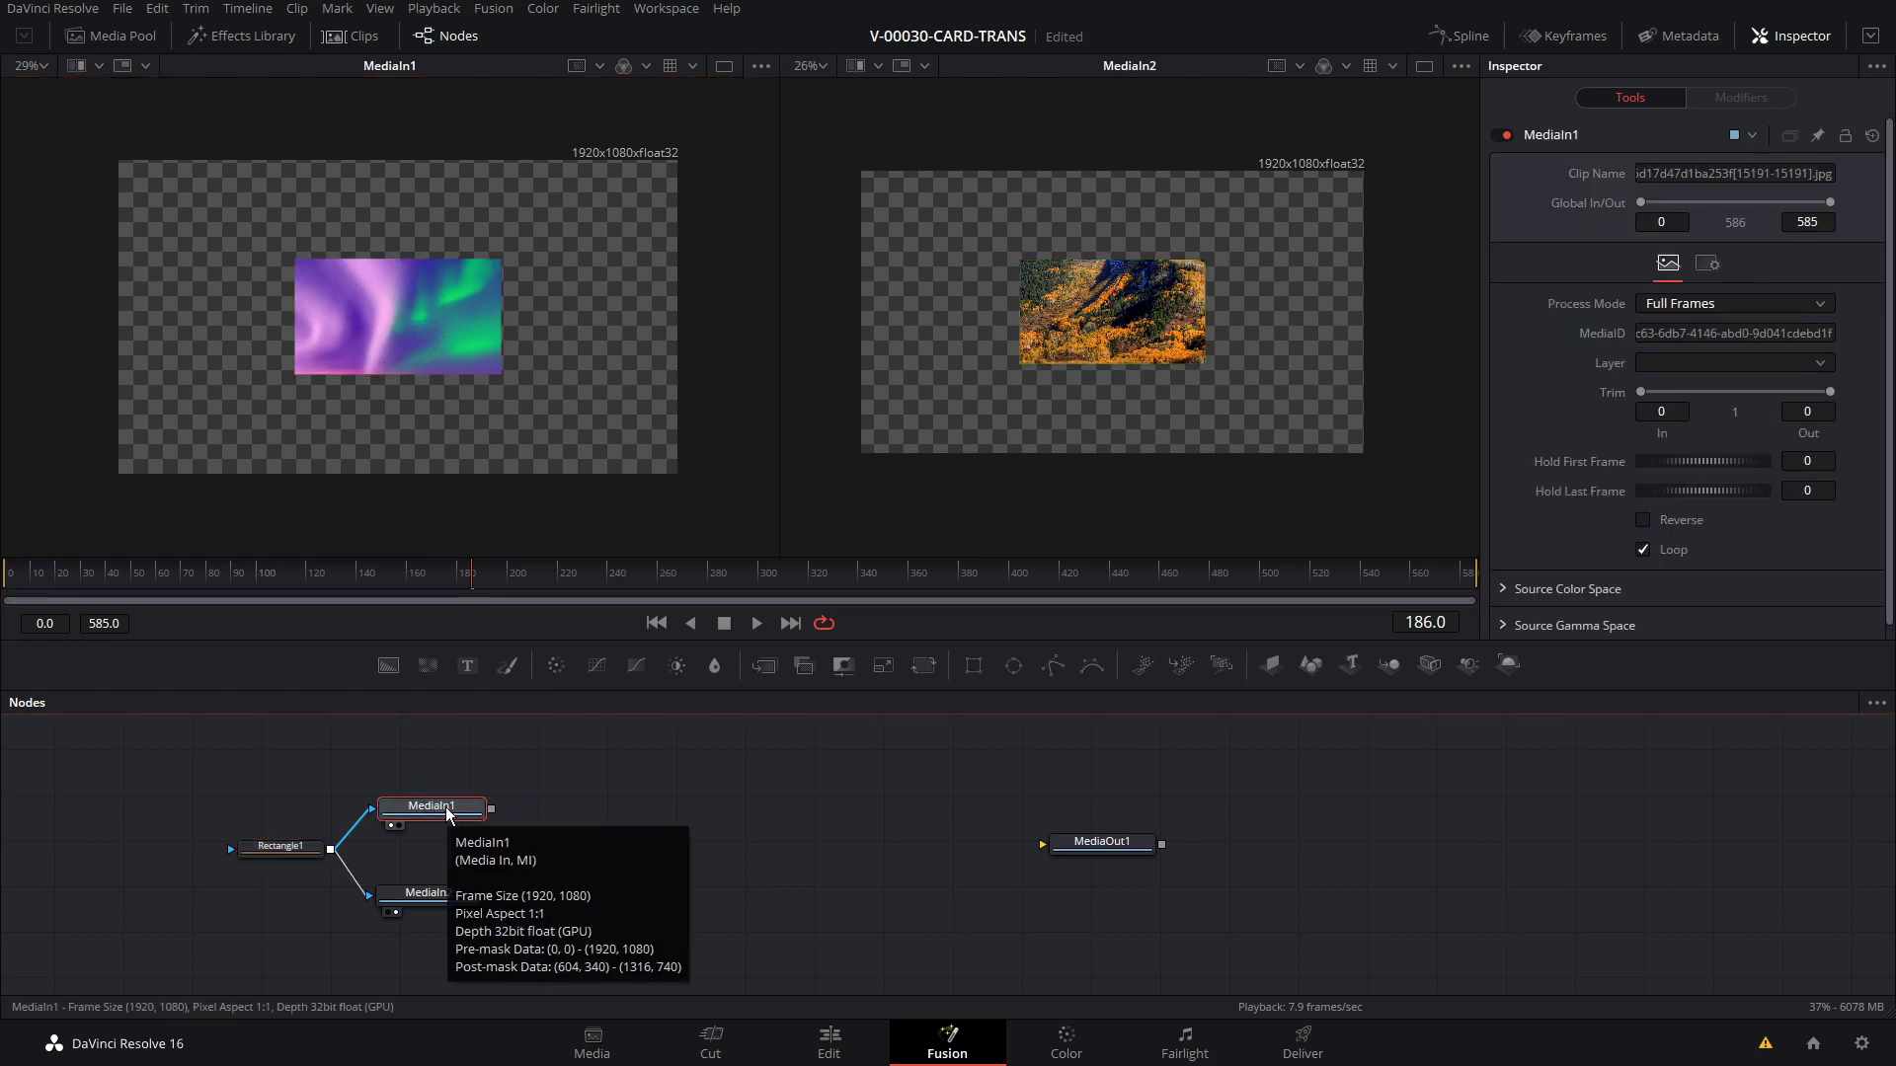
key(shift+space)
text(dve)
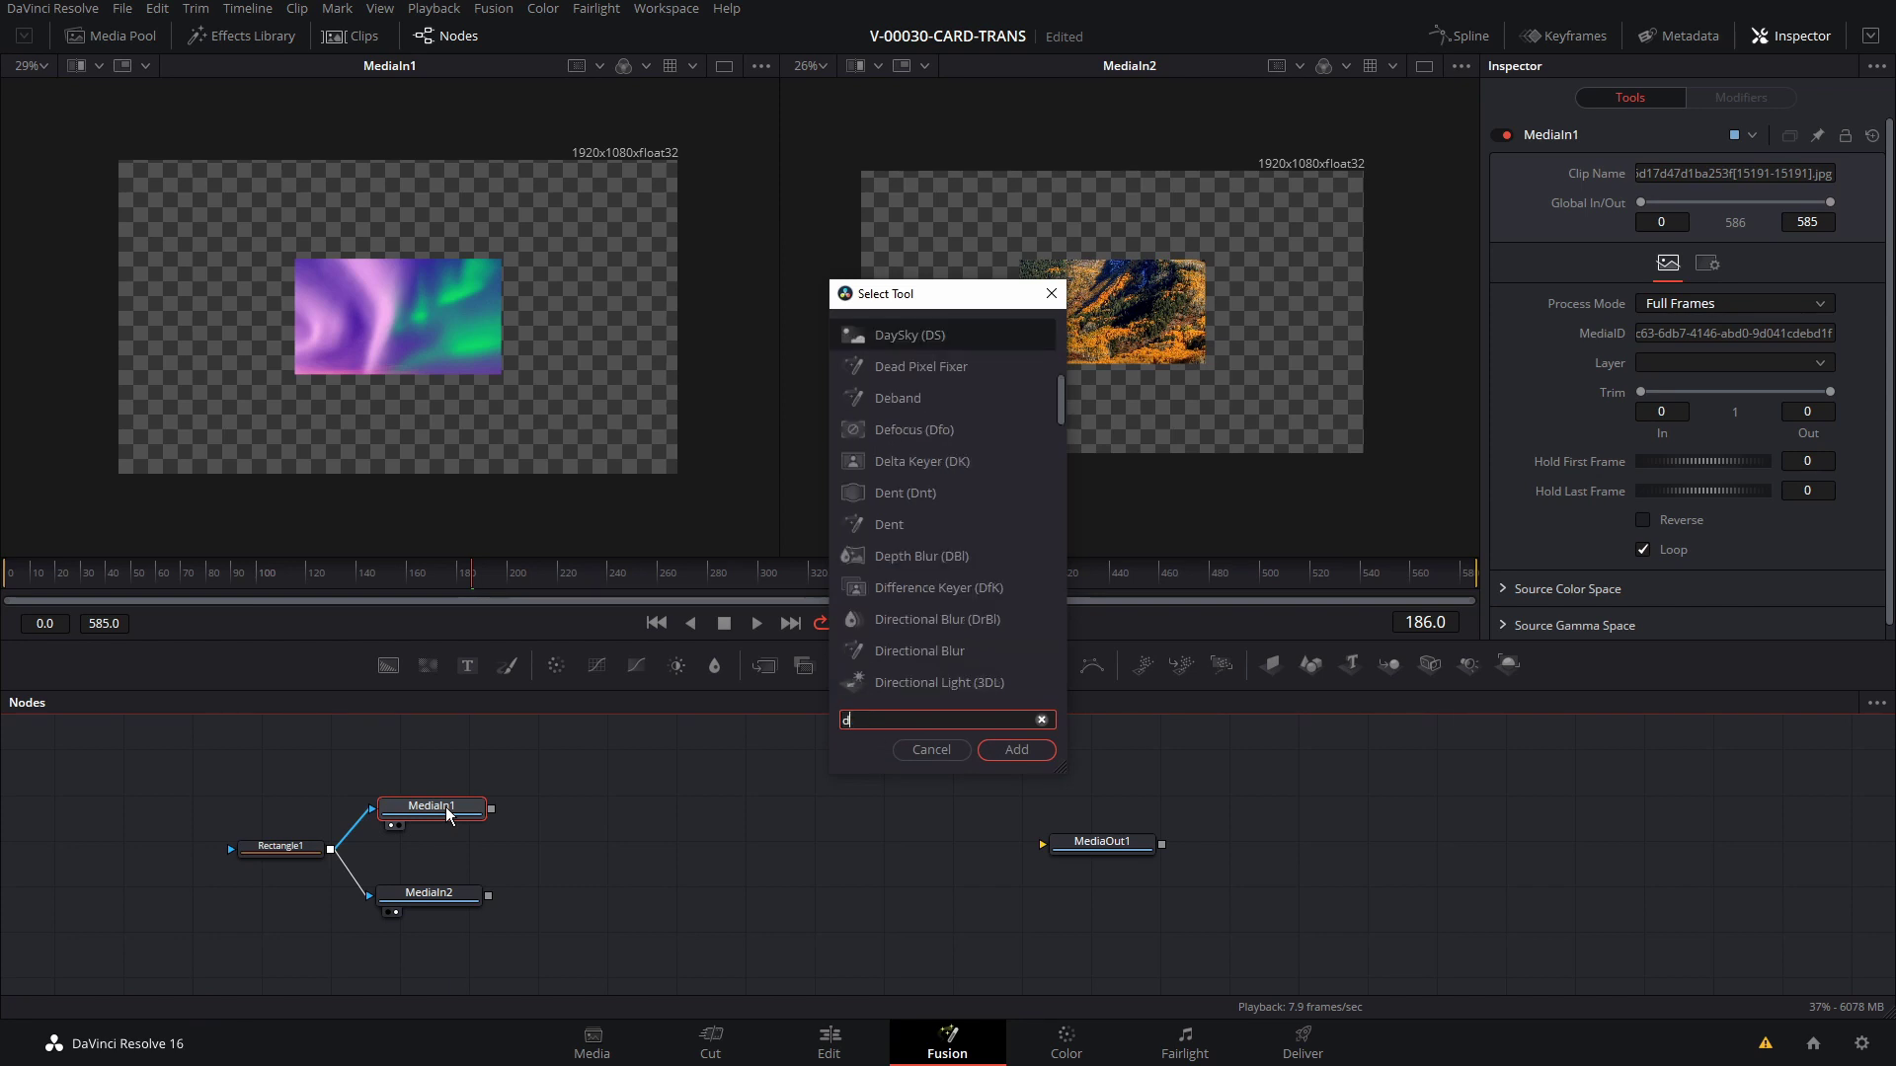
key(Return)
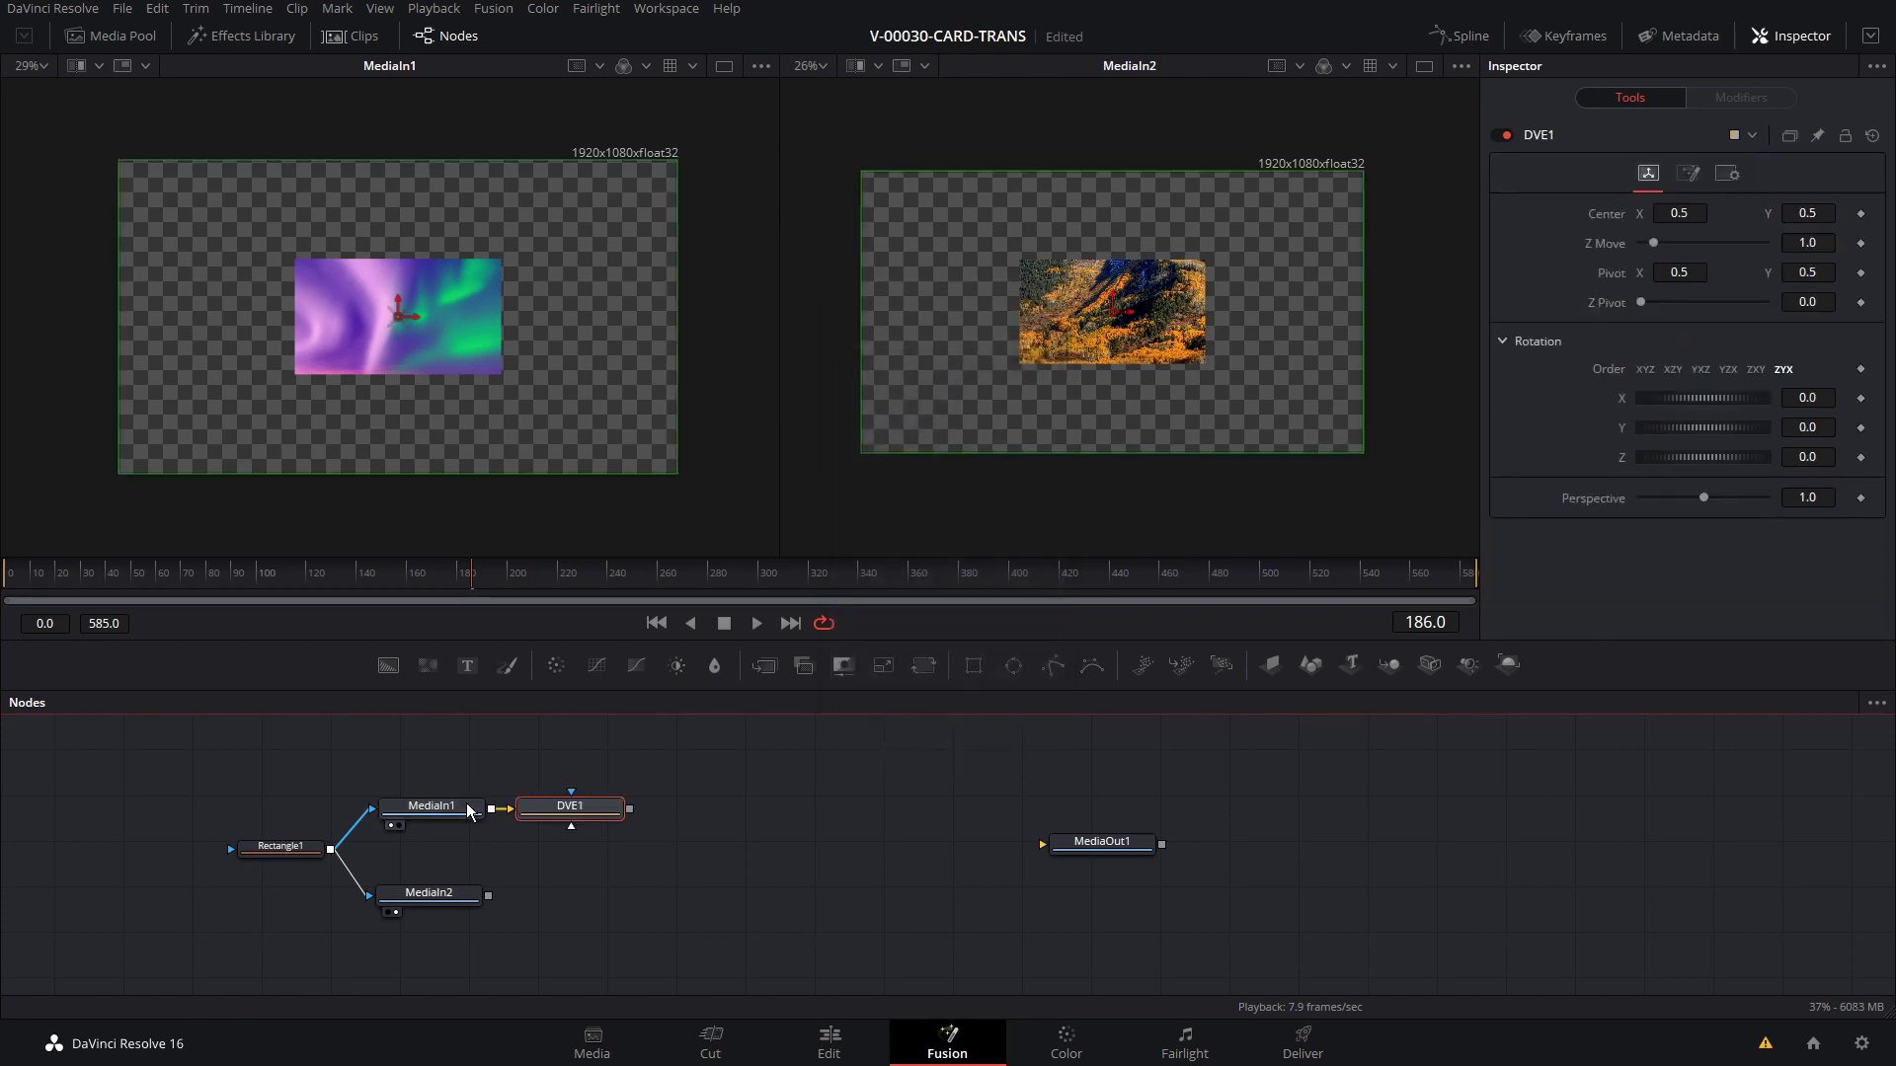
drag(571, 811, 620, 819)
key(2)
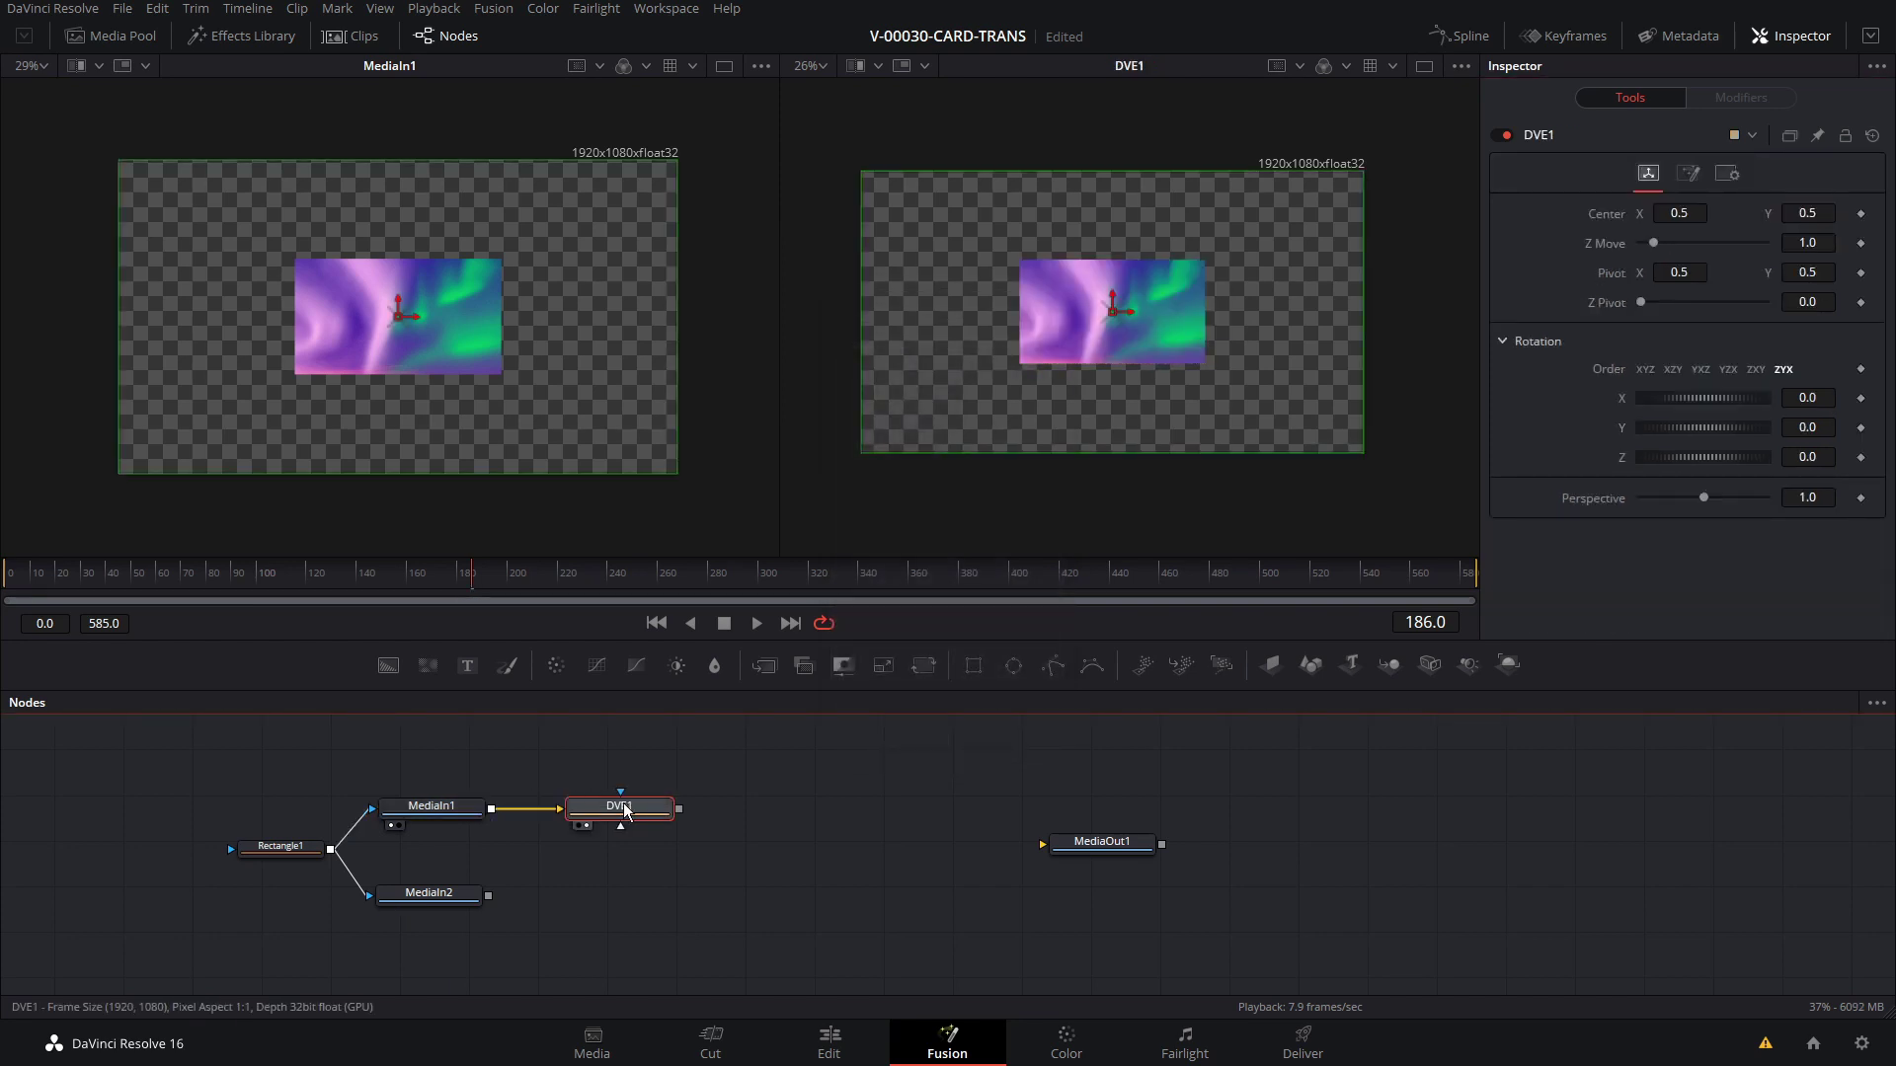
Try out DVE1's X and Y rotation, and reset both to their defaults.
drag(1753, 433, 1702, 399)
double_click(1620, 402)
double_click(1620, 430)
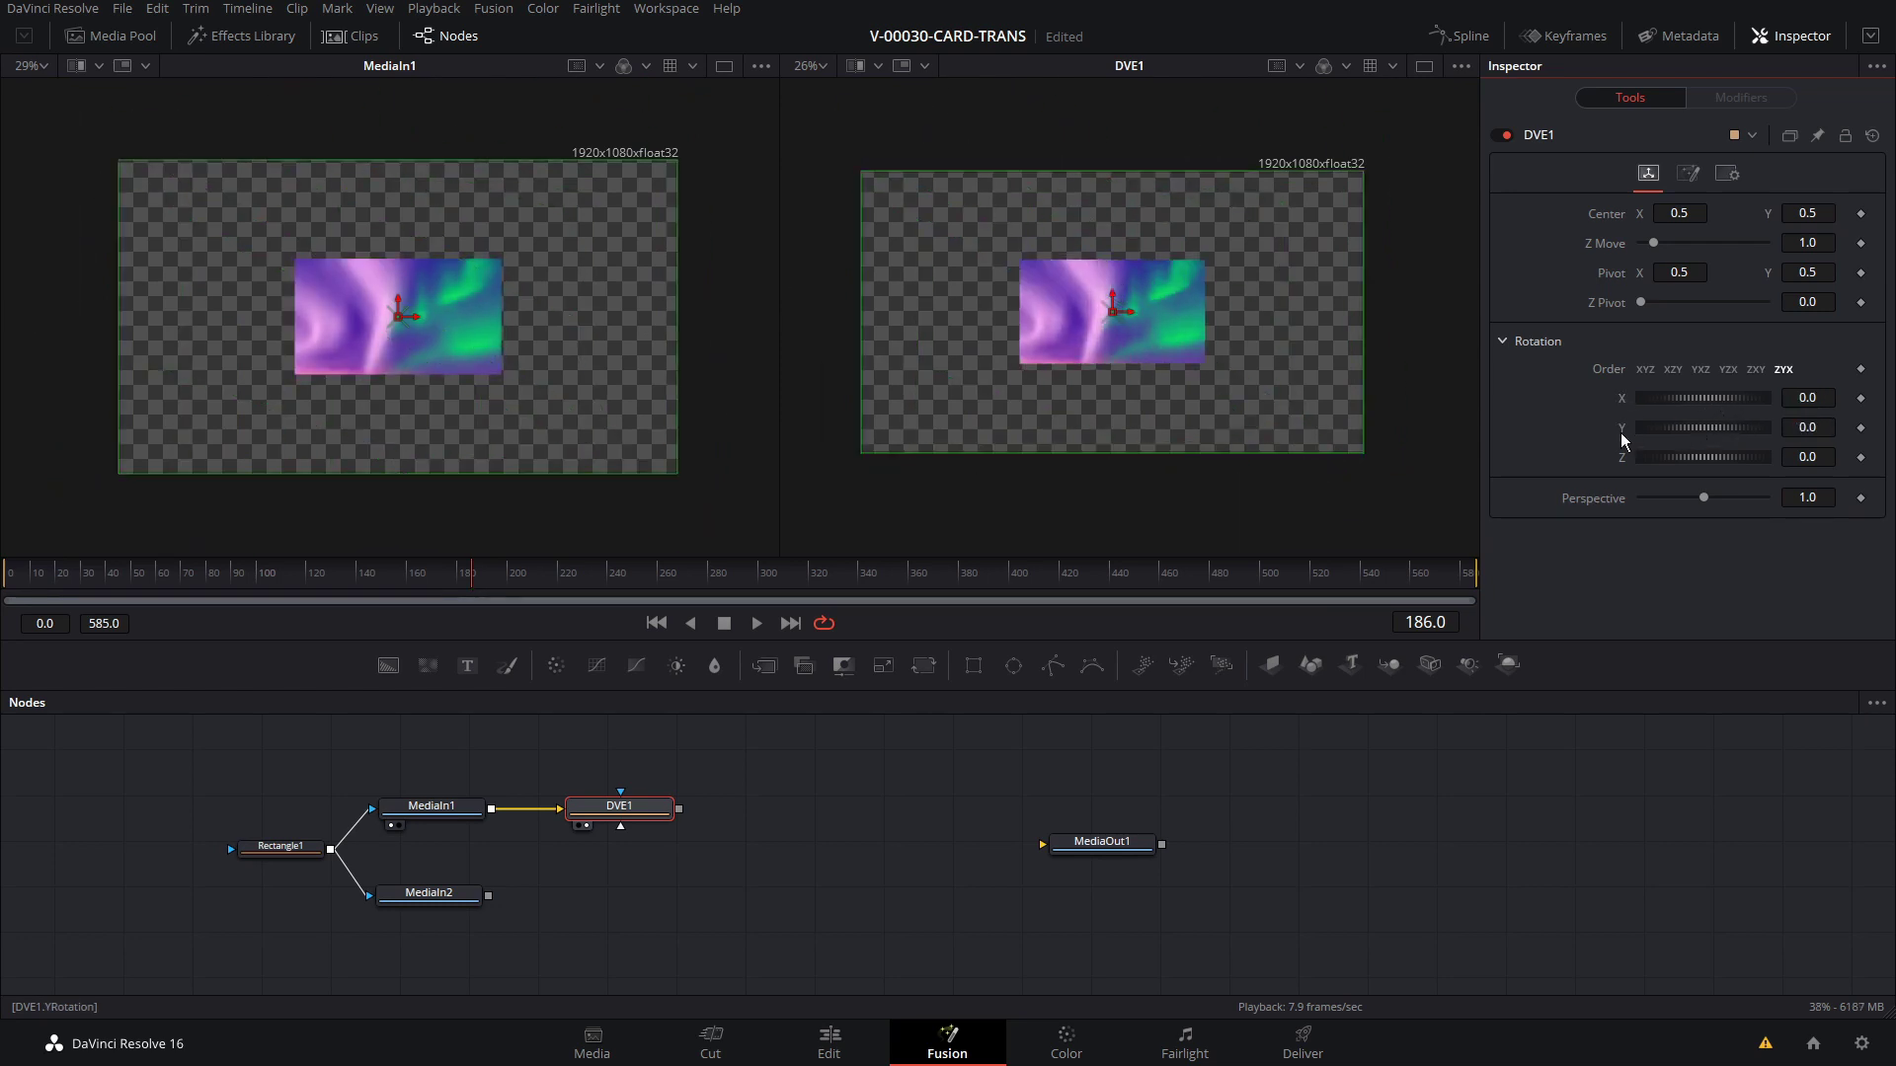
Show MediaIn2 in the second viewer, and paste an instance of DVE1 below the original with MediaIn2 as its input.
drag(427, 903, 997, 410)
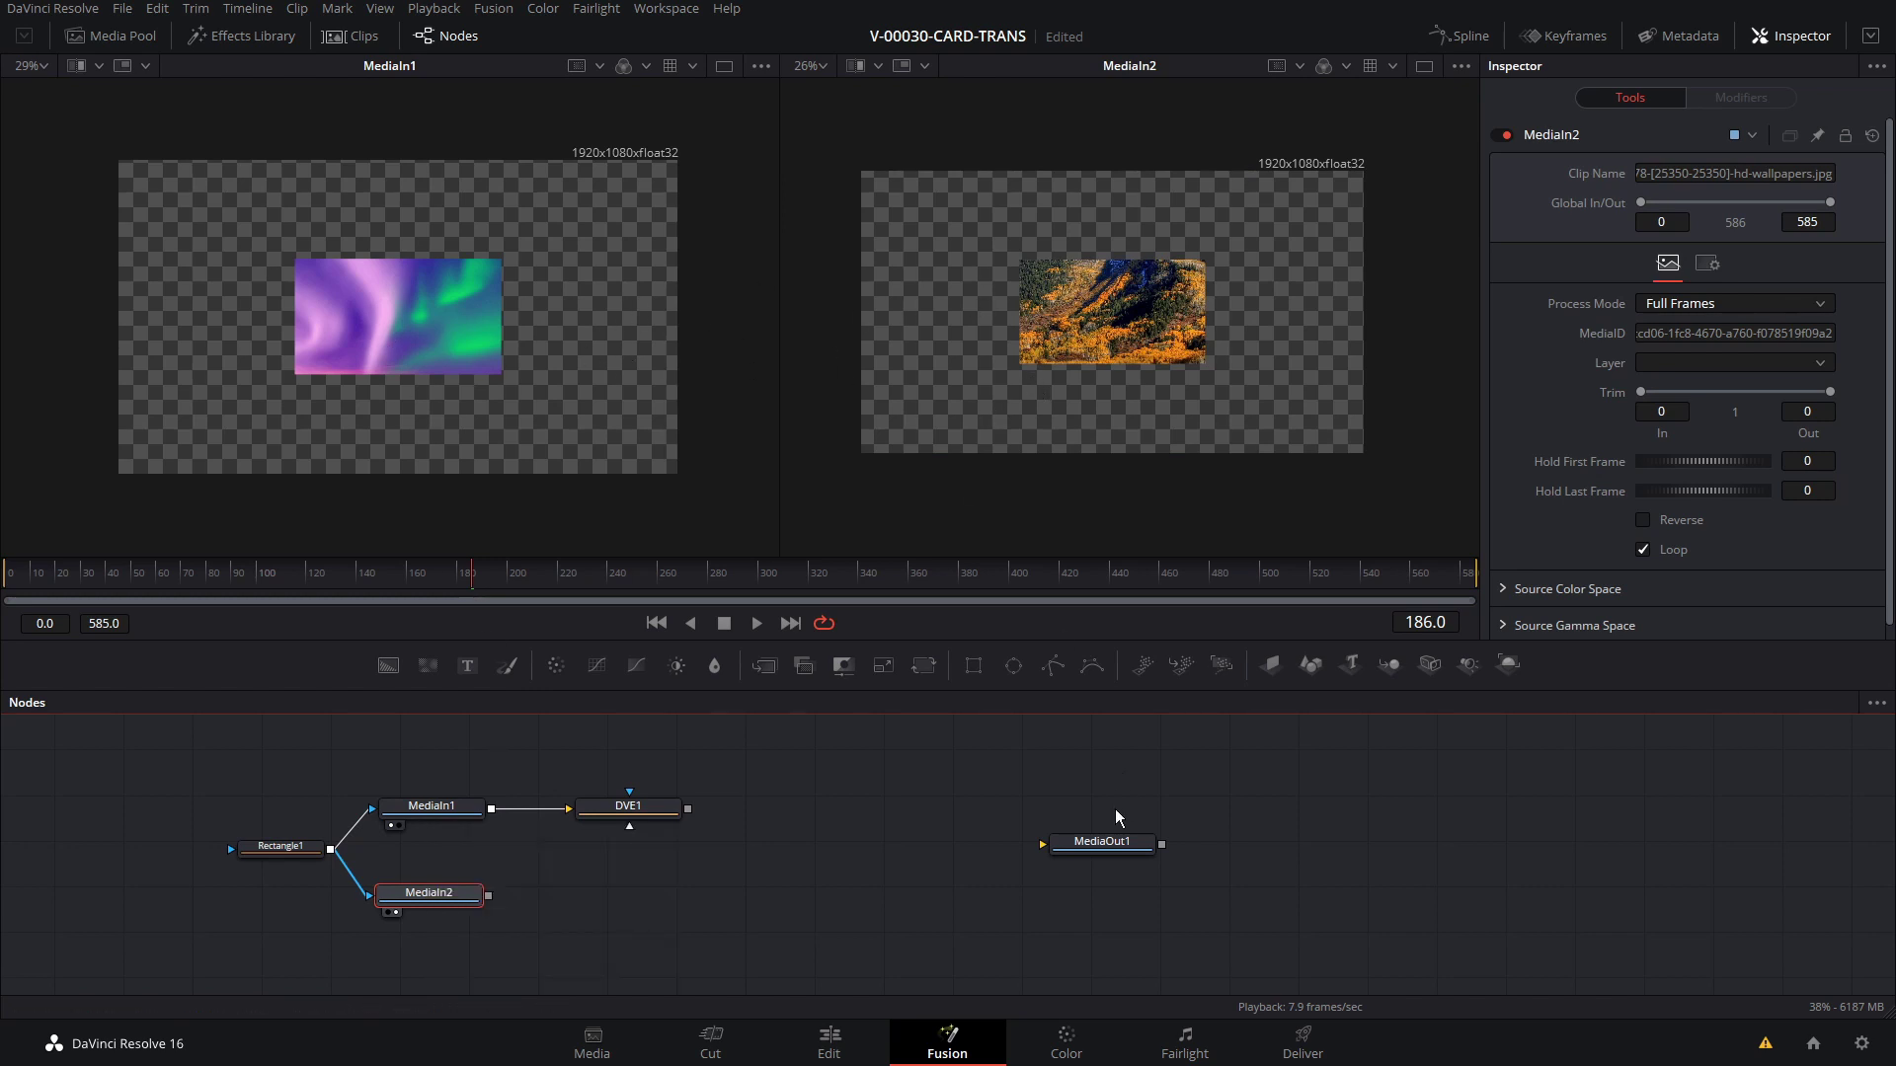
click(649, 815)
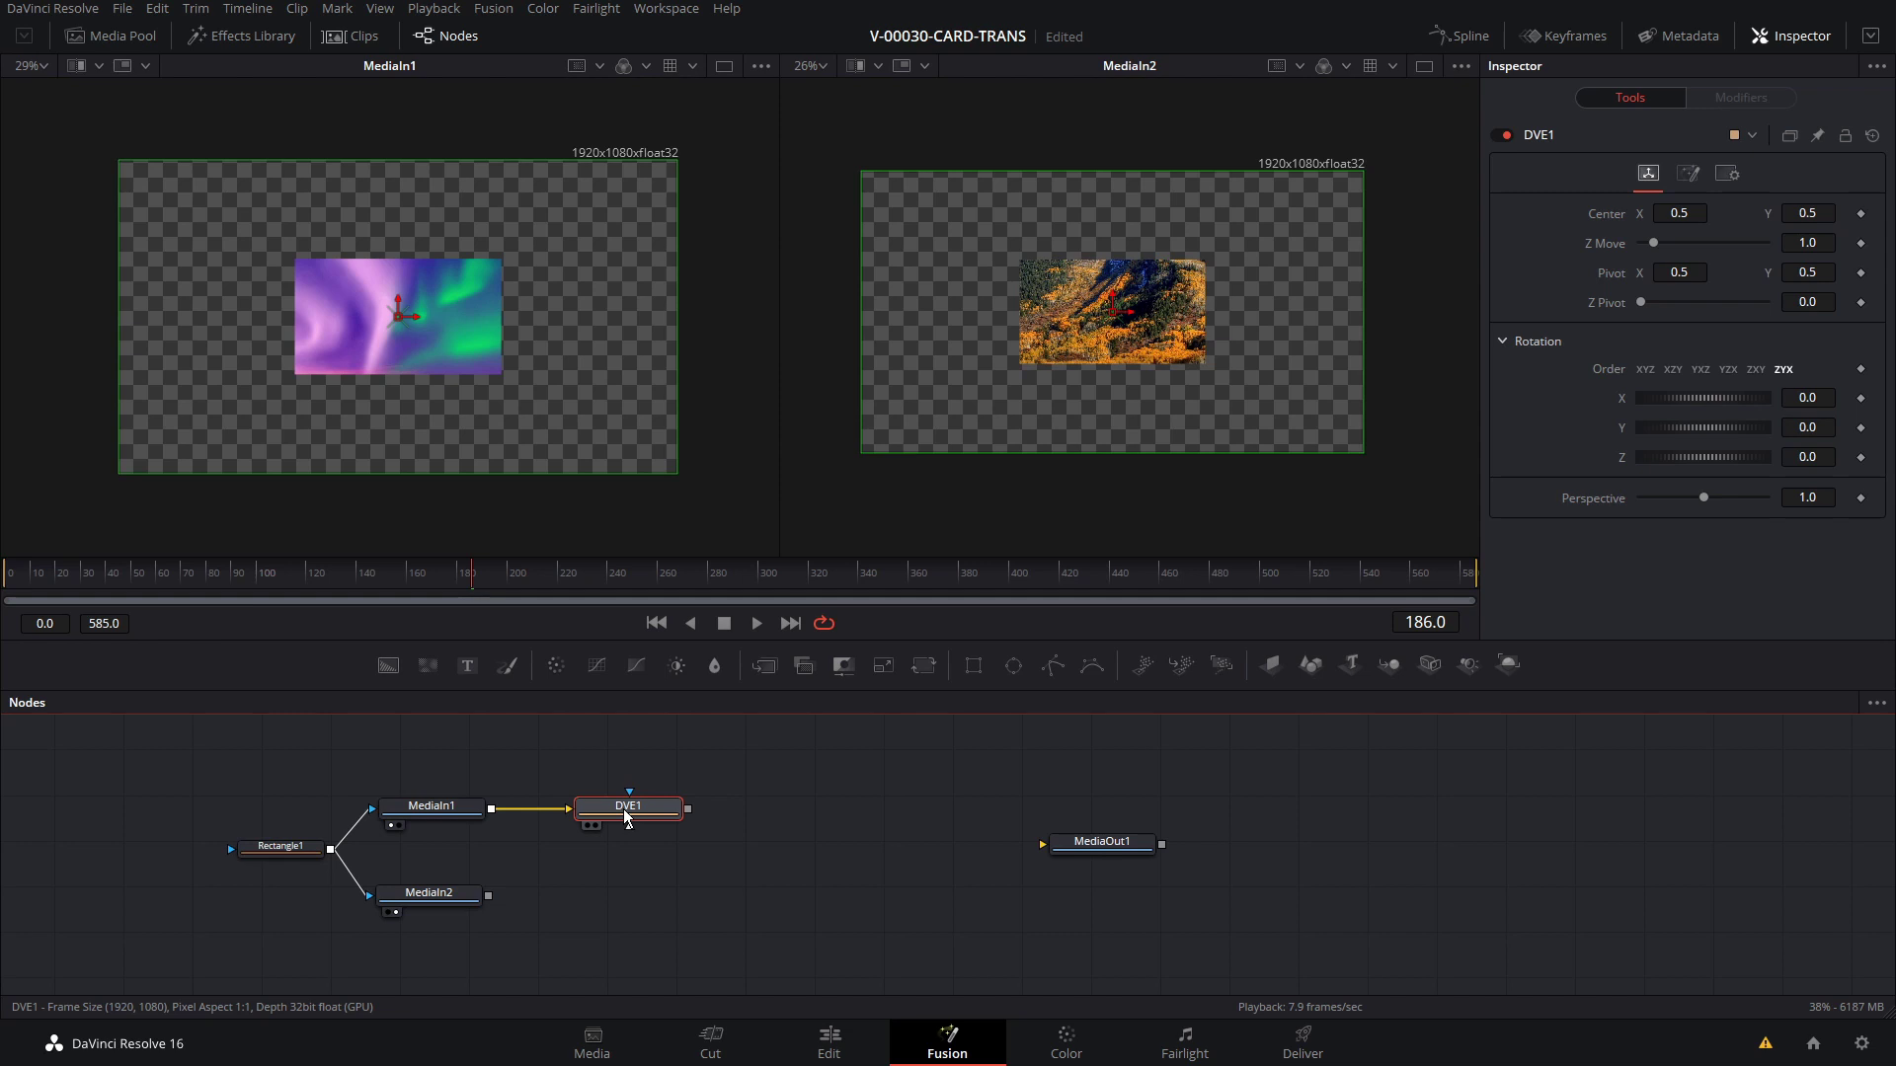
click(746, 880)
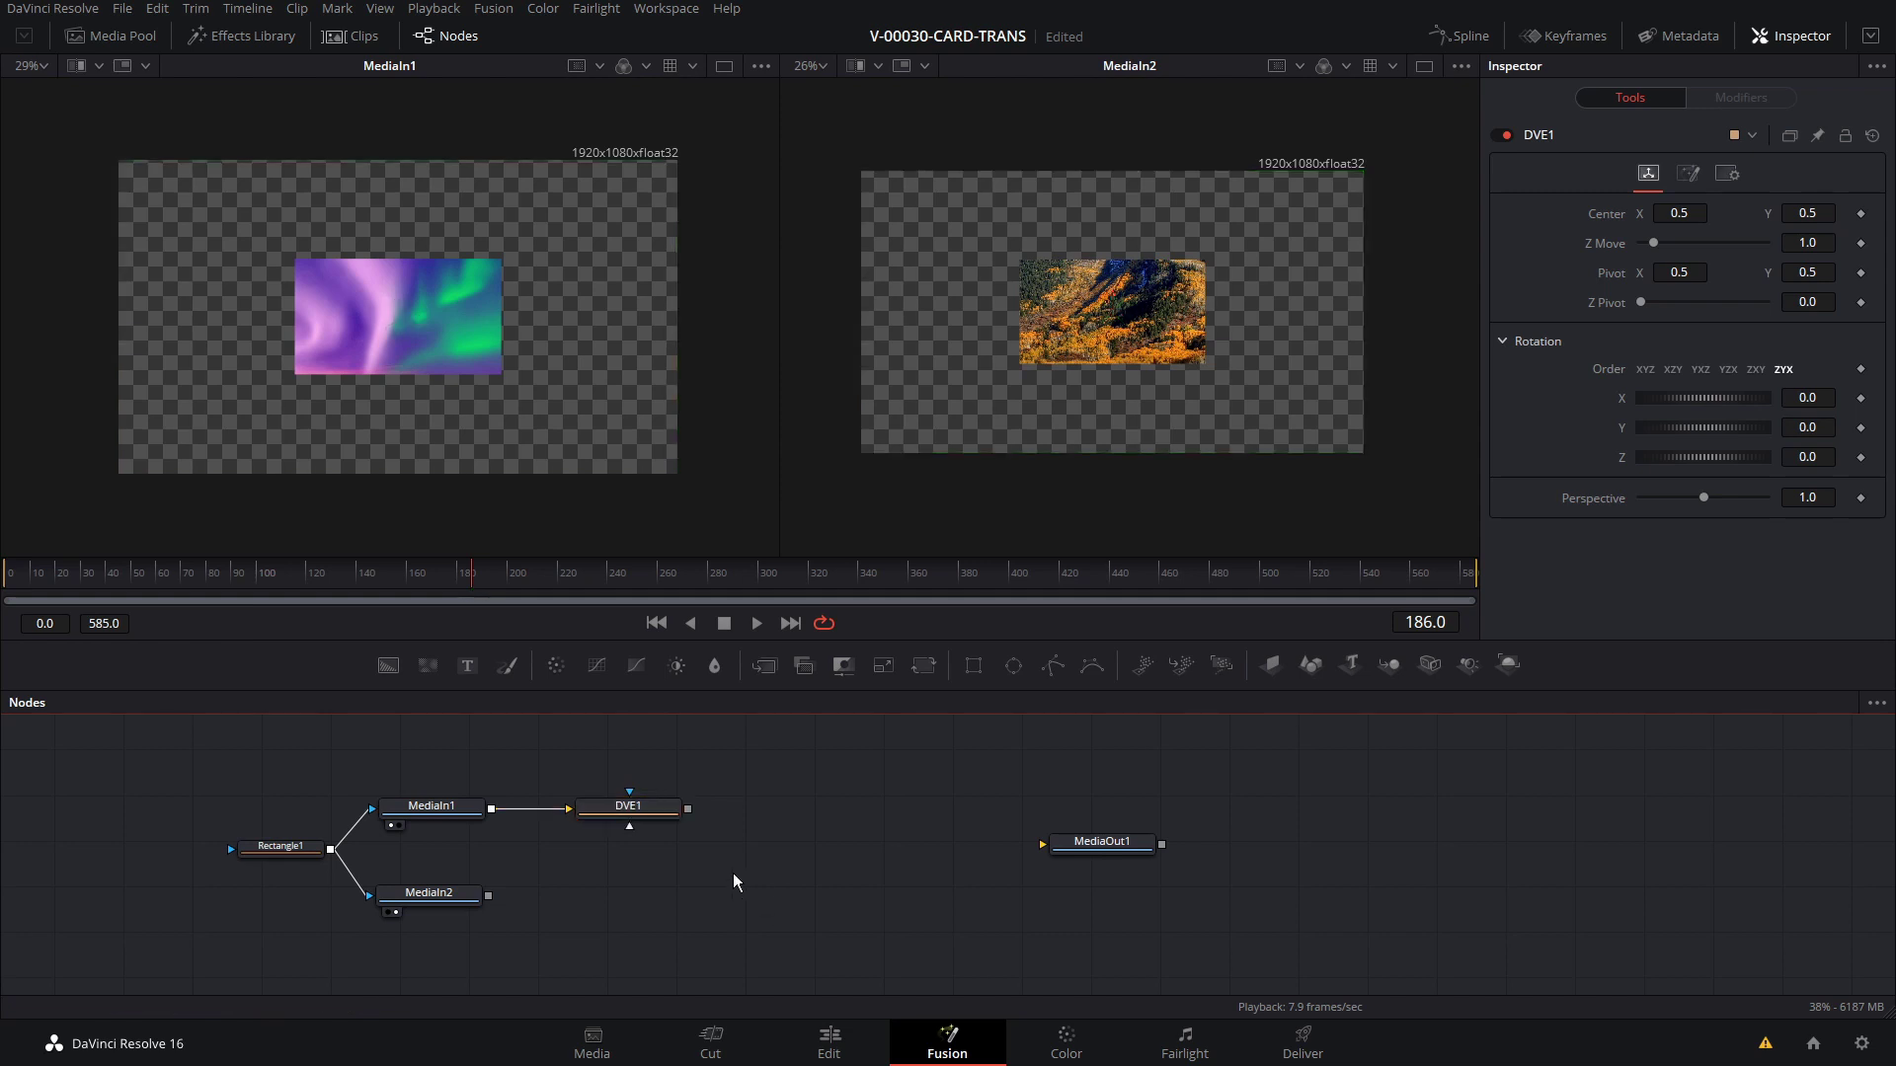
key(ctrl+shift+v)
drag(766, 908, 634, 906)
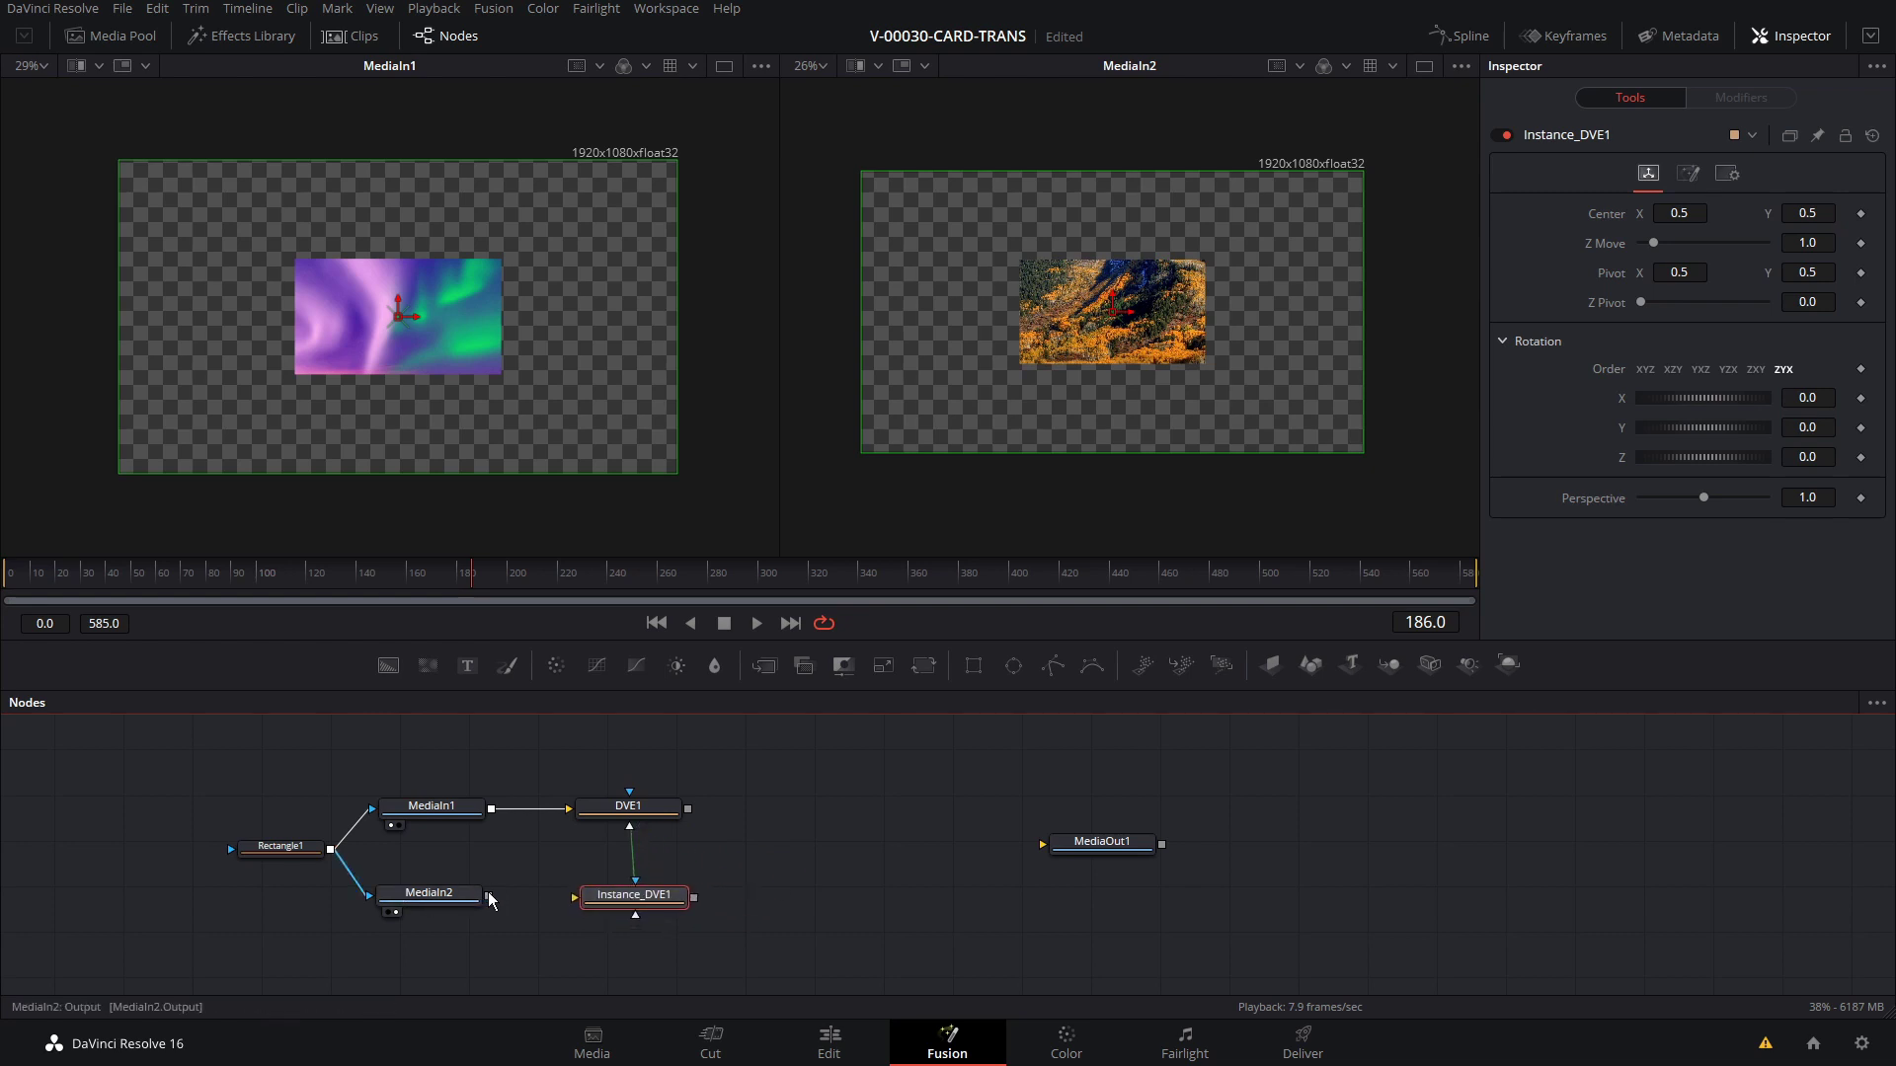
drag(488, 896, 626, 910)
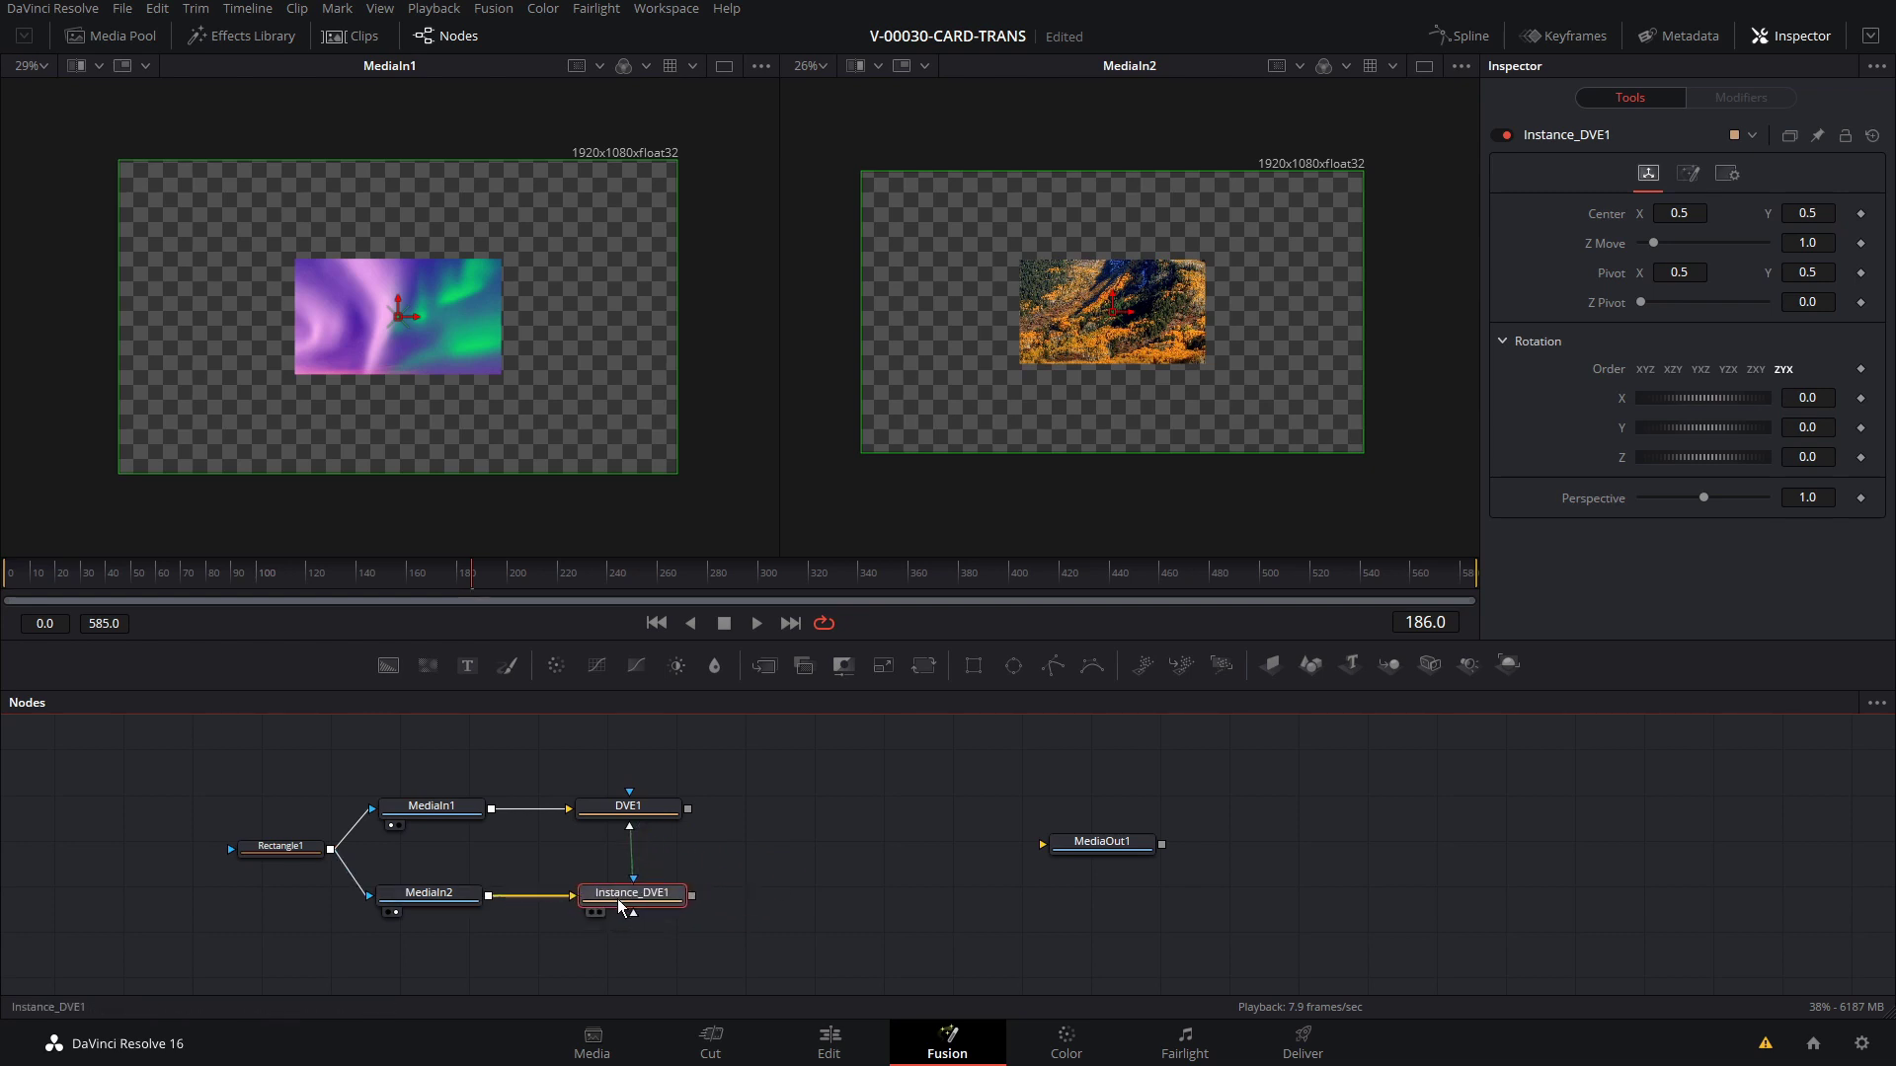
Show DVE1 in the first viewer and Instance_DVE1 in the second viewer.
click(635, 817)
key(1)
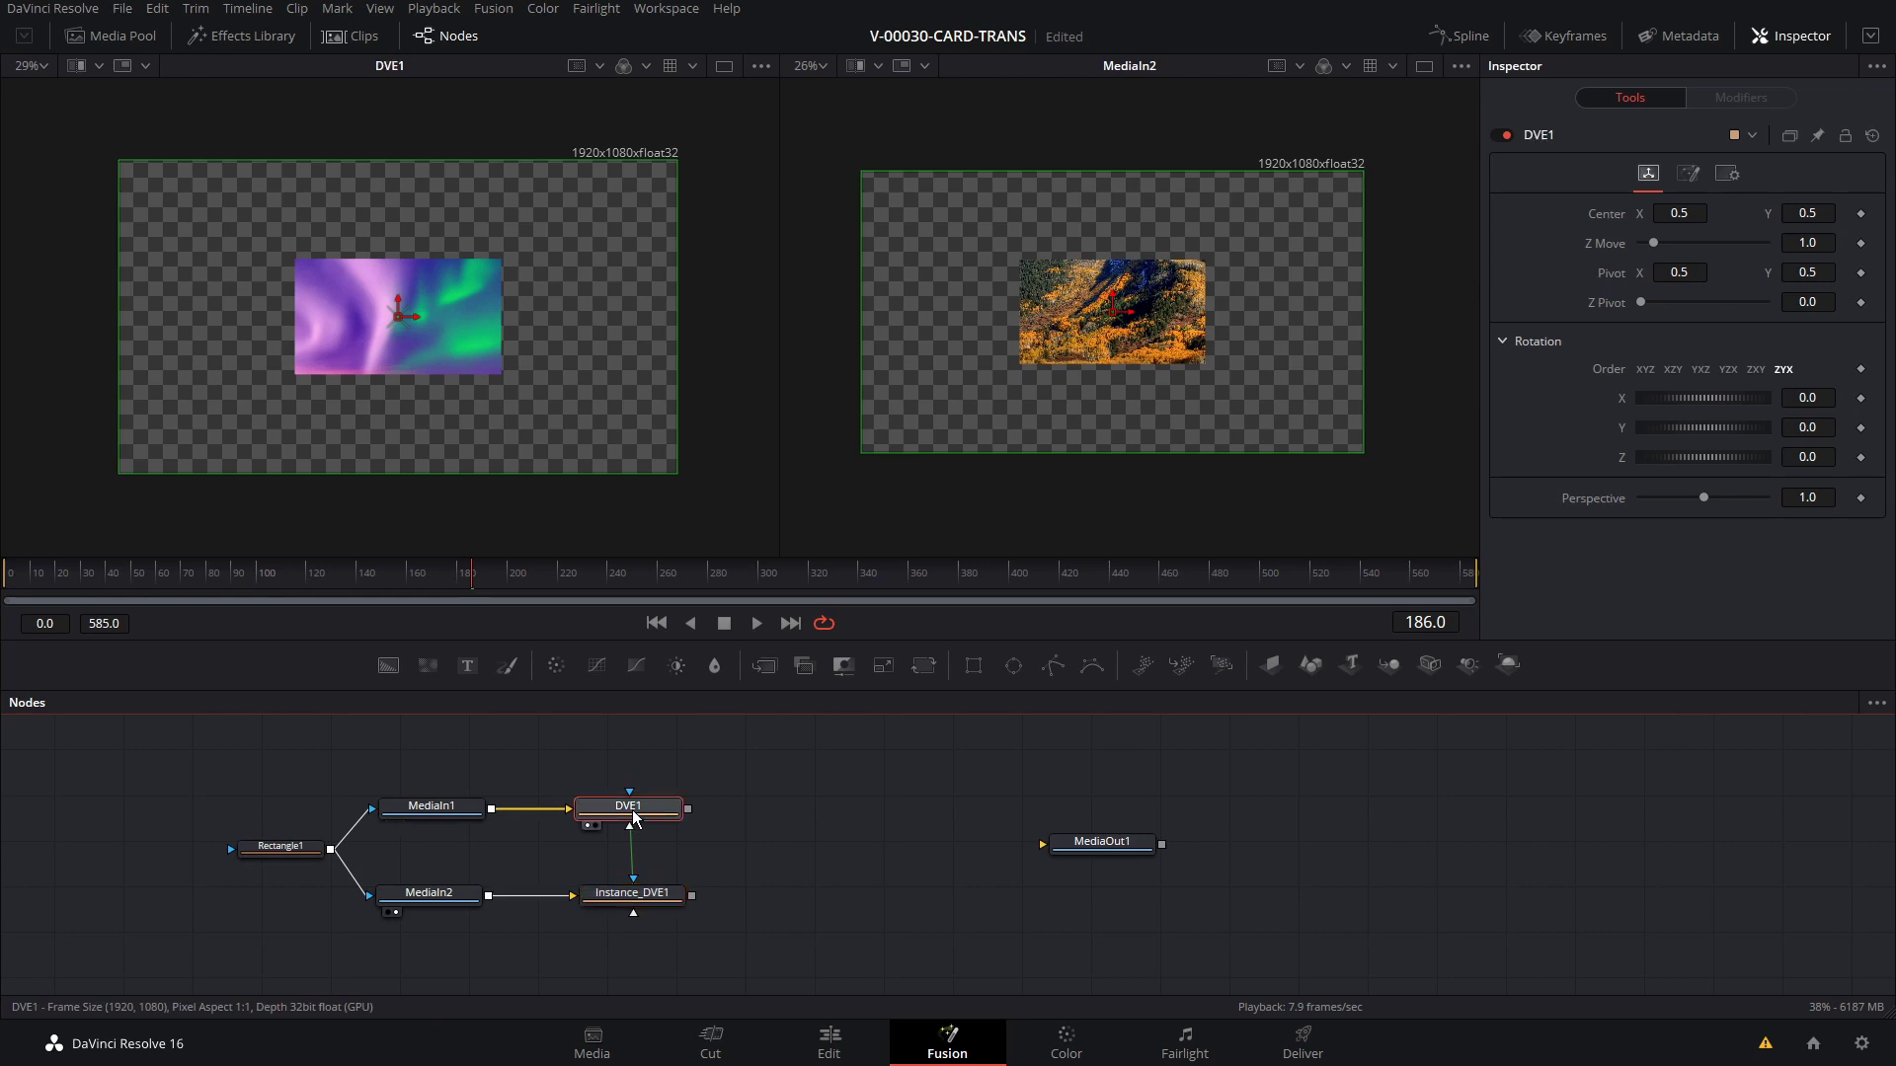
click(635, 902)
click(614, 817)
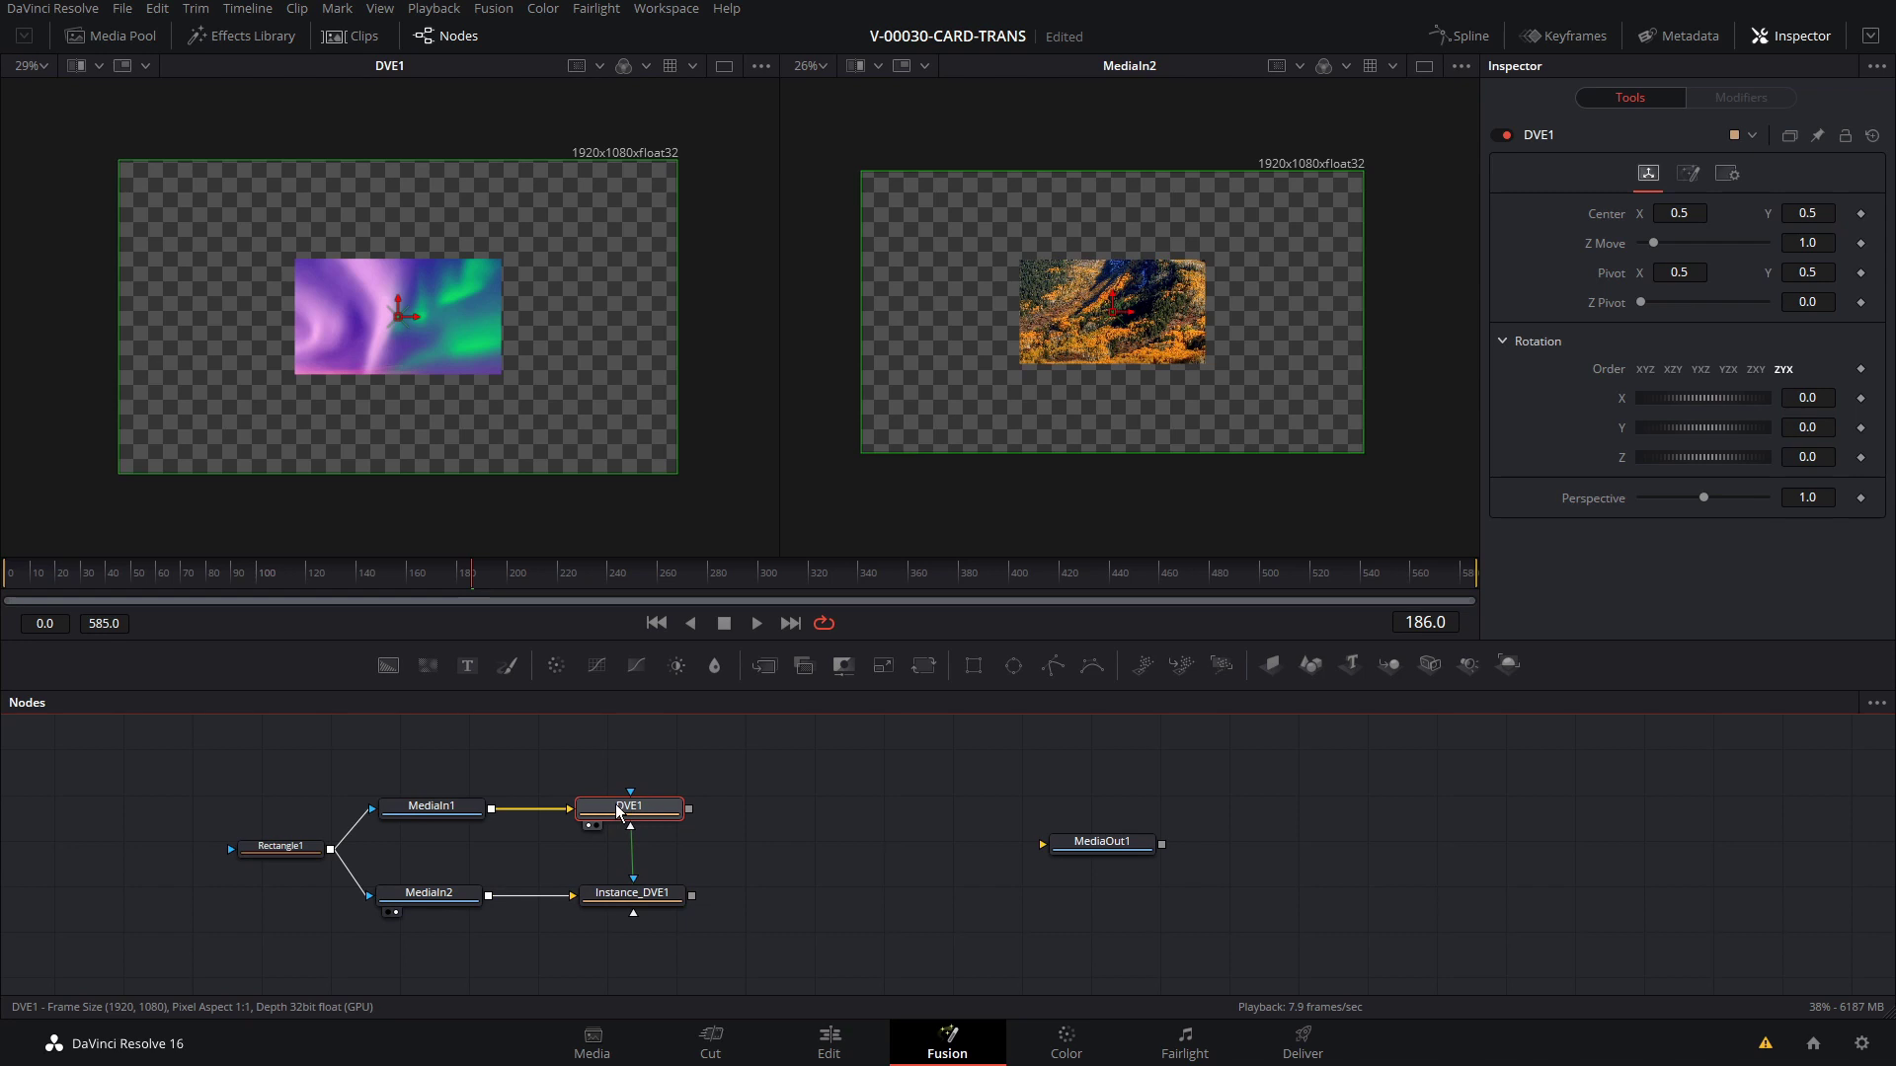
key(1)
key(1)
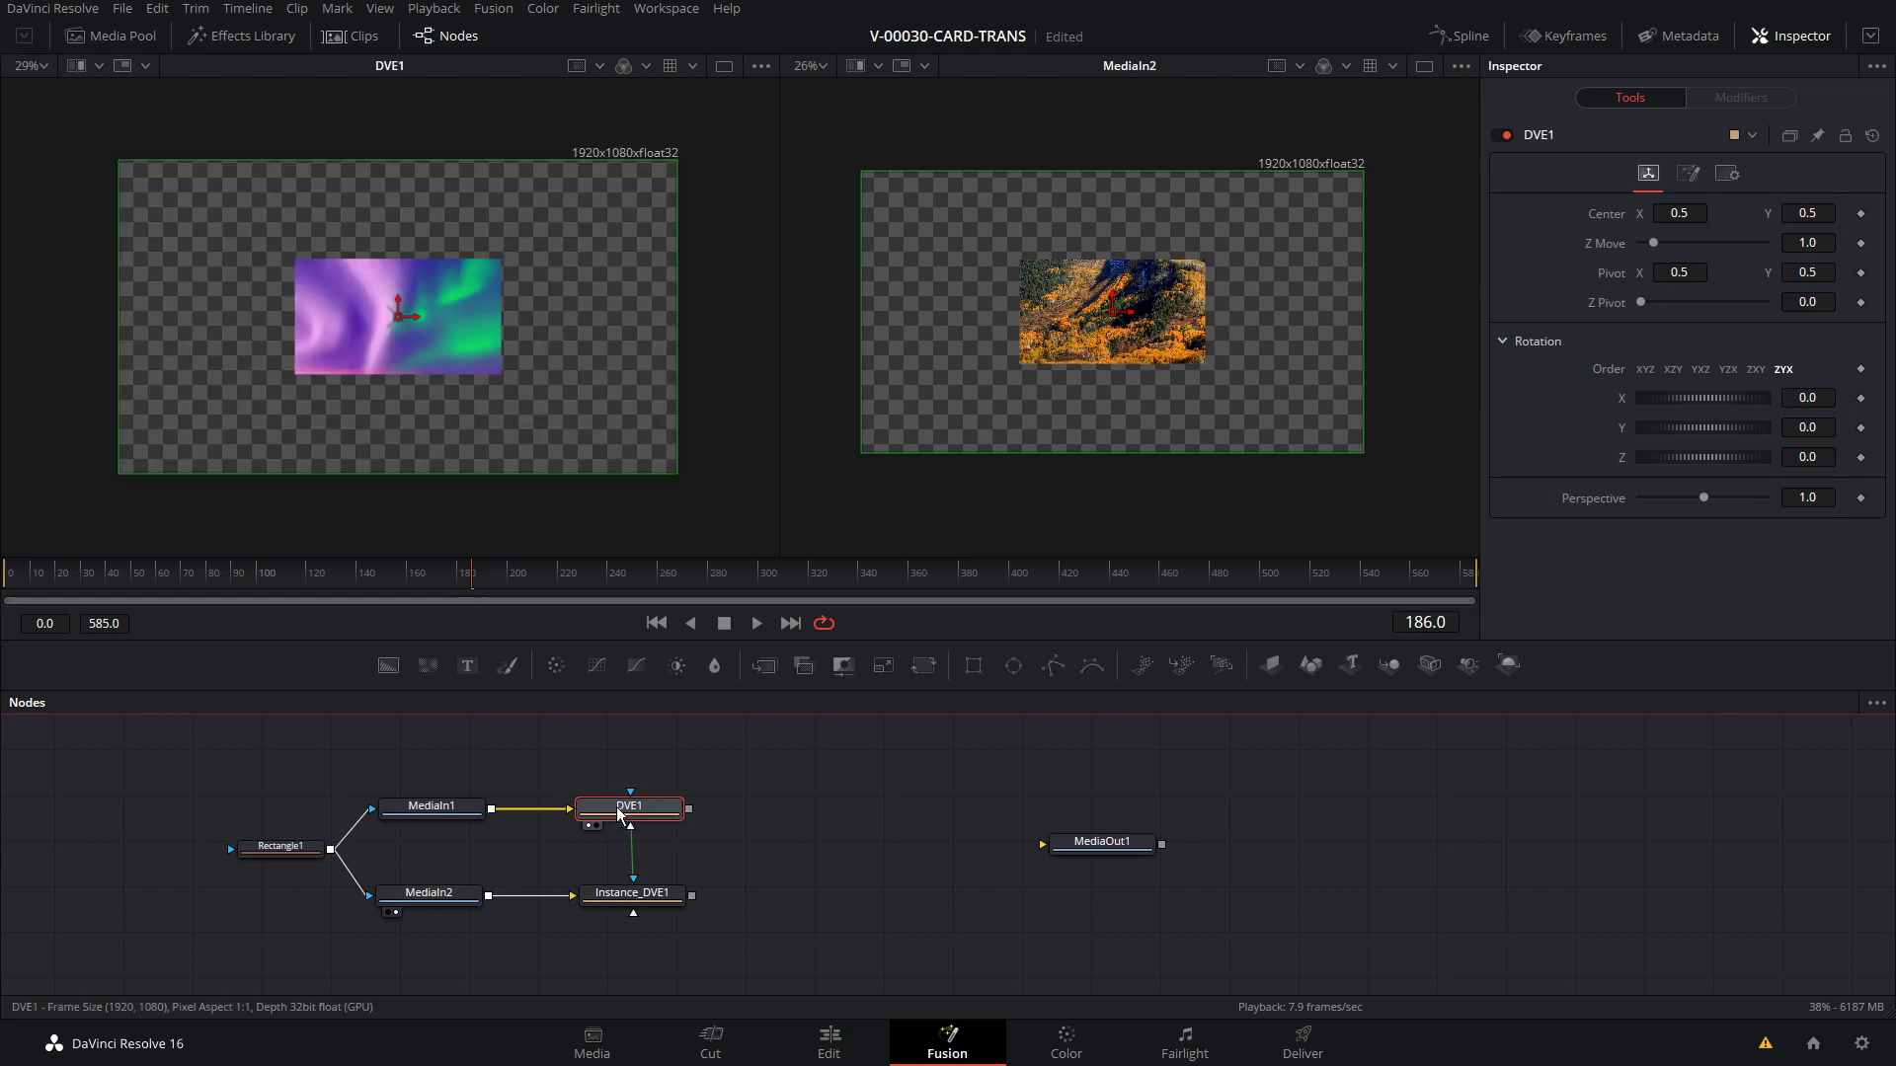
click(638, 903)
key(2)
Try rotating both cards through DVE1's rotation settings, ending at about -2.6 on Y and 0 on X.
click(632, 807)
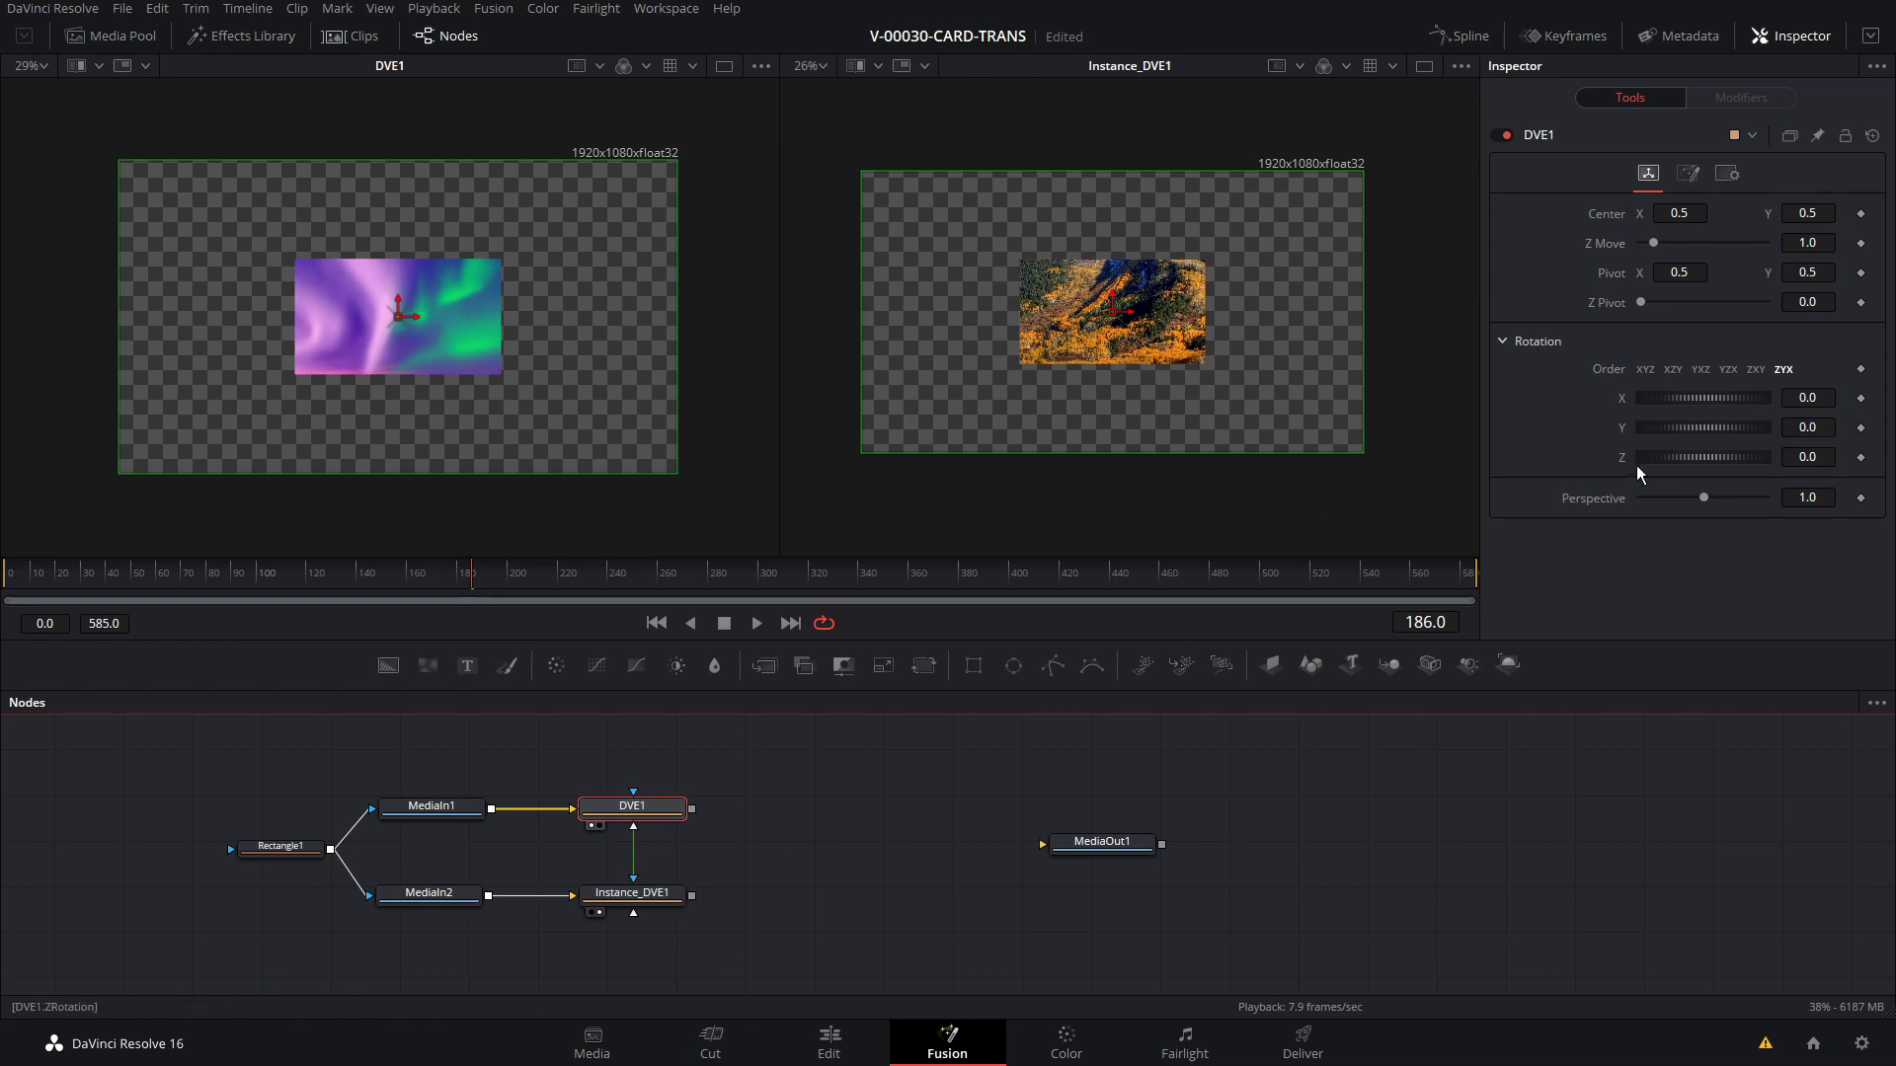
mouse_move(1686, 429)
mouse_down()
mouse_move(1720, 425)
mouse_move(1670, 424)
mouse_move(1702, 423)
mouse_move(1684, 399)
mouse_move(1716, 430)
mouse_move(1680, 431)
mouse_move(1704, 438)
mouse_up()
double_click(1720, 399)
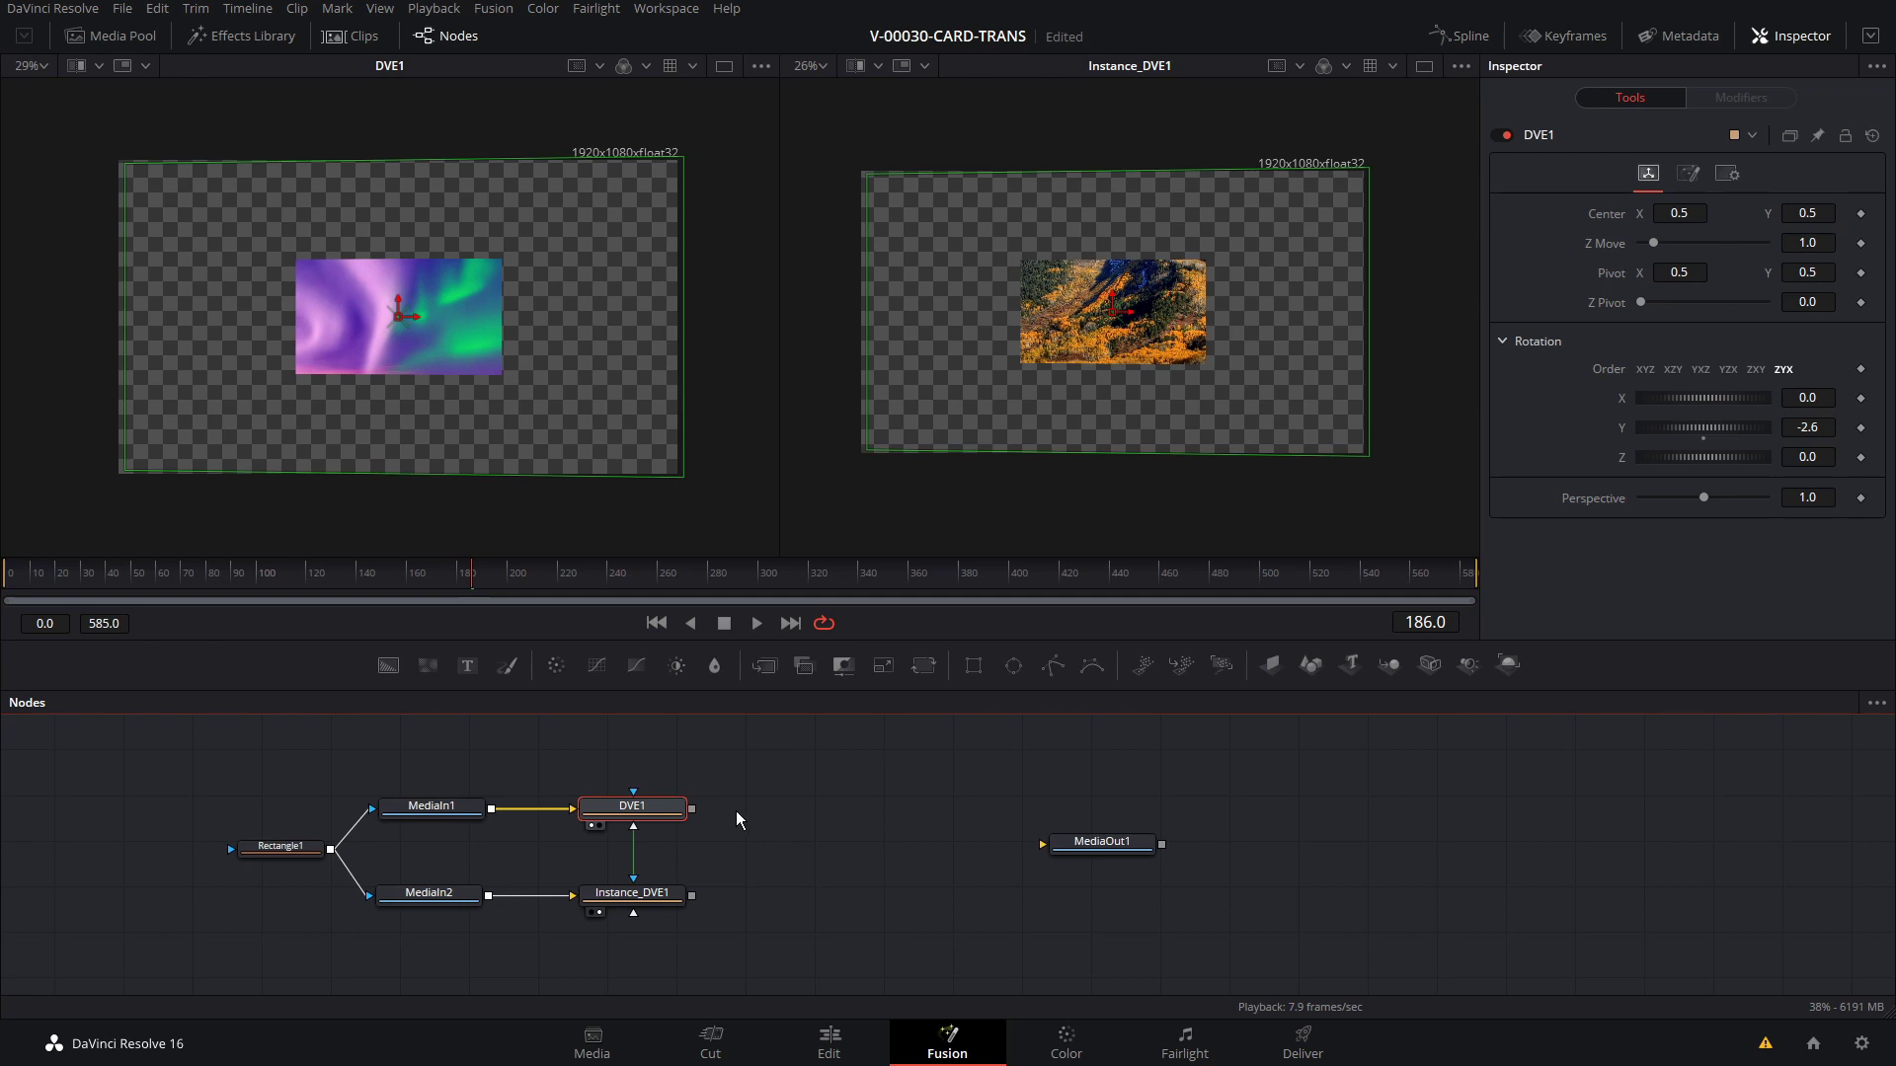
Merge DVE1 over Instance_DVE1 and connect the merged output to MediaOut1, spaced farther along the graph.
drag(1076, 845, 1133, 851)
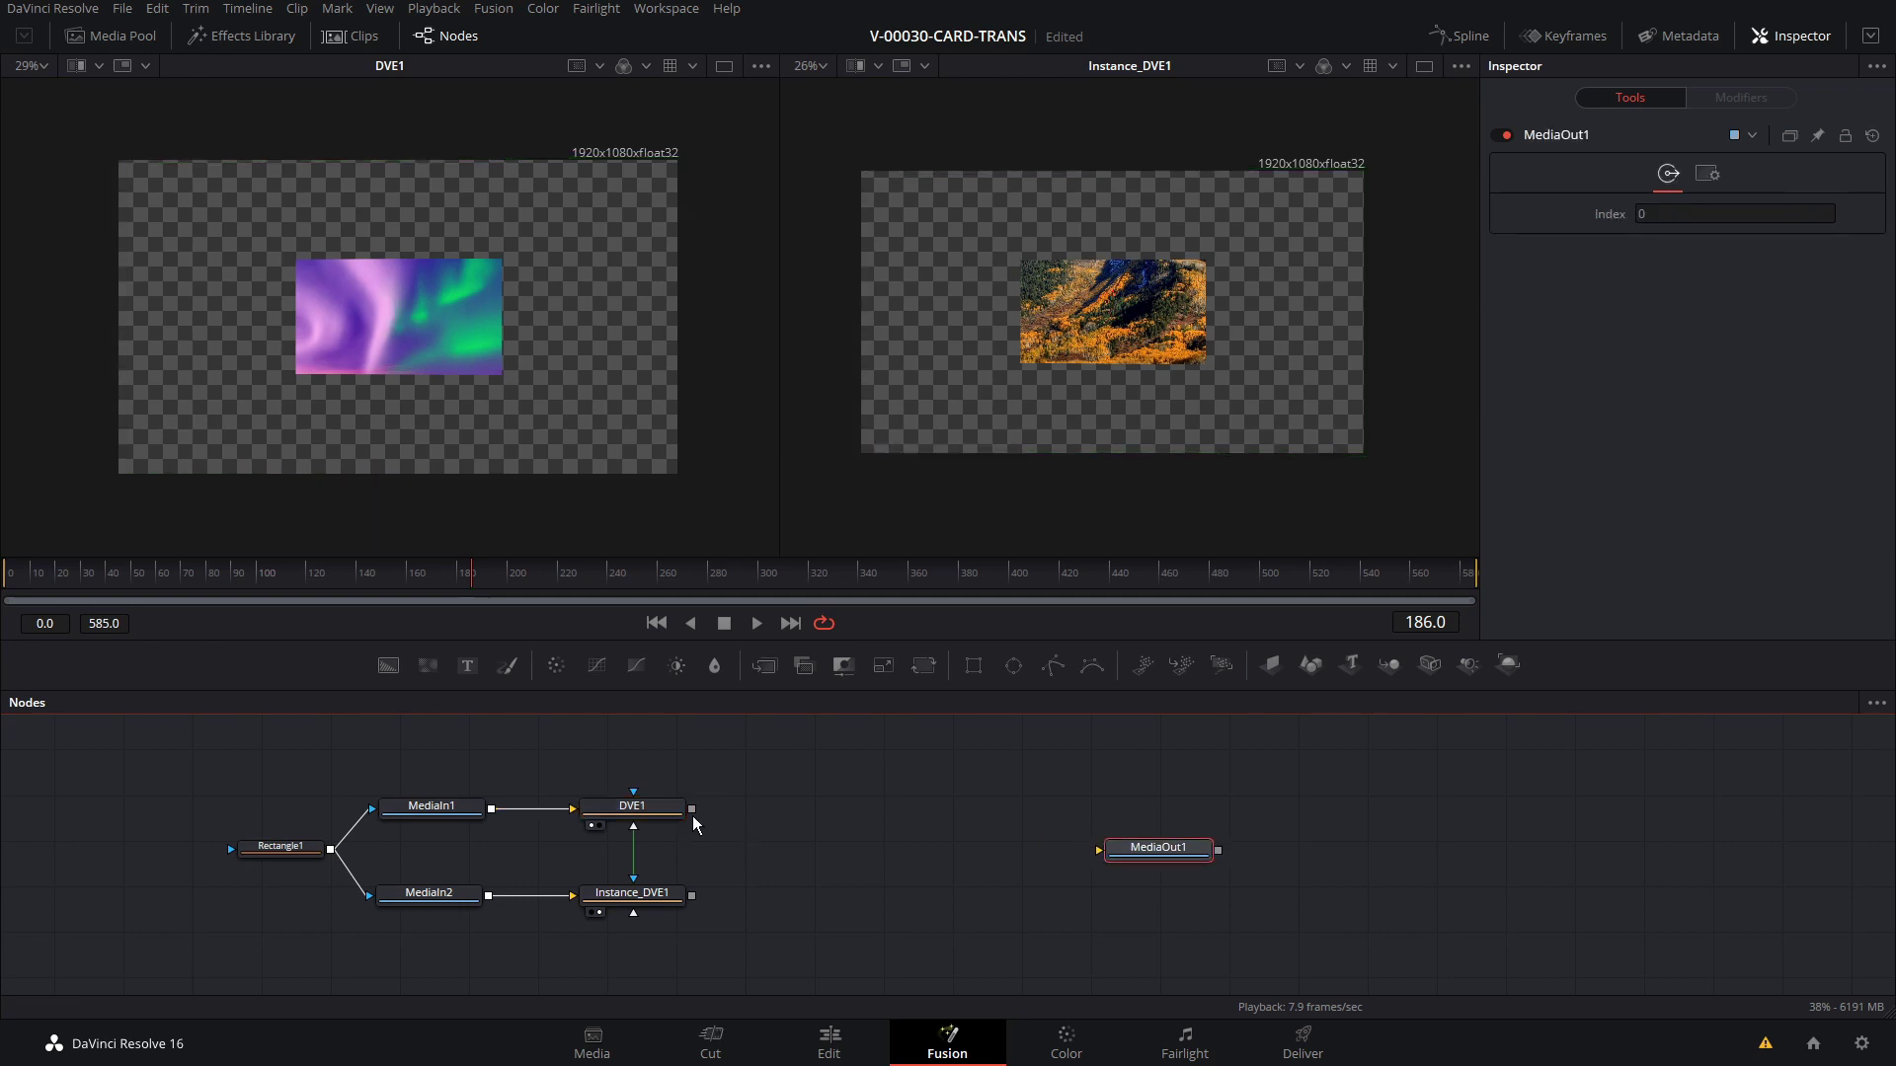
drag(692, 809, 694, 904)
drag(829, 896, 1179, 912)
Show the Merge1 output in the viewer and switch to a single-viewer layout.
click(774, 898)
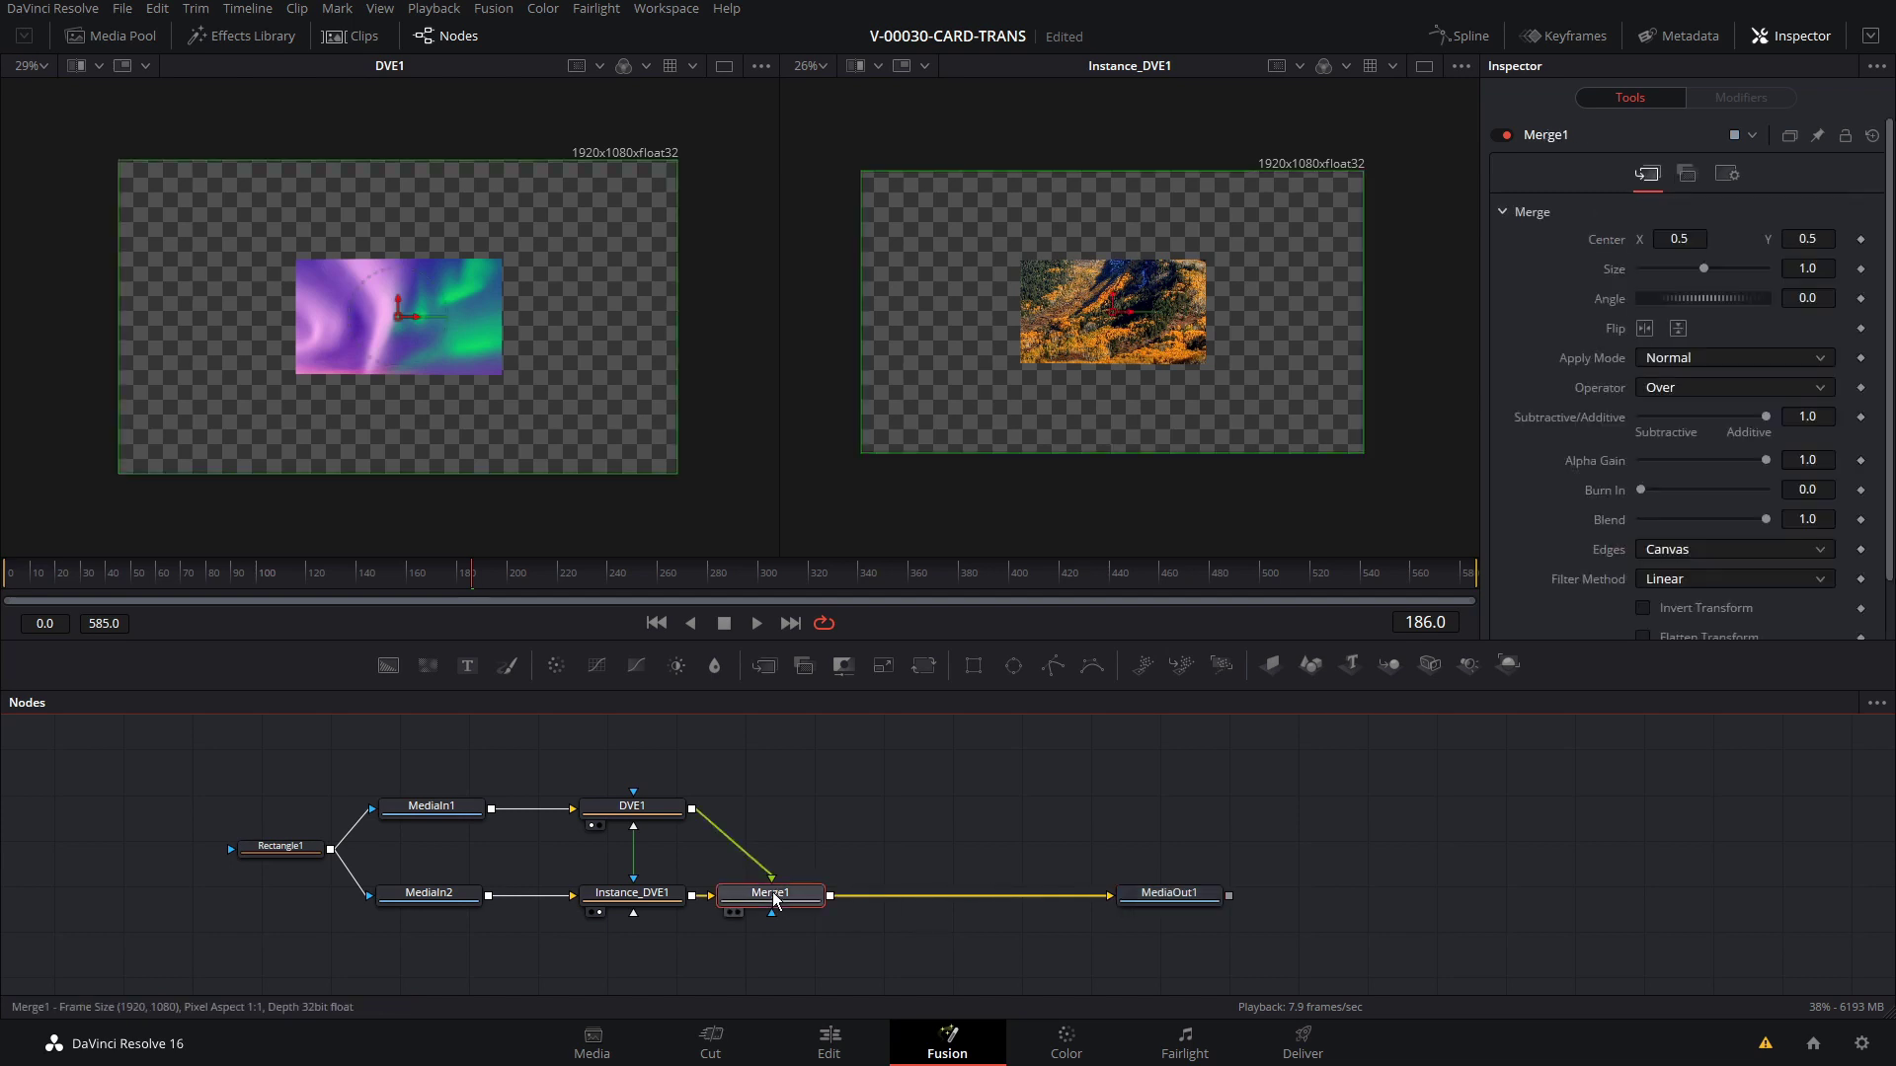
click(736, 911)
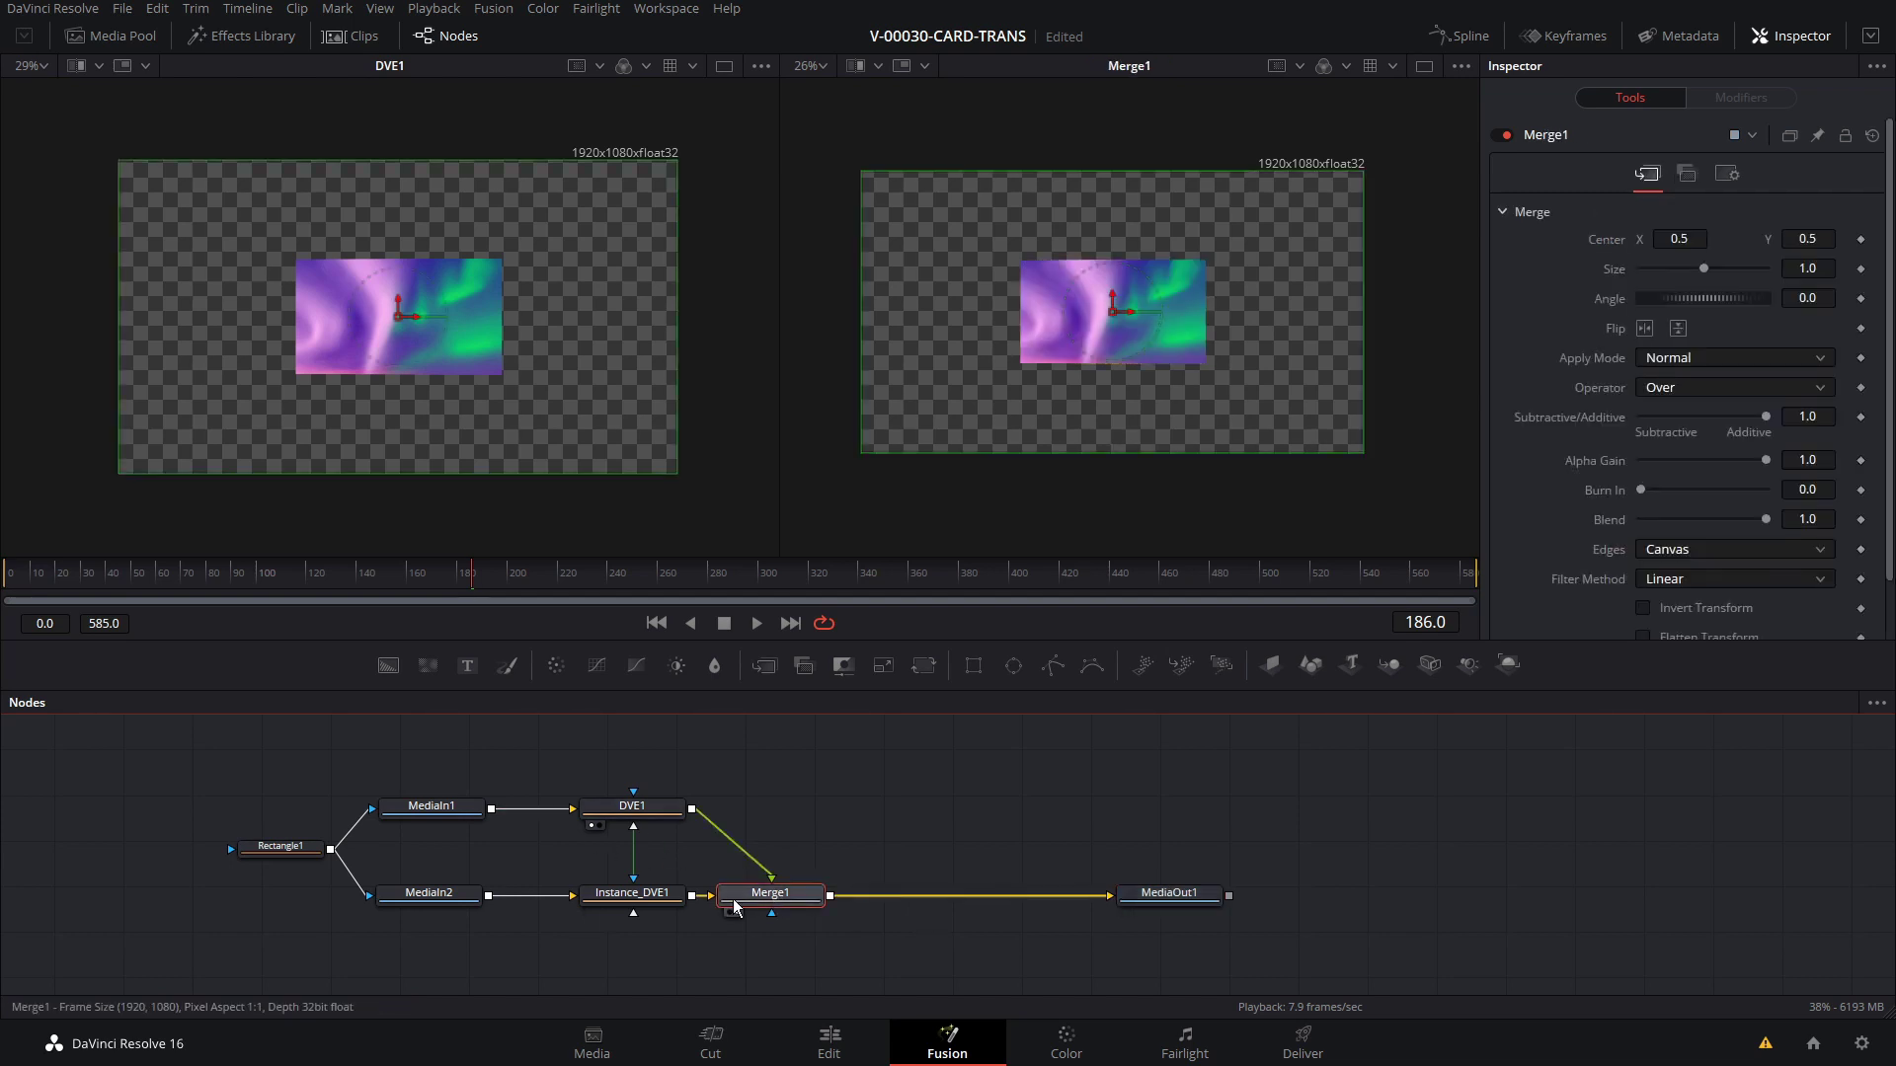
click(1424, 66)
Try rotating DVE1 to about -26.1 on the Y axis.
click(631, 805)
mouse_move(1698, 433)
mouse_down()
mouse_move(1726, 427)
mouse_move(1594, 420)
mouse_move(1694, 418)
mouse_up()
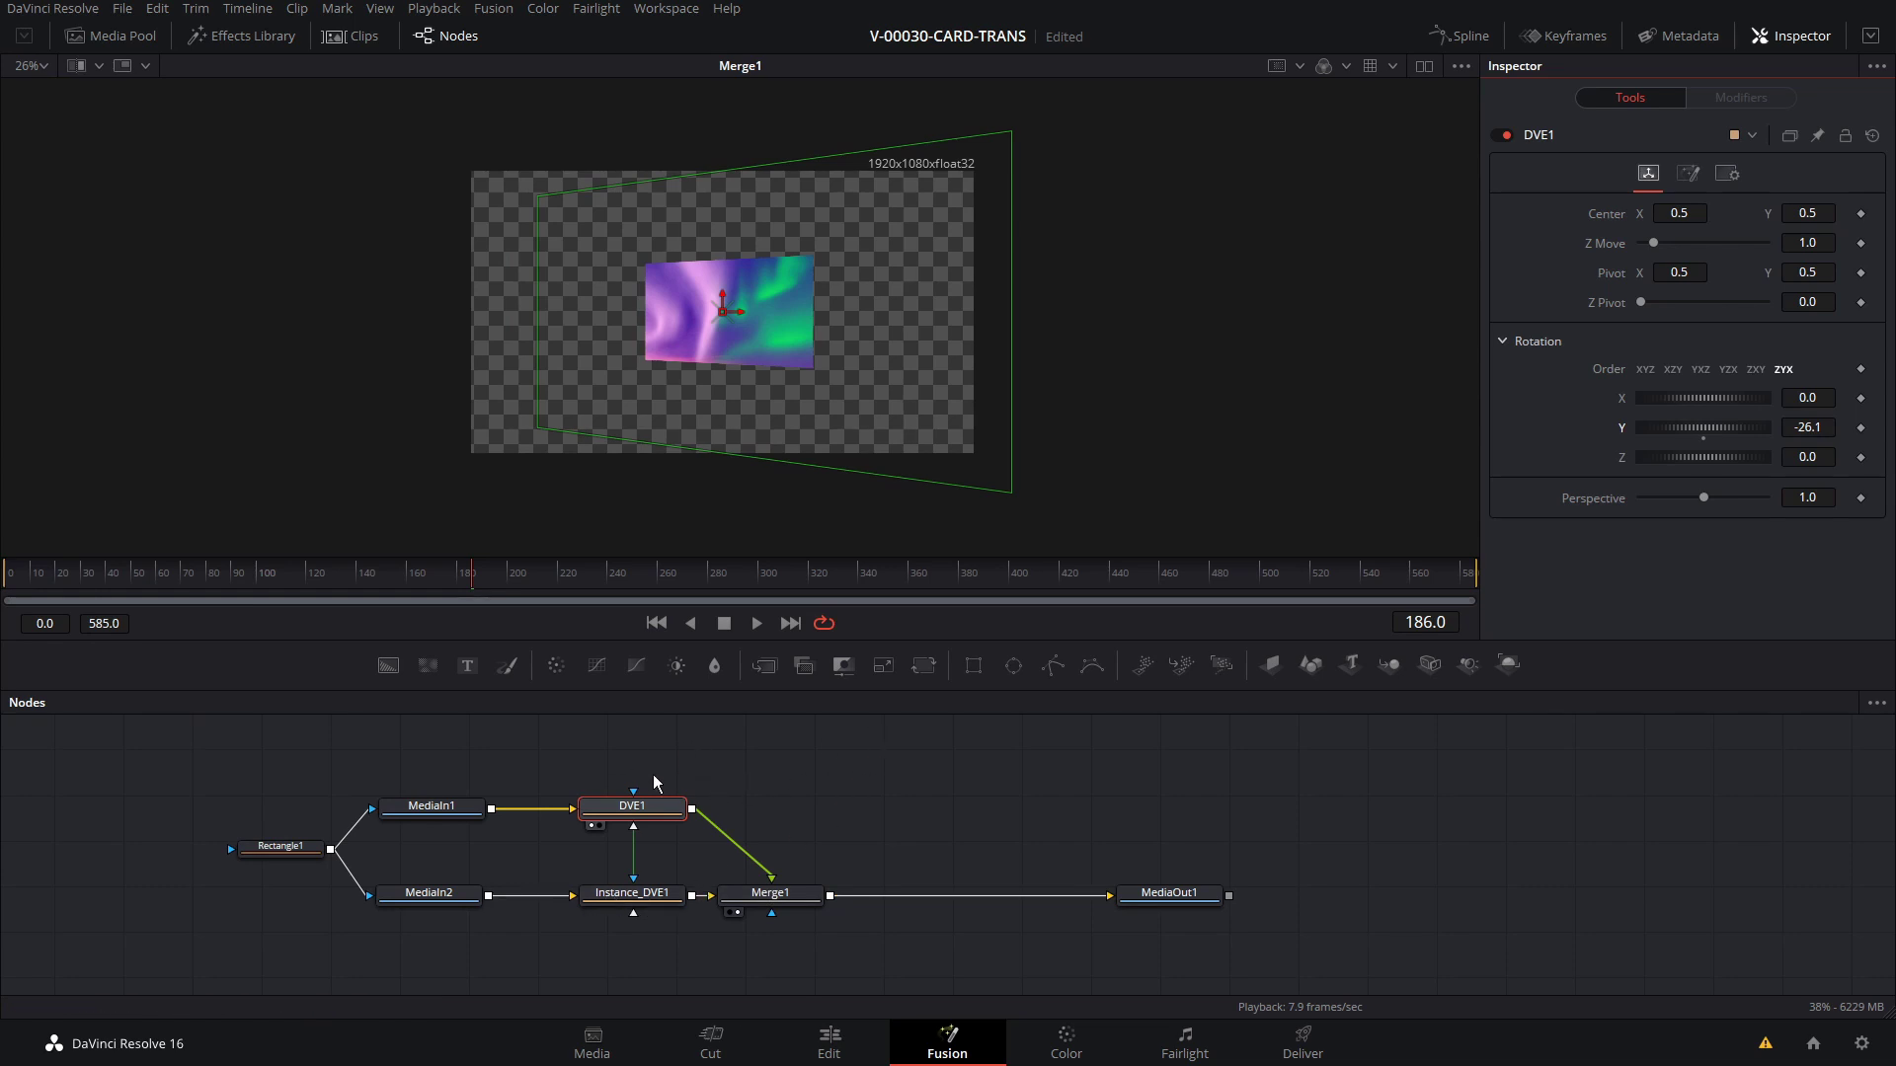
Reset DVE1's Y rotation to 0 and set a keyframe for it at frame 0.
drag(471, 583, 8, 575)
double_click(1621, 428)
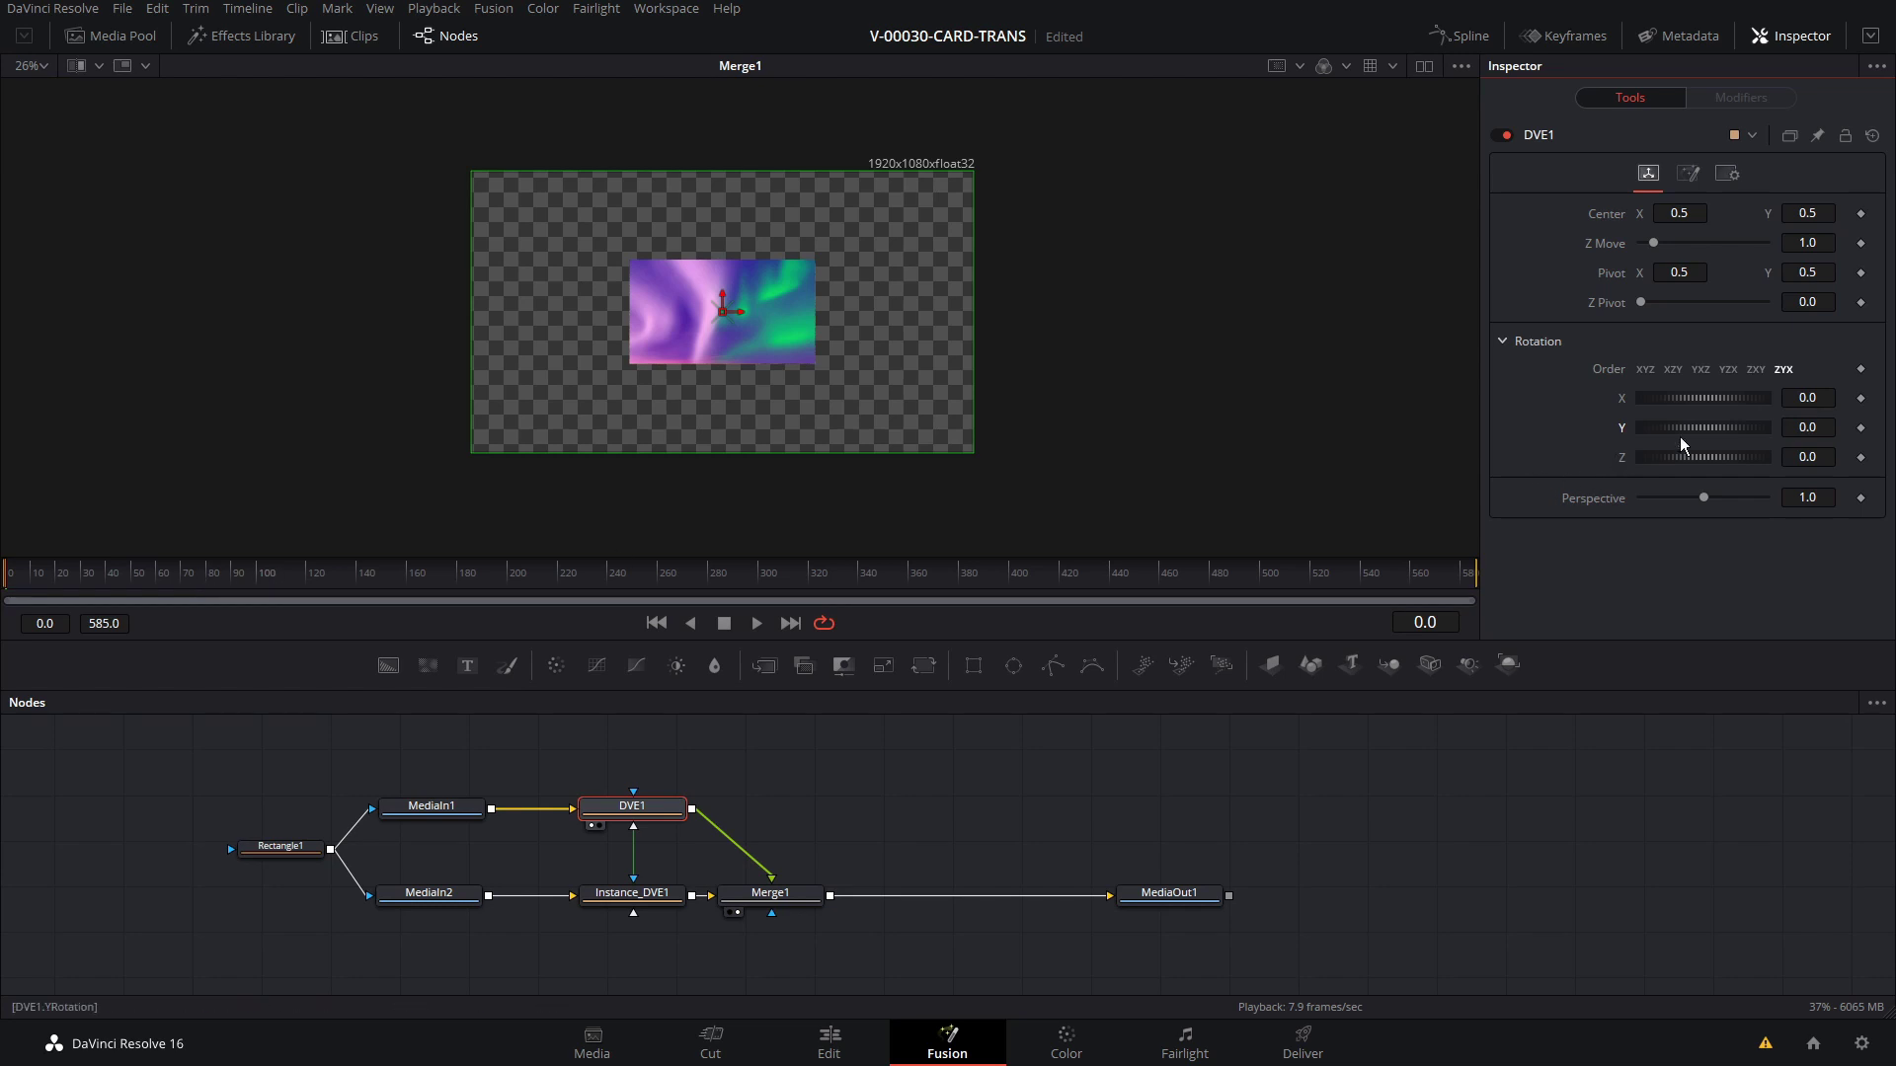
click(1861, 429)
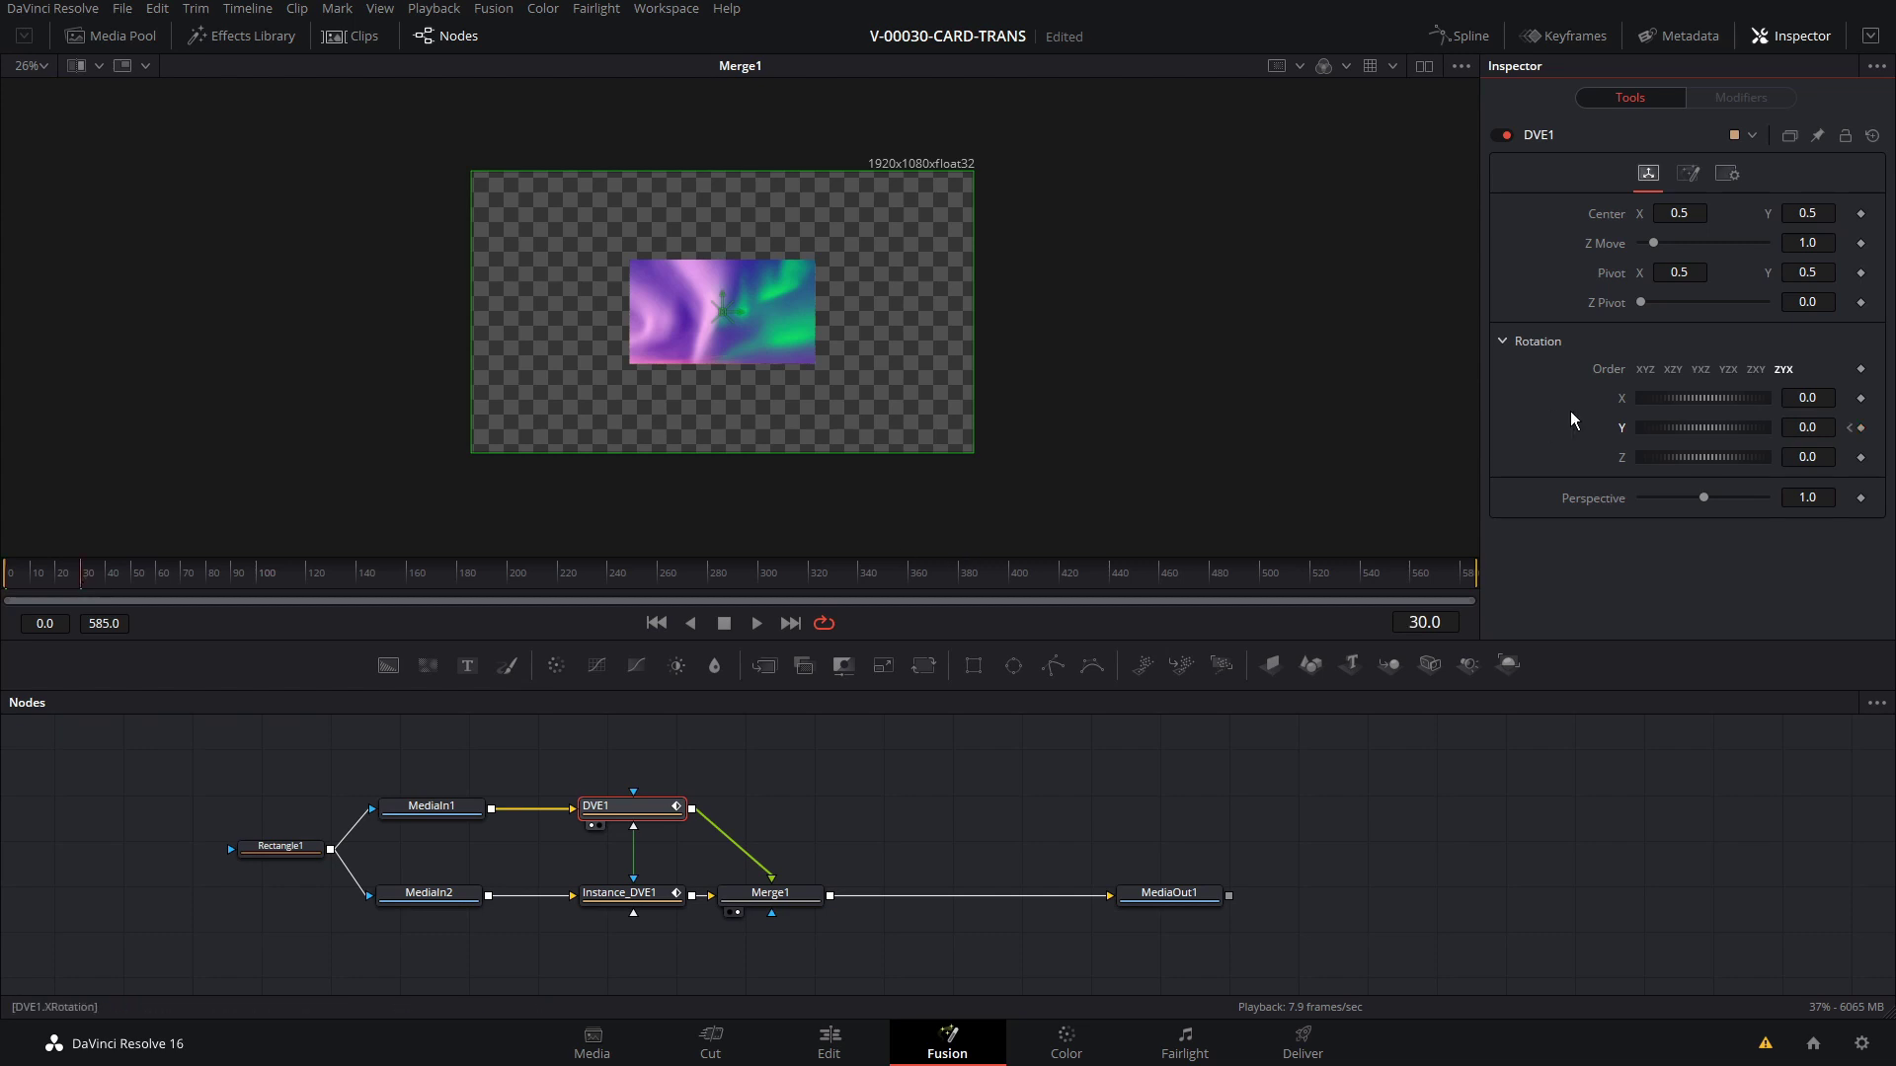
Set DVE1's Y rotation to 180 at frame 30 and play back the rotation.
click(1803, 428)
text(180)
key(Return)
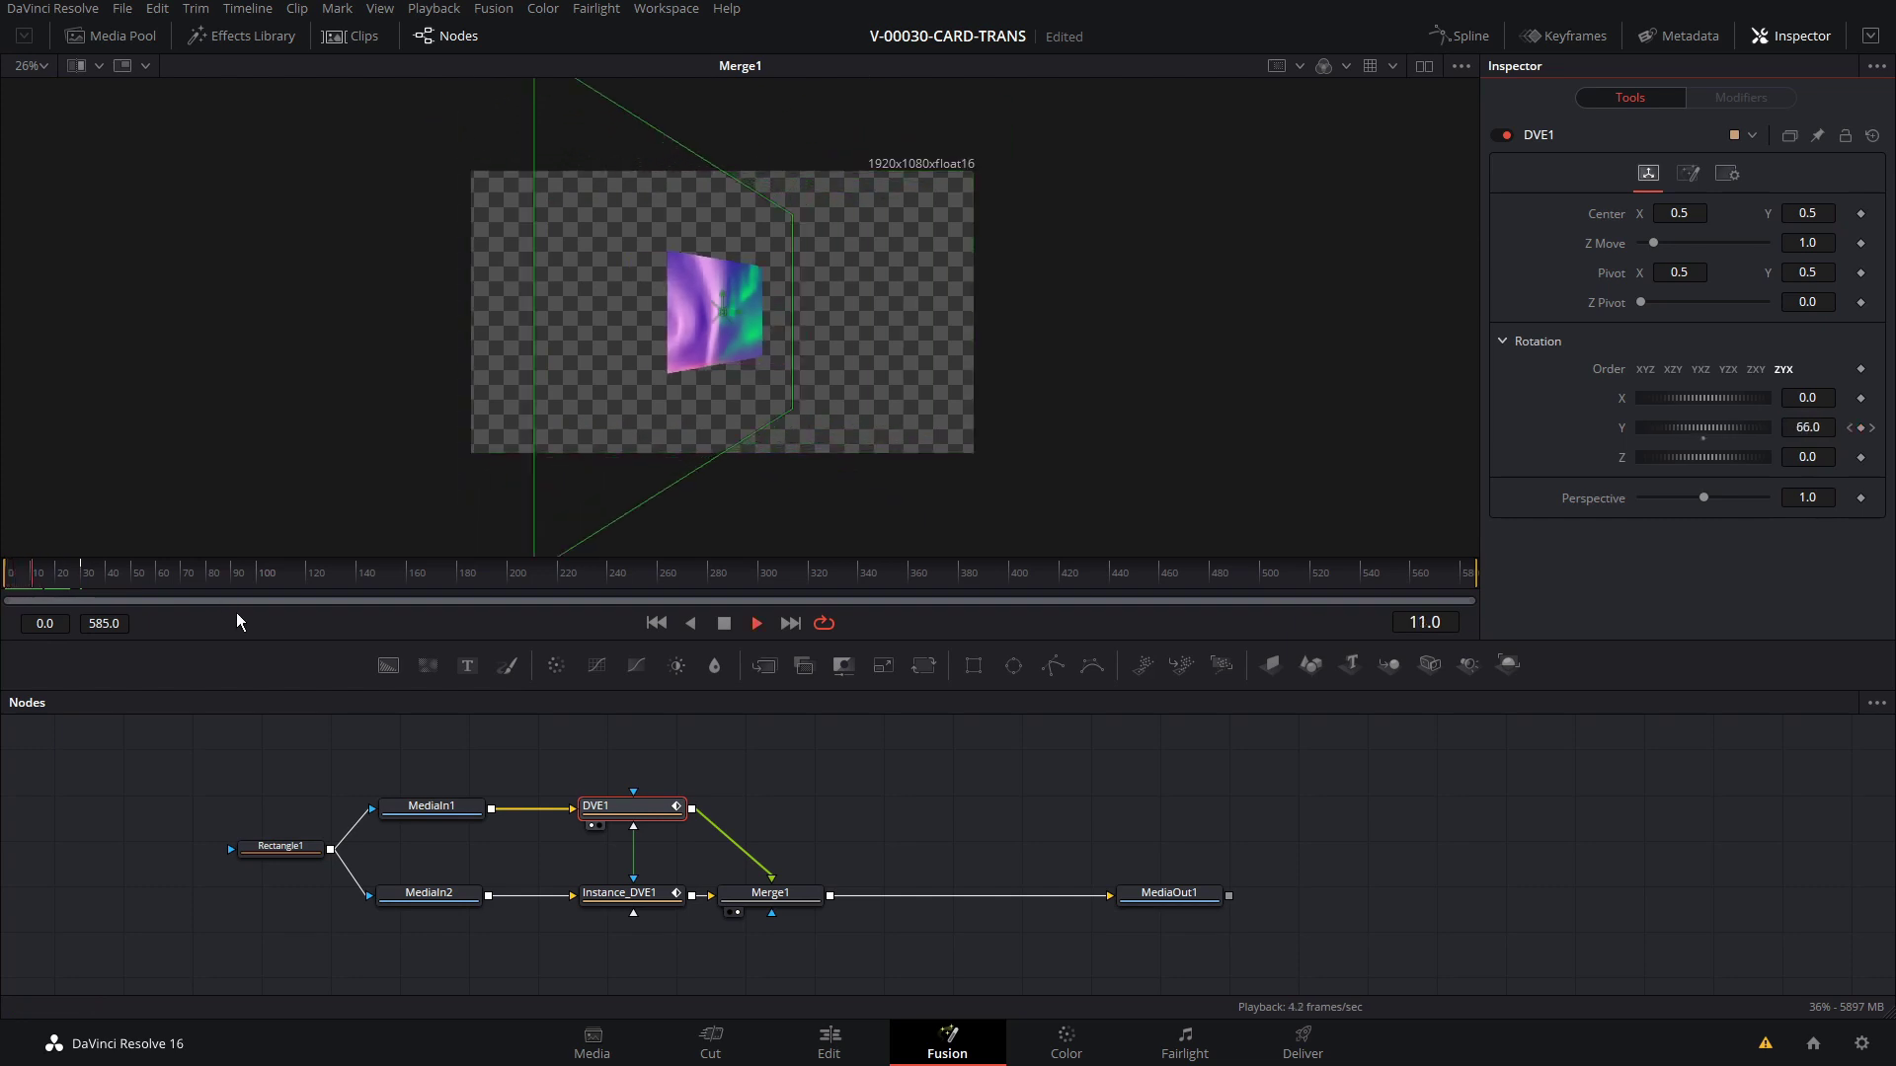
key(space)
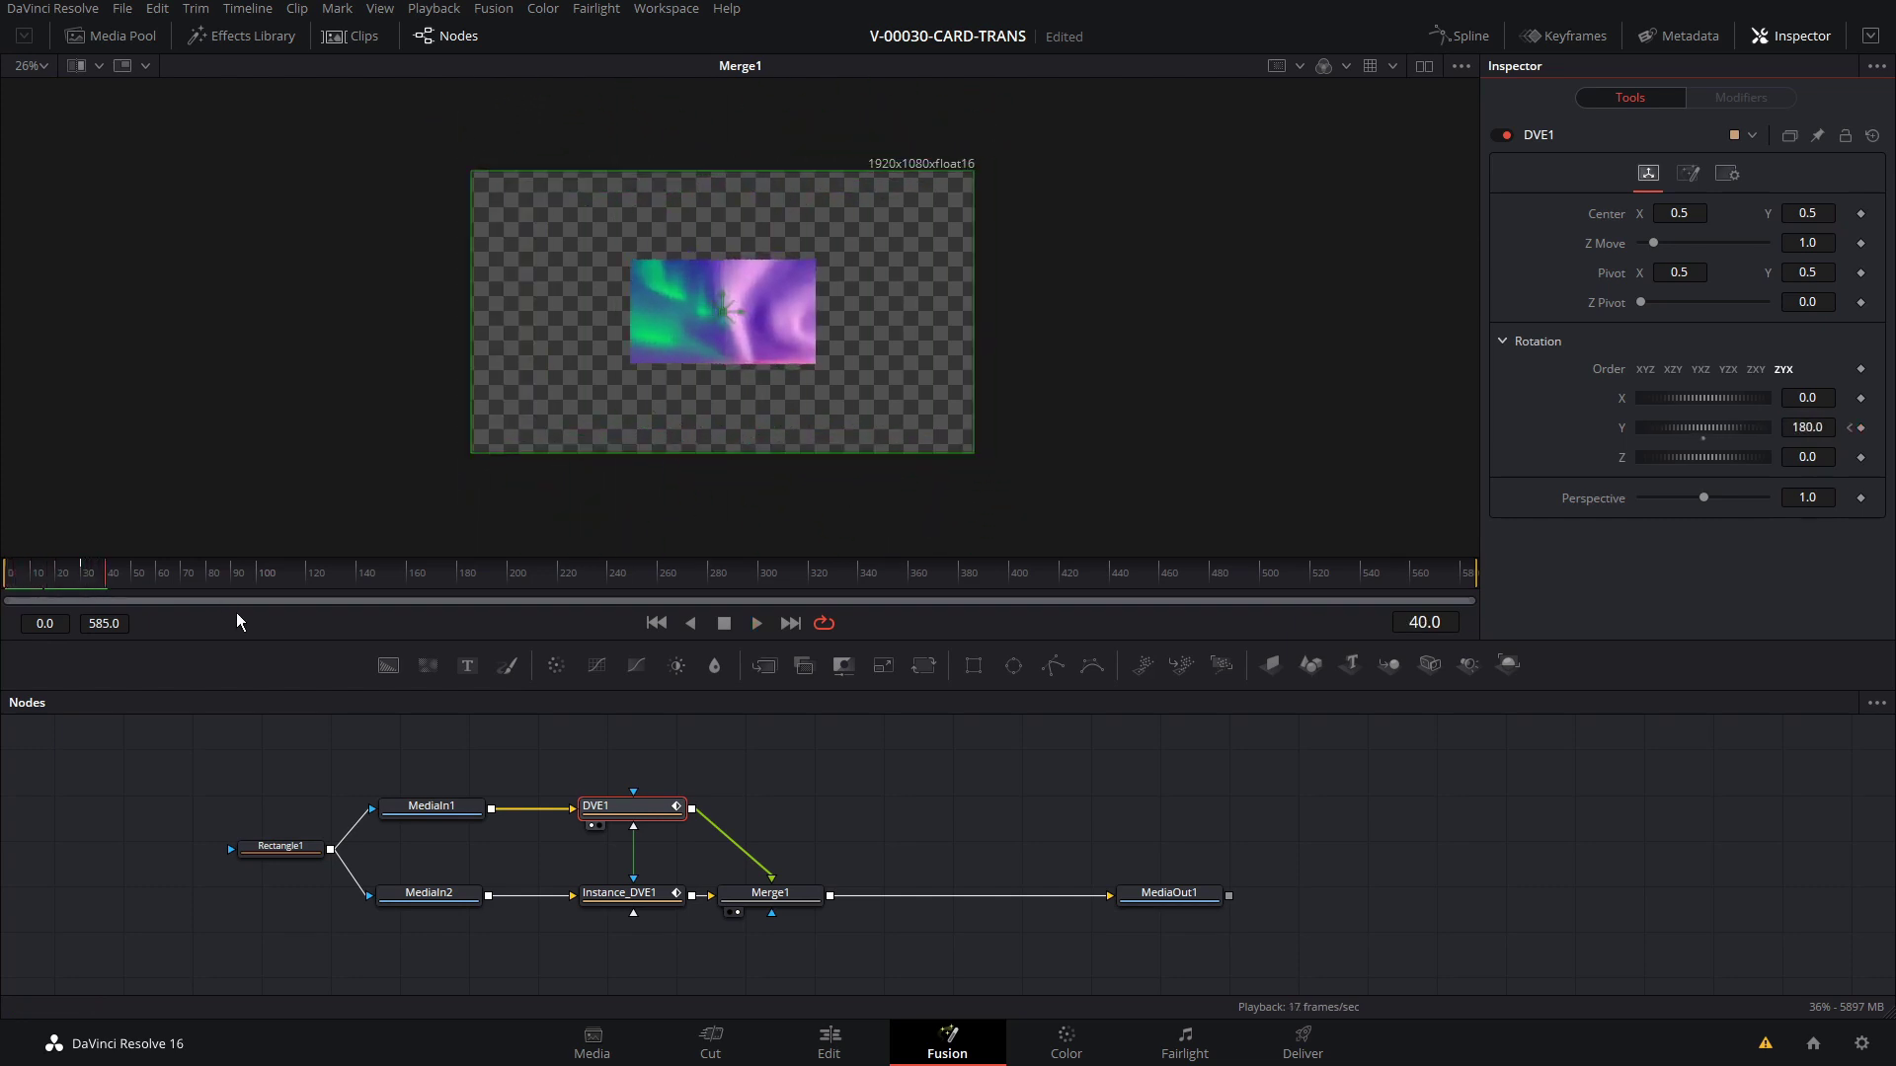
Keyframe Merge1's Blend at 1.0 on frame 14 and 0.0 on frame 15, where the card turns edge-on.
click(51, 573)
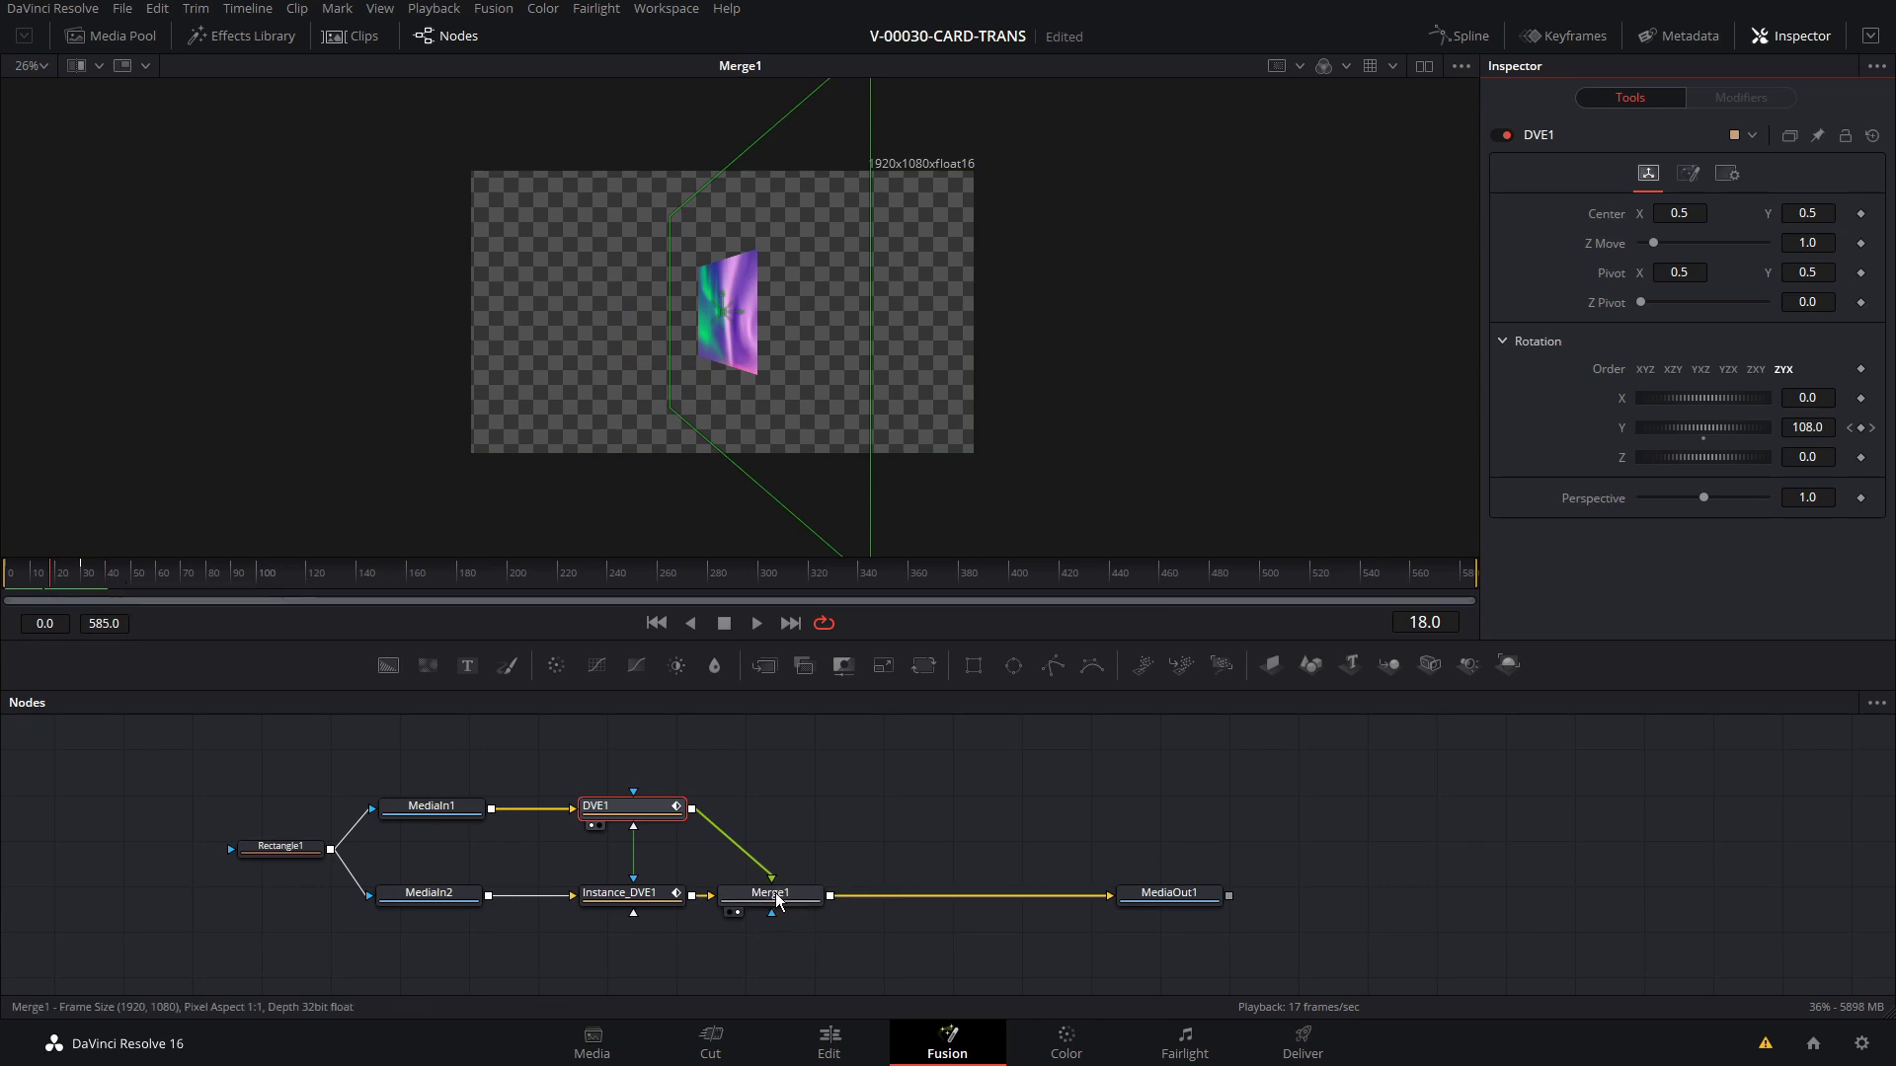
key(Left)
key(Left)
key(Left)
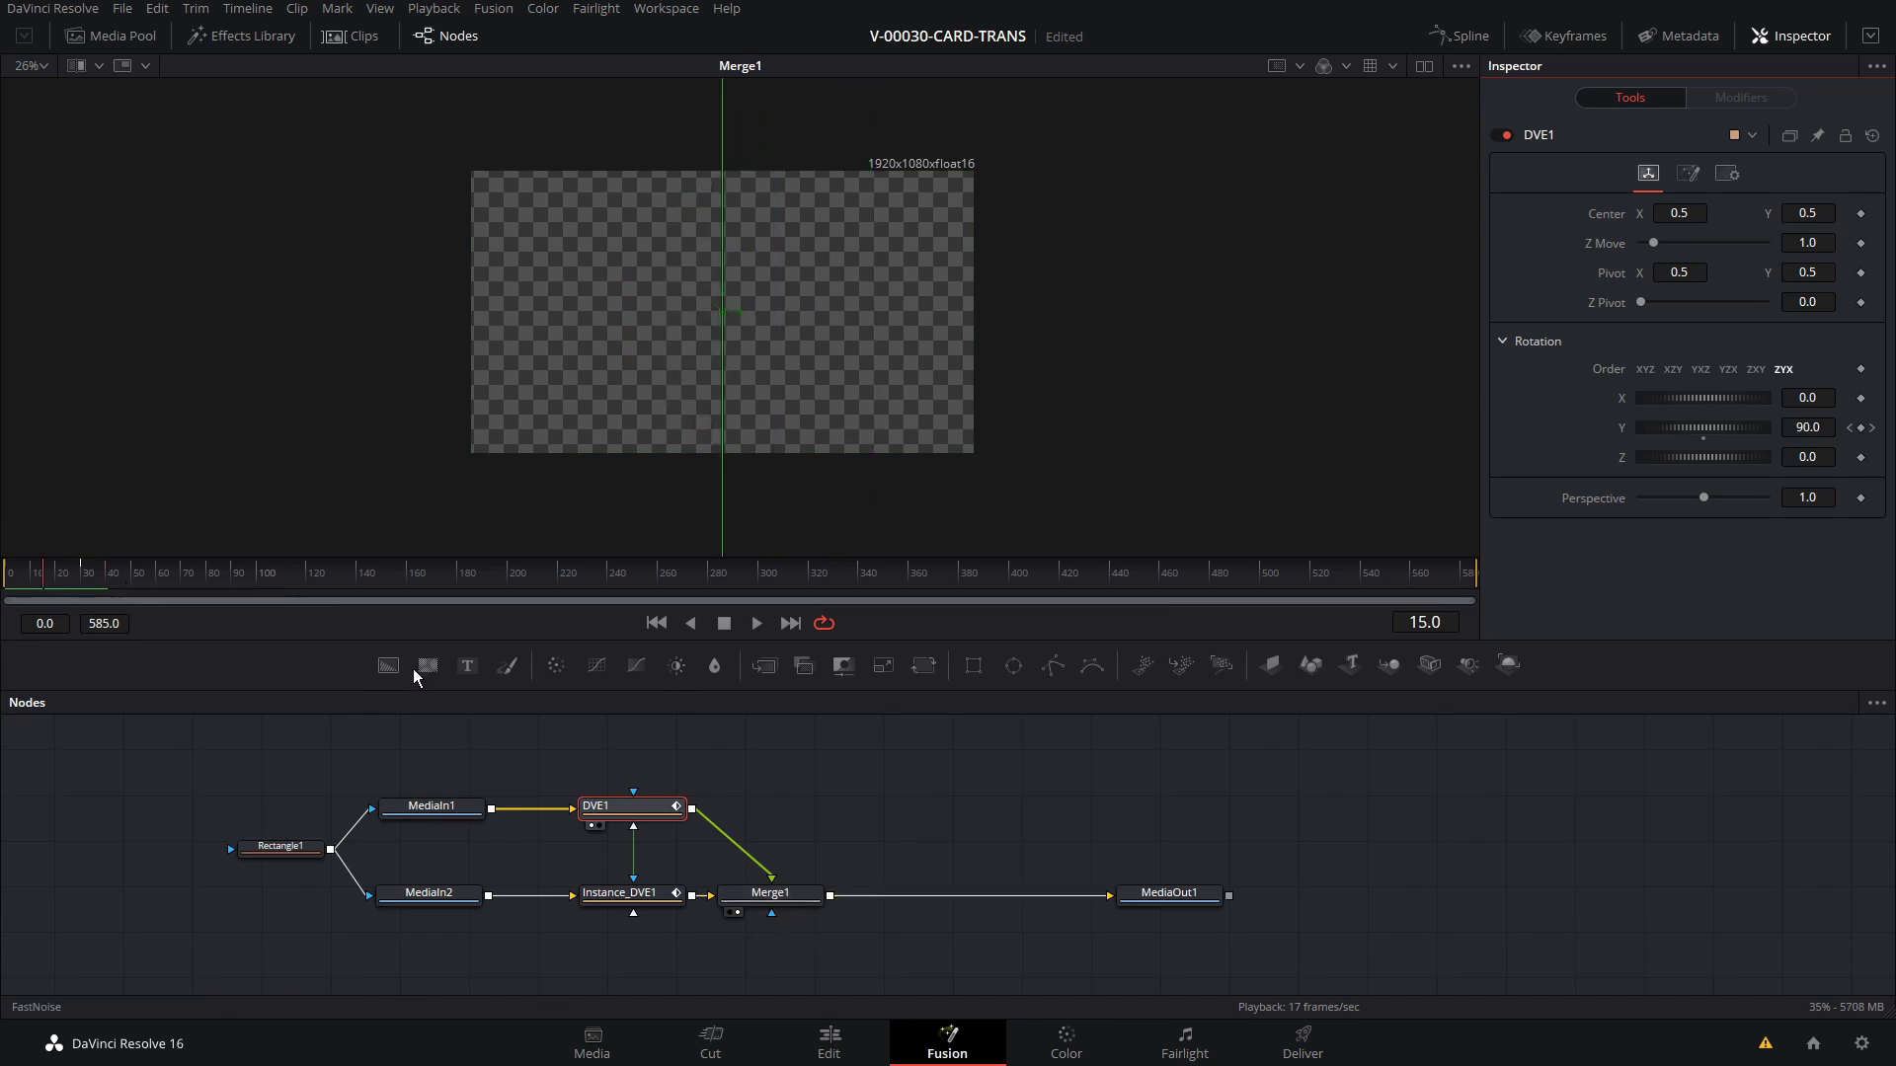
click(783, 894)
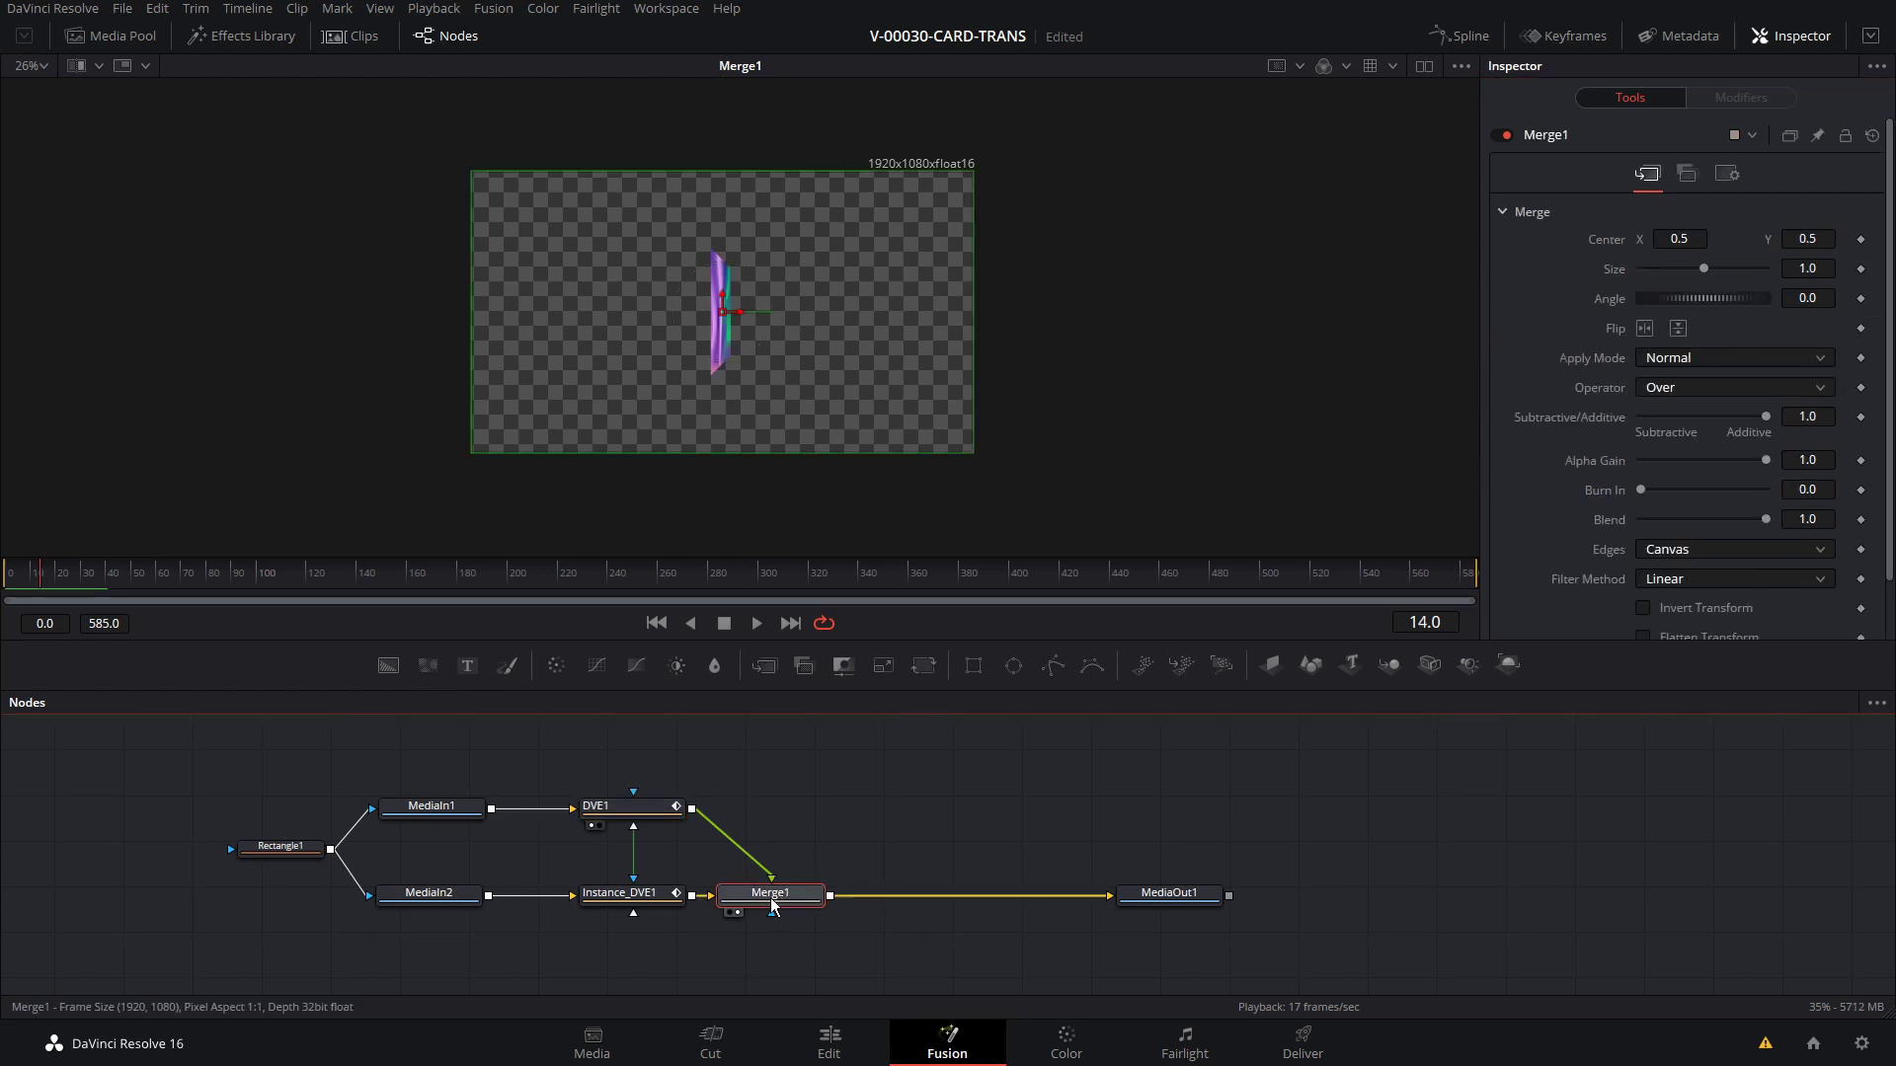
click(1860, 519)
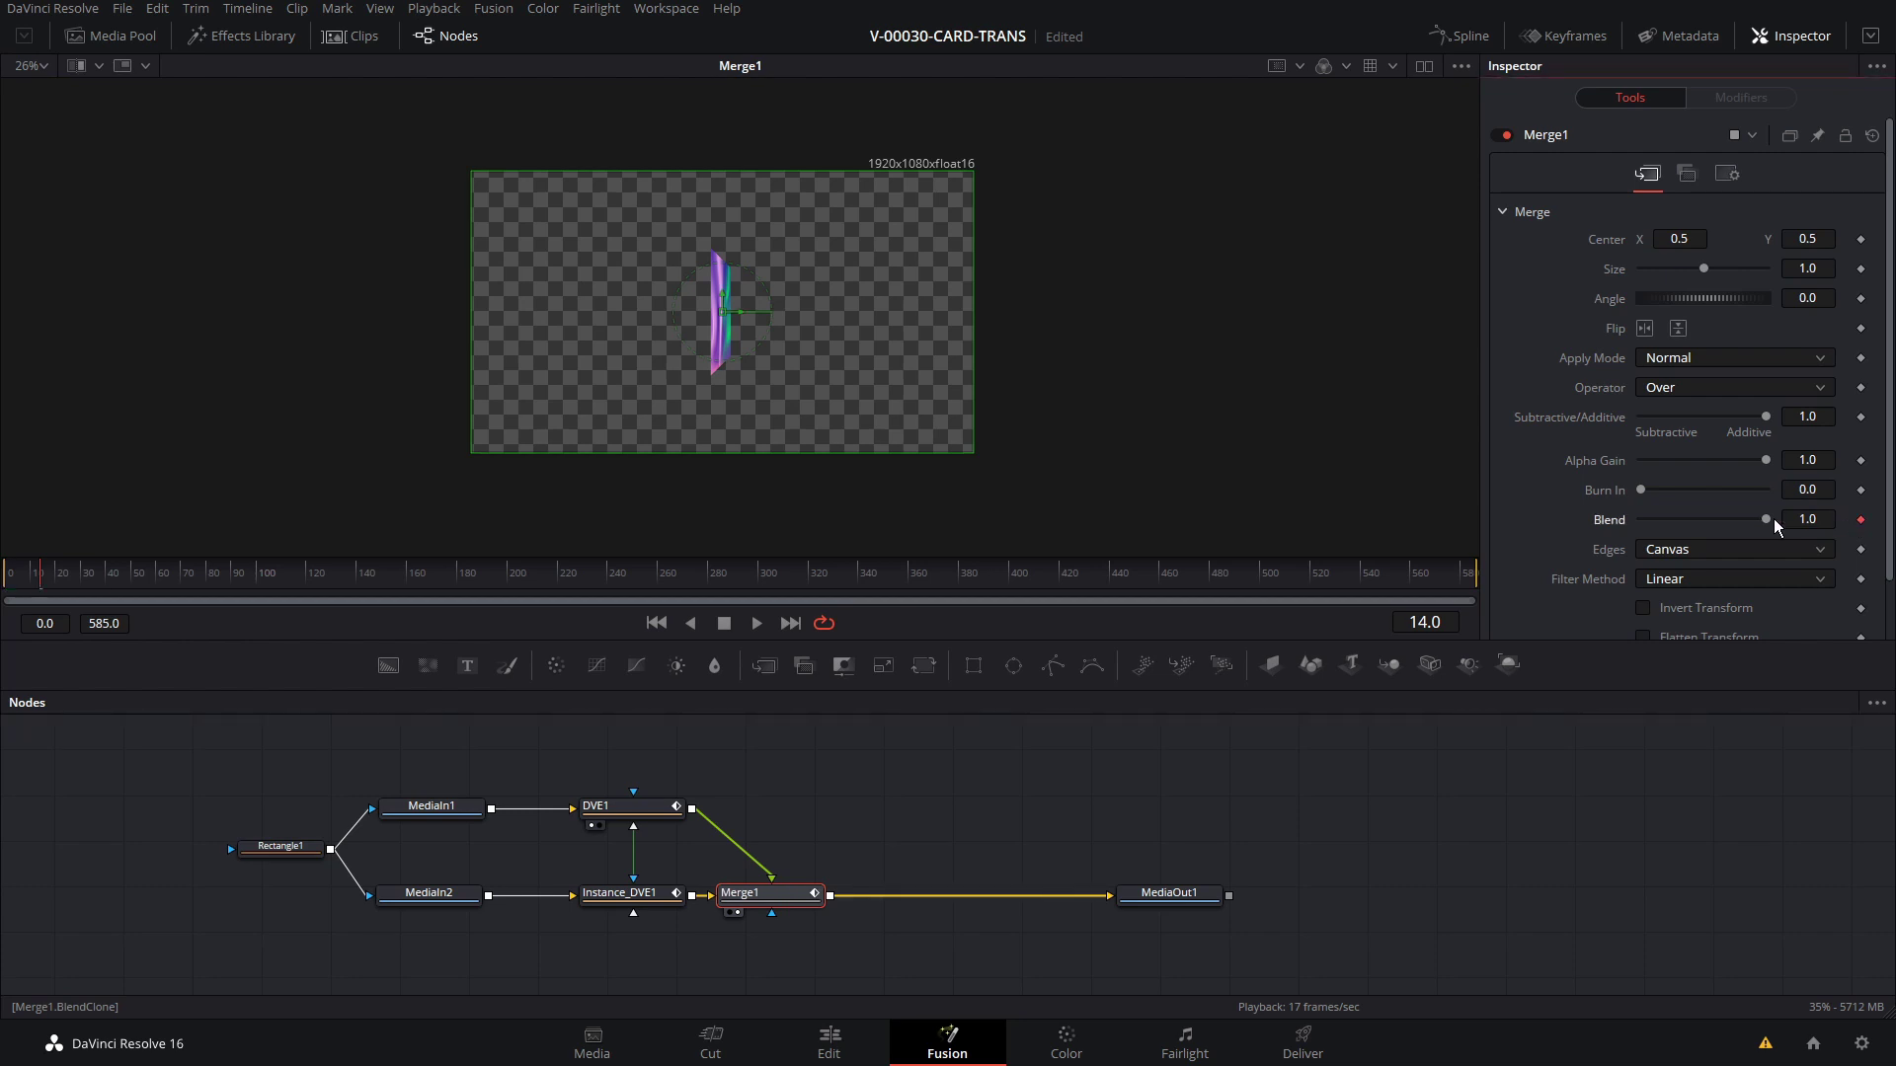
key(Right)
drag(1767, 520, 1542, 520)
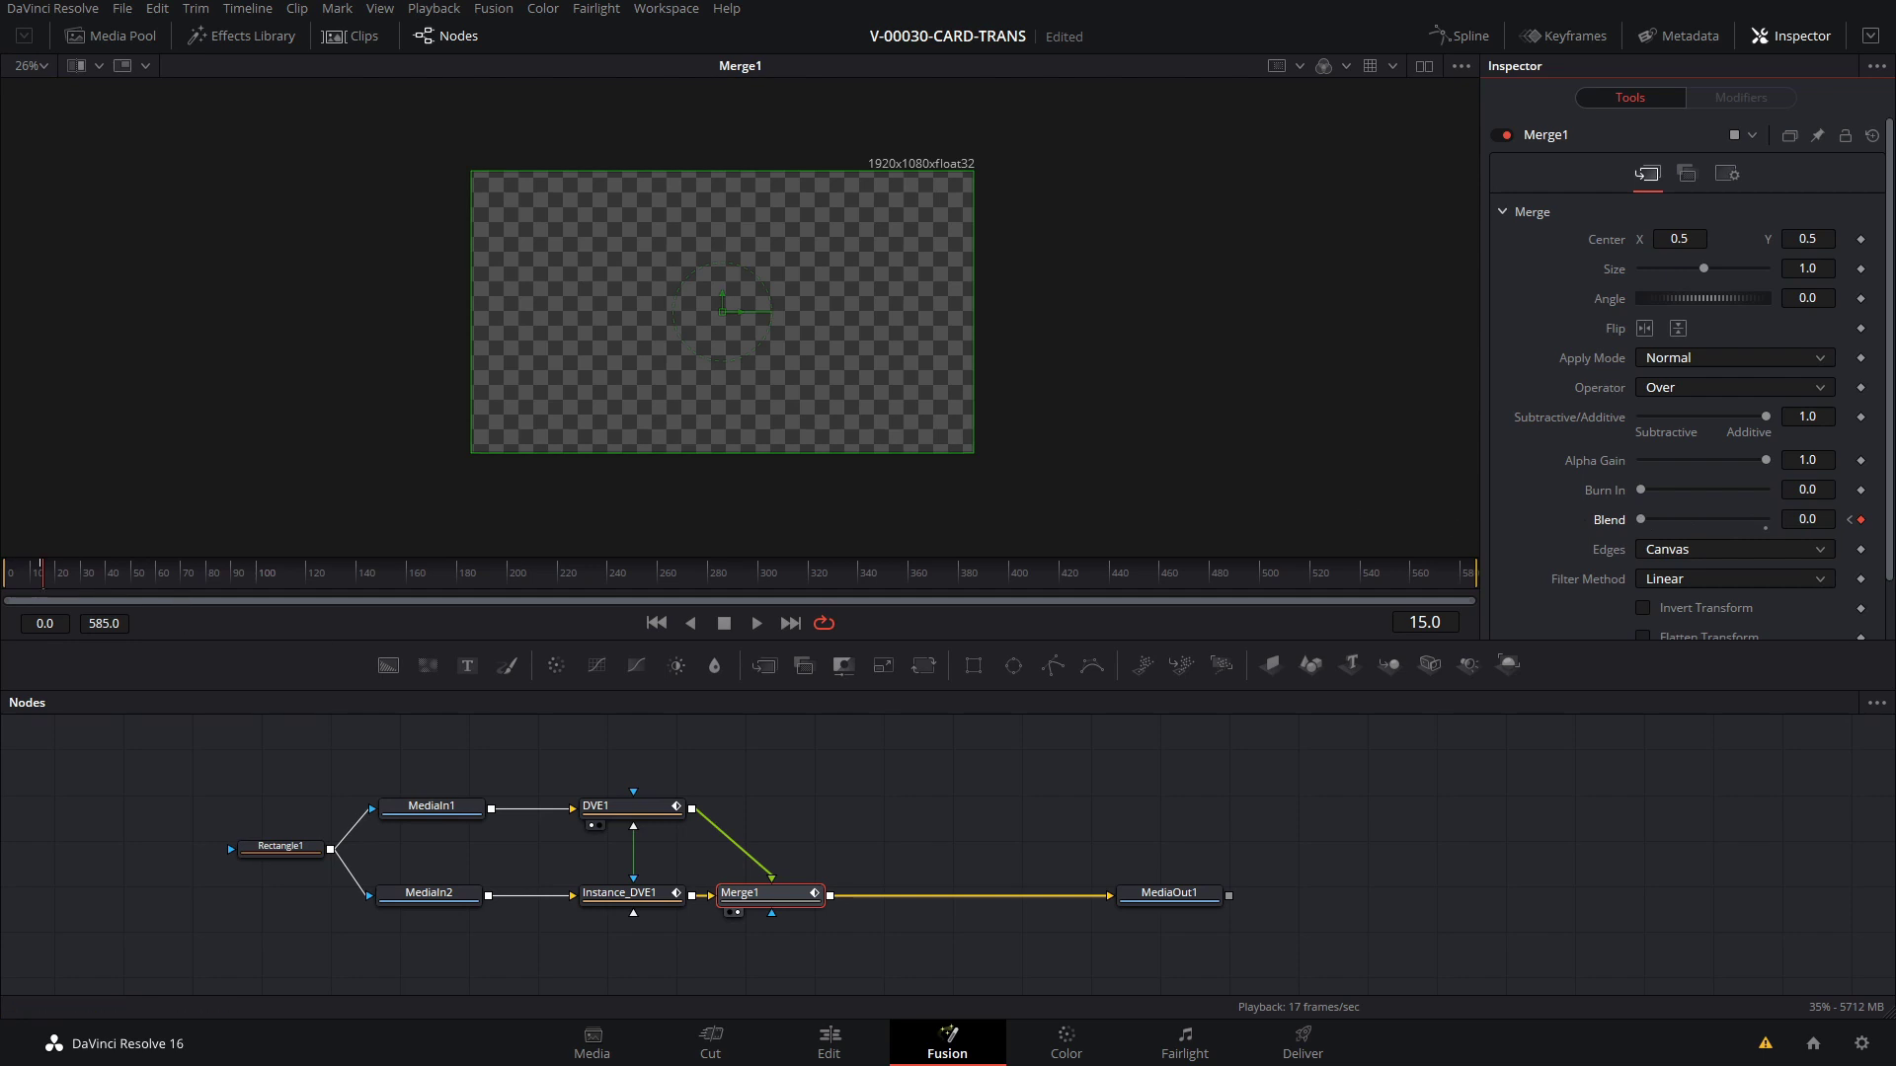
Play back the card flip from near the start to check the switch between the two photos.
click(27, 576)
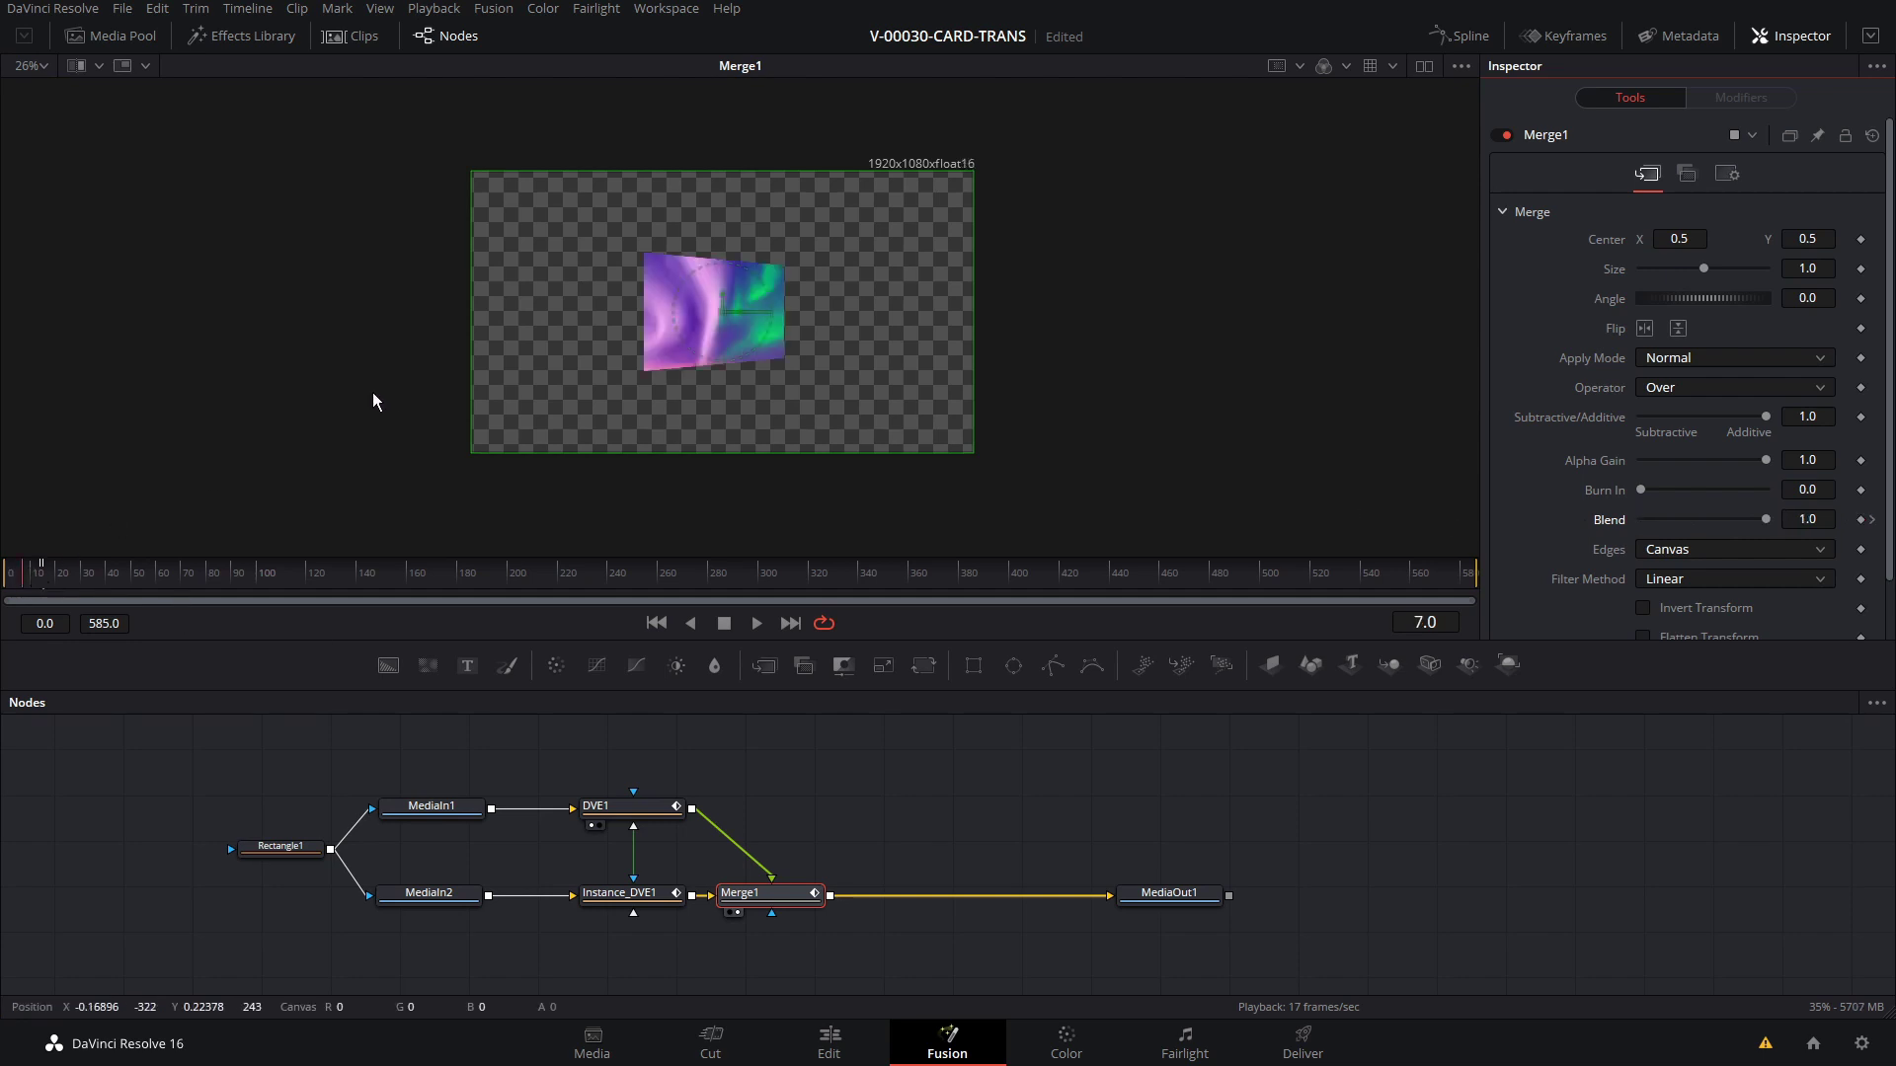
key(space)
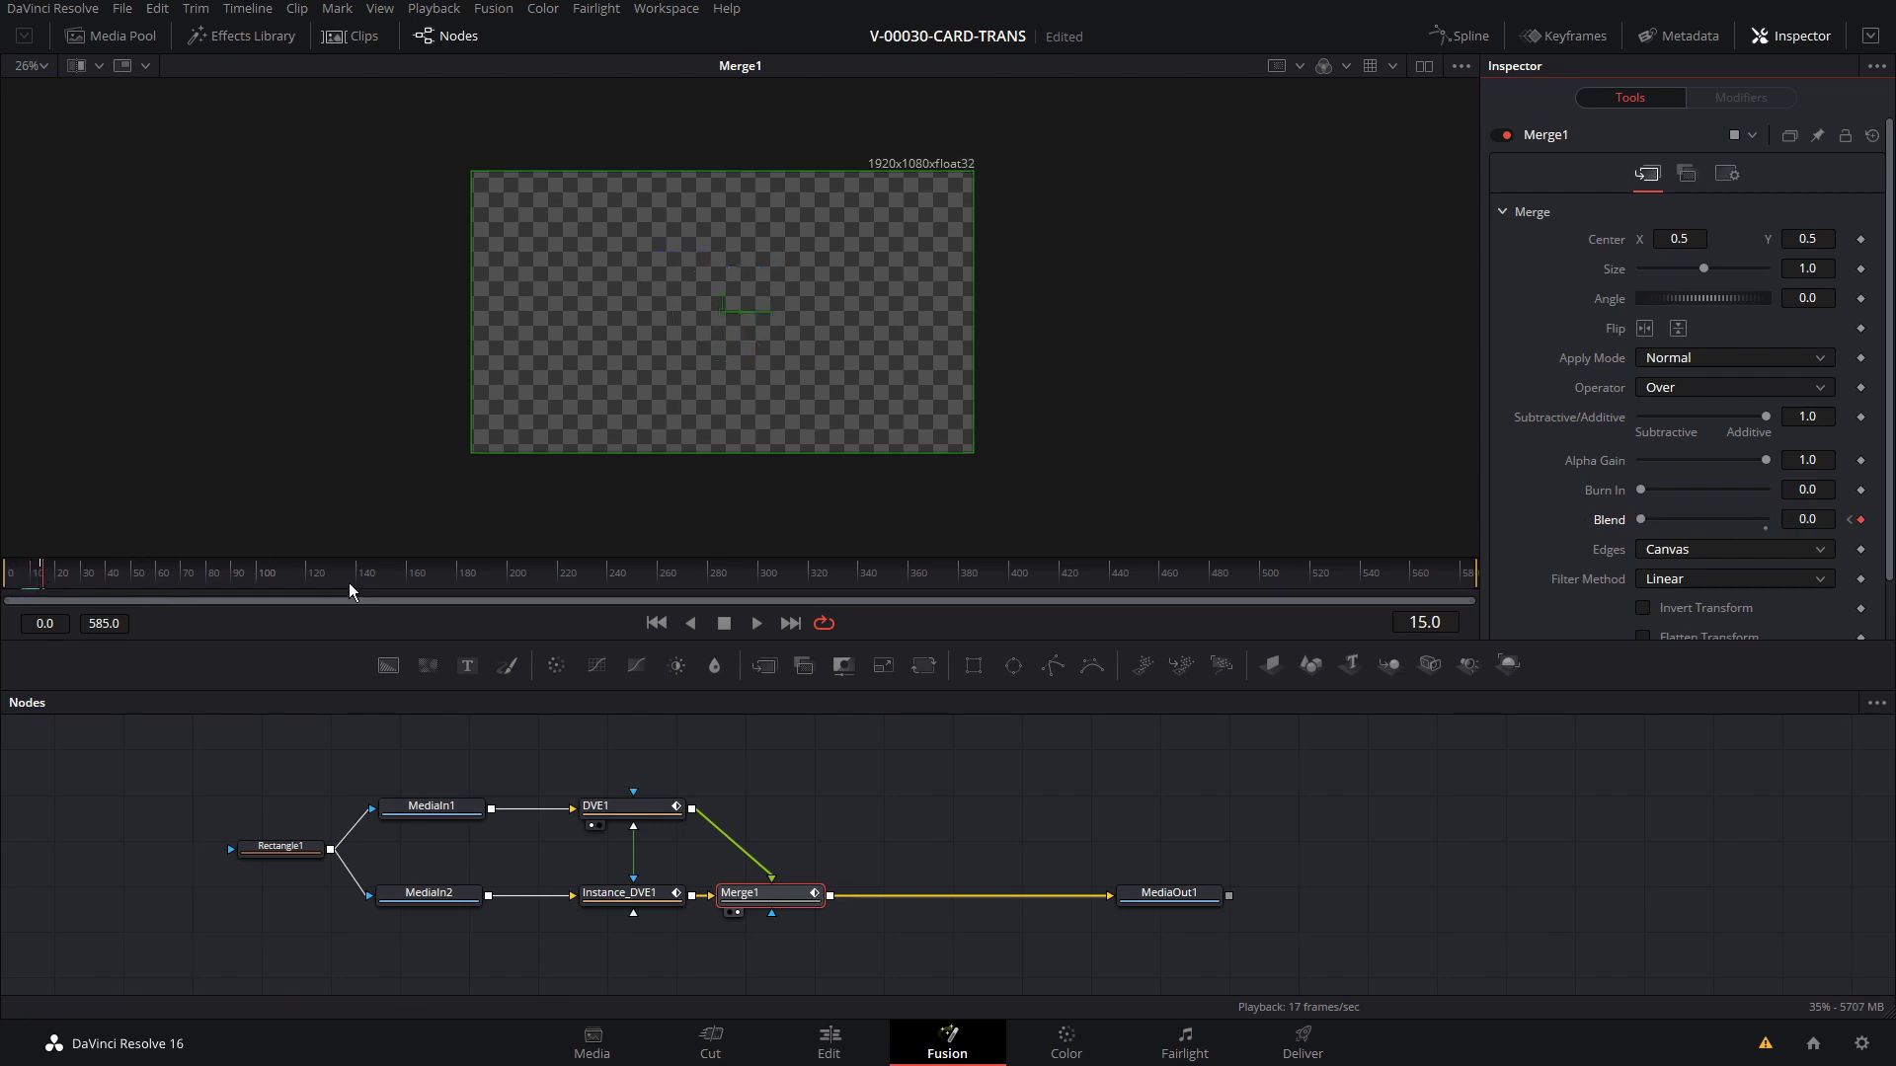
click(12, 576)
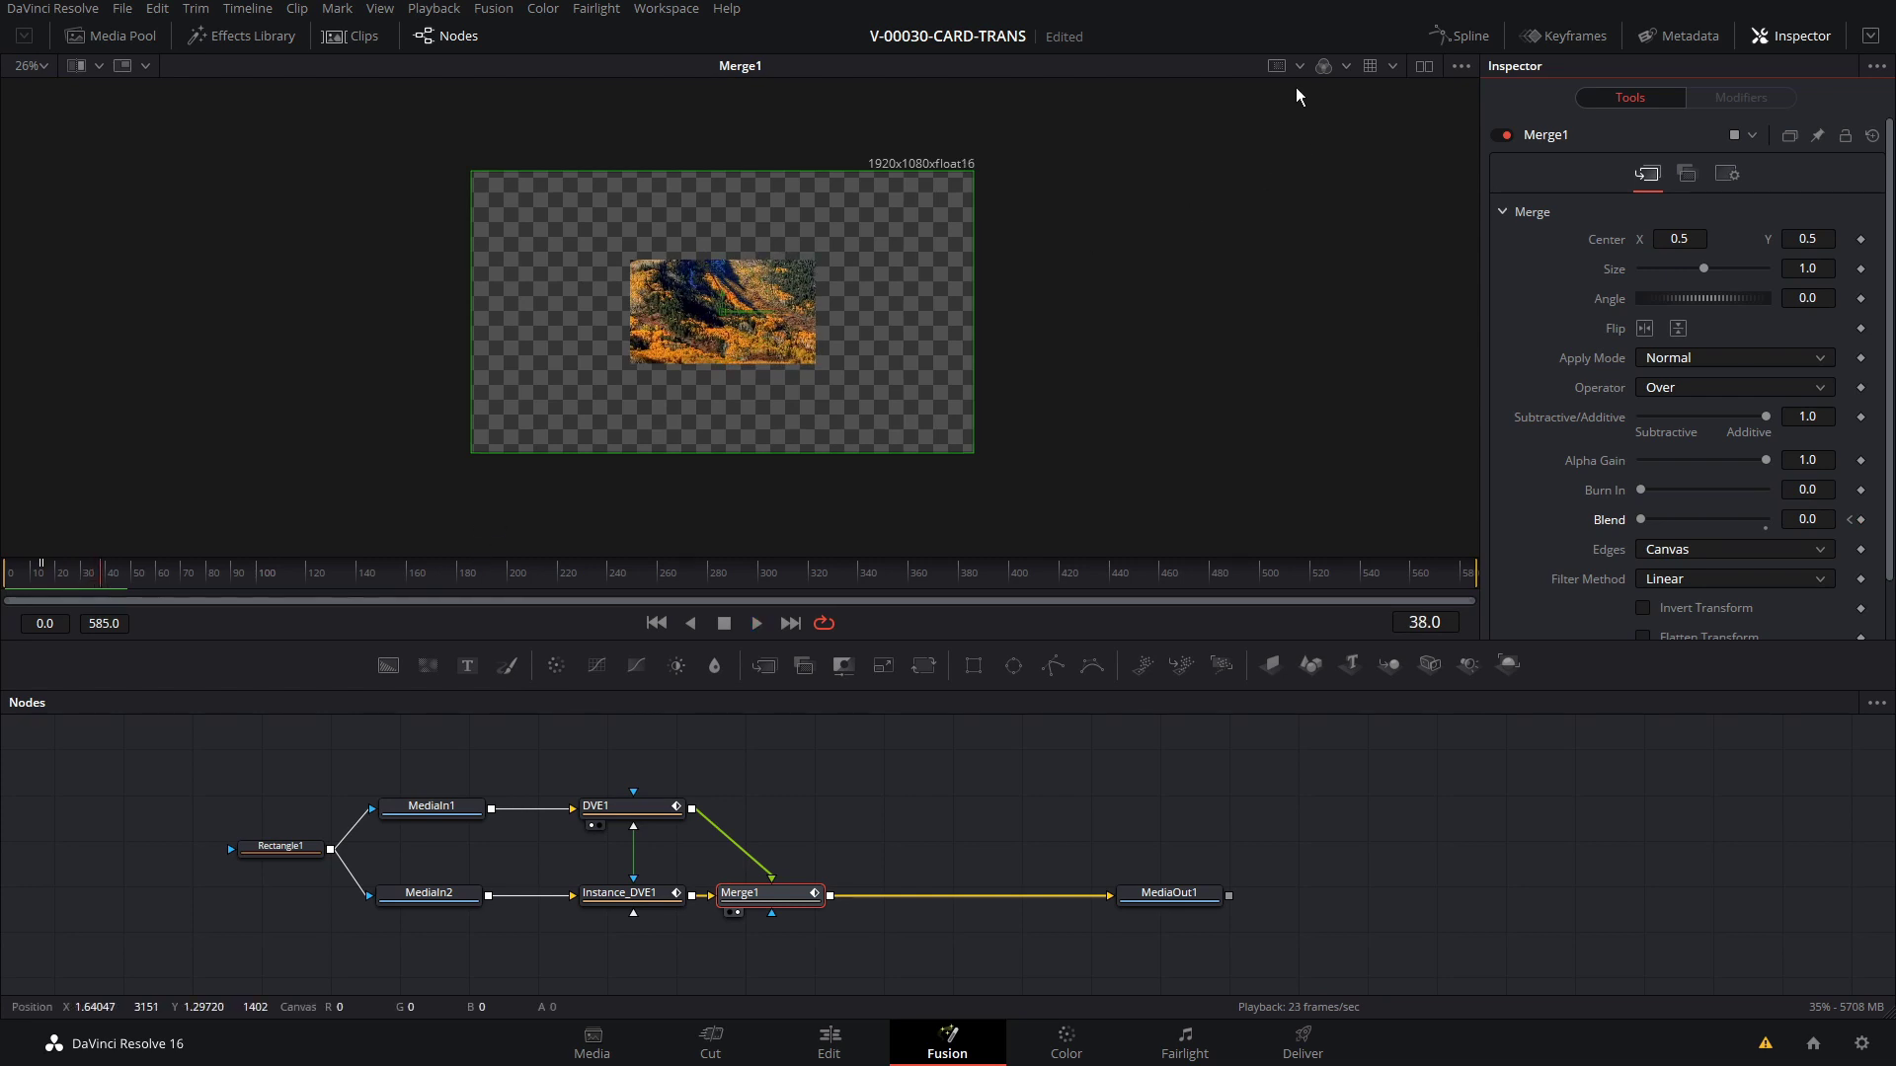
Compare MediaIn2 with the Merge1 output in a dual-viewer layout and inspect Instance_DVE1's rotation.
click(1424, 66)
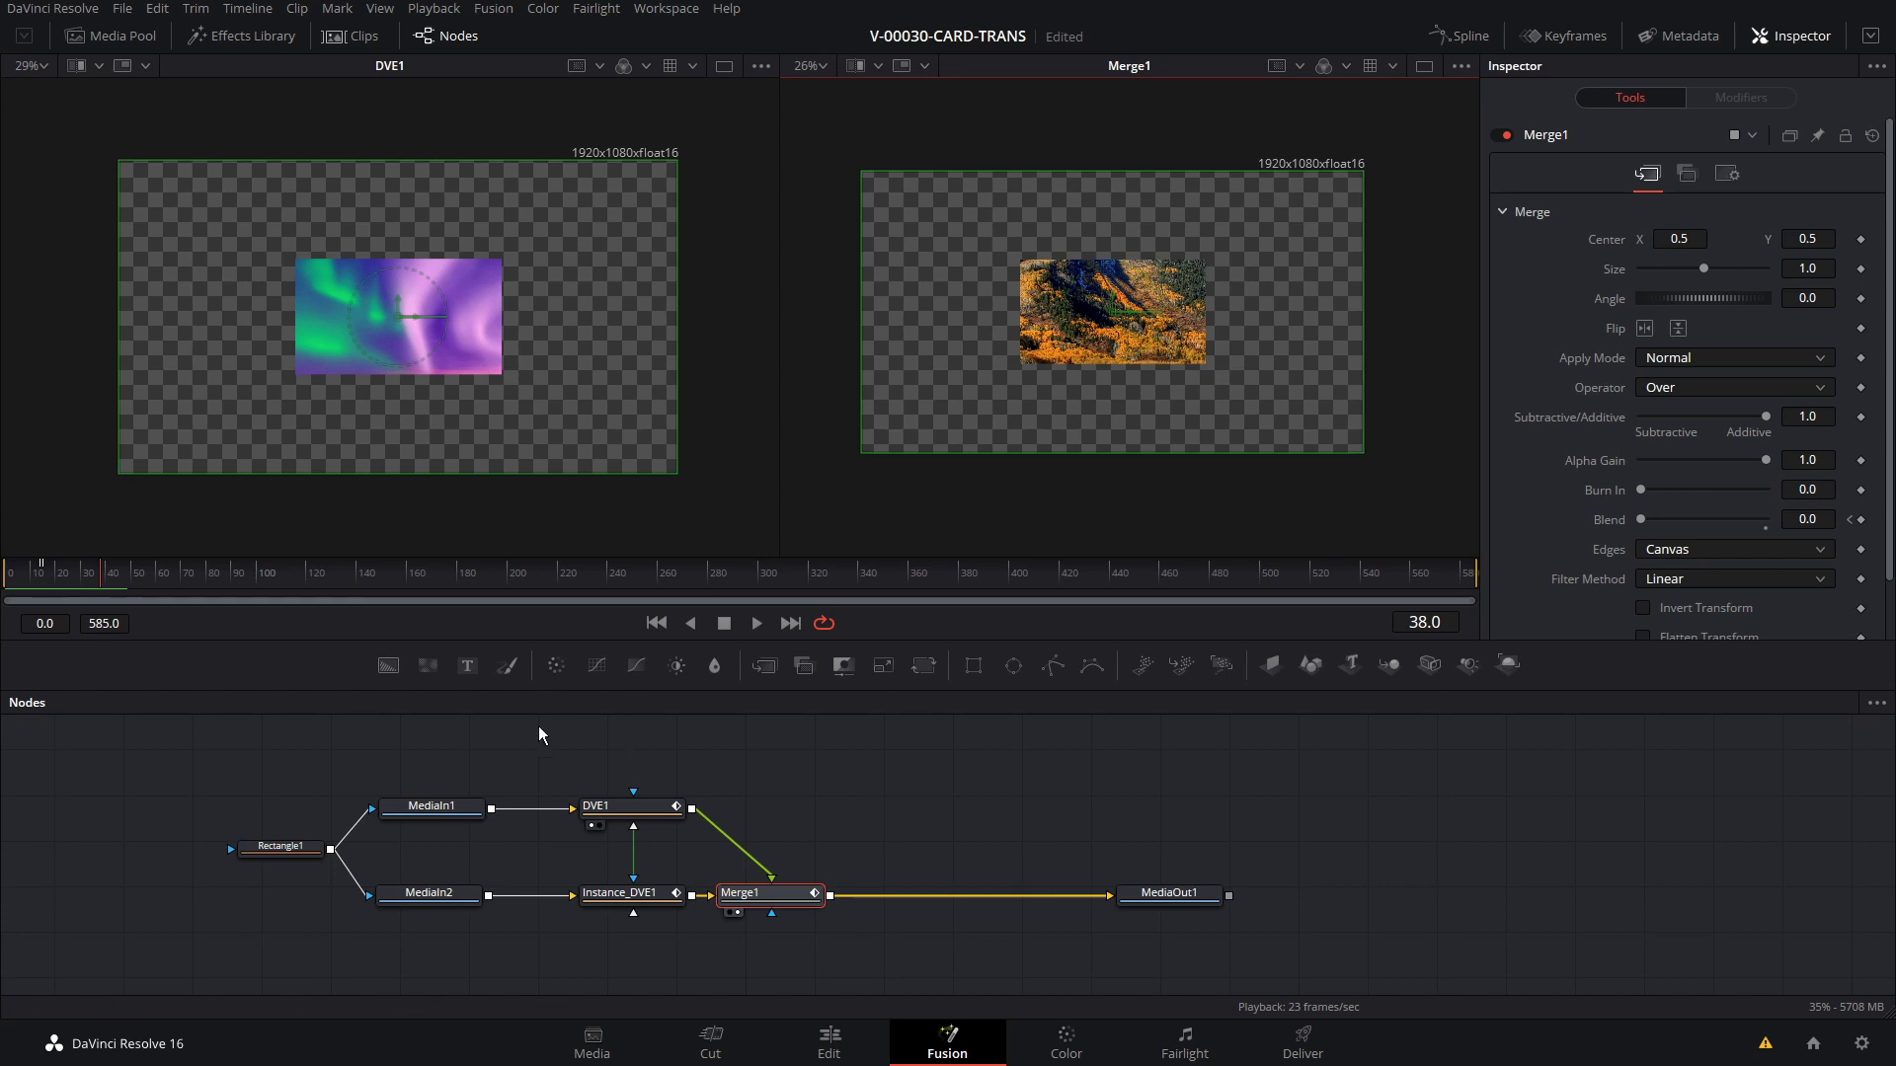
click(440, 901)
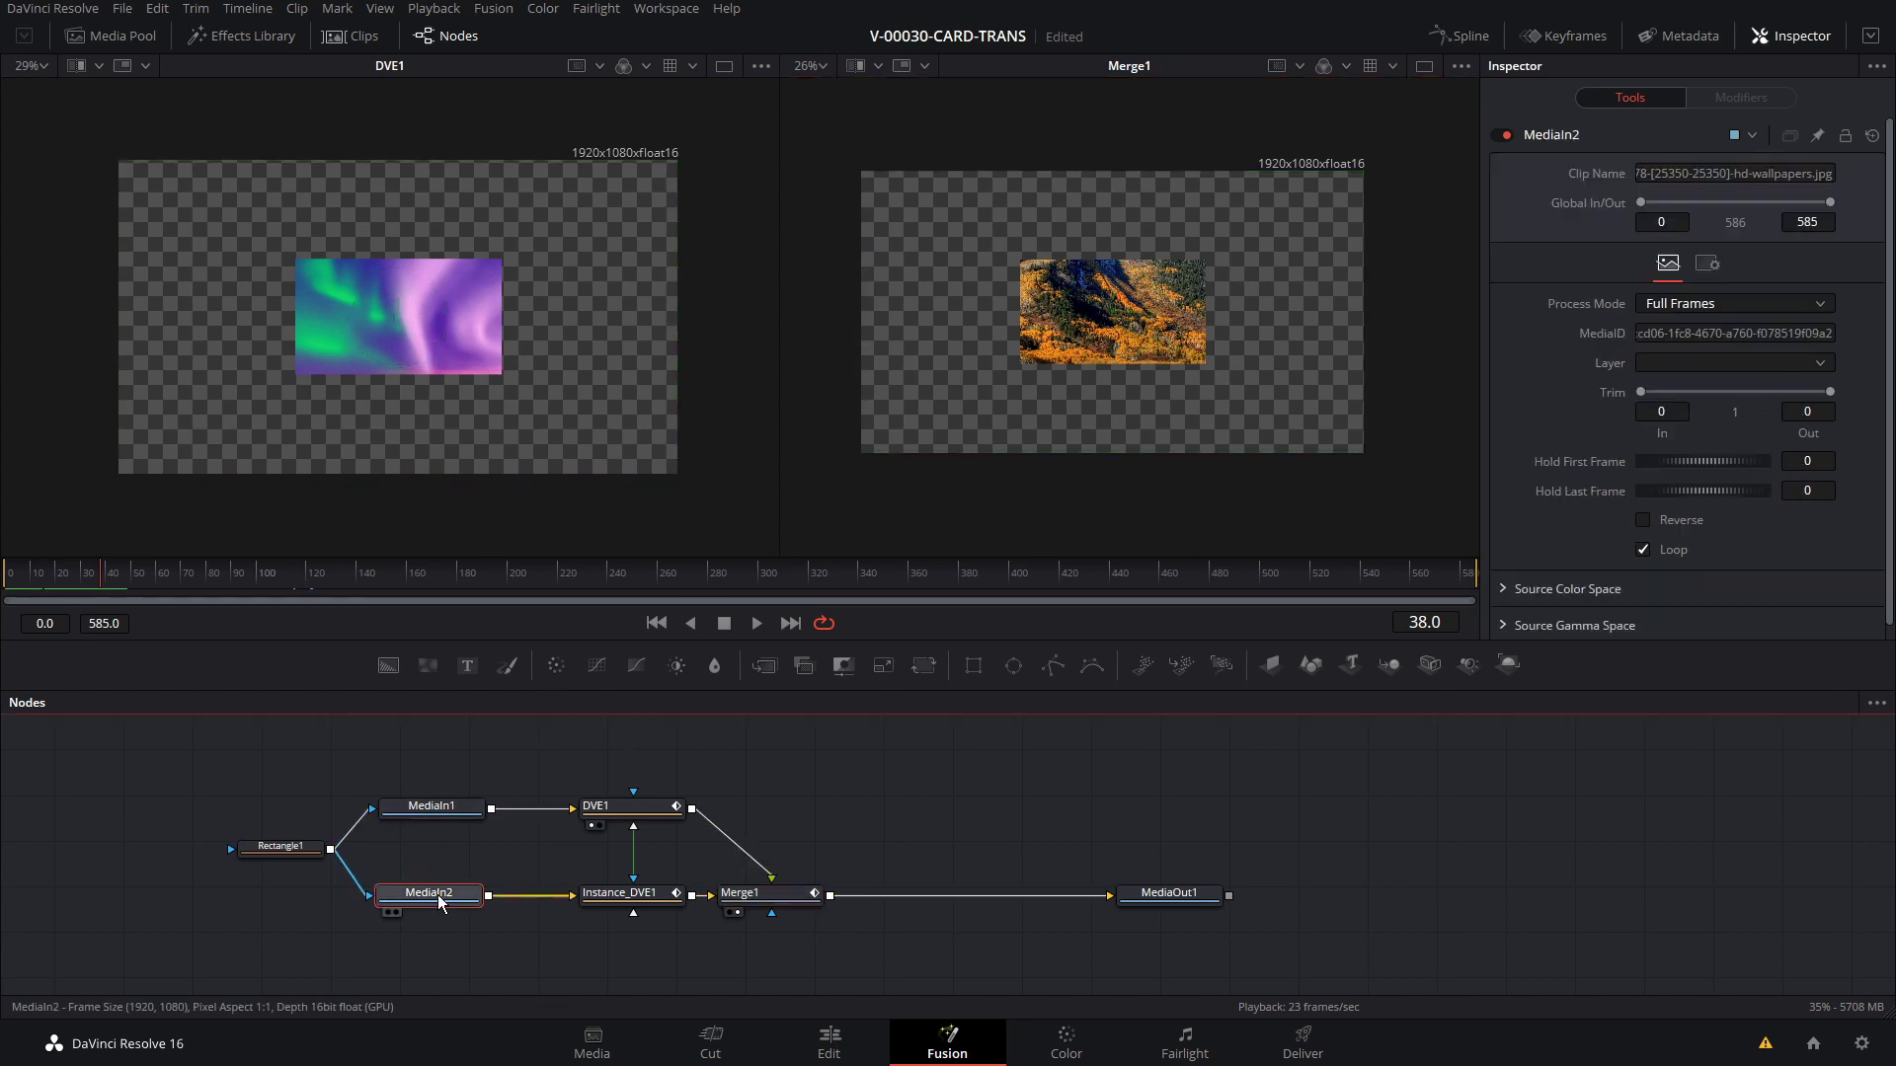
key(1)
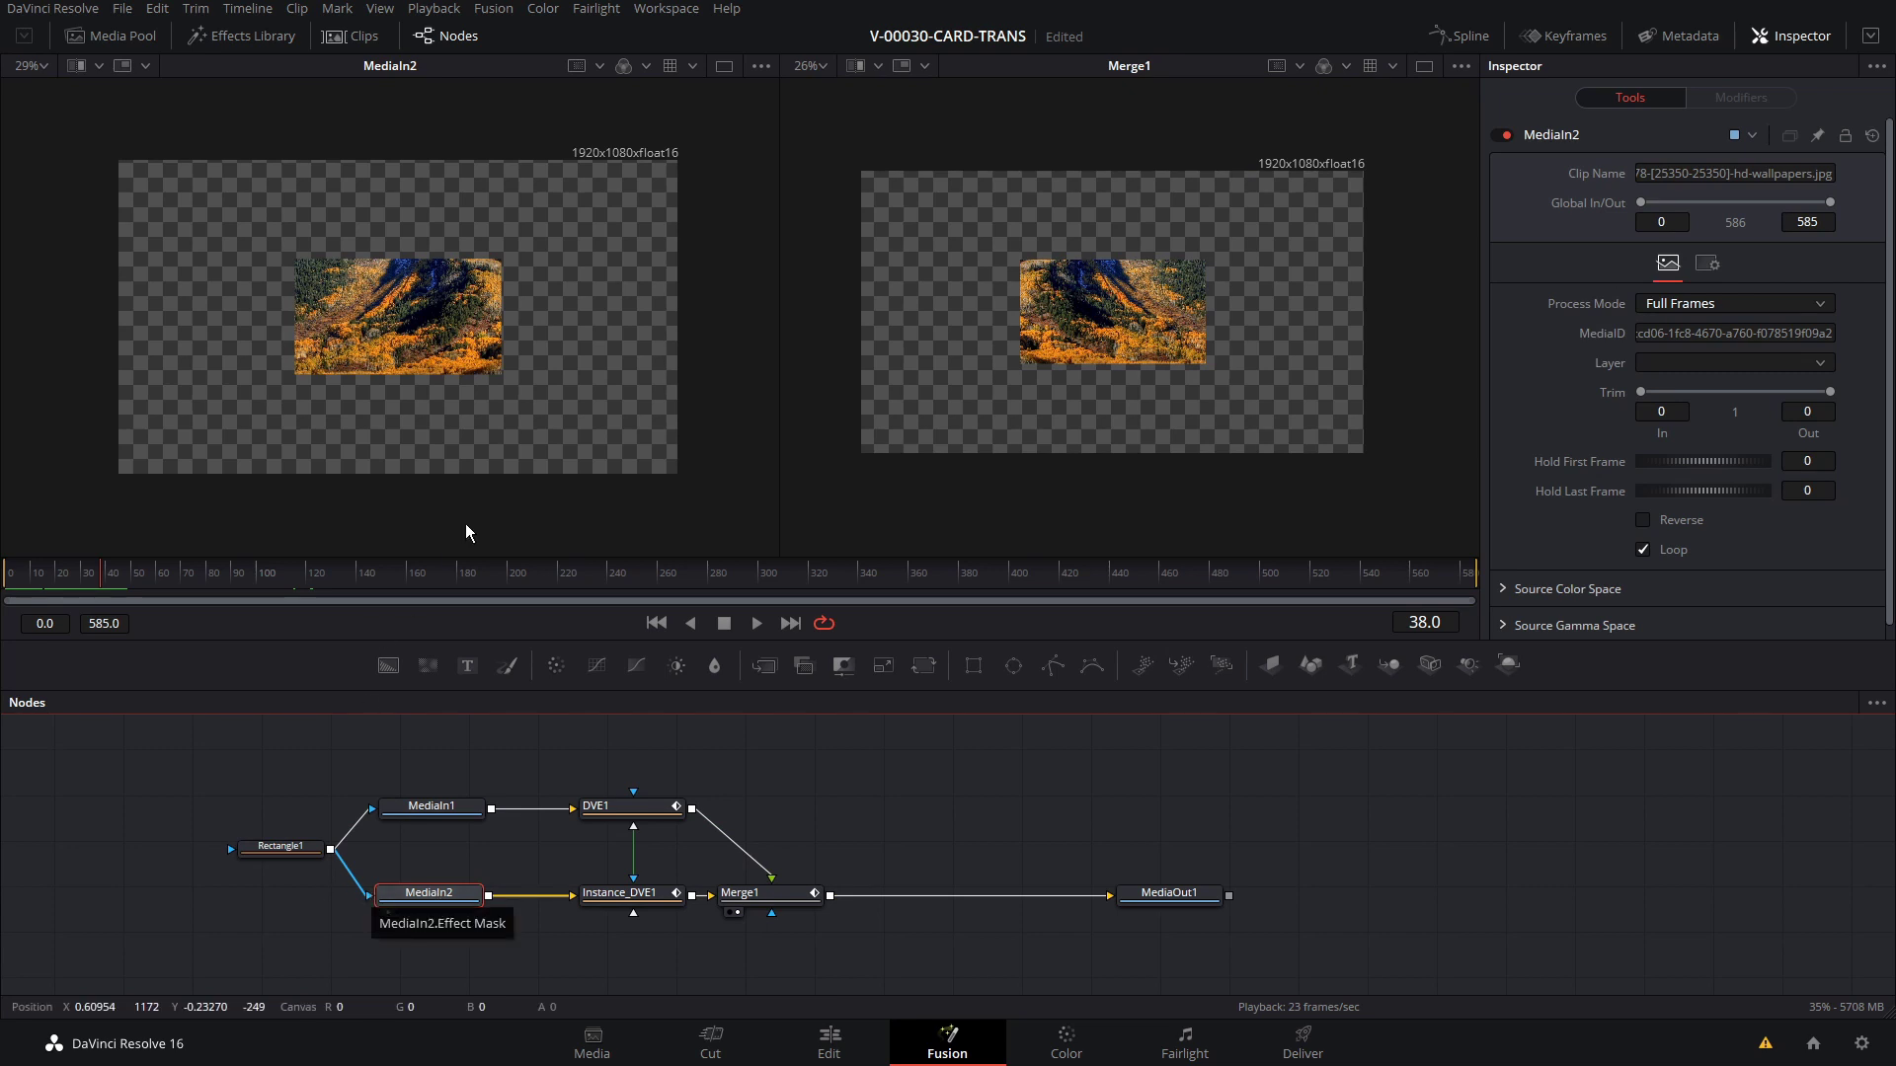
scroll(478, 375, up, 2)
scroll(1103, 389, up, 2)
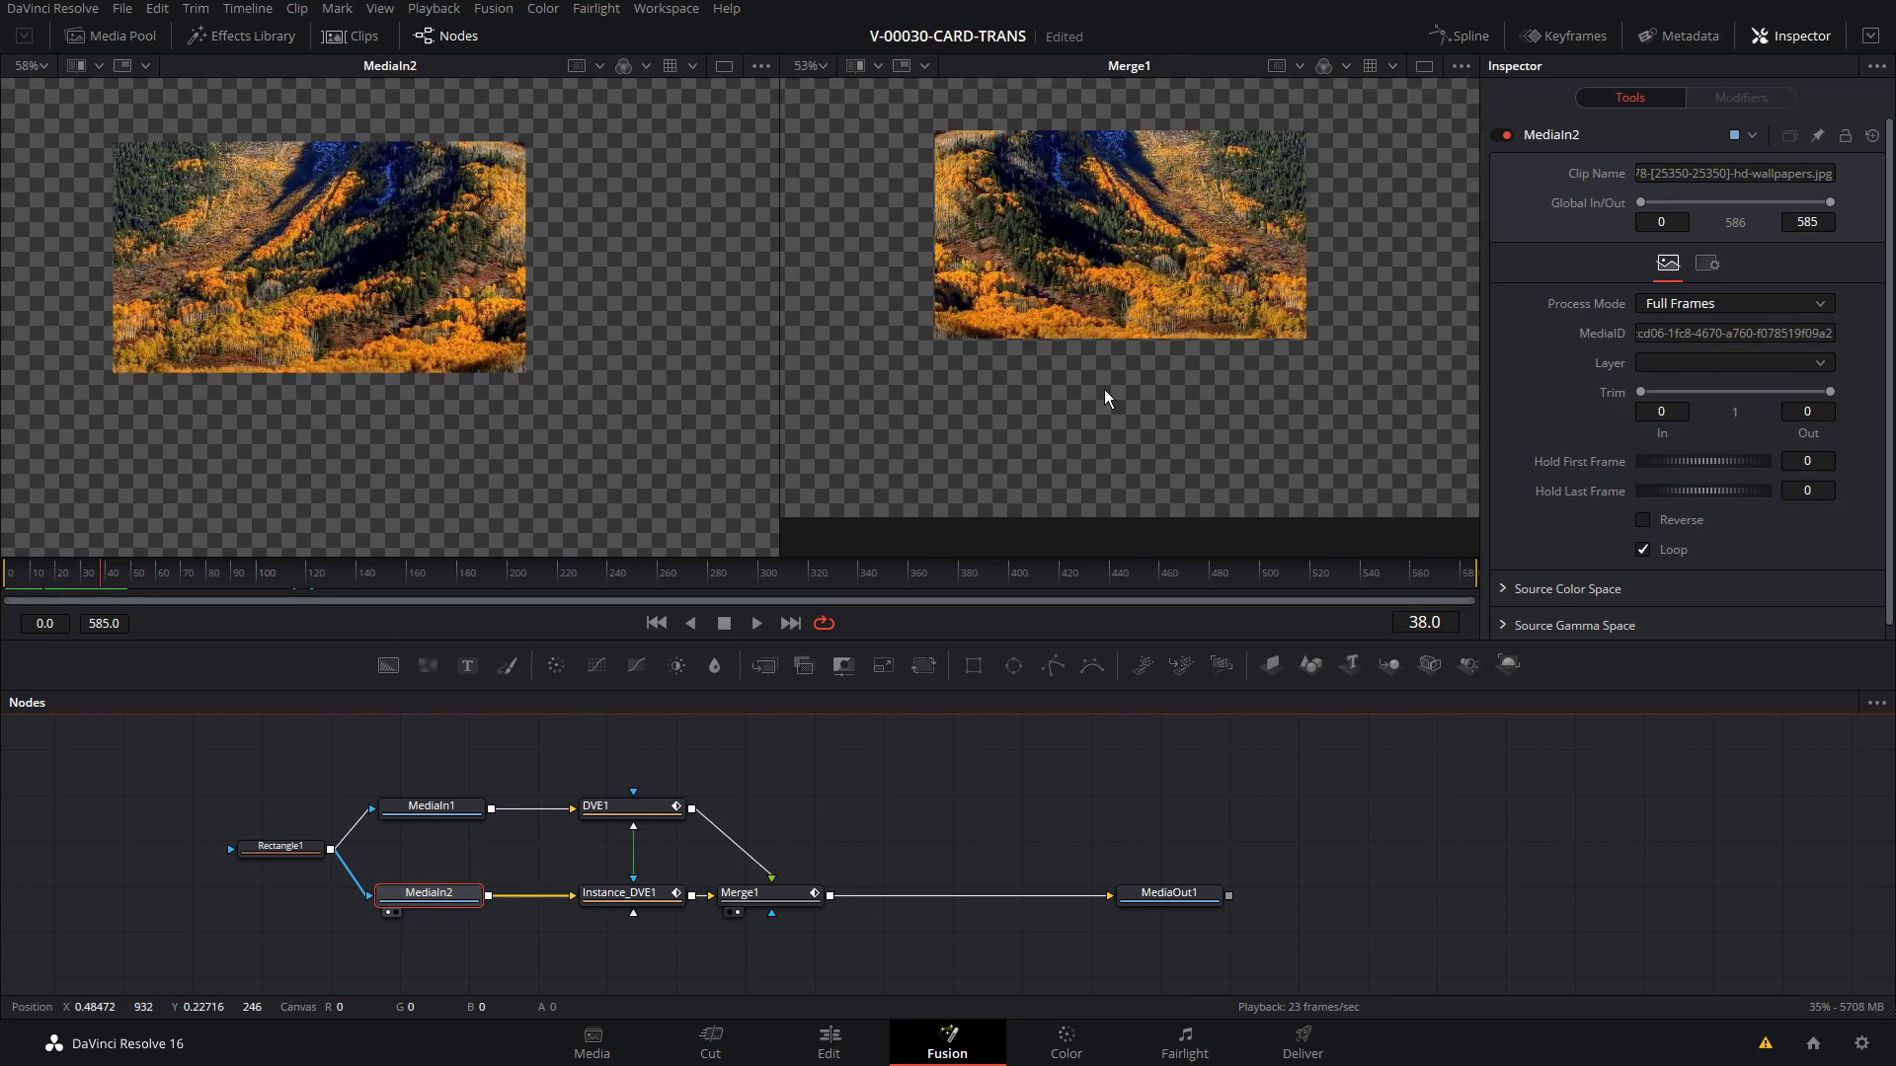
scroll(1100, 324, up, 1)
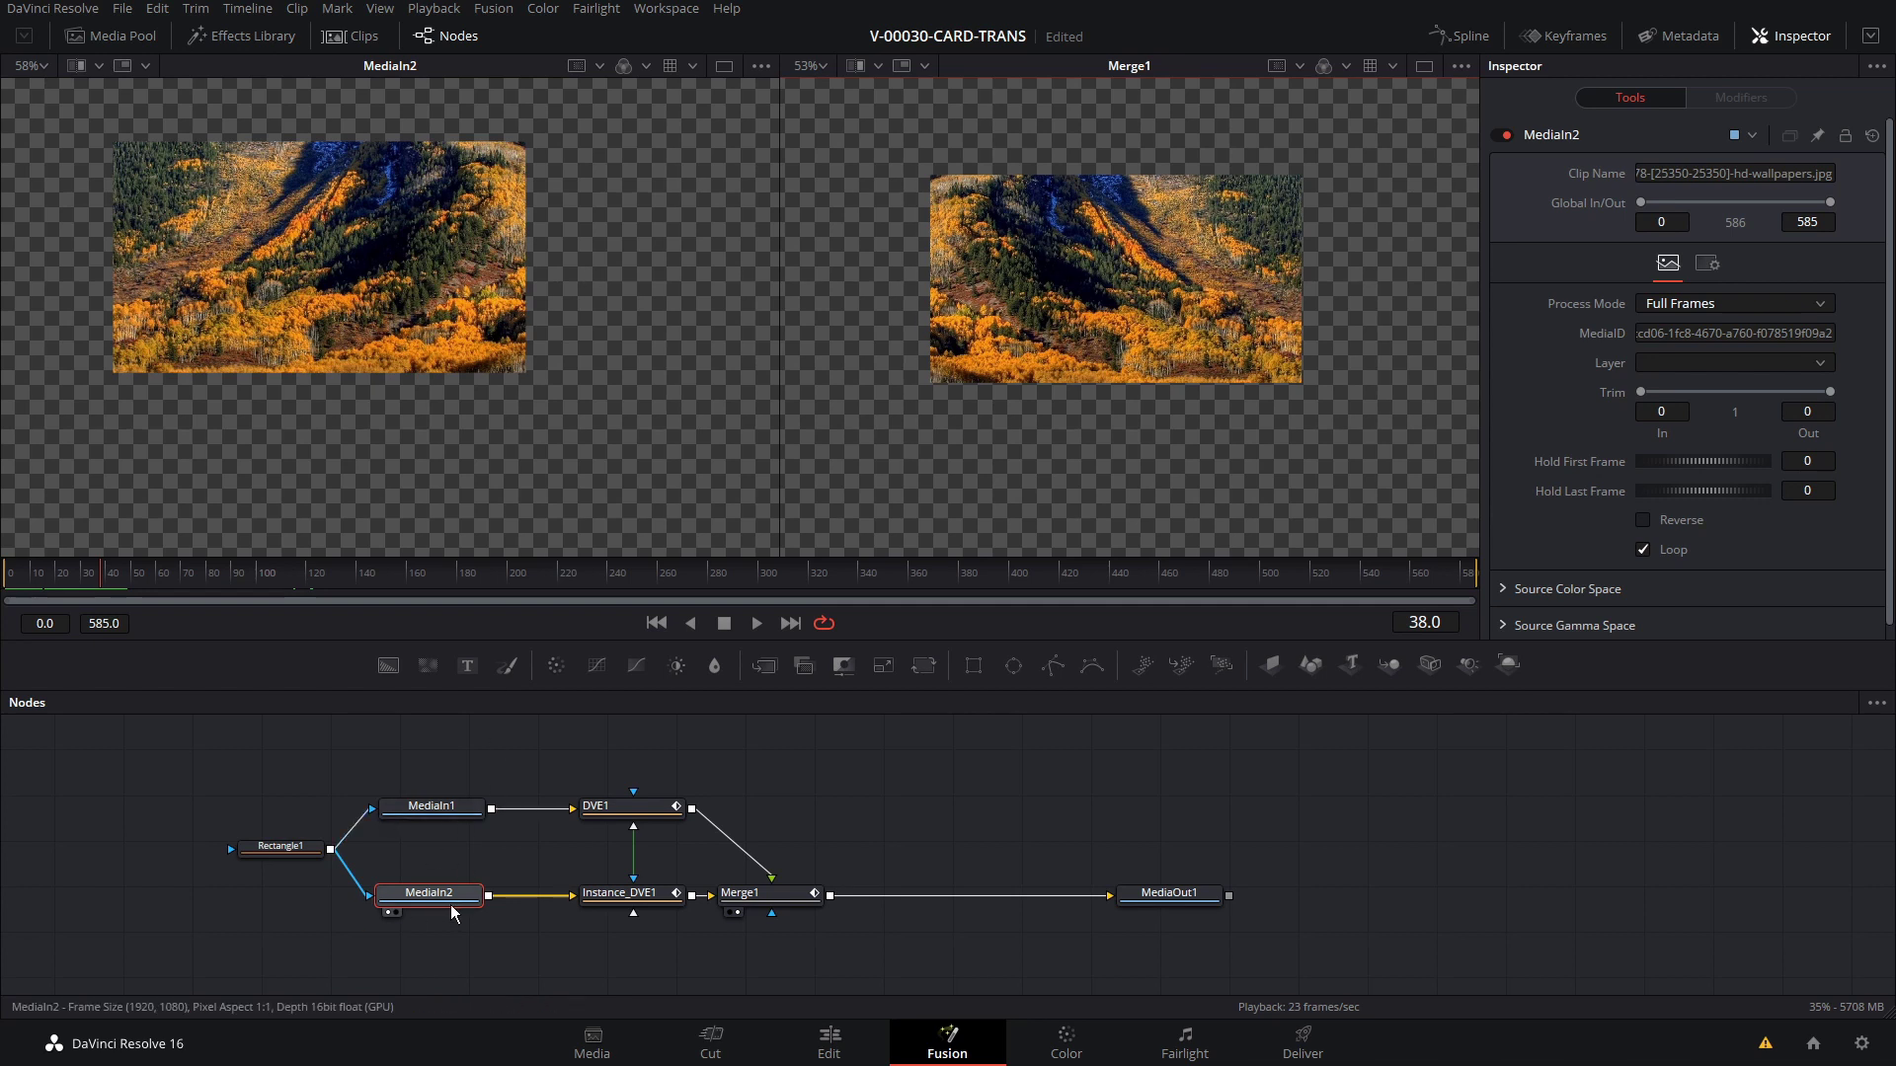
click(652, 904)
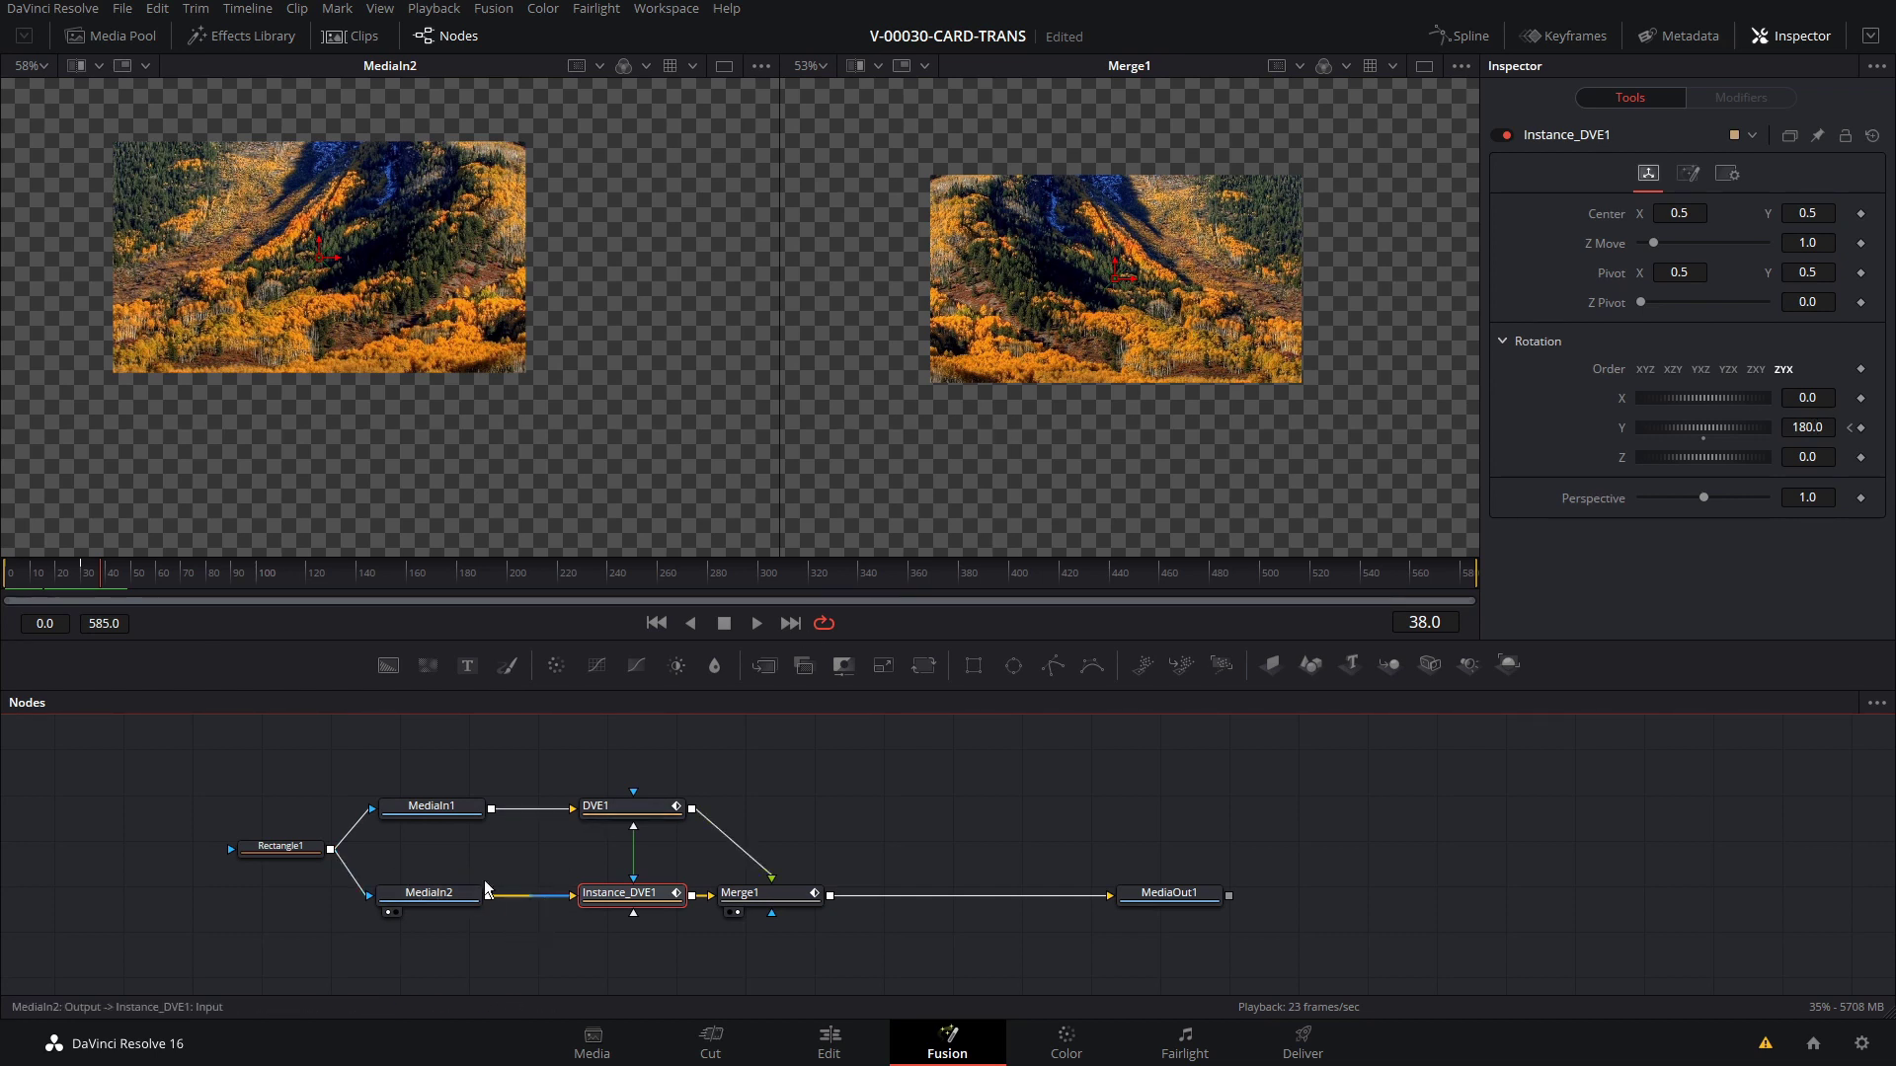
Move Rectangle1 and both MediaIn nodes away from the DVE nodes and insert a new DVE node between MediaIn2 and Instance_DVE1.
drag(204, 753, 307, 905)
click(269, 900)
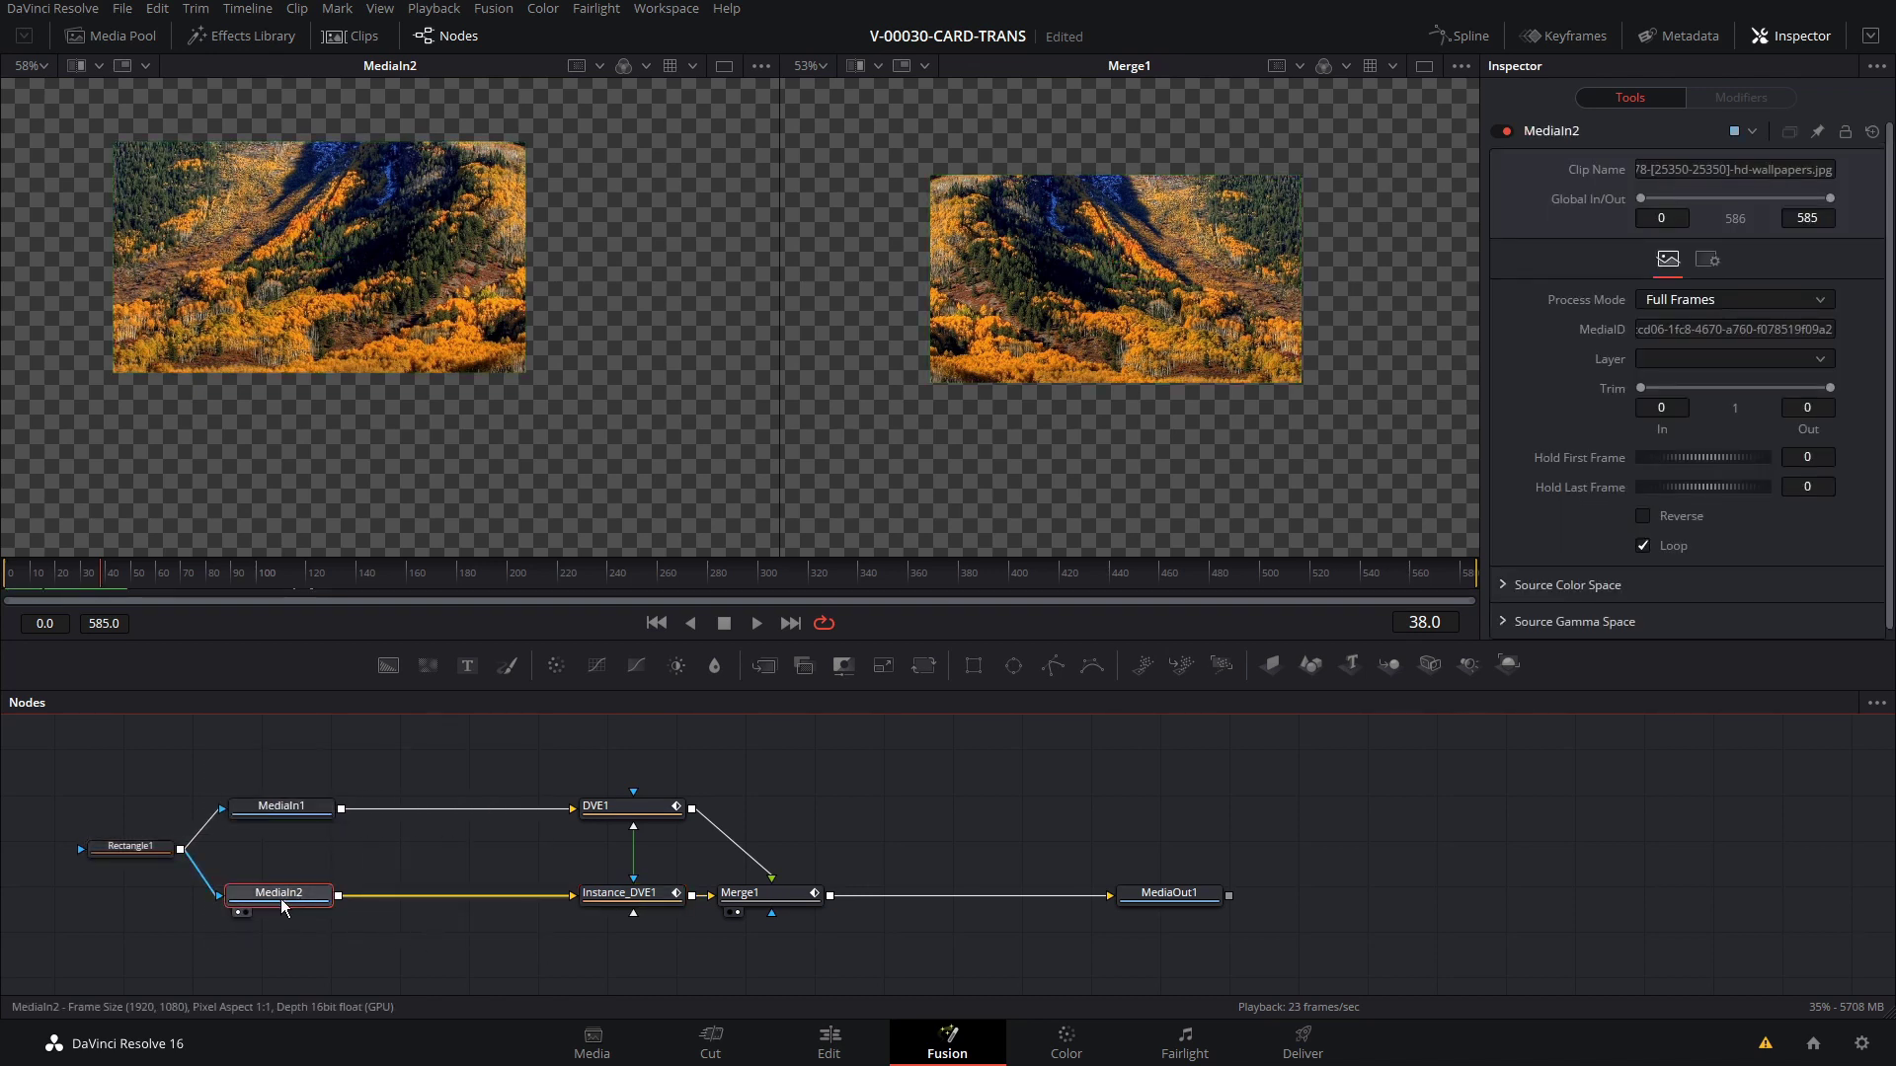
key(shift+space)
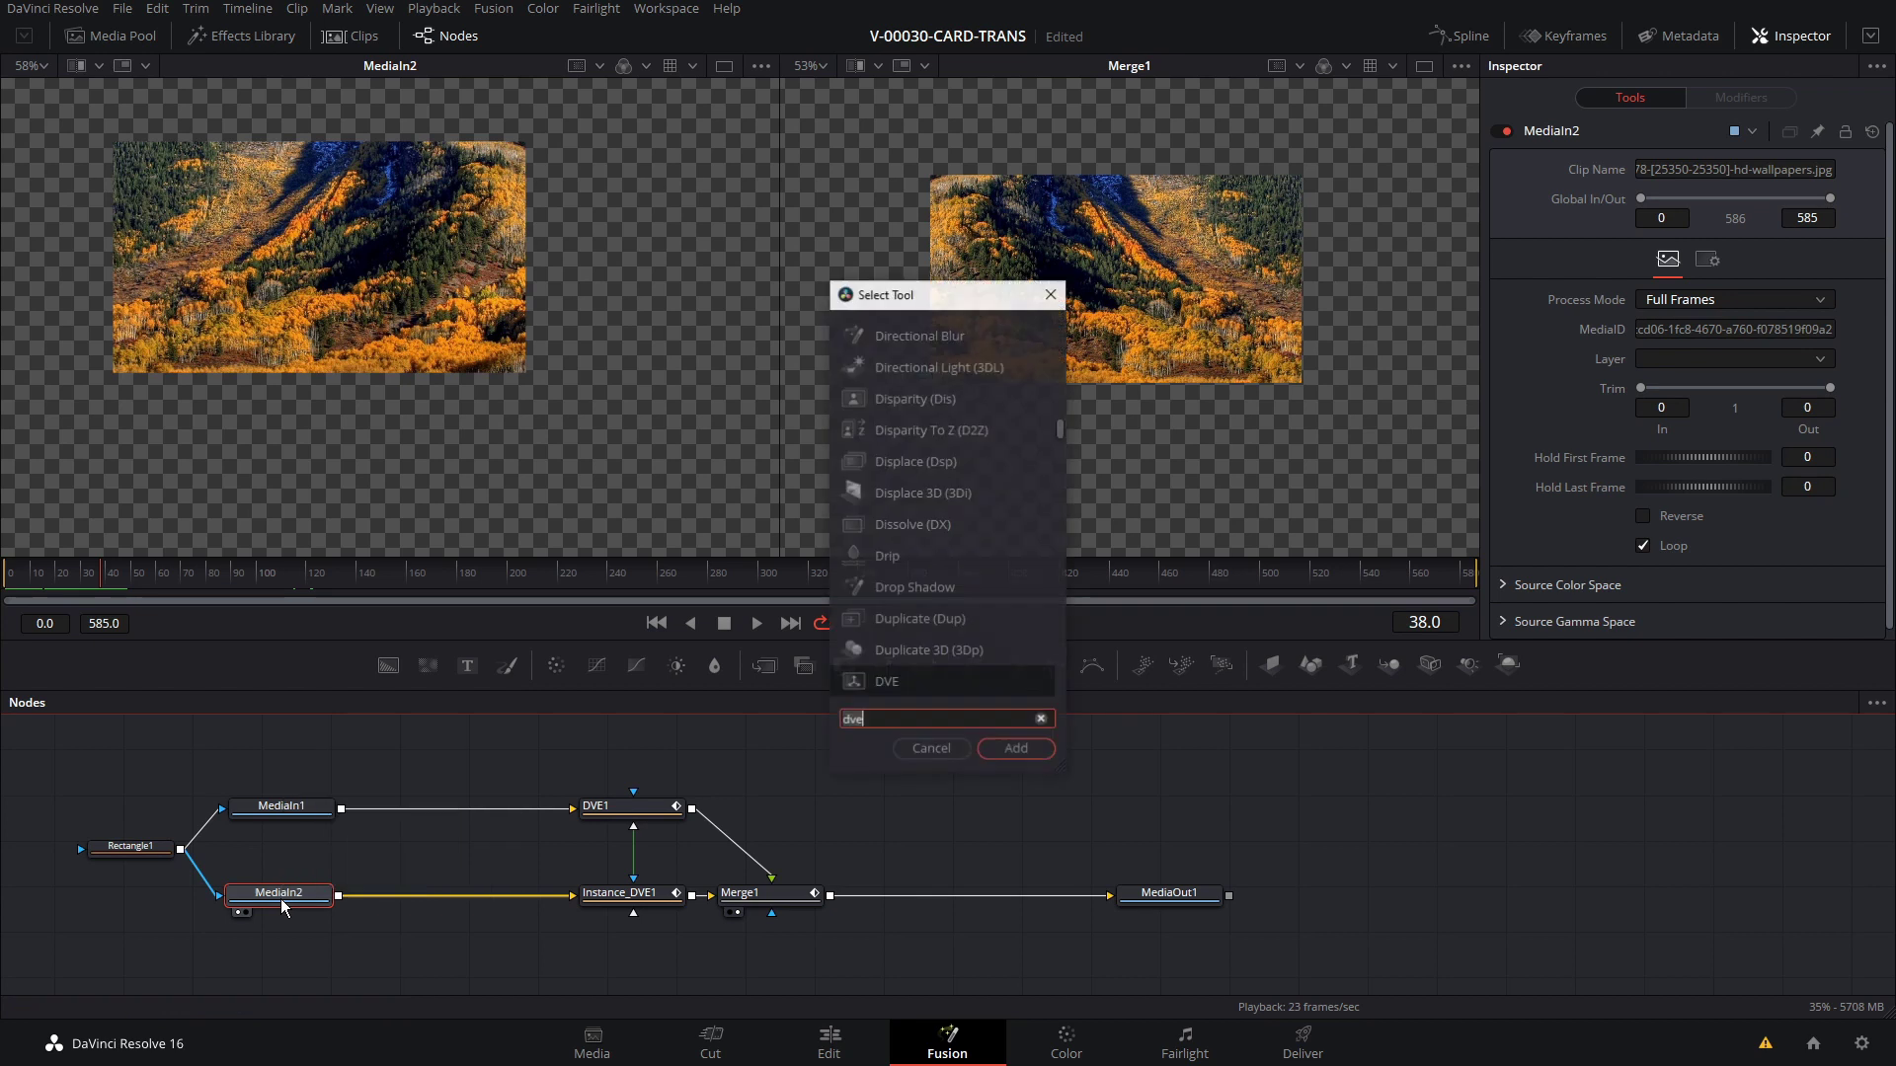
text(dve)
key(Return)
drag(407, 899, 429, 898)
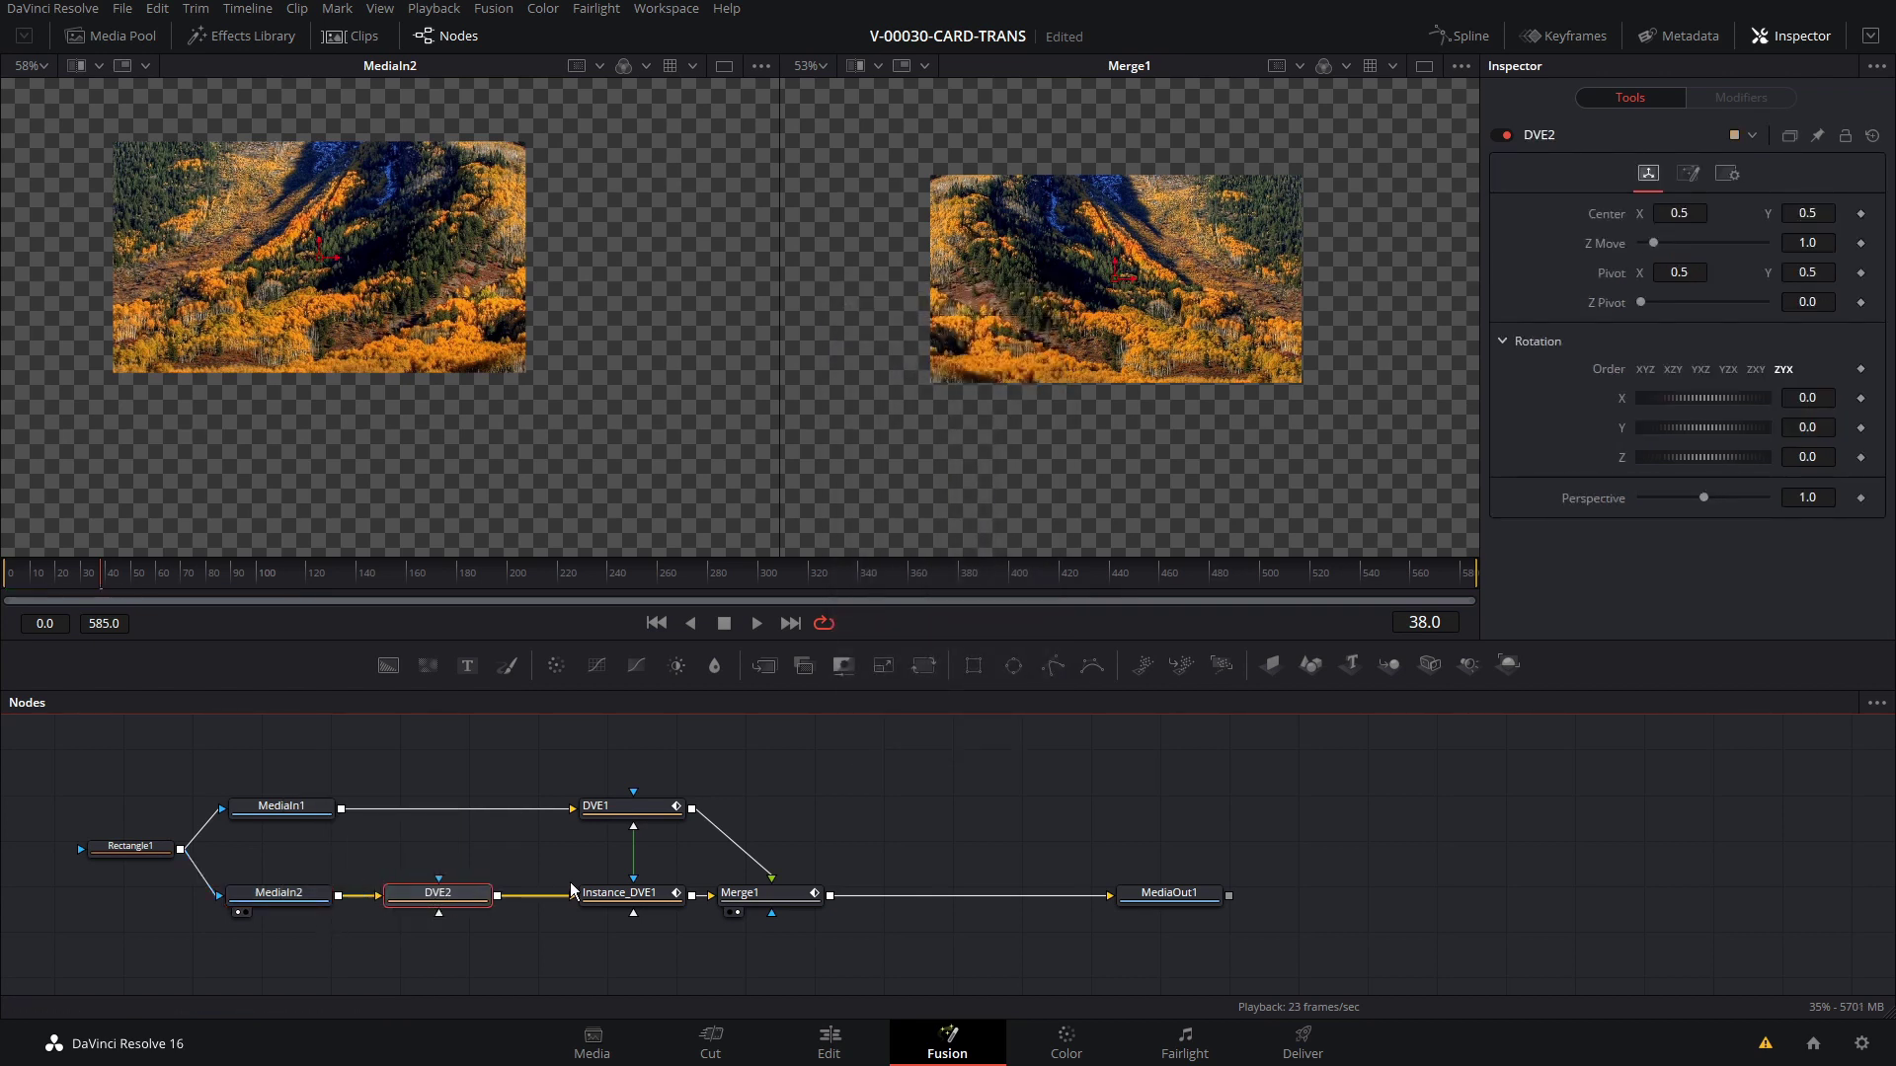
Set DVE2's Y rotation to 180 and show DVE2 in the first viewer.
click(1812, 431)
click(1812, 428)
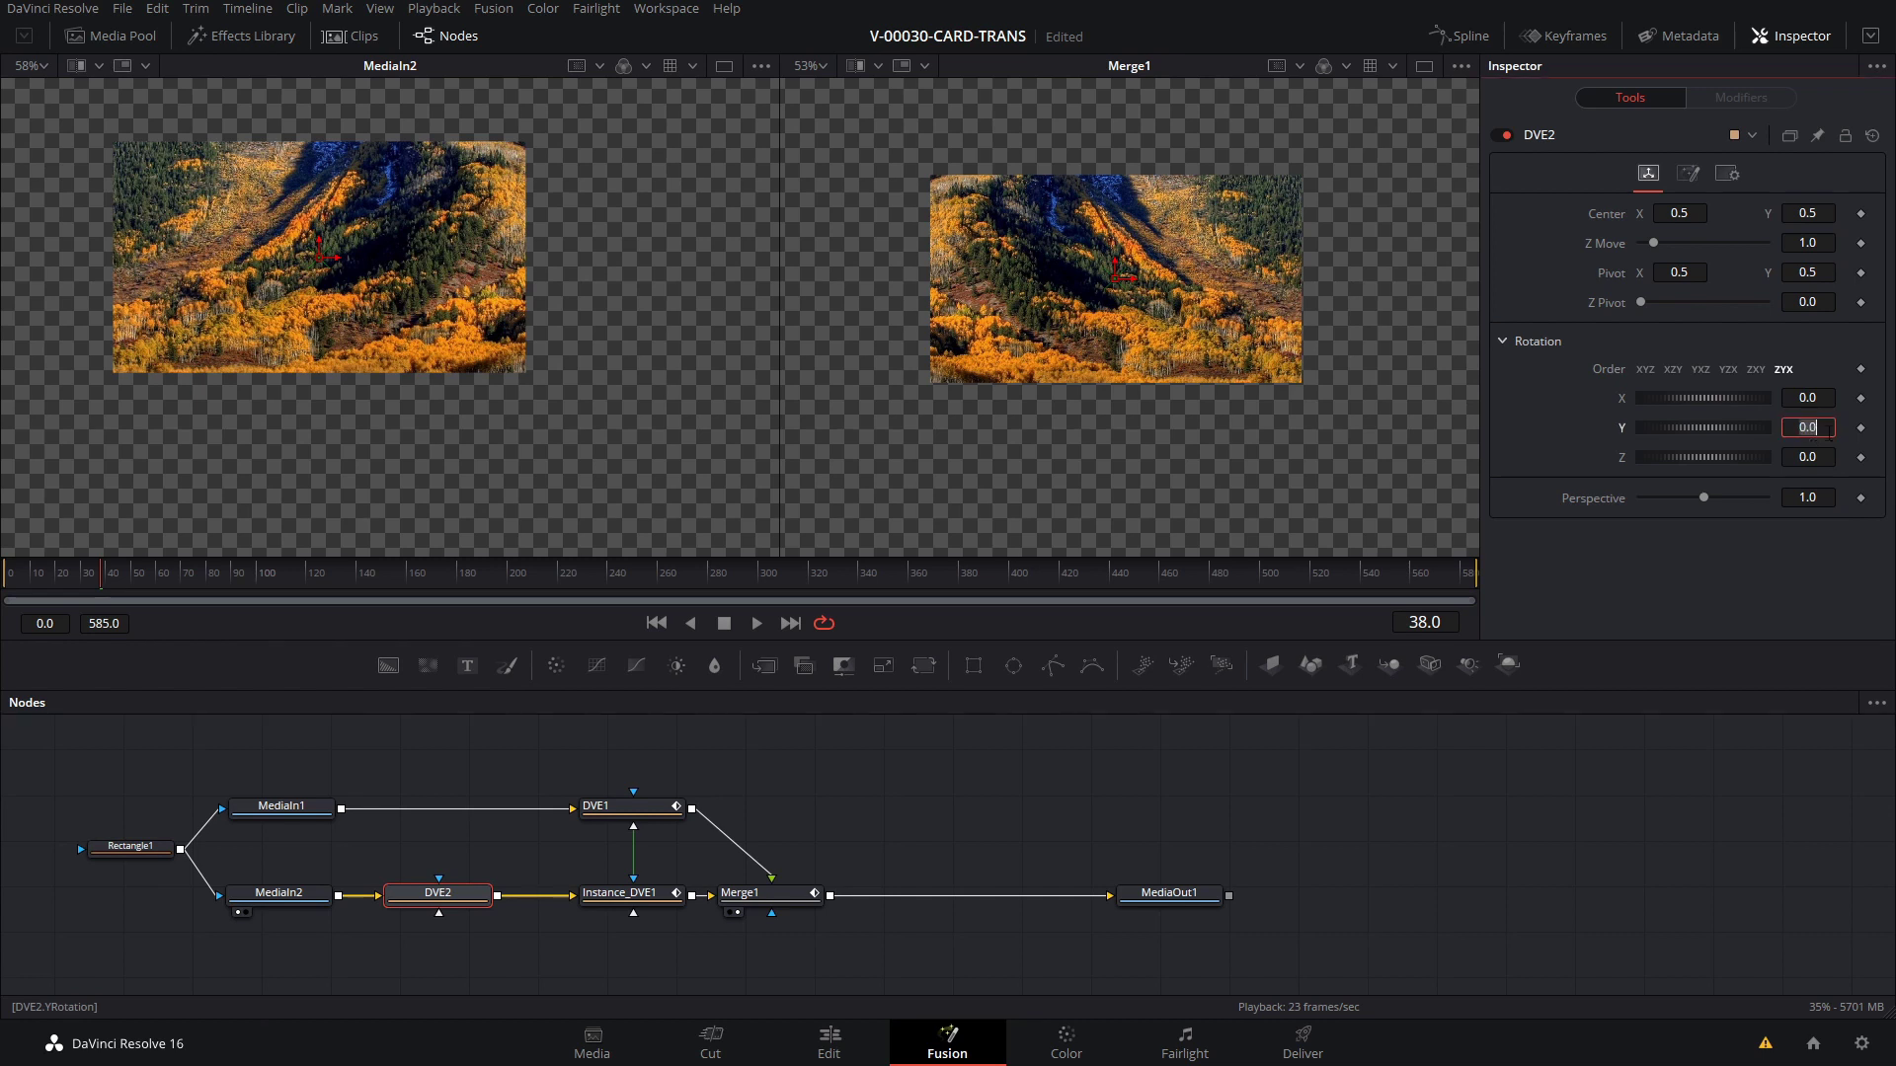
click(441, 902)
key(1)
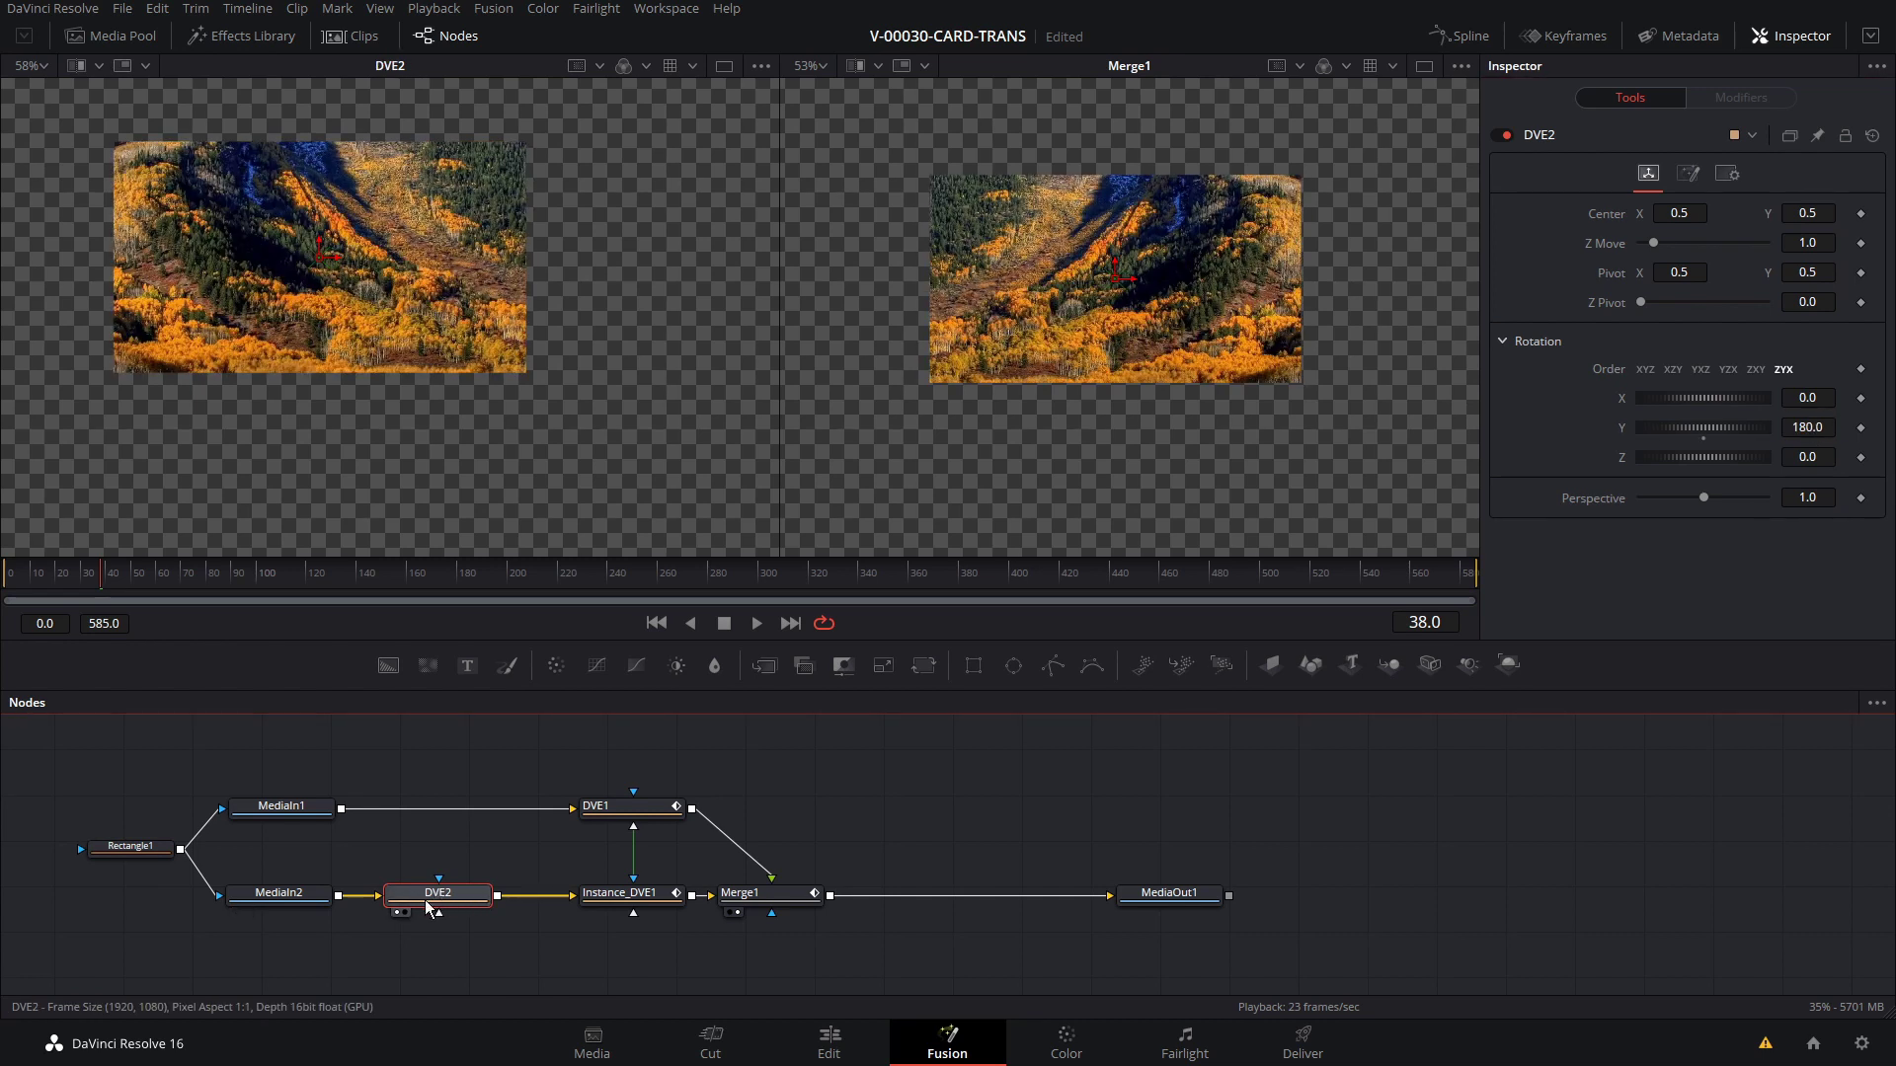
Play back the corrected card flip from the start and save the project.
click(664, 899)
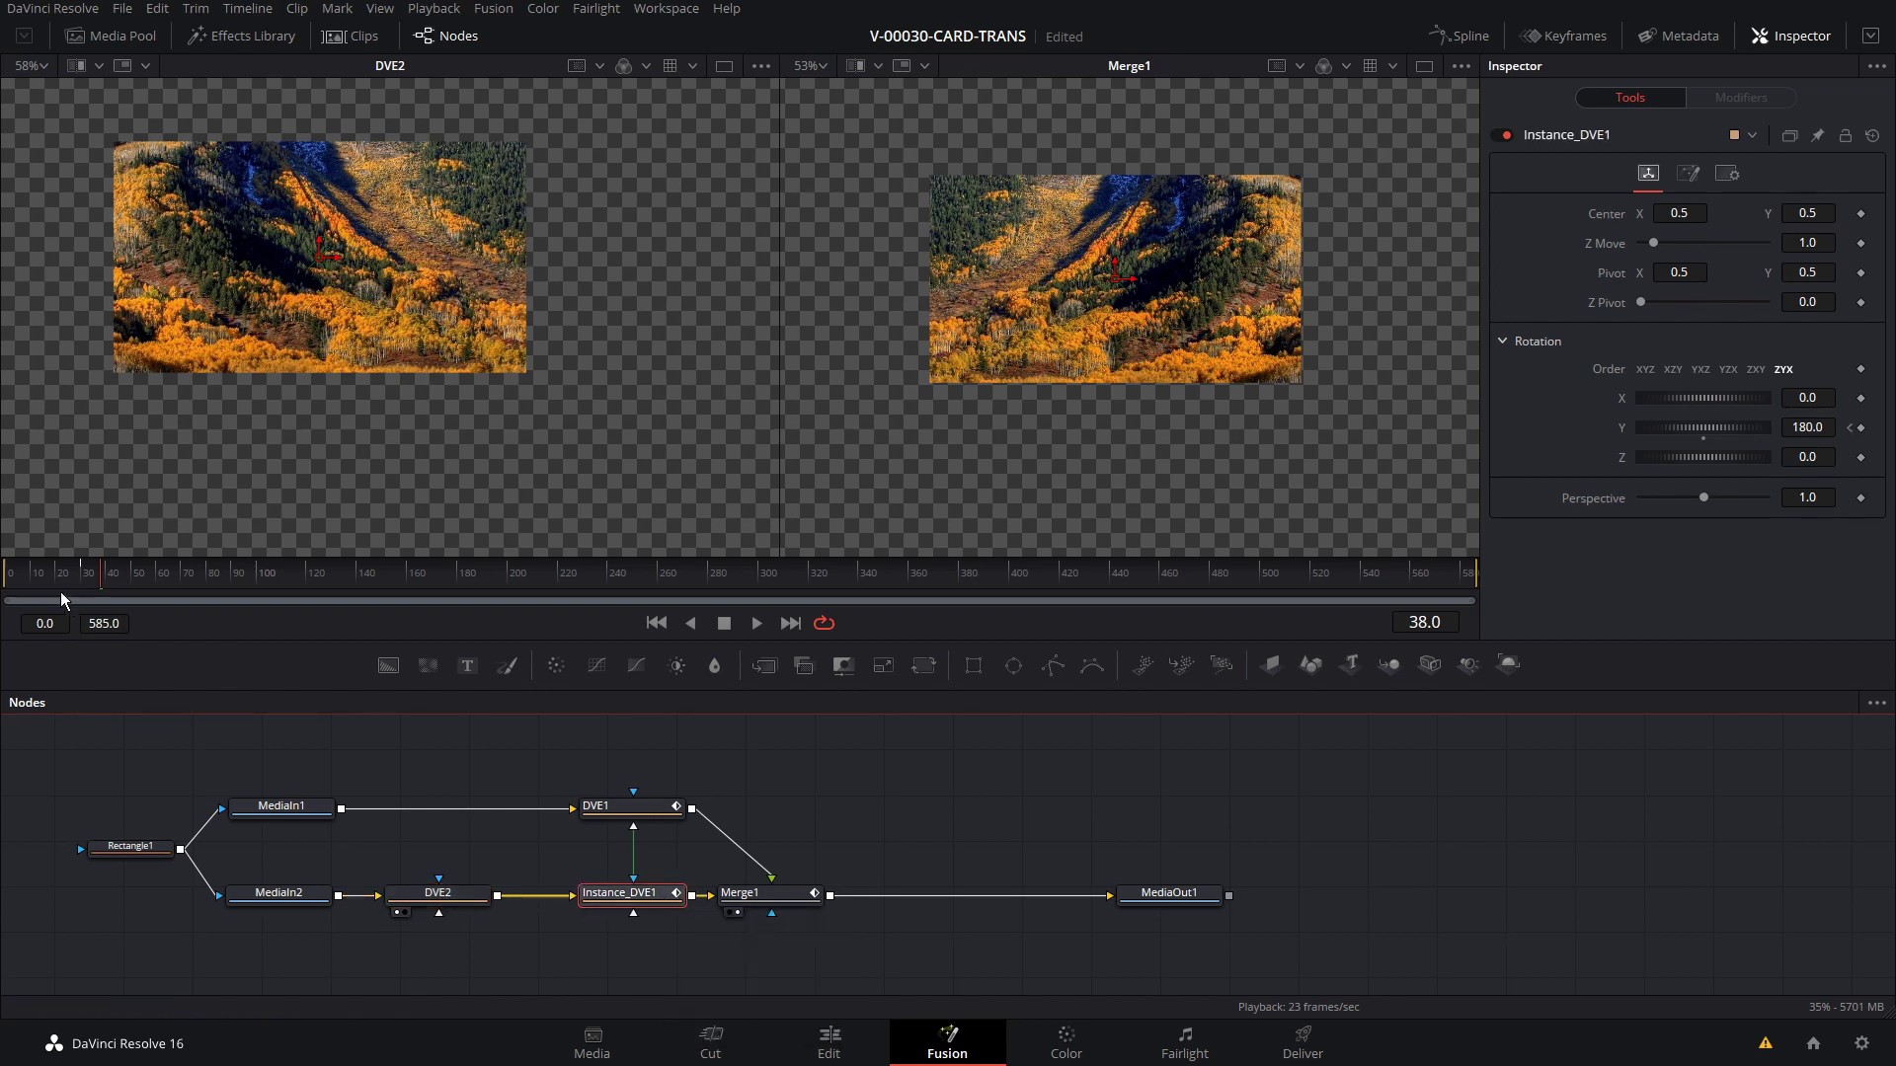
drag(55, 581, 12, 580)
key(space)
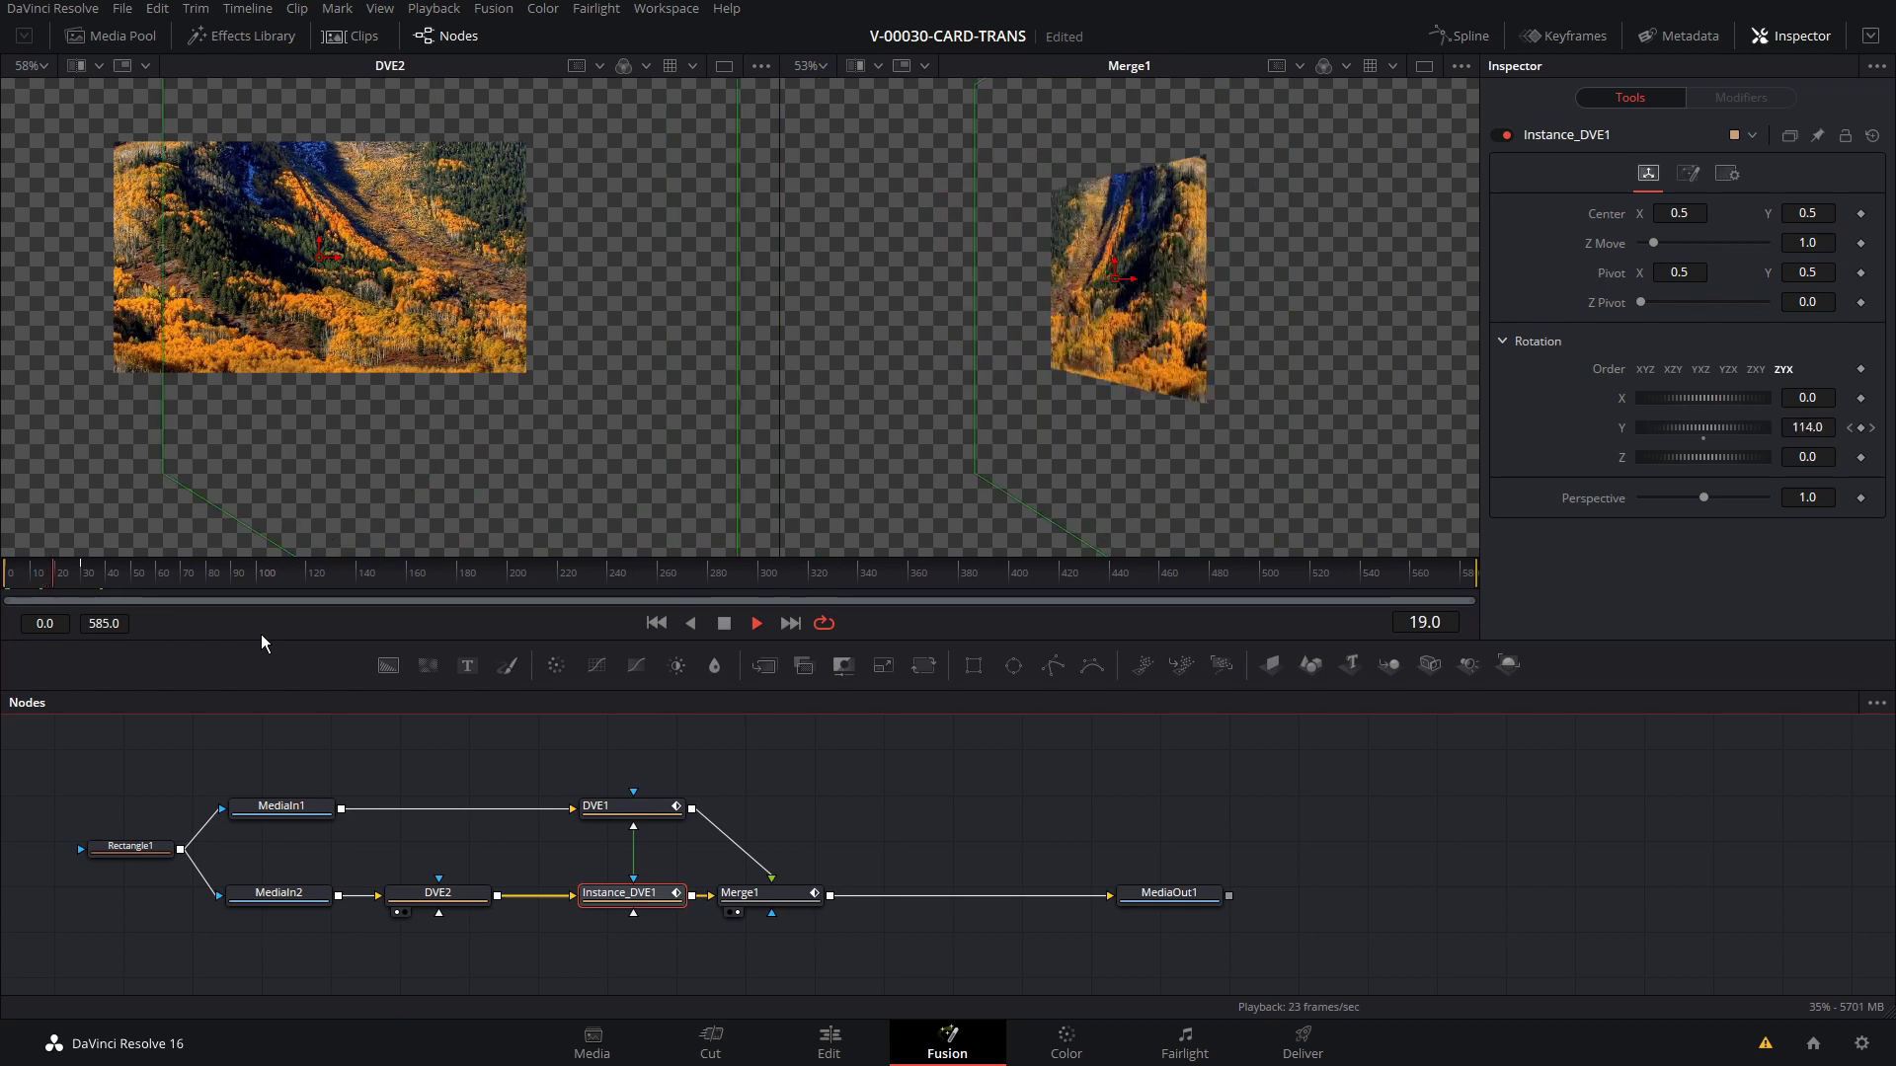
key(space)
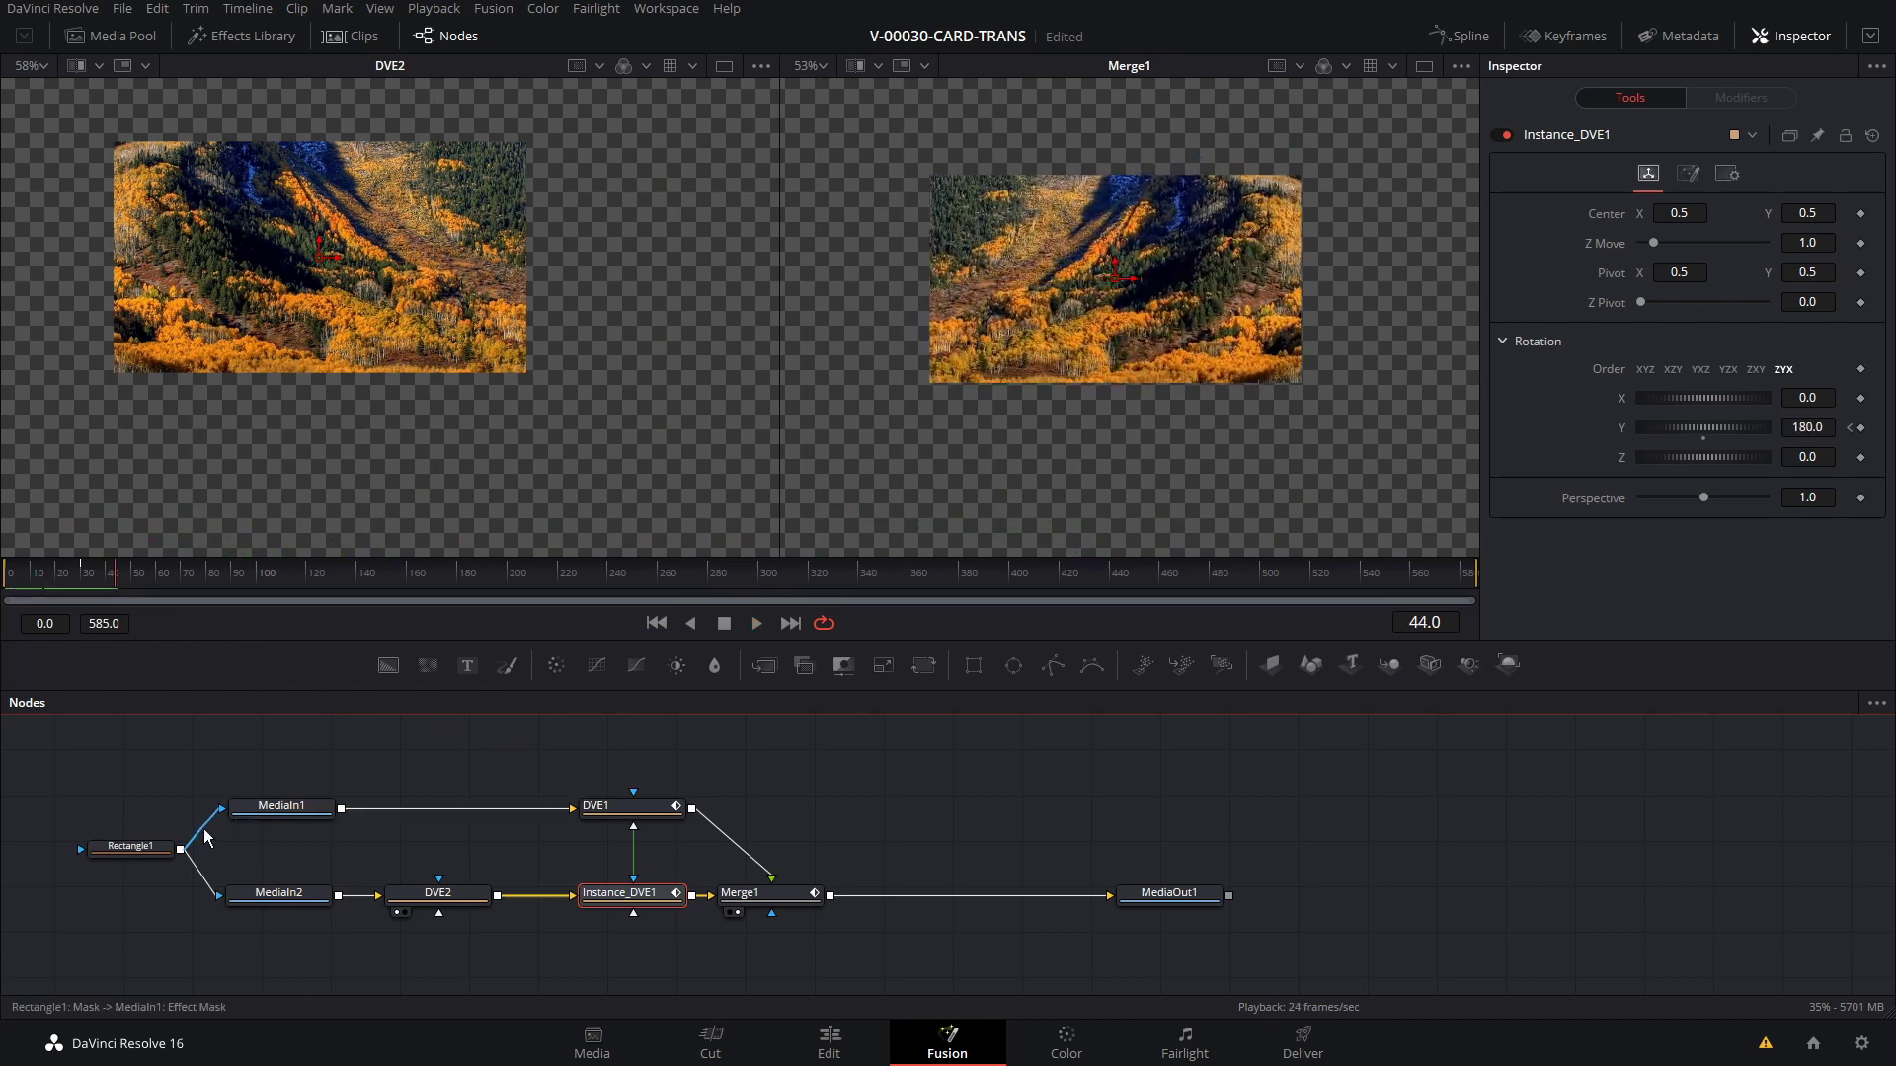
key(ctrl+s)
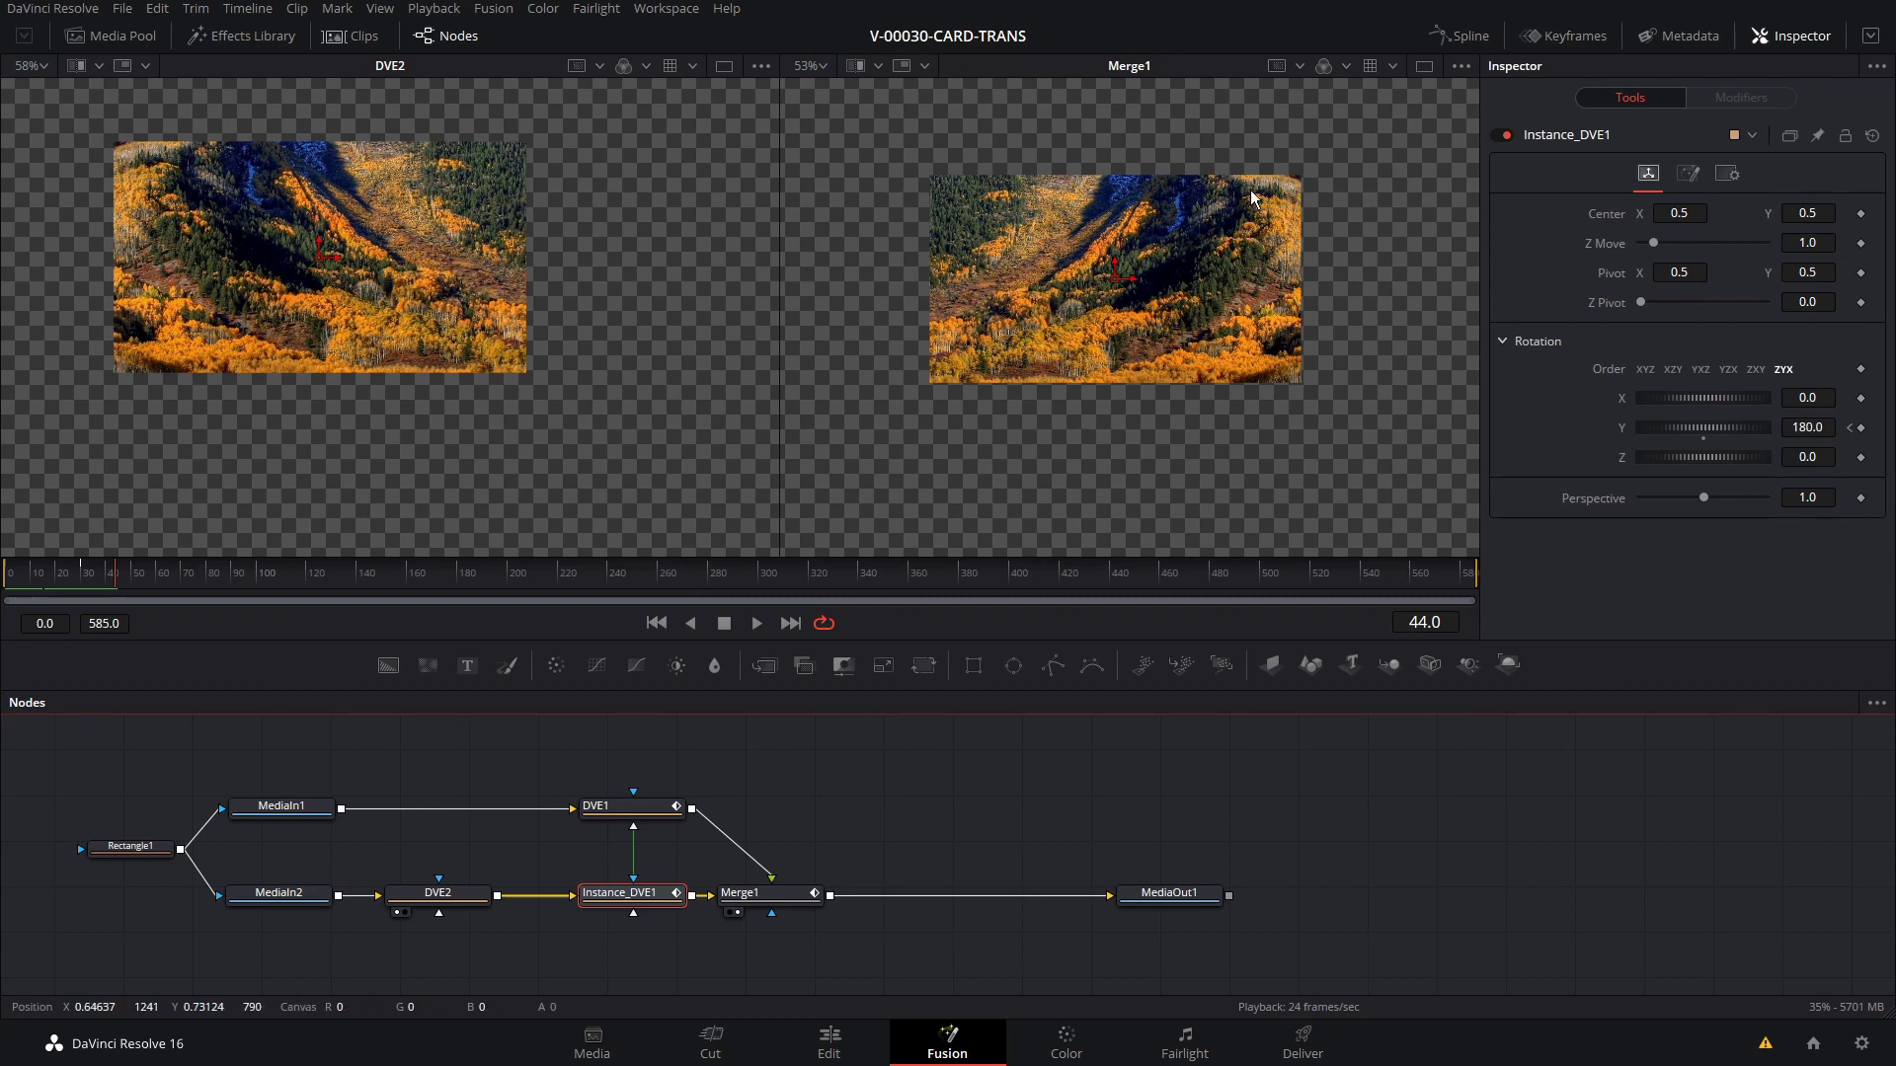
Return to a single-viewer layout and move Rectangle1's center to about X 0.81, Y 0.51.
click(1424, 66)
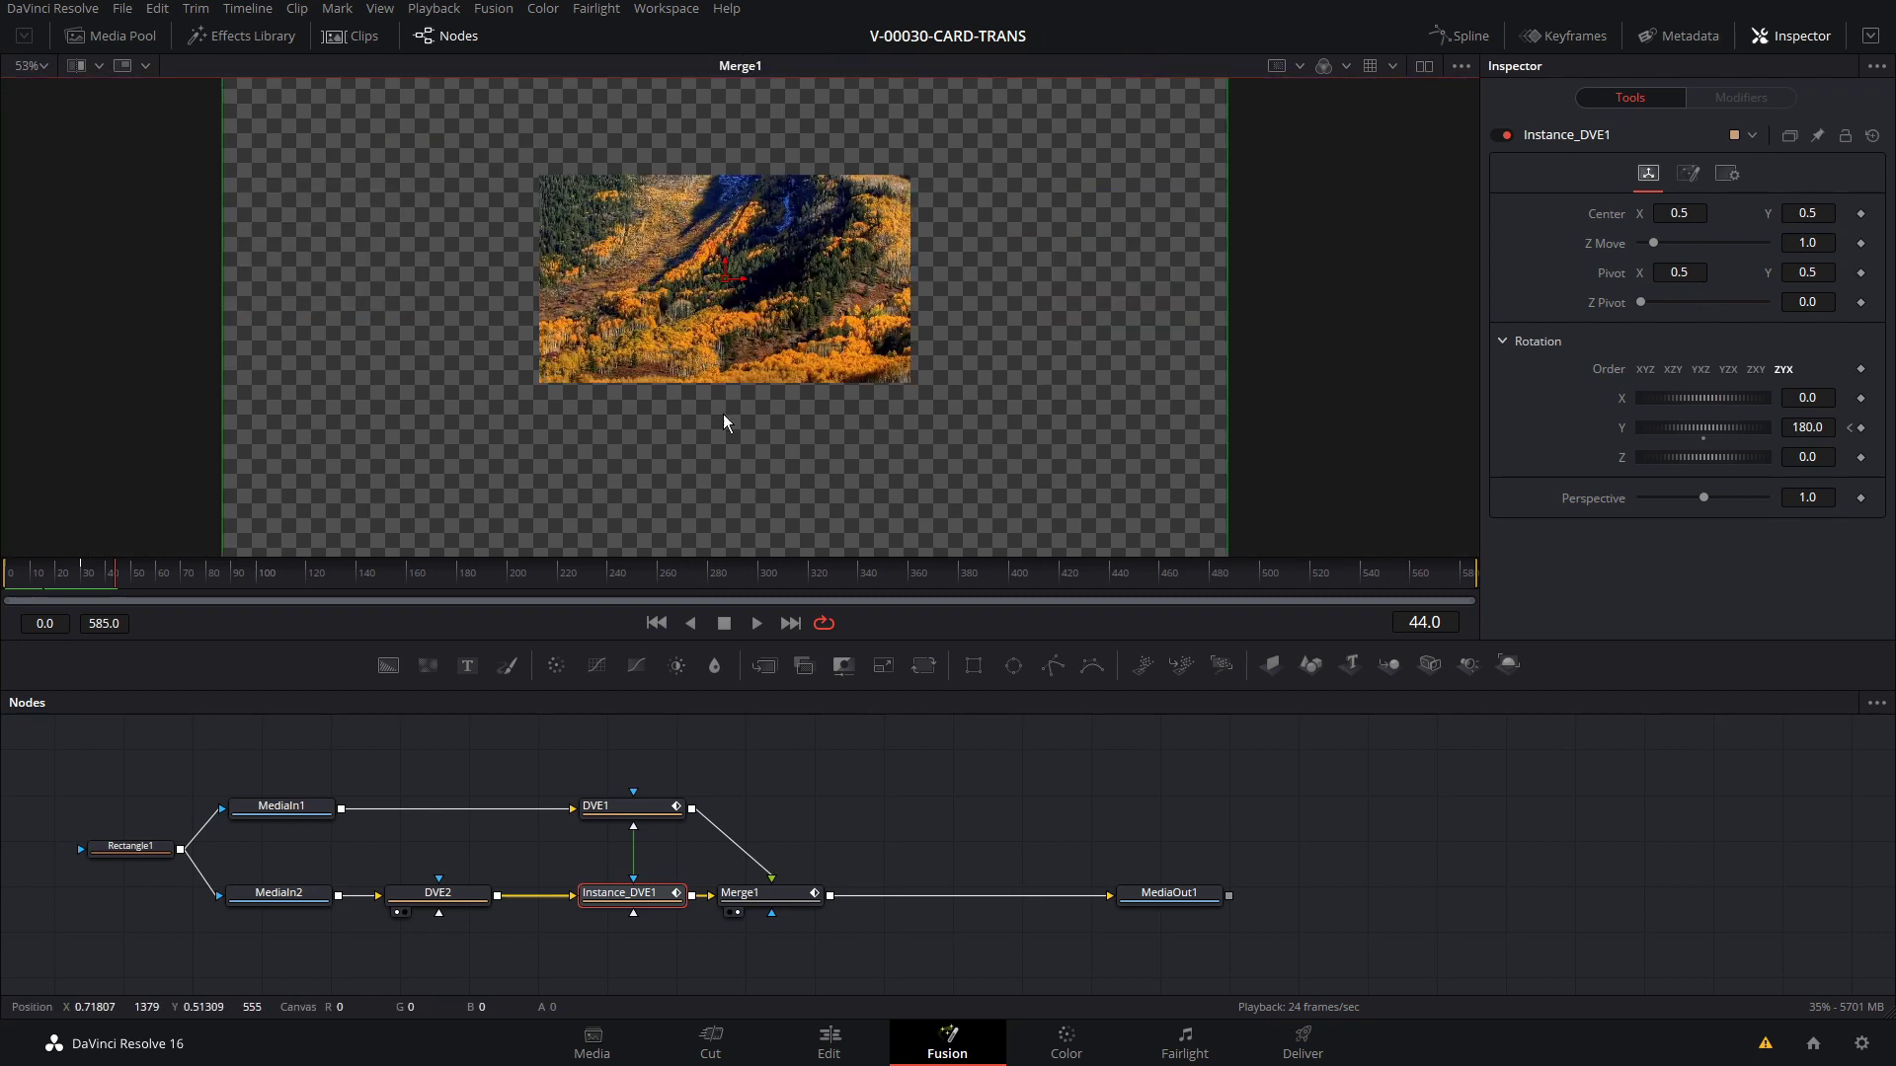
scroll(724, 415, down, 2)
click(228, 573)
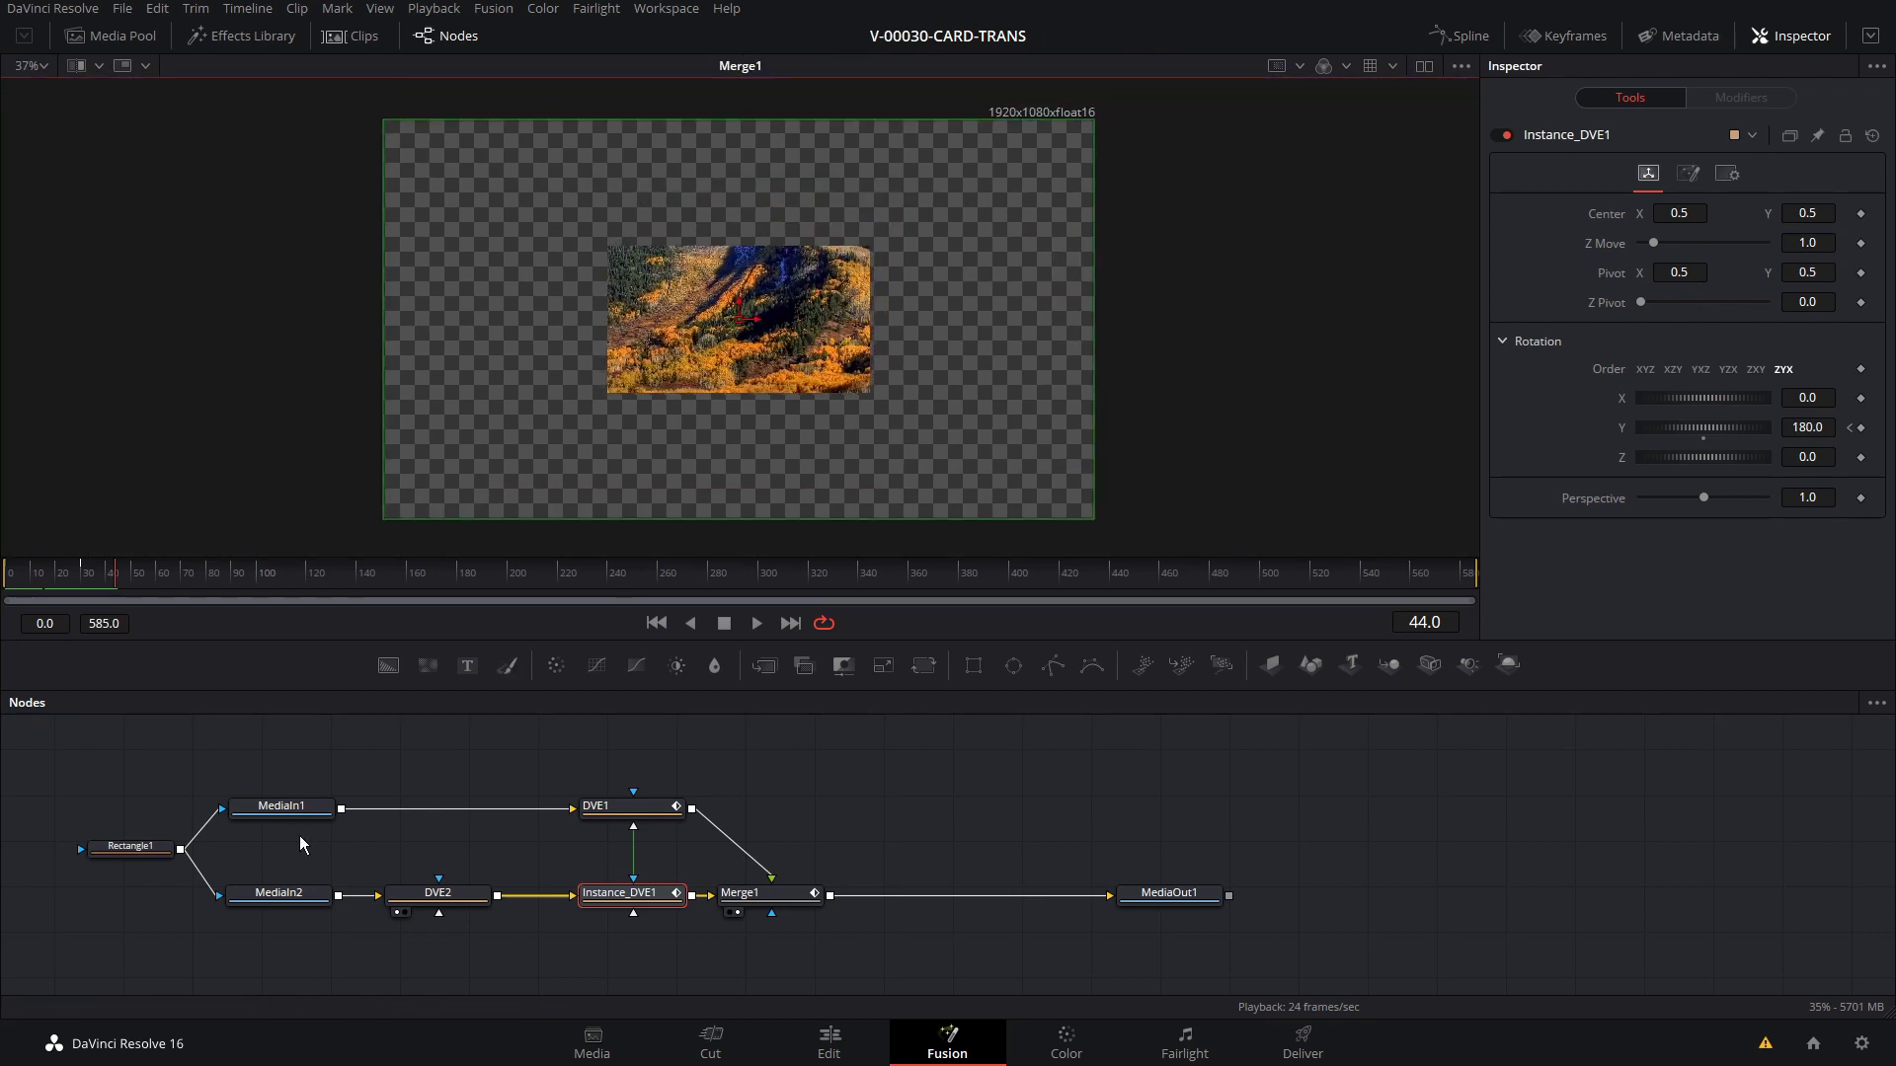
click(134, 846)
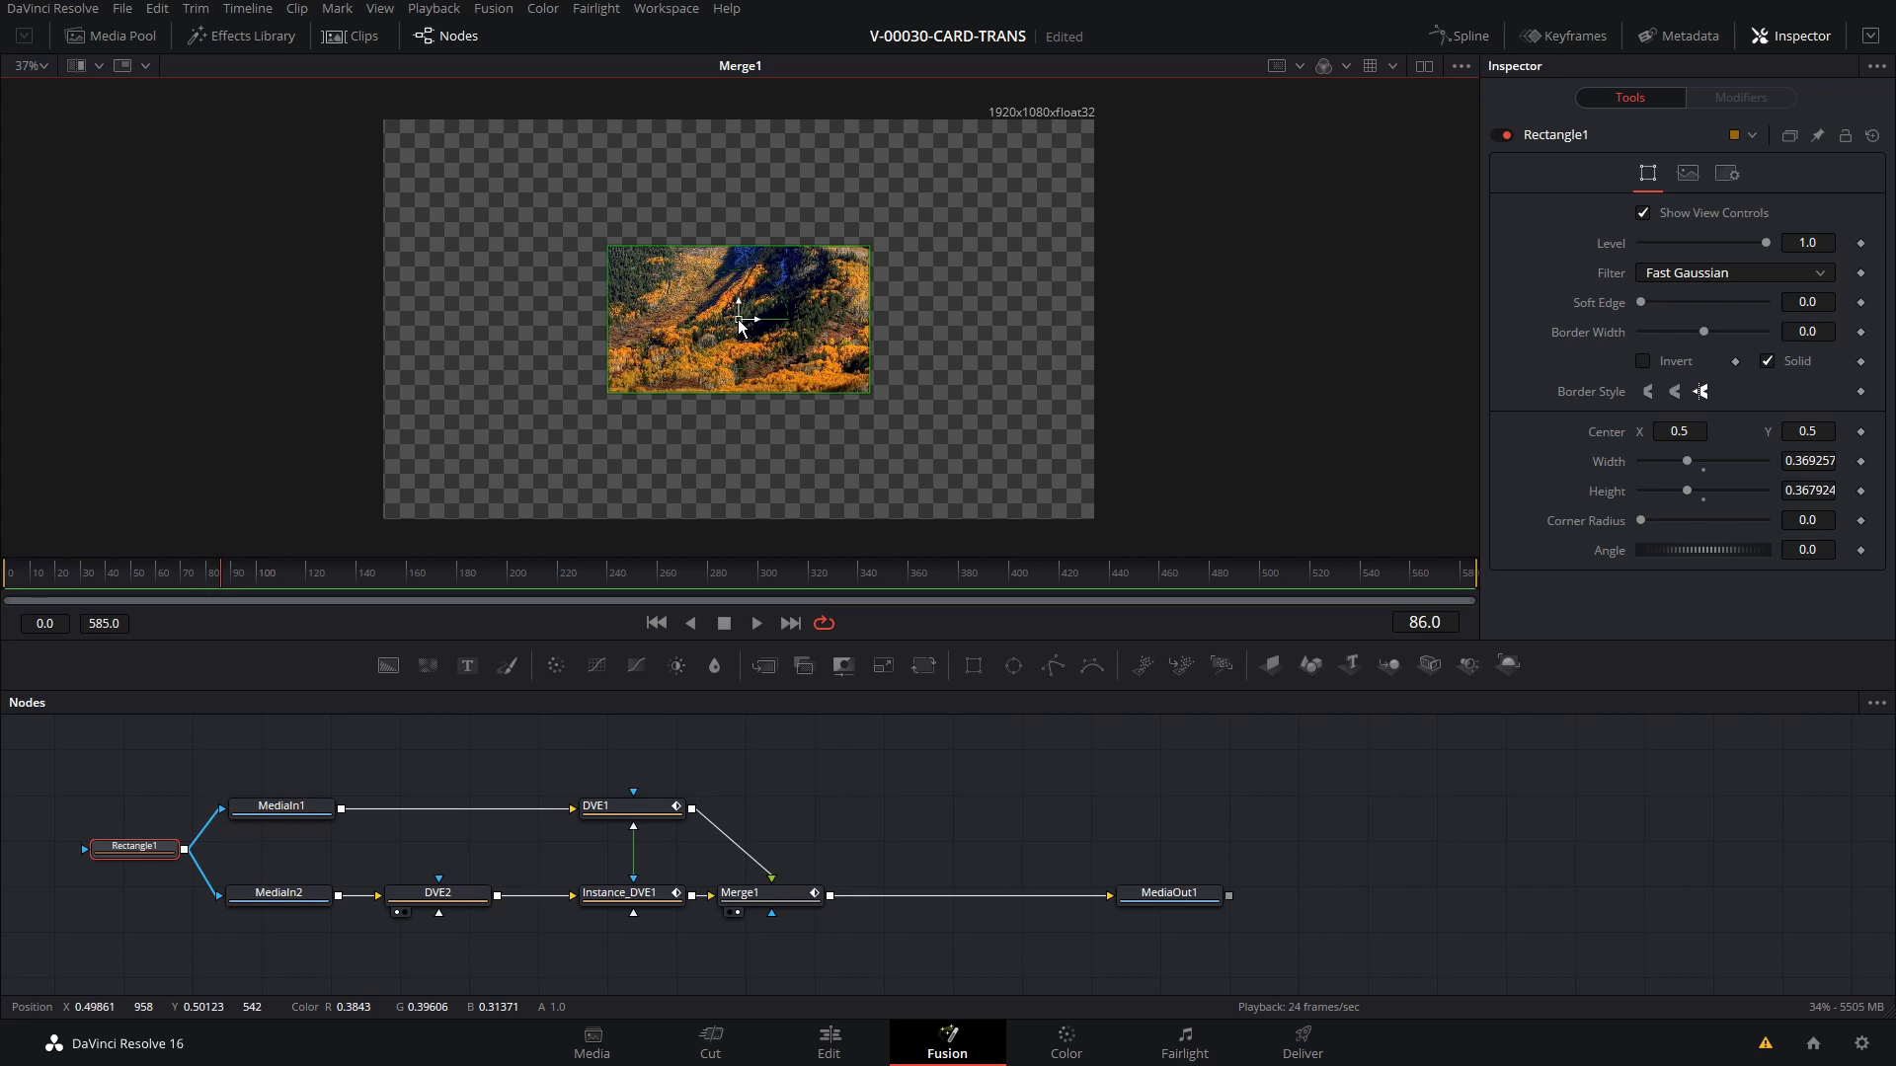
drag(739, 320, 961, 318)
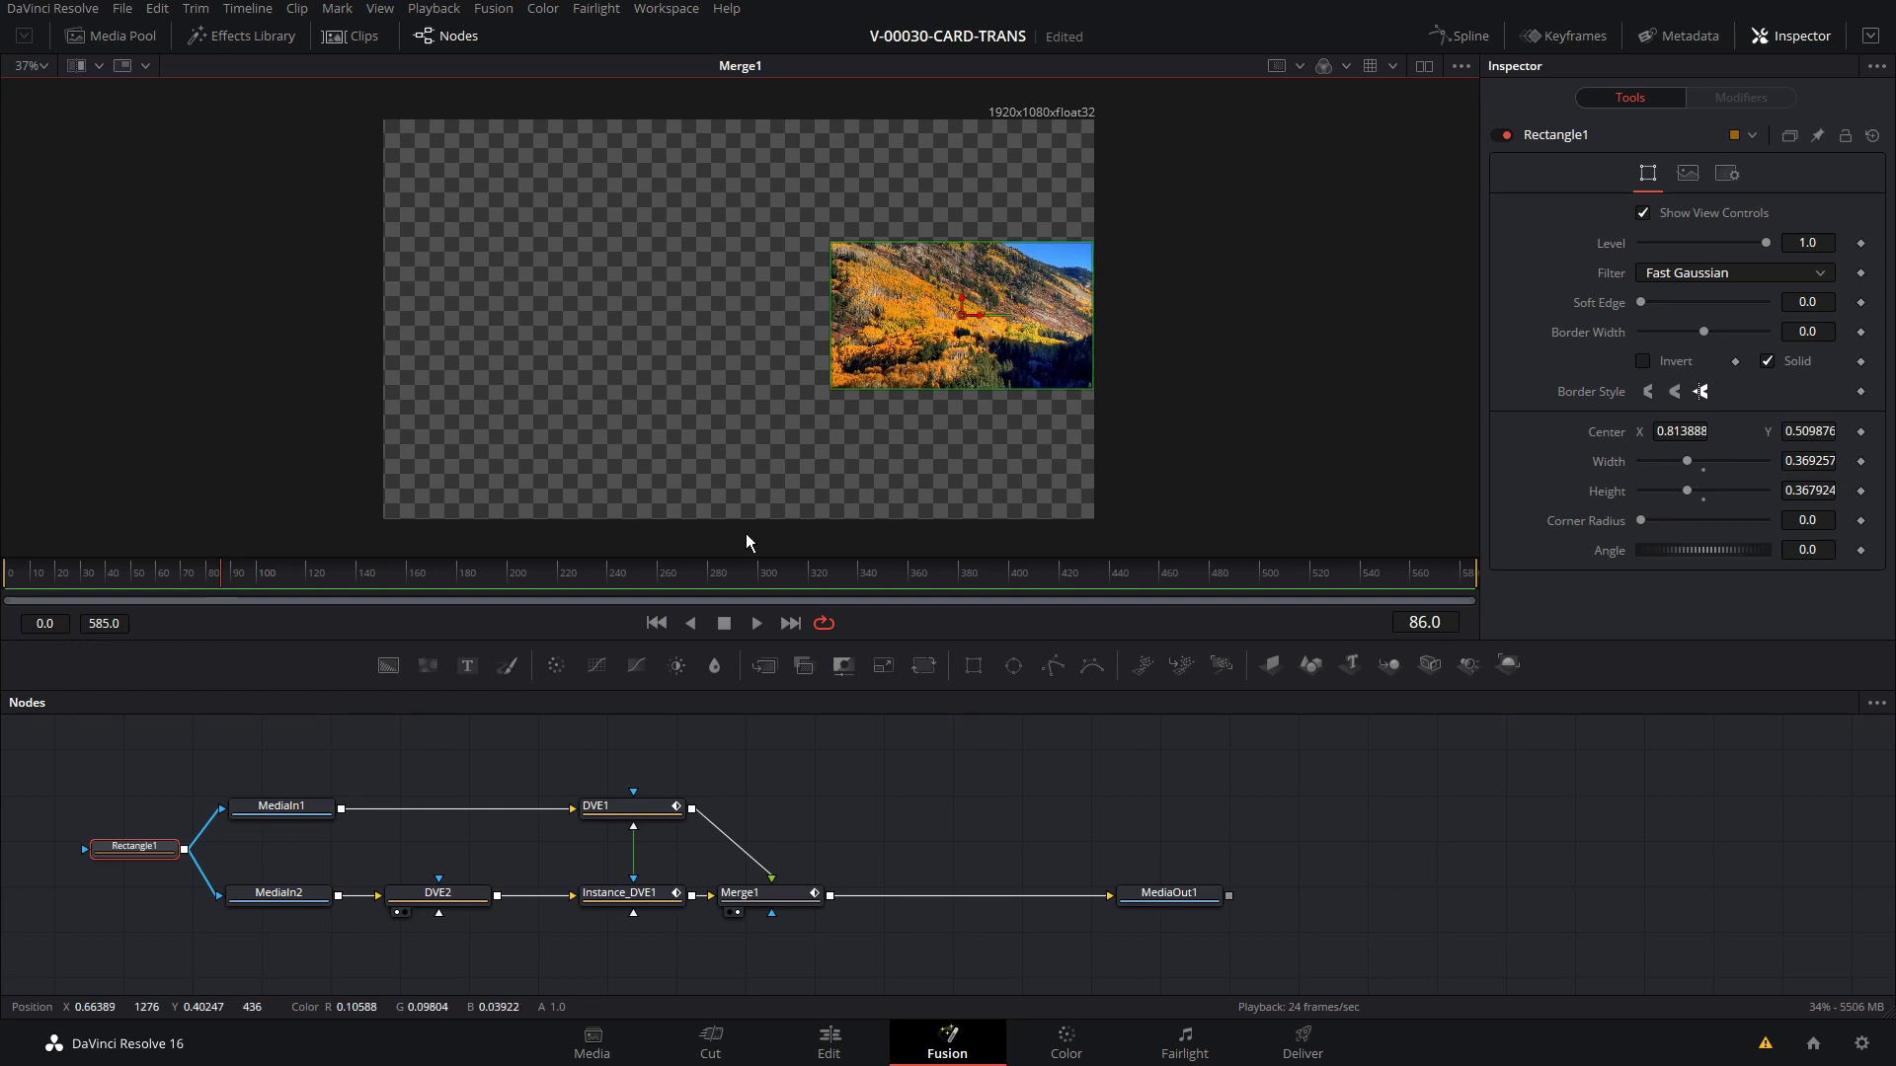
Play back the flip from frame 0 with the mask off-center to check where the cards rotate.
drag(79, 580, 10, 581)
key(space)
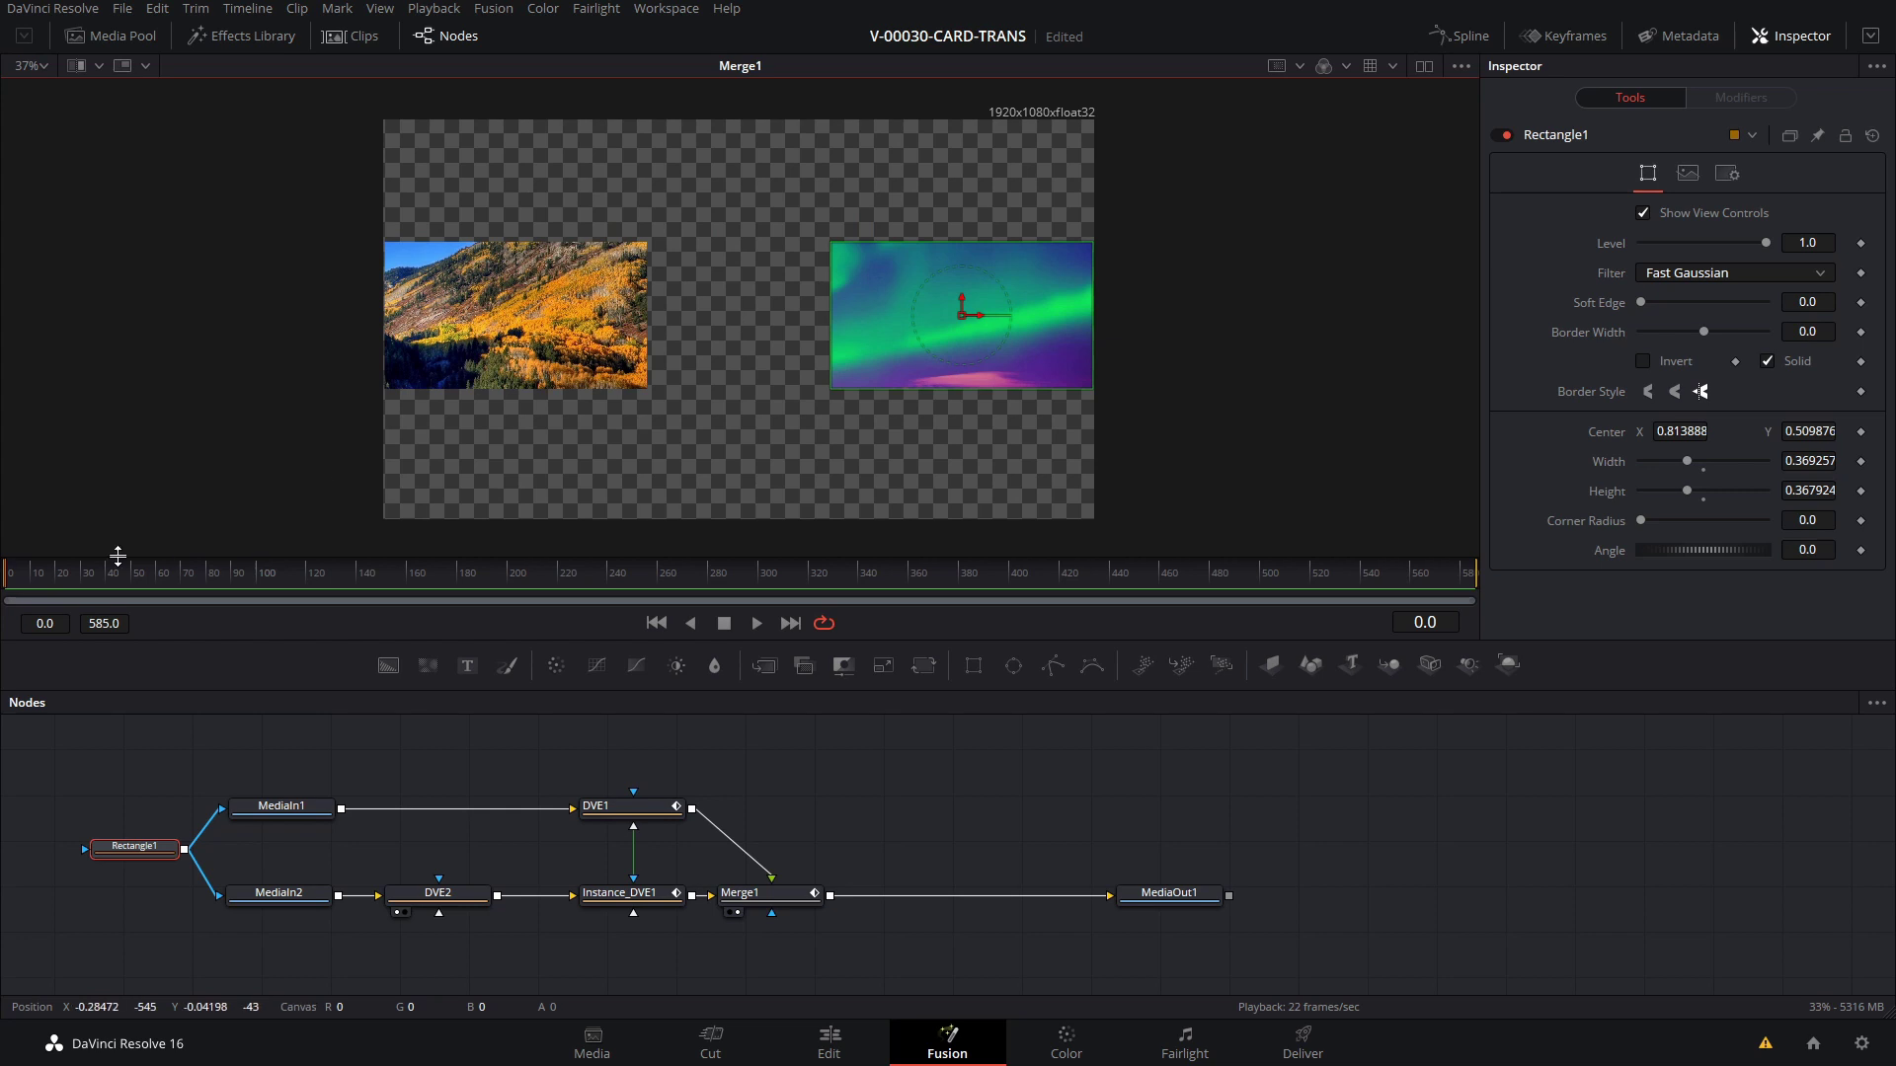
key(space)
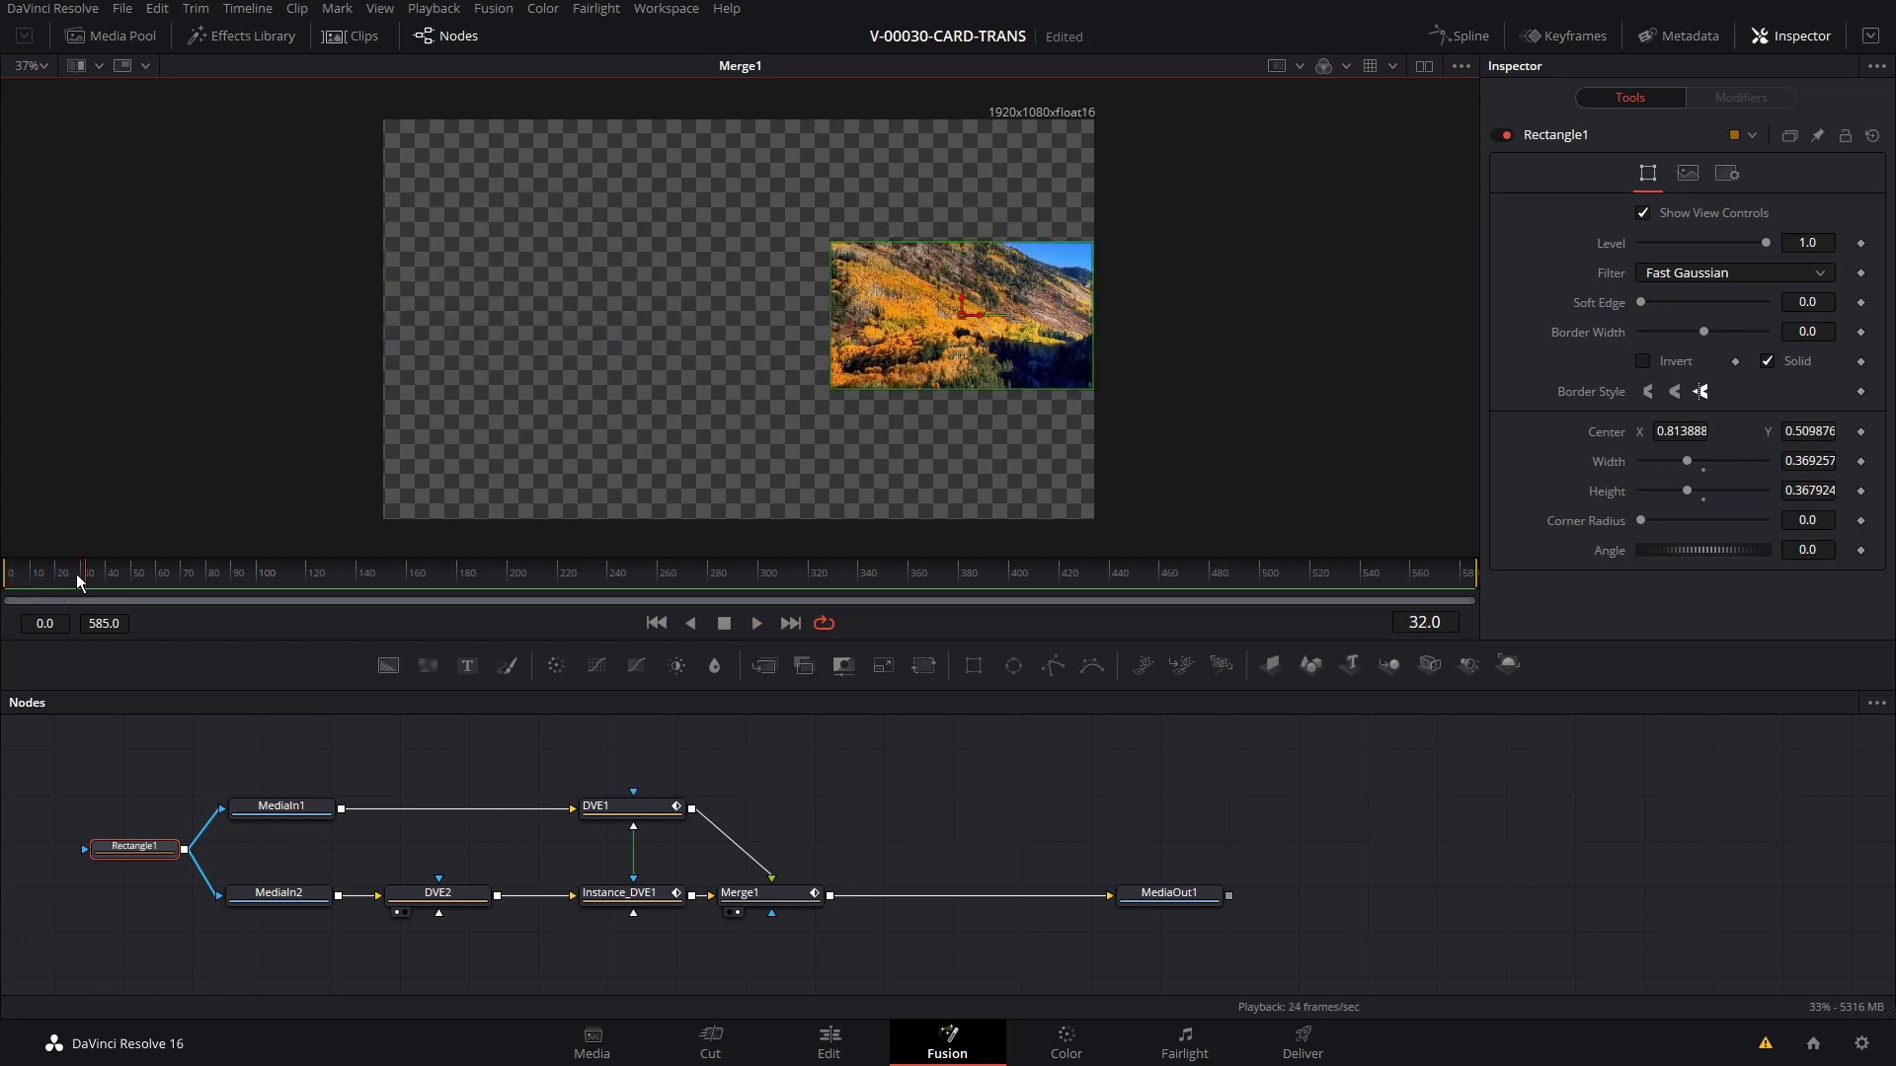
Publish Rectangle1's Center parameter at frame 0.
drag(79, 580, 10, 581)
click(143, 851)
right_click(1605, 441)
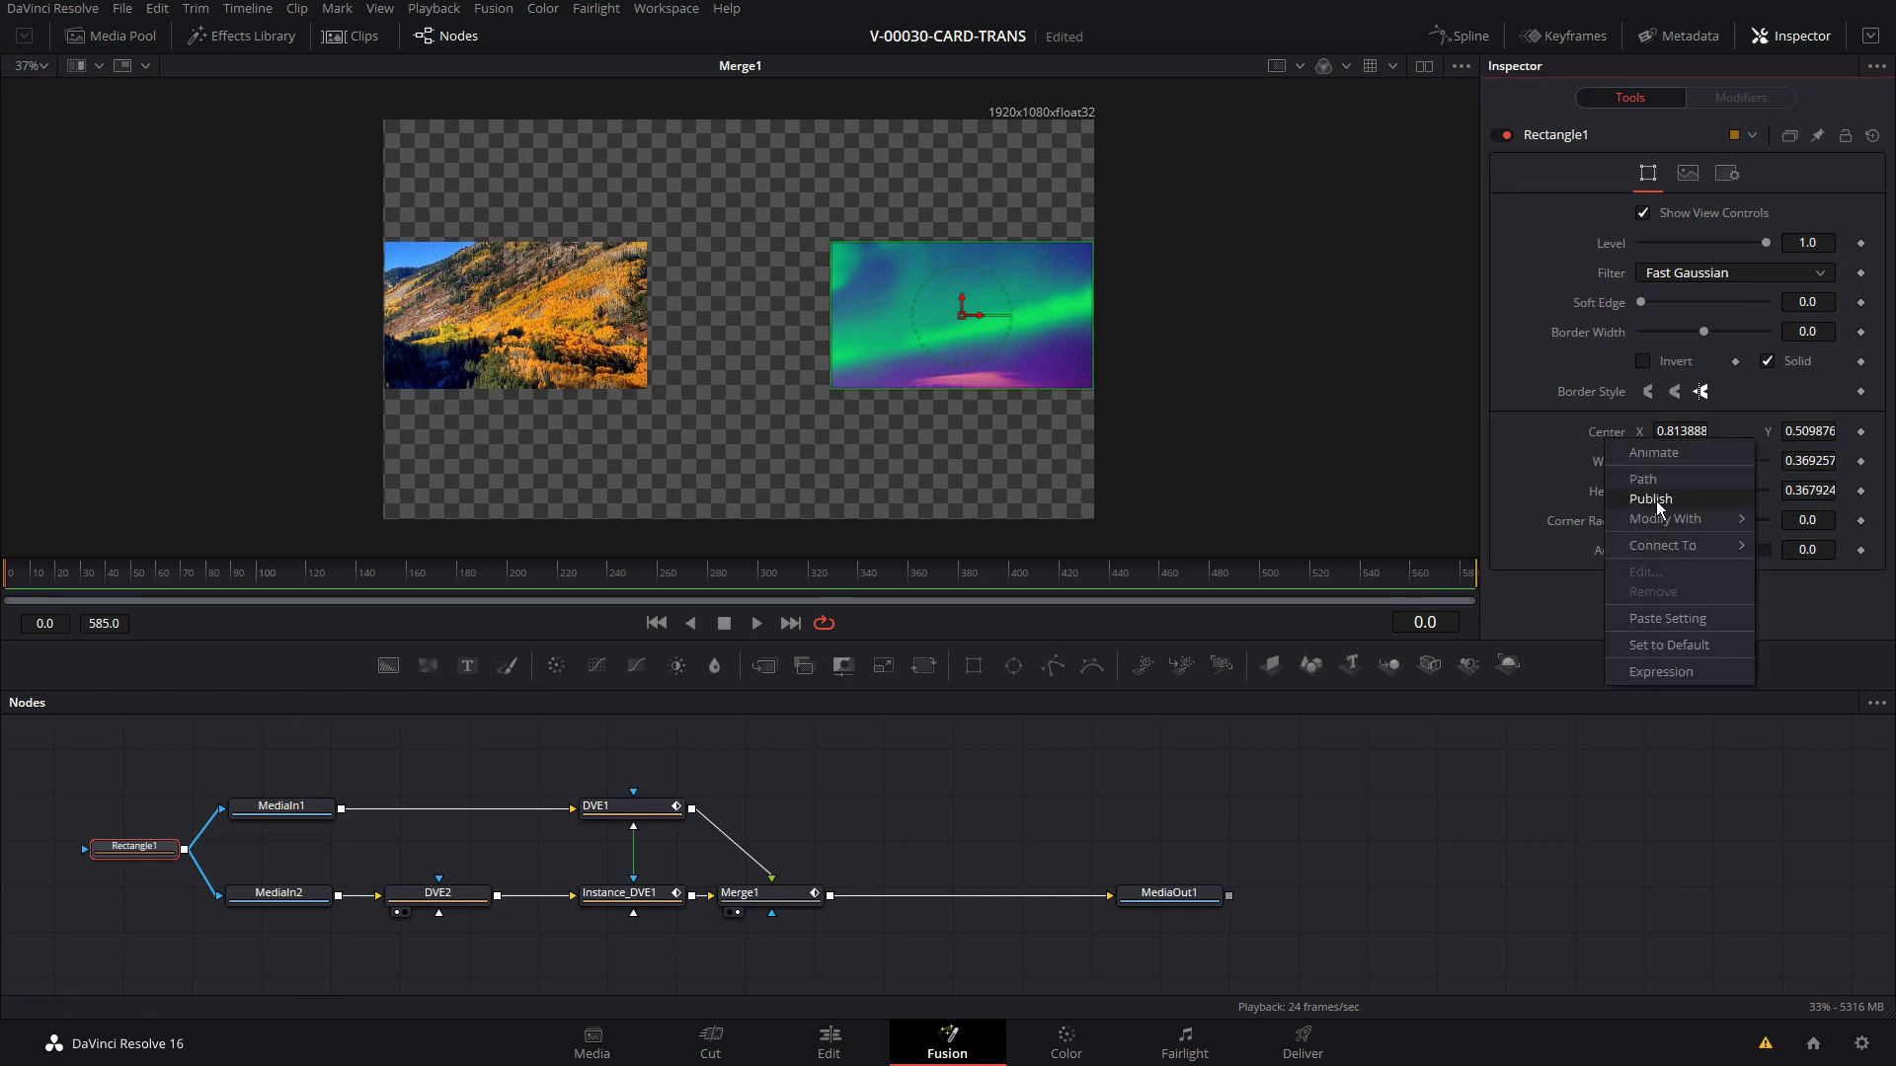
click(1639, 452)
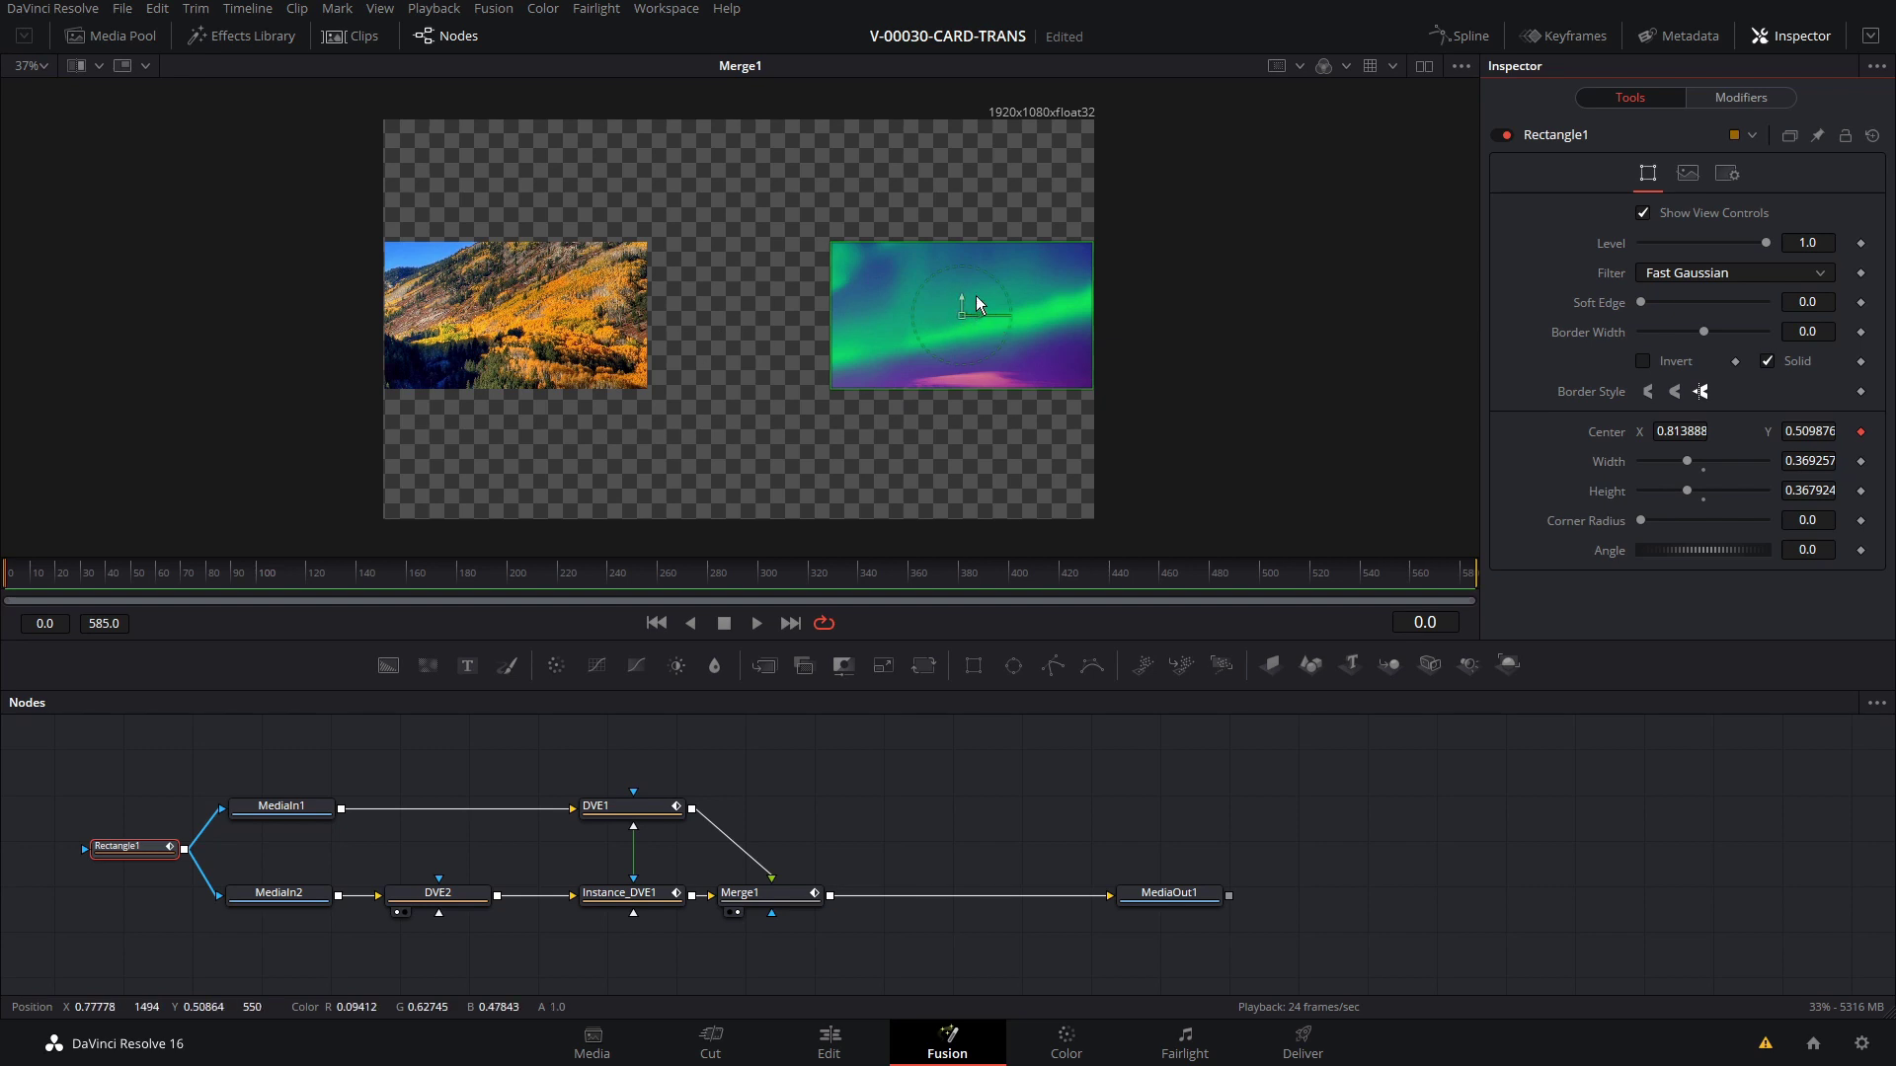
Connect DVE1's Pivot parameter to Rectangle1's published Center.
click(634, 809)
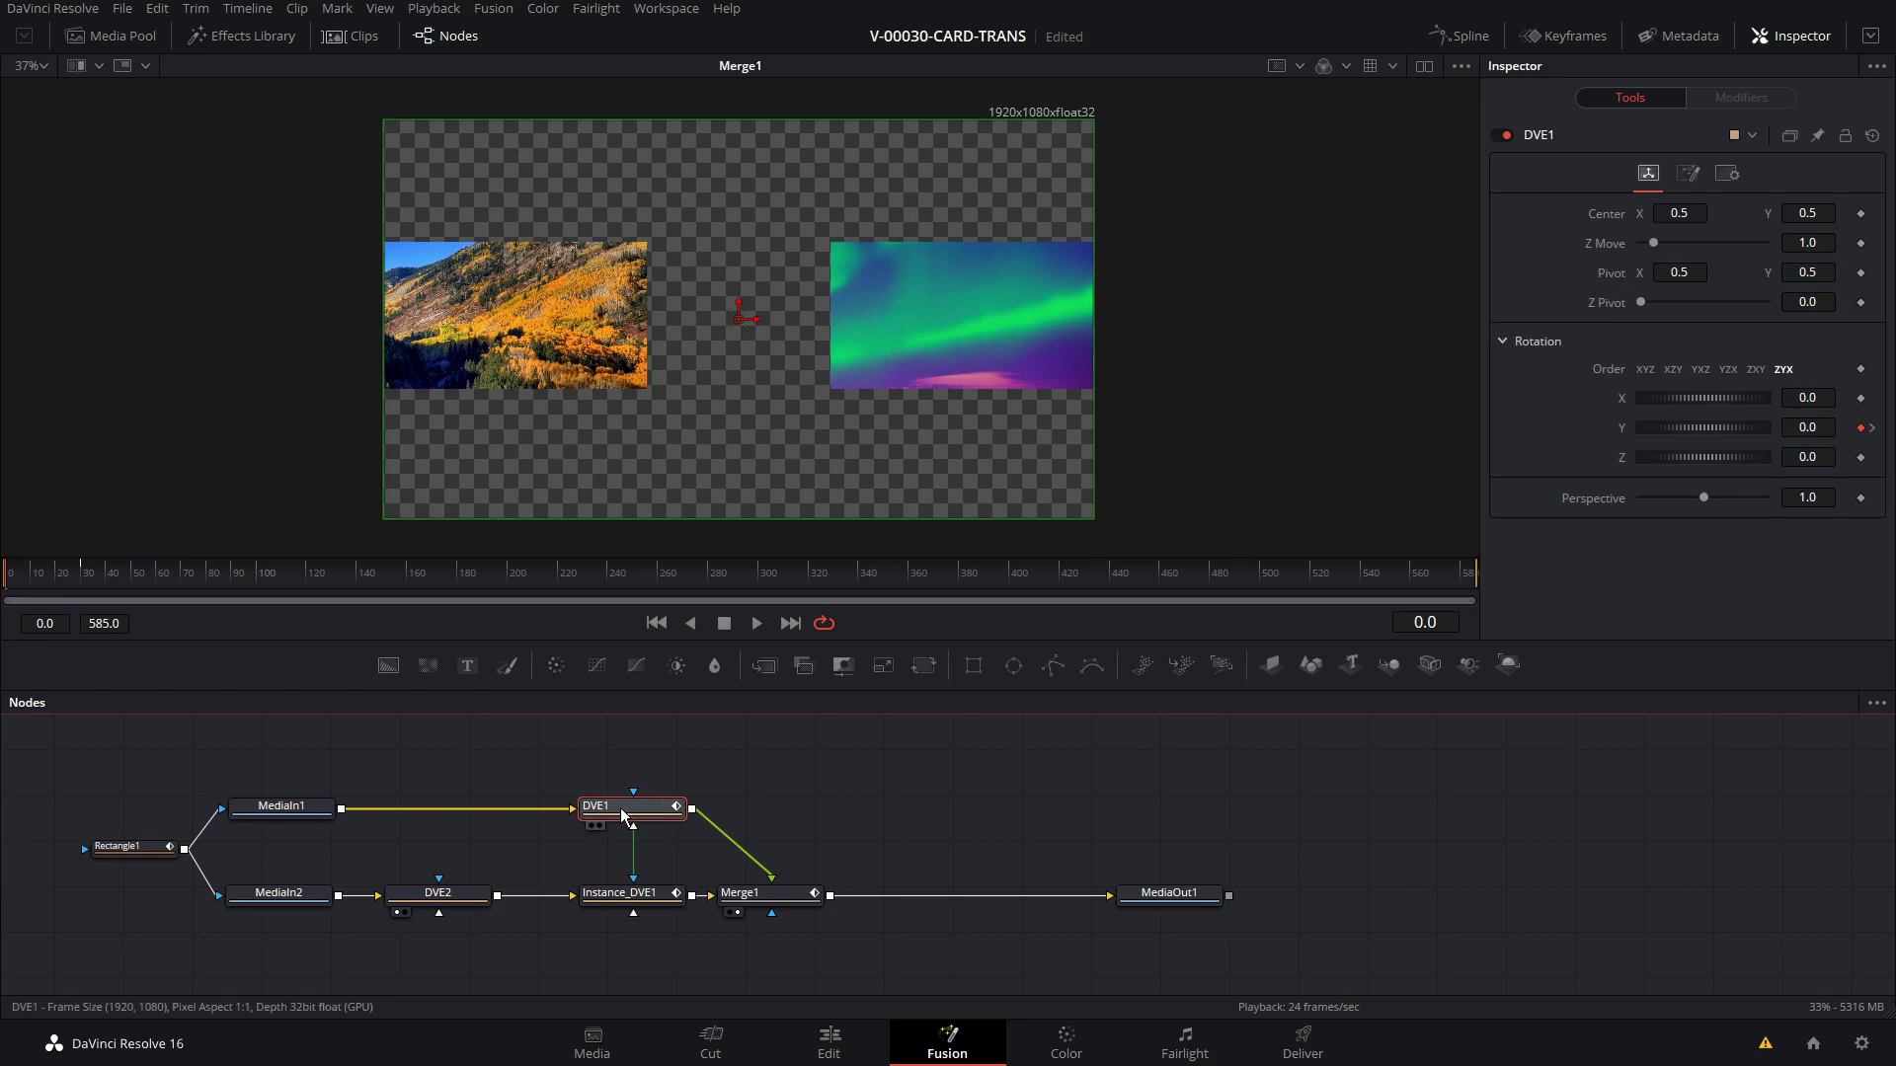
right_click(1618, 276)
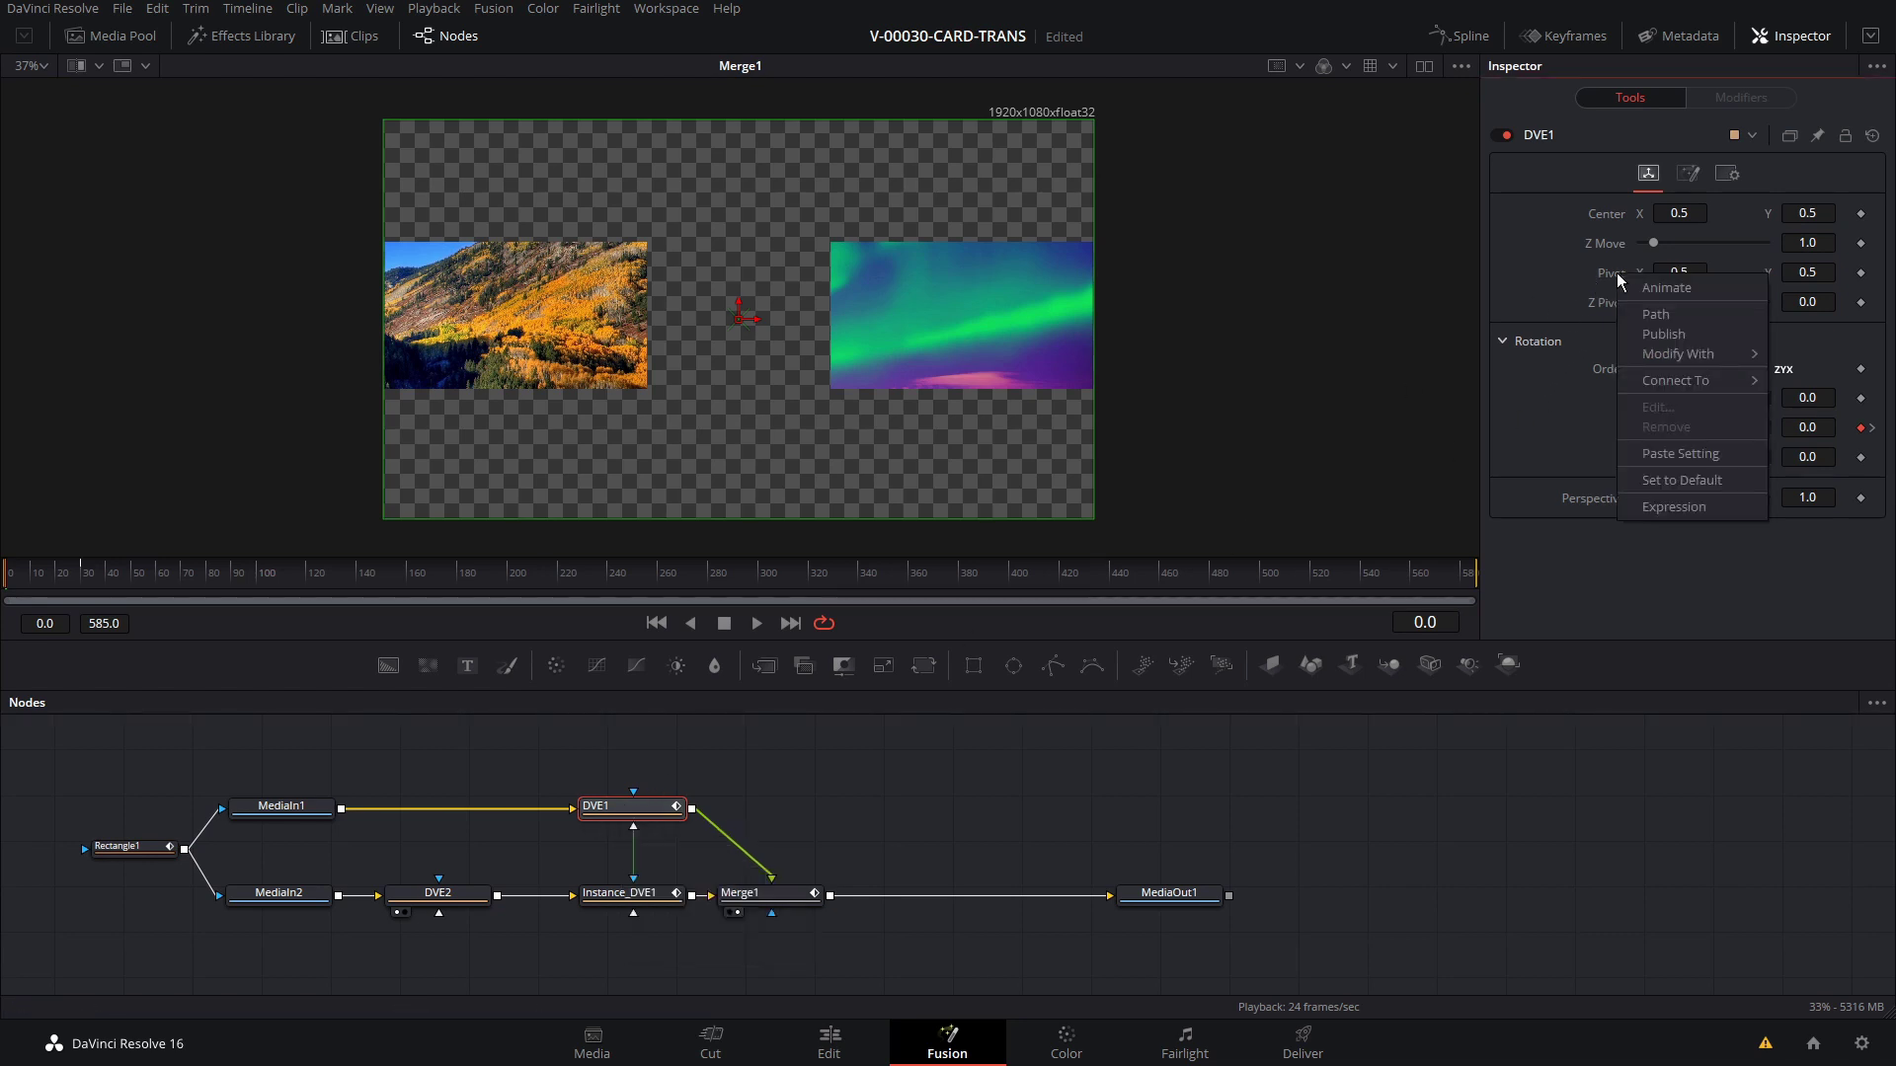
mouse_move(1672, 382)
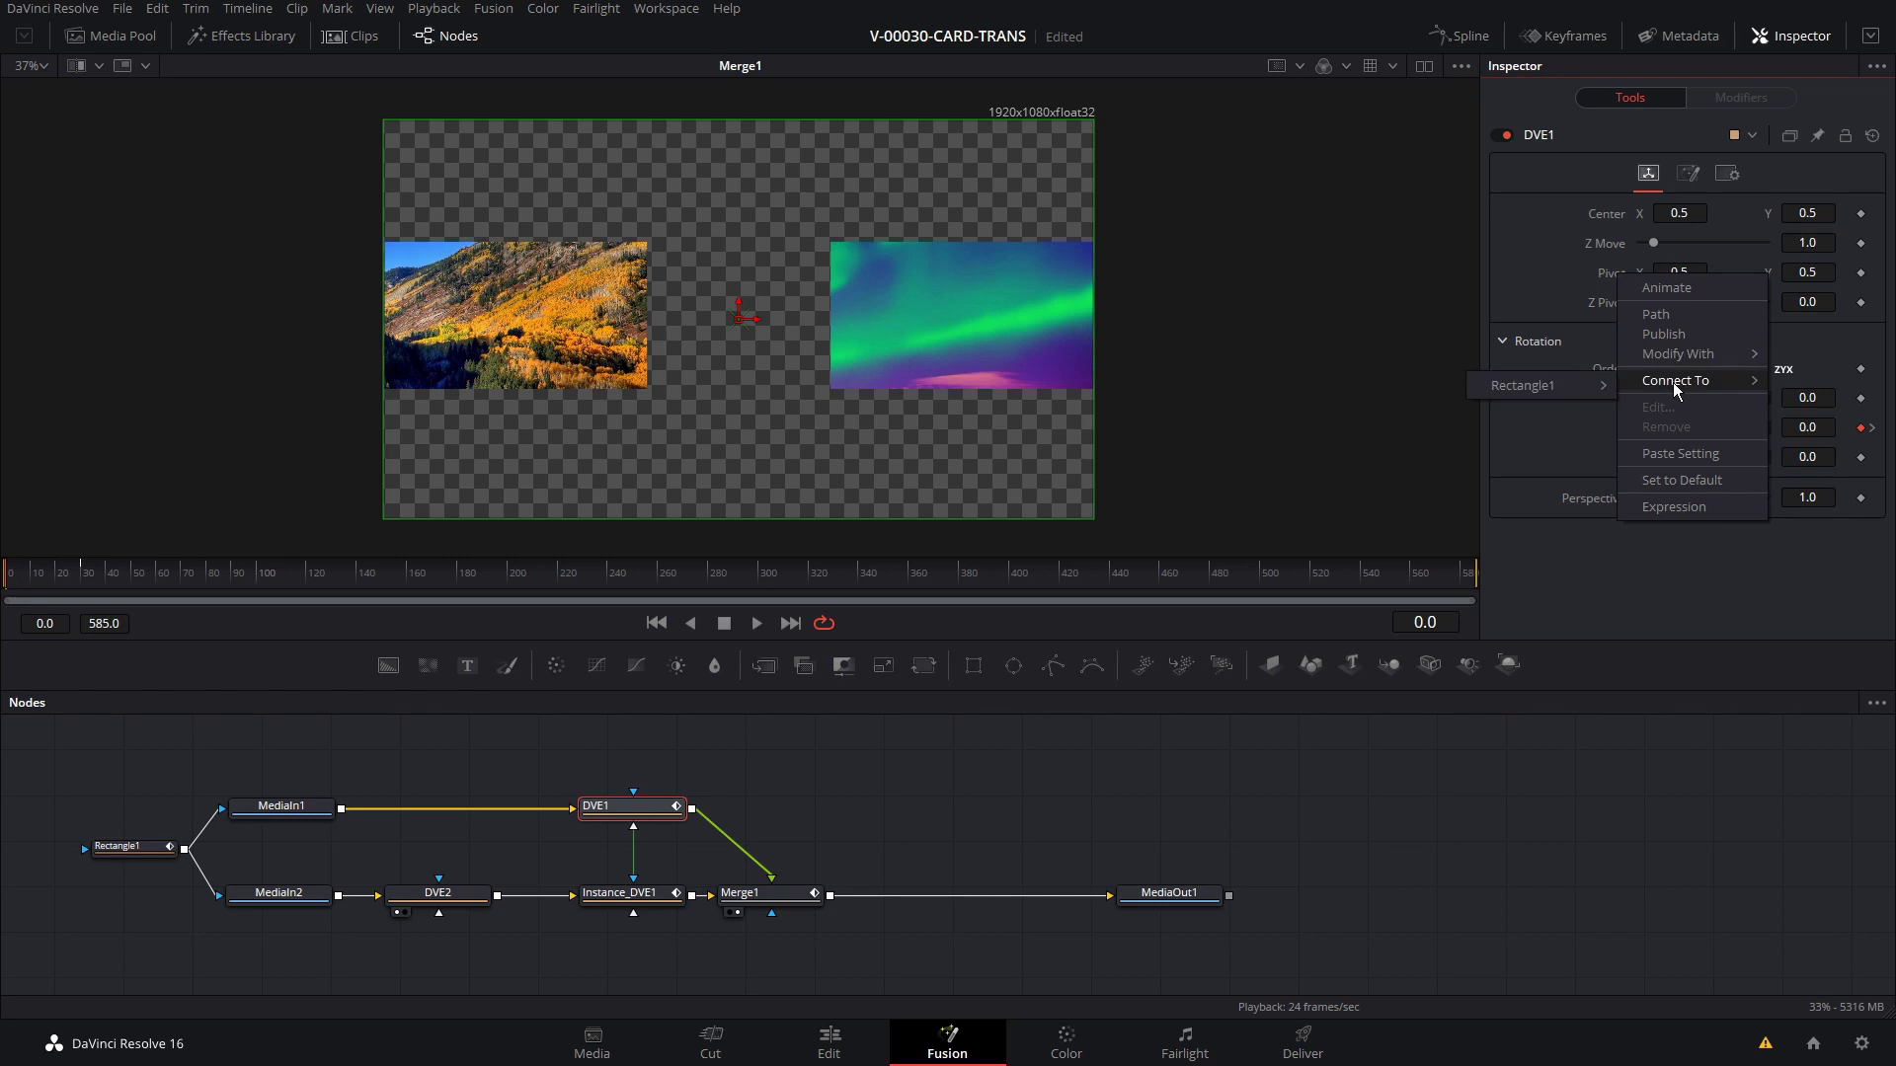
click(1571, 392)
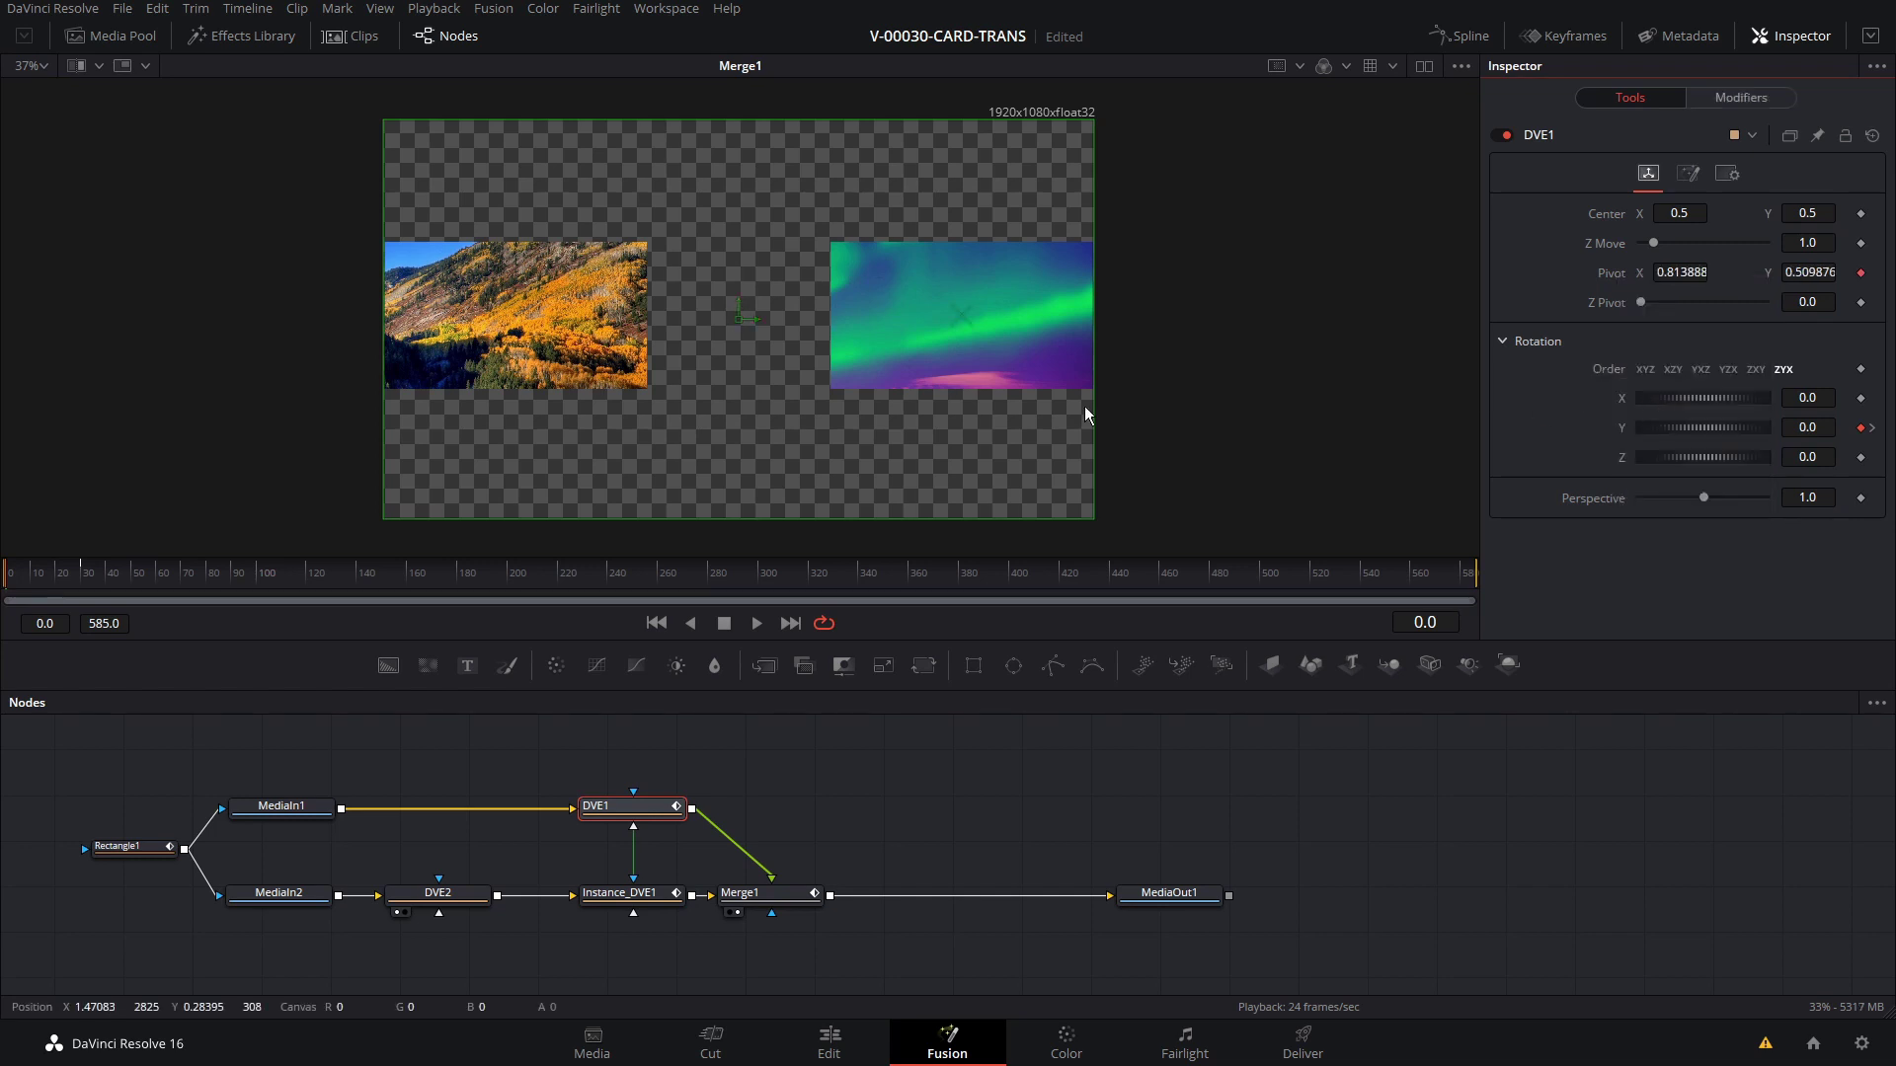
Play back and scrub the first frames to check how both cards rotate with DVE1's linked pivot, ending at frame 0.
key(space)
key(space)
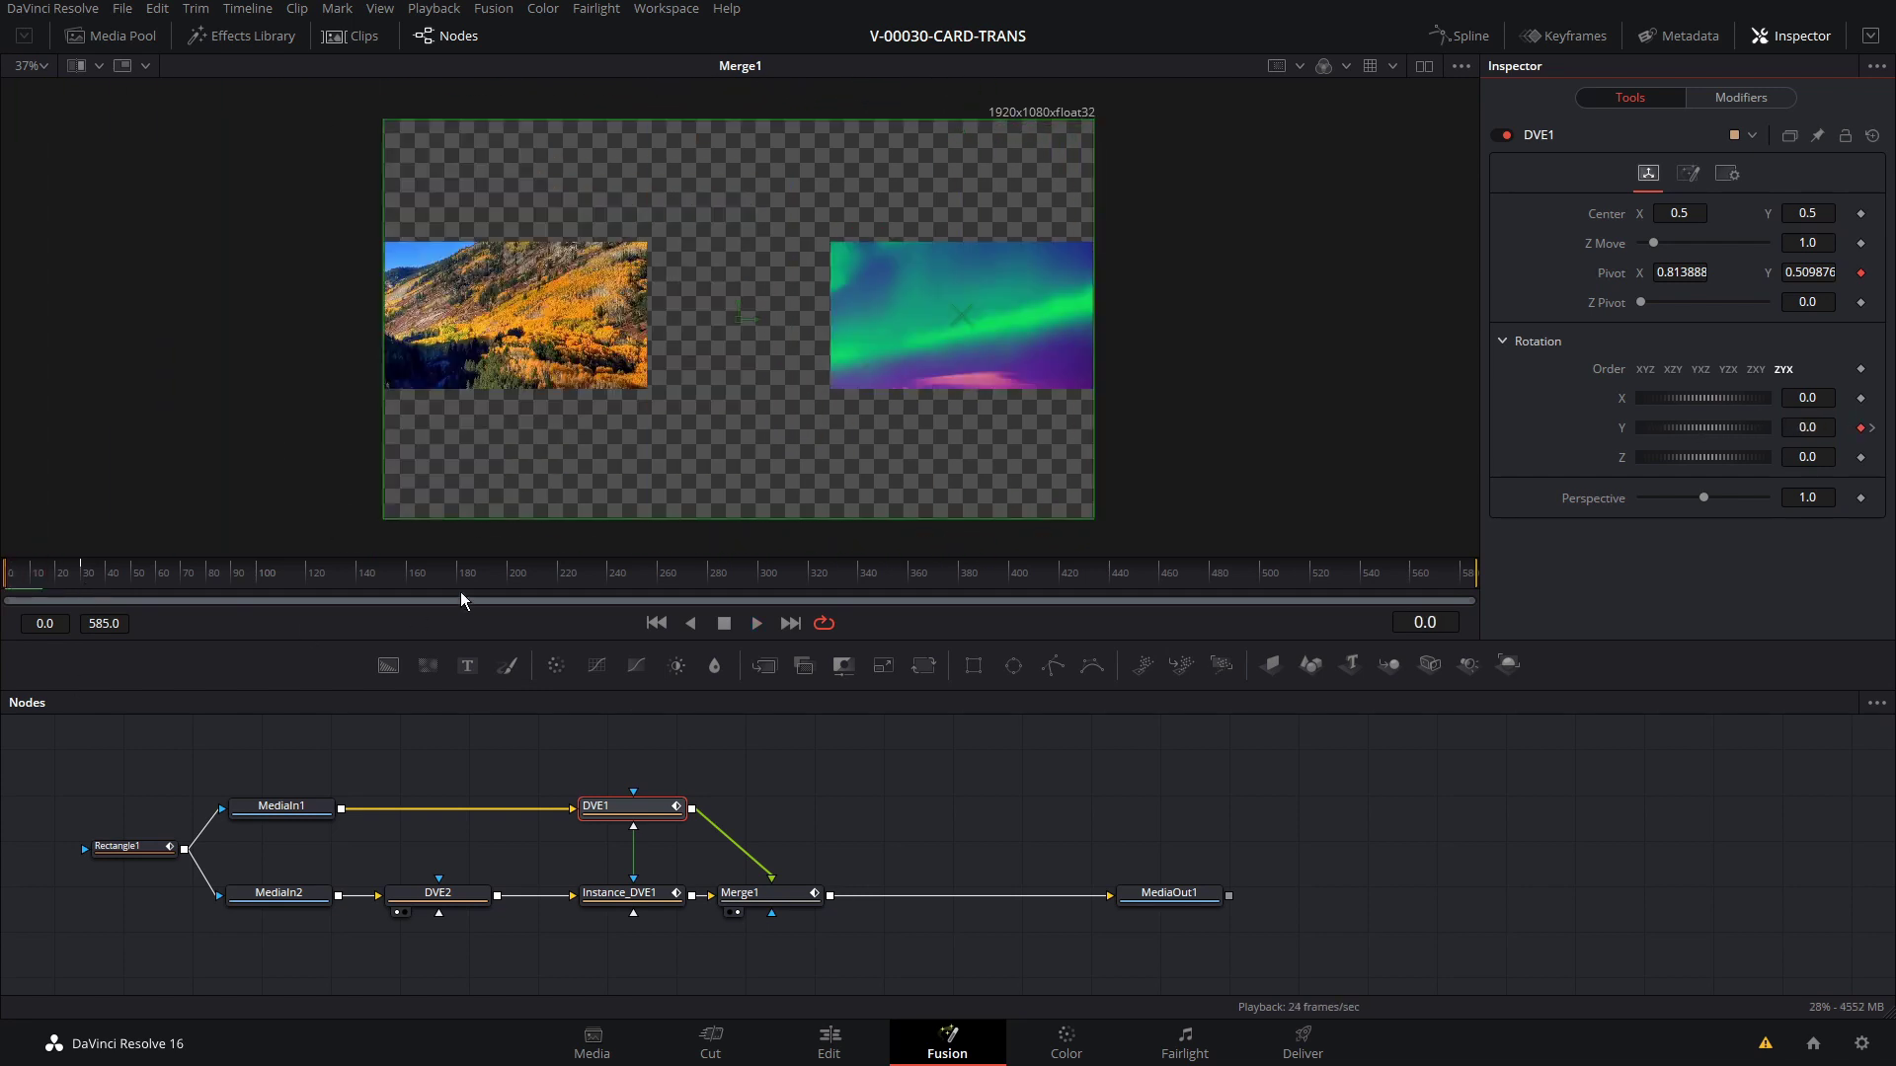
mouse_move(28, 578)
mouse_down()
mouse_move(12, 578)
mouse_move(40, 578)
mouse_up()
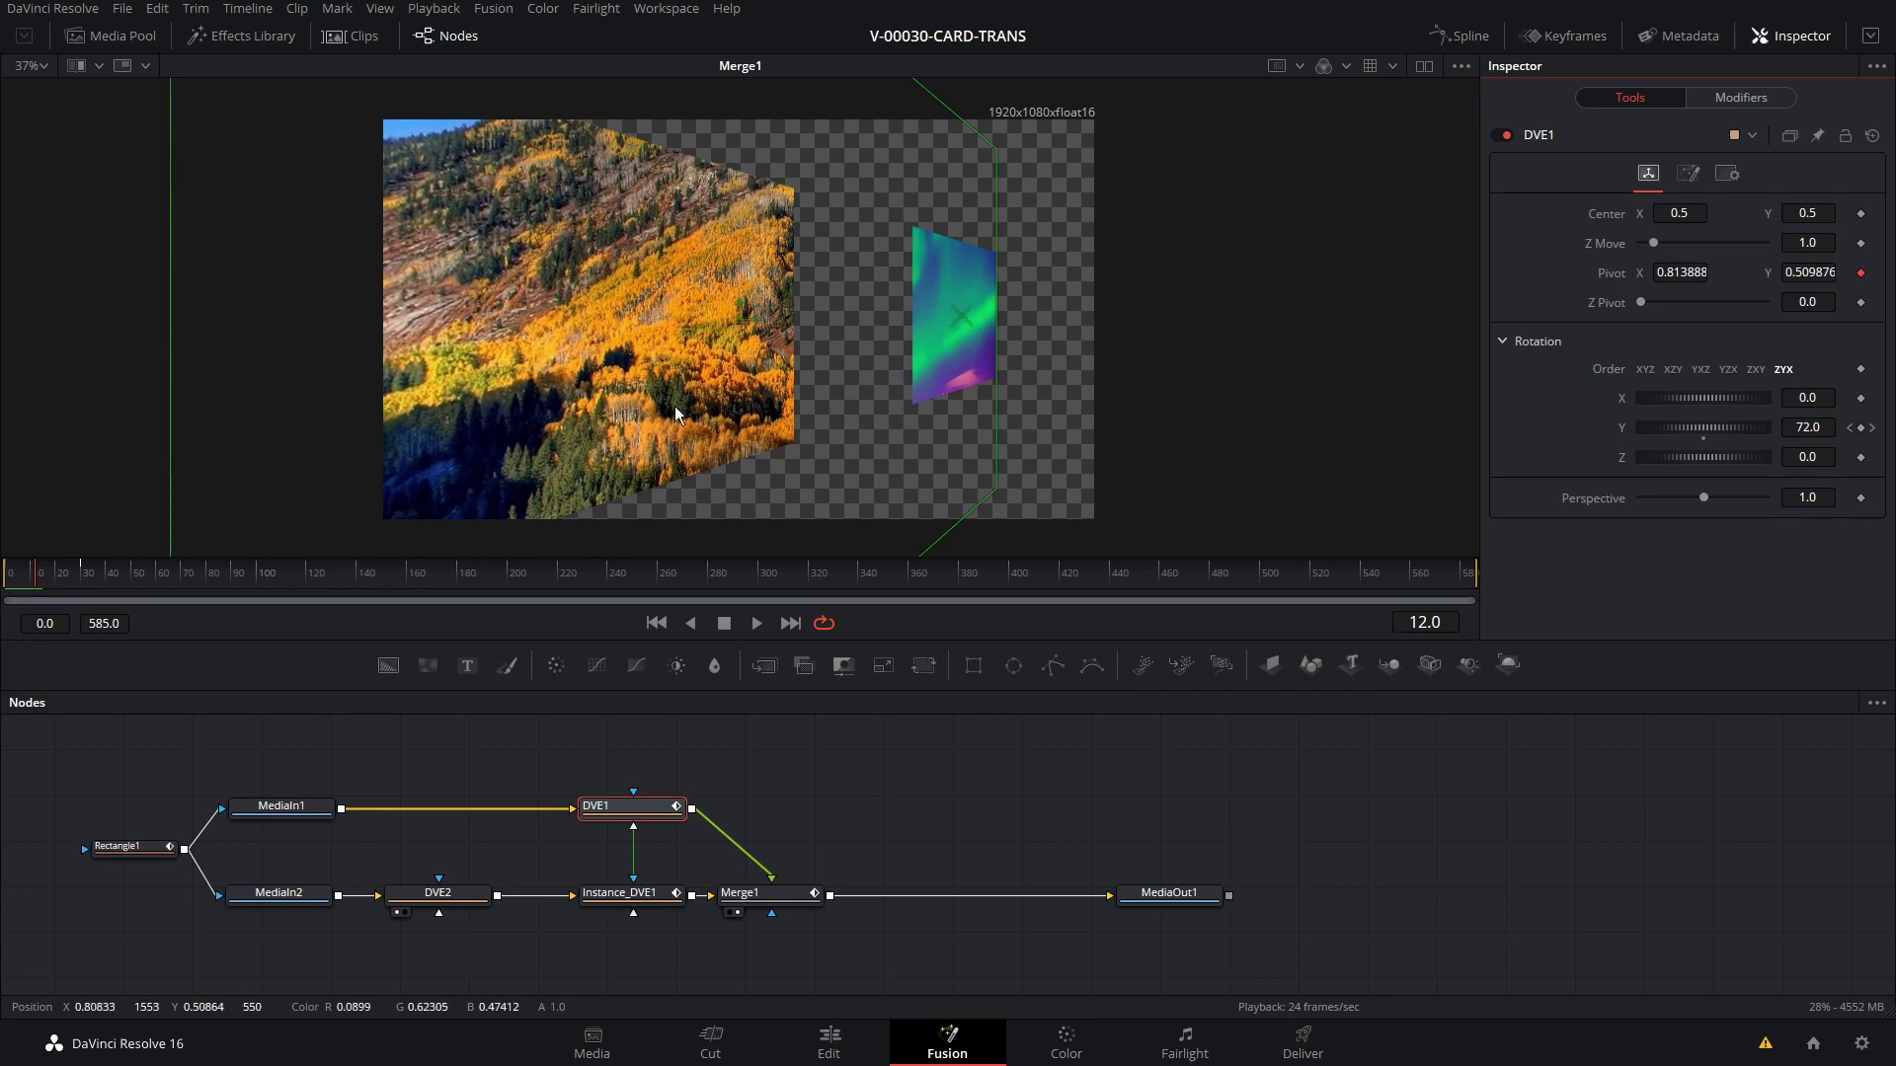
drag(57, 578, 8, 575)
Connect DVE2's Pivot parameter to Rectangle1's Center and play back the flip.
click(438, 894)
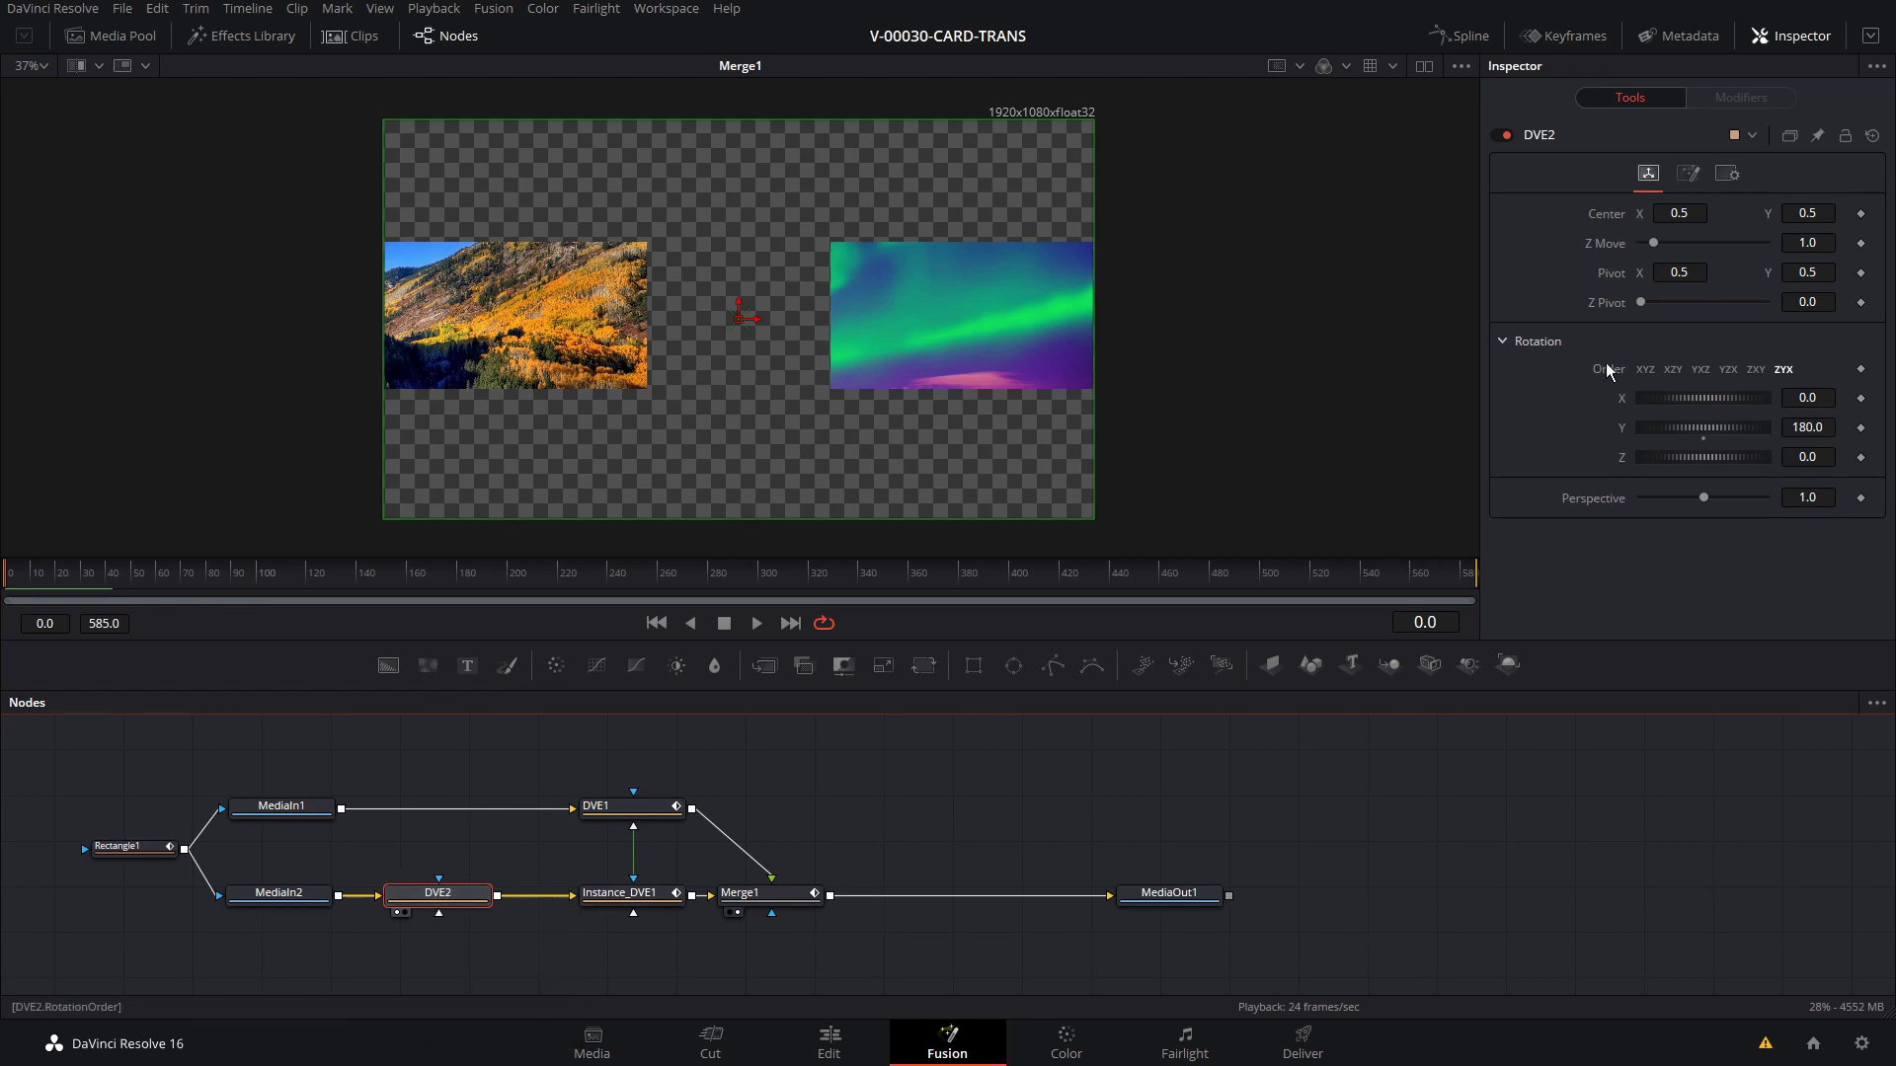
right_click(1613, 276)
mouse_move(1671, 385)
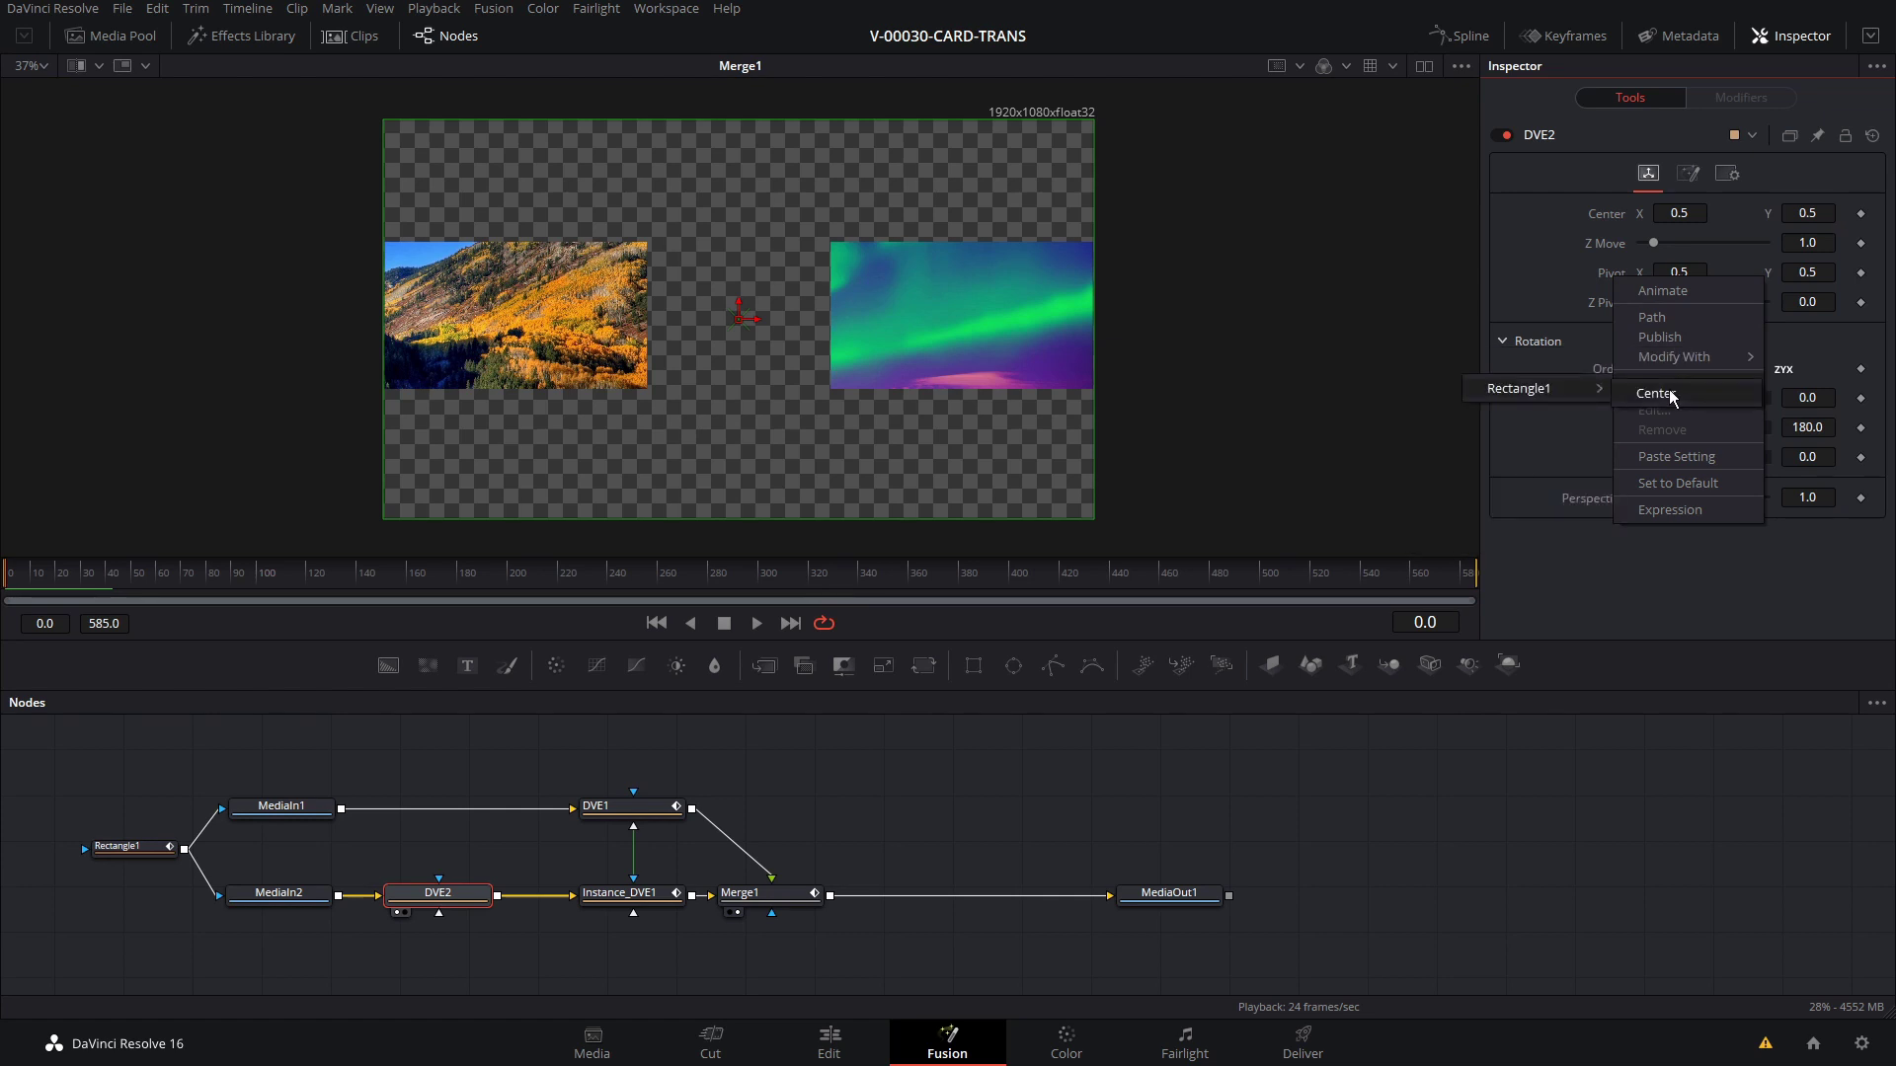
click(1566, 387)
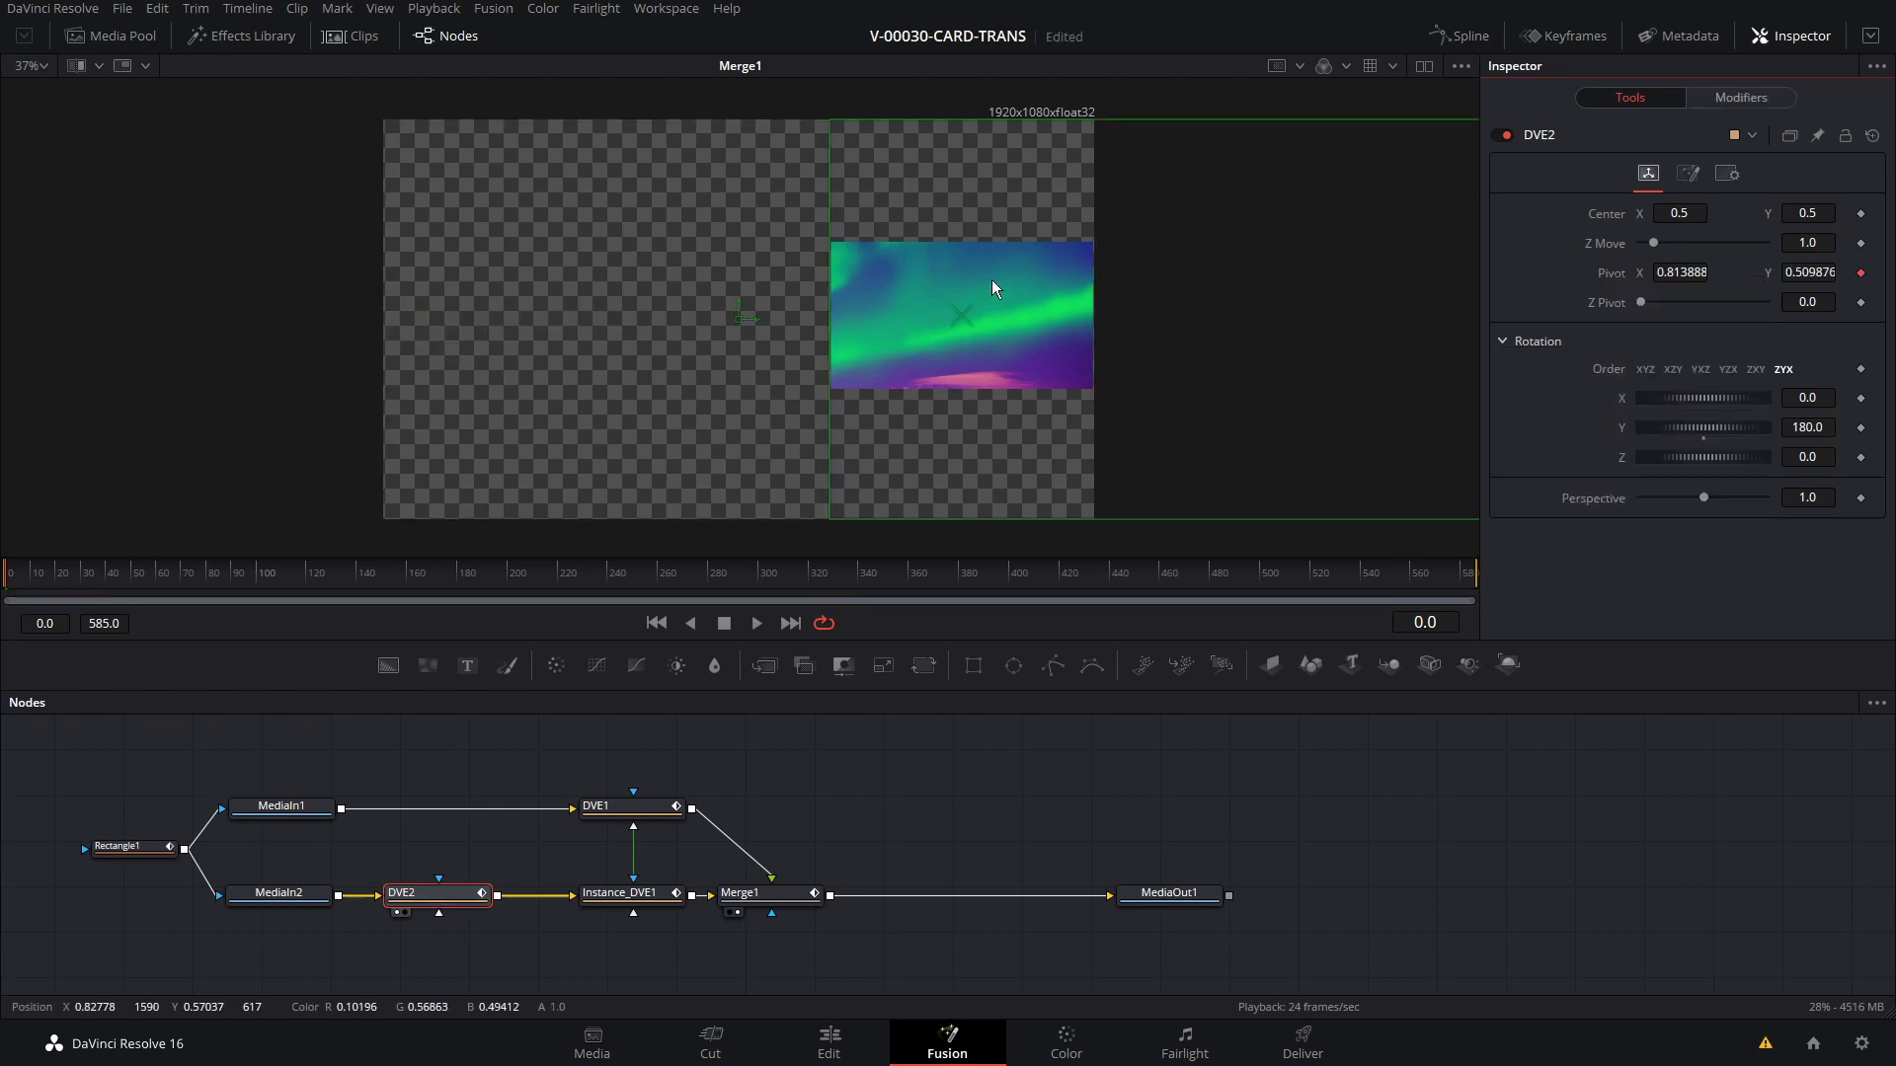
key(space)
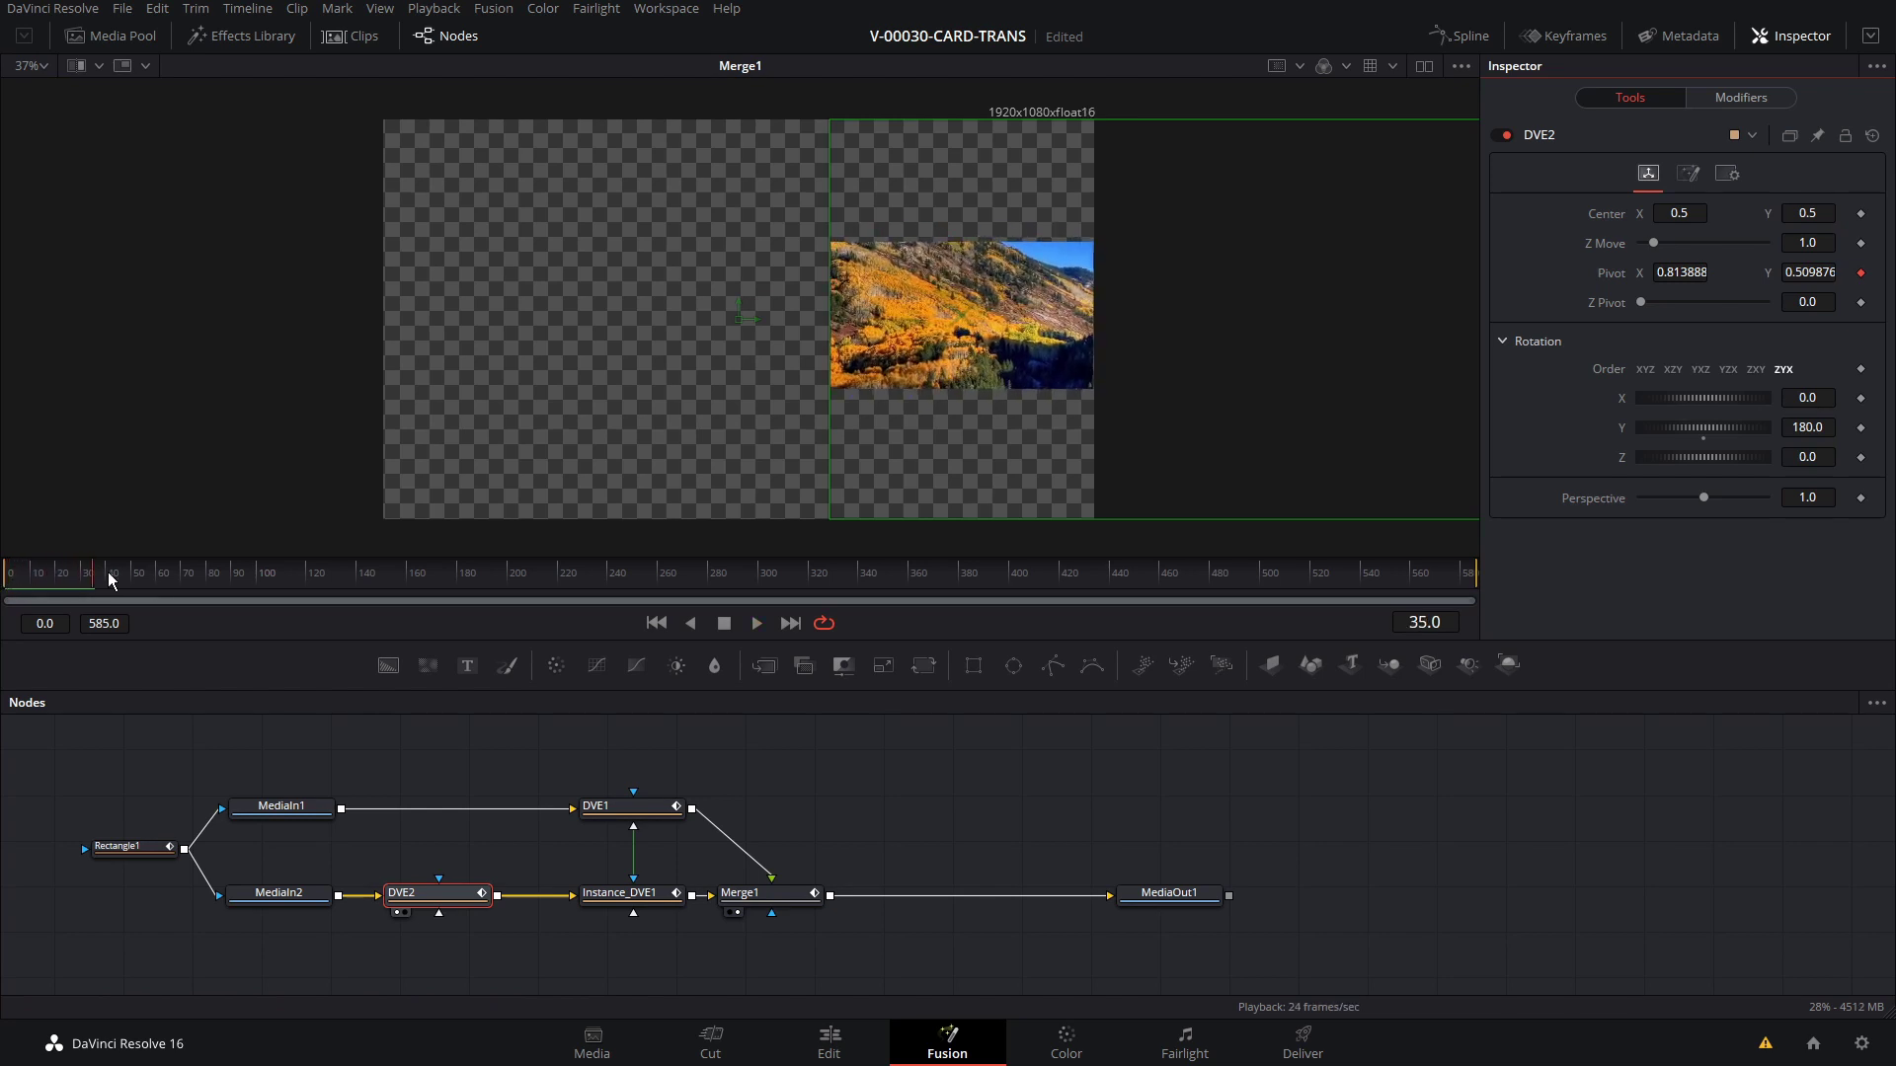
key(space)
Move Rectangle1's center to about X 0.30, Y 0.33 and to about X 0.51, Y 0.83, playing back the flip at each position.
click(128, 846)
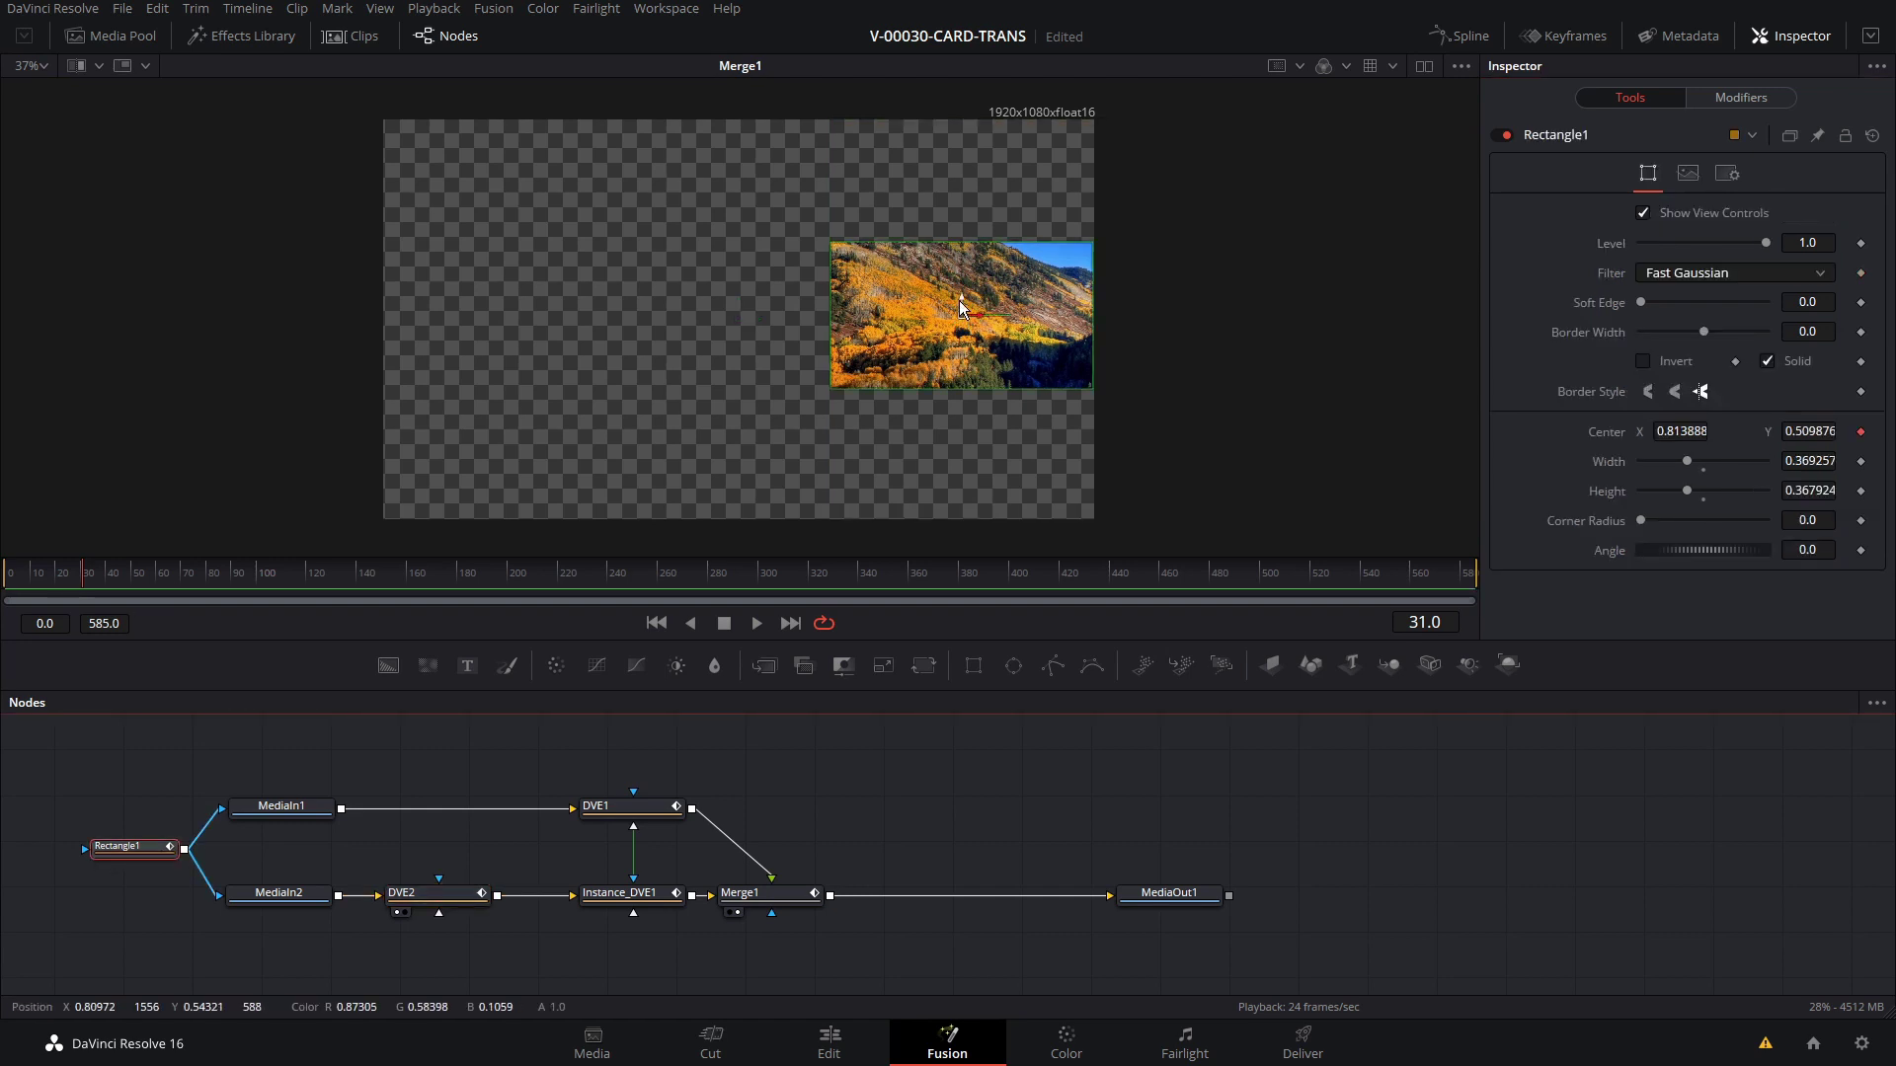
drag(961, 290, 596, 389)
key(space)
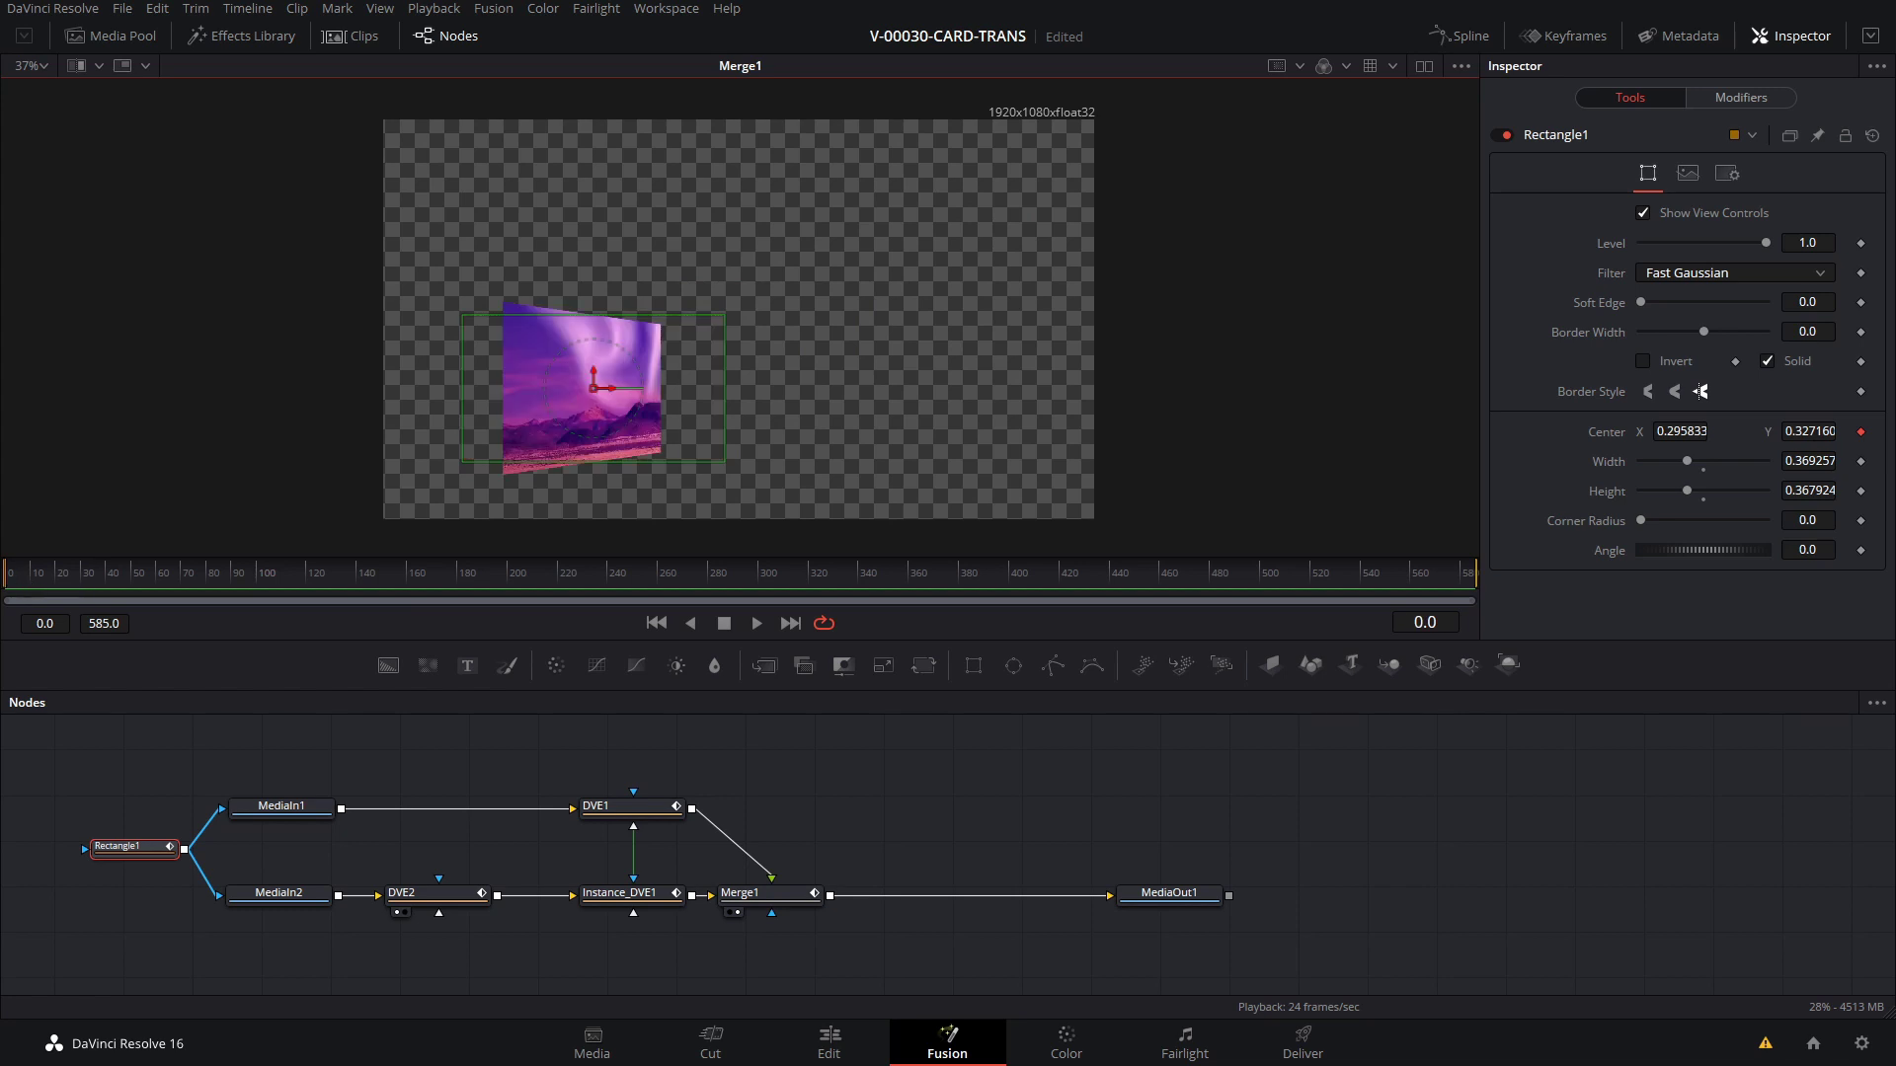
key(space)
drag(568, 380, 726, 180)
key(Home)
key(space)
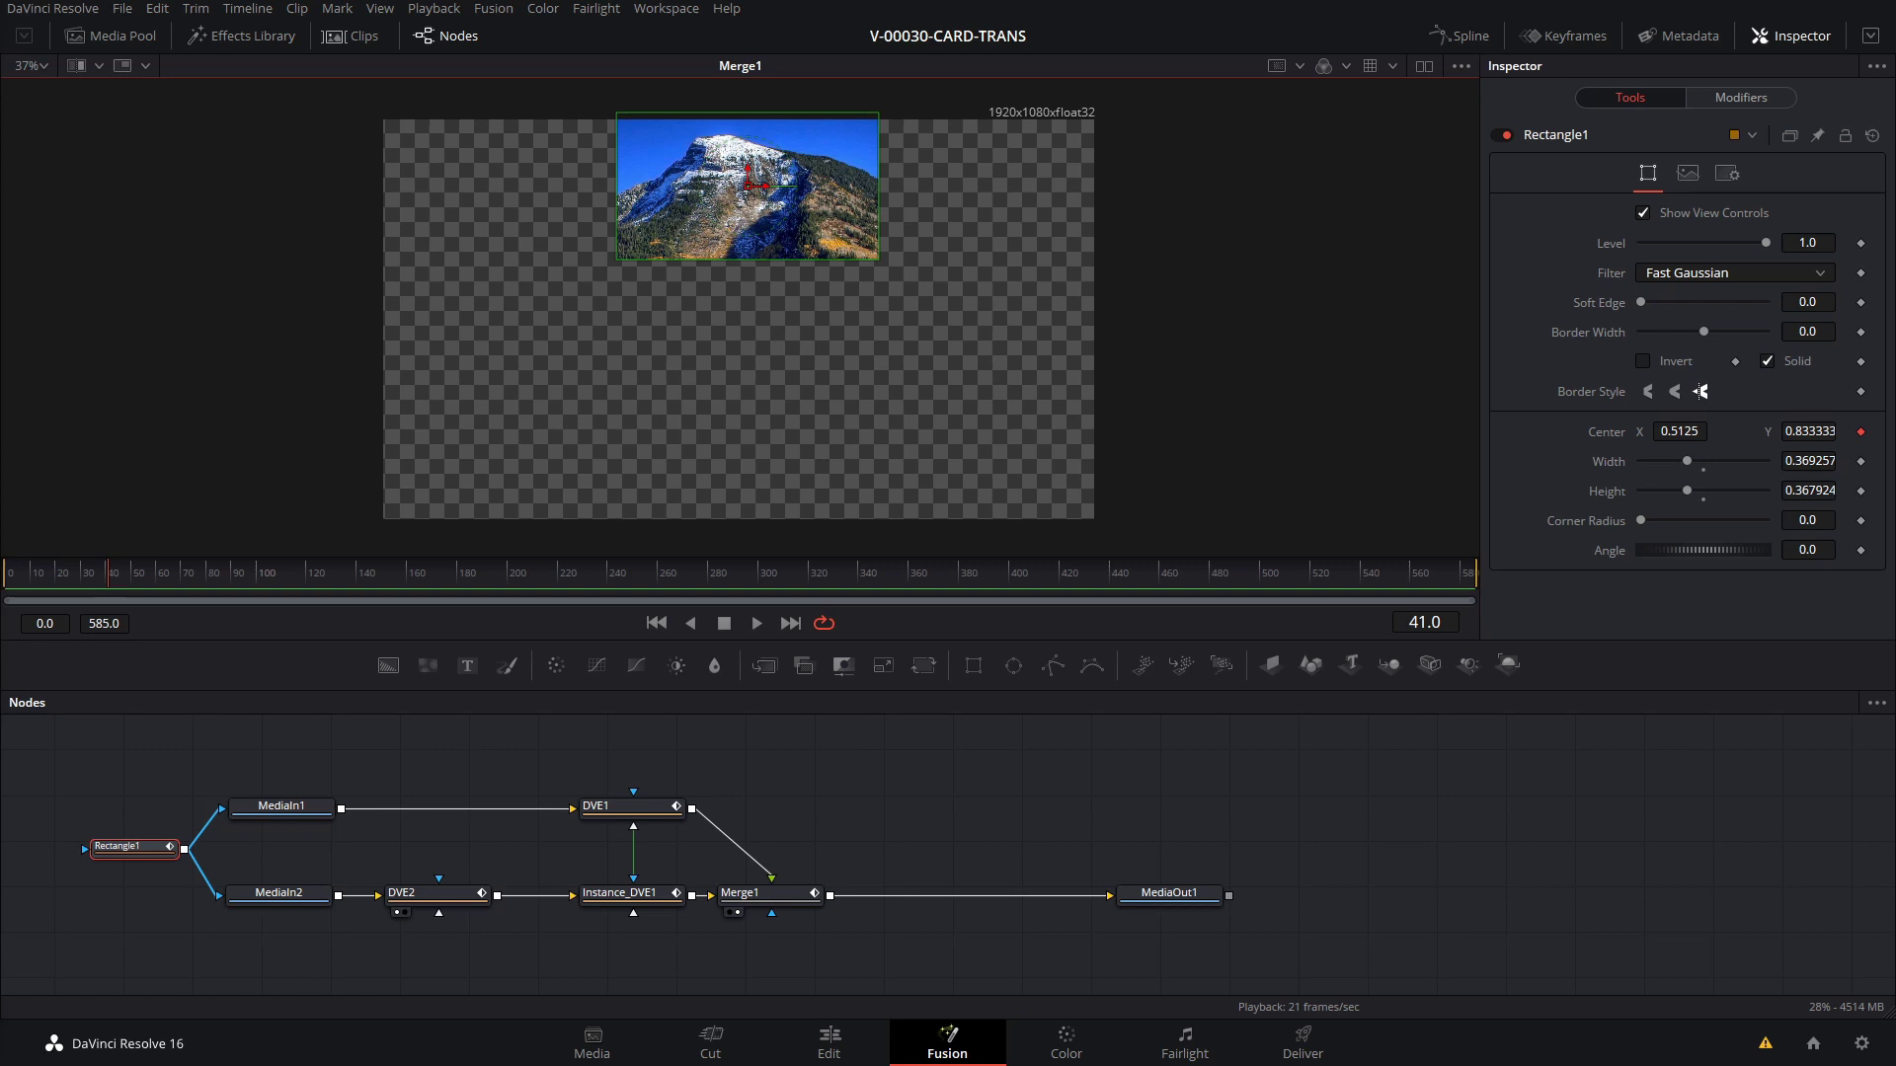
Enlarge the node area, disconnect Rectangle1 from MediaIn1 and MediaIn2, and place it below the node chains.
scroll(433, 741, left, 5)
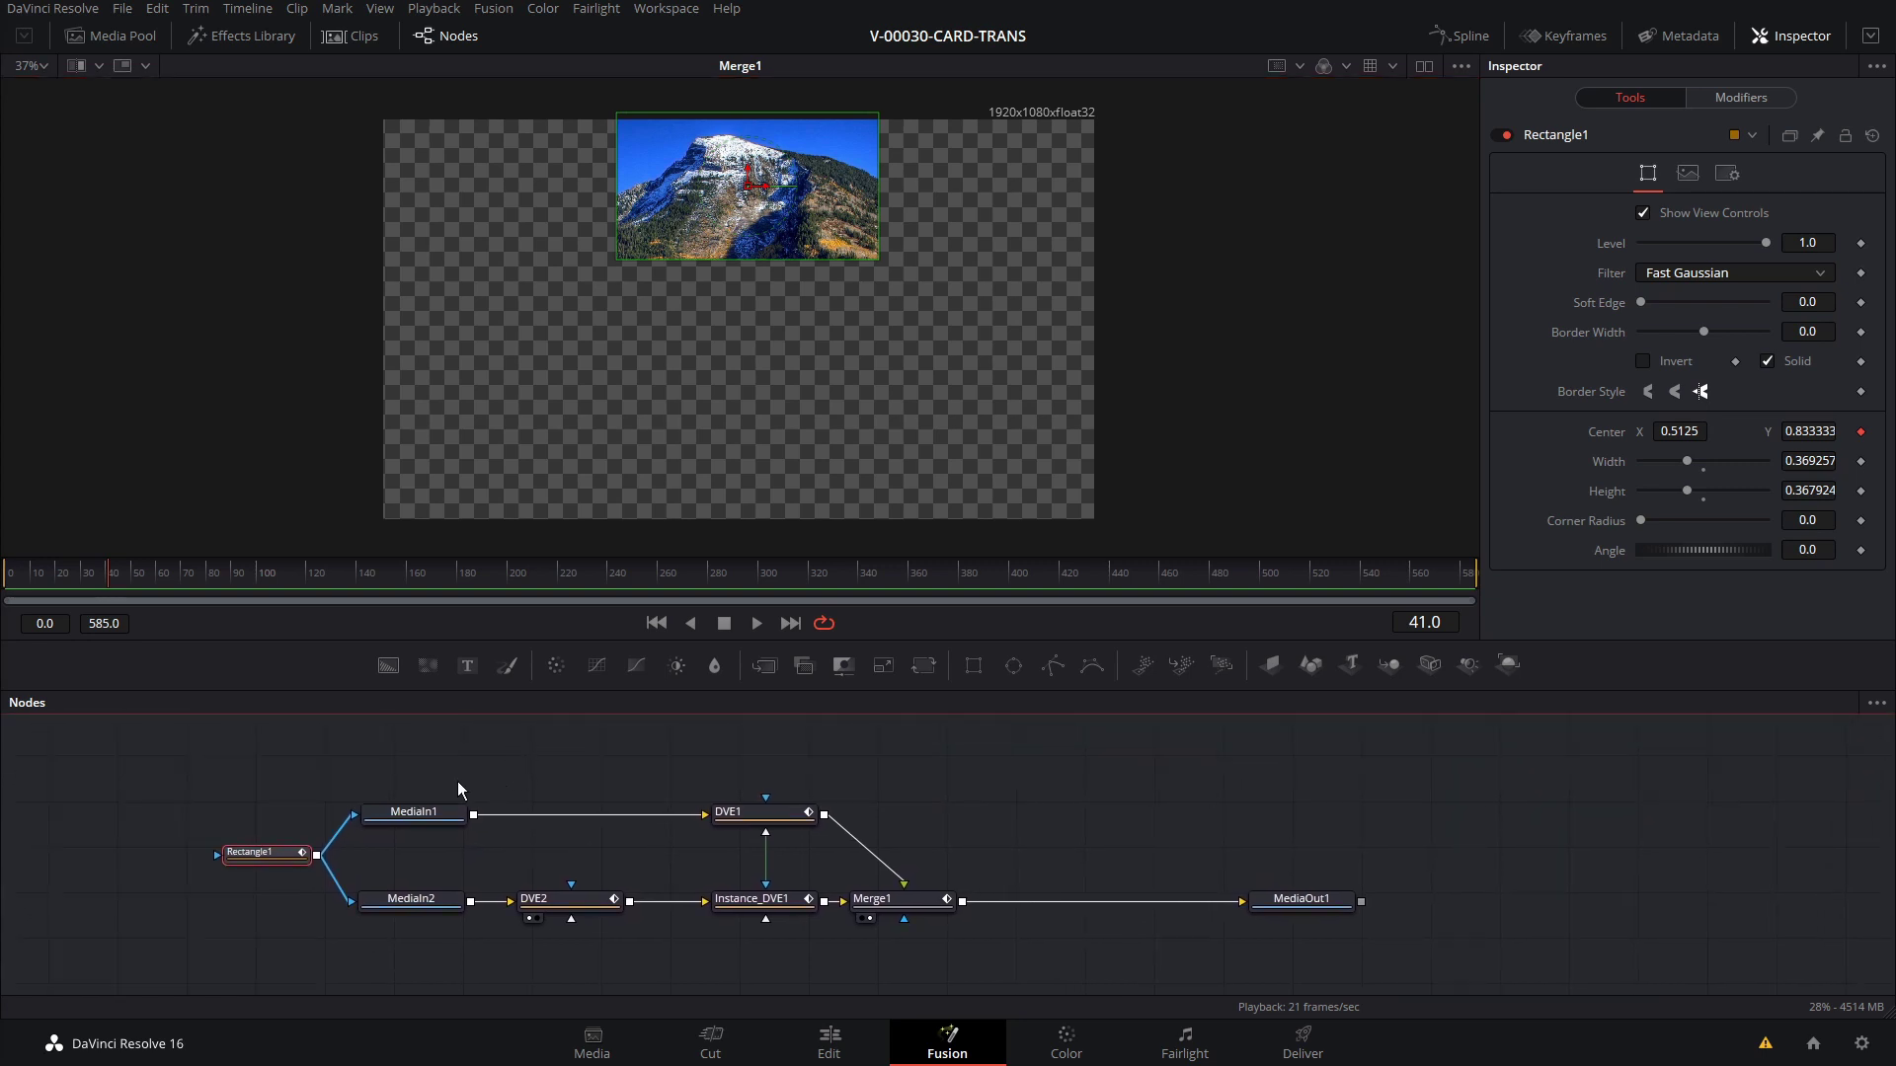
drag(372, 791, 426, 768)
drag(451, 639, 450, 484)
drag(341, 677, 255, 677)
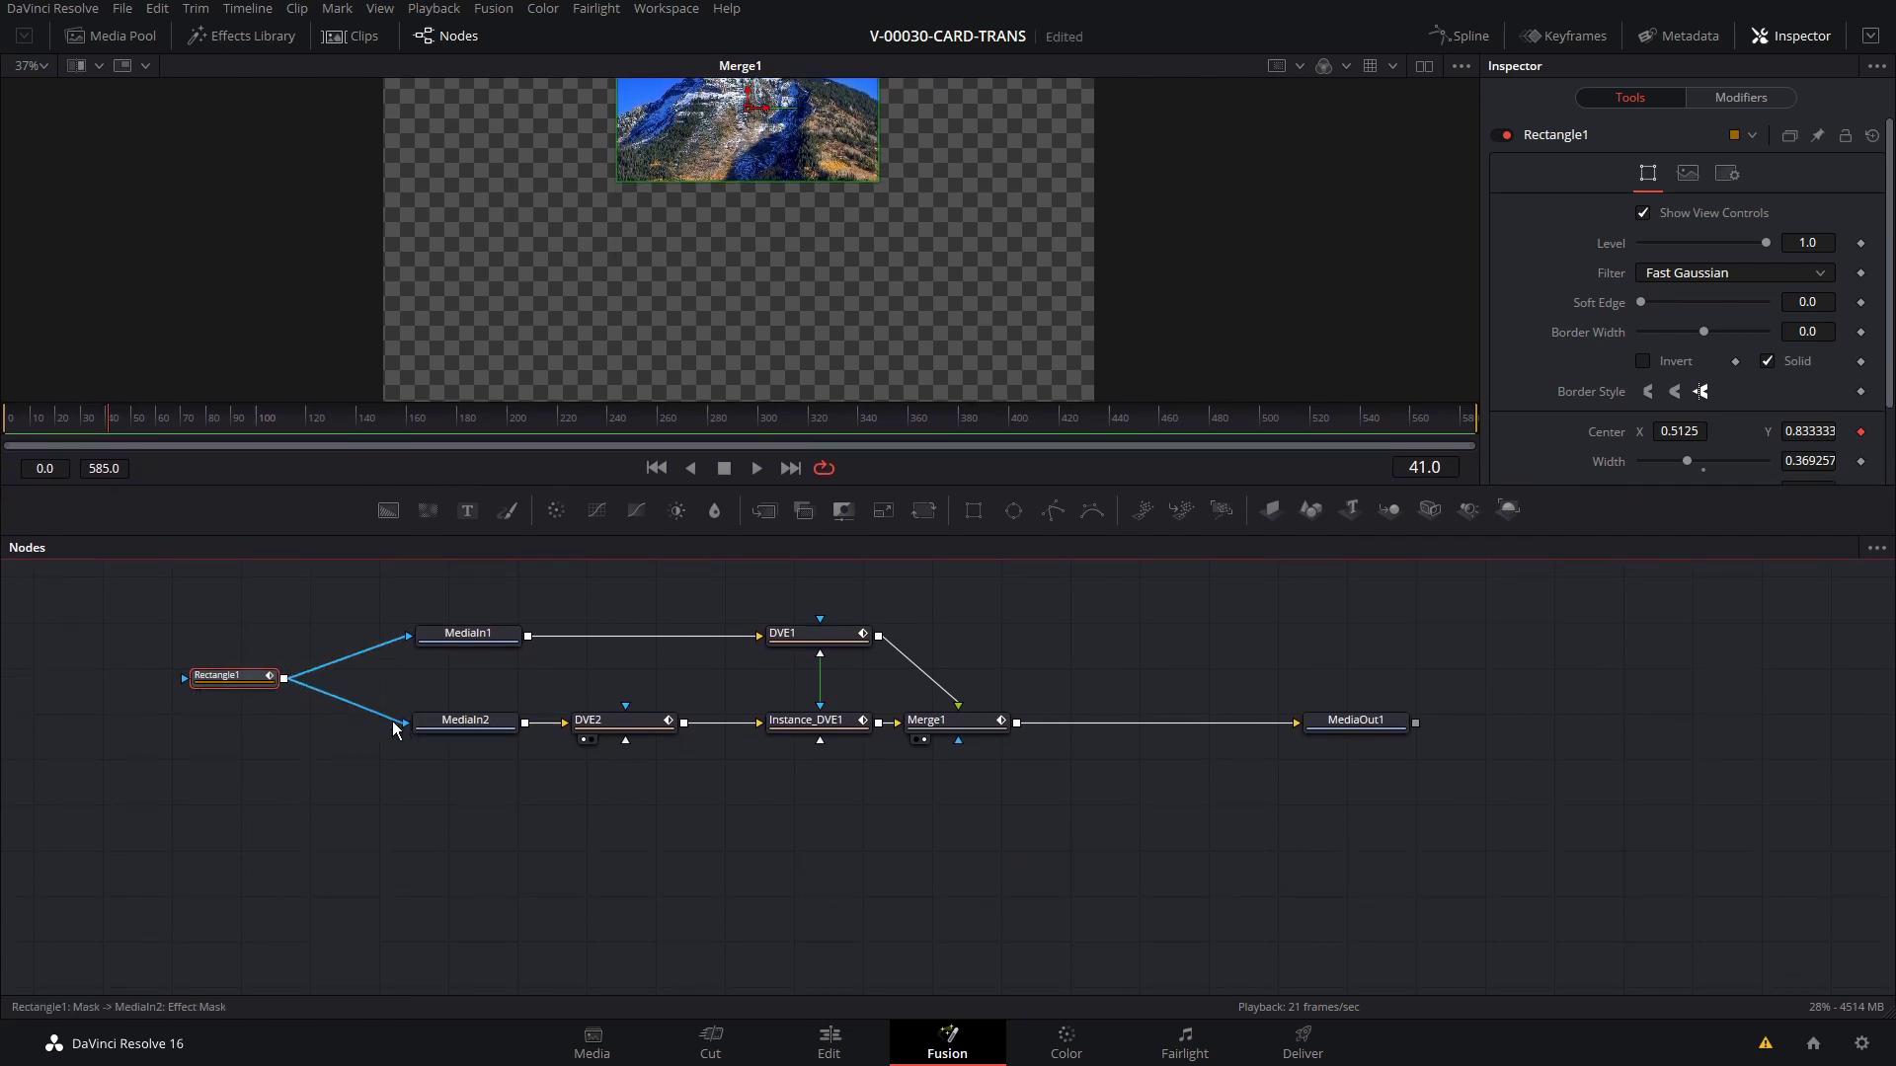
drag(407, 721, 325, 709)
drag(408, 636, 269, 675)
drag(390, 754, 638, 822)
Move MediaIn1 and MediaIn2 together away from the DVE nodes to make room in both branches.
click(452, 640)
ctrl+click(477, 727)
drag(478, 726, 183, 728)
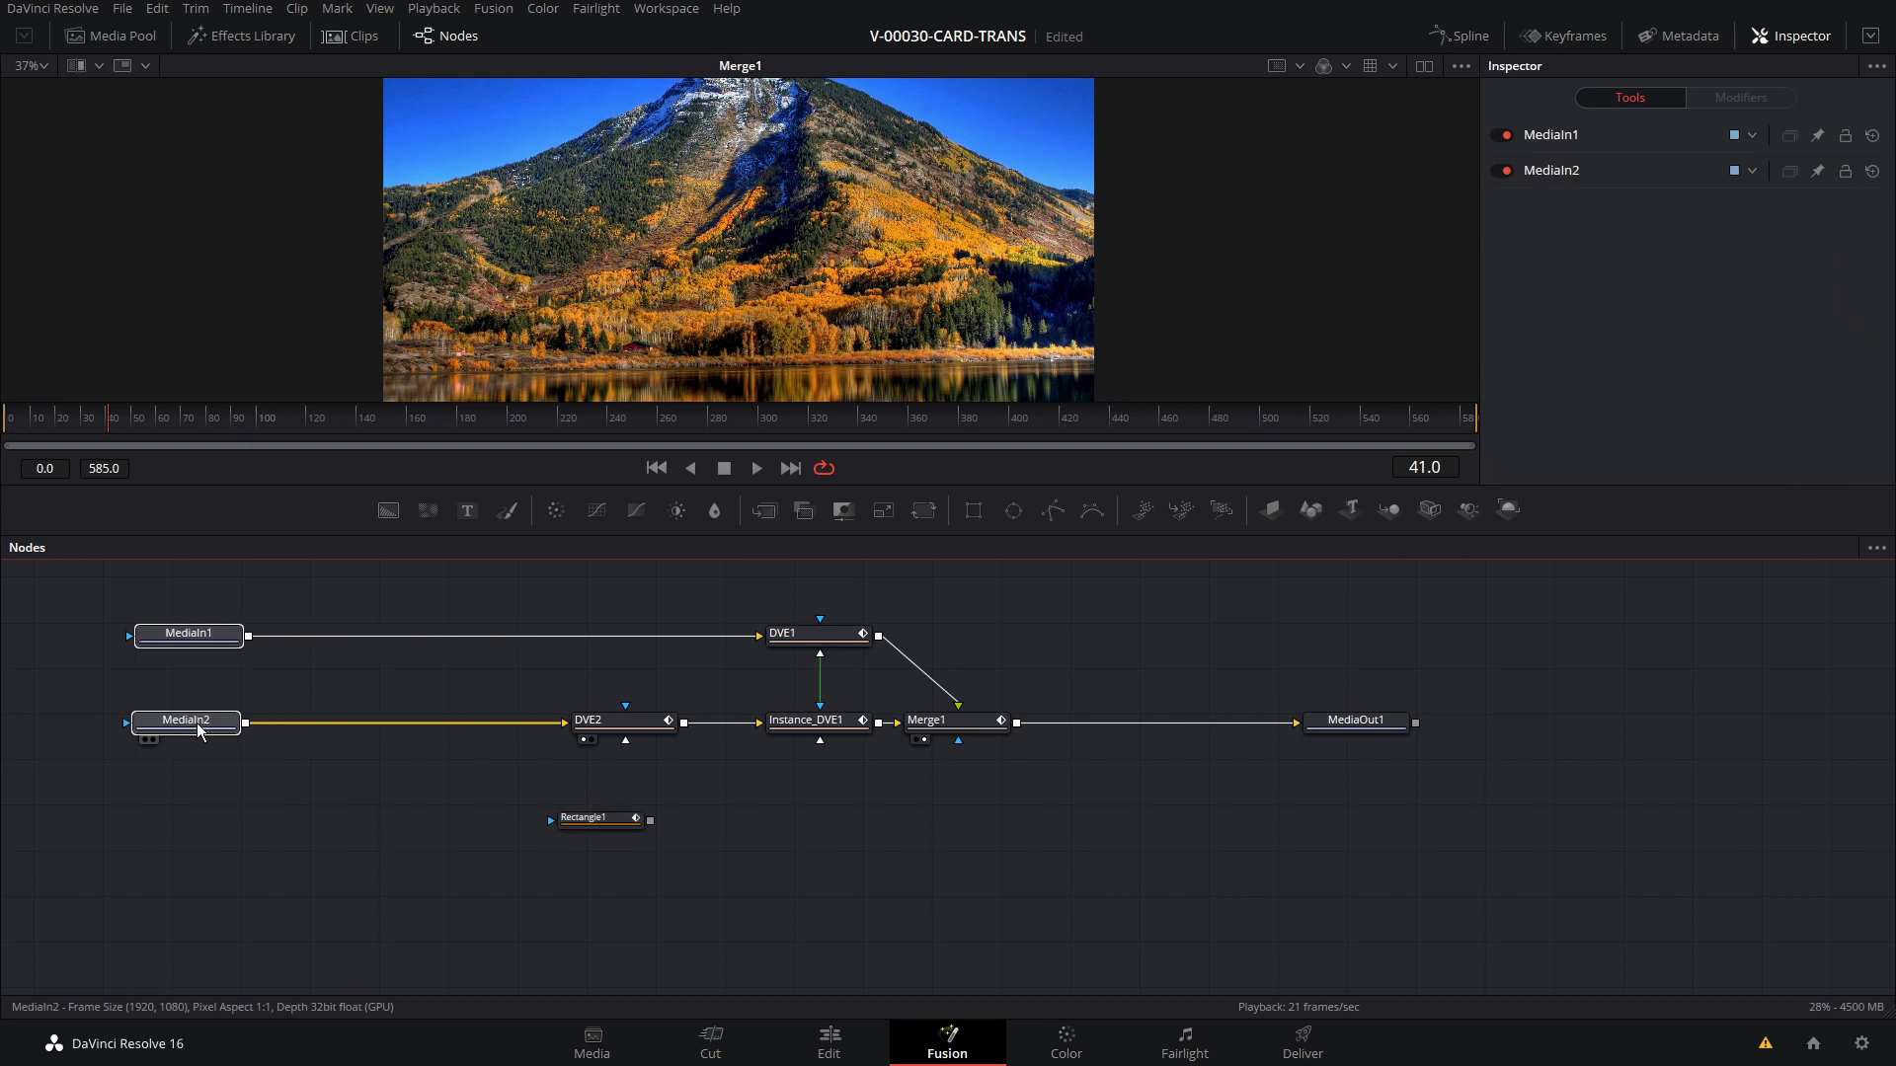
click(182, 727)
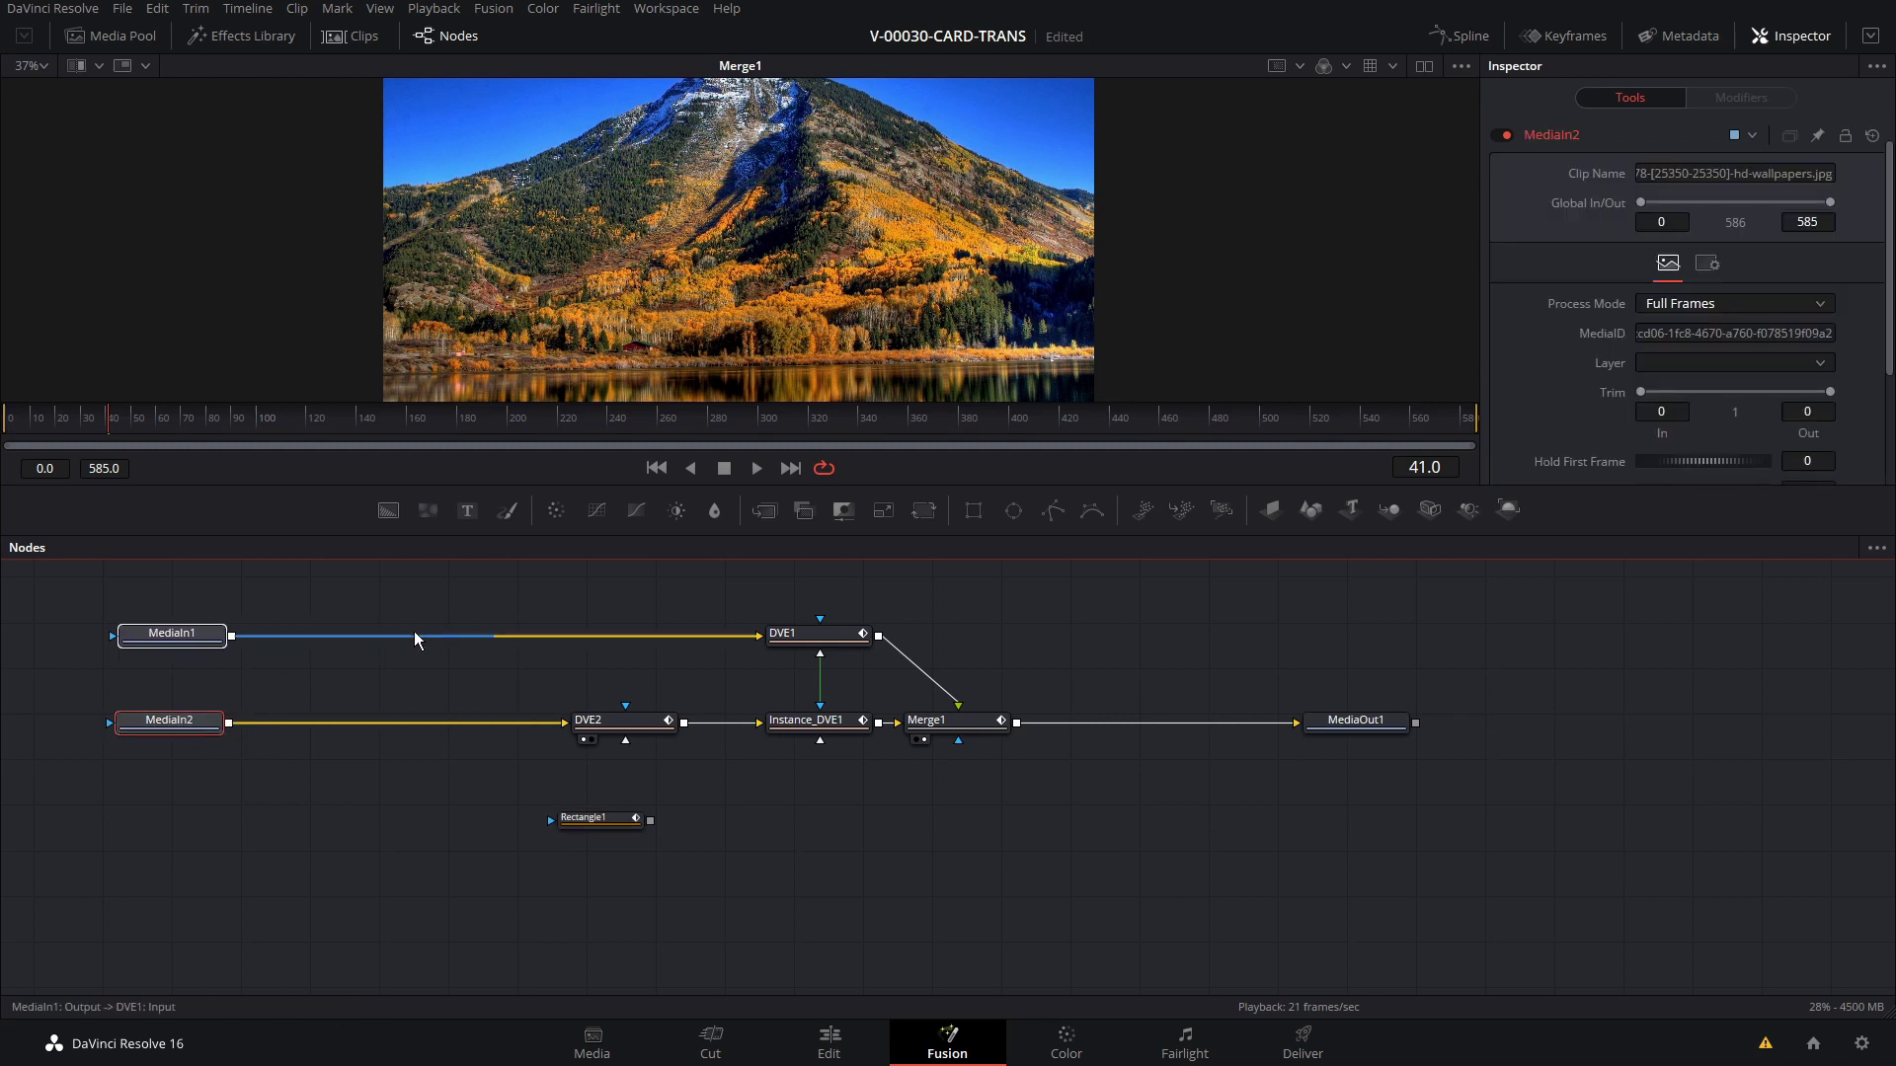
Insert a Transform node after each of MediaIn1 and MediaIn2 and align the two vertically.
click(191, 640)
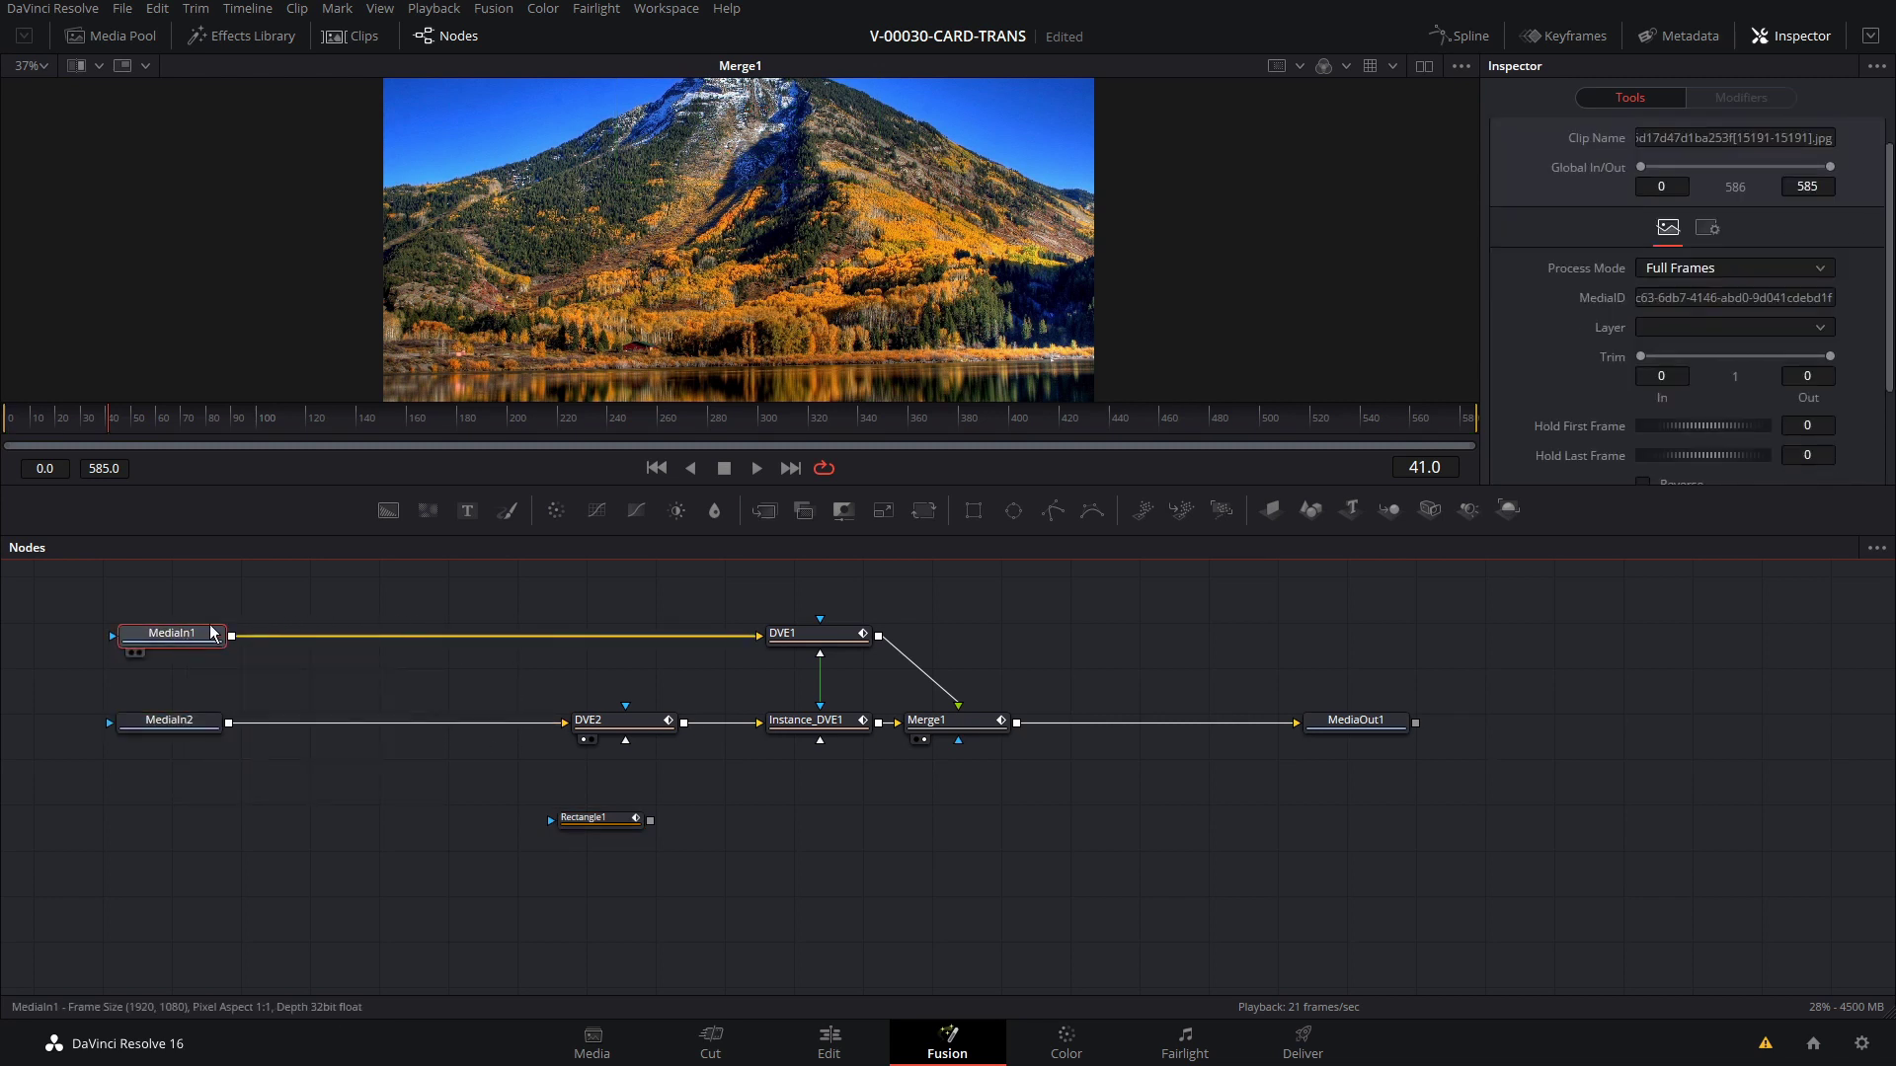
click(926, 513)
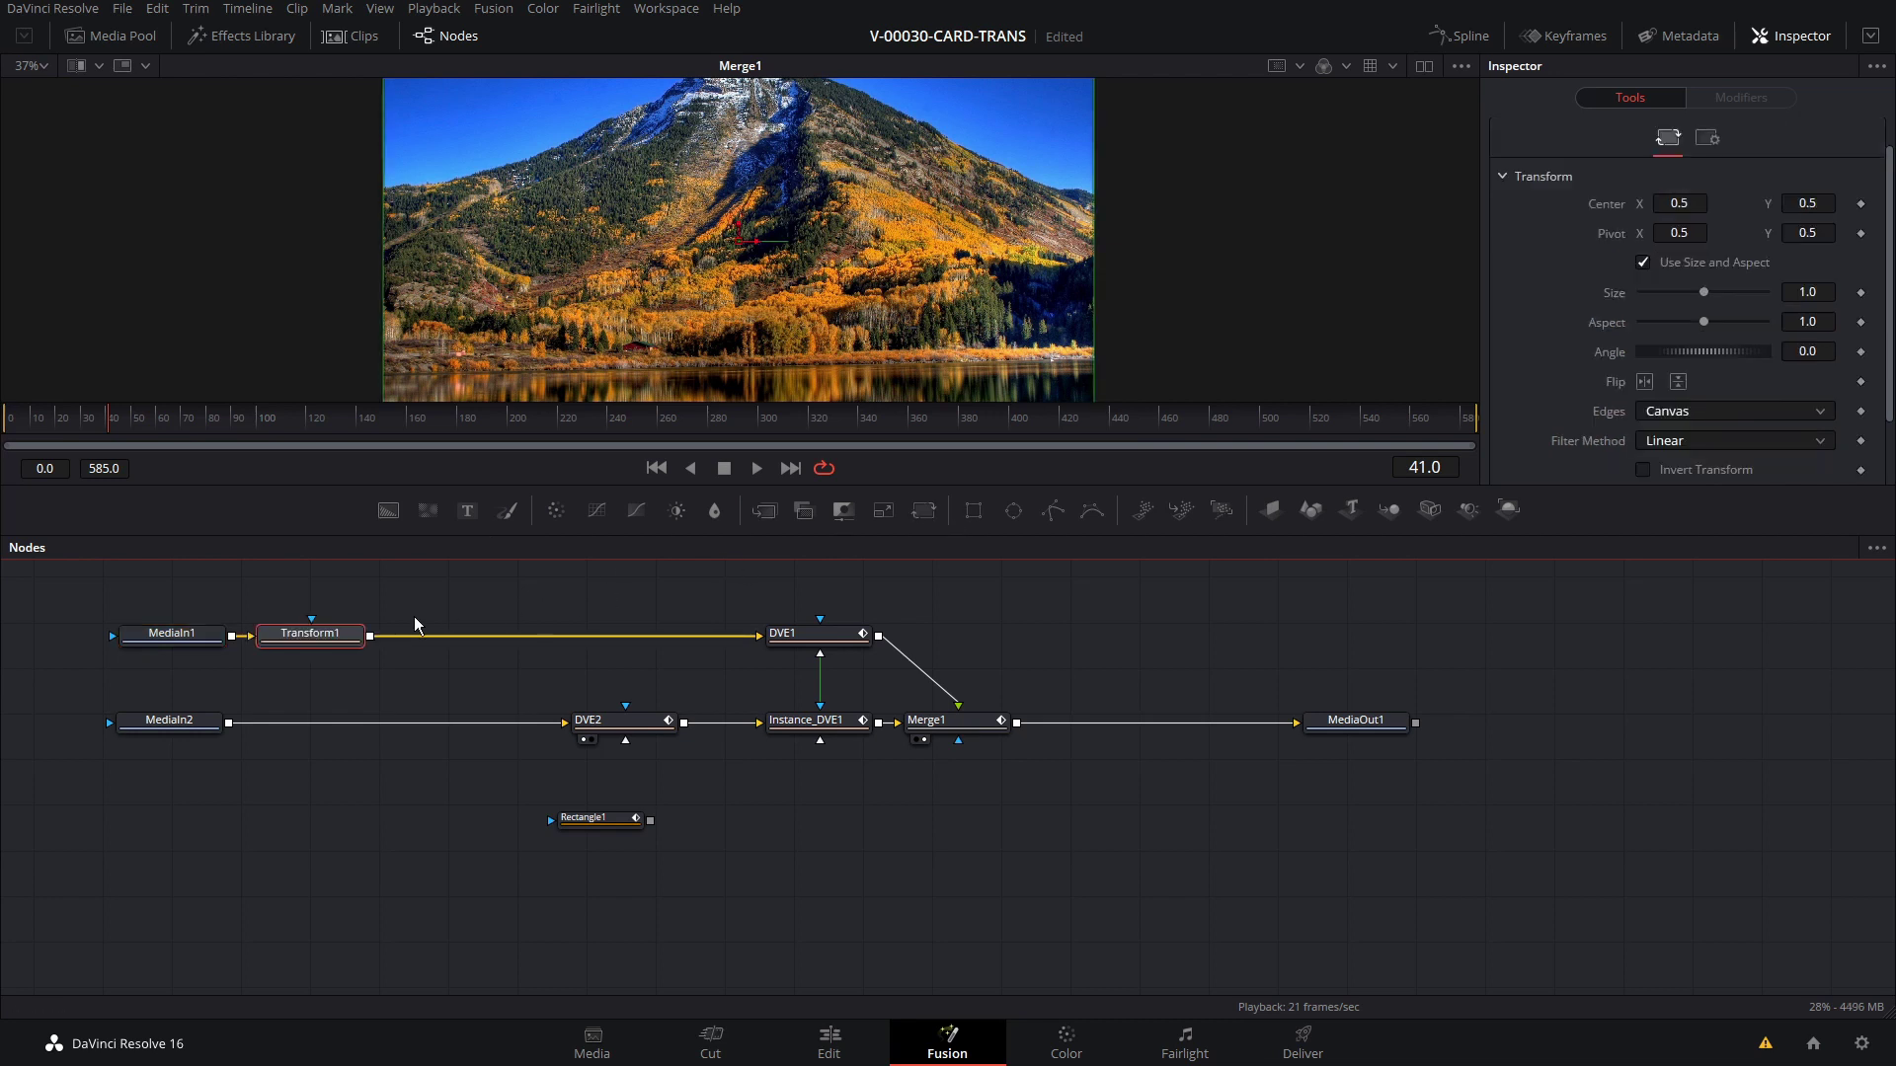
click(170, 725)
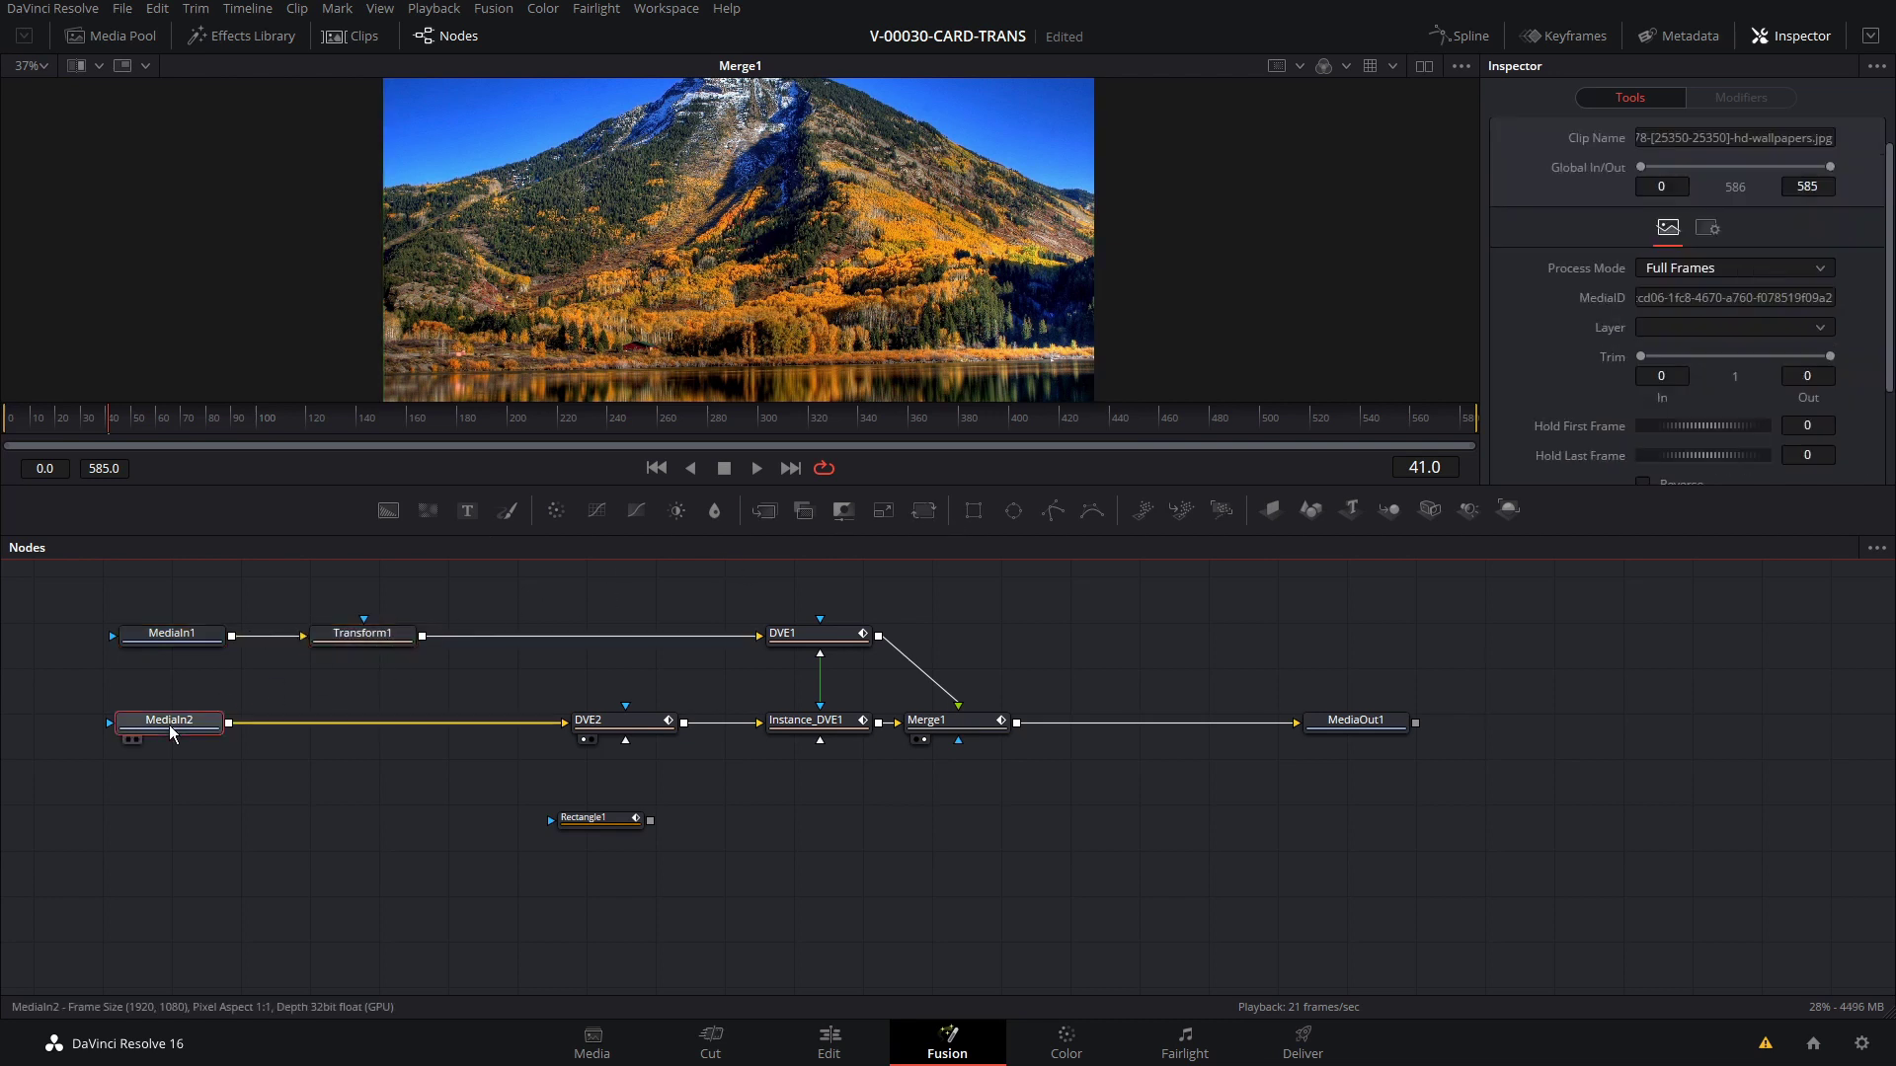
click(871, 518)
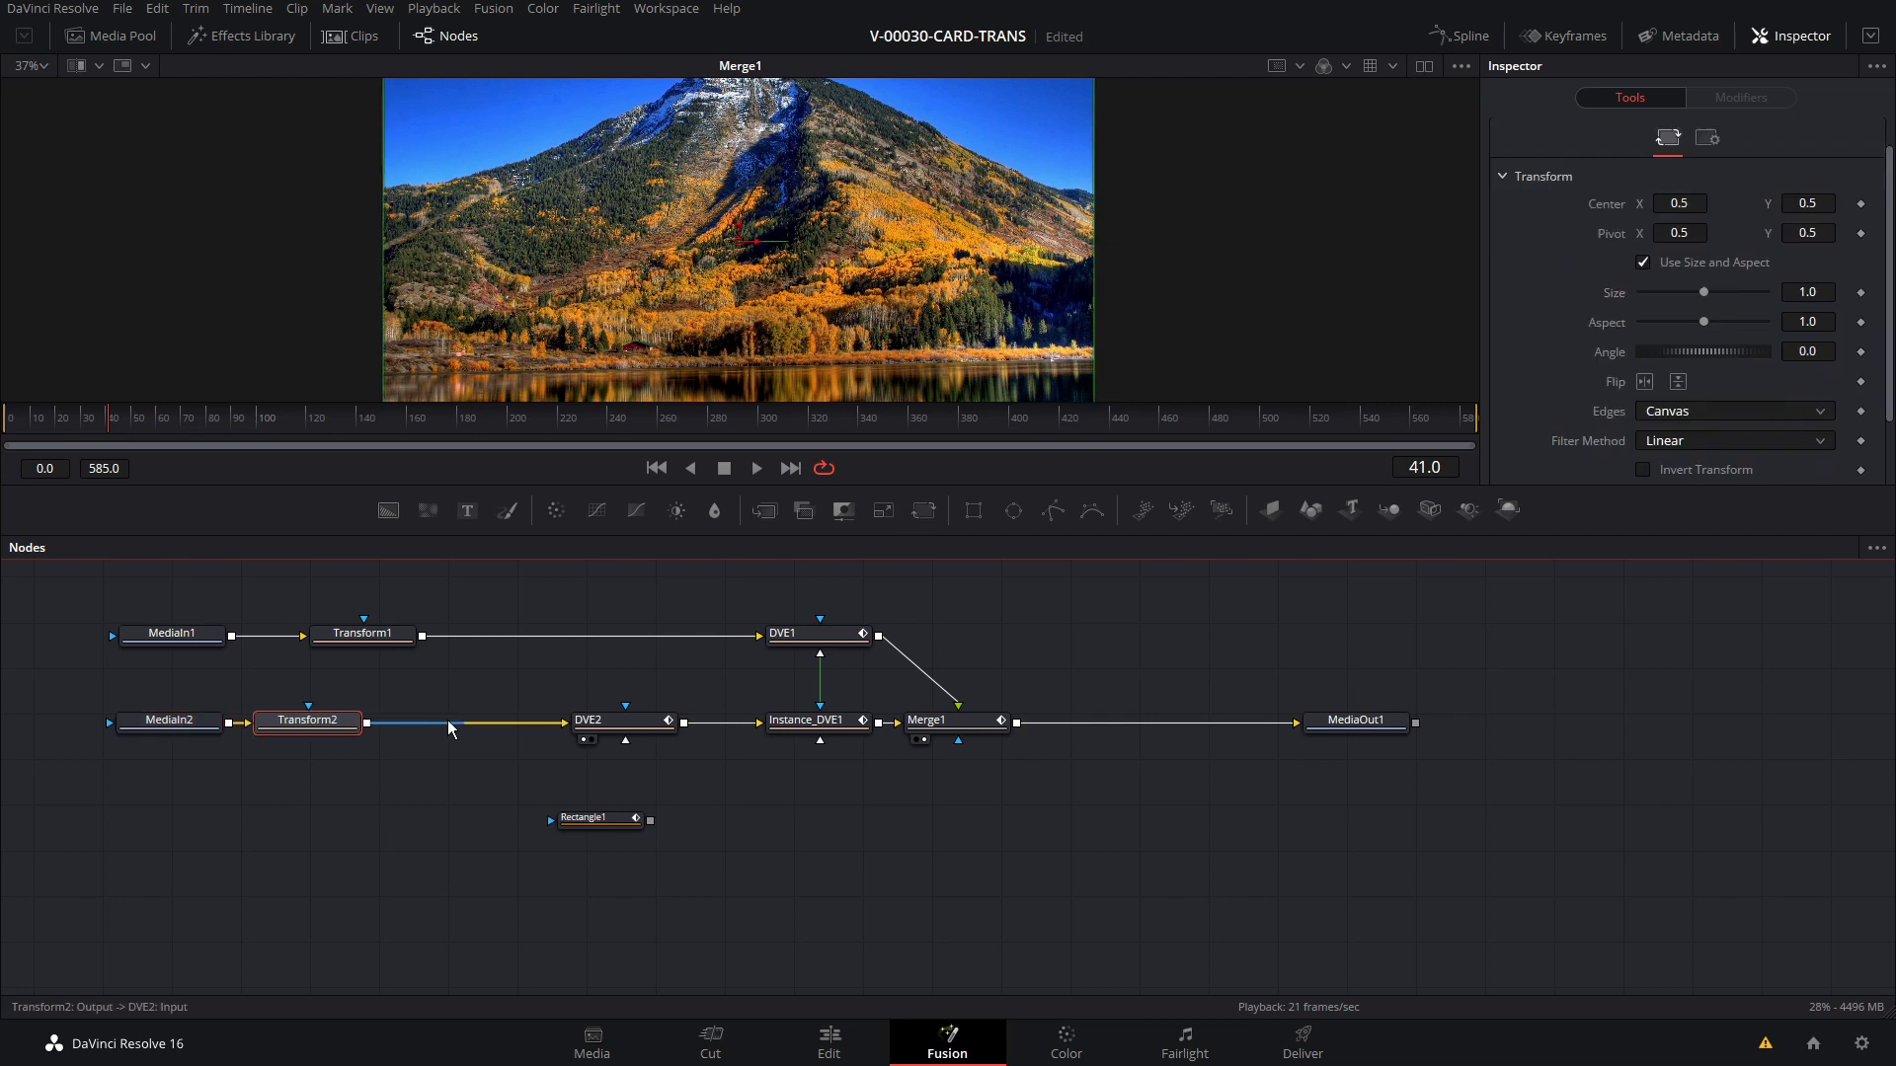
drag(335, 725, 392, 726)
drag(375, 642, 361, 644)
drag(367, 726, 355, 726)
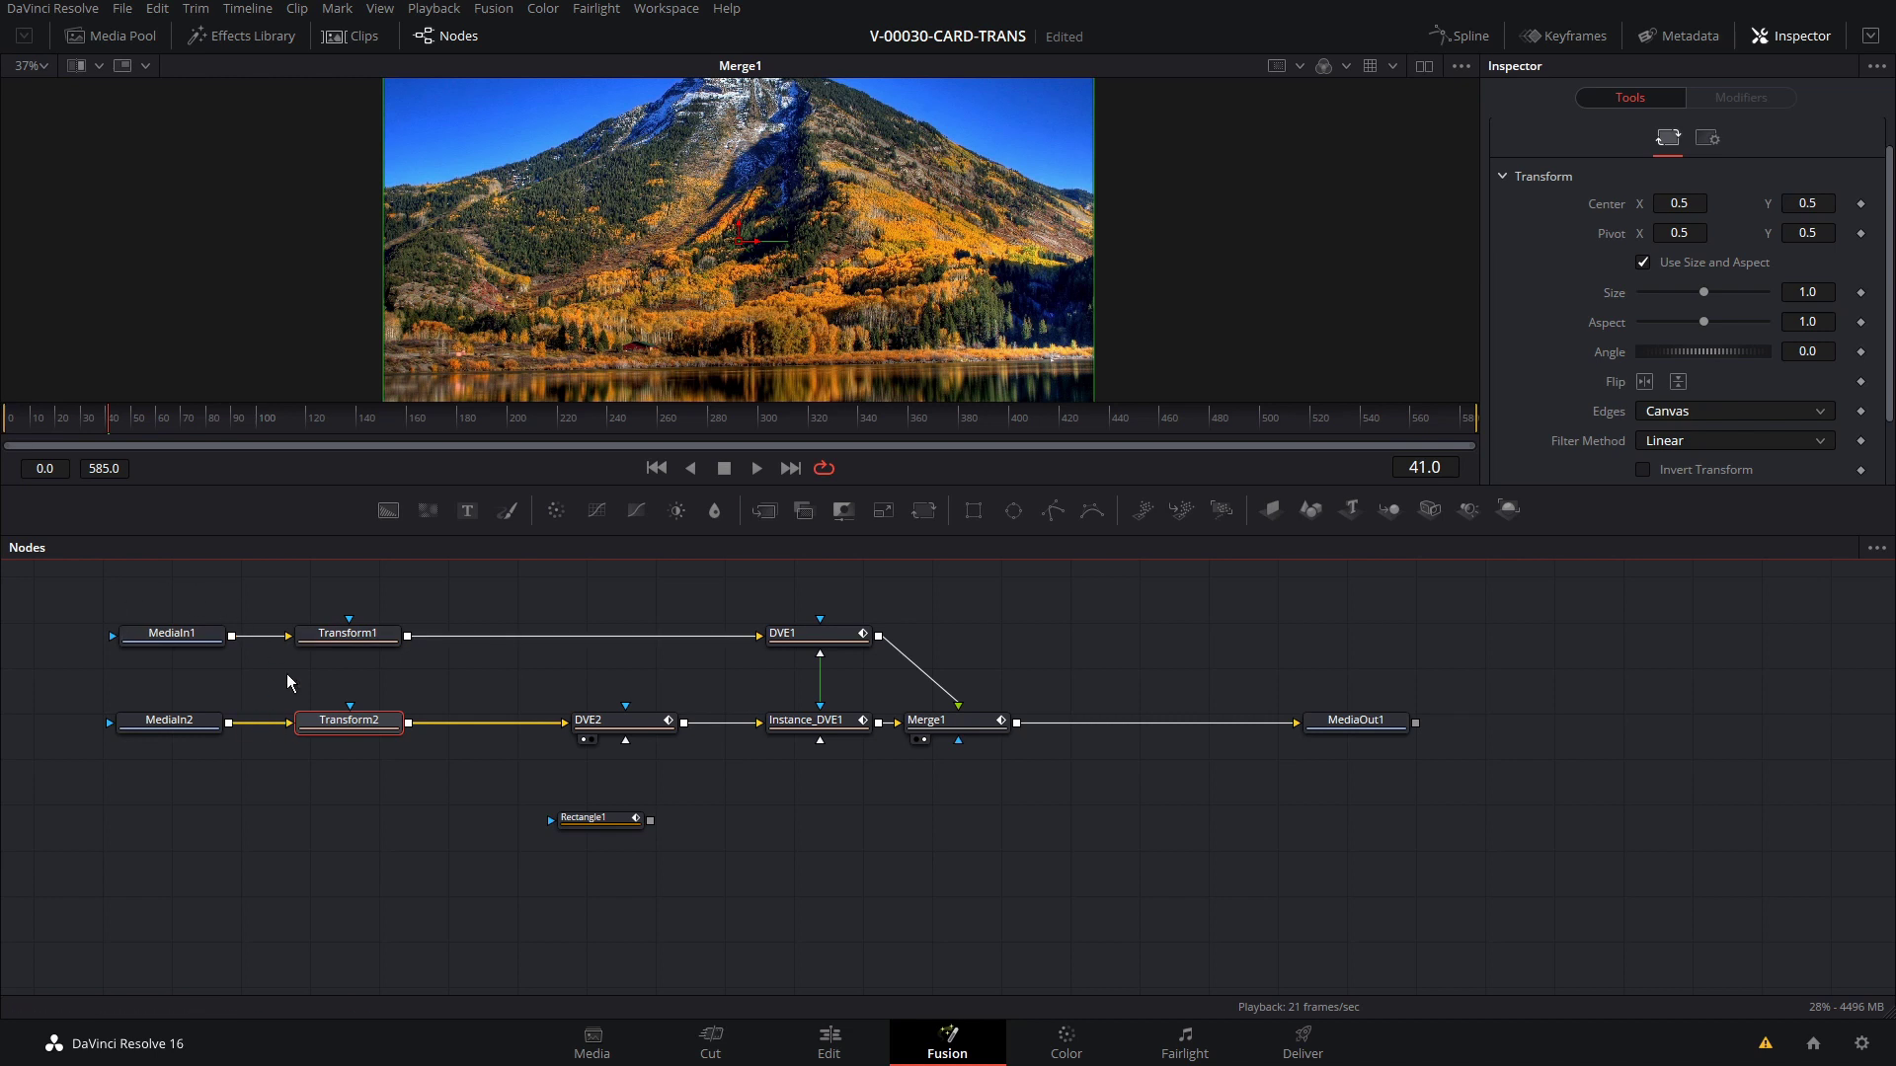
Bring Rectangle1 closer to the Transform nodes and insert a MatteControl node after Transform1.
scroll(761, 846, up, 3)
drag(592, 871, 448, 886)
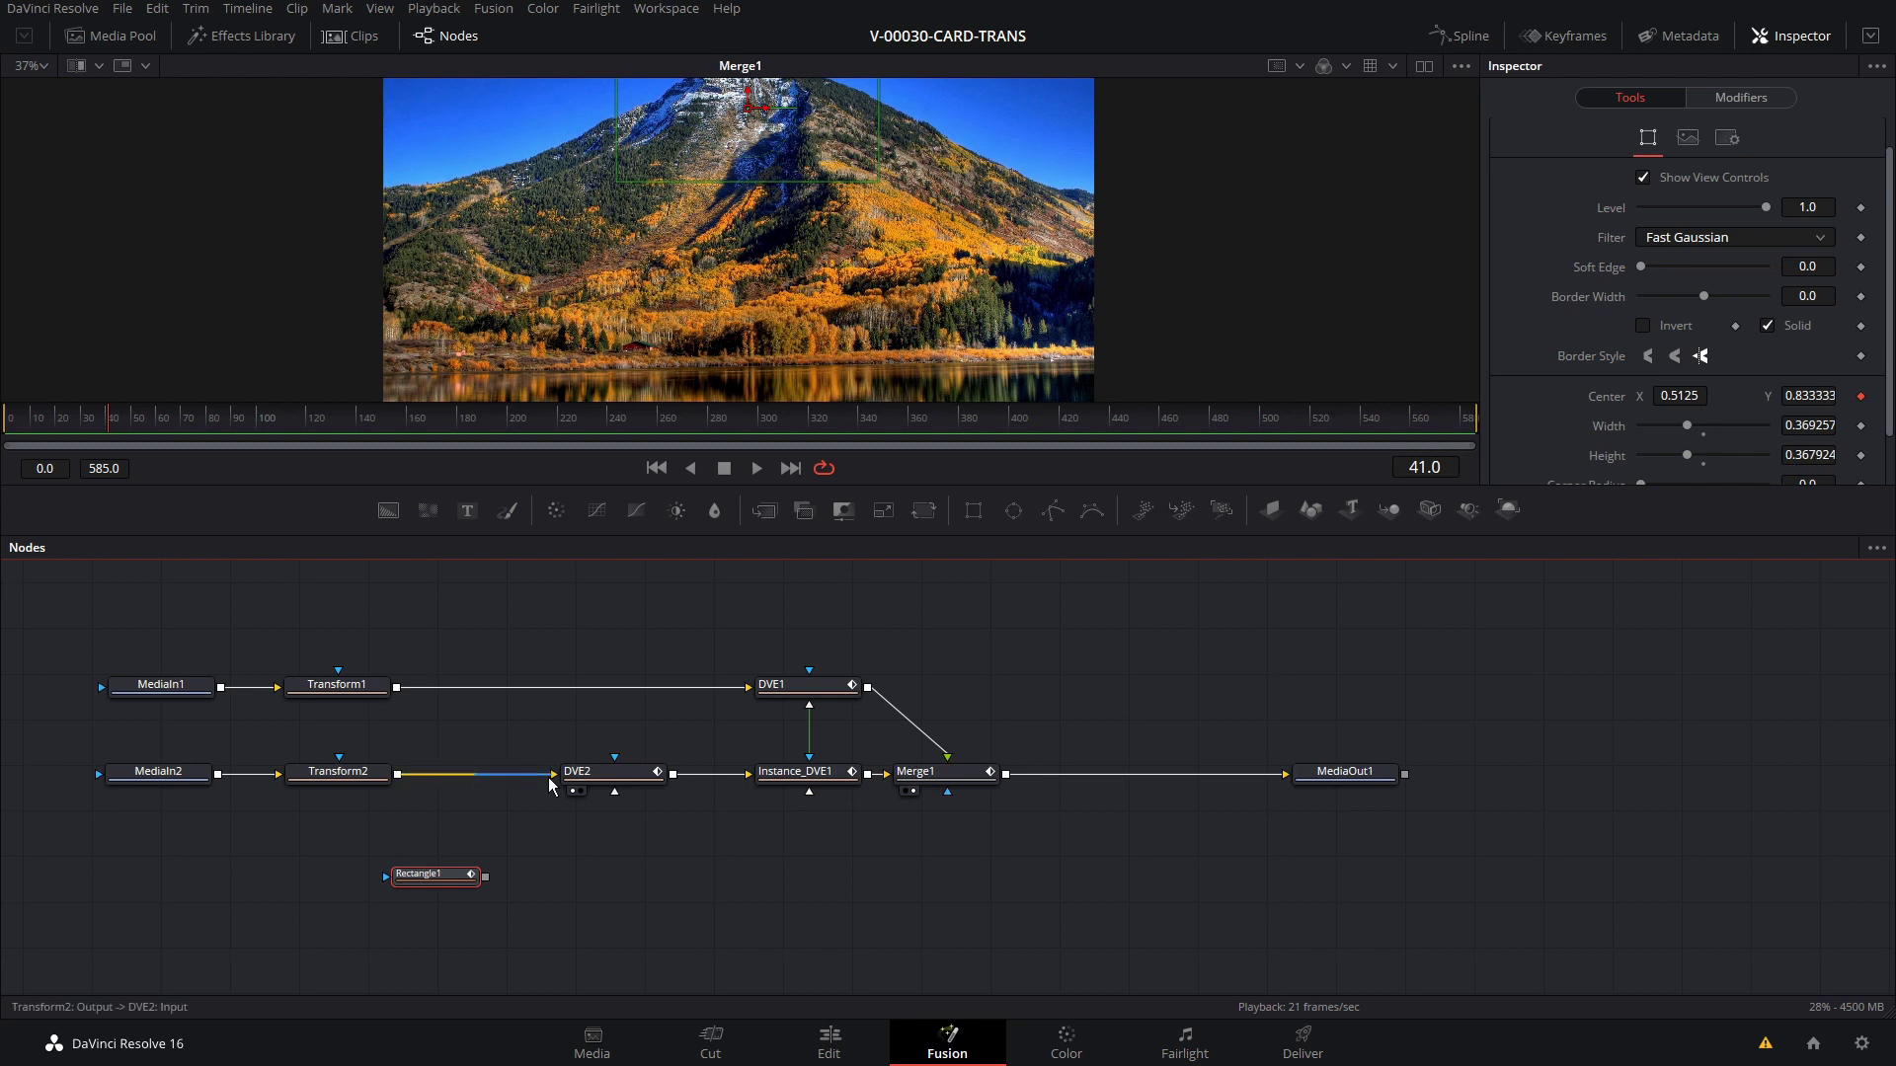
click(334, 696)
drag(334, 696, 372, 685)
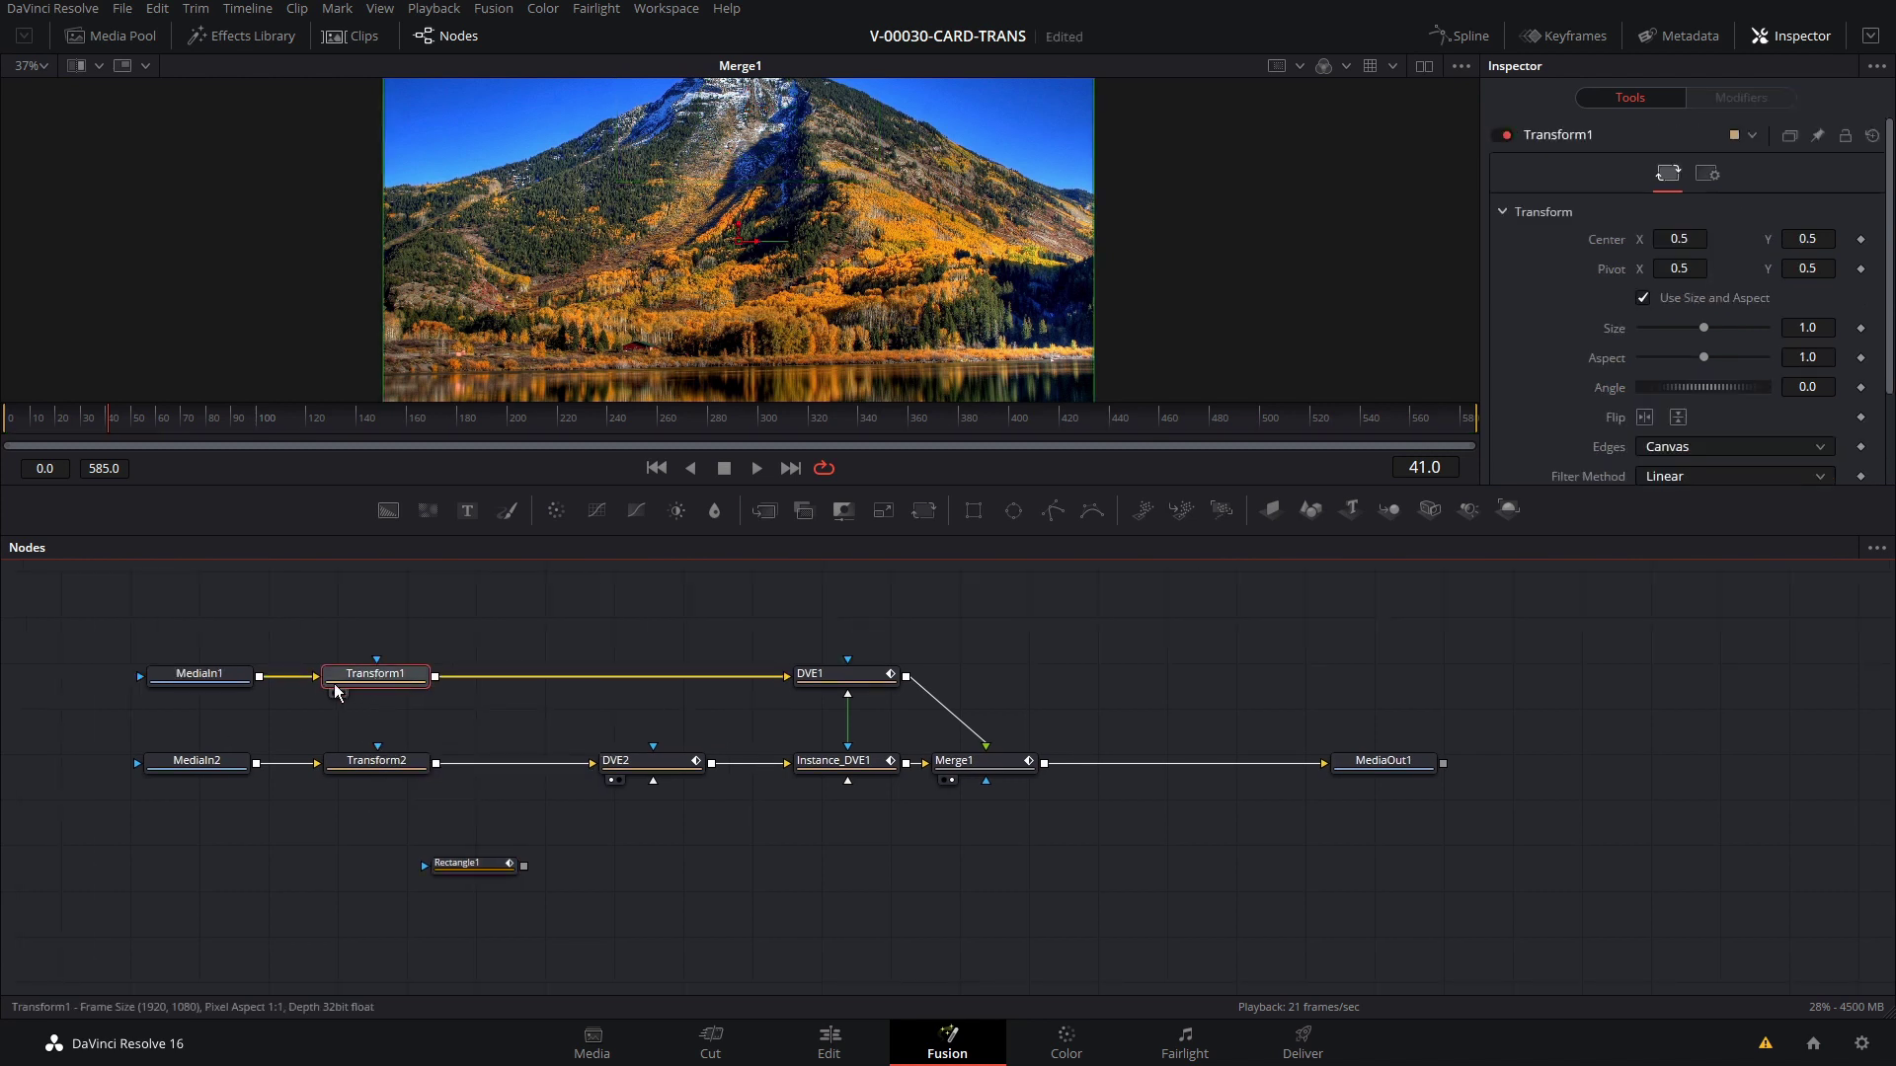
click(845, 518)
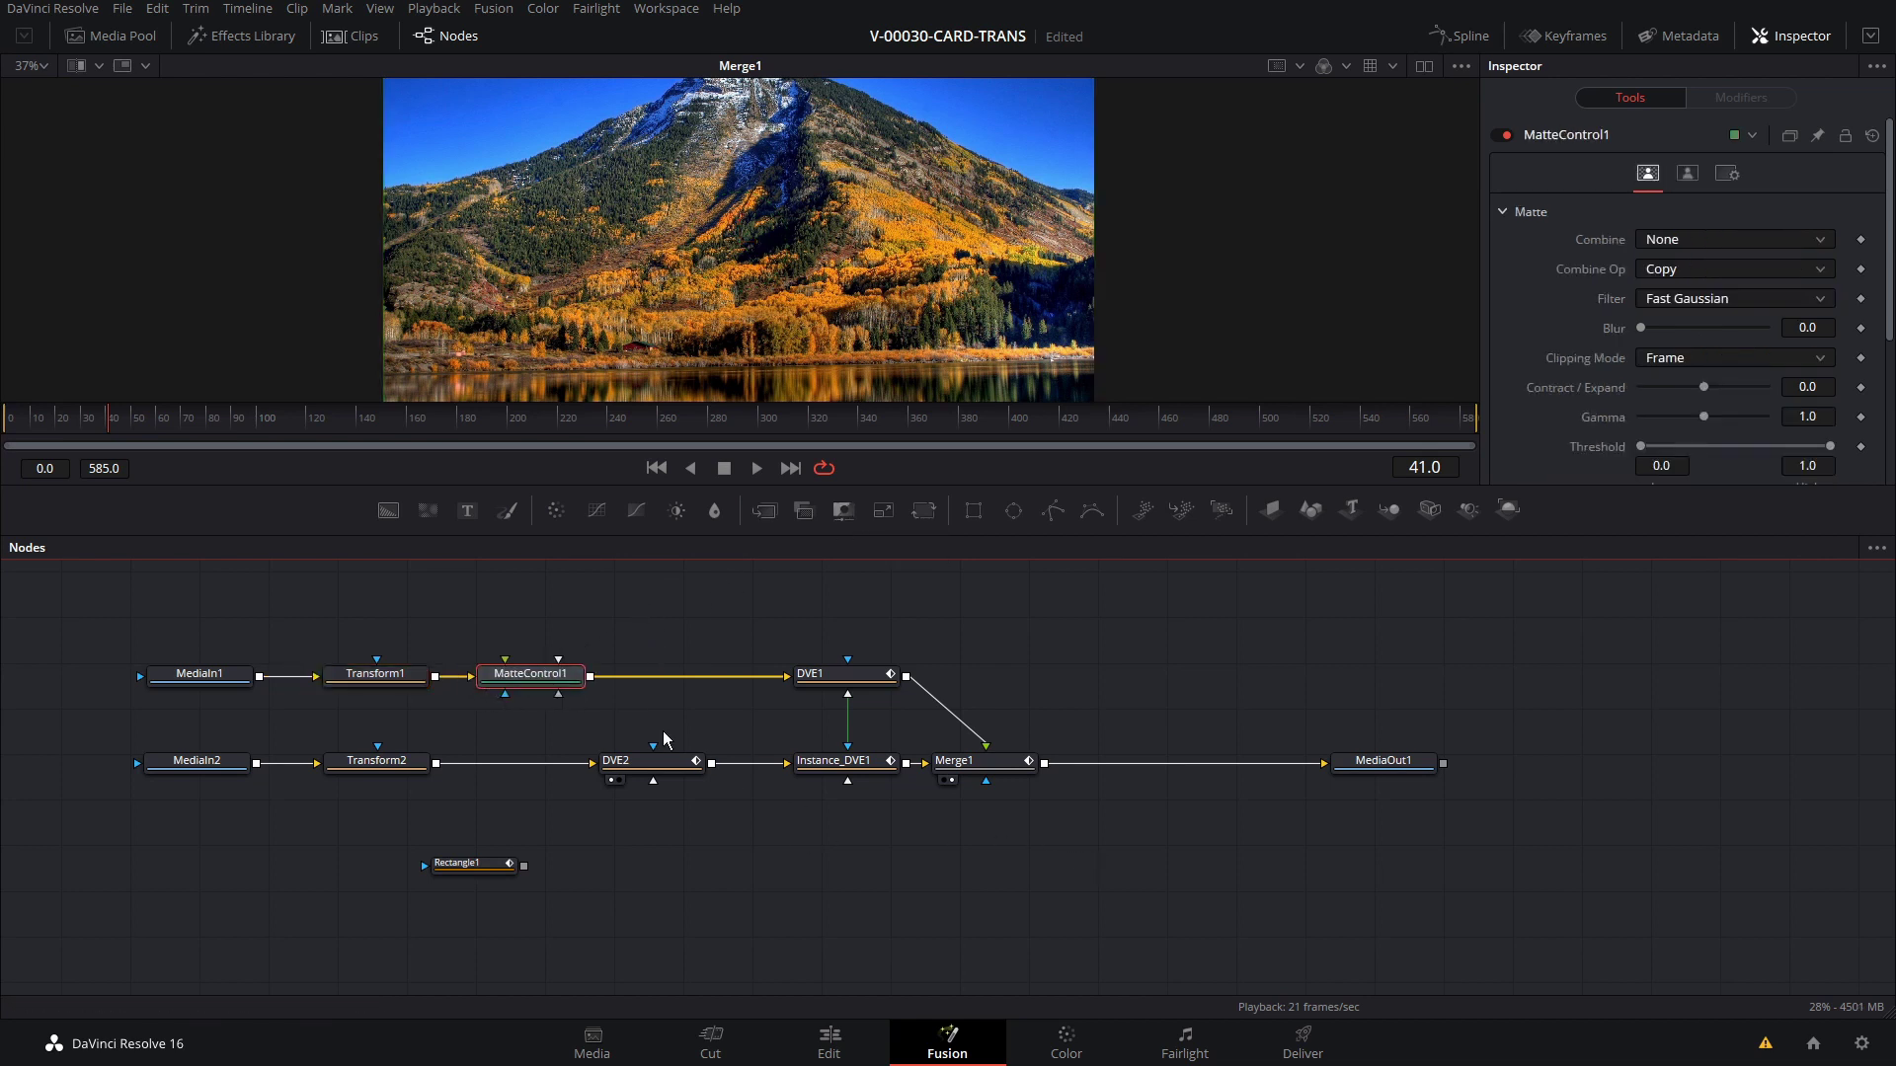
Shift the DVE and Merge nodes along to make room and insert a second MatteControl node after Transform2.
drag(597, 604, 1019, 828)
drag(874, 771, 948, 769)
click(379, 770)
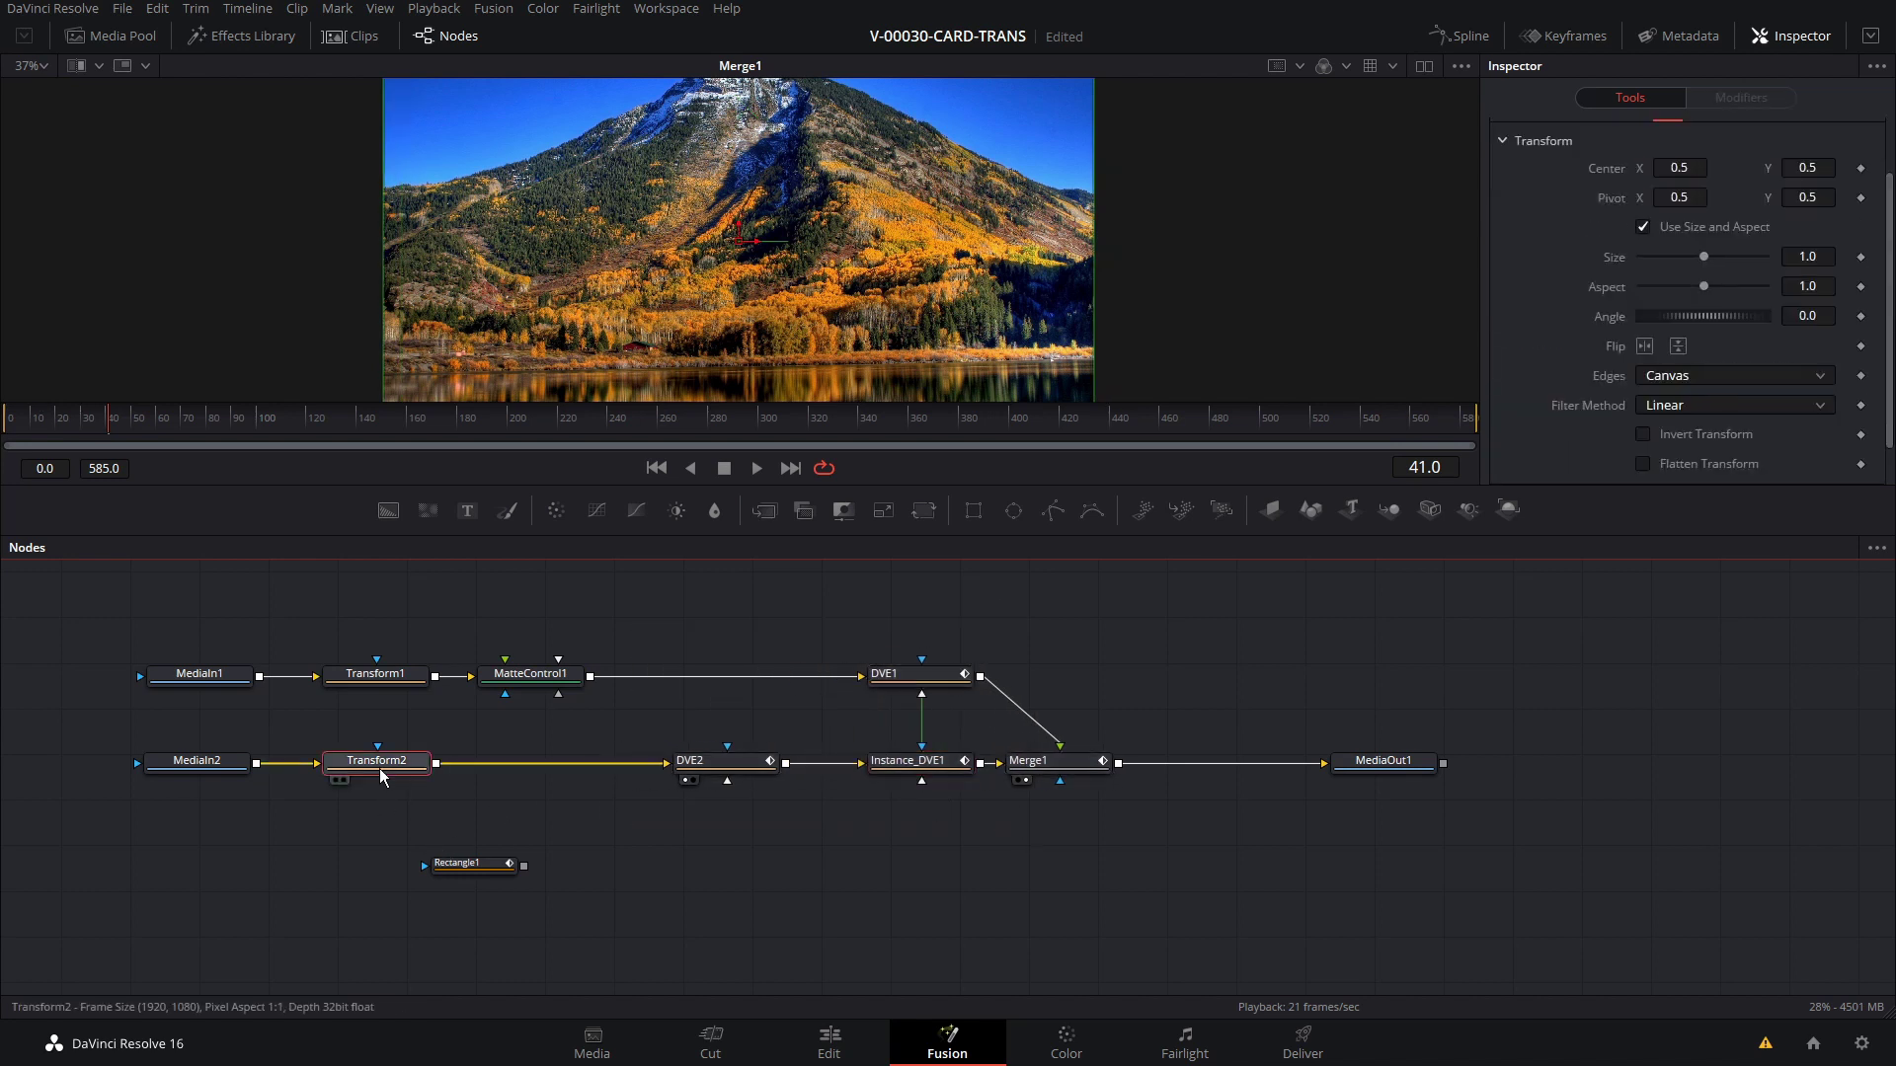
click(842, 510)
Connect Rectangle1 to the garbage matte inputs of MatteControl1 and MatteControl2, and invert the mask.
drag(499, 867, 559, 696)
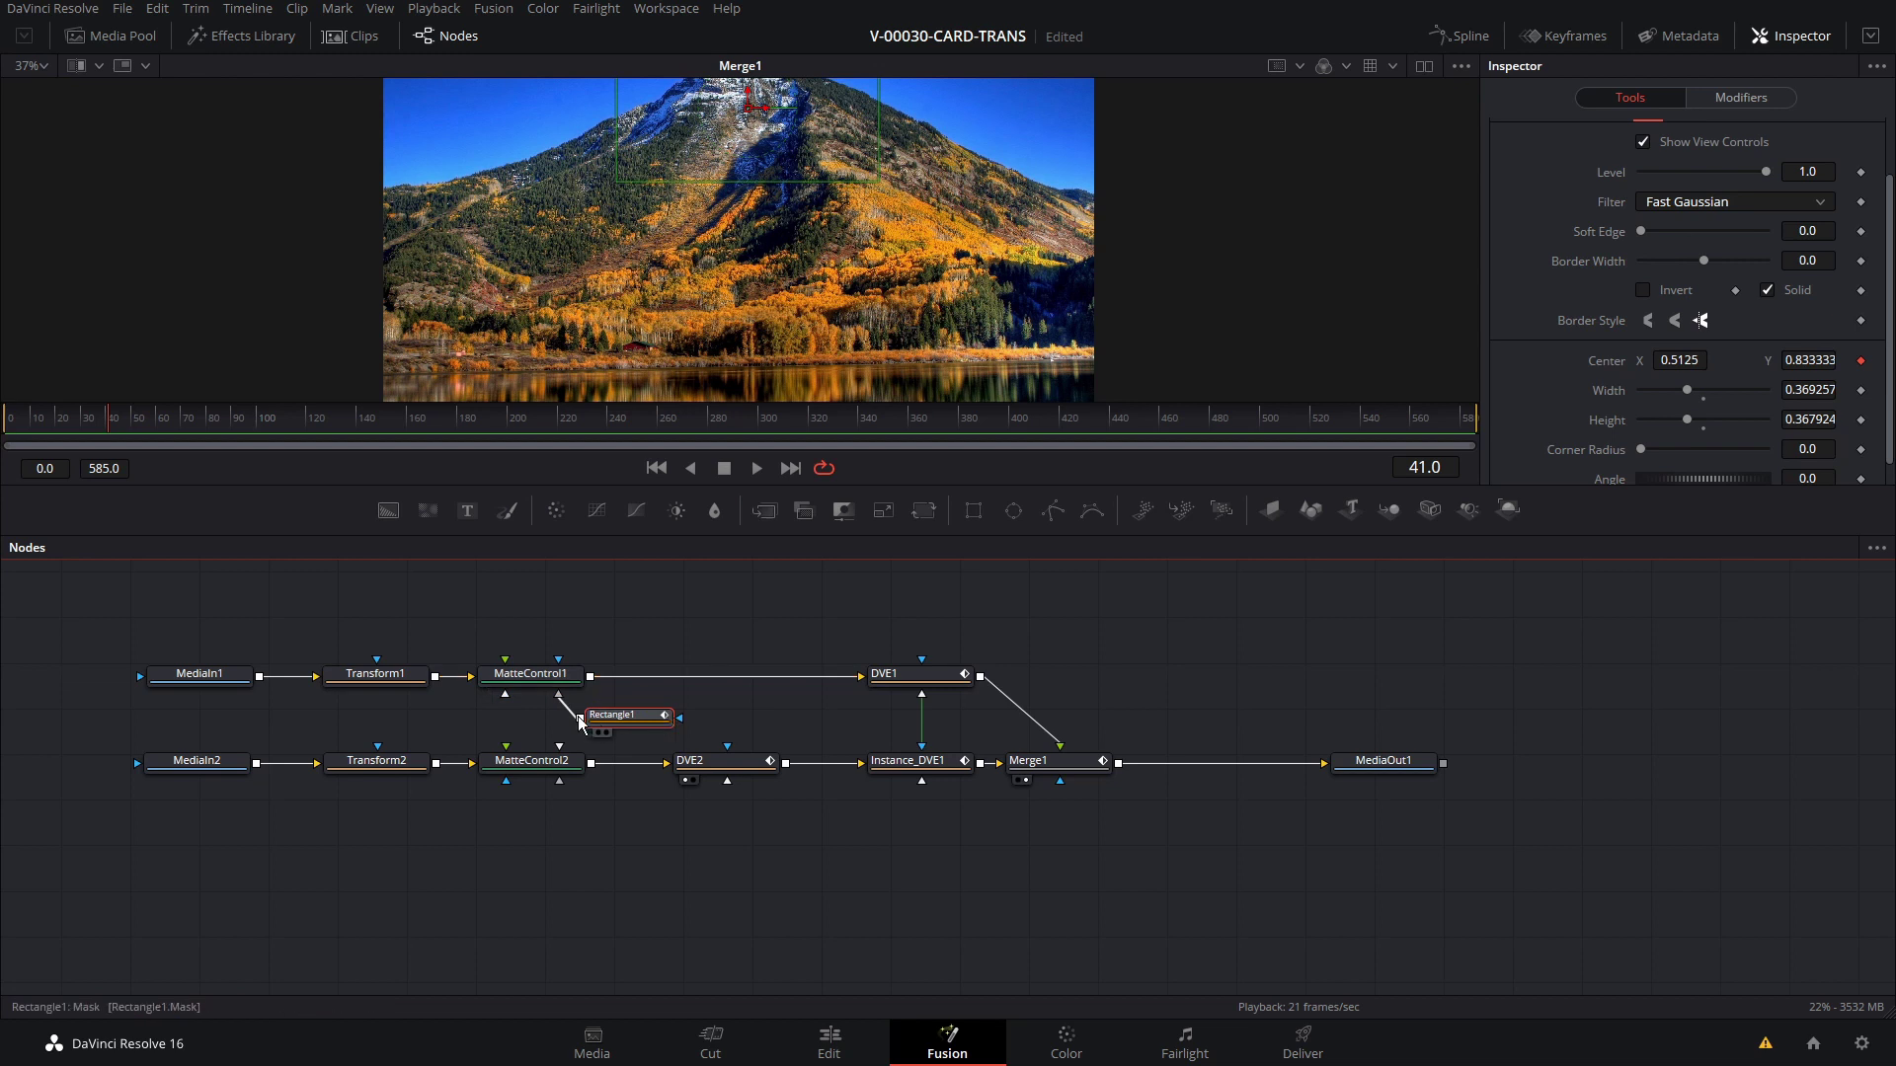
drag(580, 718, 560, 782)
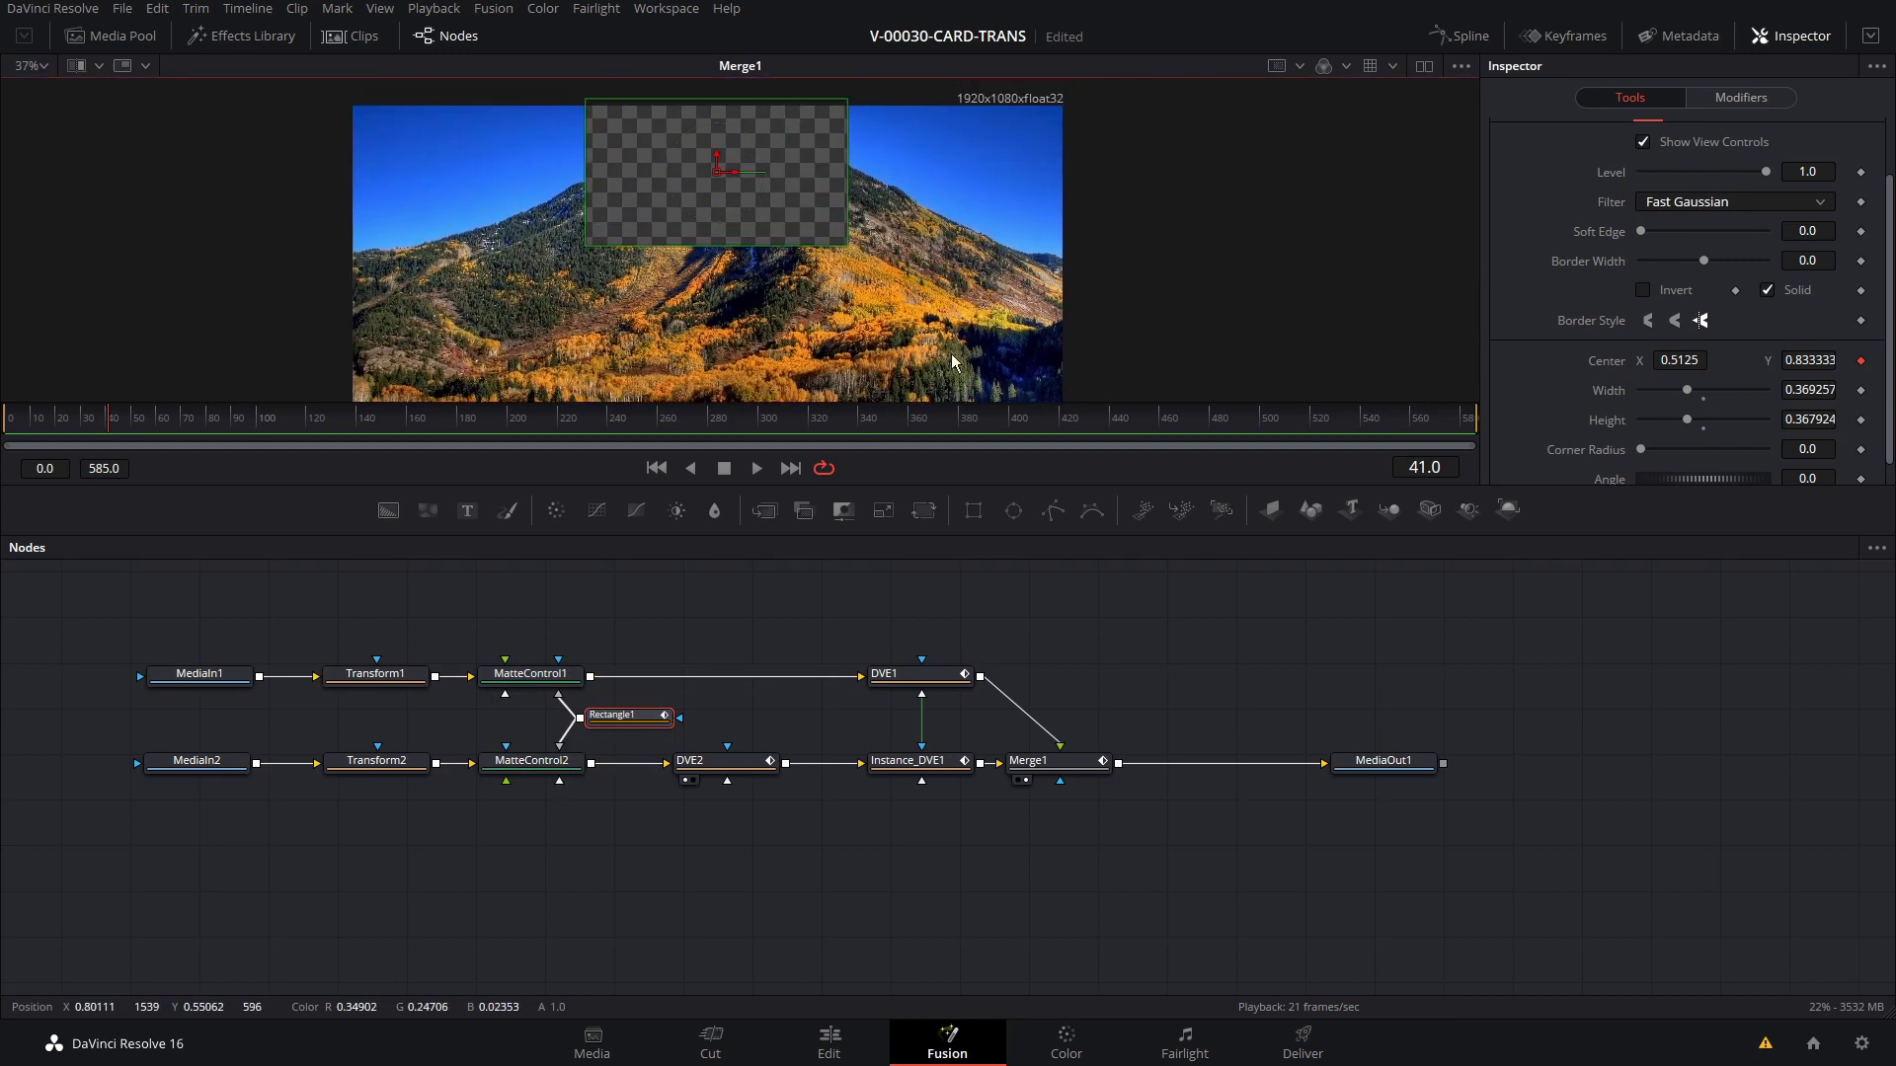
drag(933, 535, 922, 620)
click(632, 801)
click(1649, 290)
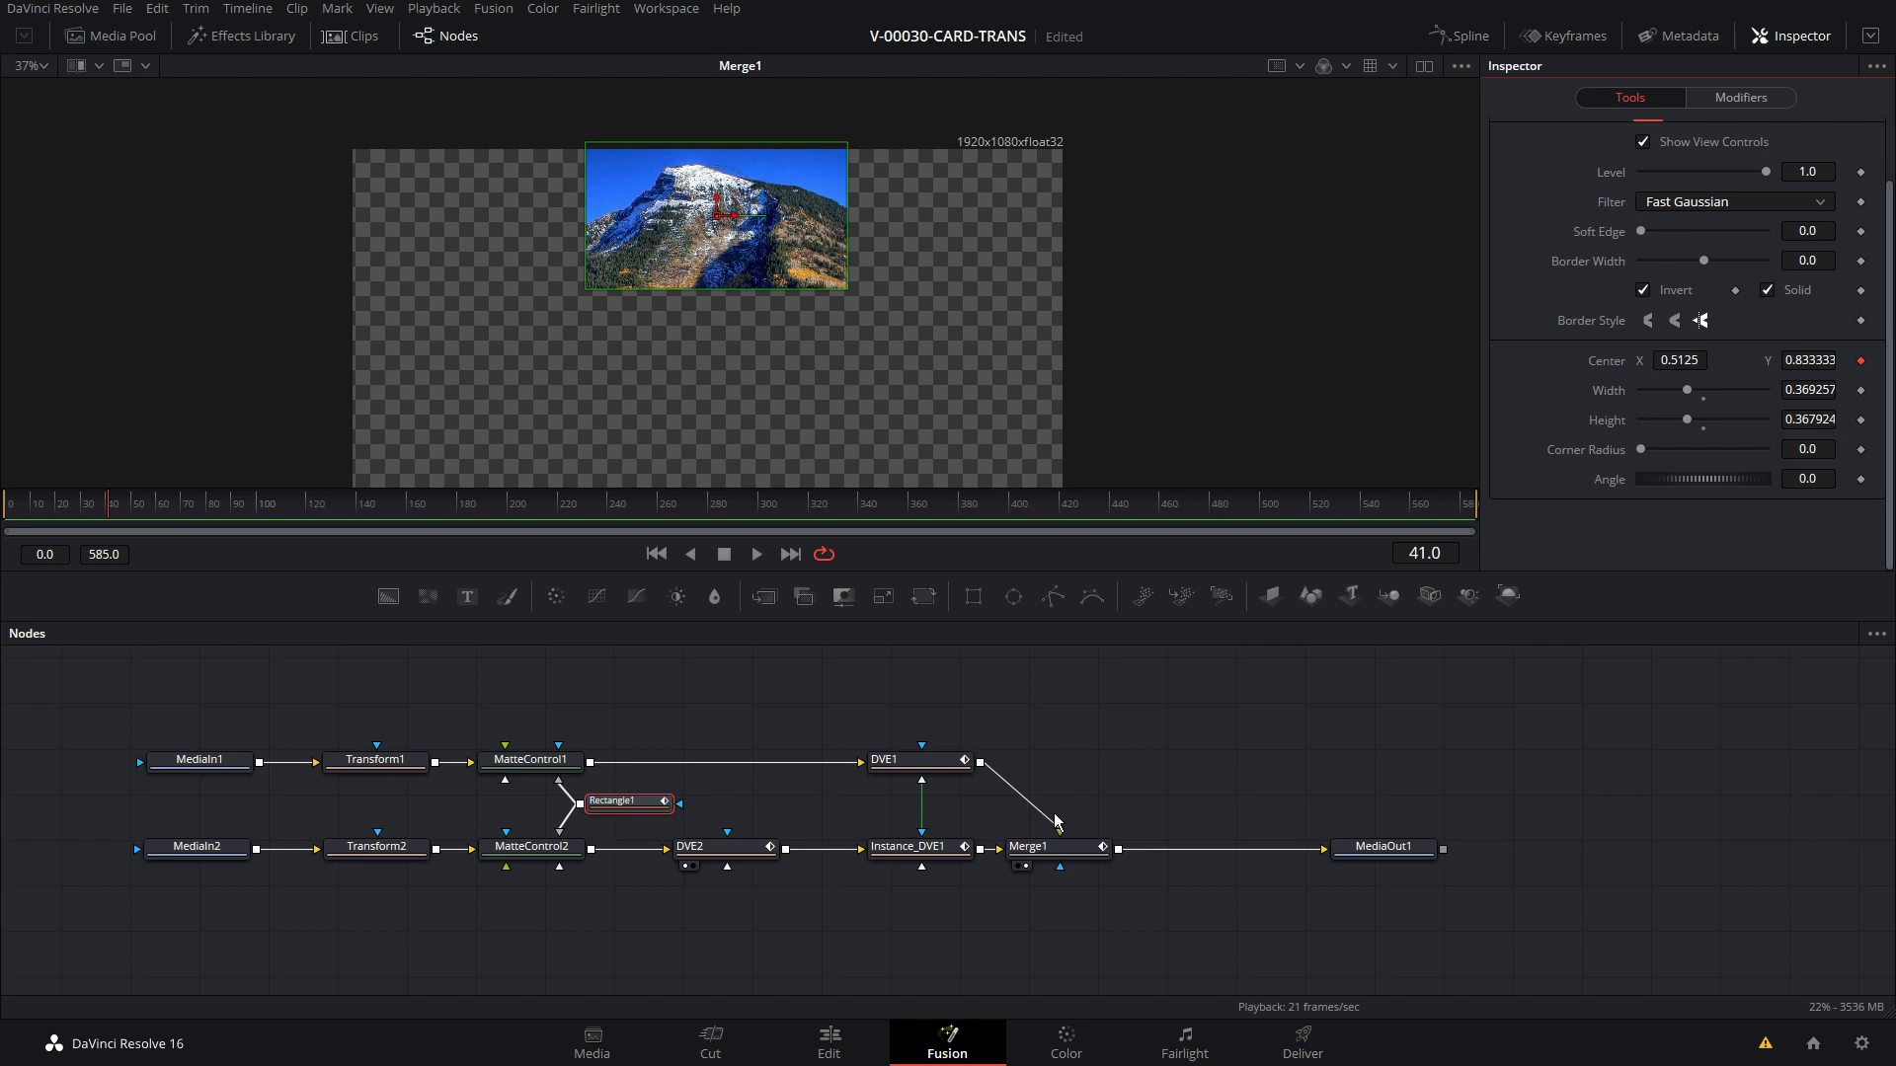
Try turning DVE1's Y rotation to about 182.6 at frame 41 to test the masked card.
click(913, 760)
mouse_move(1682, 430)
mouse_down()
mouse_move(1726, 428)
mouse_move(1687, 429)
mouse_up()
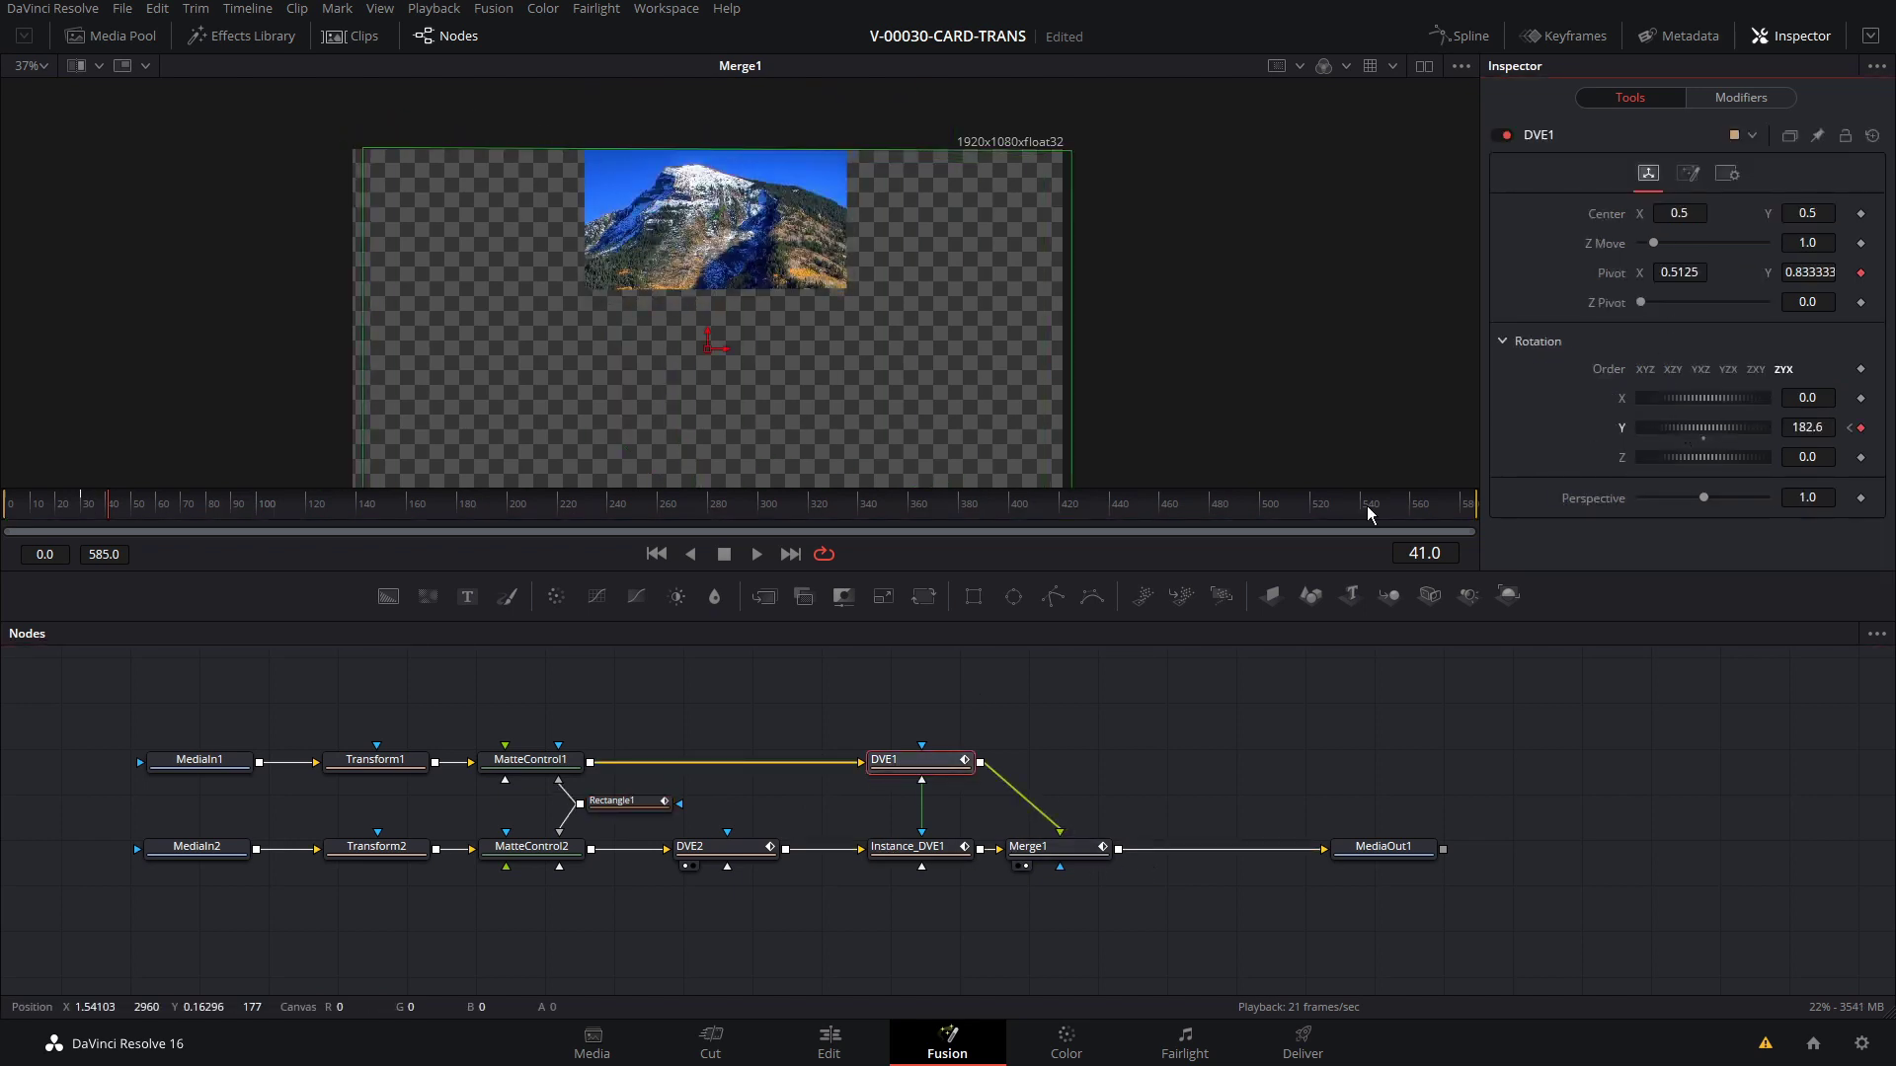
drag(473, 696, 1083, 905)
click(1012, 865)
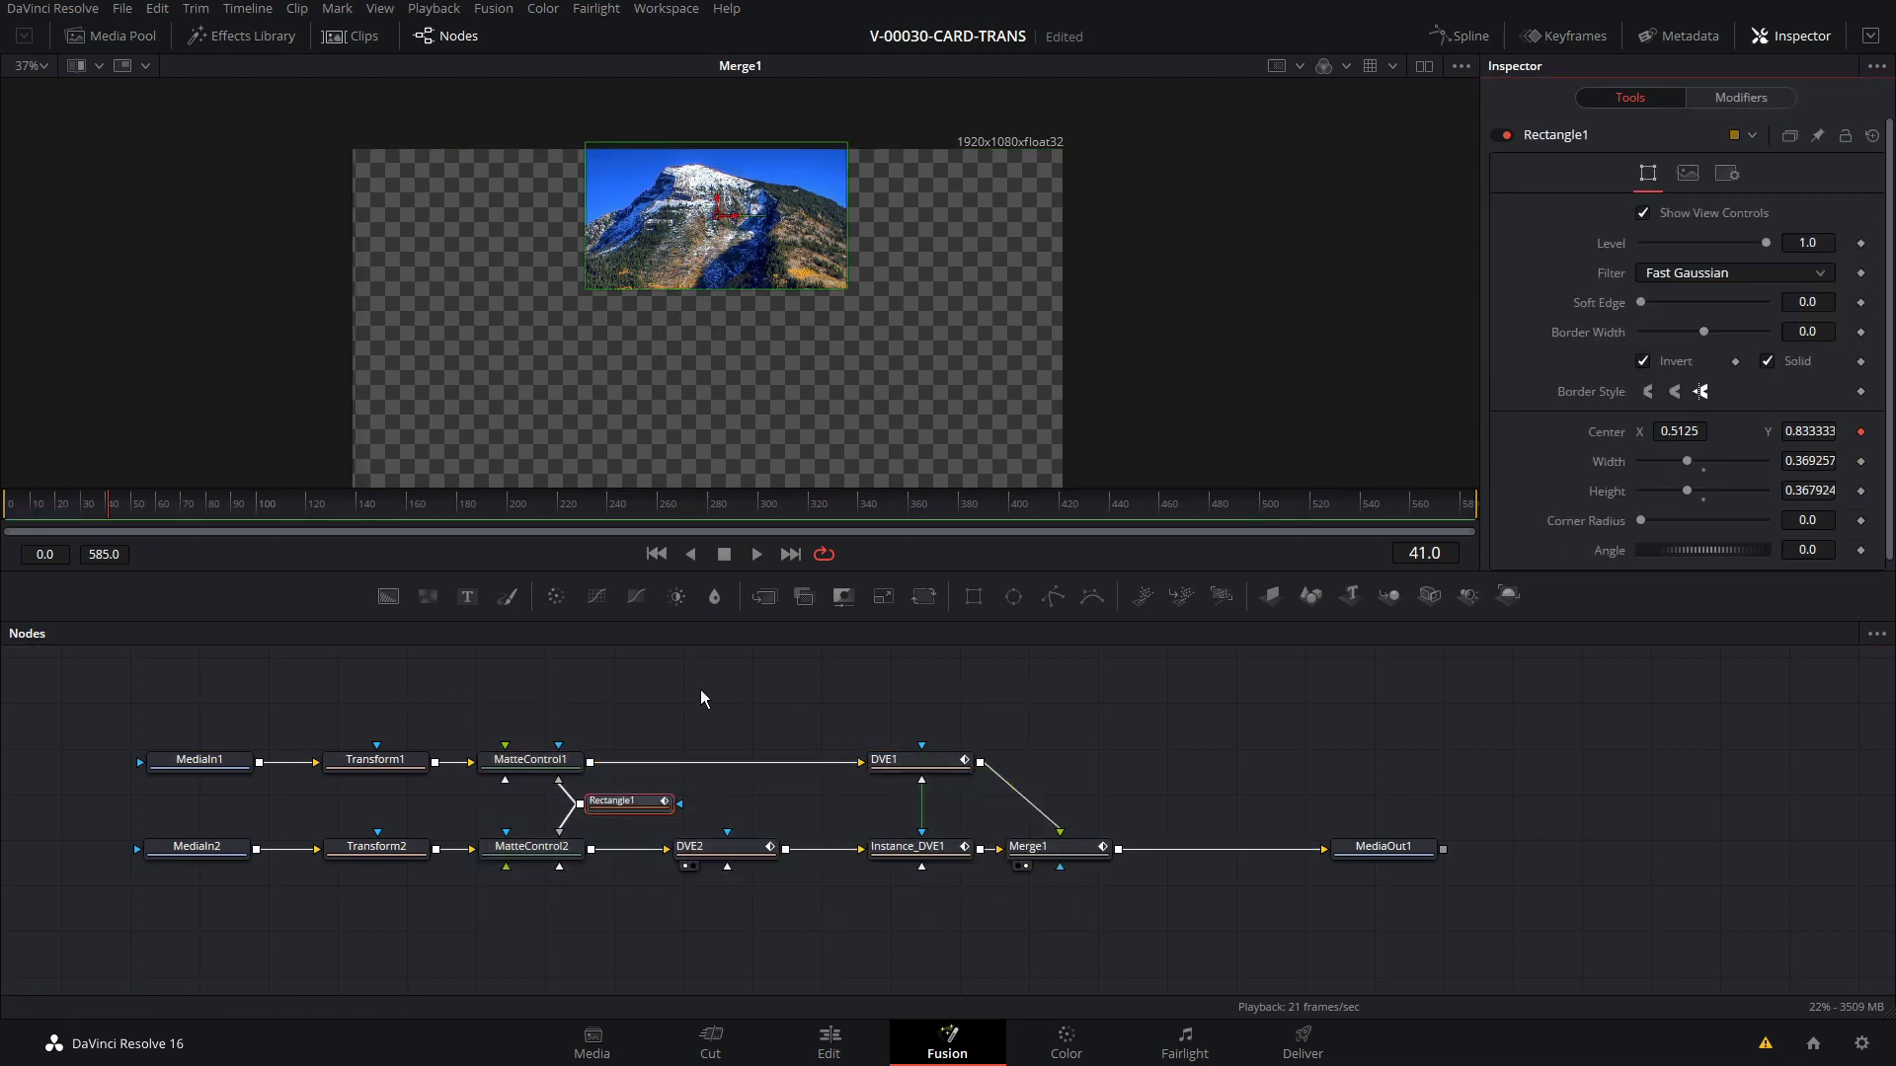
Set Rectangle1's width and height to 0.25.
scroll(773, 401, down, 3)
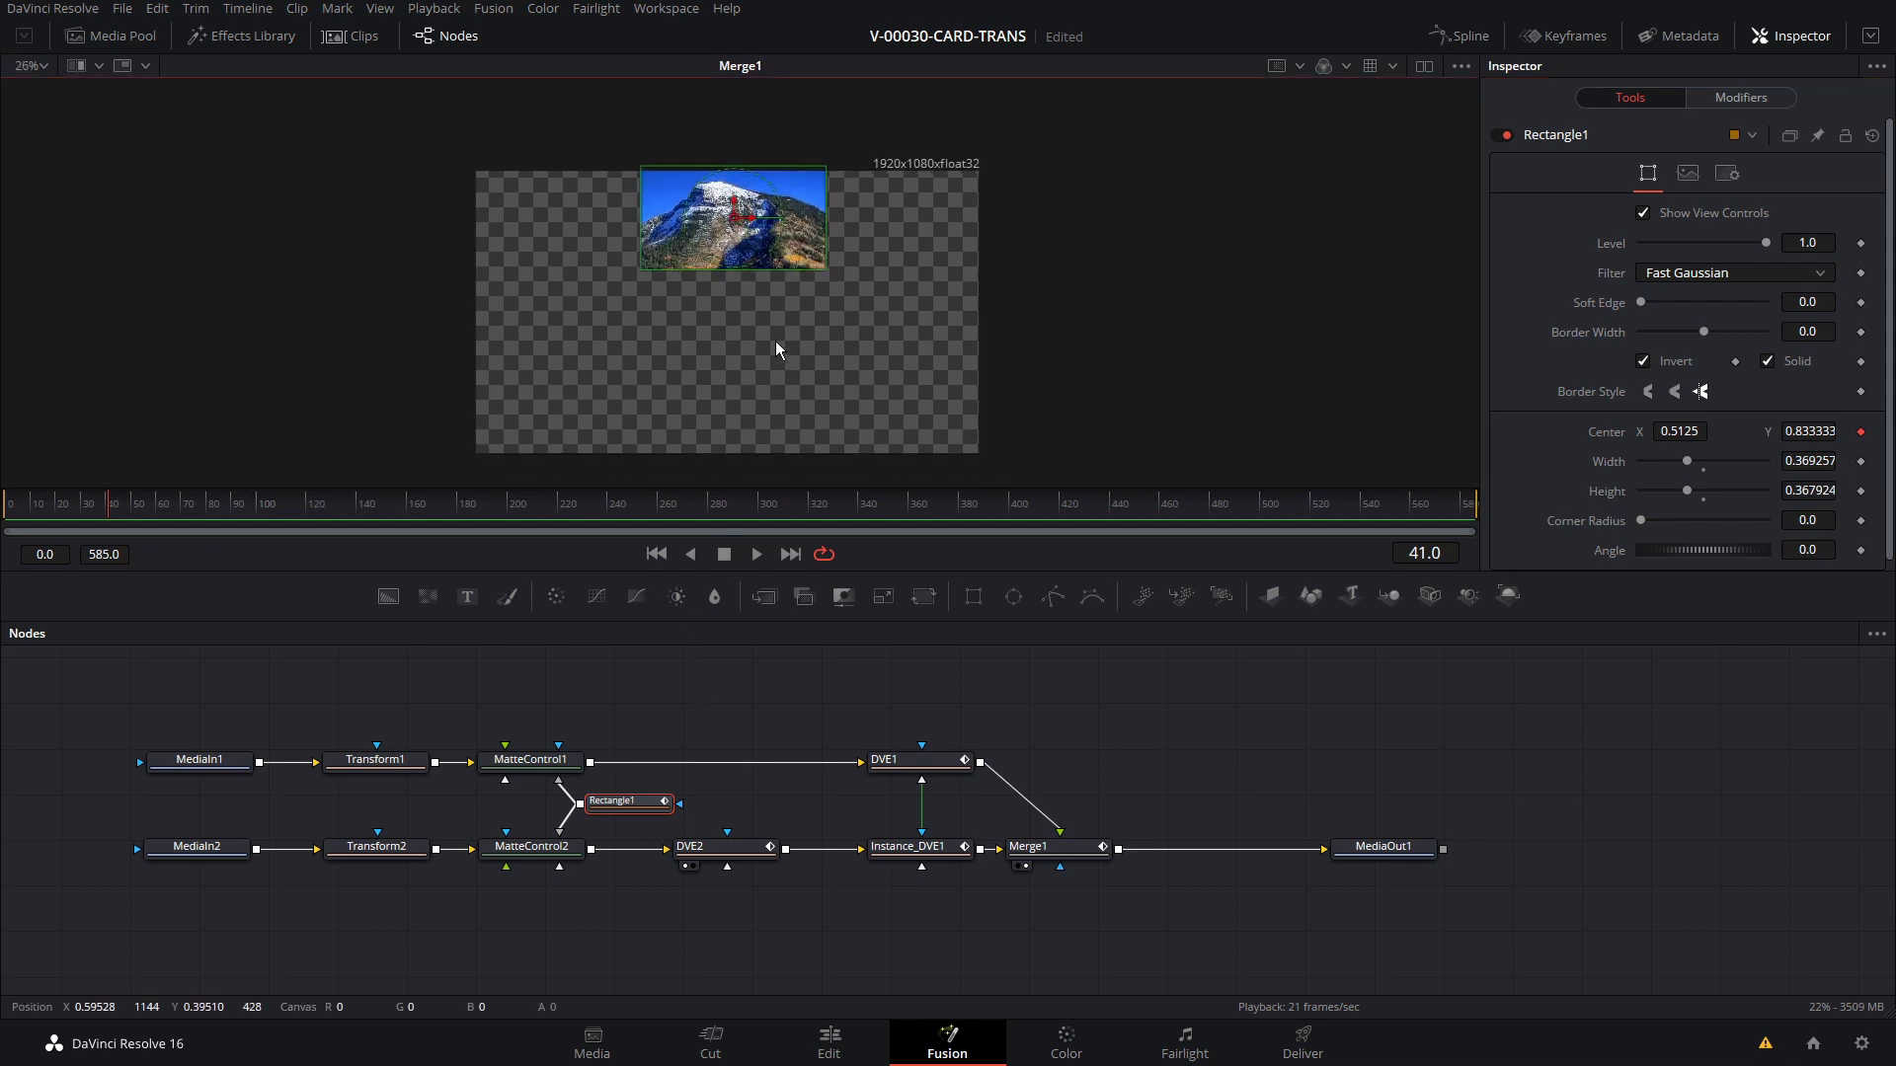
scroll(772, 322, up, 3)
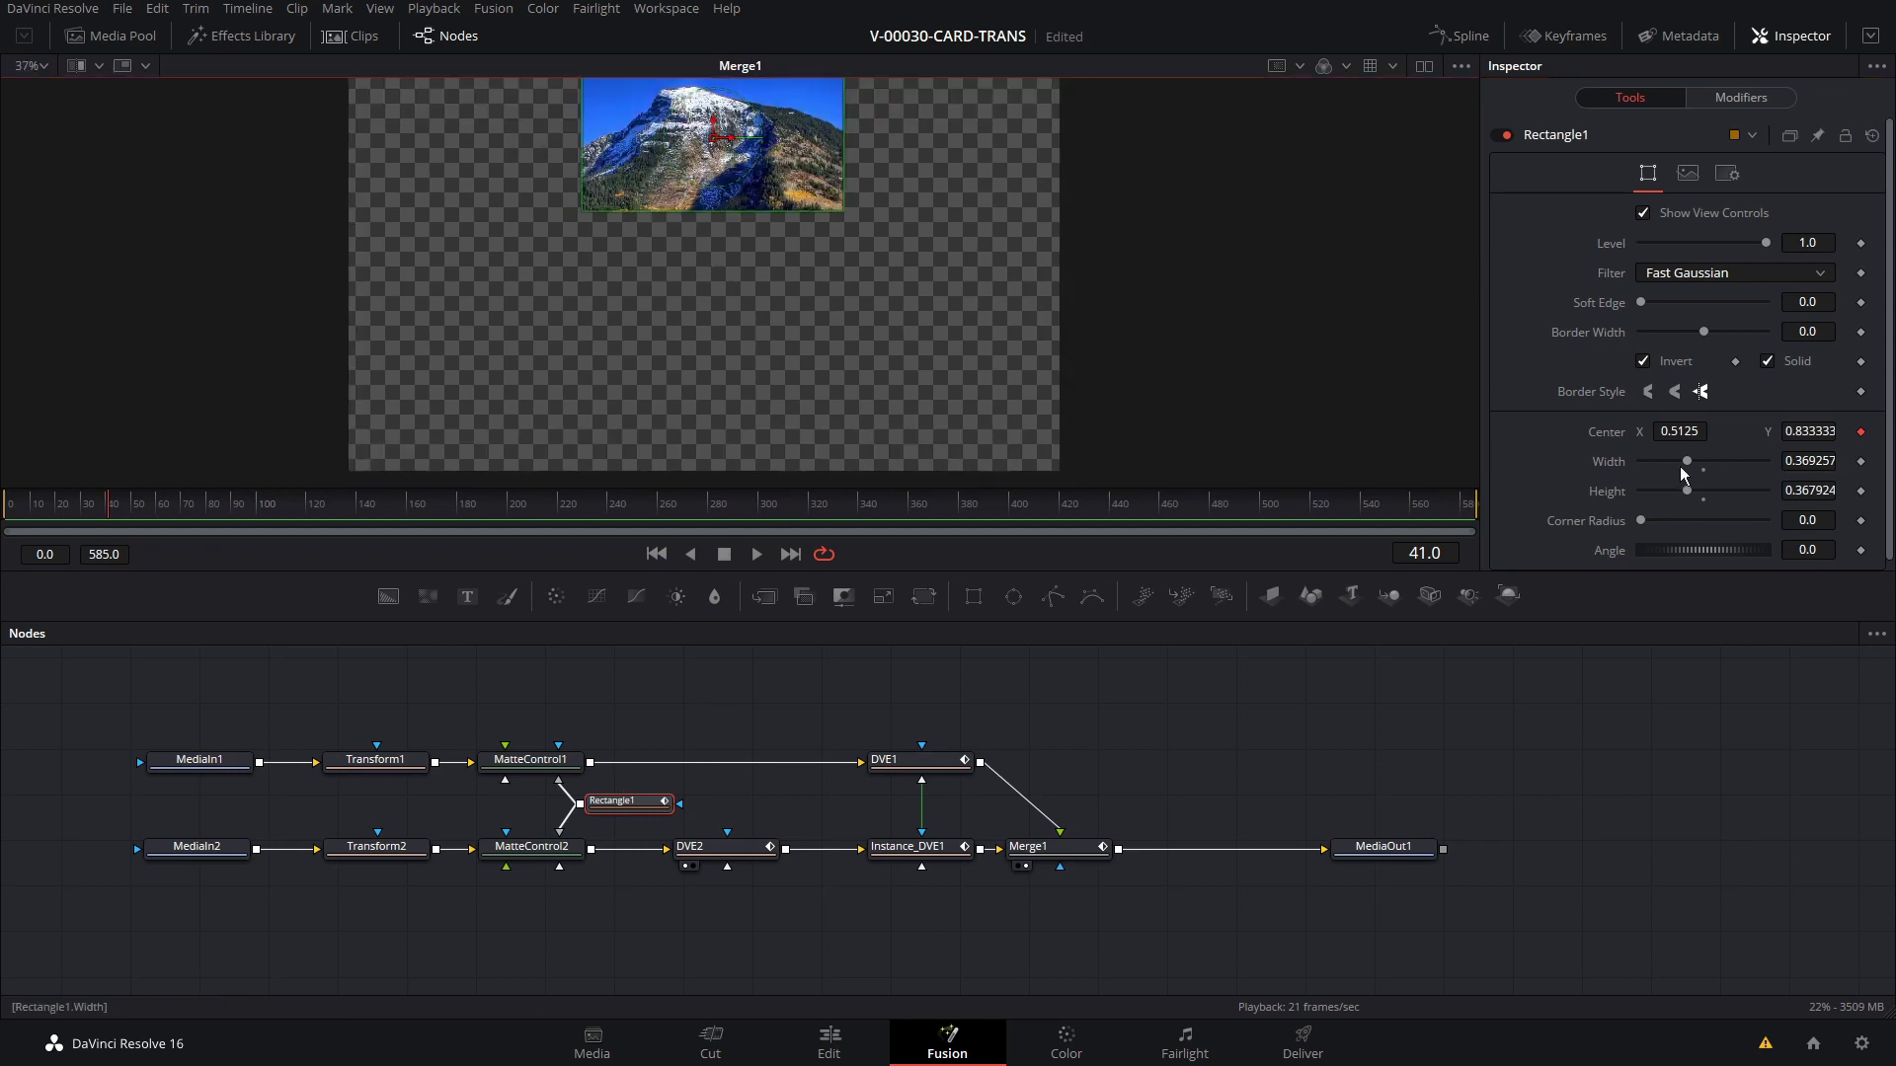
click(1807, 460)
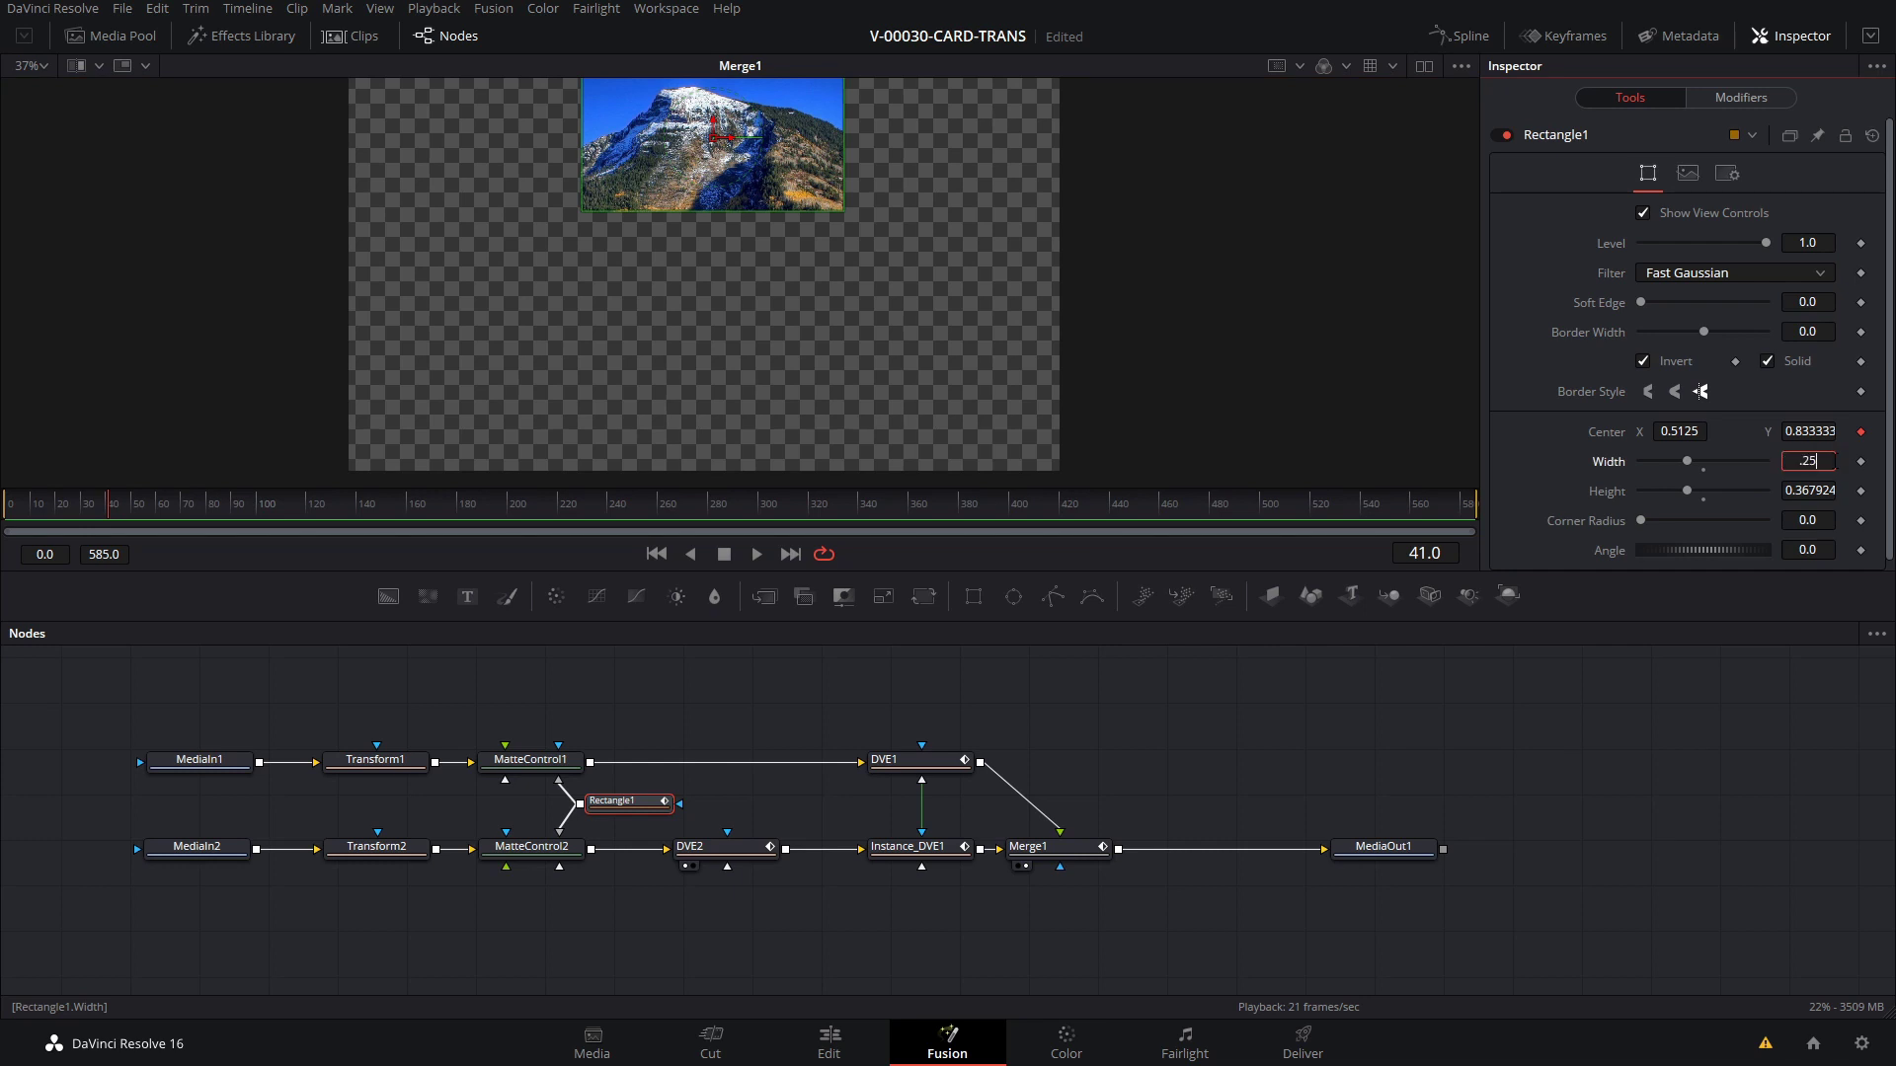
text(.25)
key(Return)
click(1820, 491)
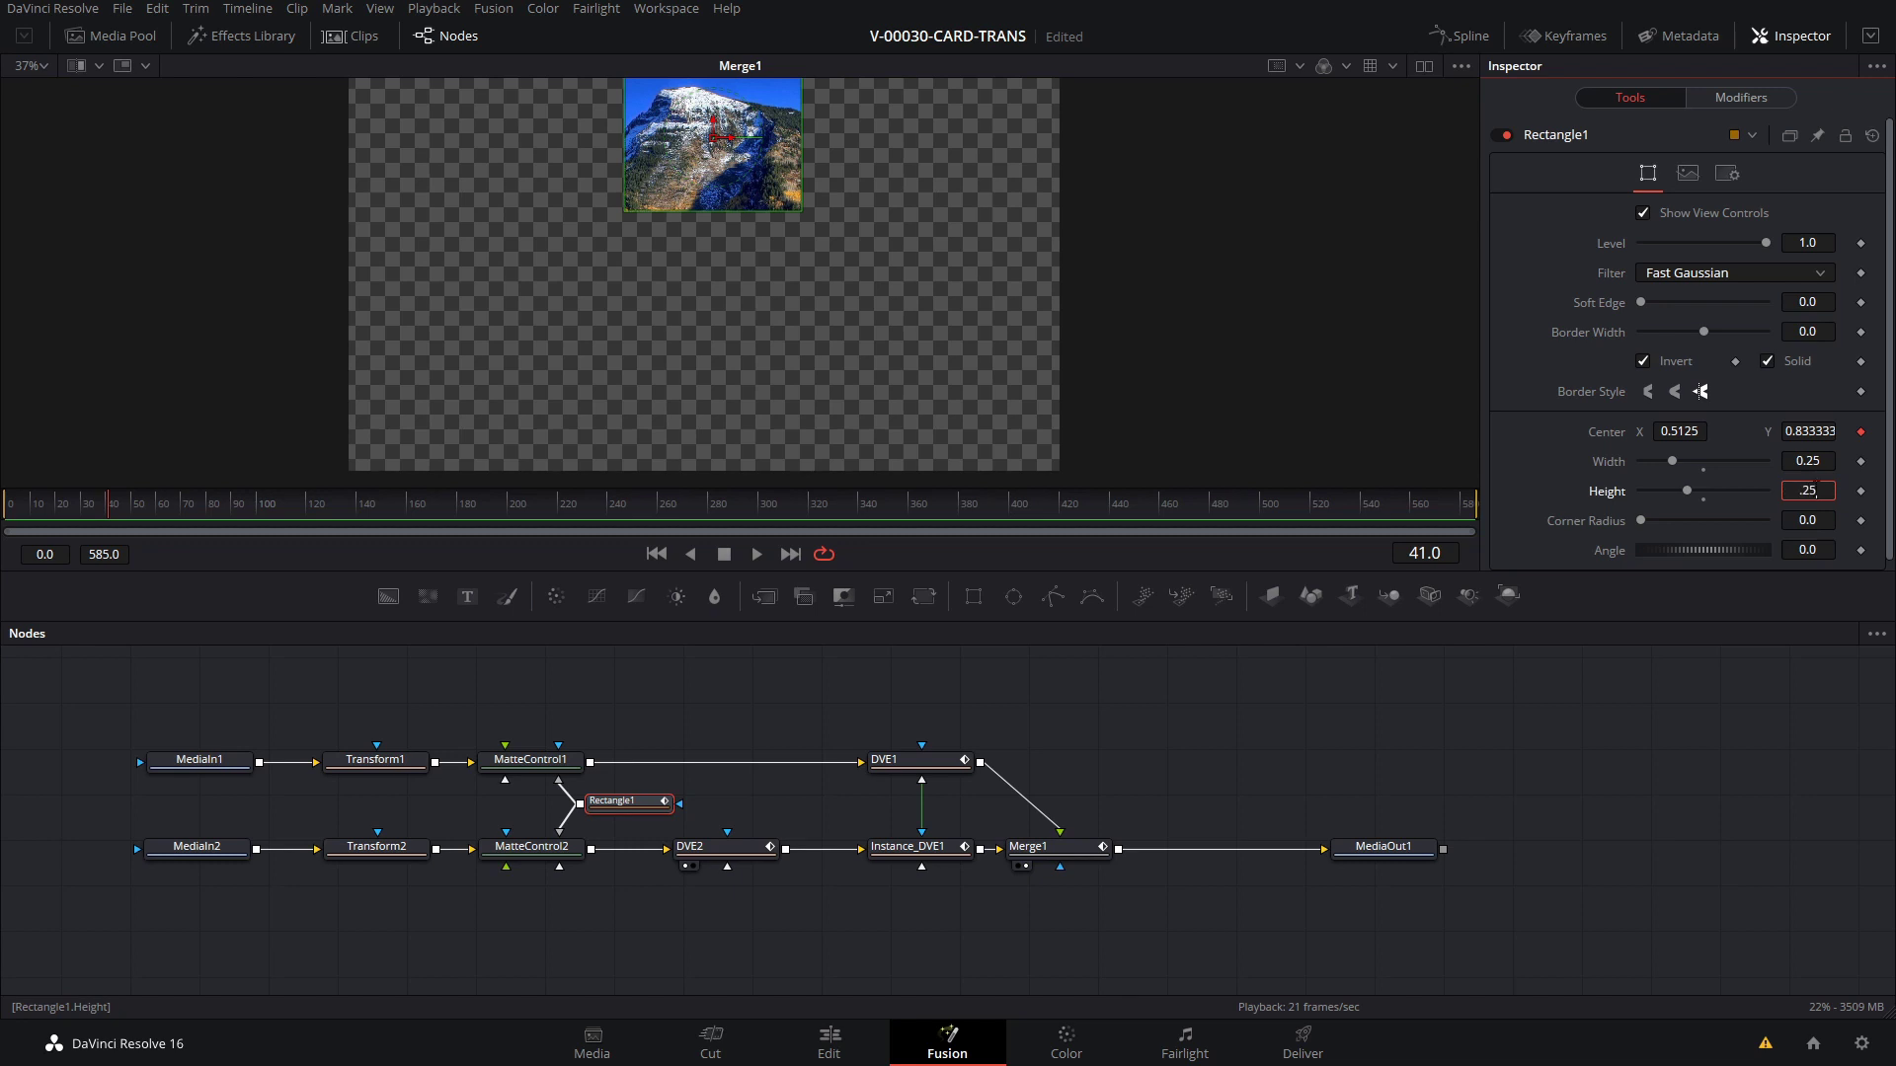
text(.25)
key(Return)
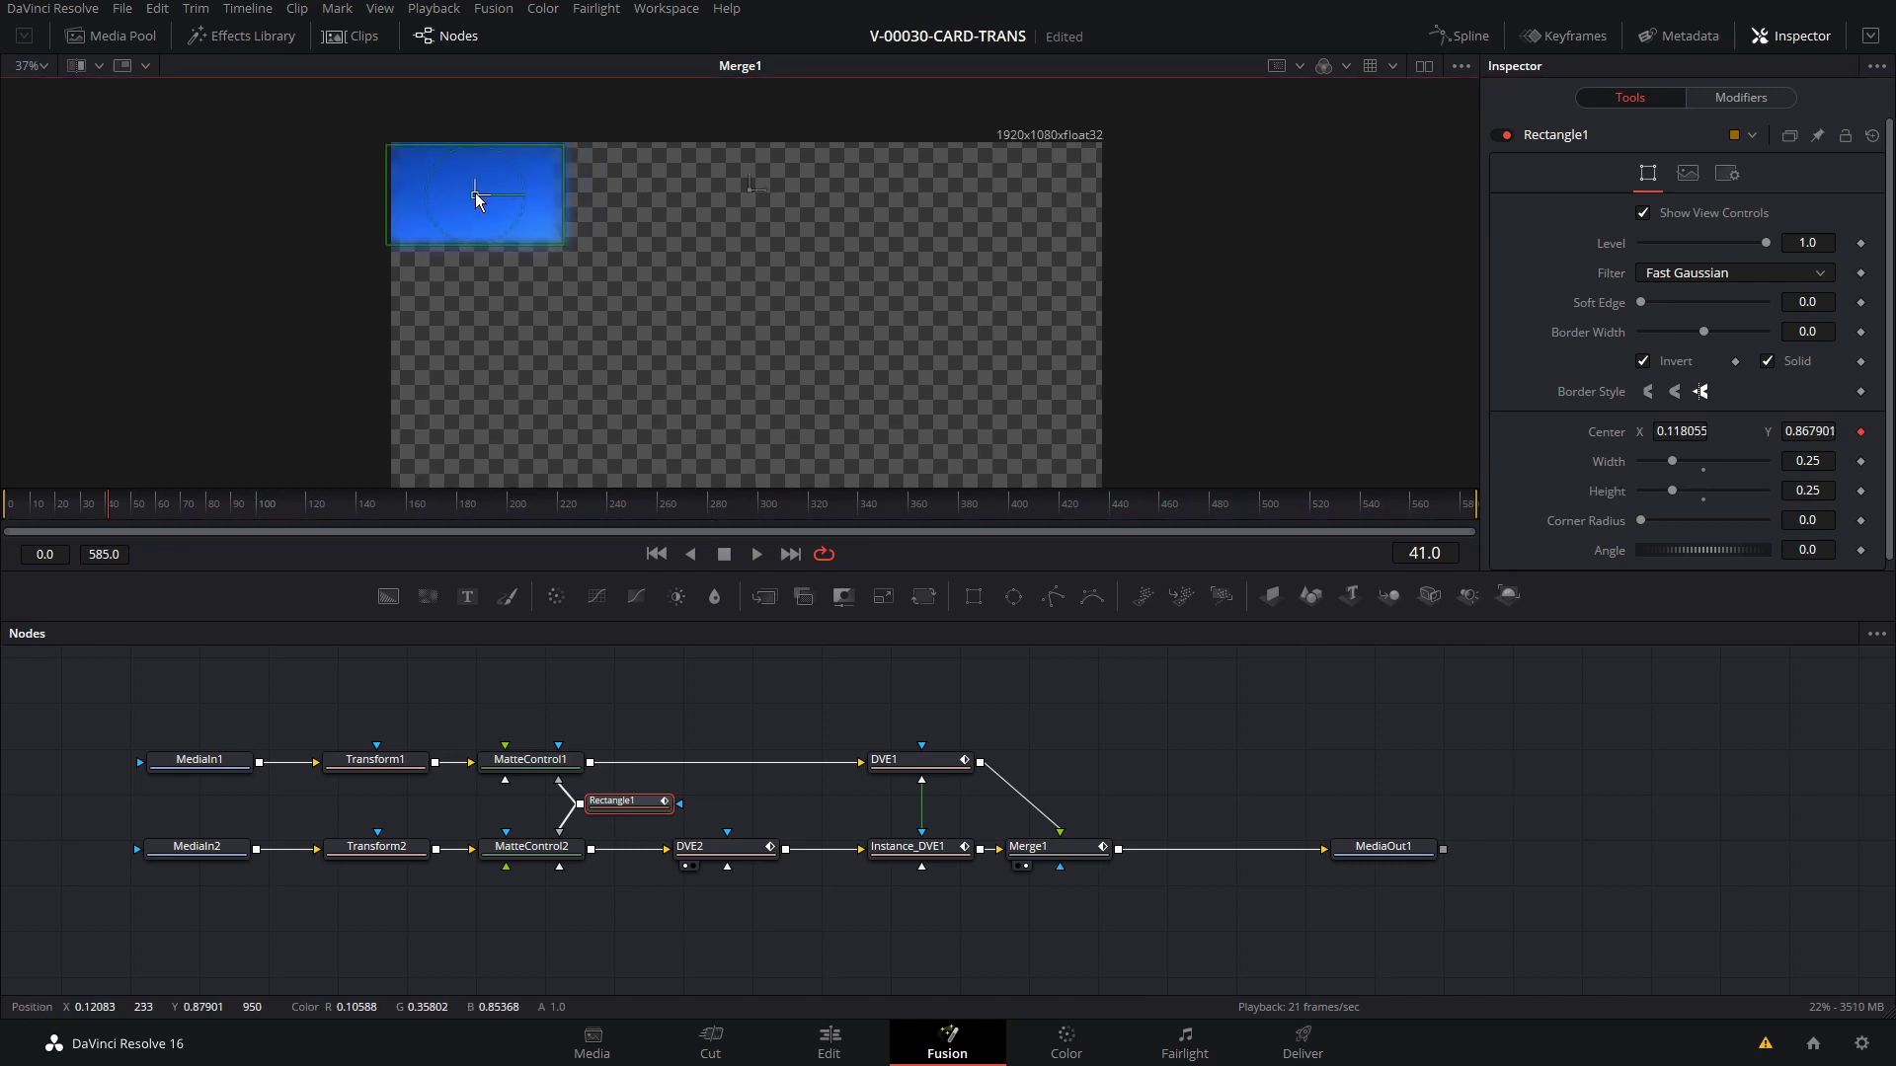
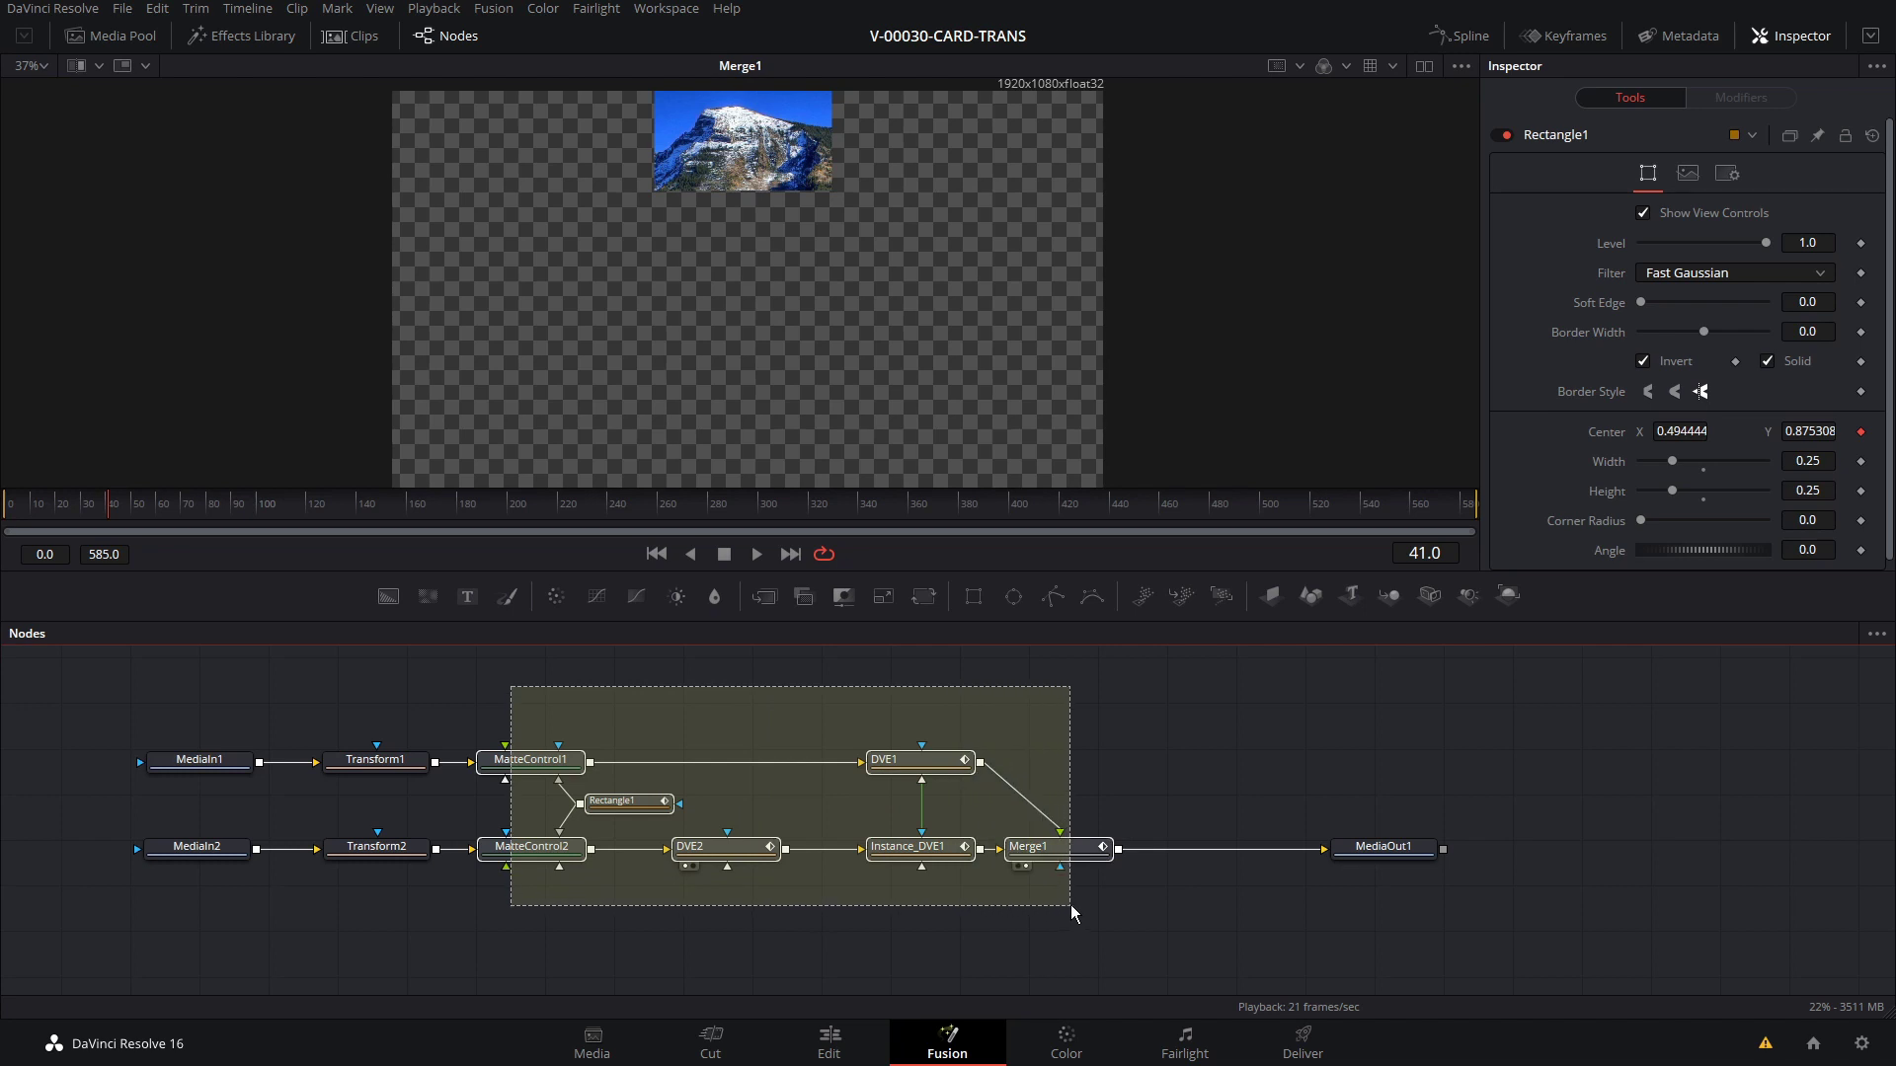
Group the MatteControl, Rectangle1, DVE, Instance_DVE1 and Merge1 nodes, and place the group in line just after Transform1.
right_click(554, 772)
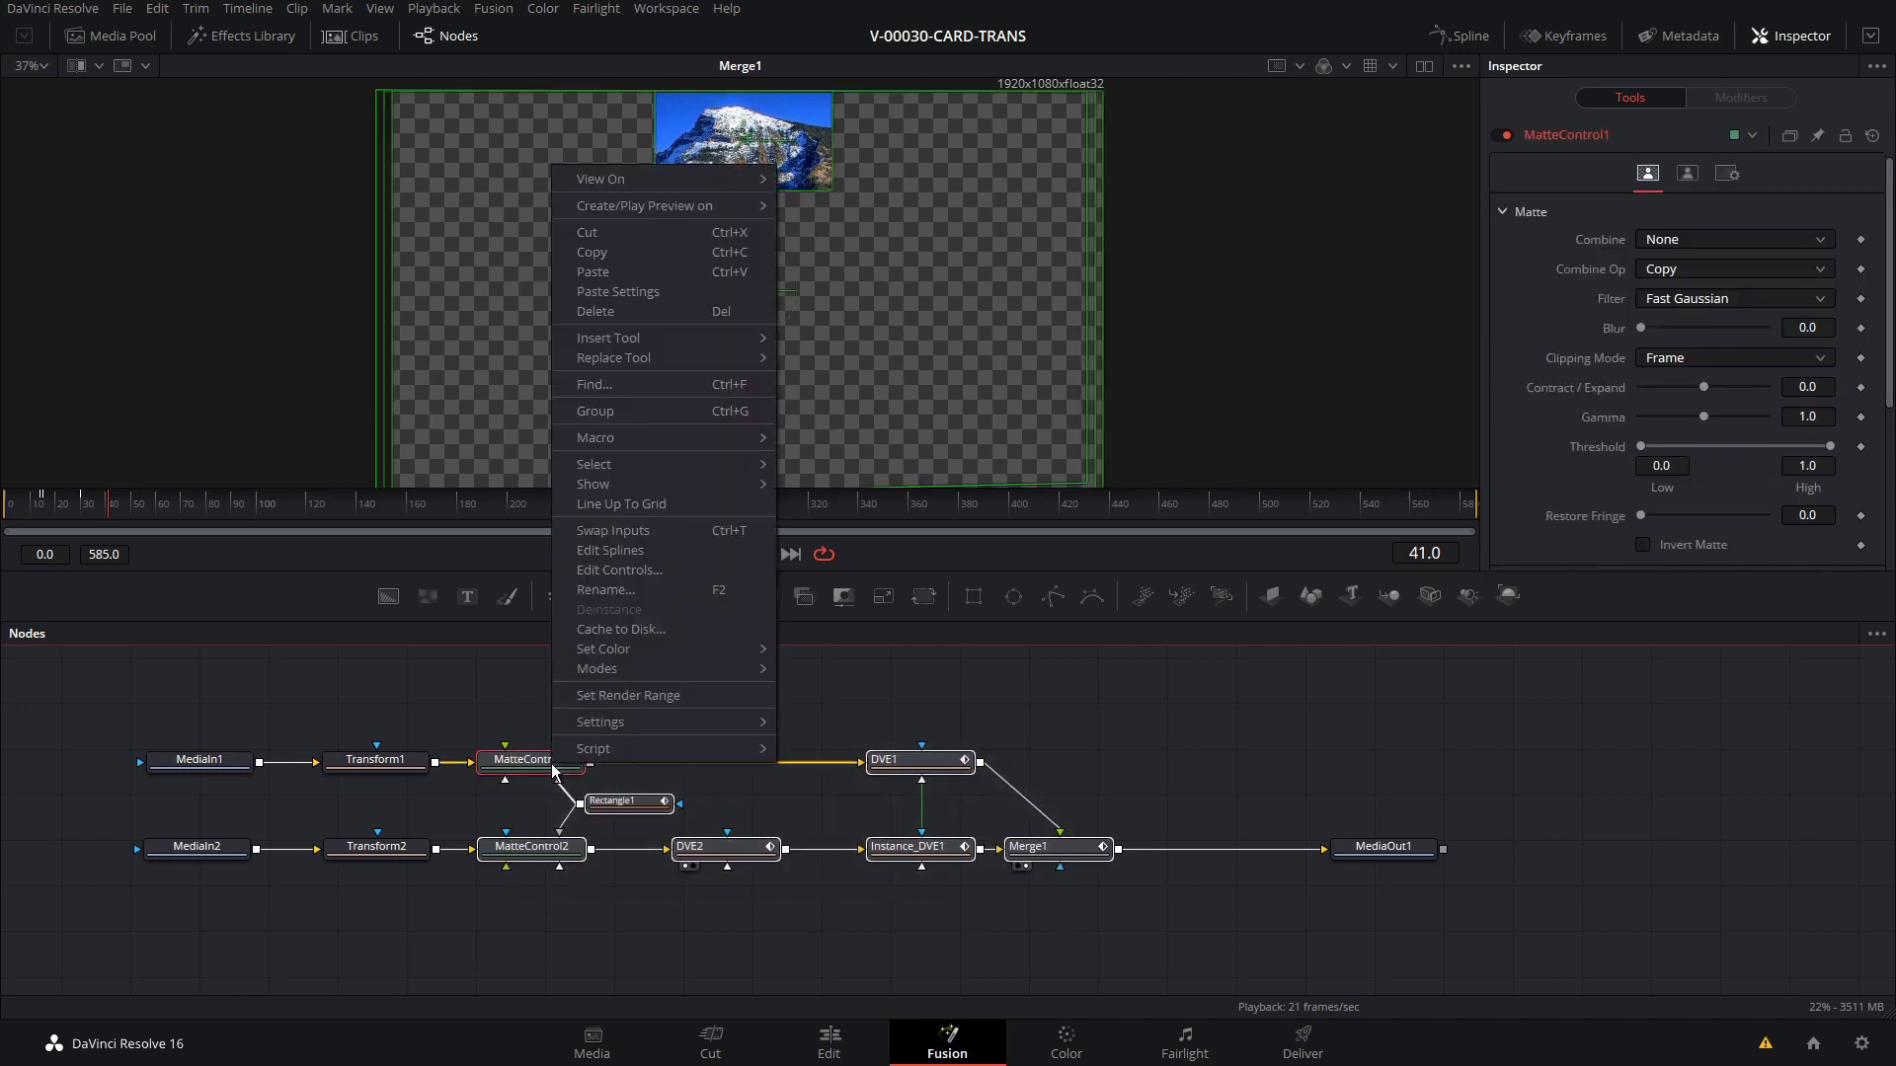
mouse_move(620, 657)
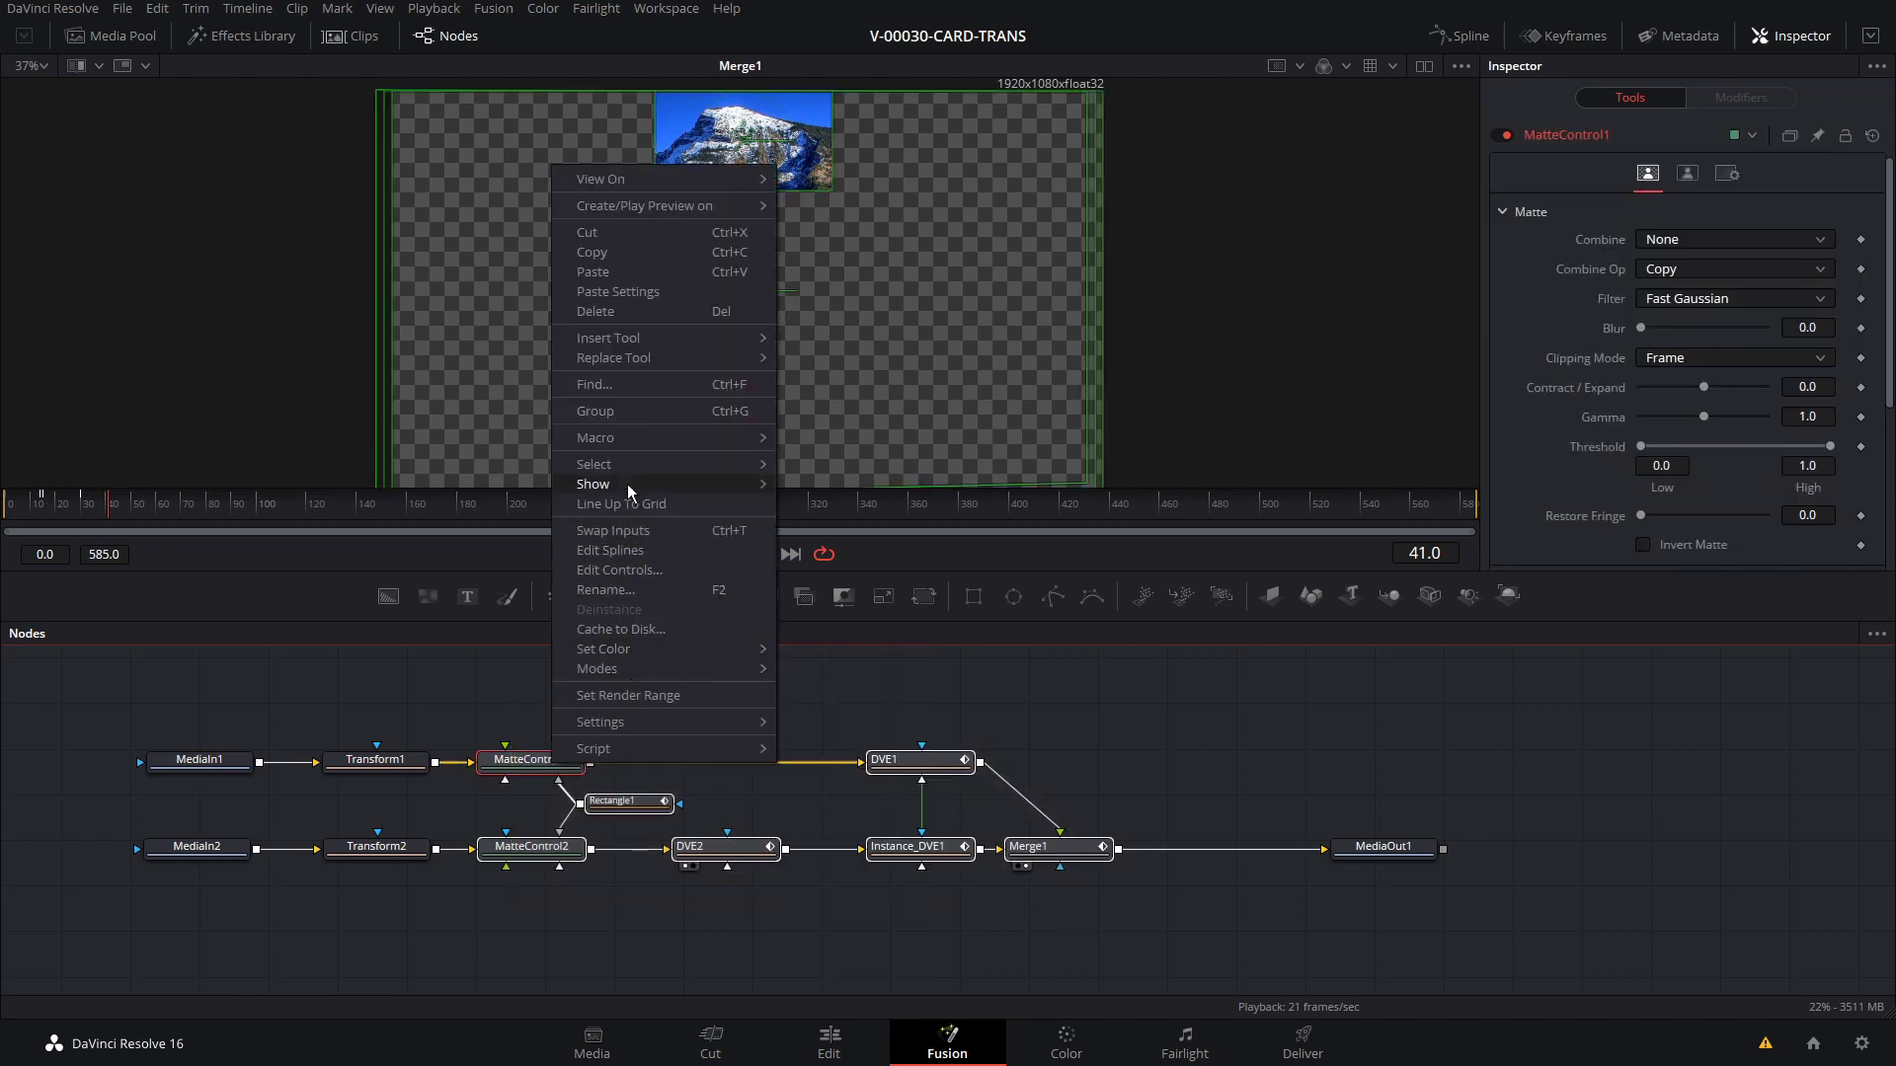
click(625, 409)
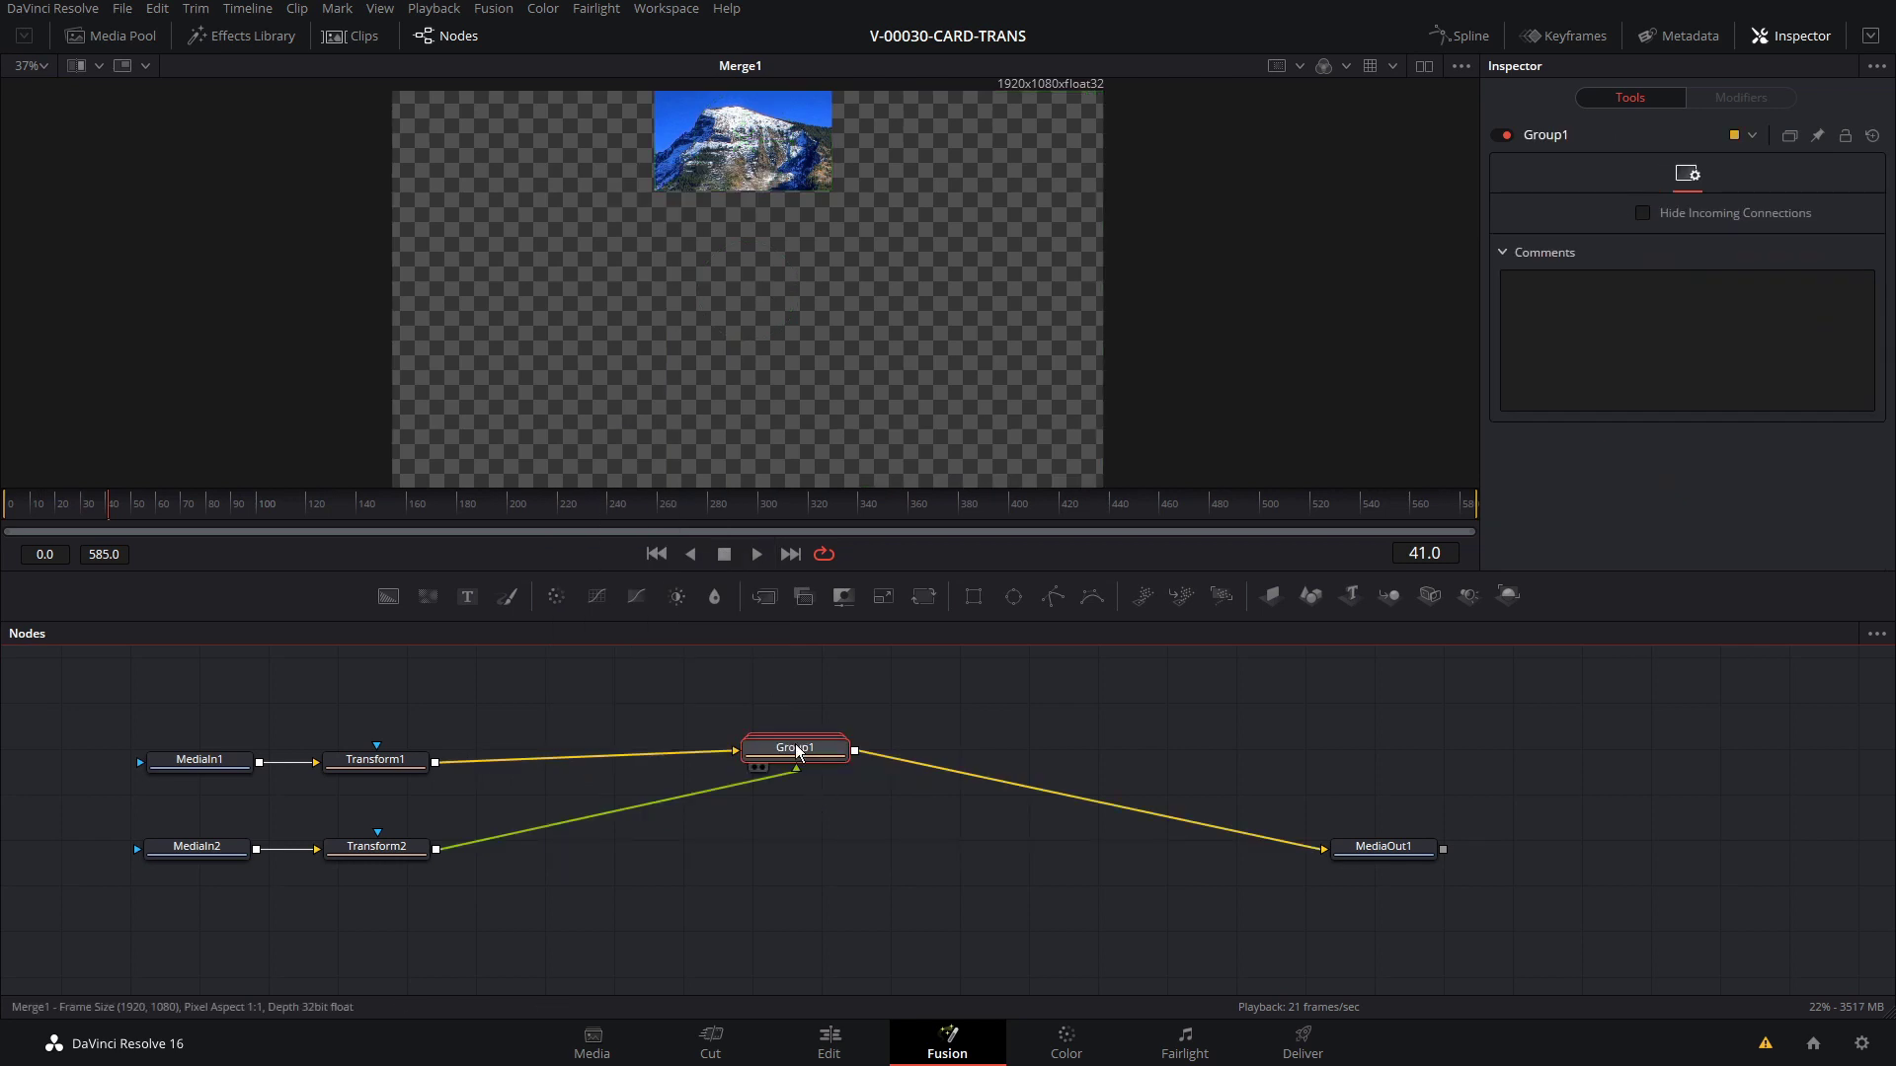
drag(800, 759, 649, 770)
Inside Group1, move Rectangle1's center to about X 0.233, Y 0.621, and collapse the group.
double_click(639, 760)
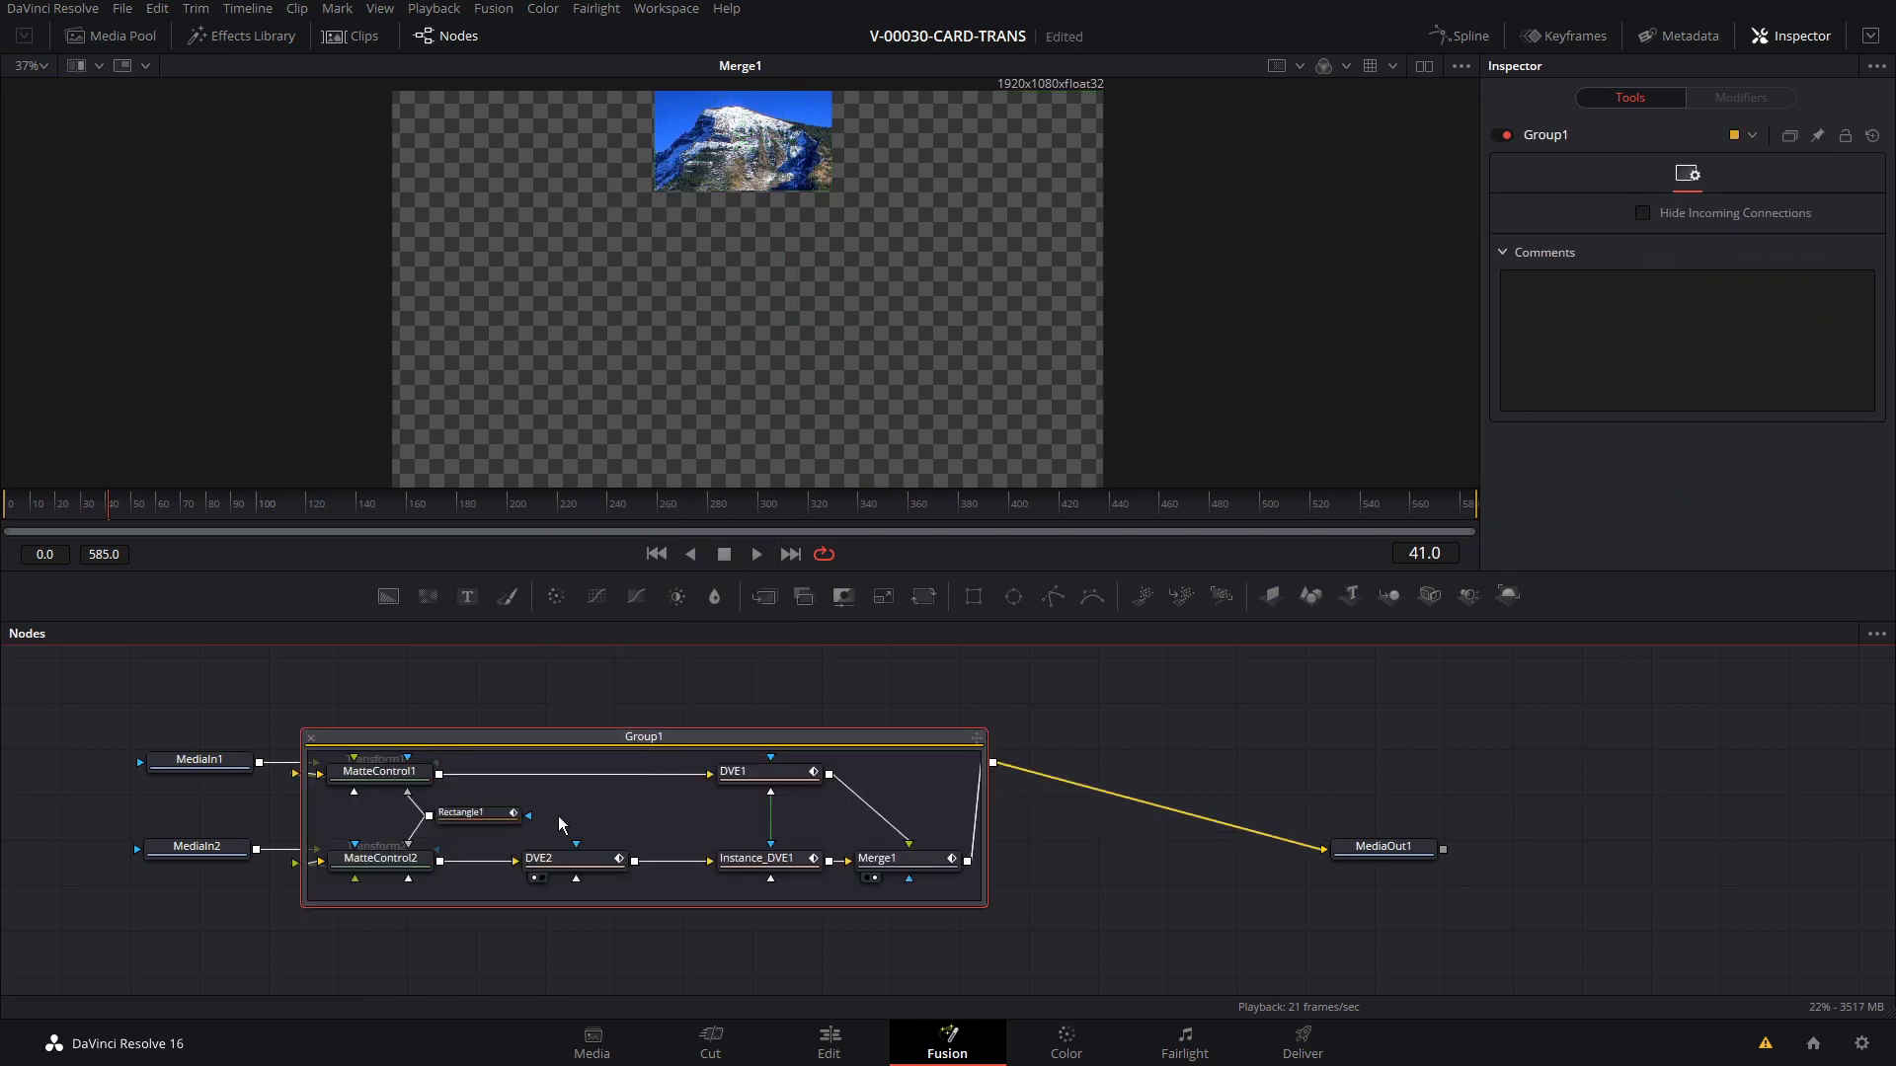
click(484, 816)
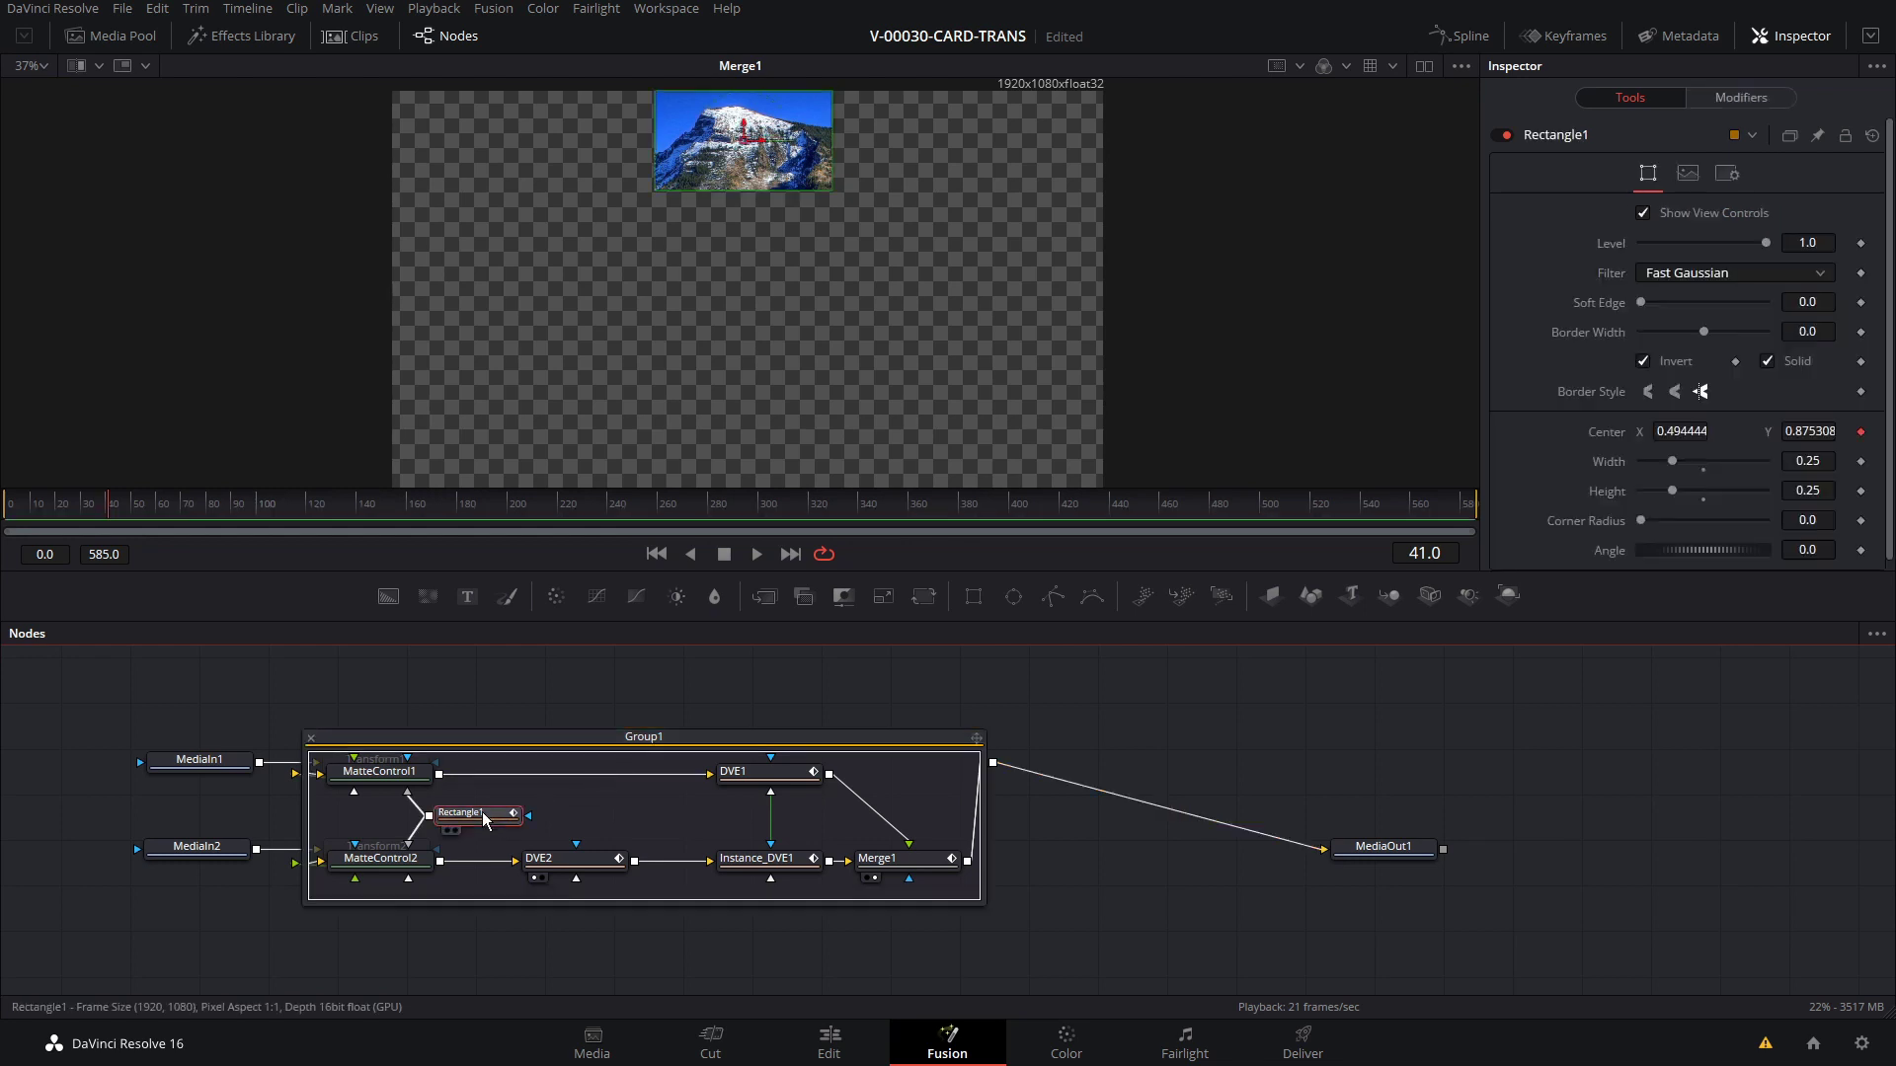
drag(748, 141, 558, 242)
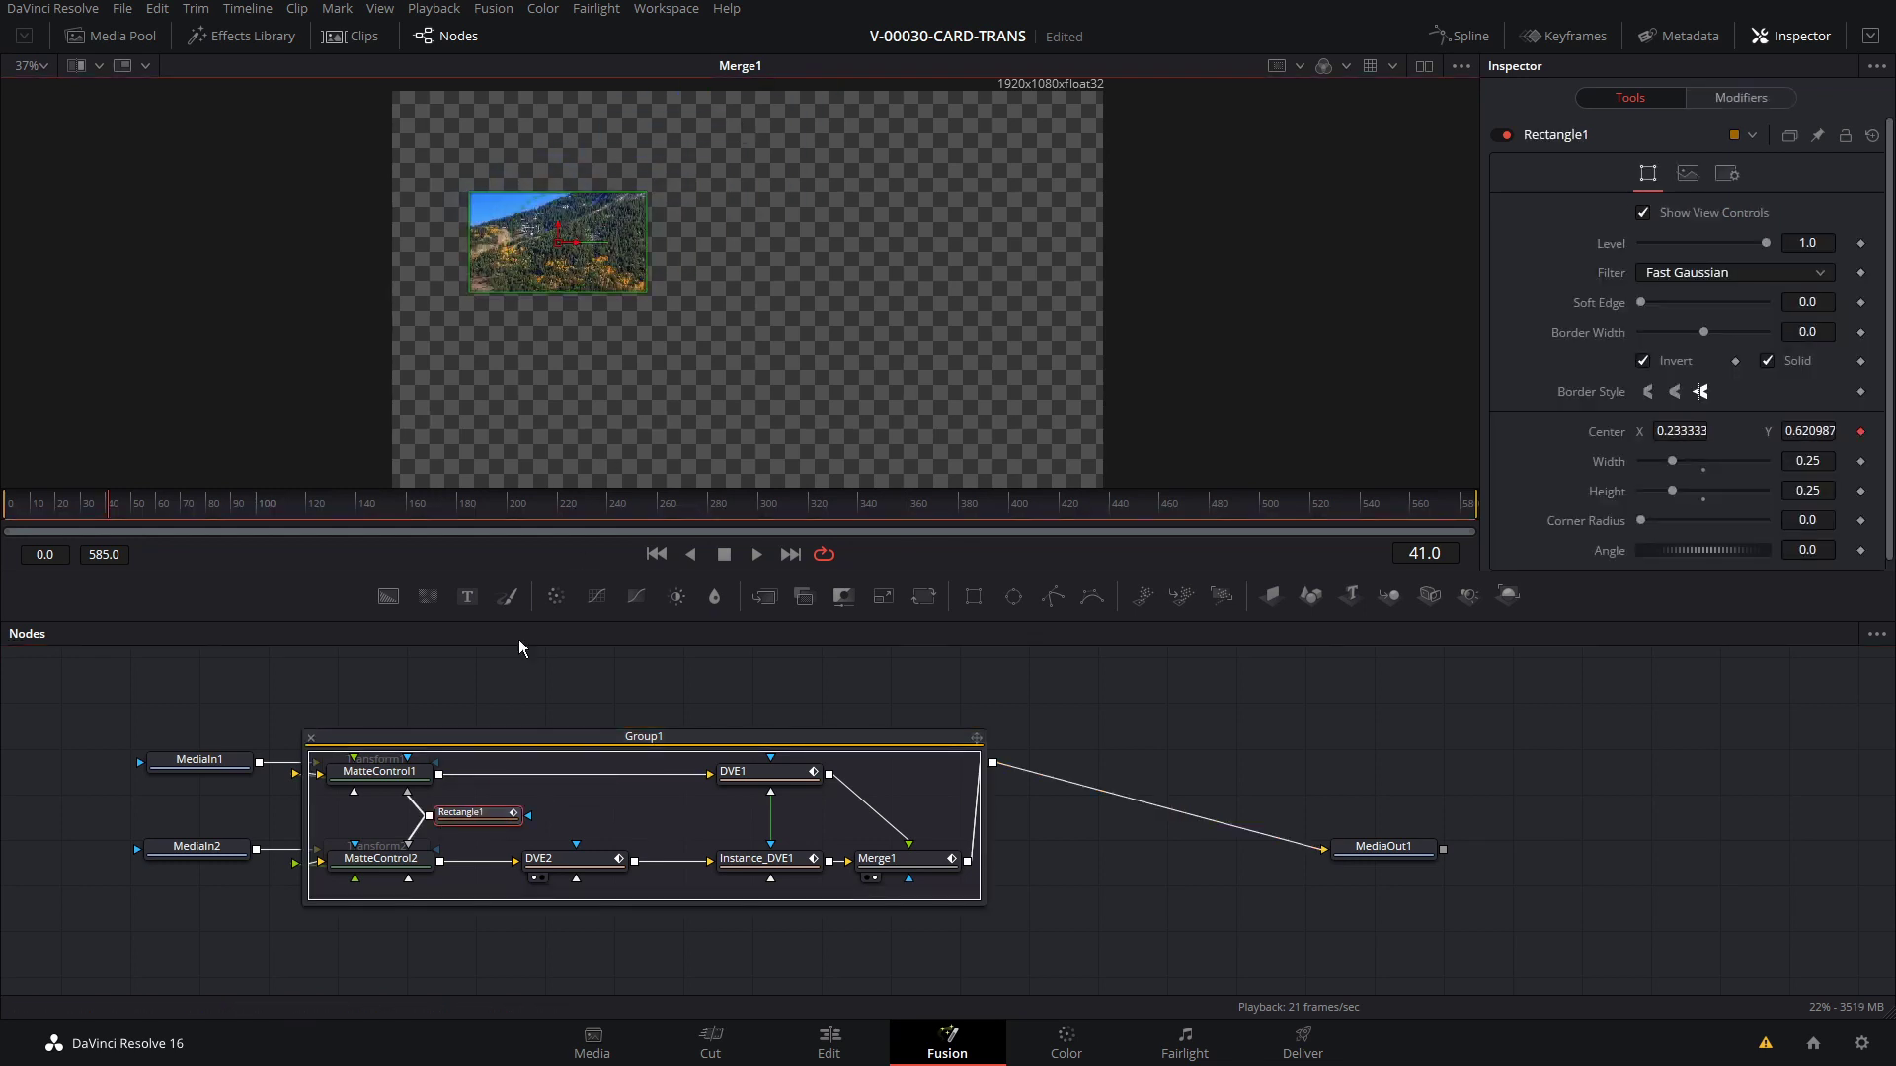
click(310, 737)
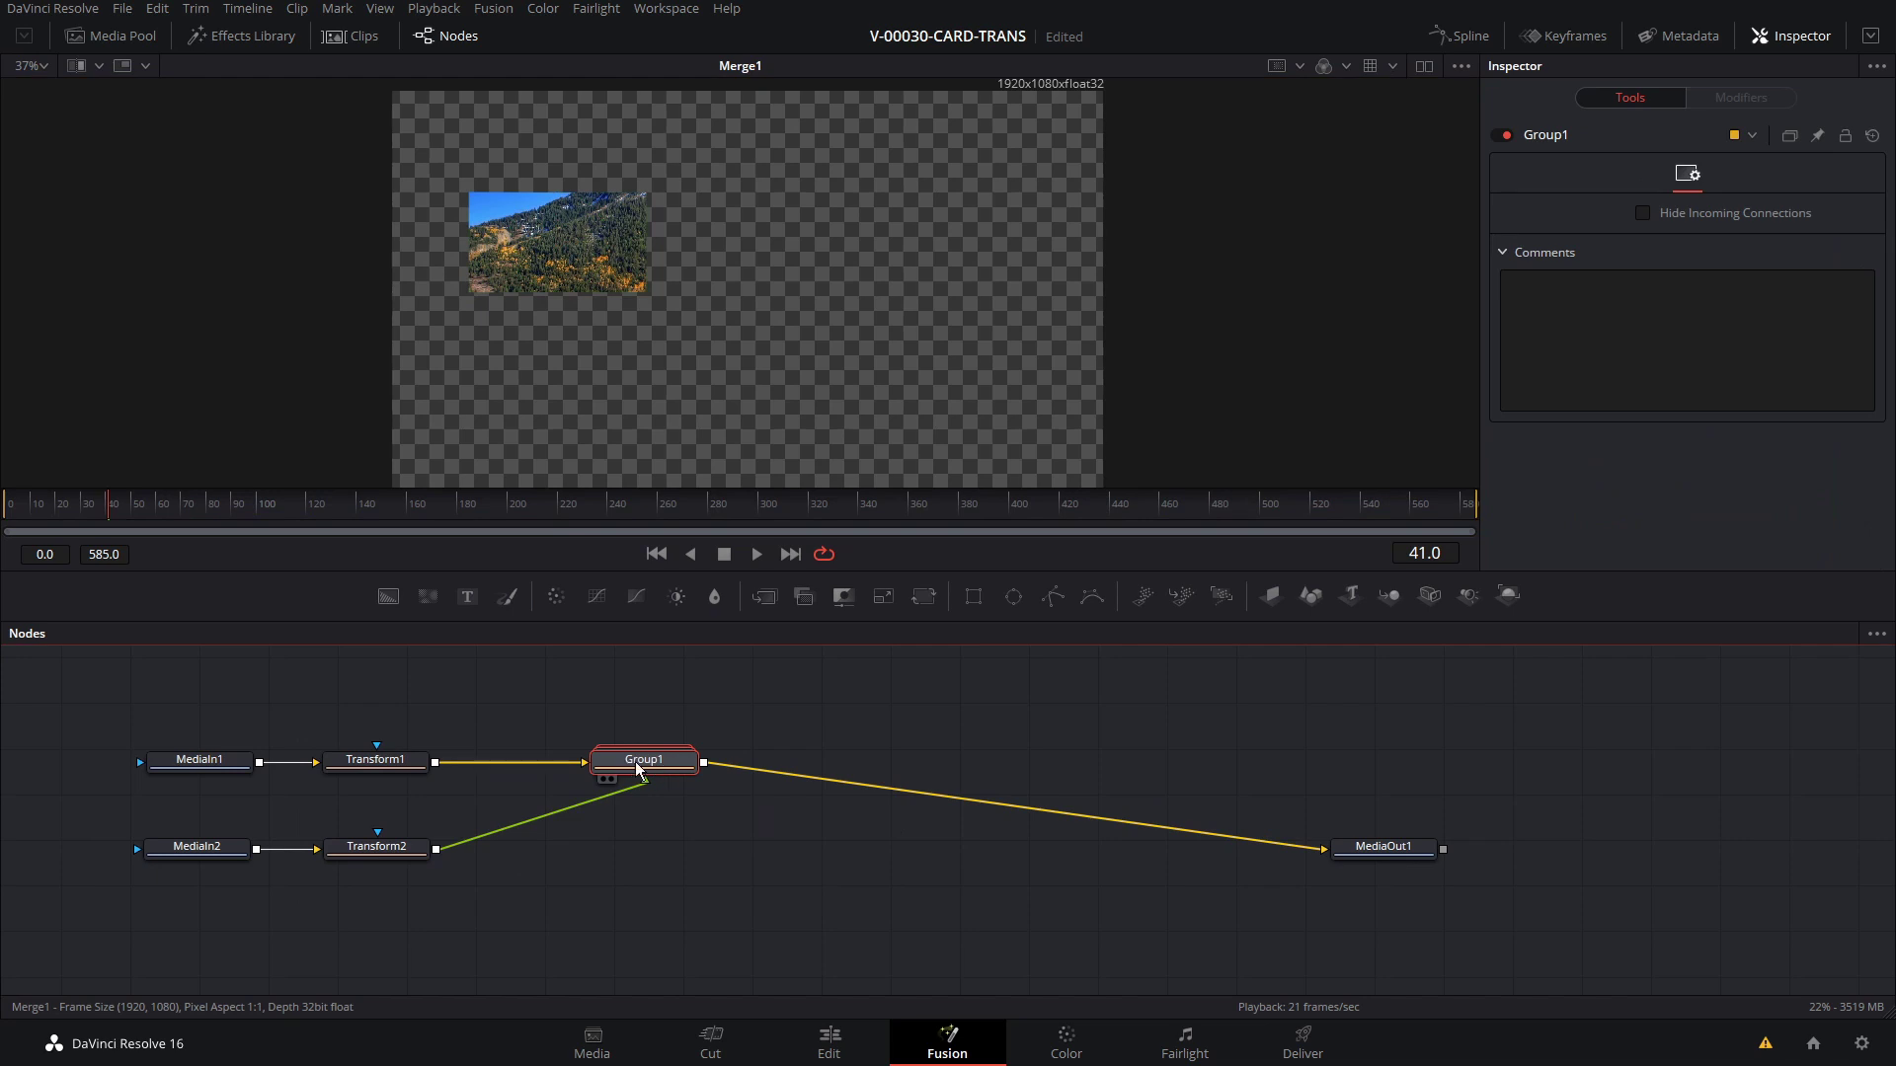
Paste a copy of Group1 below the original and connect Transform1 and Transform2 to the copy's inputs.
mouse_move(658, 767)
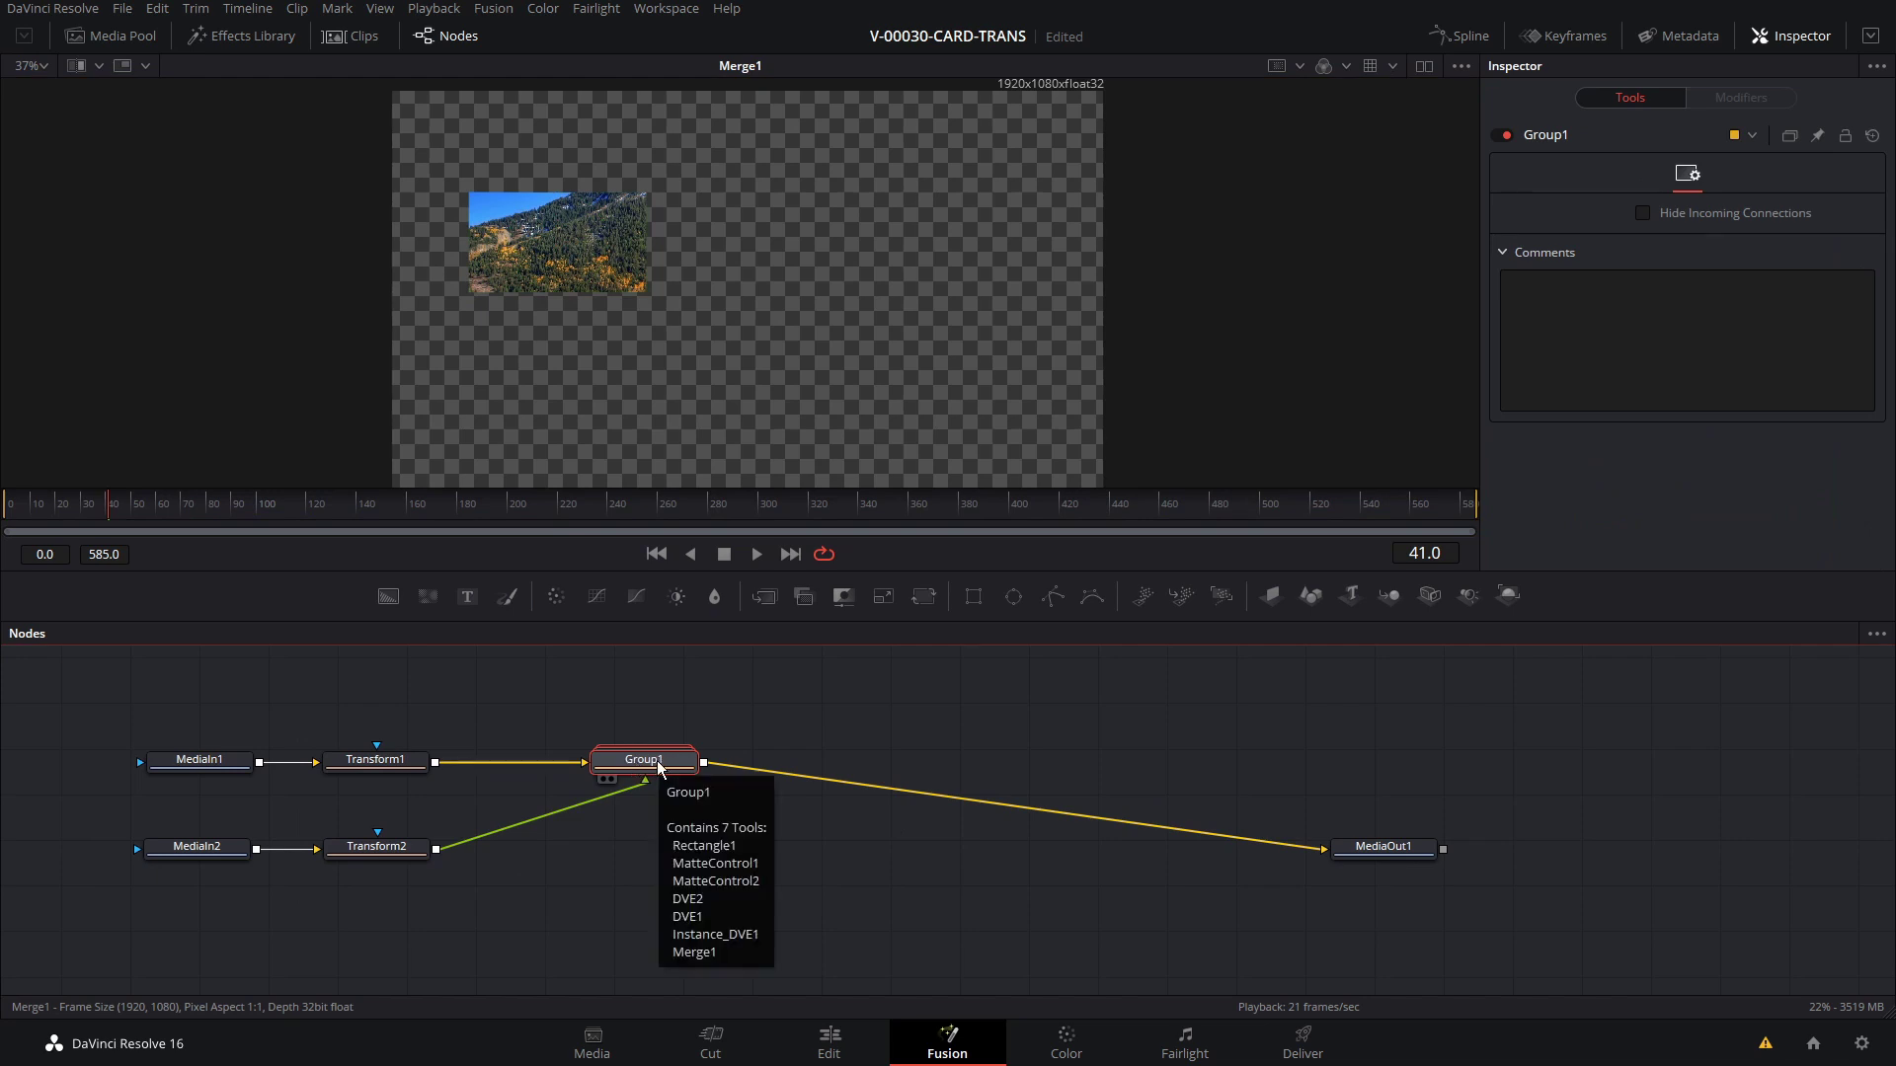
click(667, 849)
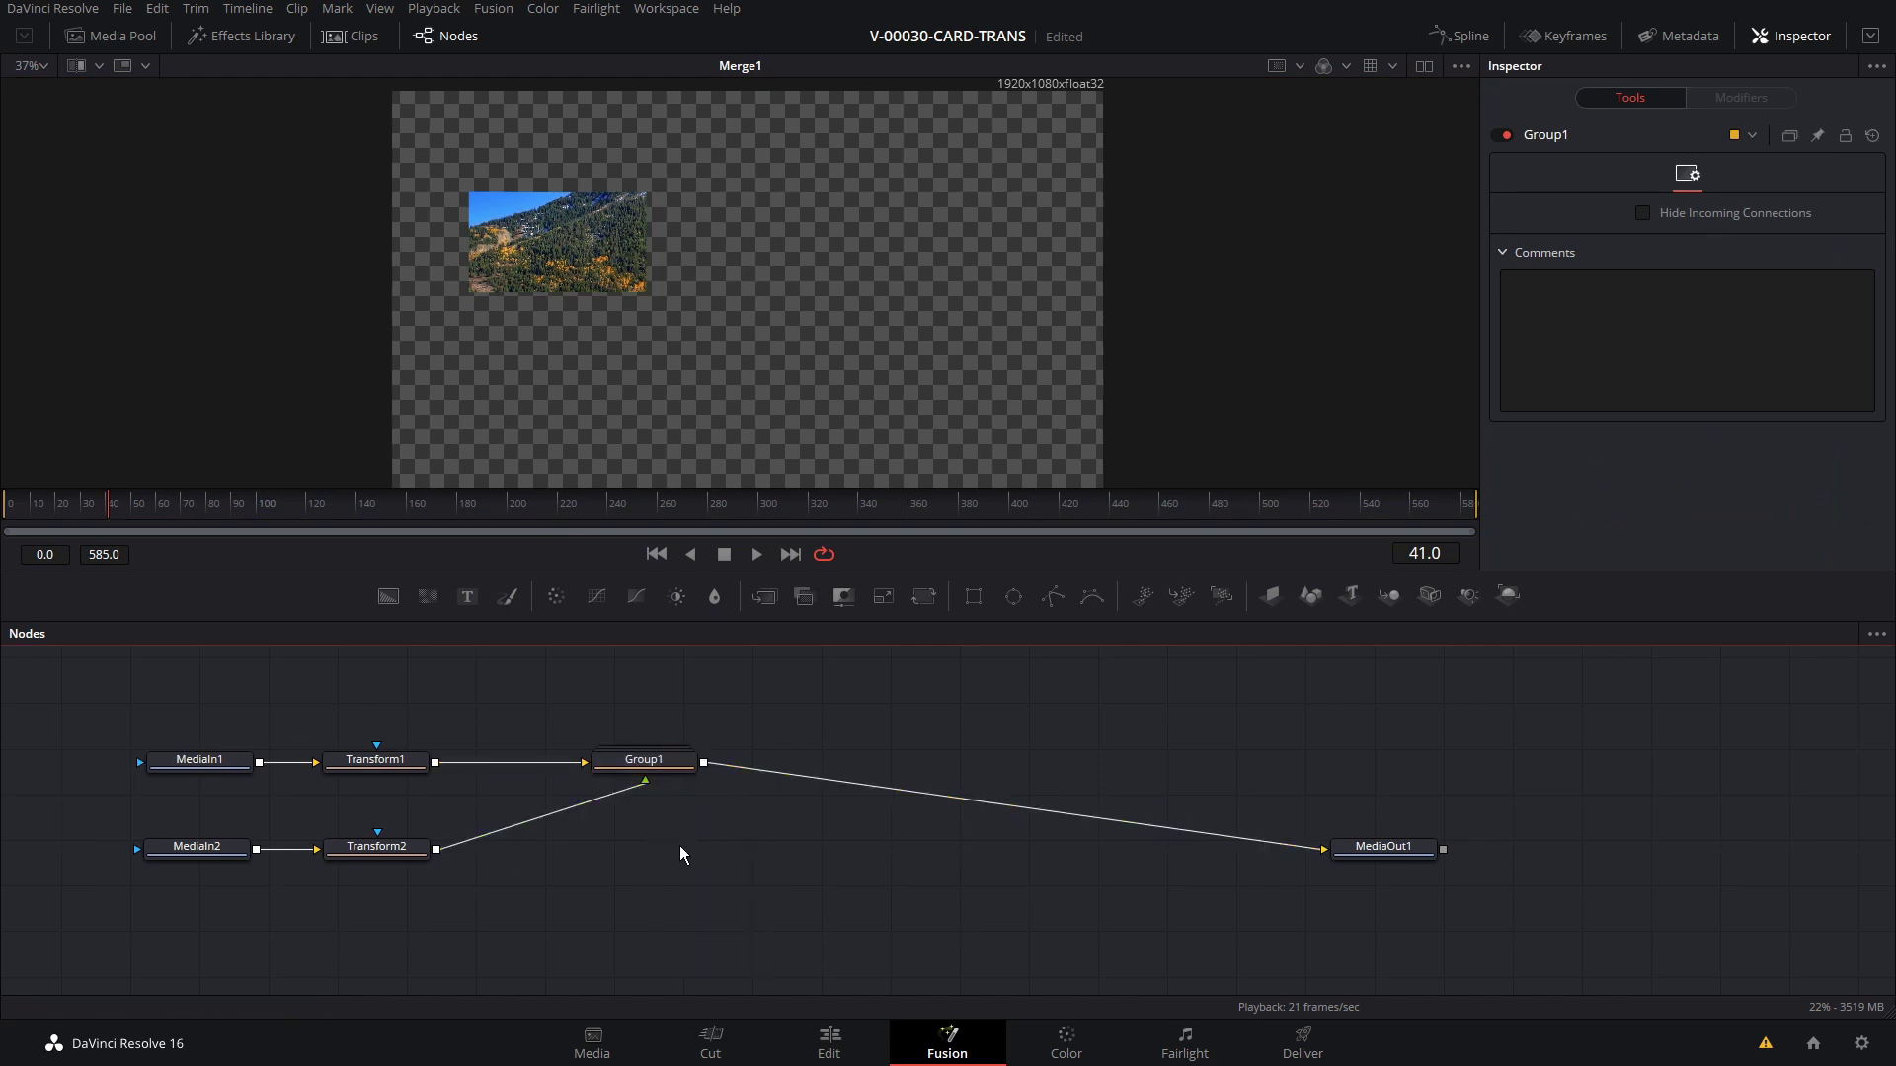
key(ctrl+v)
mouse_move(679, 845)
mouse_down()
mouse_move(675, 906)
mouse_move(670, 880)
mouse_up()
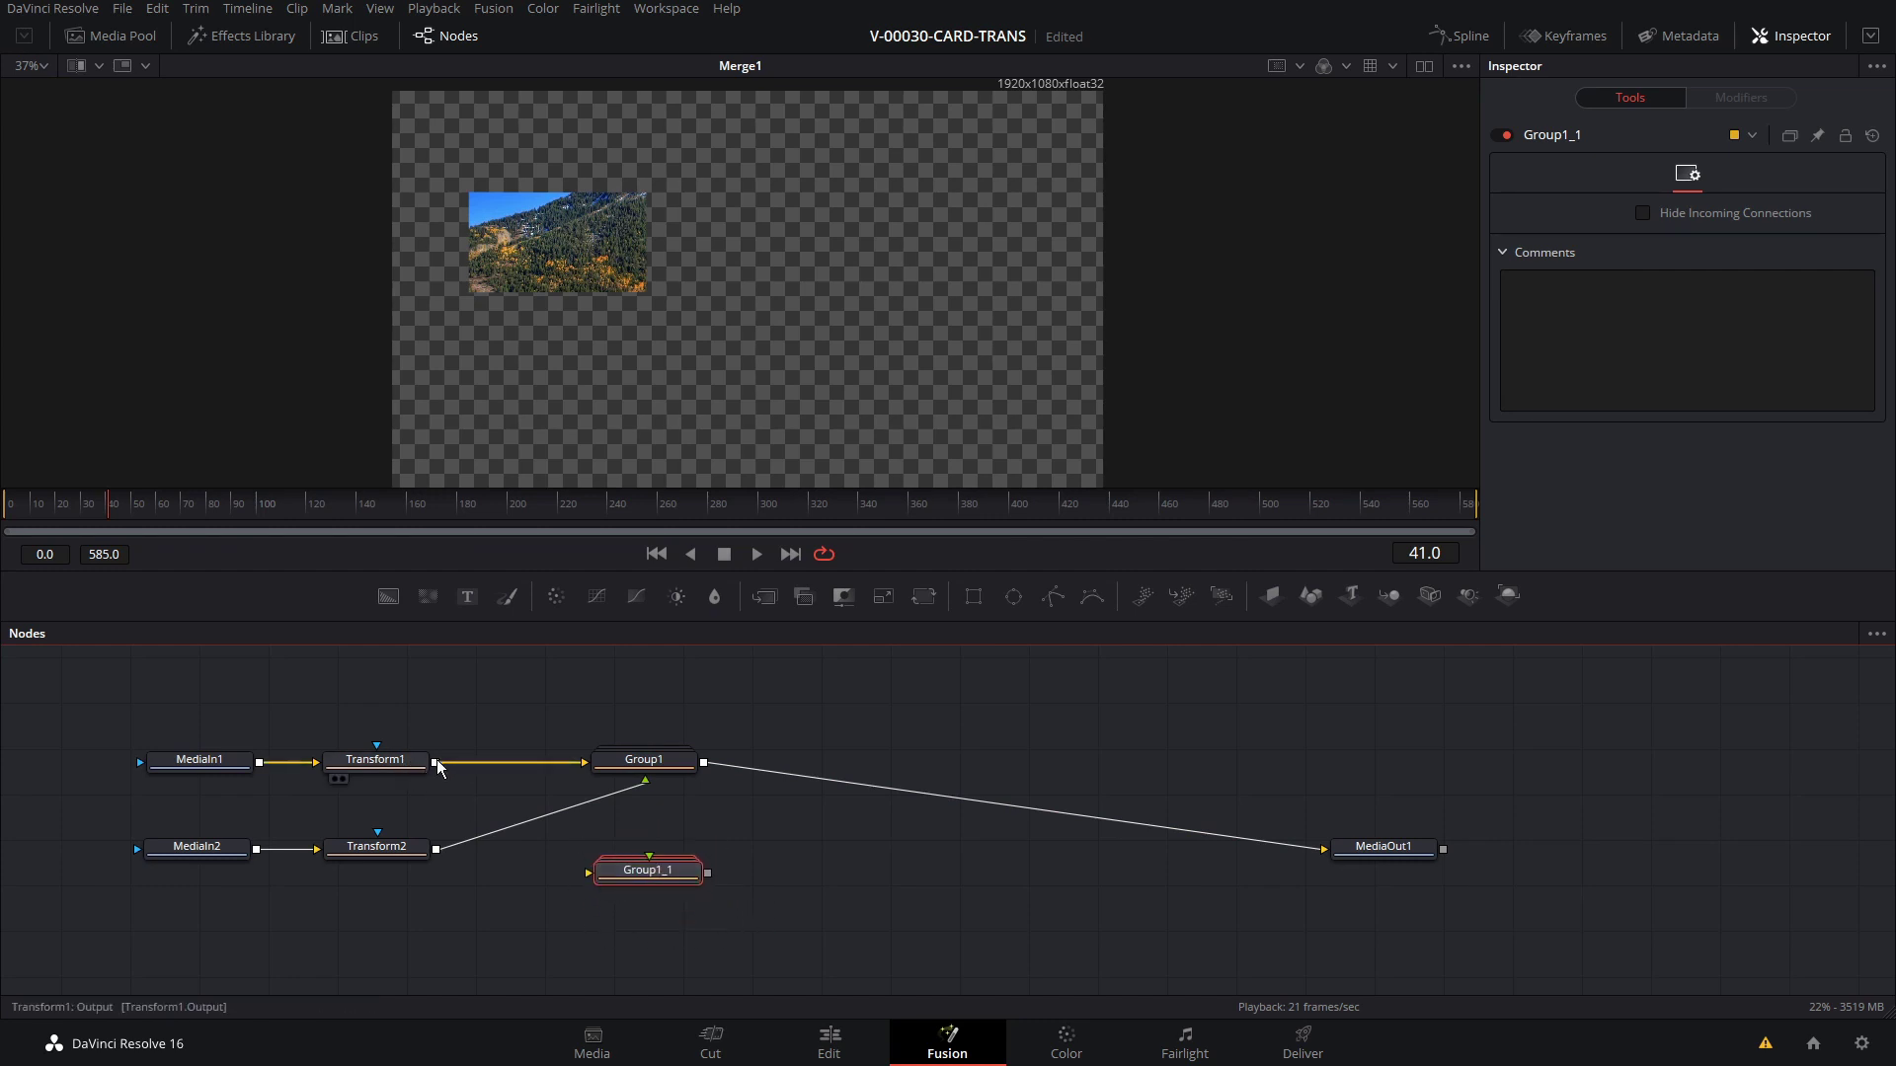
drag(436, 762, 589, 873)
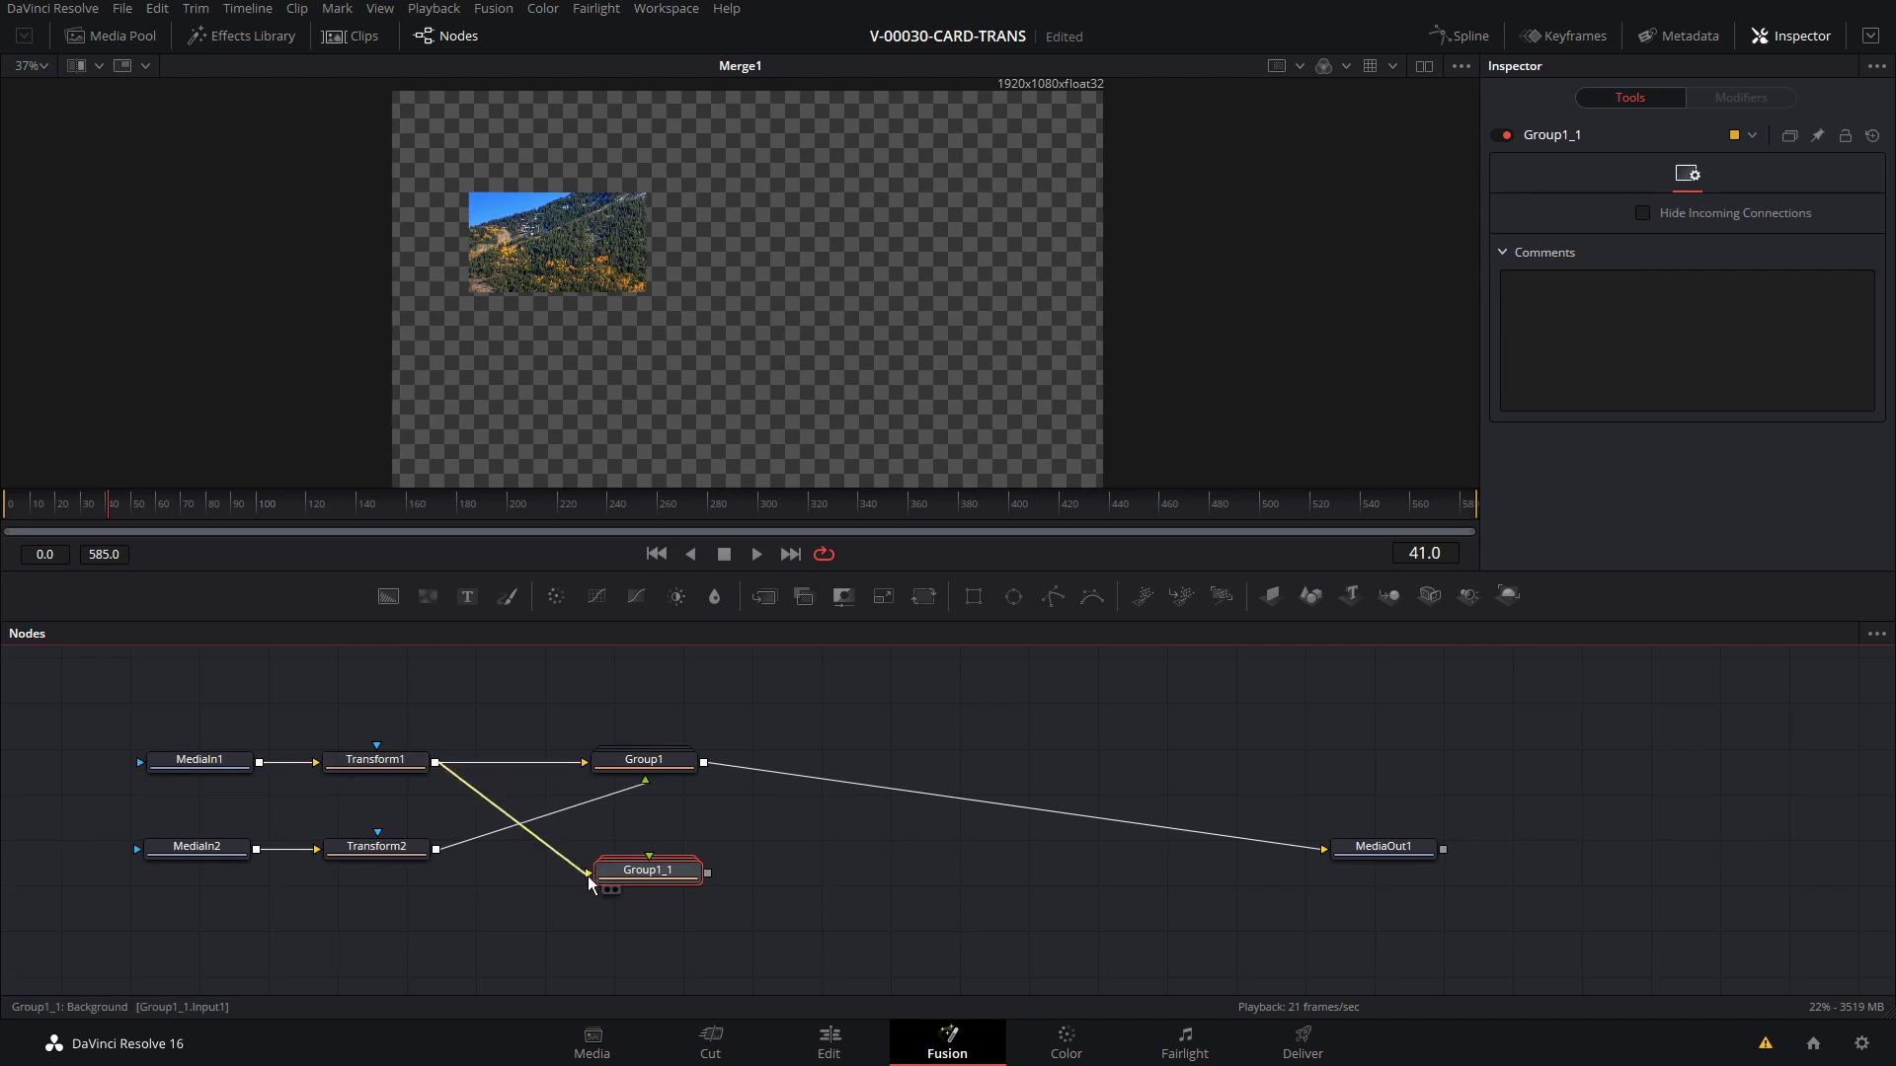
drag(435, 849, 654, 865)
Inside Group1_1, move the Rectangle1_1 mask directly to the right of the first card, and line the collapsed group up with Transform2.
double_click(654, 865)
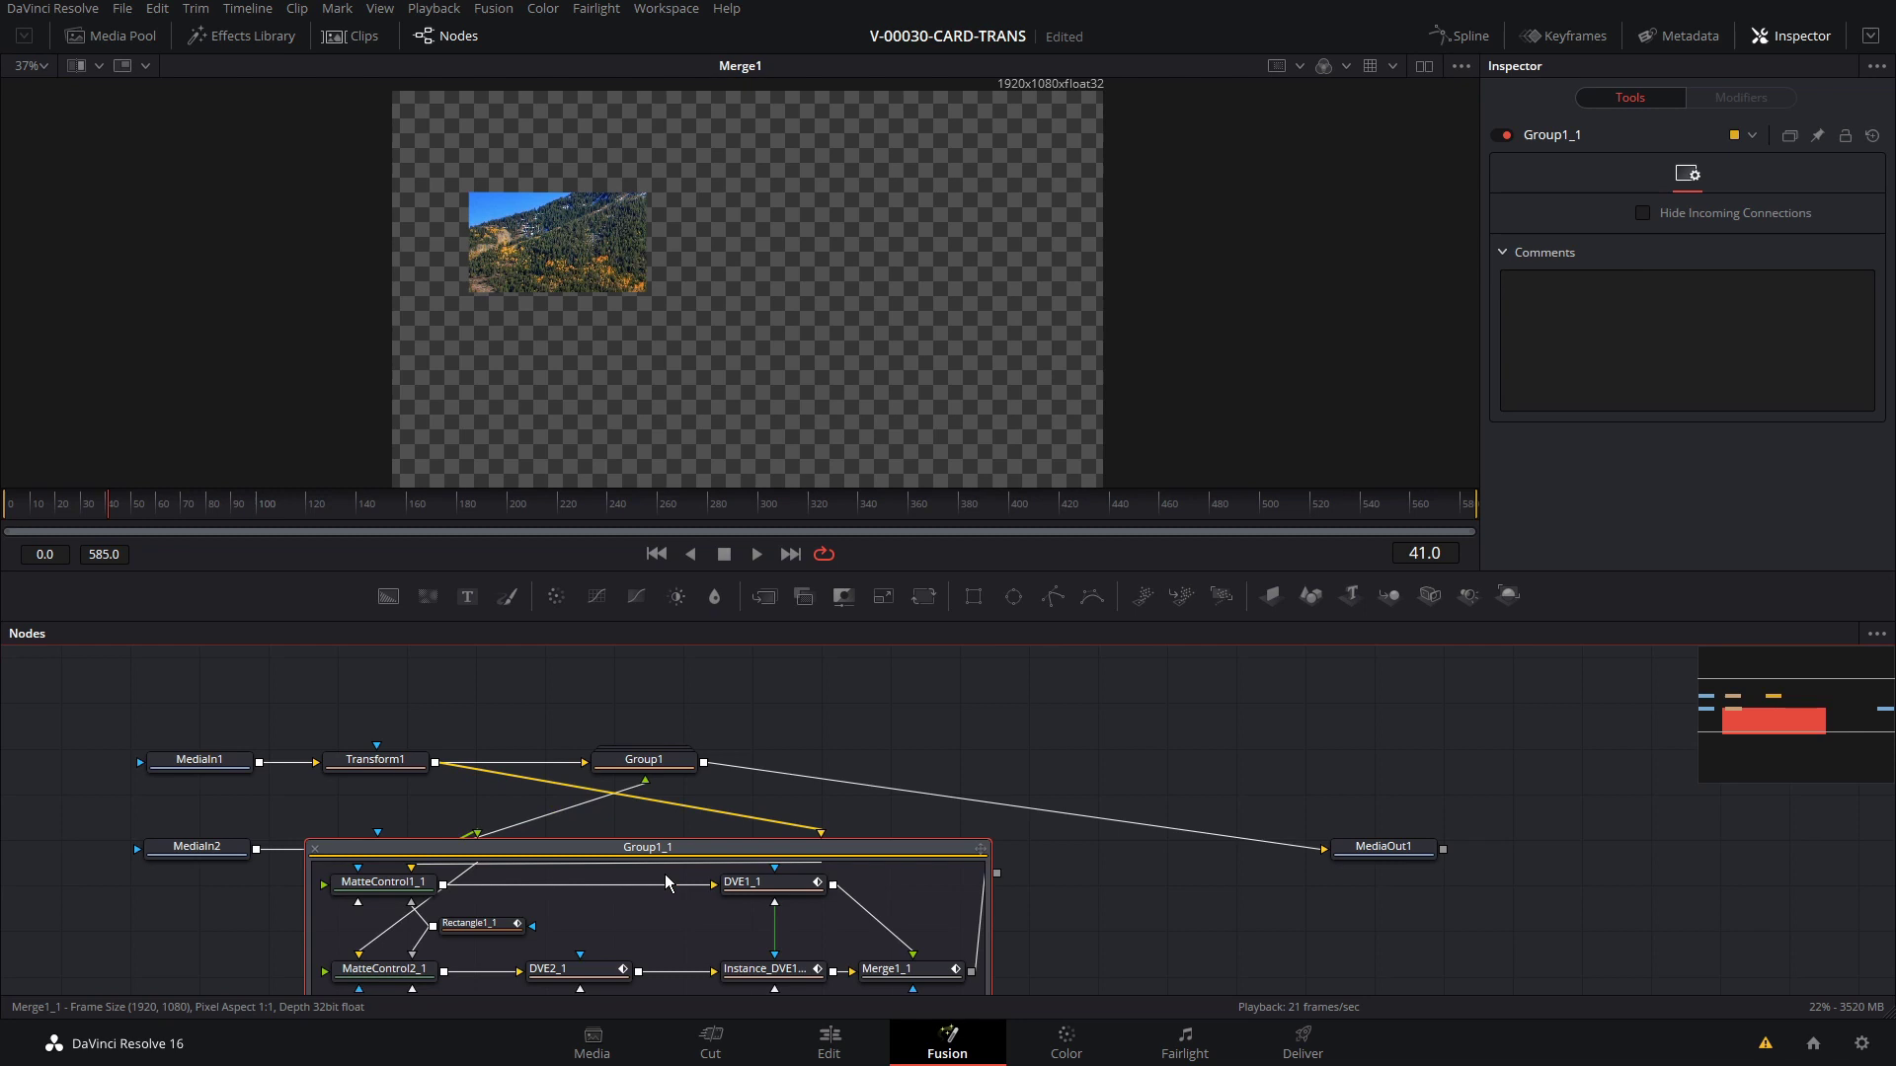
click(474, 923)
drag(577, 242, 760, 247)
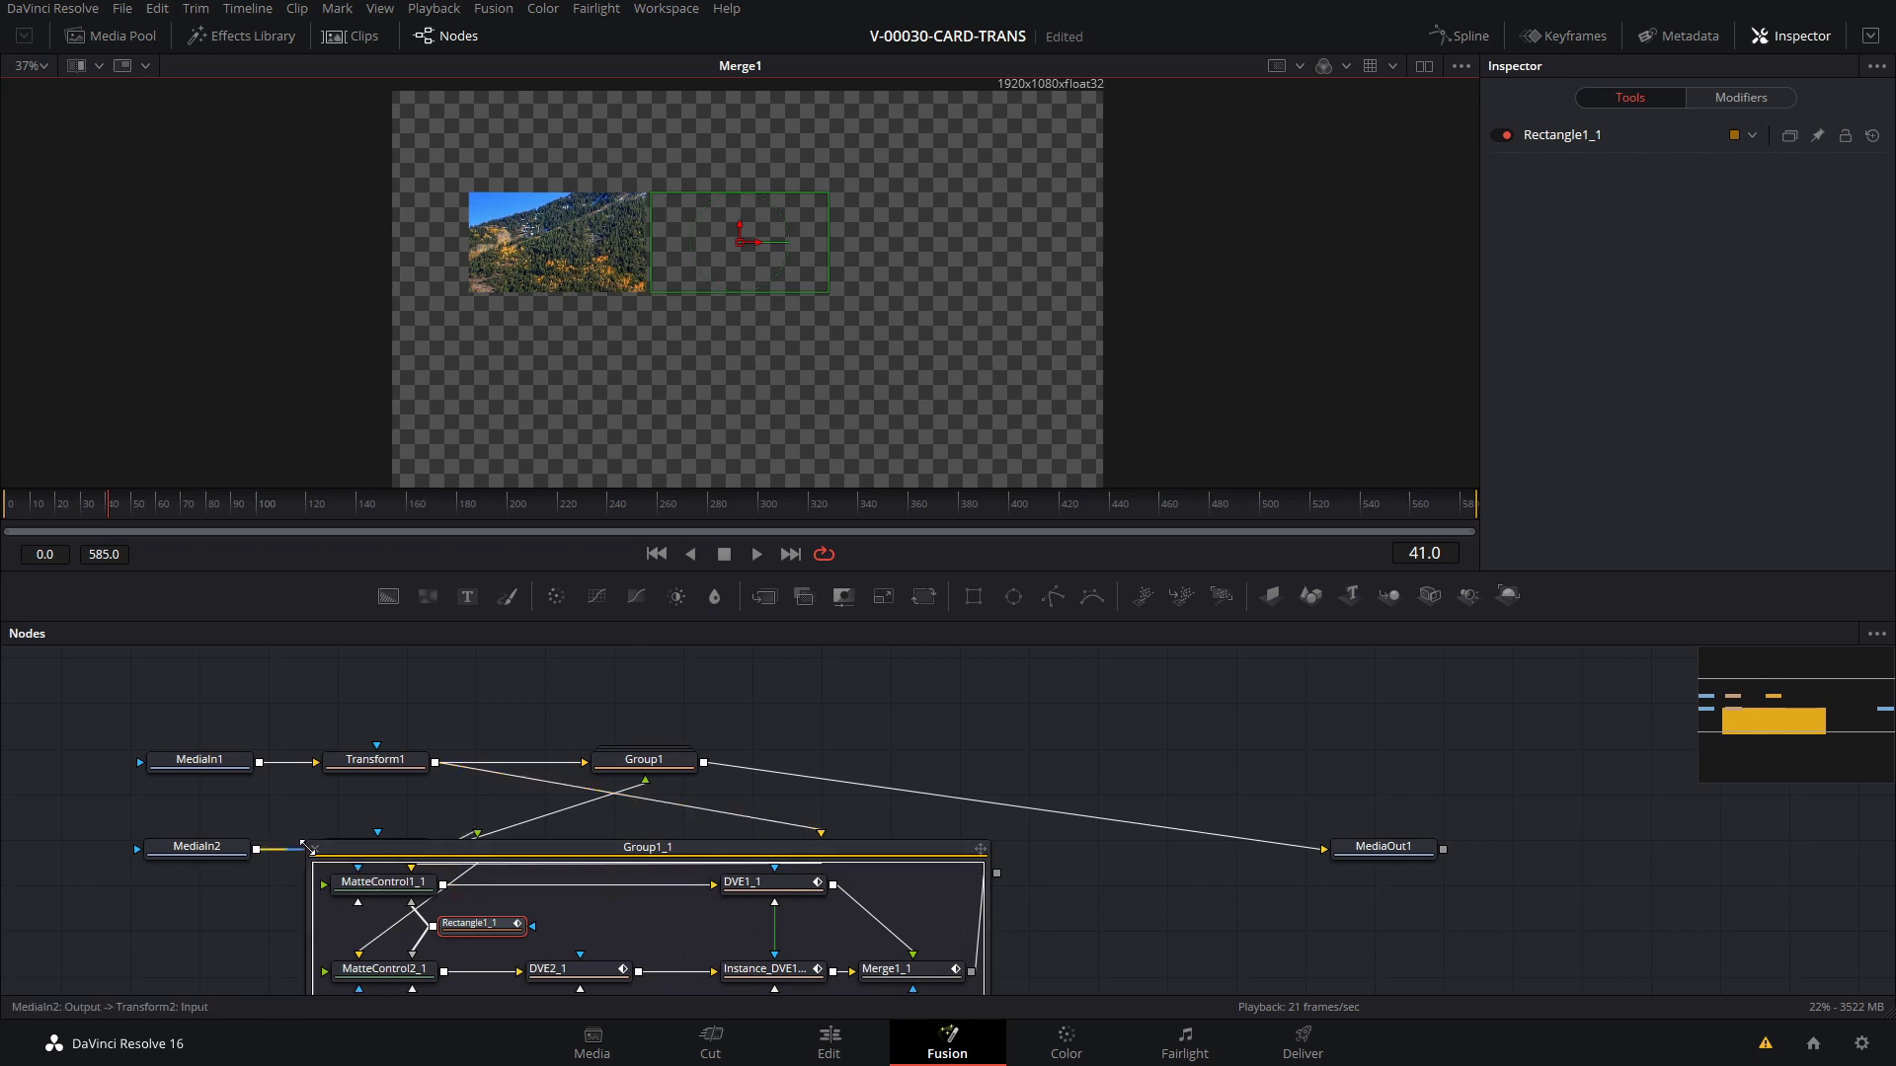
click(315, 850)
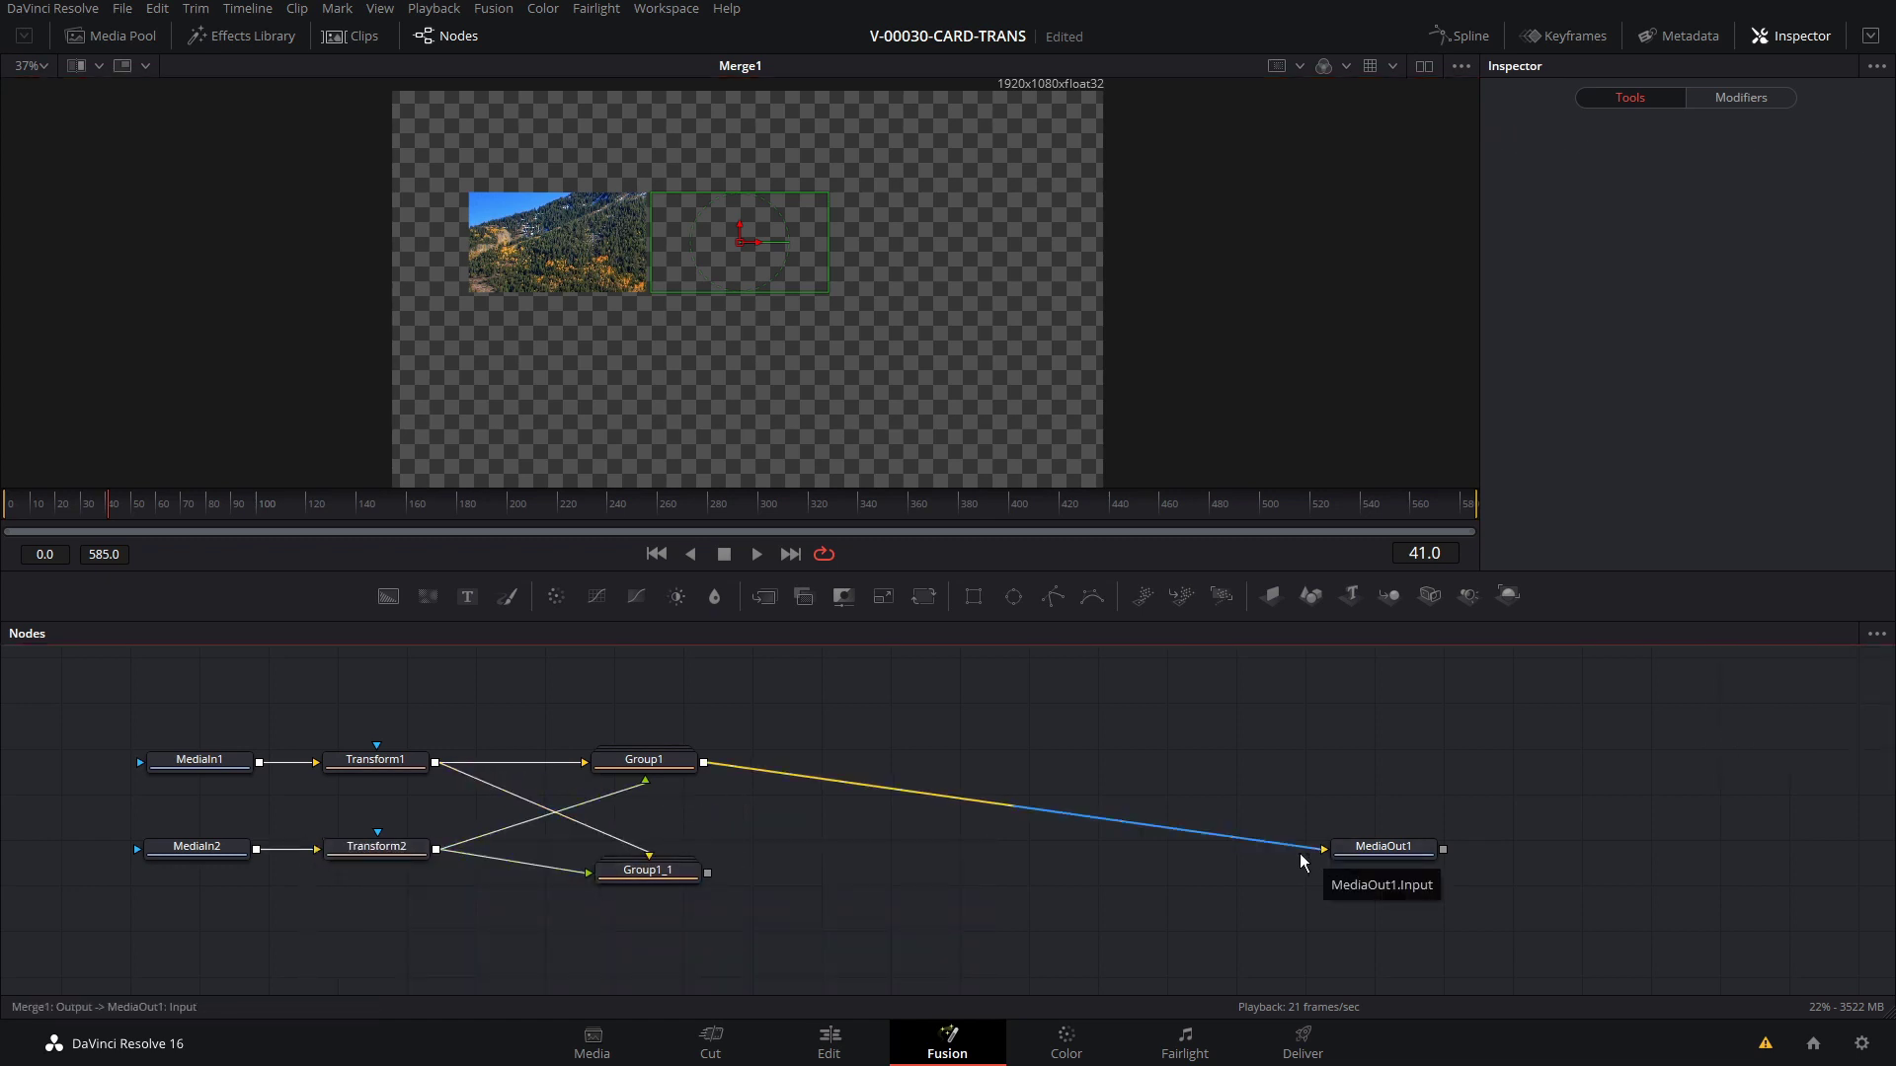
drag(664, 875, 662, 851)
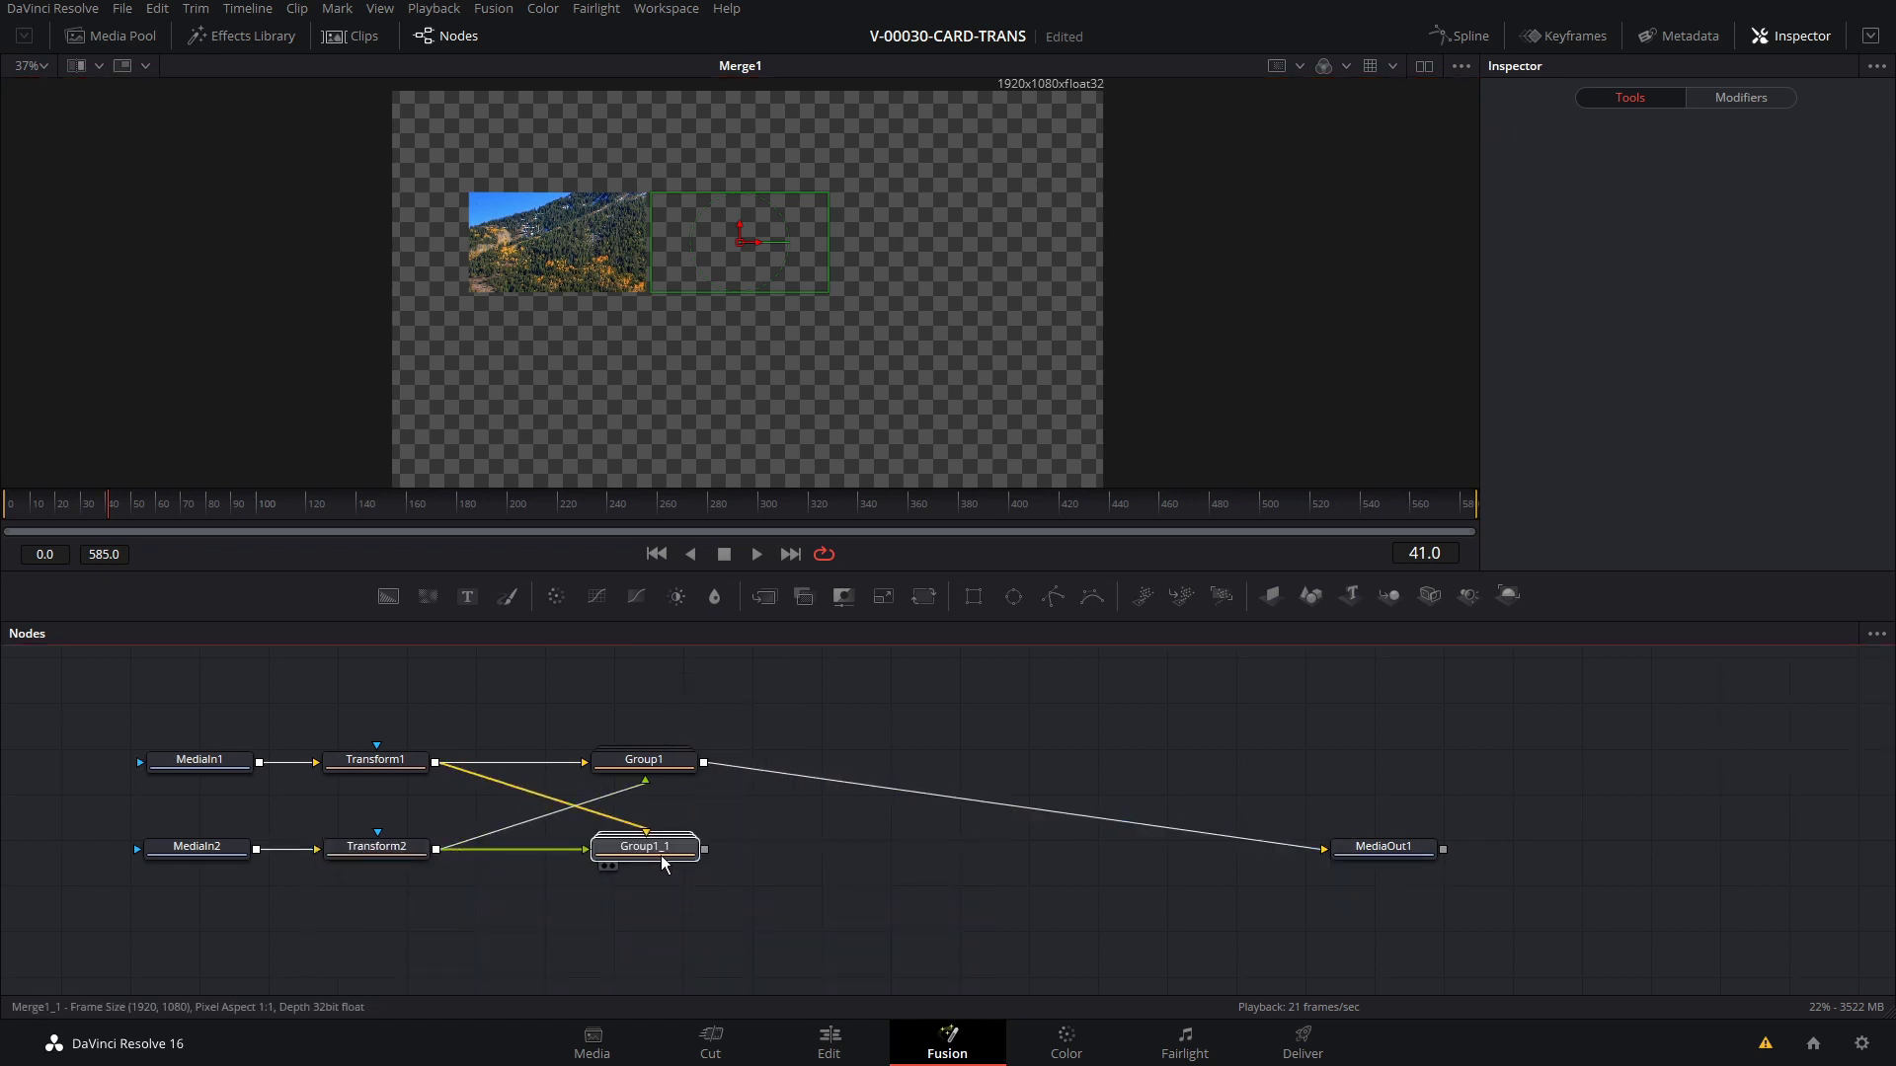
Disconnect Group1 from MediaOut1, merge Group1 over Group1_1, and show the new Merge2 in the viewer.
drag(1321, 849, 994, 825)
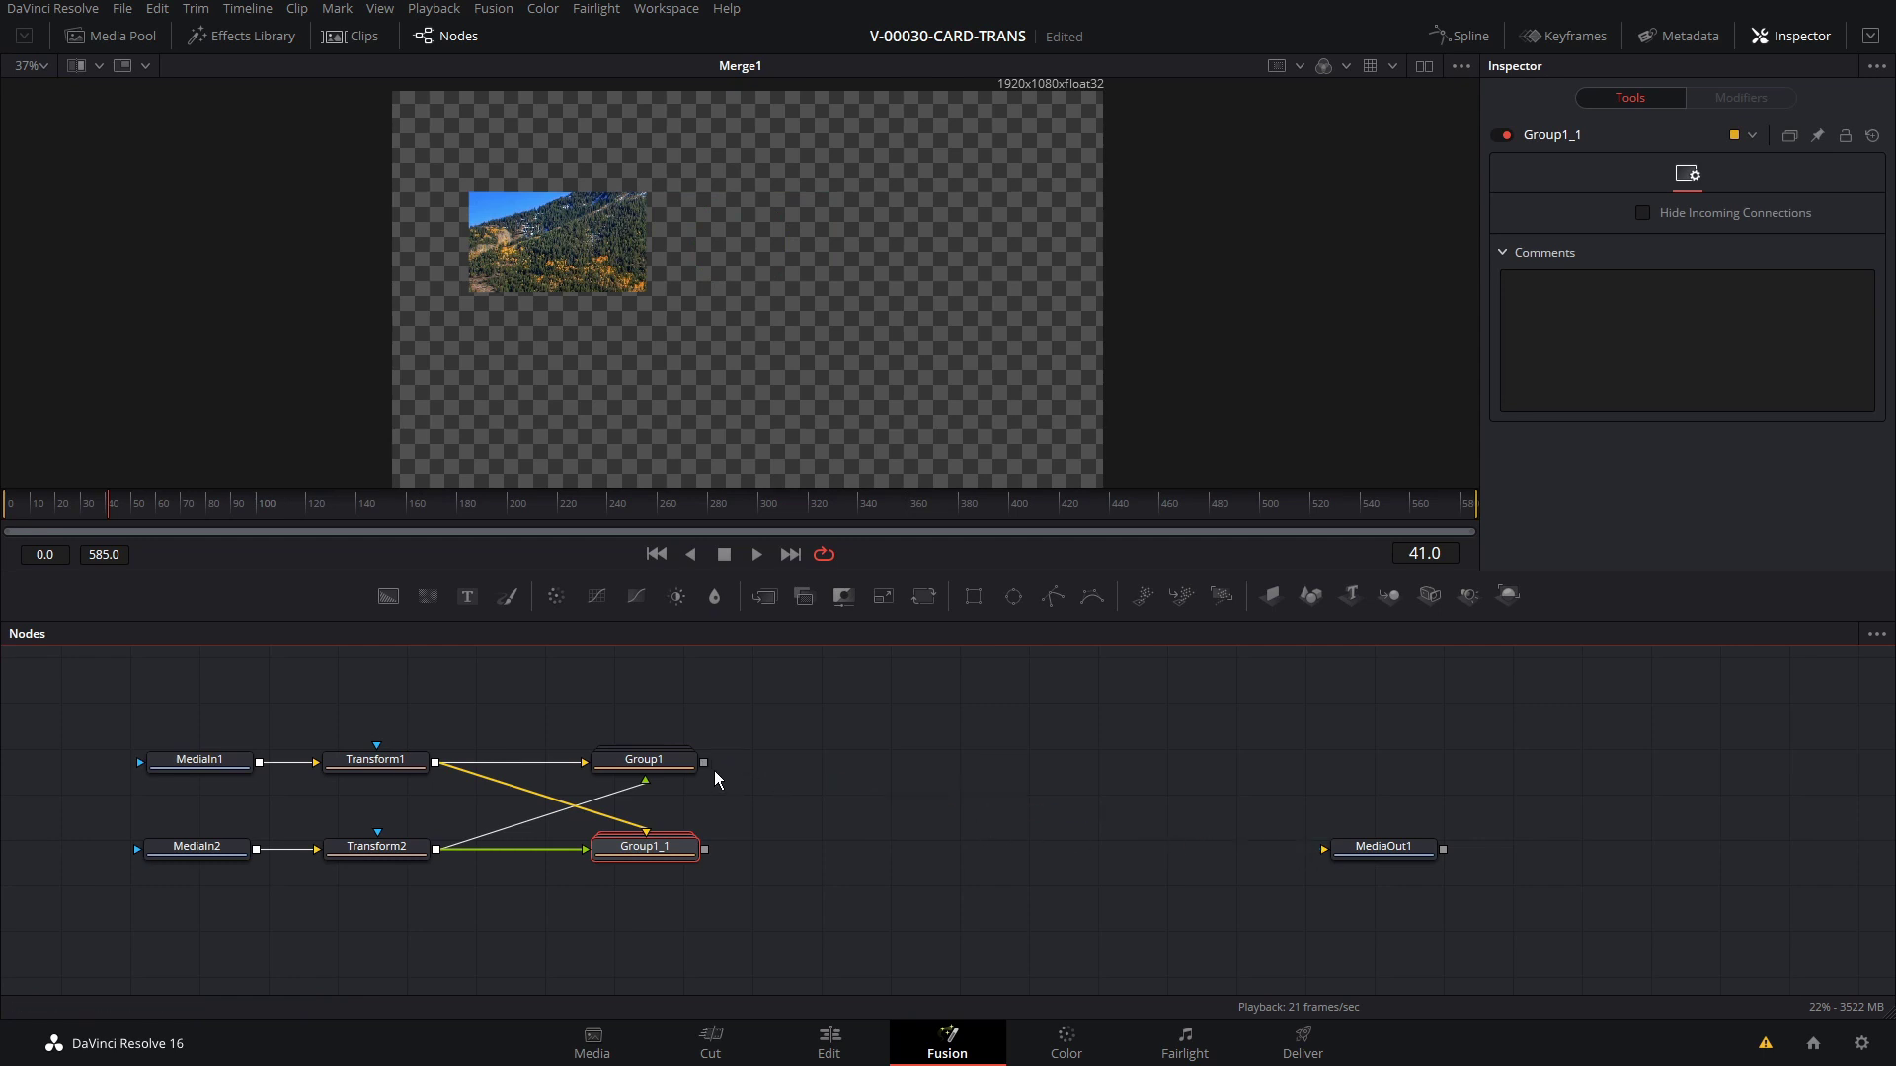
drag(705, 763, 707, 853)
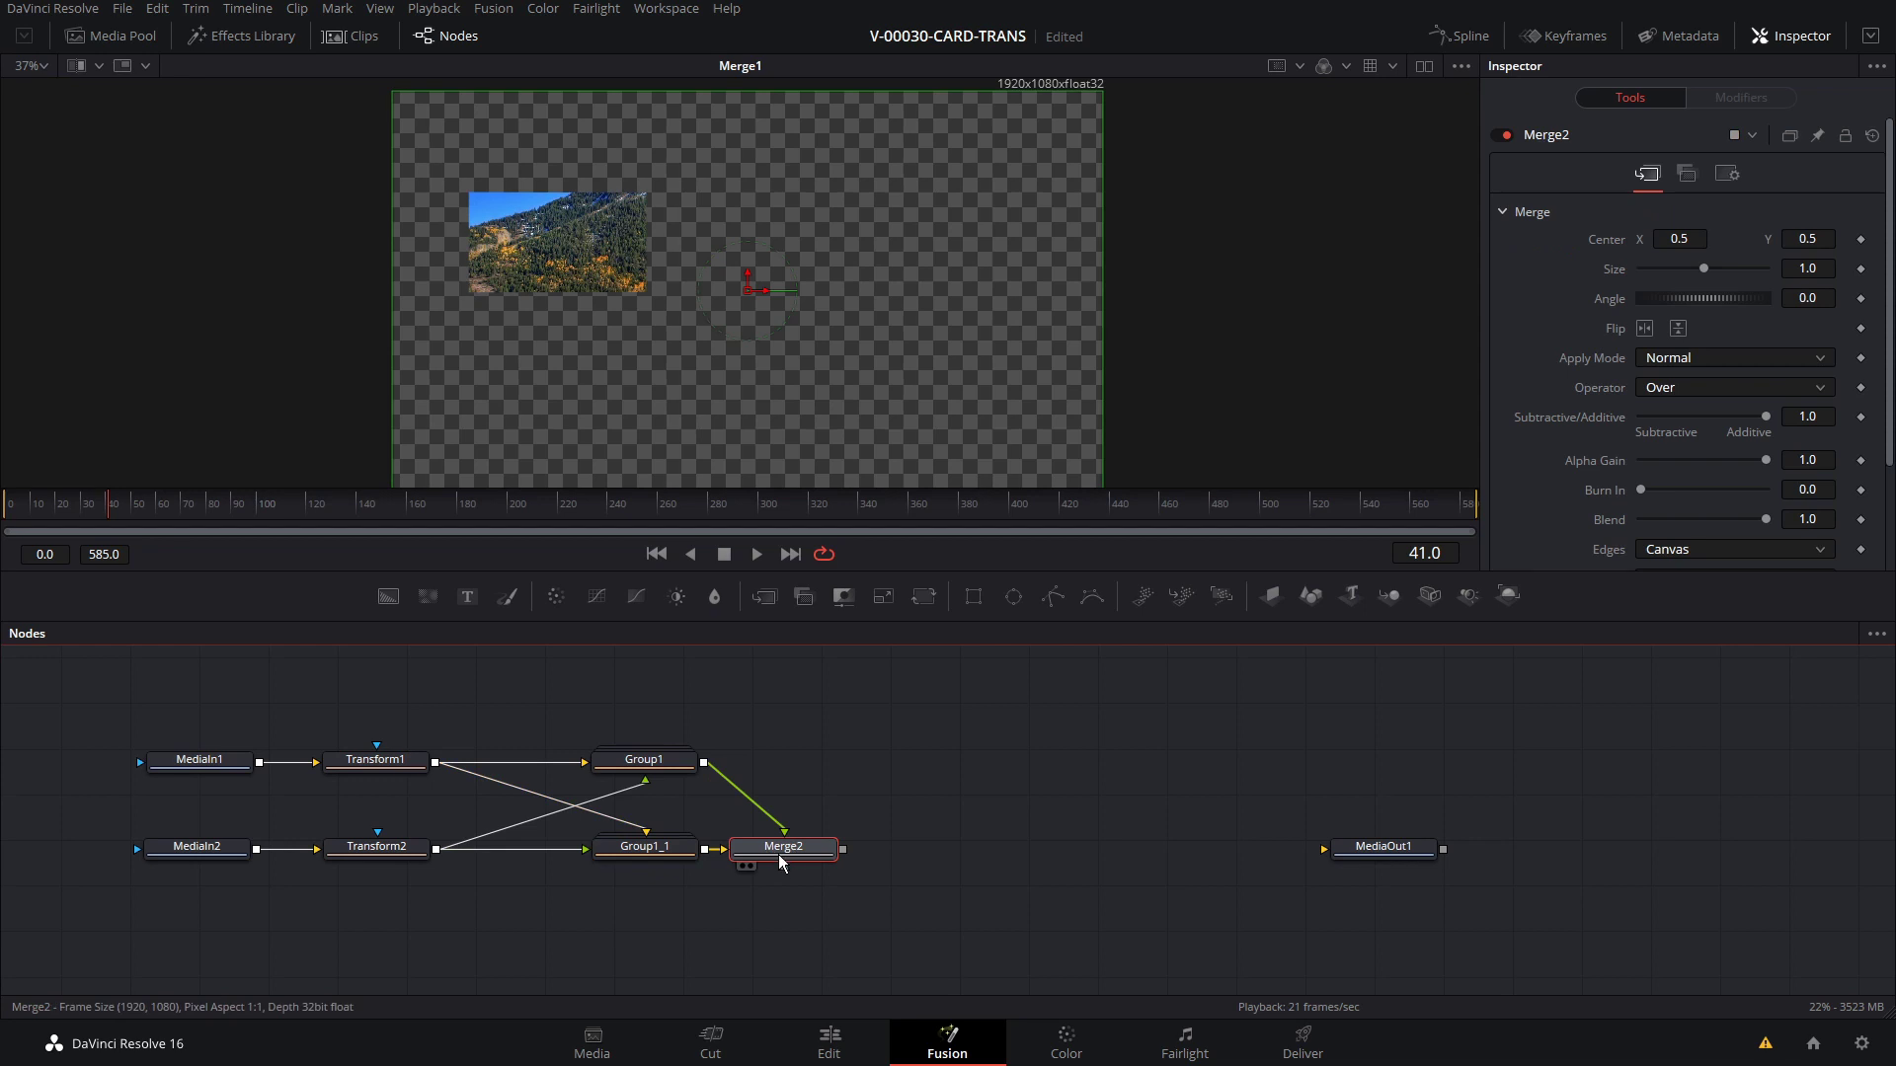
key(1)
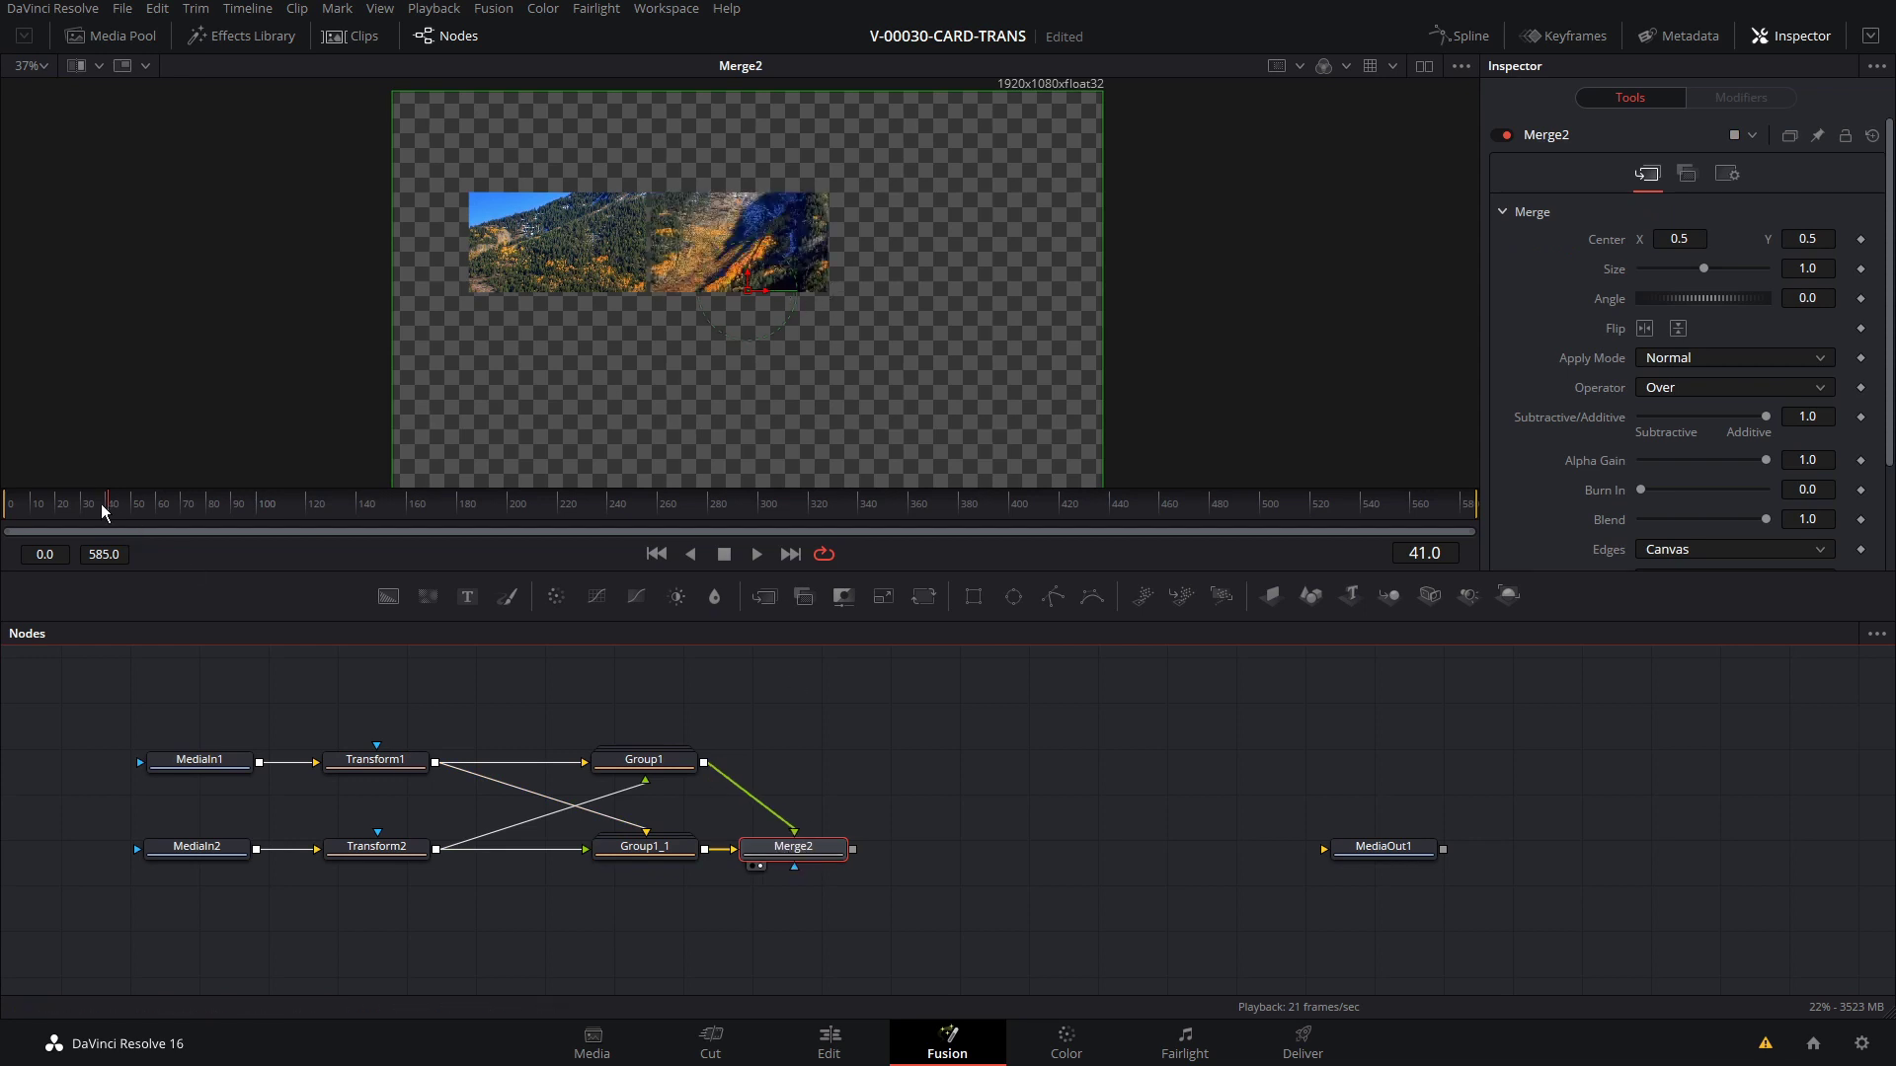
Play back the merged flip of the two adjacent cards.
click(50, 505)
key(space)
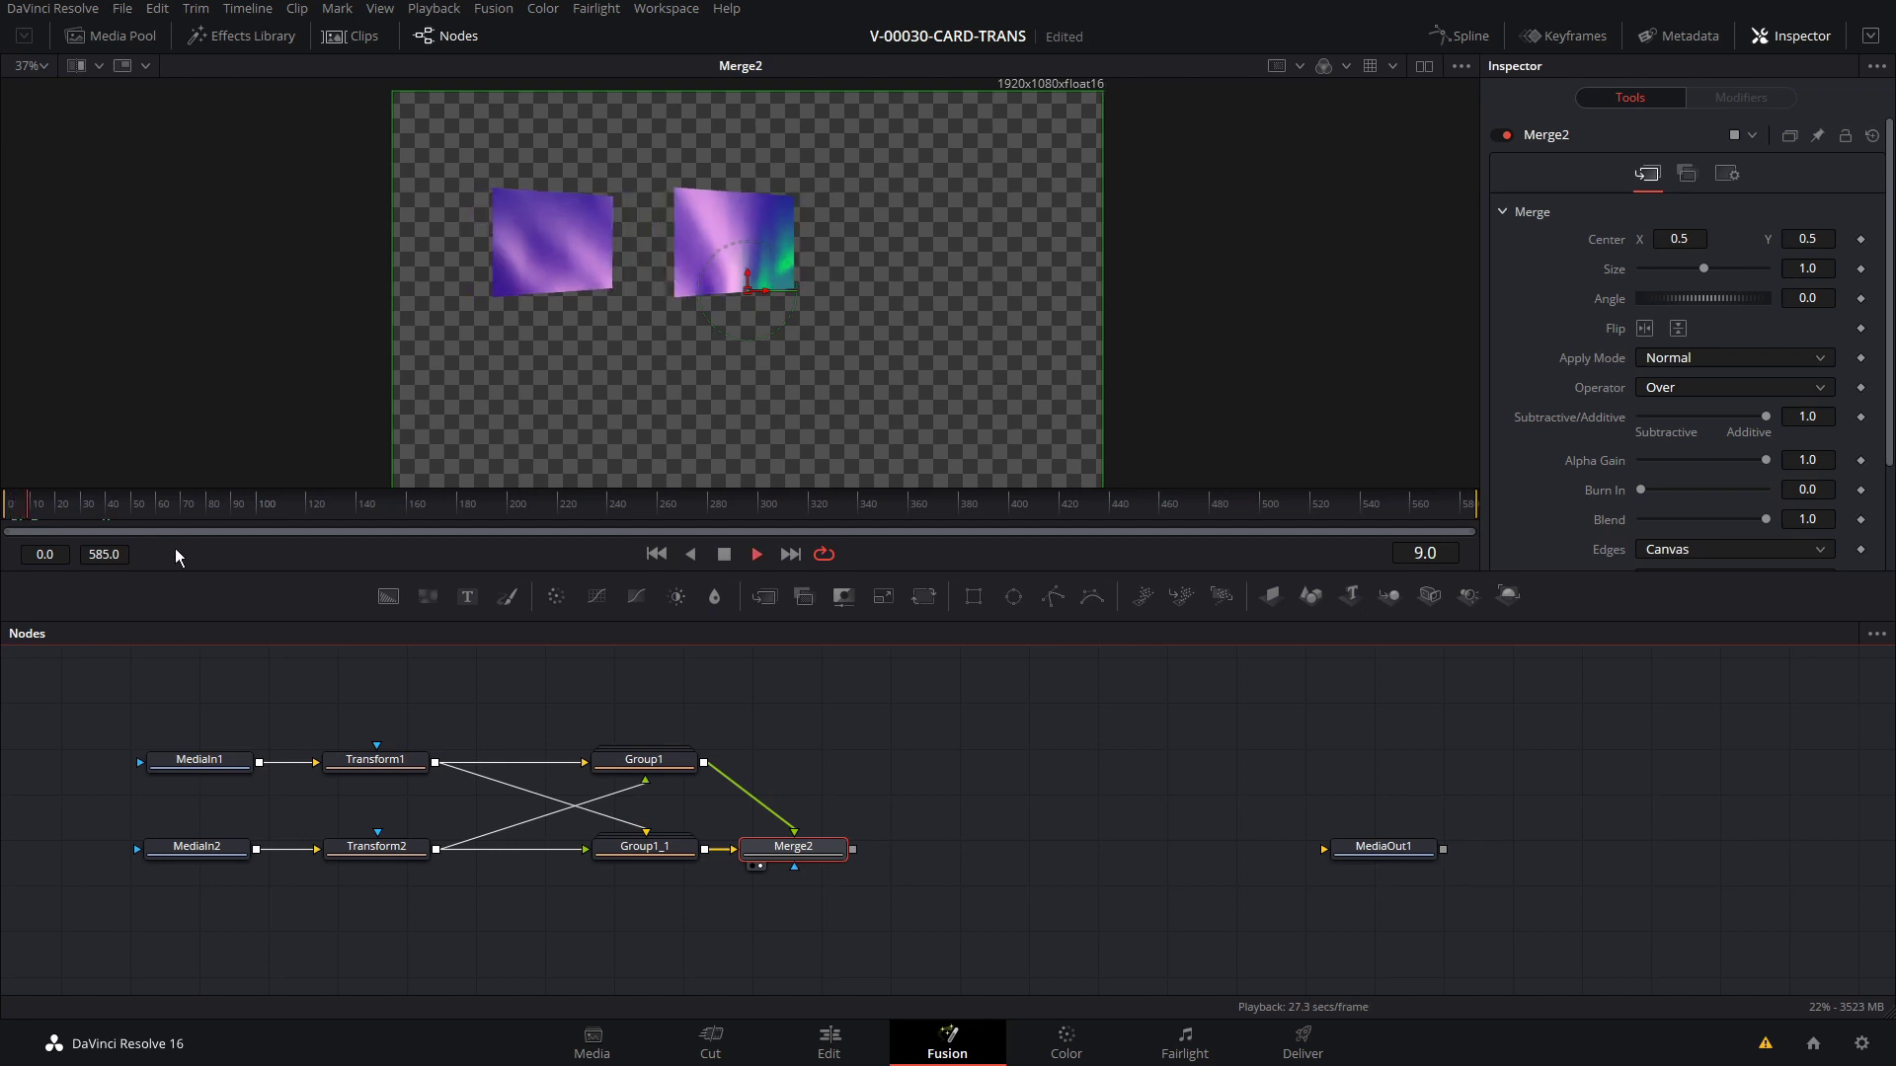
key(space)
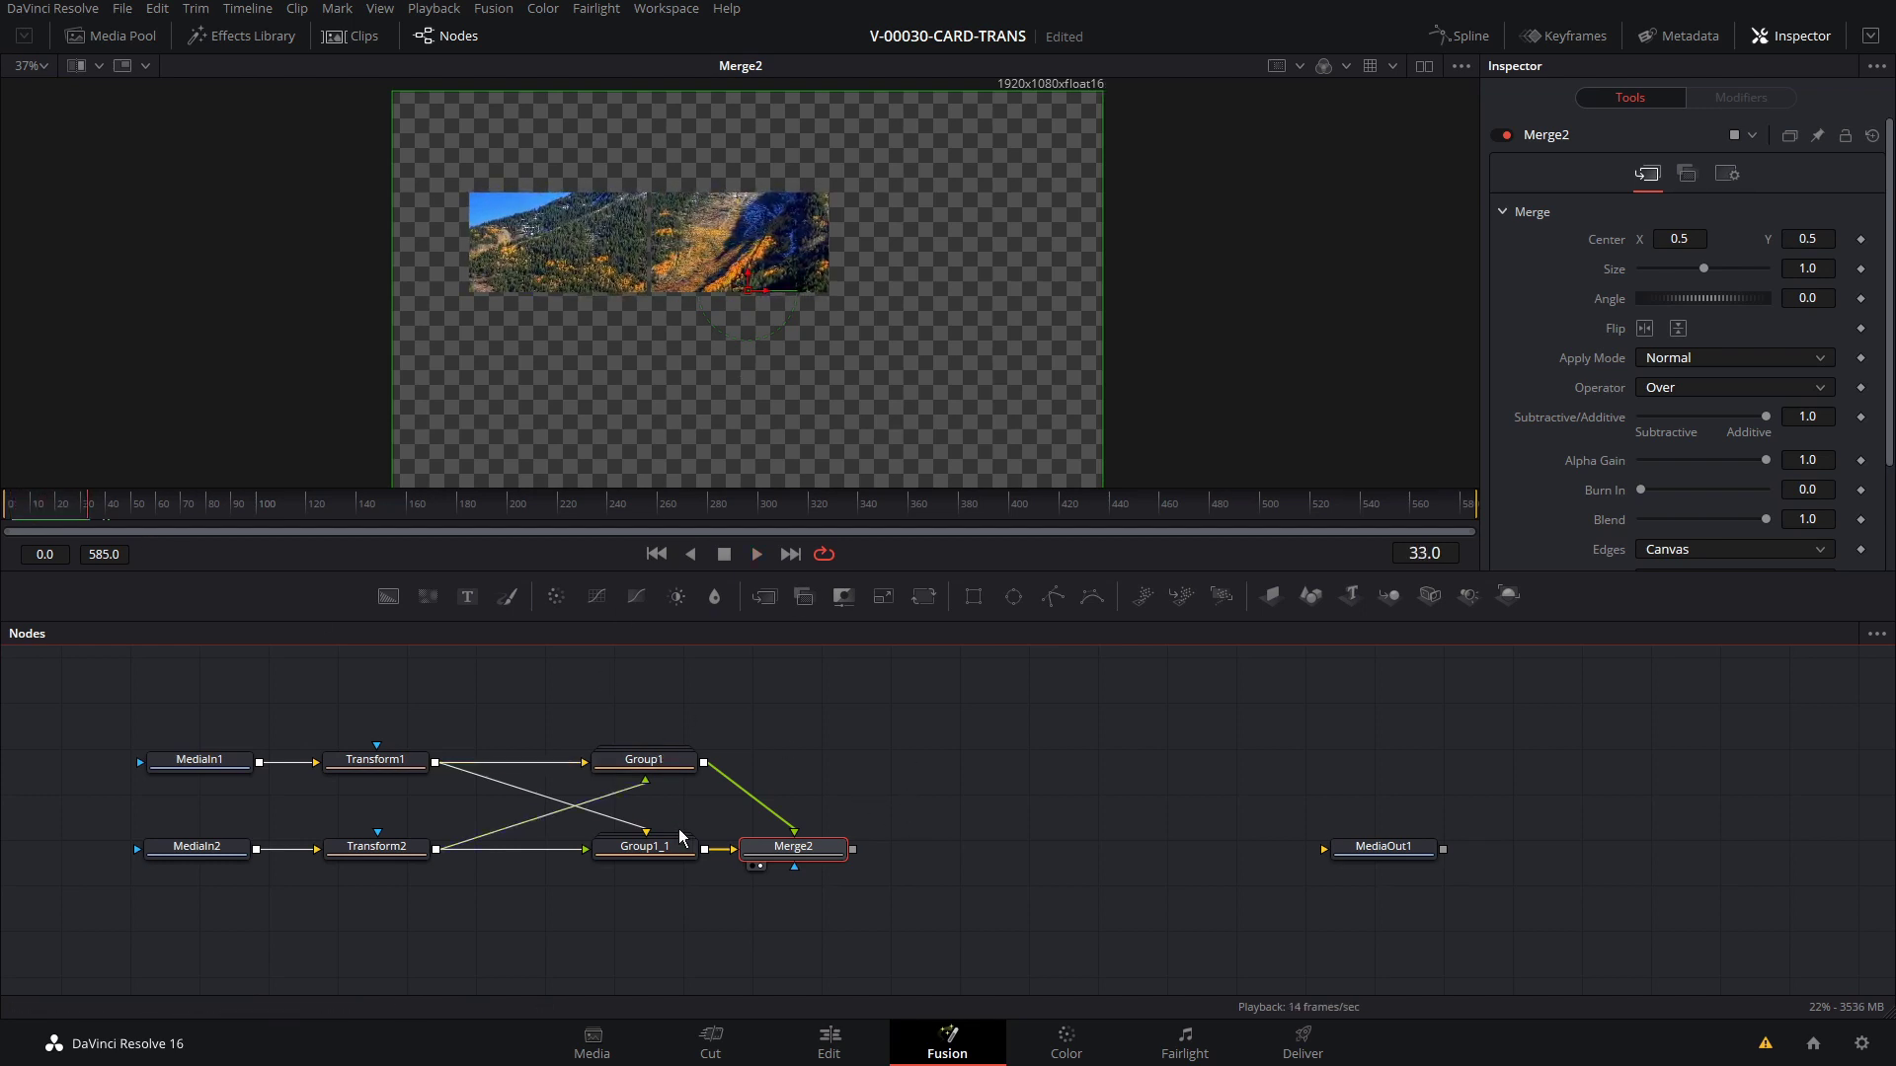
Paste a copy of Group1_1 below it, merge it with Merge2's output, and connect Transform1 and Transform2 to its inputs.
click(657, 854)
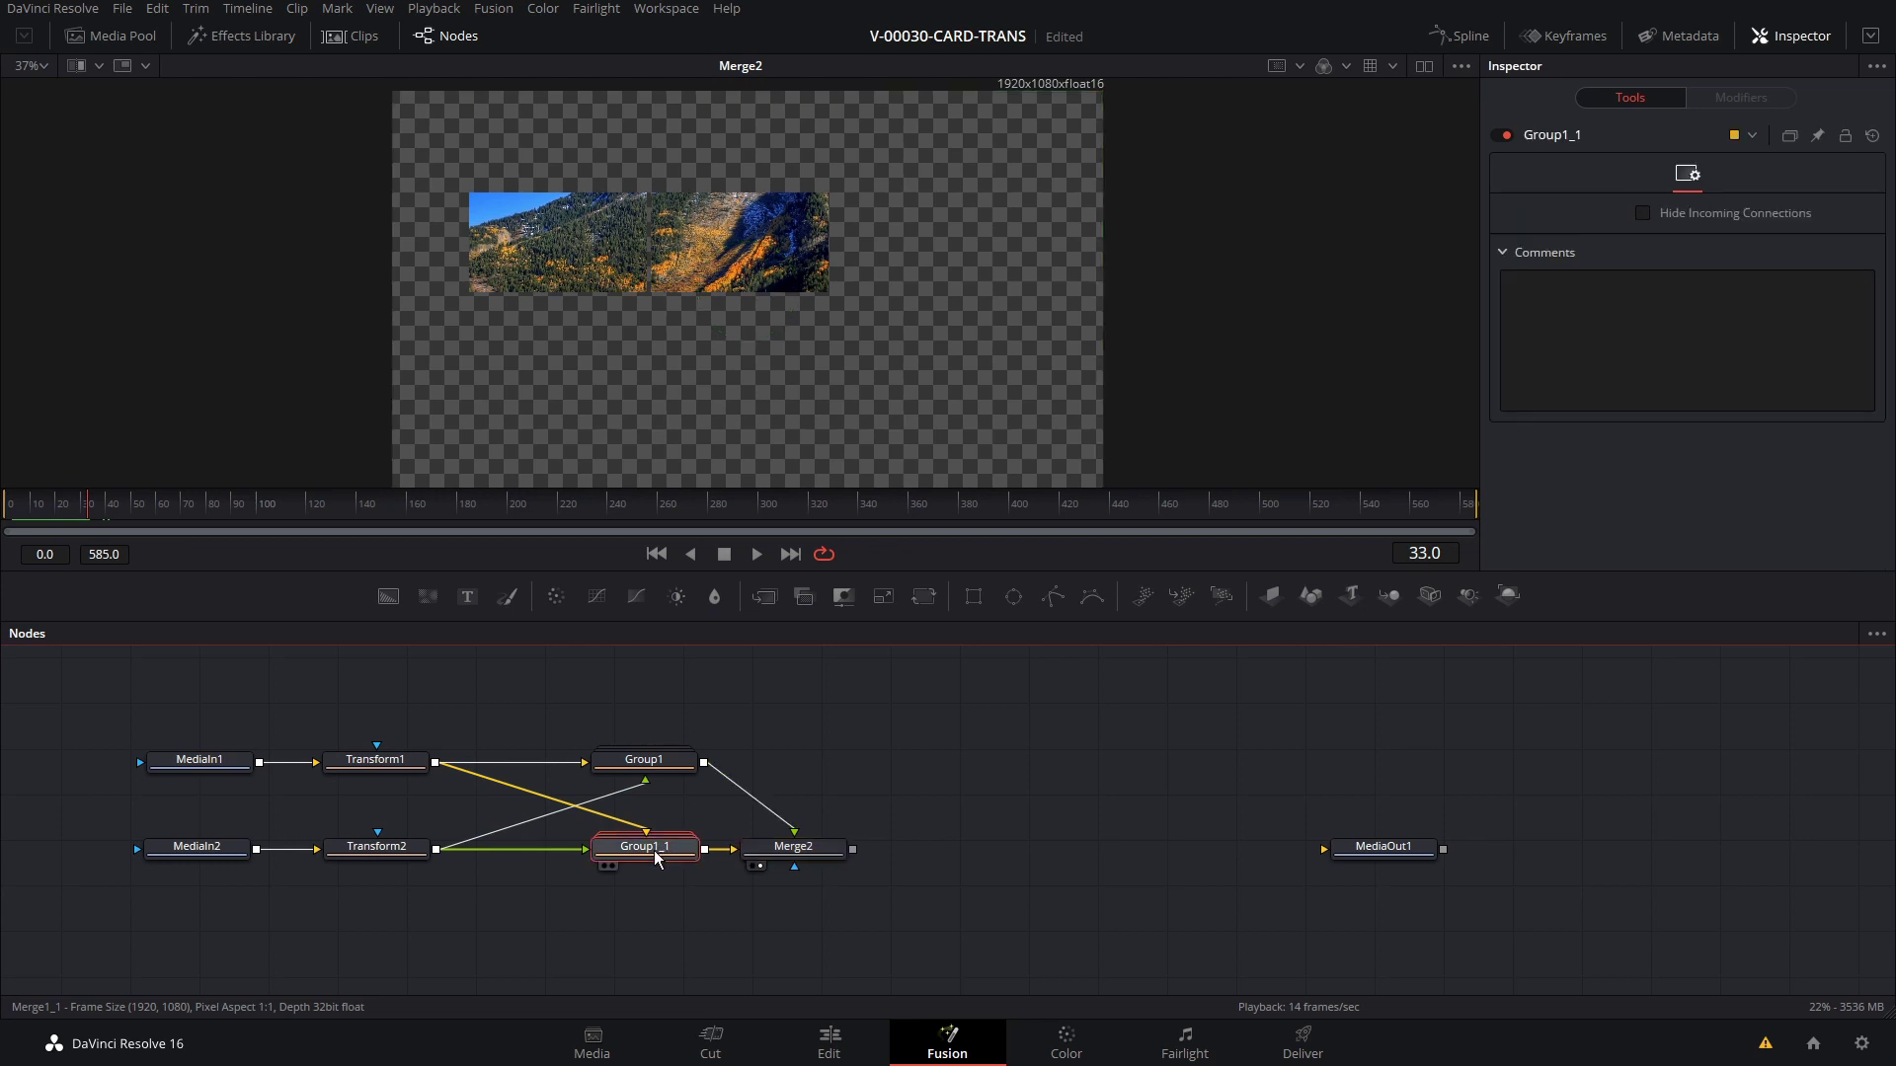
key(ctrl+c)
key(ctrl+v)
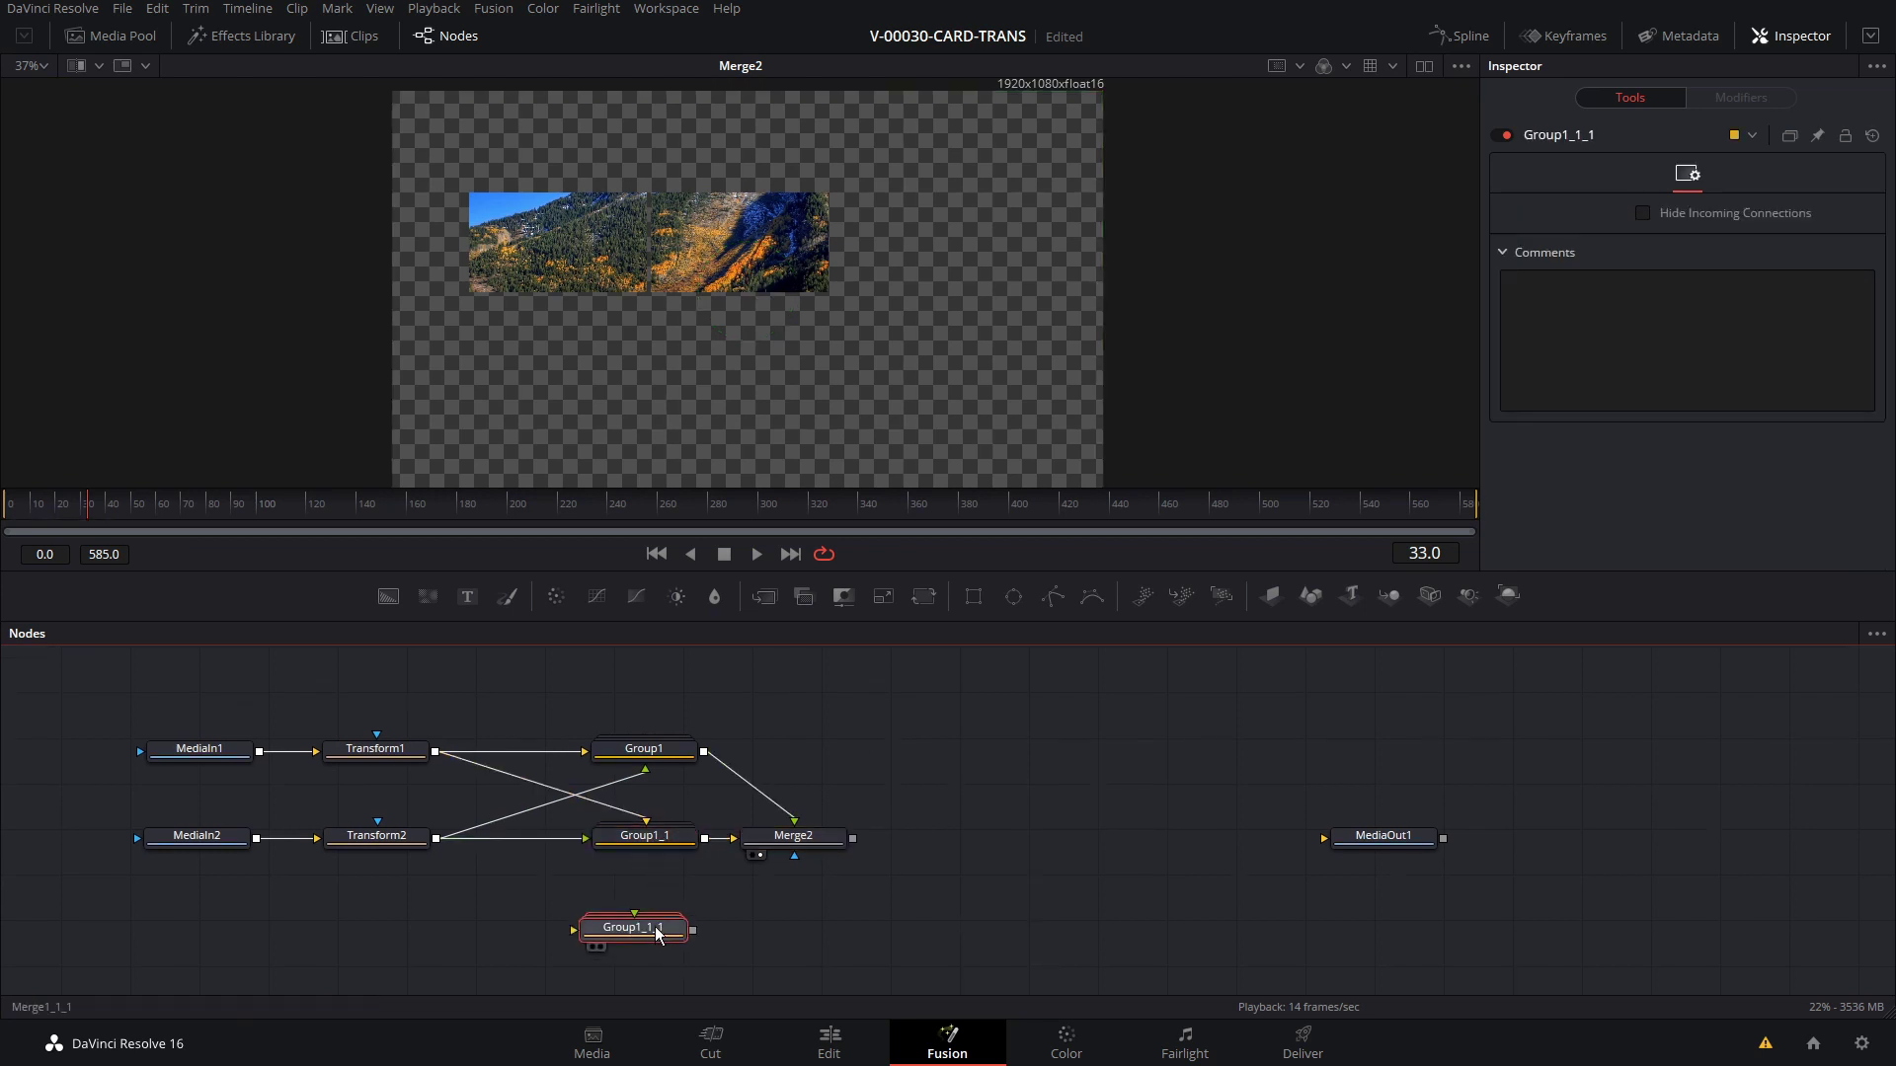
drag(873, 841, 693, 932)
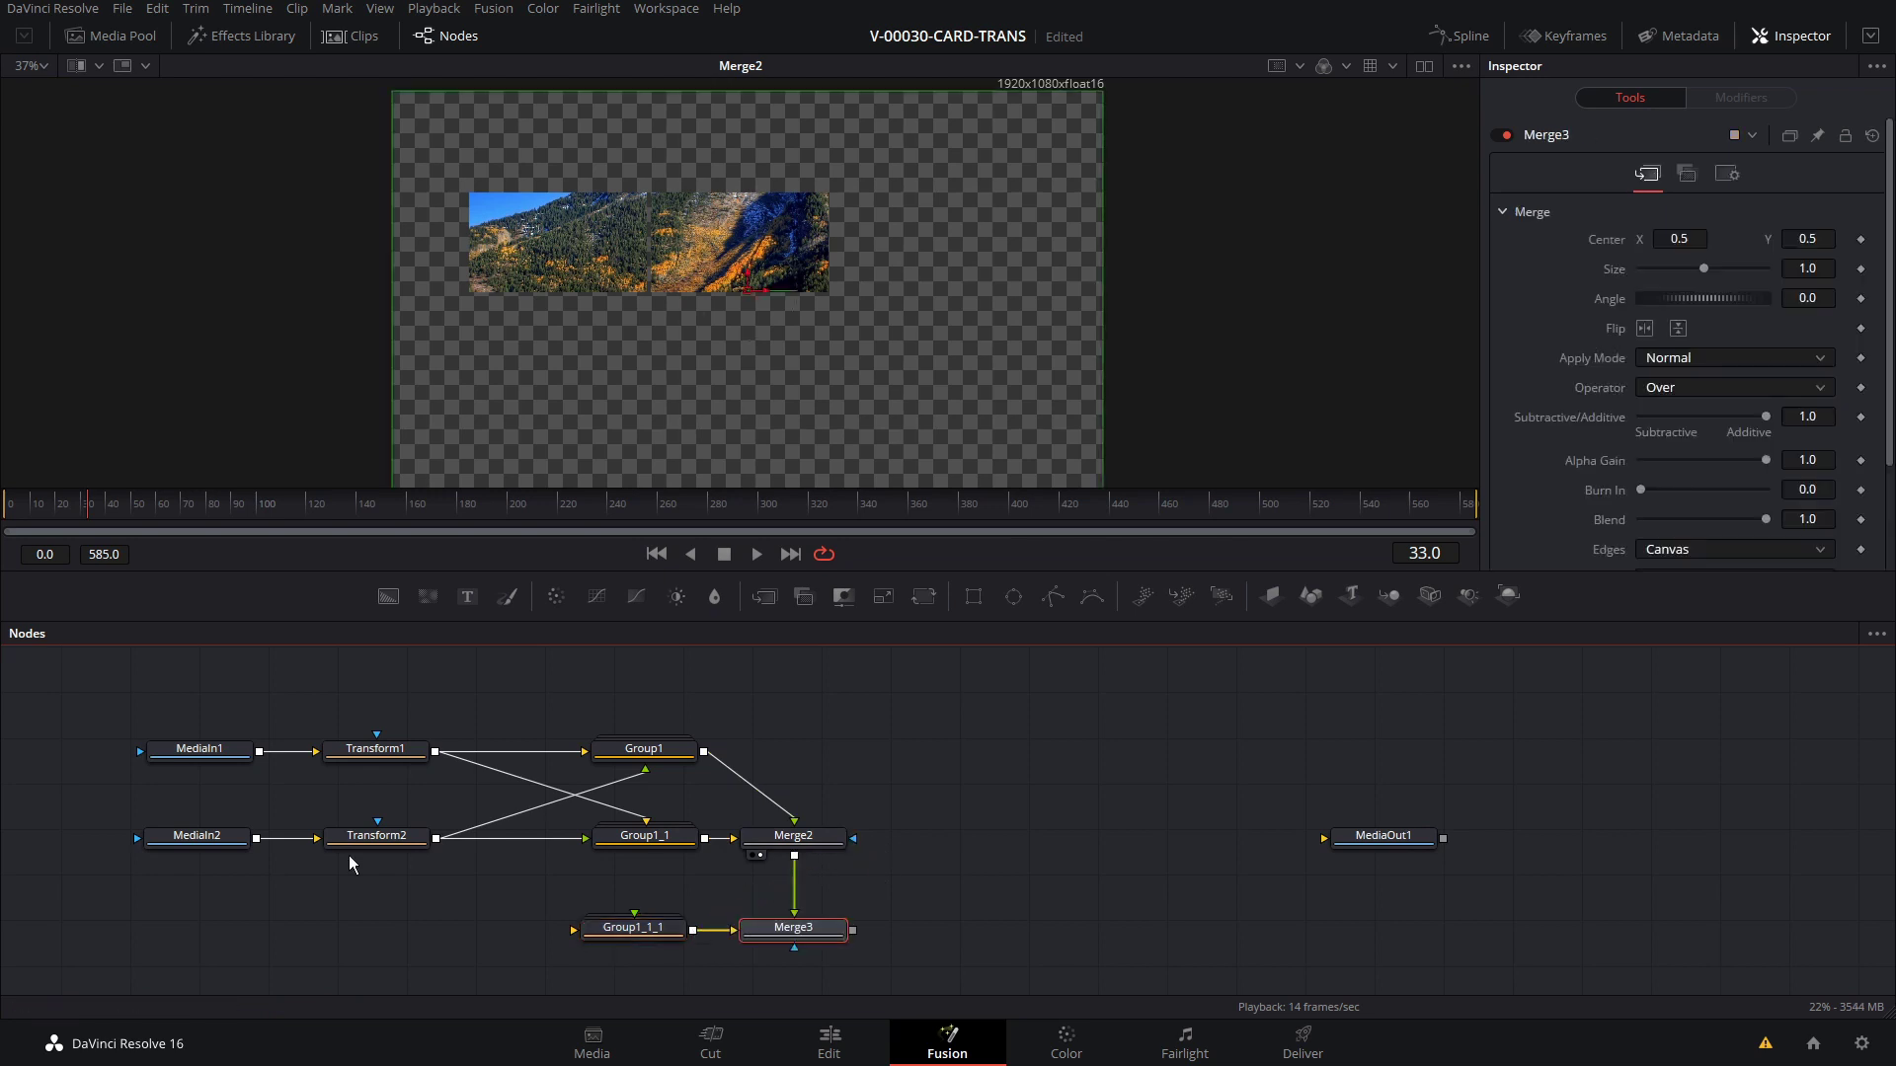
drag(434, 752, 572, 933)
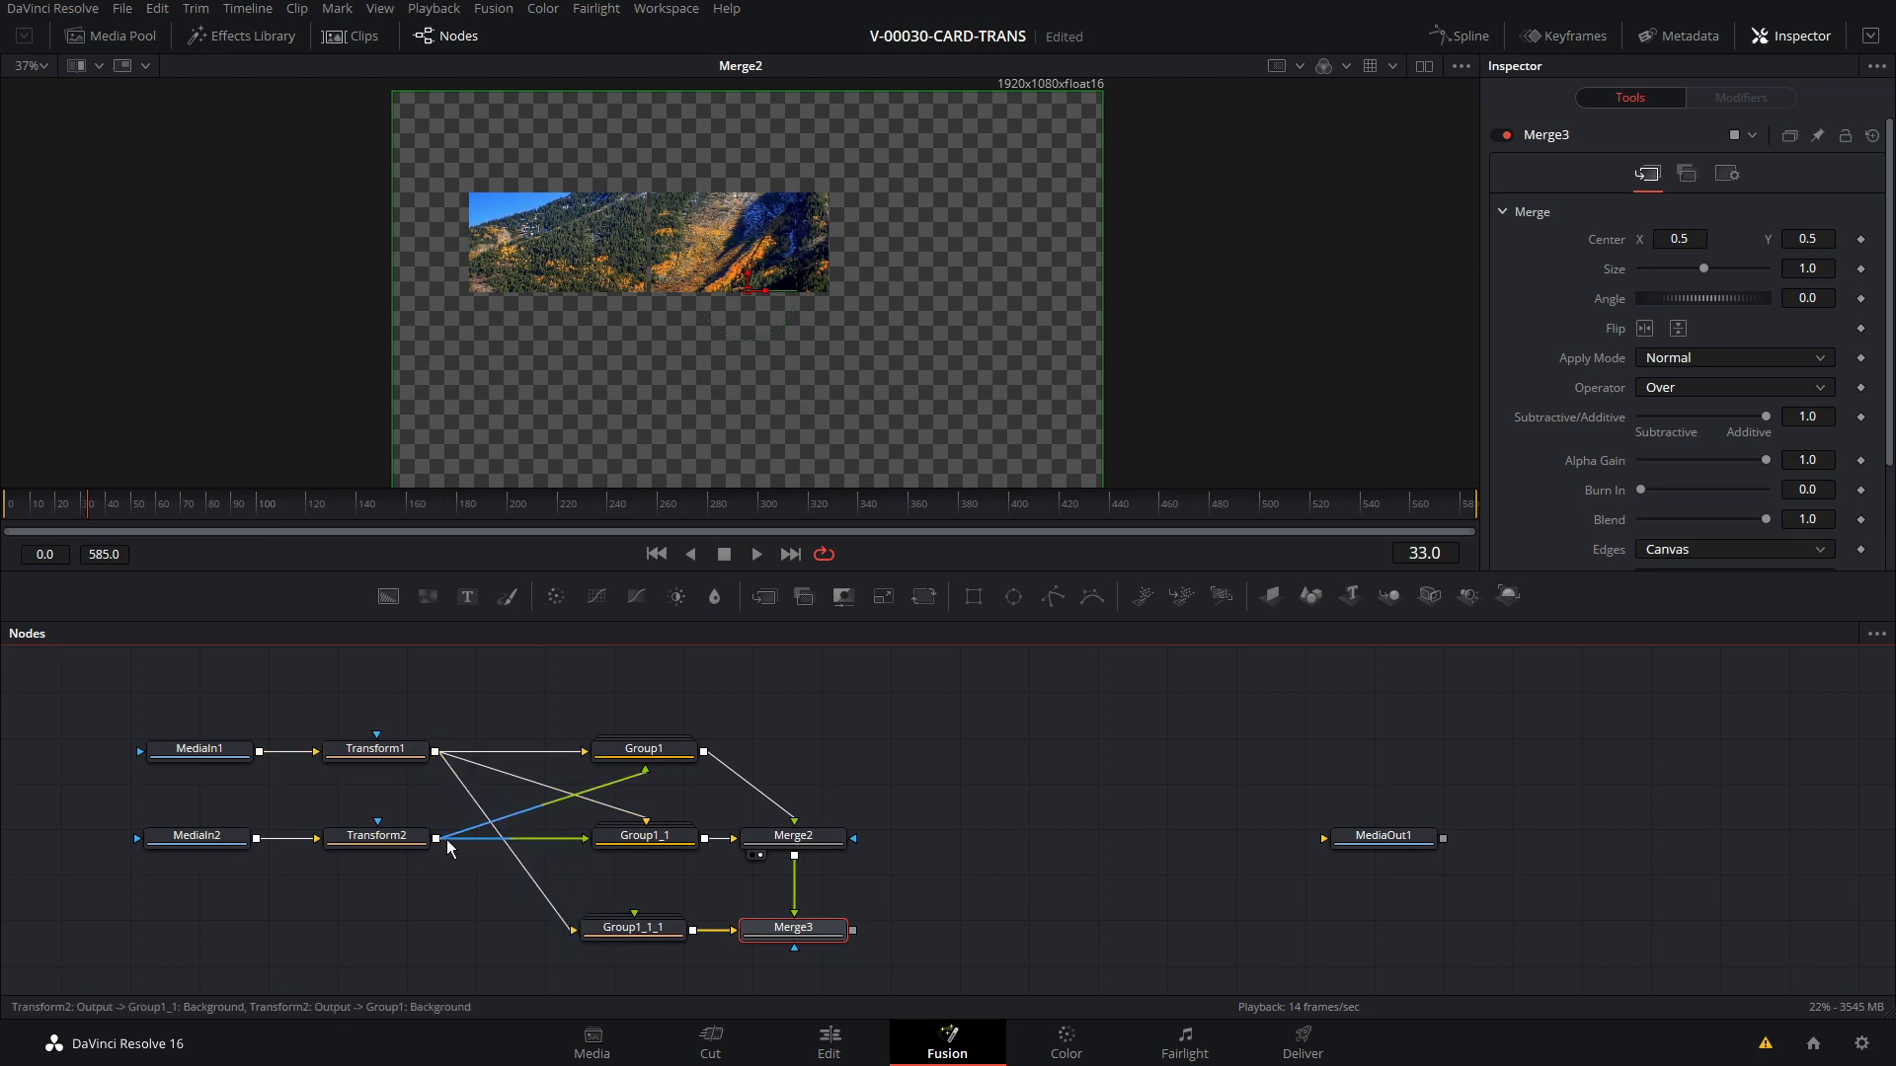
drag(436, 837, 636, 916)
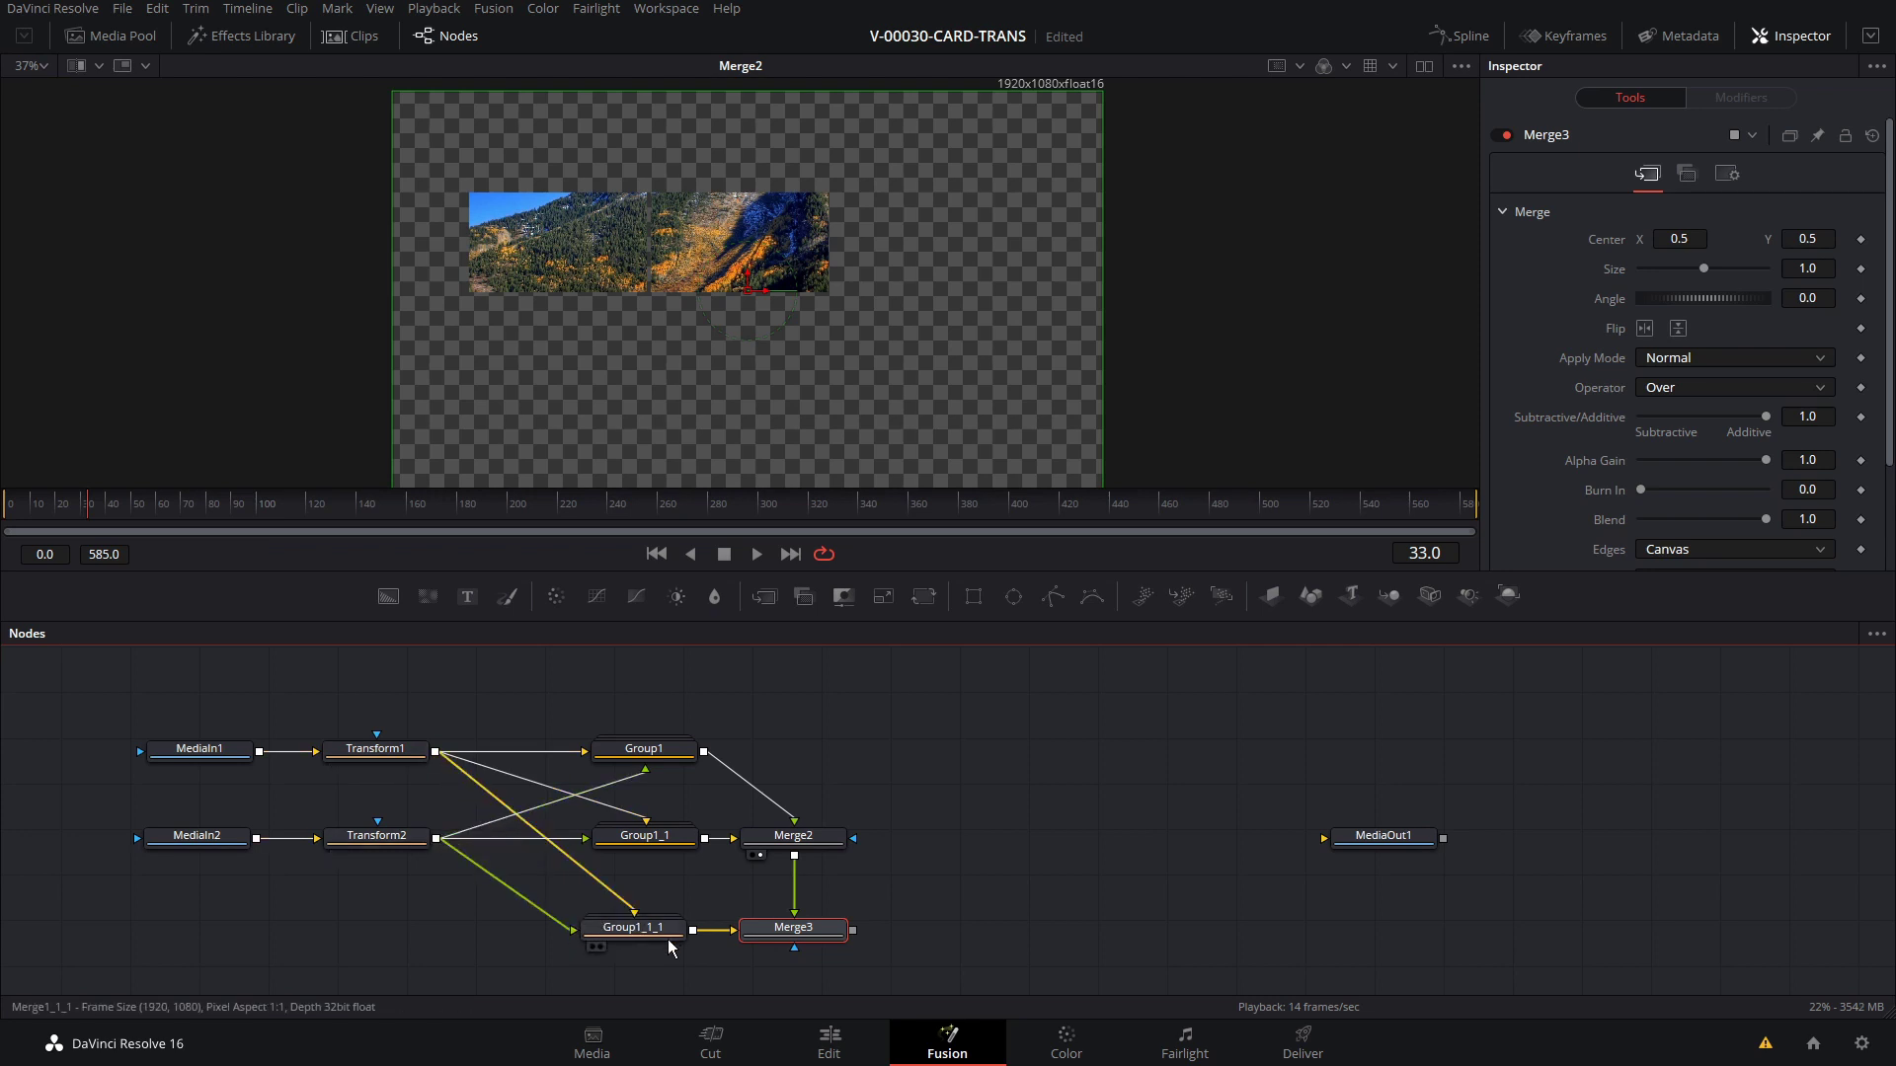
Inside Group1_1_1, move the Rectangle1_1_1 mask directly below the second card, collapse the group and show Merge3 in the viewer.
double_click(668, 933)
drag(840, 834, 870, 707)
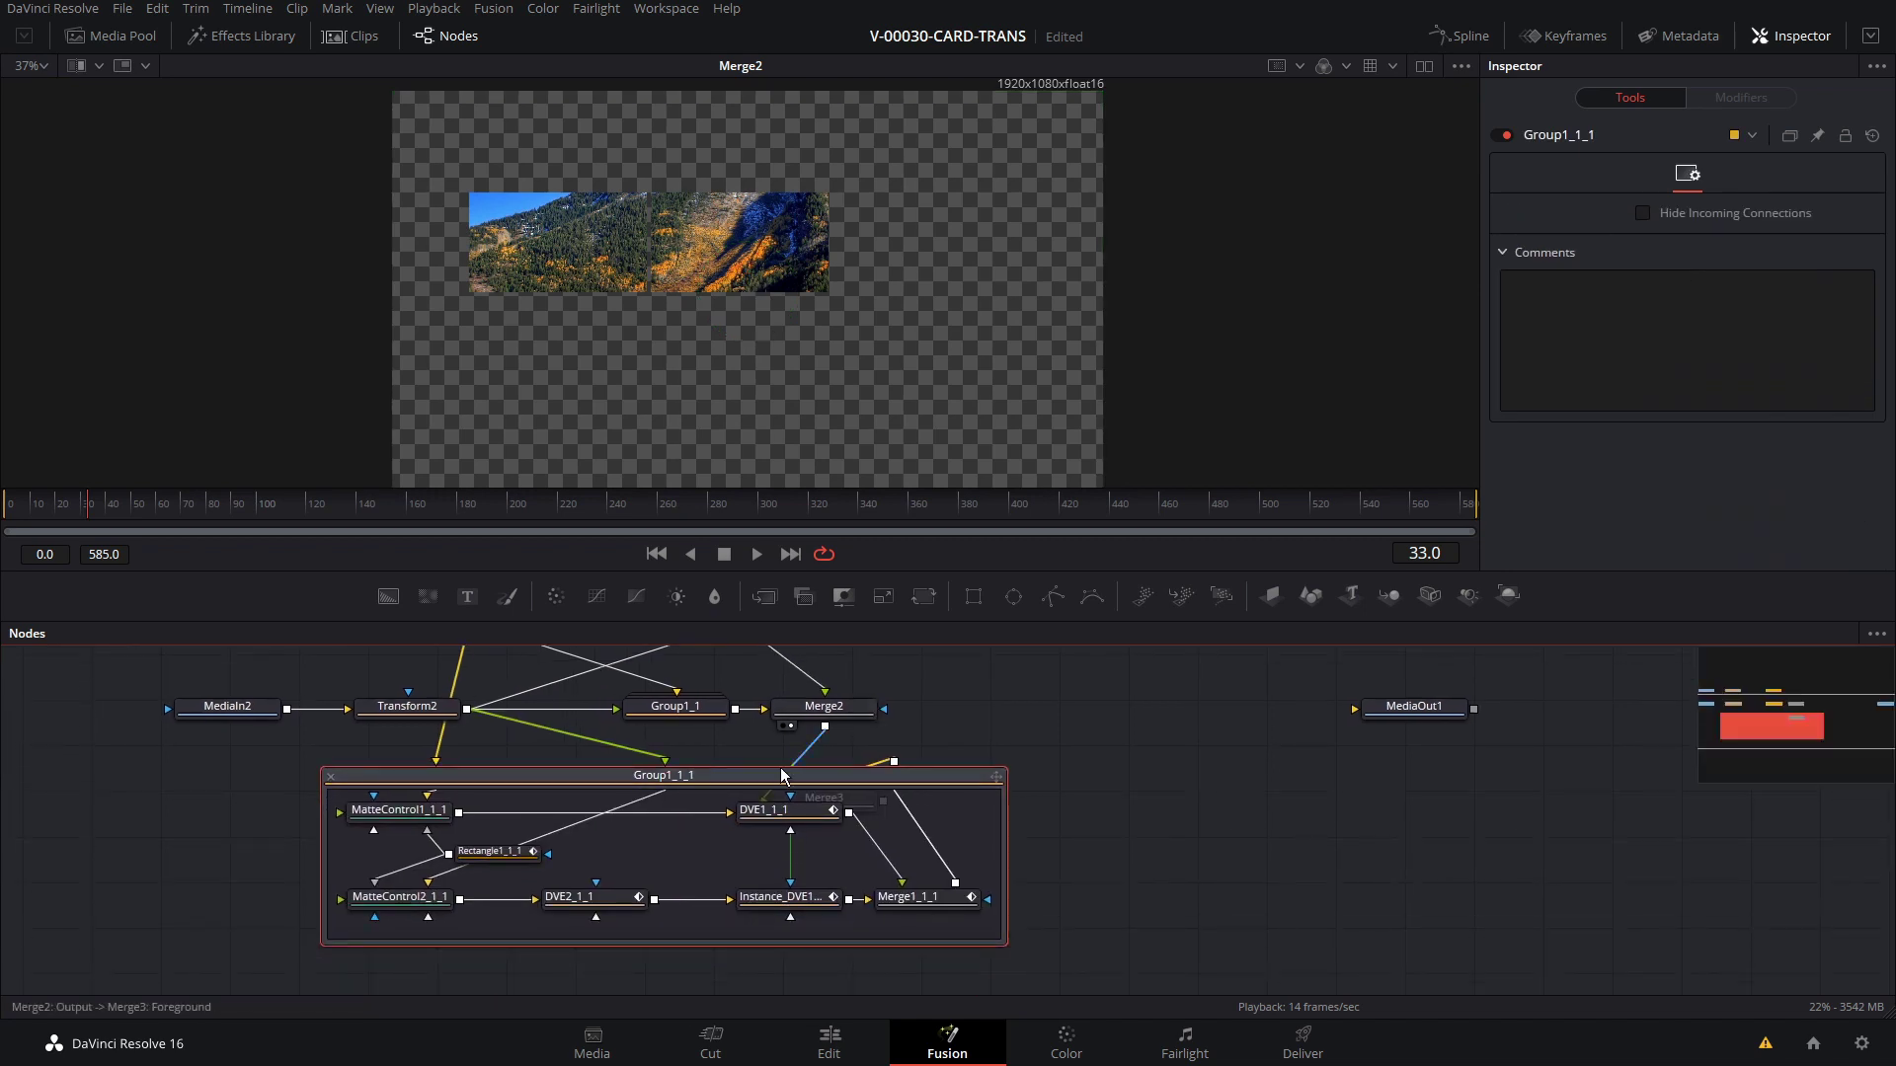
click(494, 851)
drag(747, 243, 725, 326)
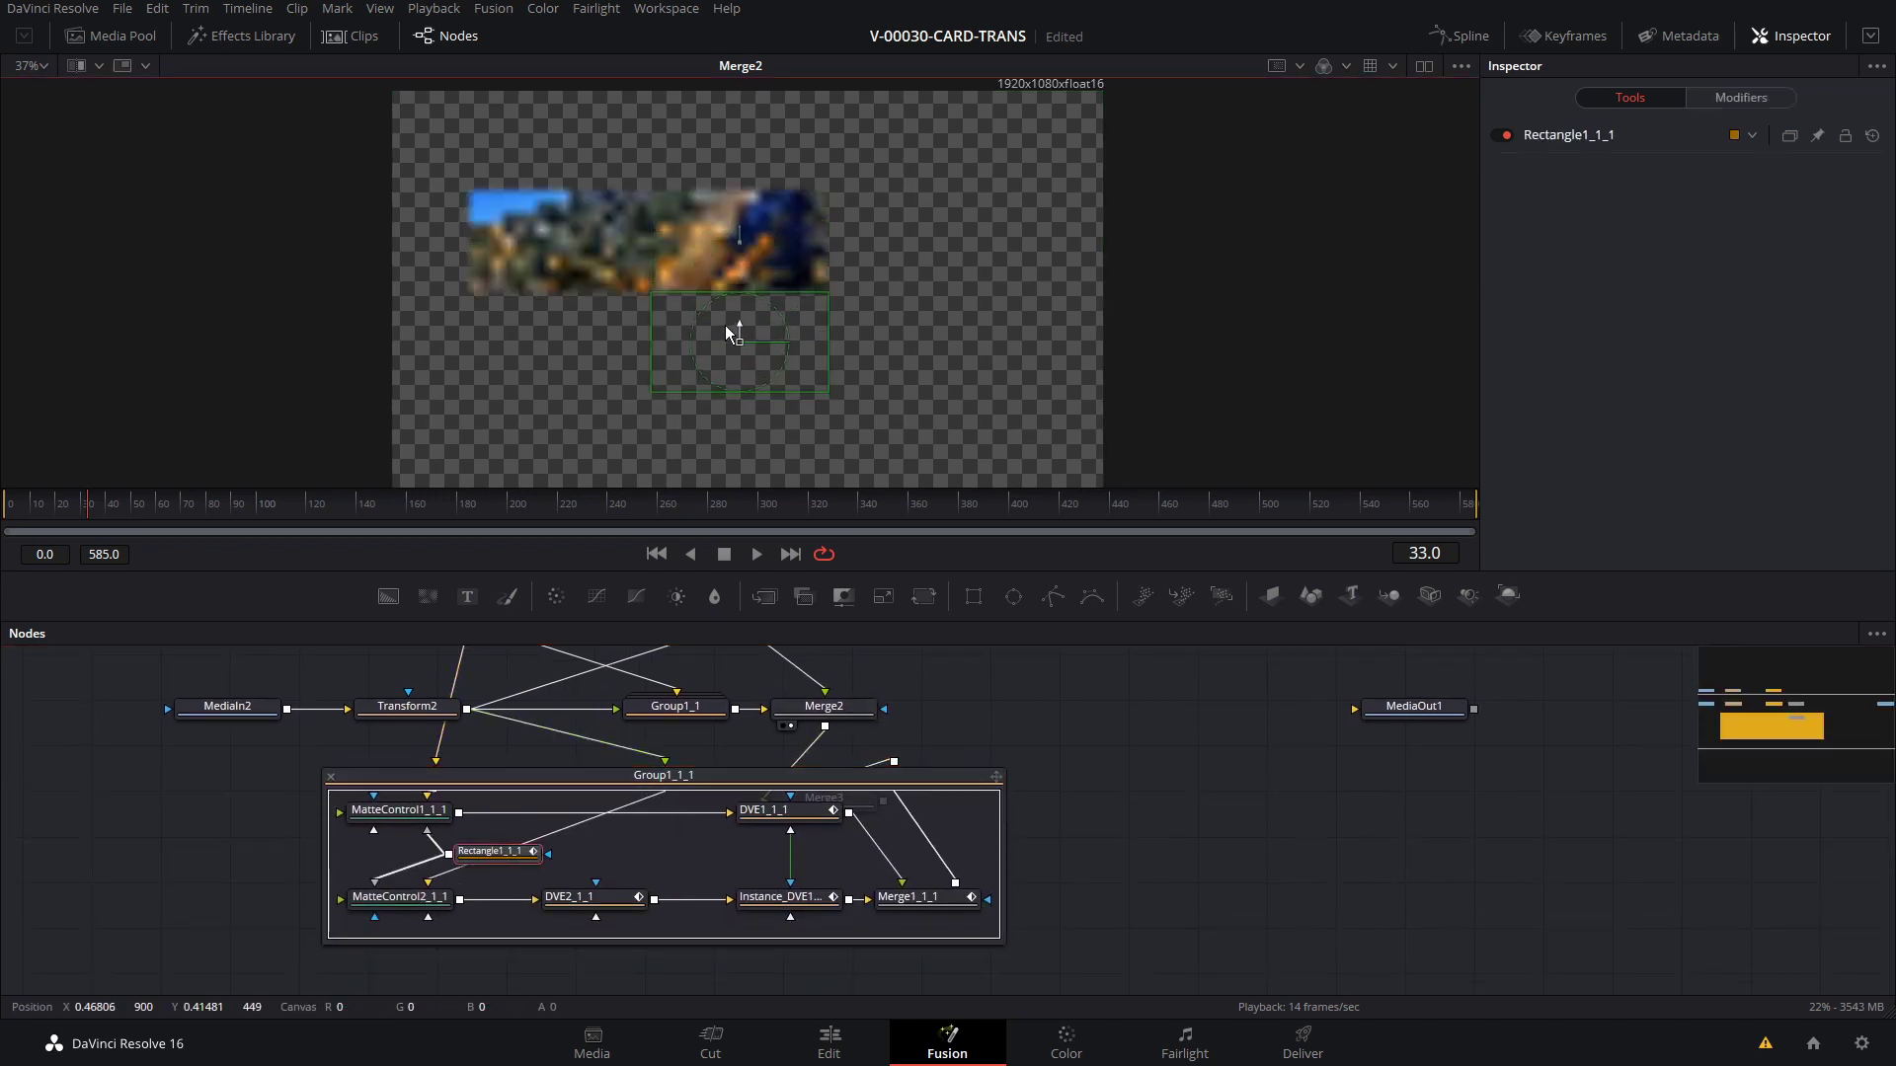
click(330, 776)
click(820, 800)
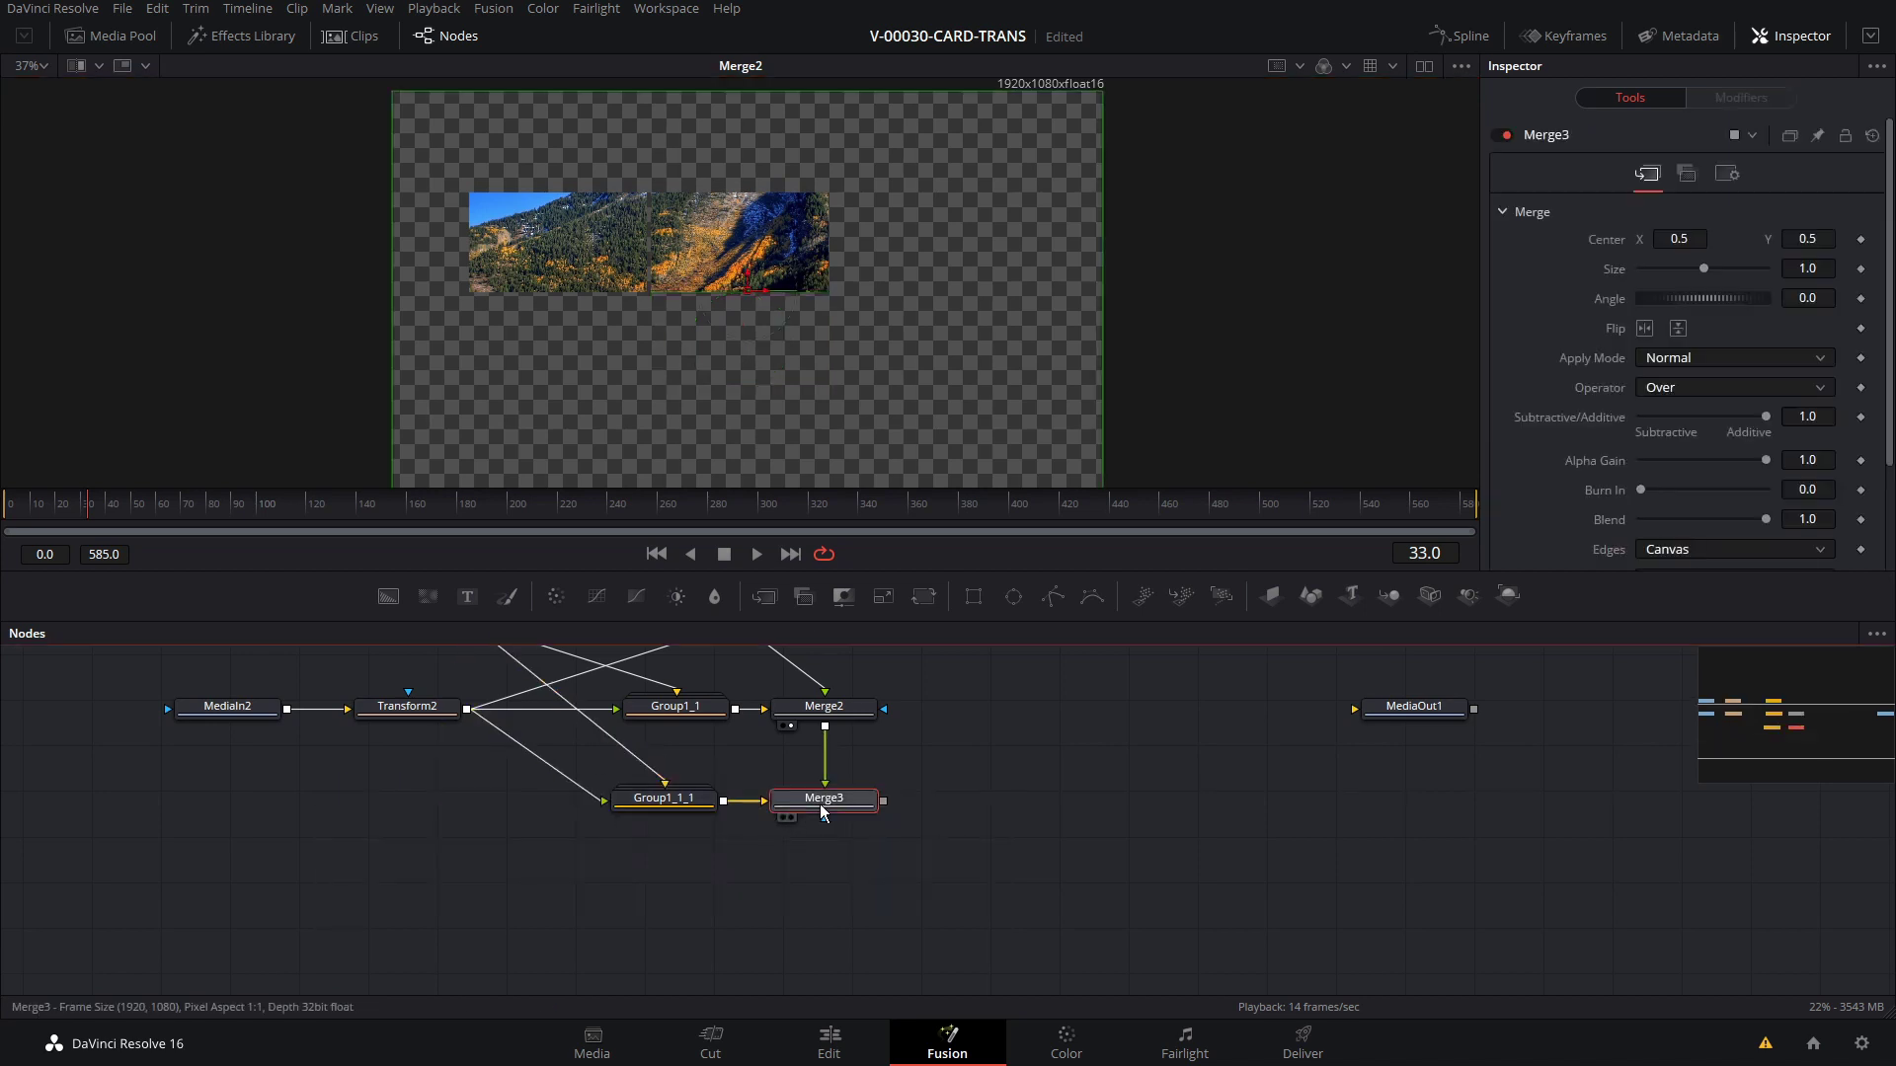
key(1)
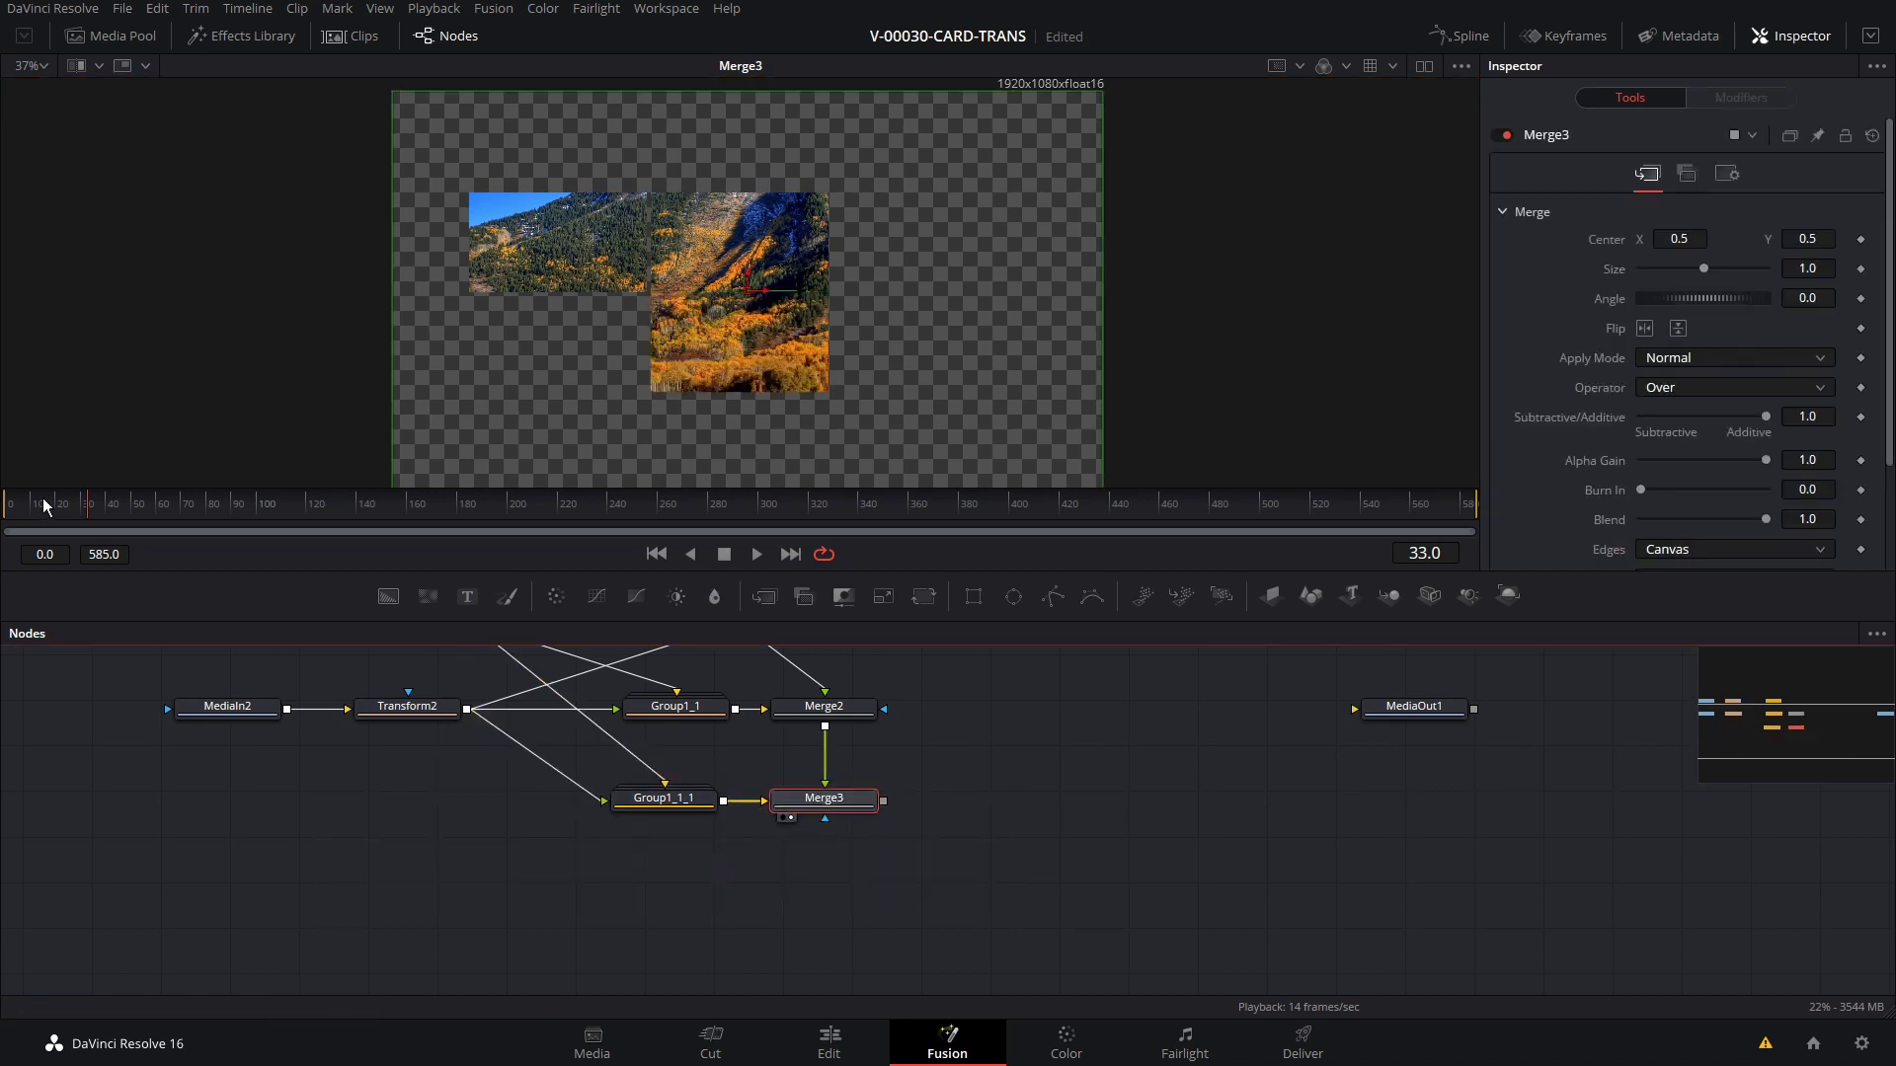
At frame 35, expand Group1 and set DVE1's pivot X to 0.242333.
drag(45, 507, 96, 508)
key(ctrl+f)
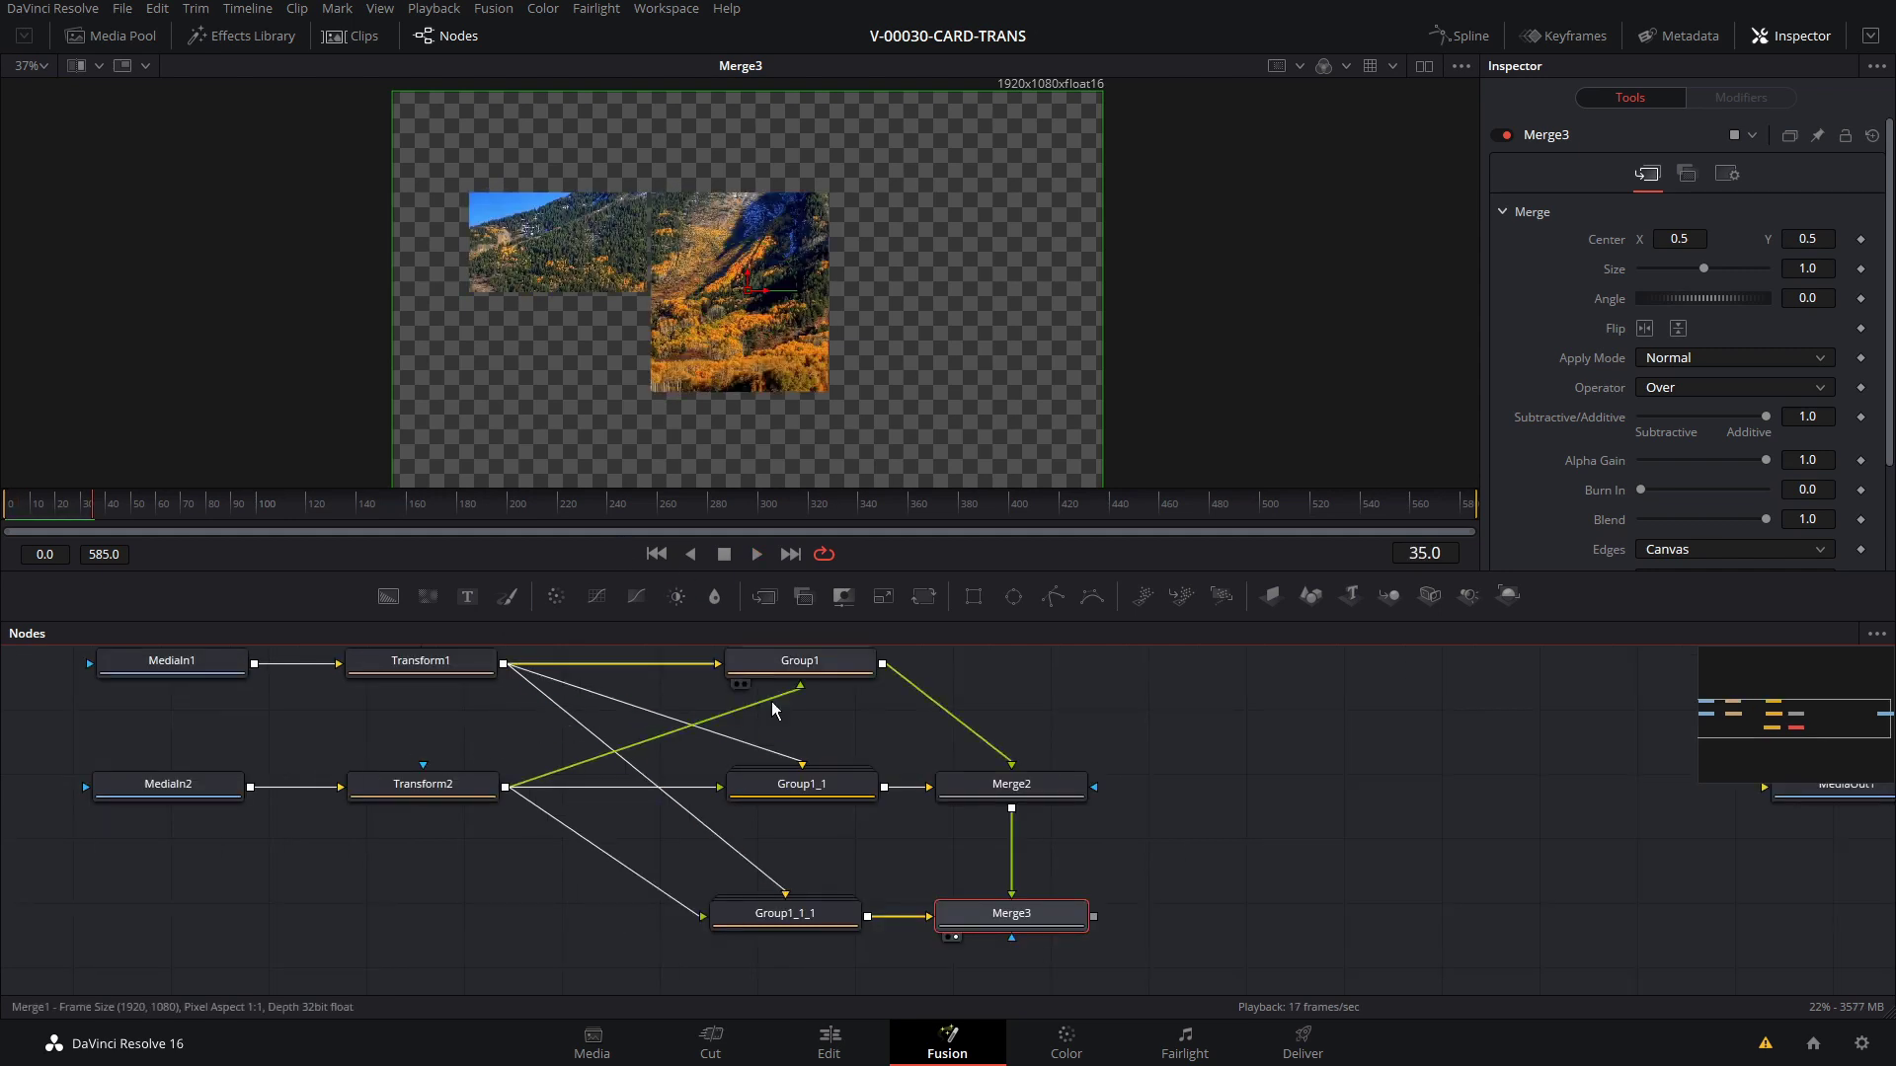
key(ctrl+f)
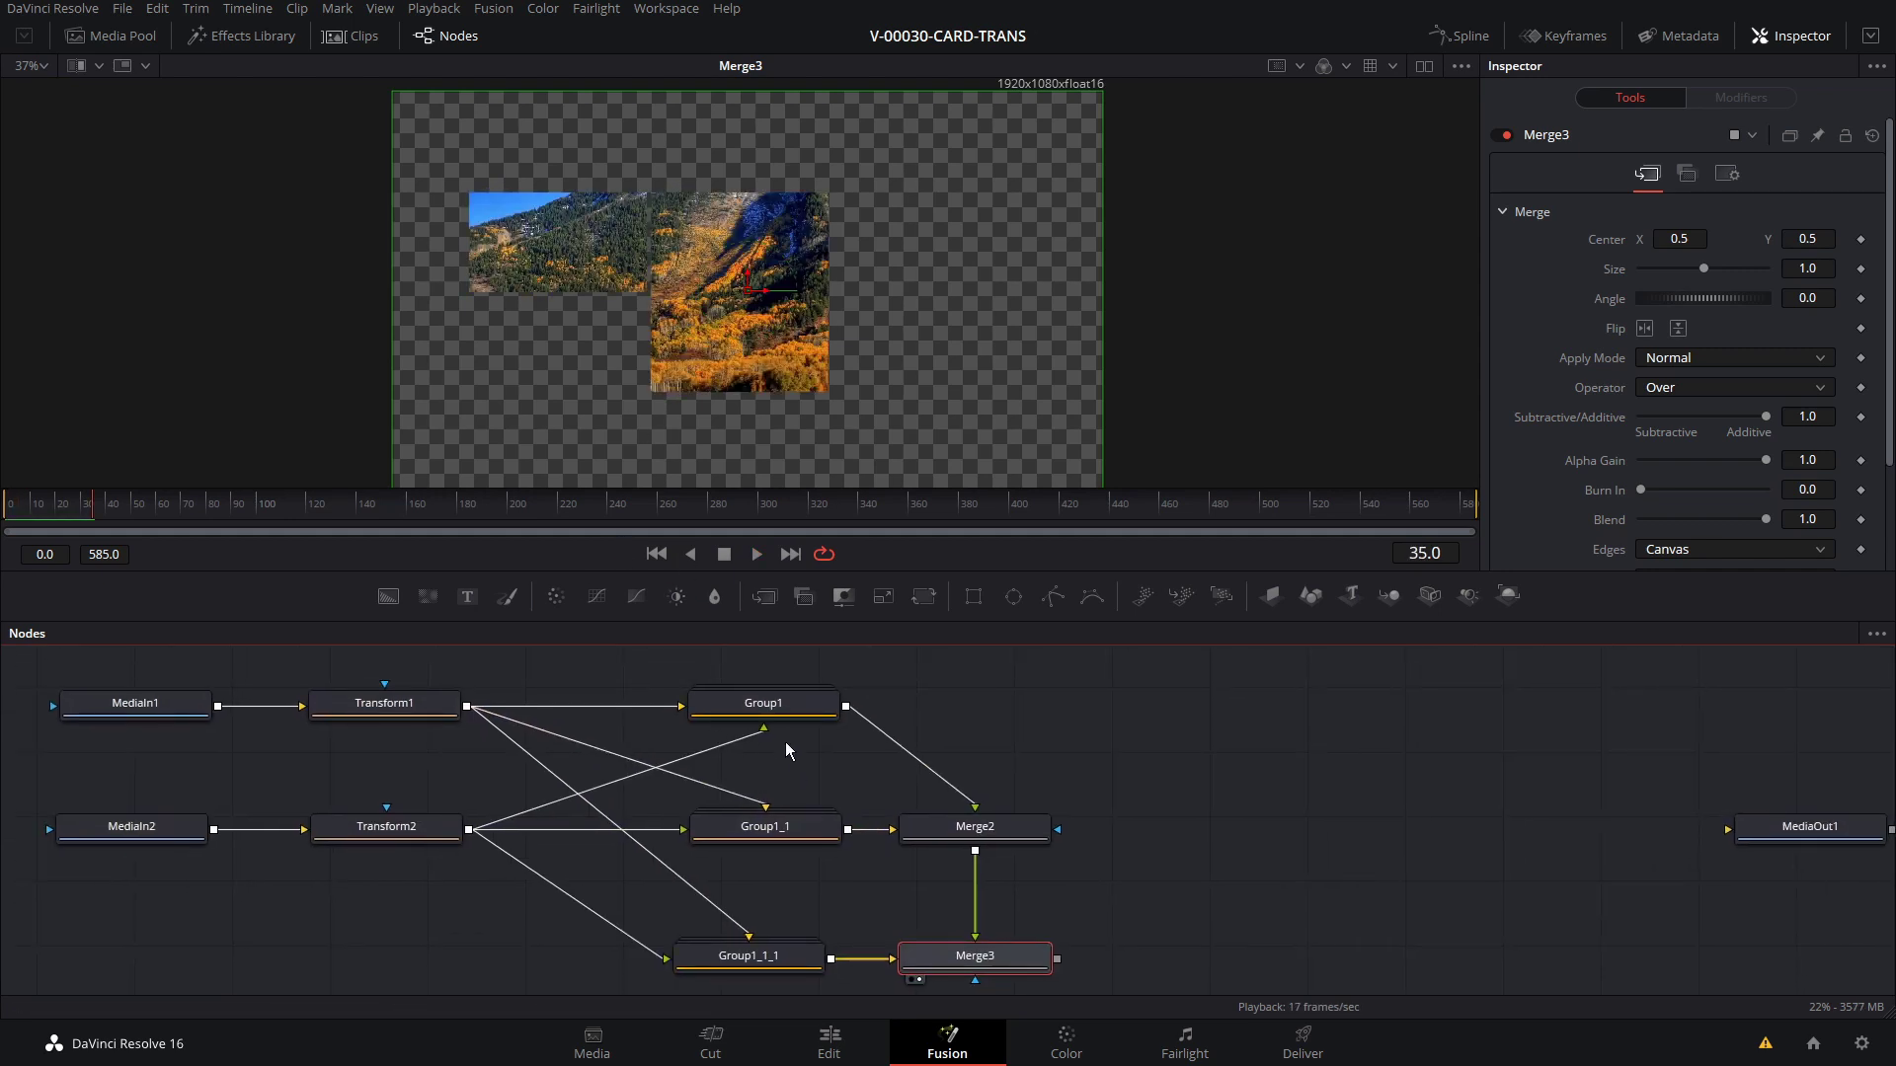
double_click(785, 709)
click(868, 718)
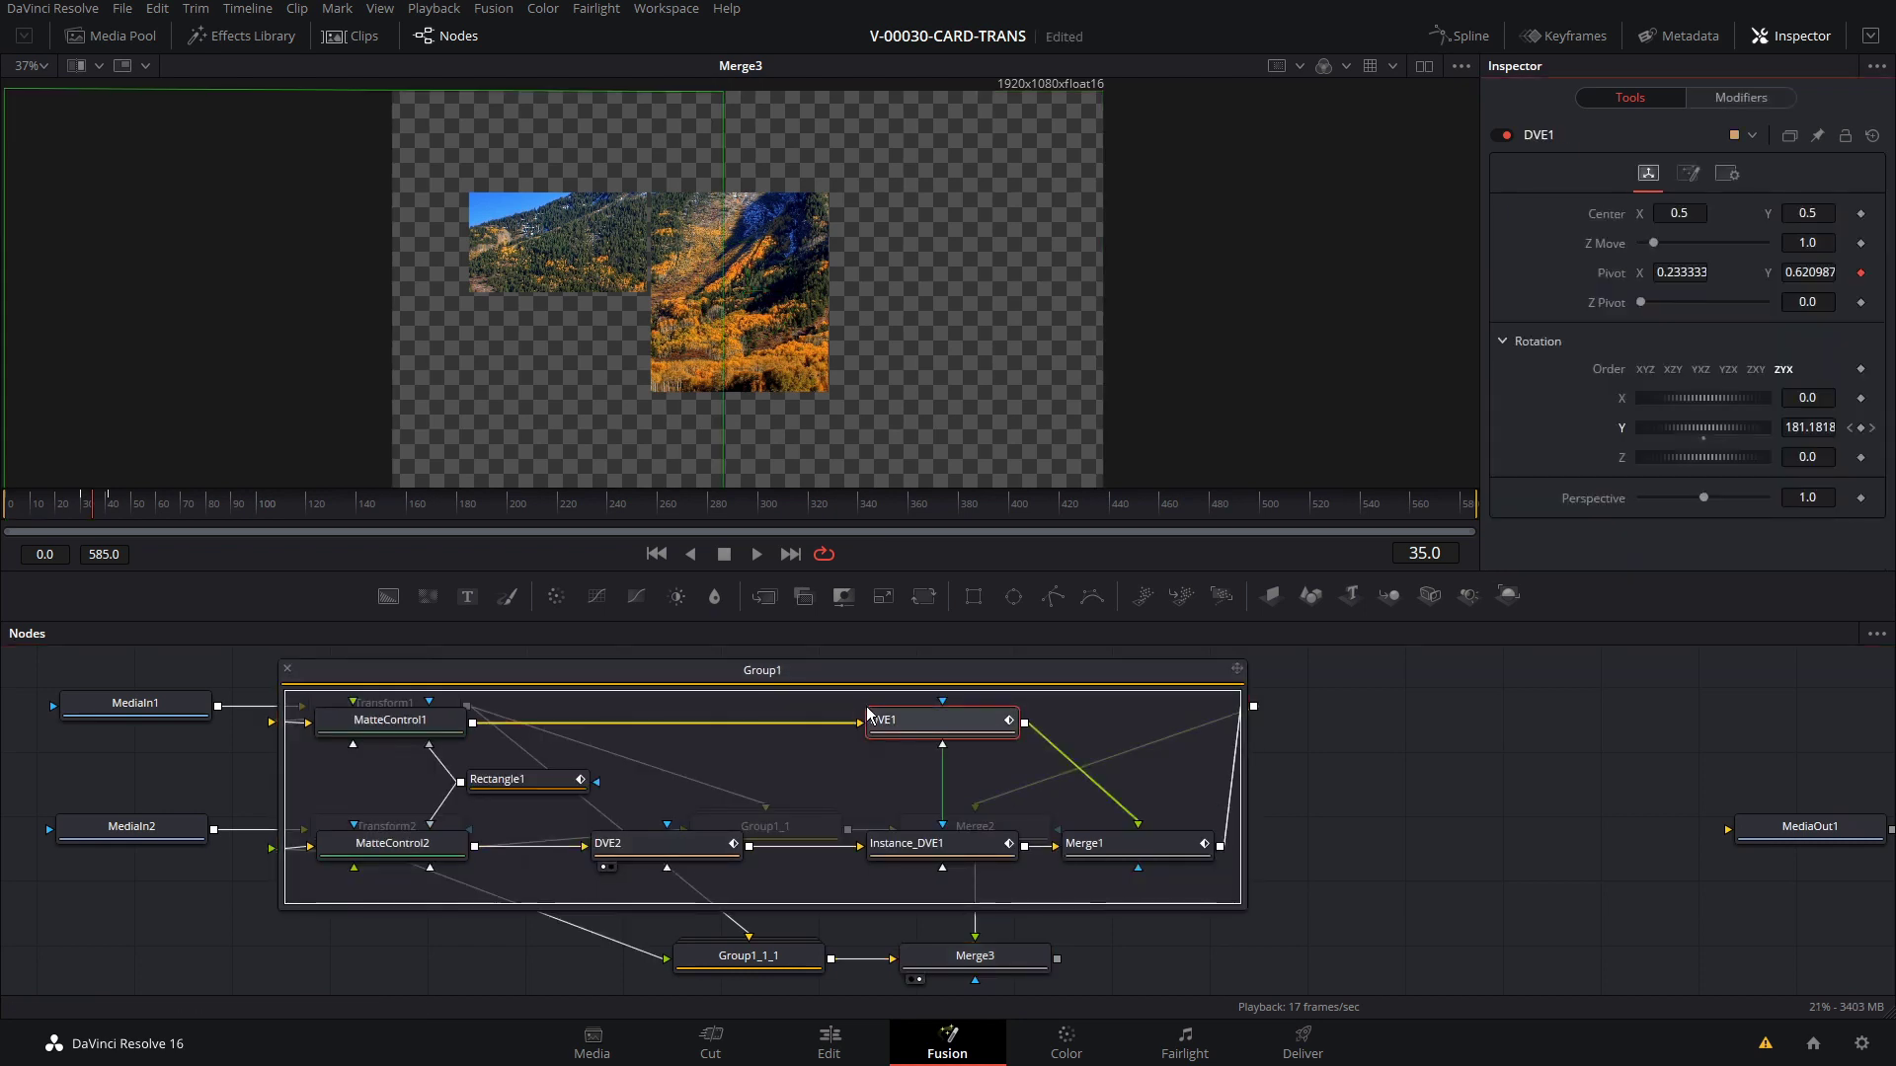
double_click(1678, 272)
text(0.263333)
key(Return)
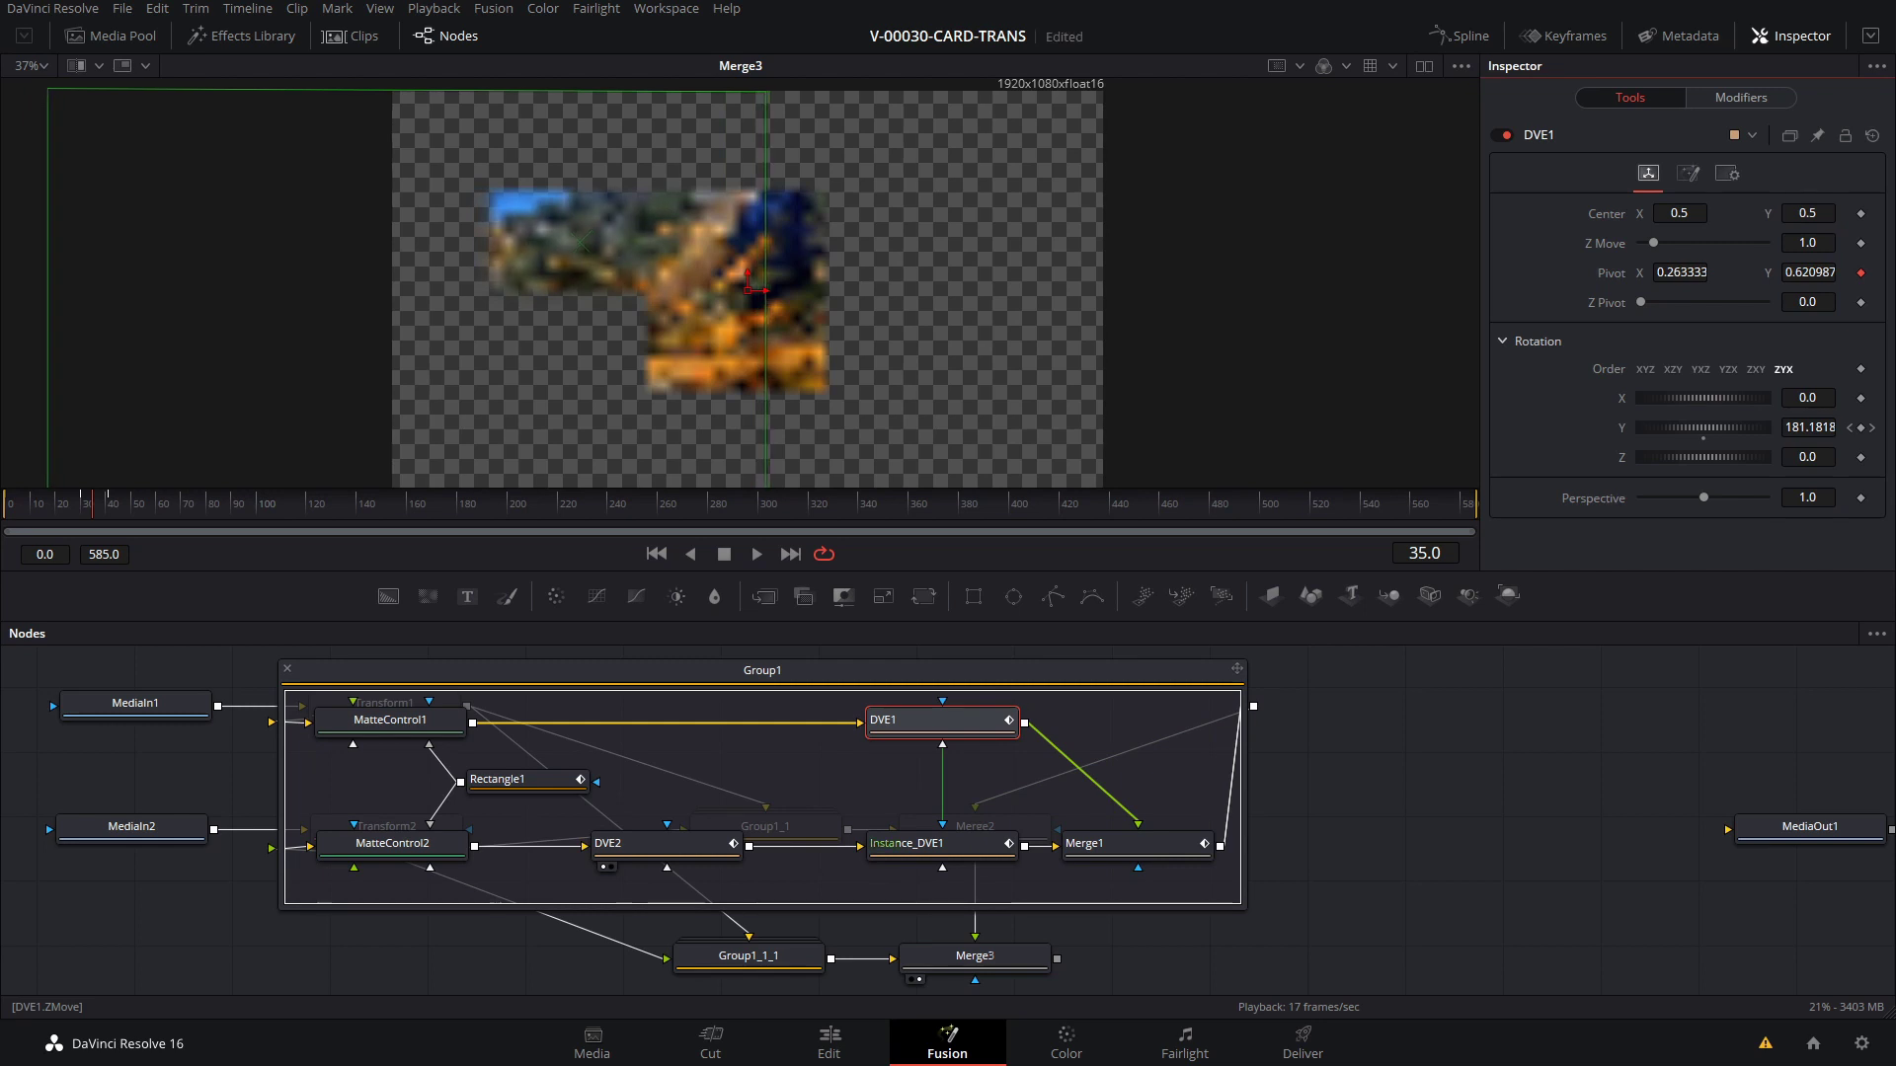
drag(1678, 271, 1630, 286)
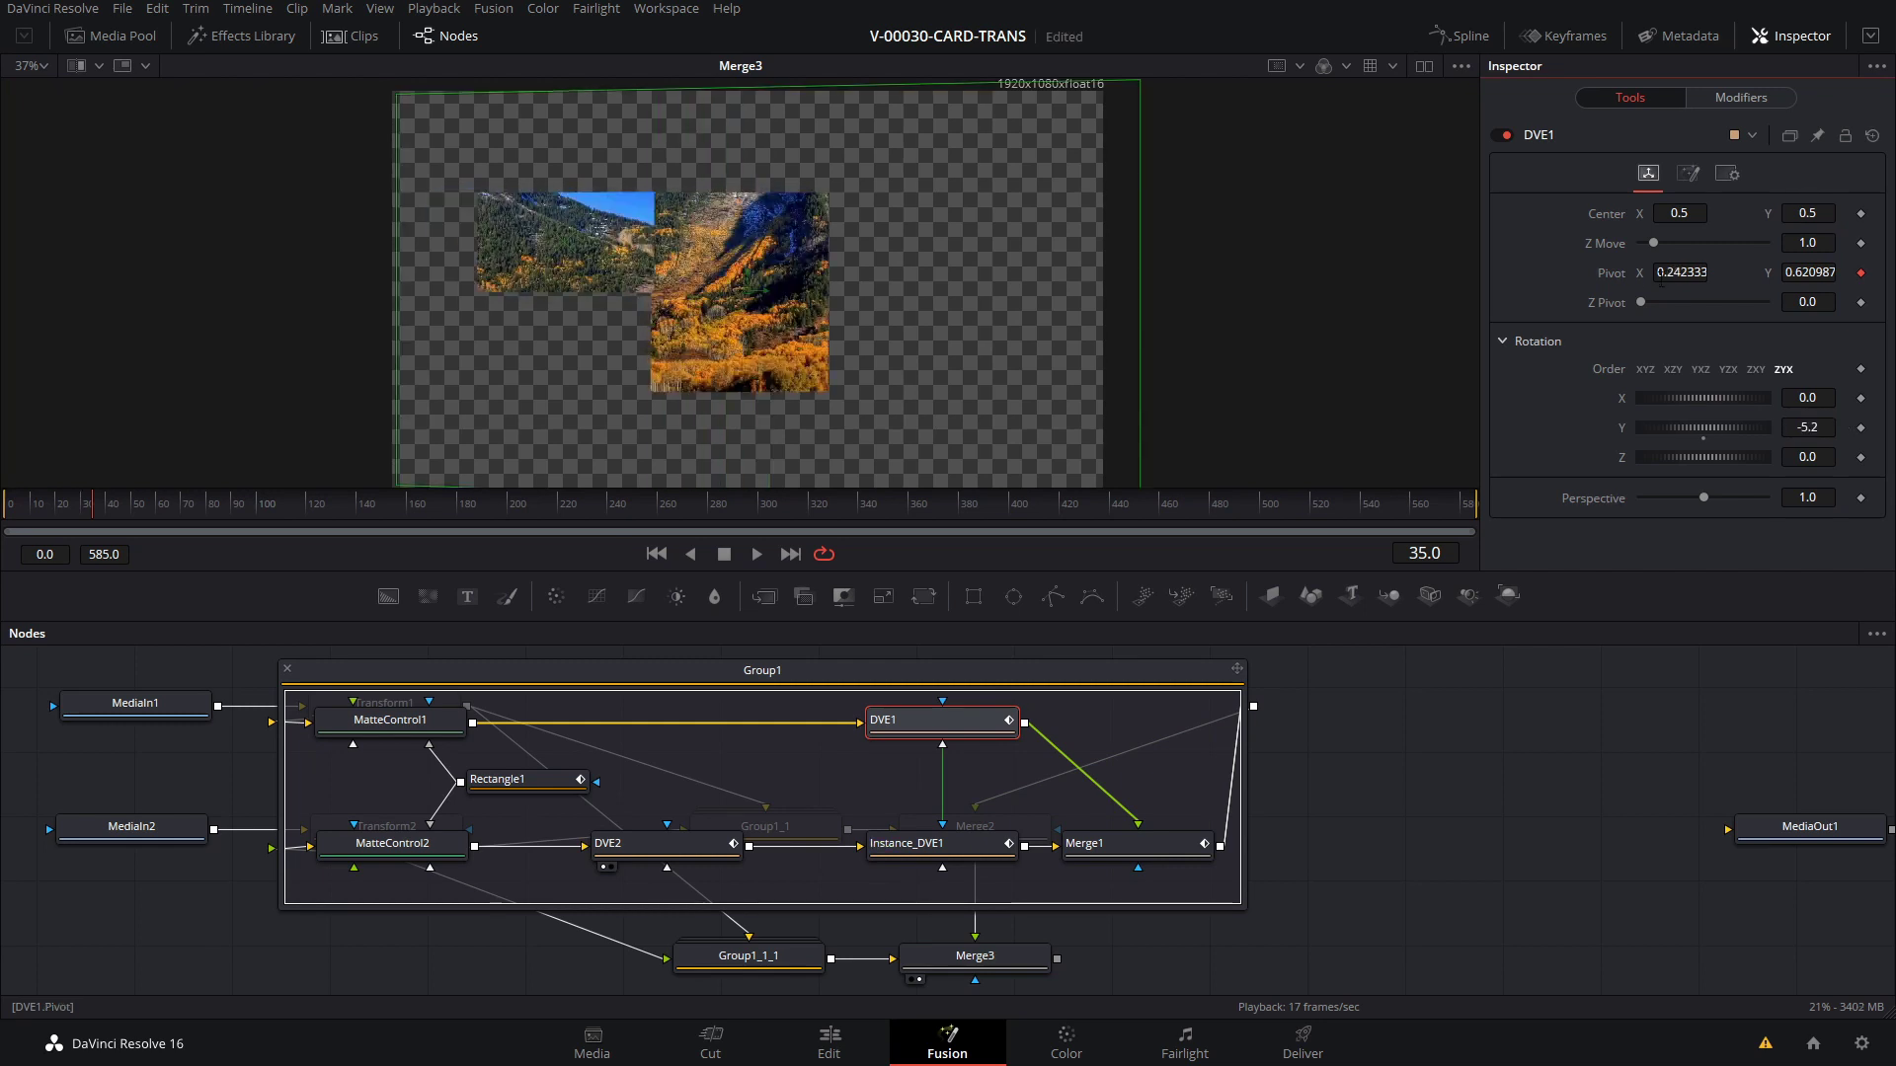
Remove DVE1's pivot keyframe, set pivot Y to 0.326988 and adjust the X rotation.
click(1860, 274)
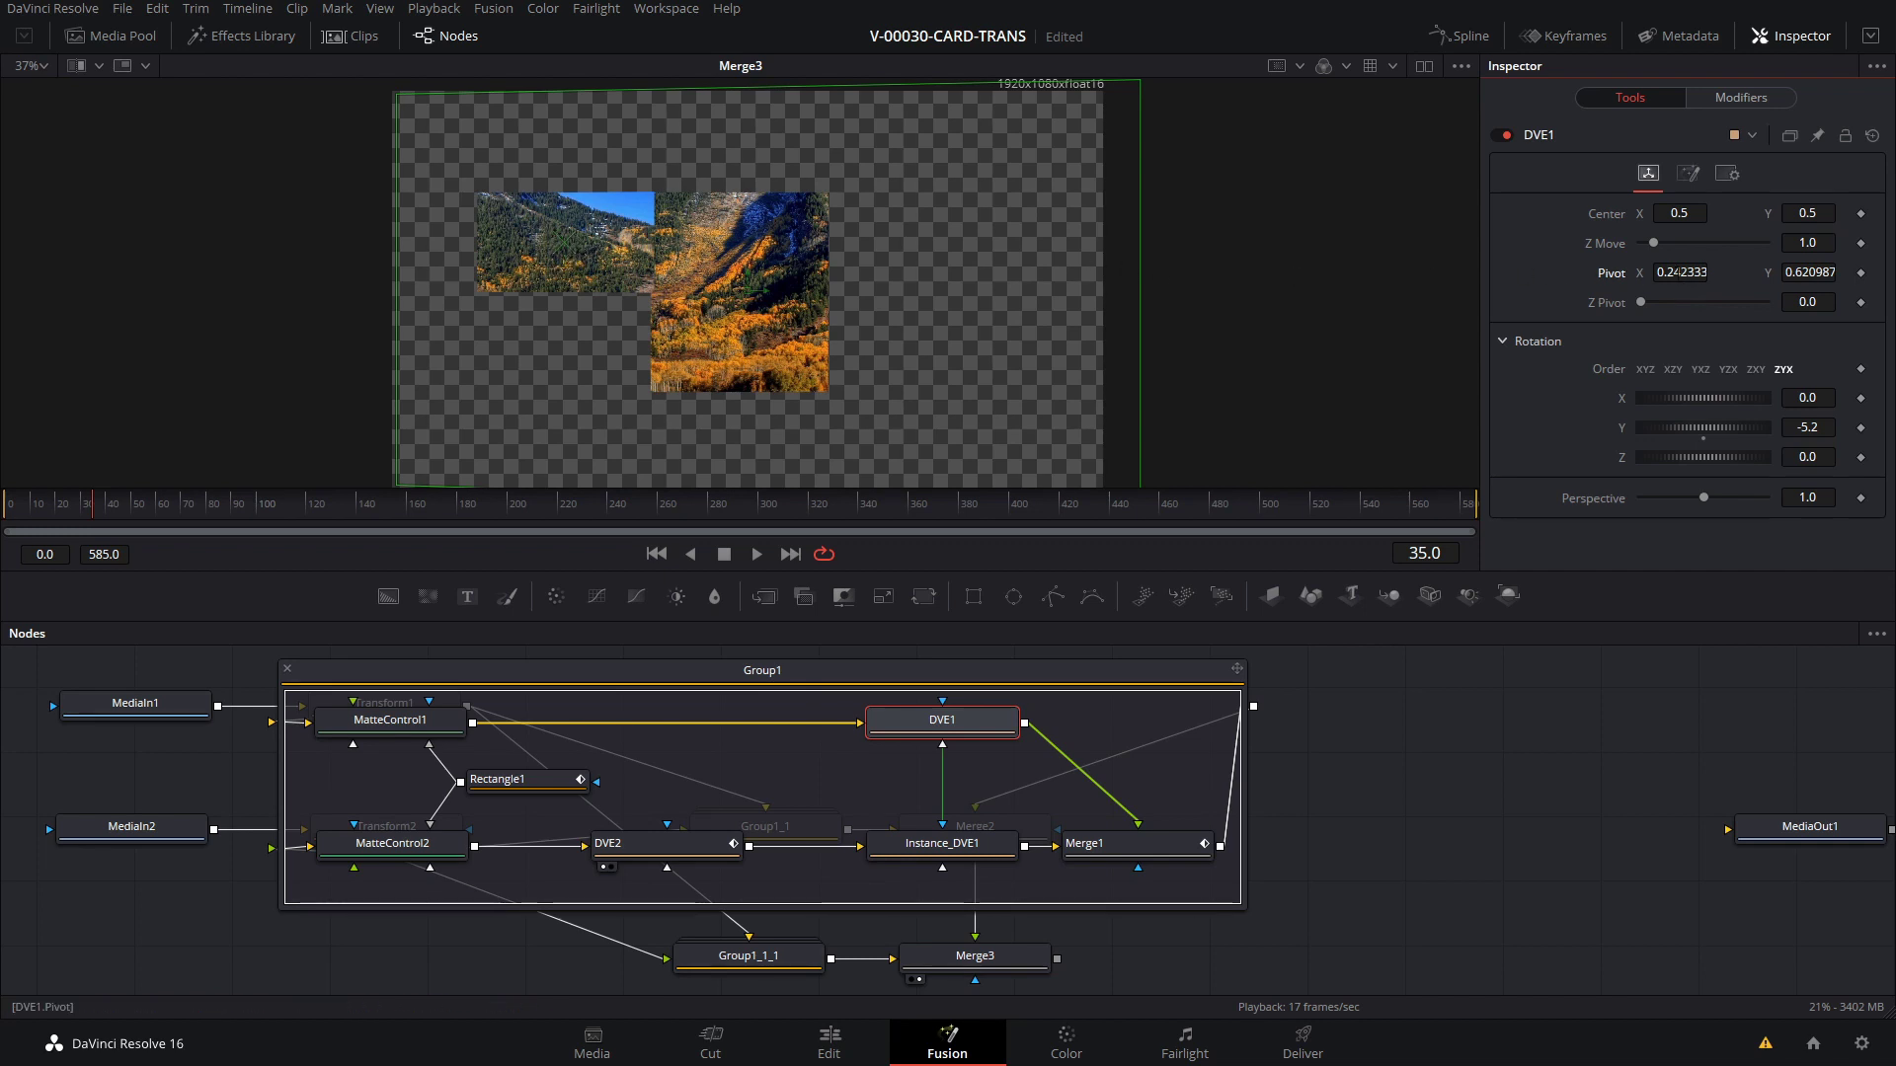
drag(1807, 273, 1807, 273)
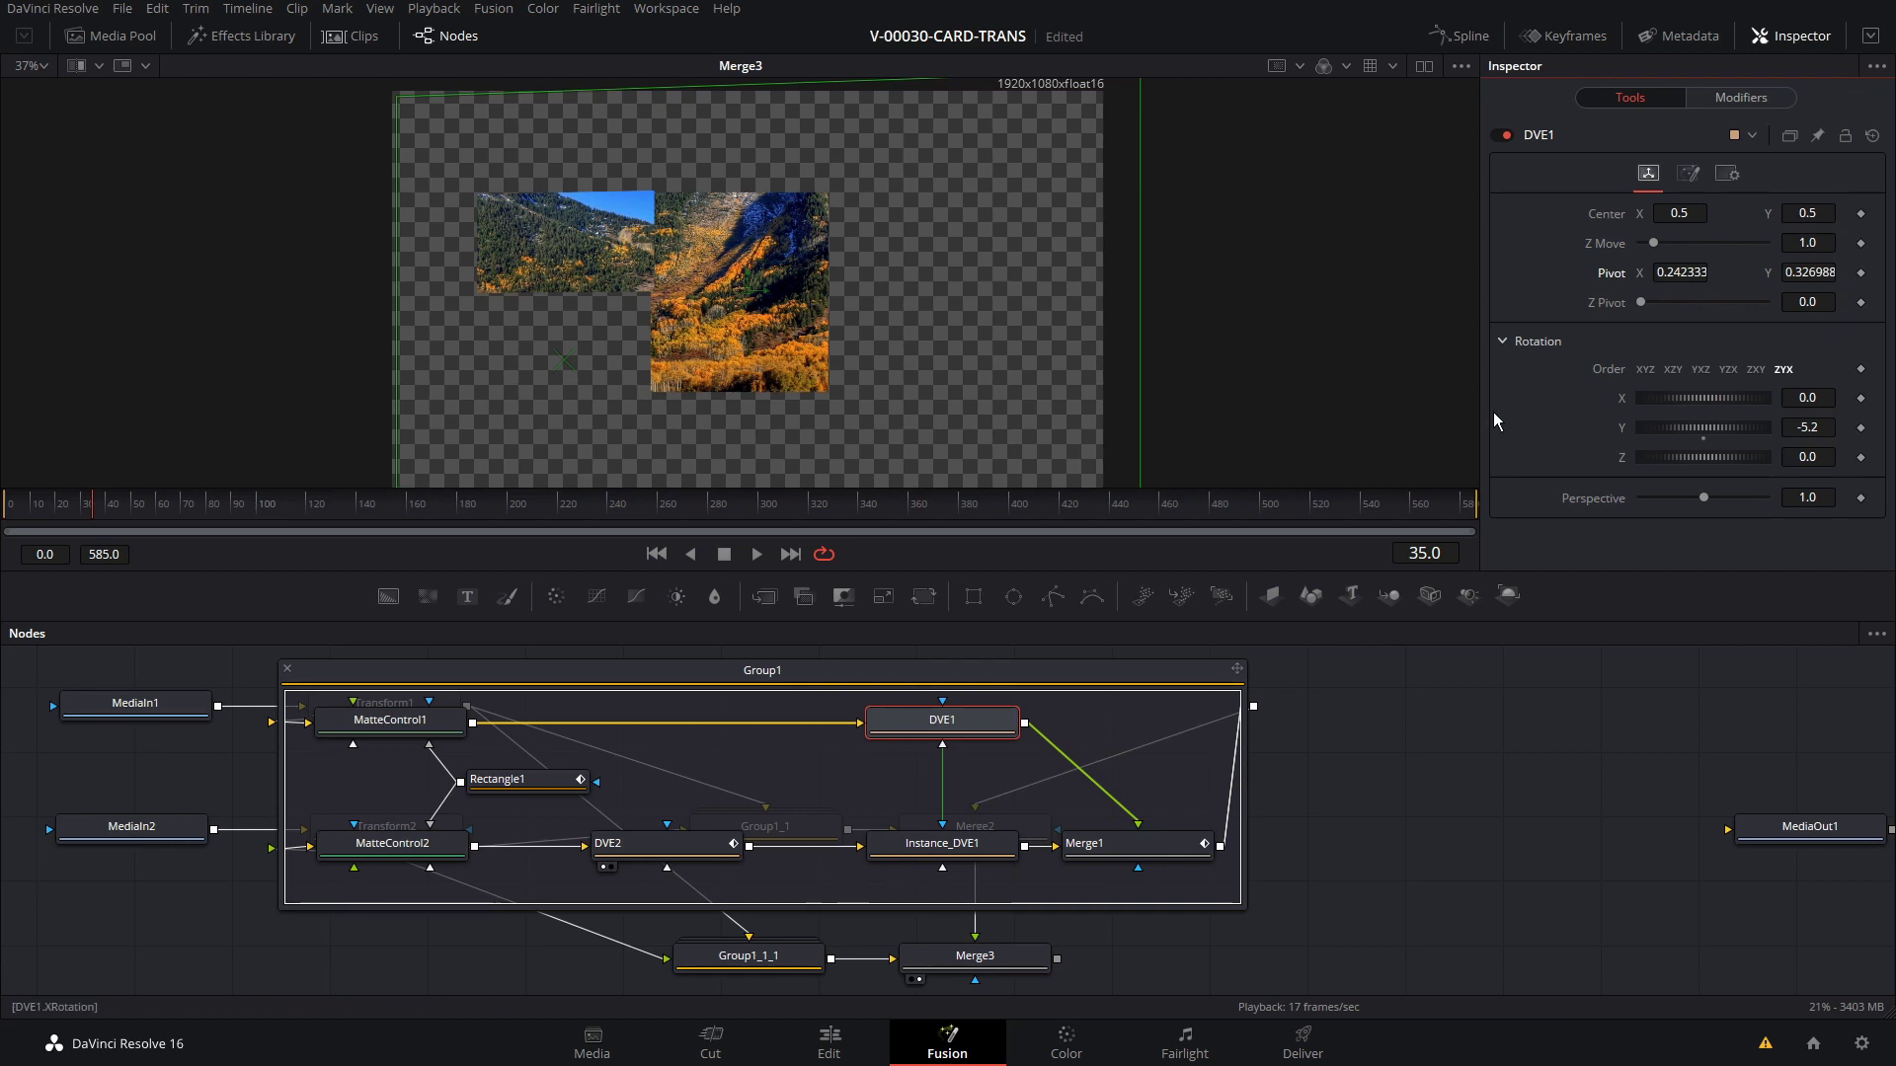
drag(1720, 395, 1780, 398)
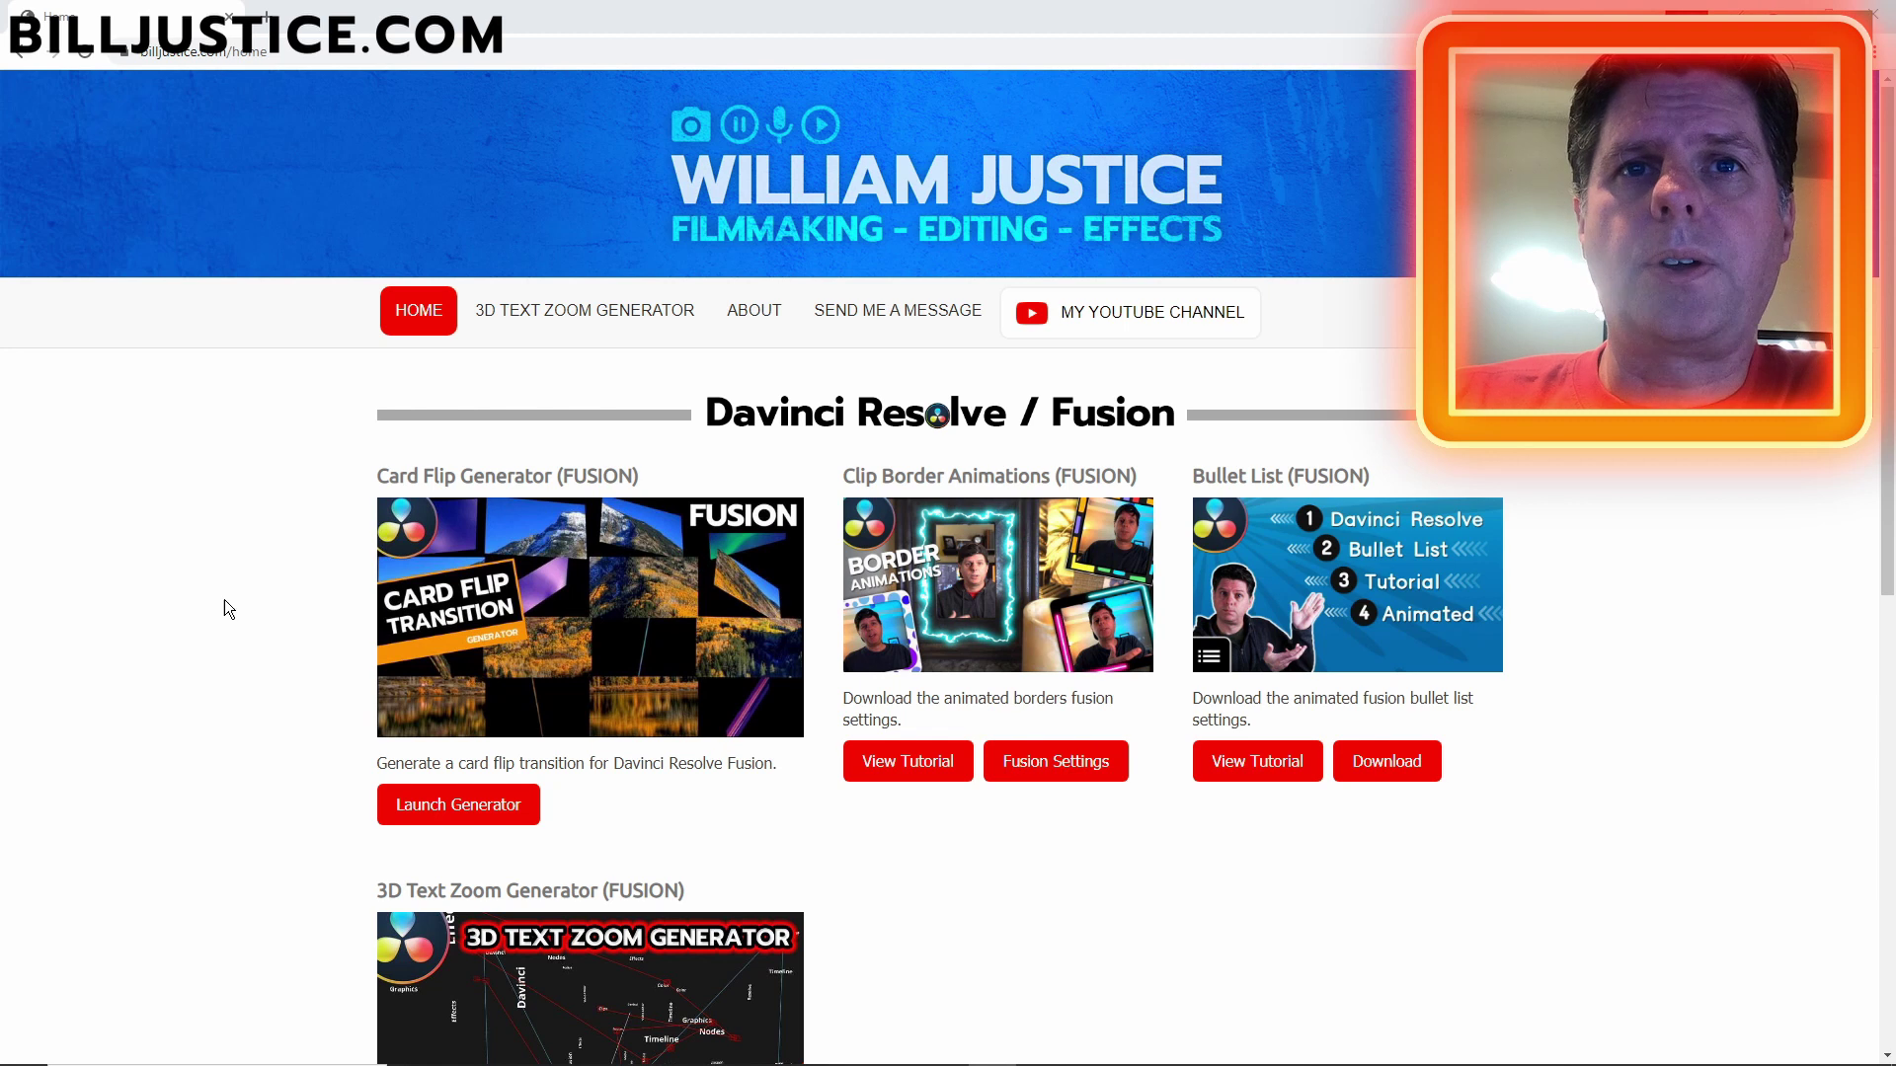
In the browser, launch the Card Flip Generator (FUSION) and keep its flip sequence set to Random.
click(484, 810)
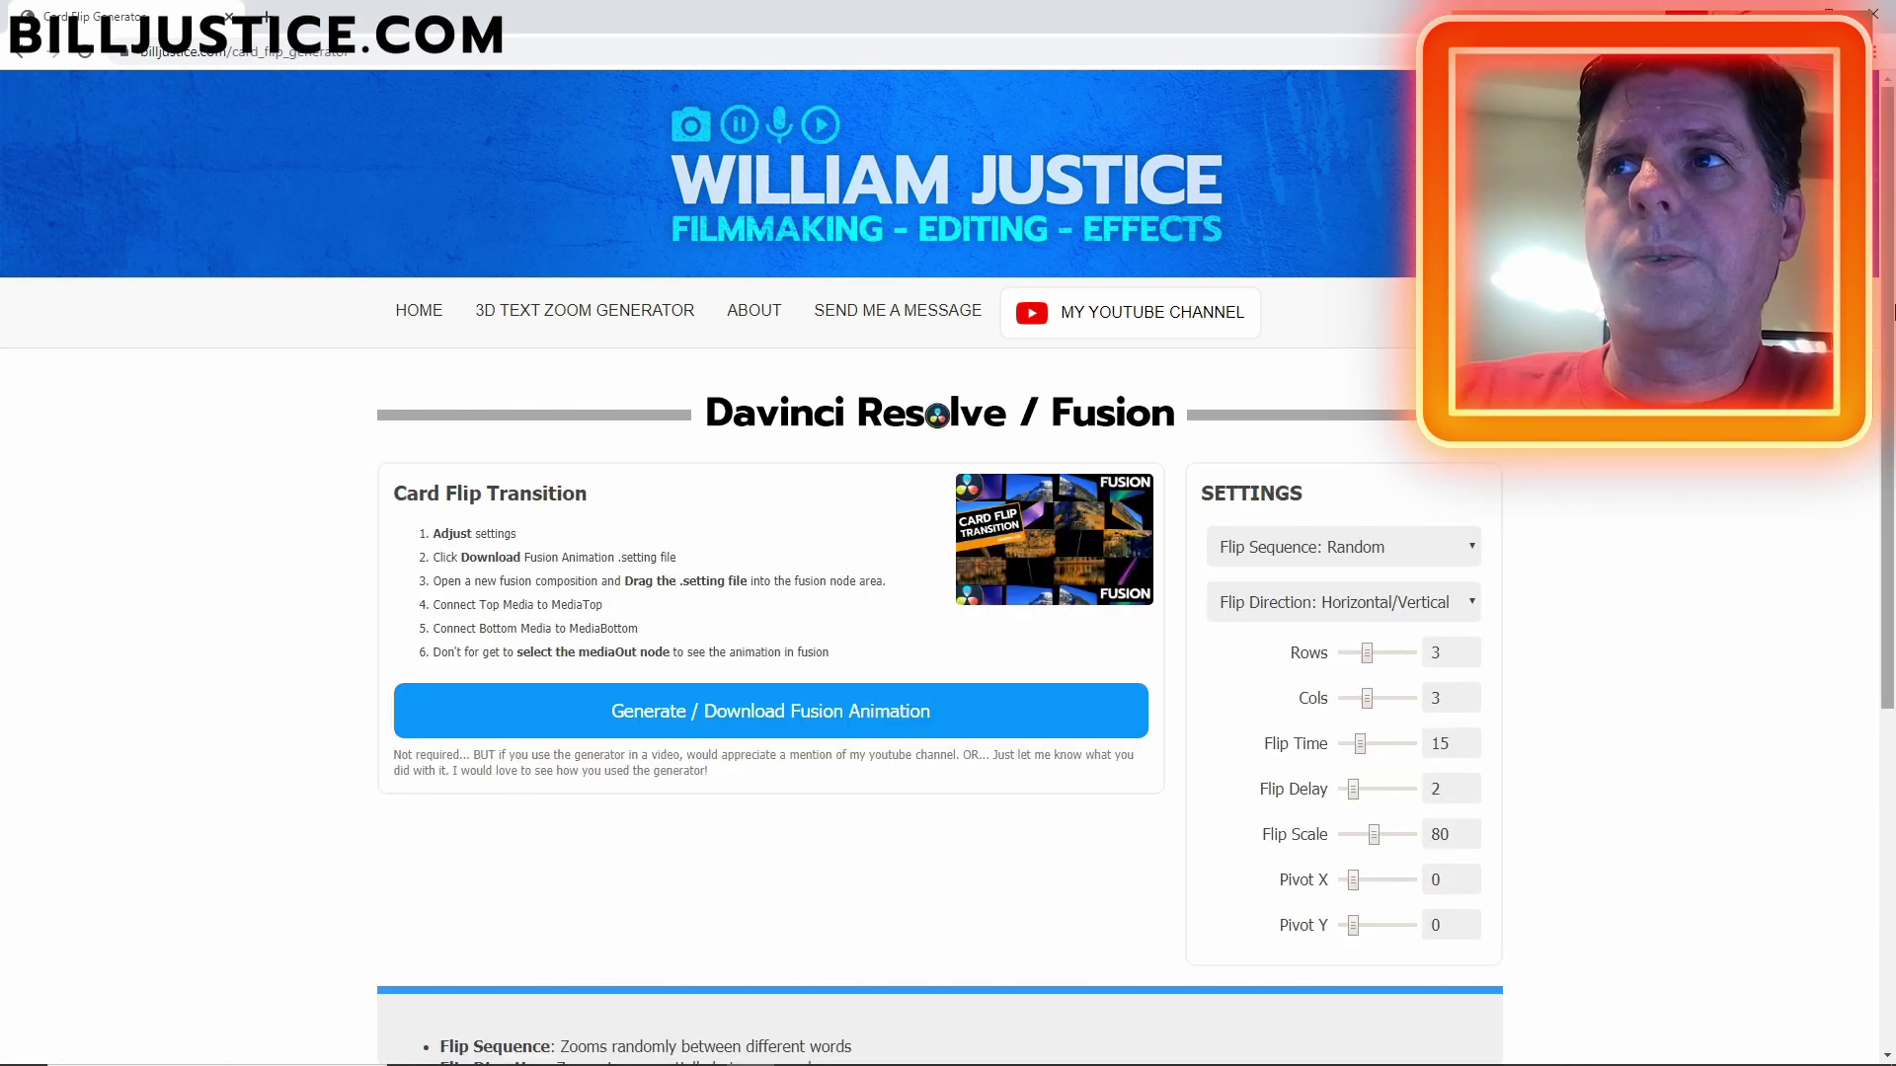
scroll(1886, 318, down, 1)
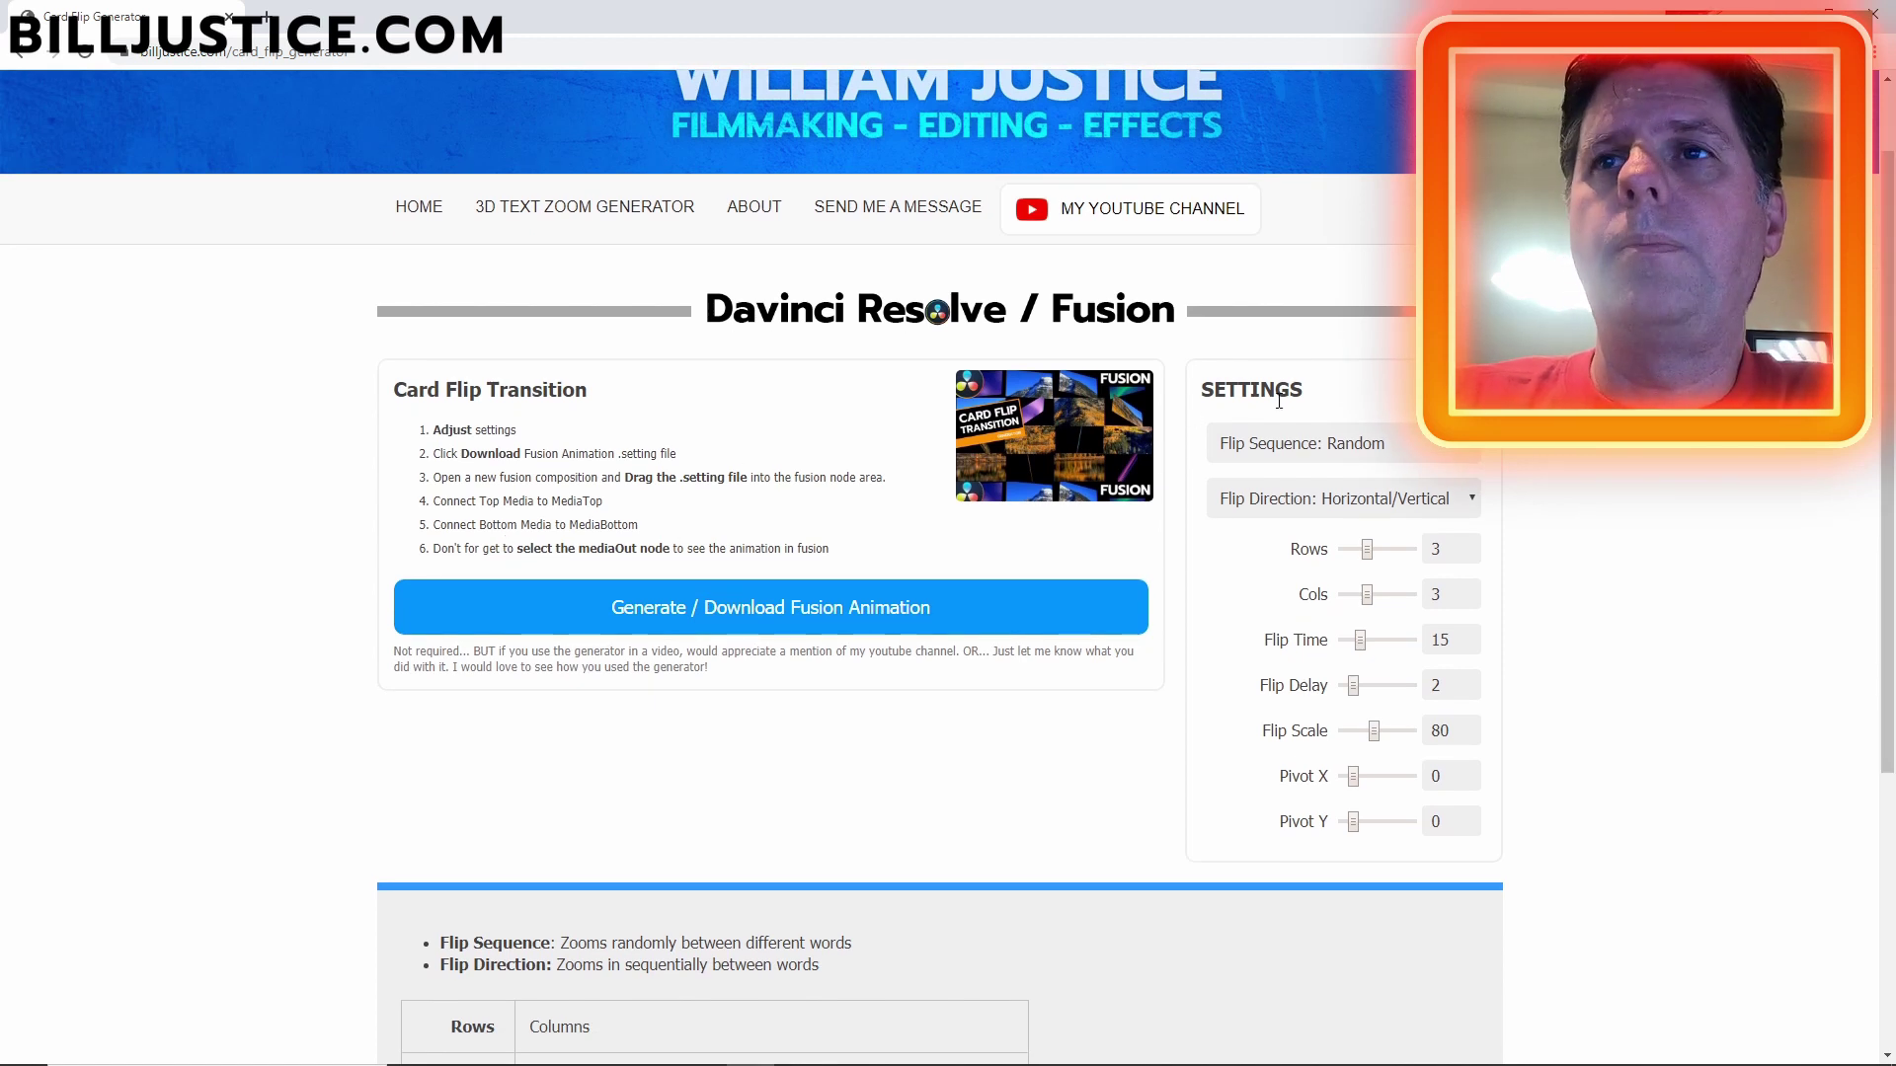
click(1302, 443)
click(1321, 444)
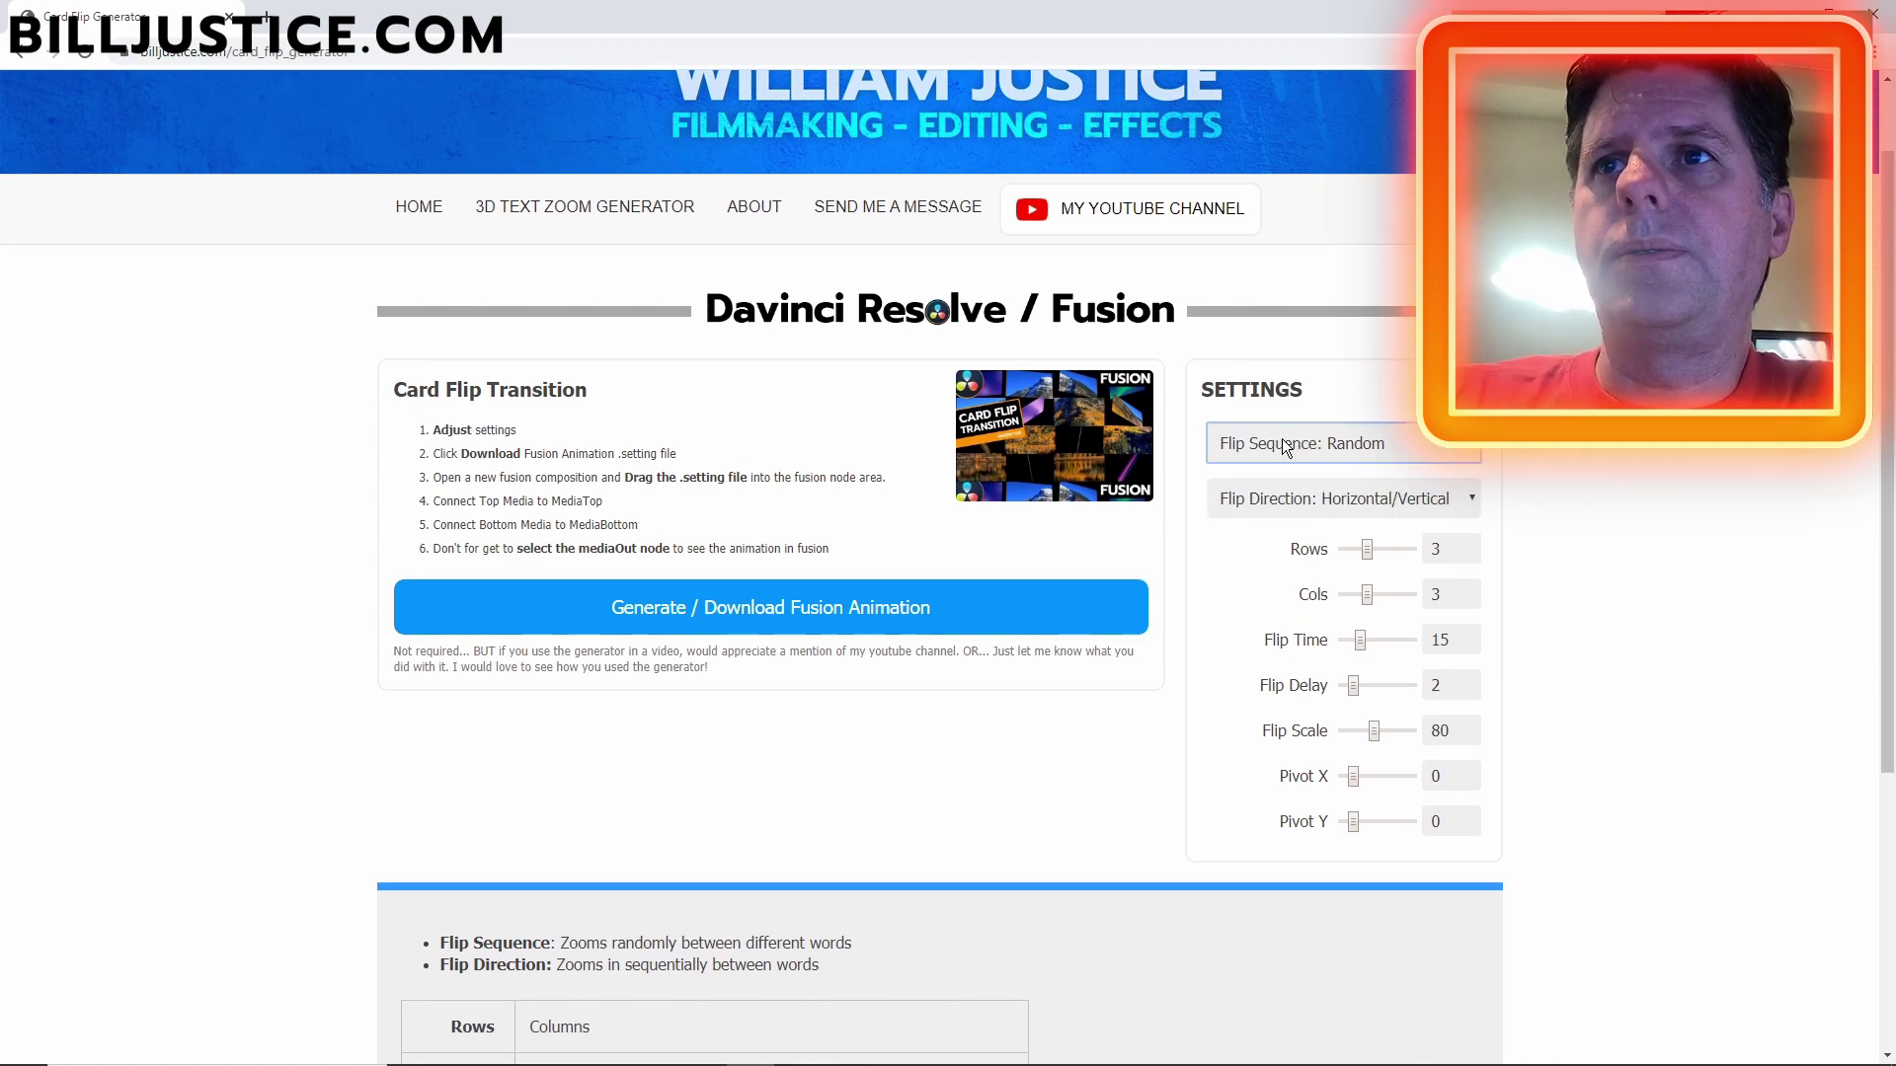
click(1293, 446)
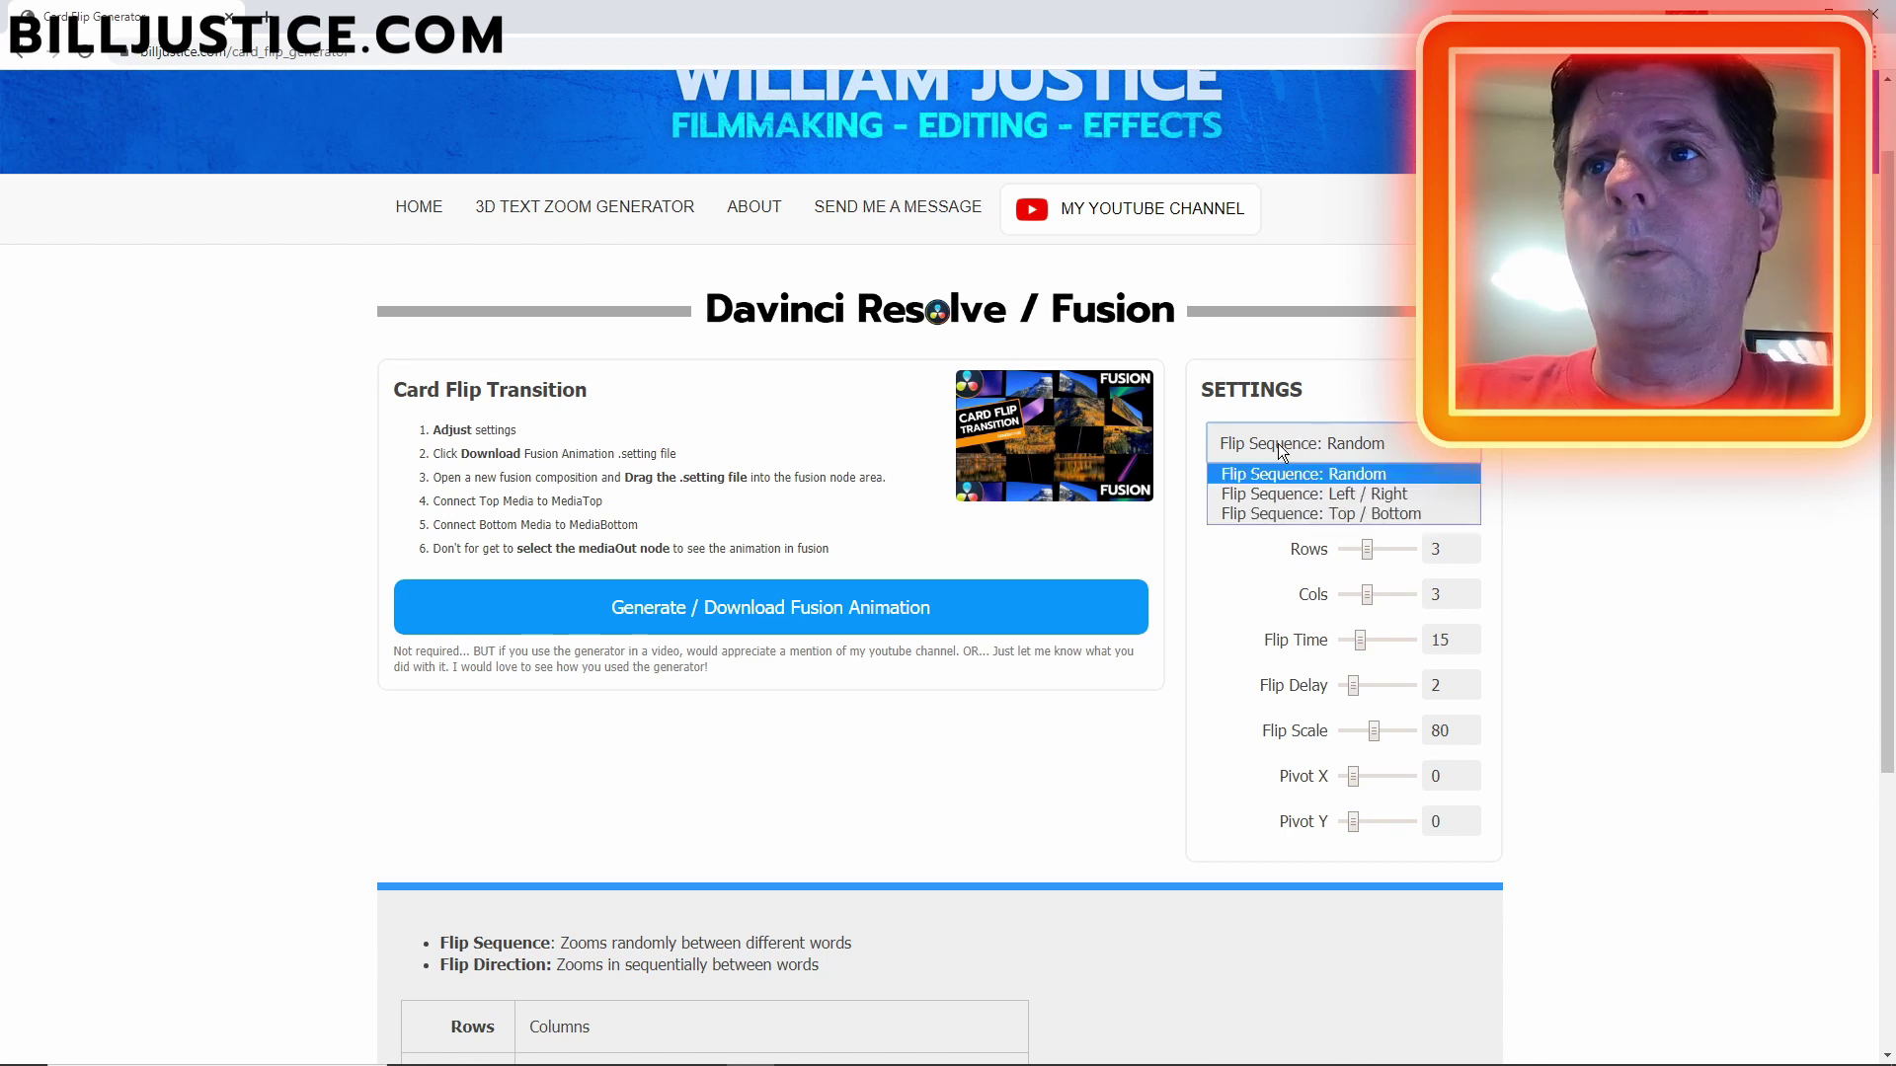
click(1314, 444)
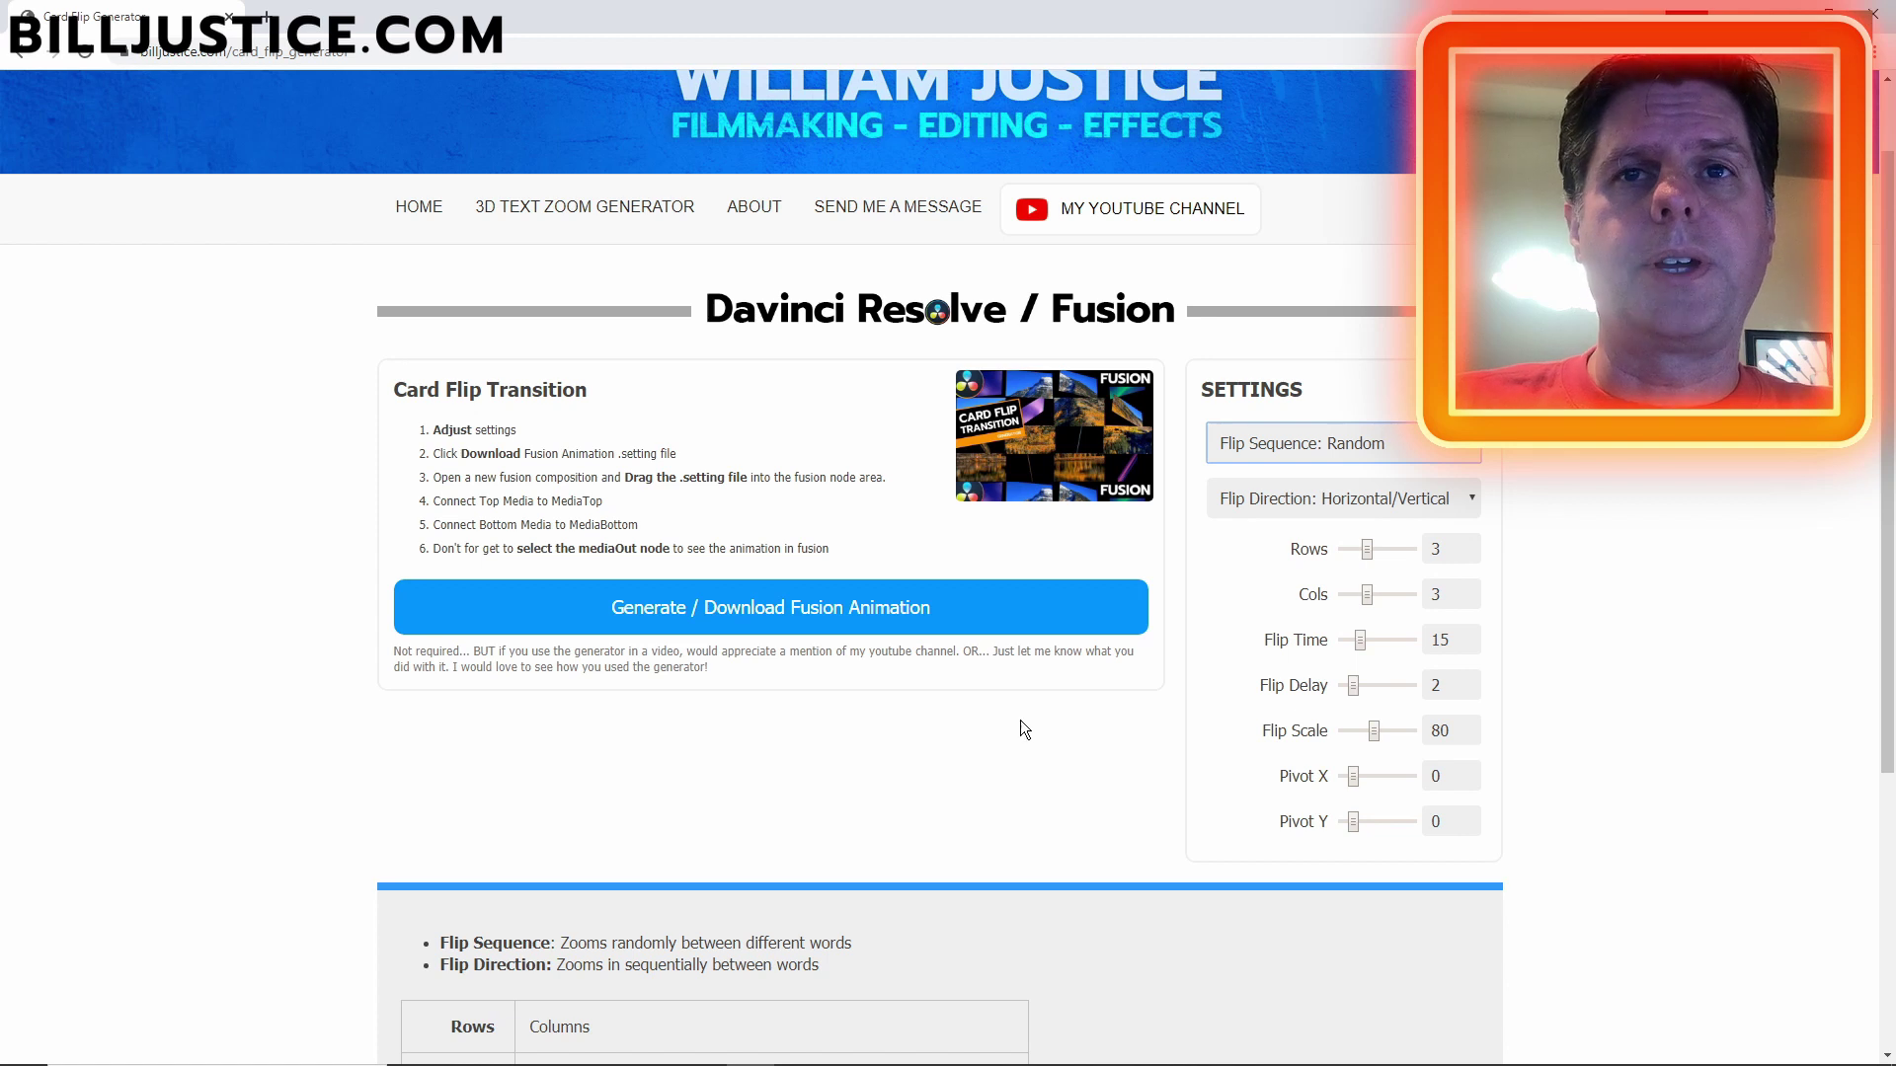
Set Rows and Cols to 4 for the card flip, and generate and download the Fusion animation.
scroll(771, 642, down, 4)
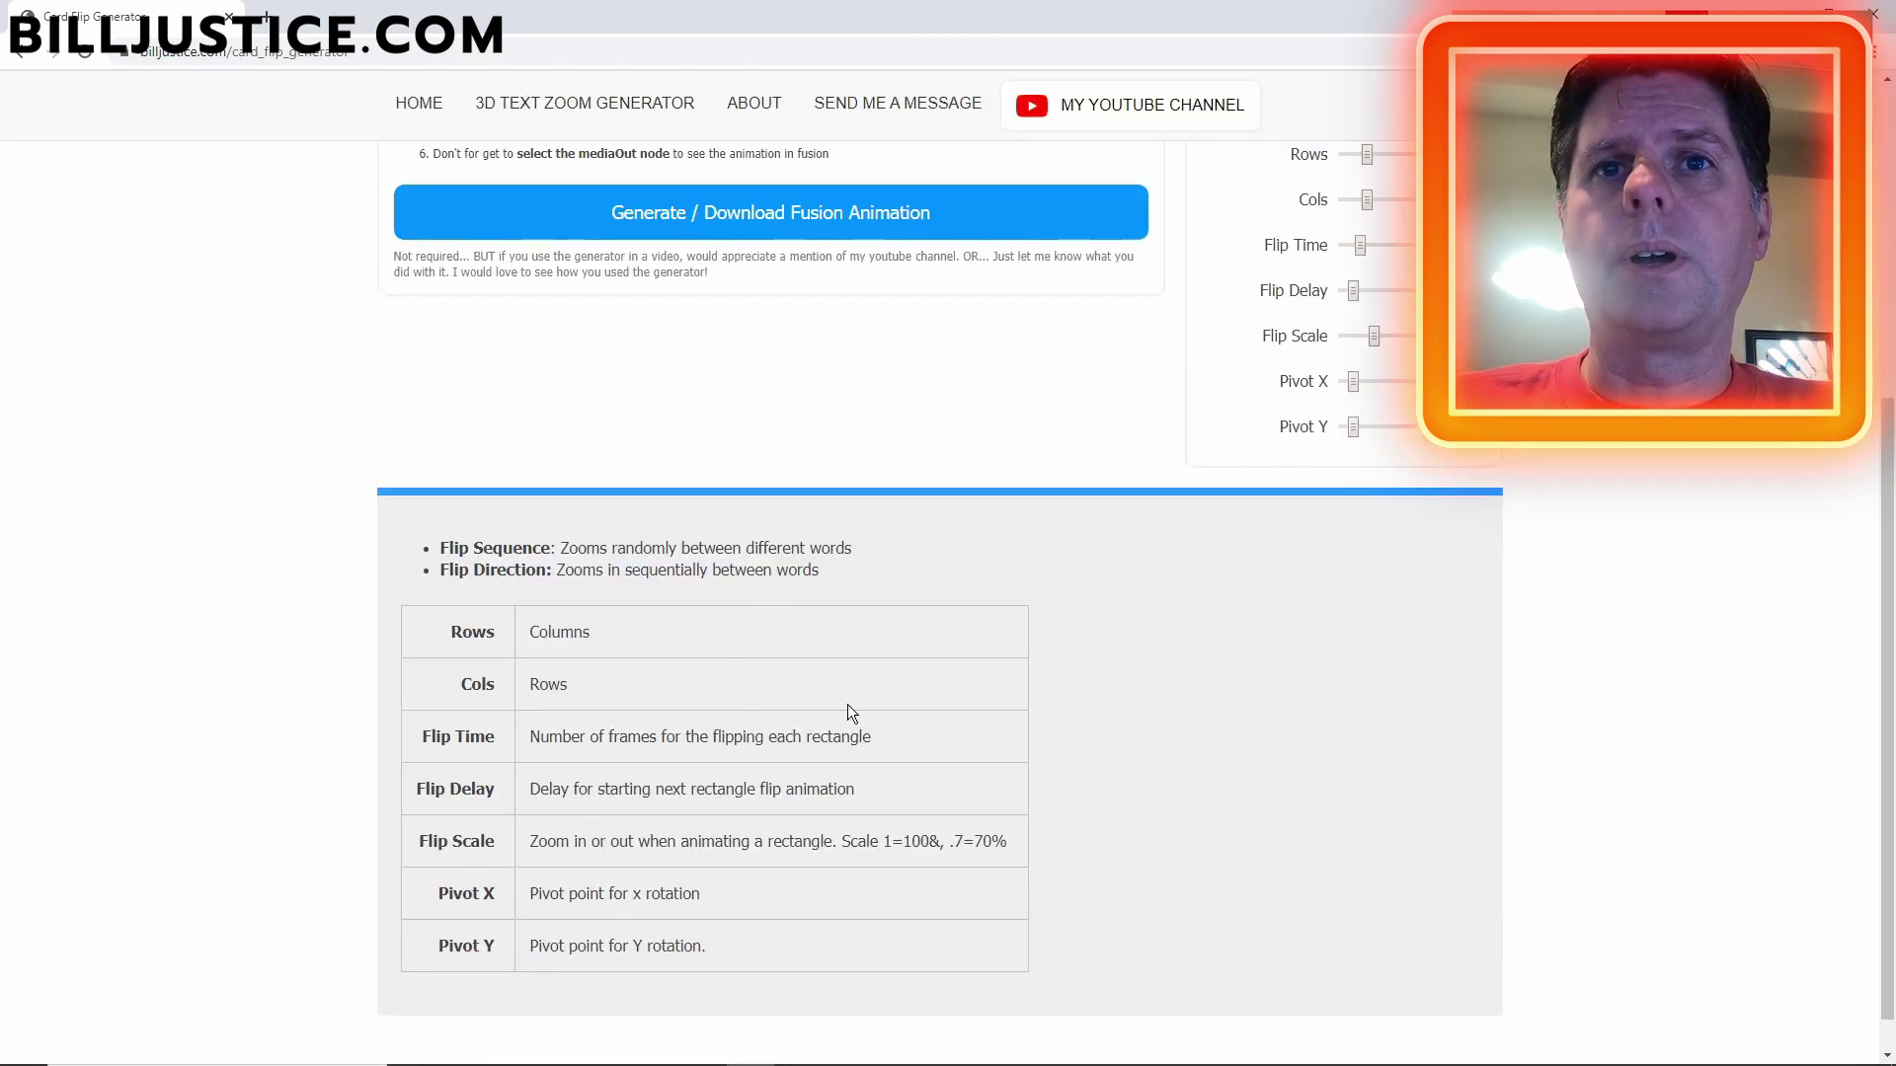
scroll(881, 809, up, 5)
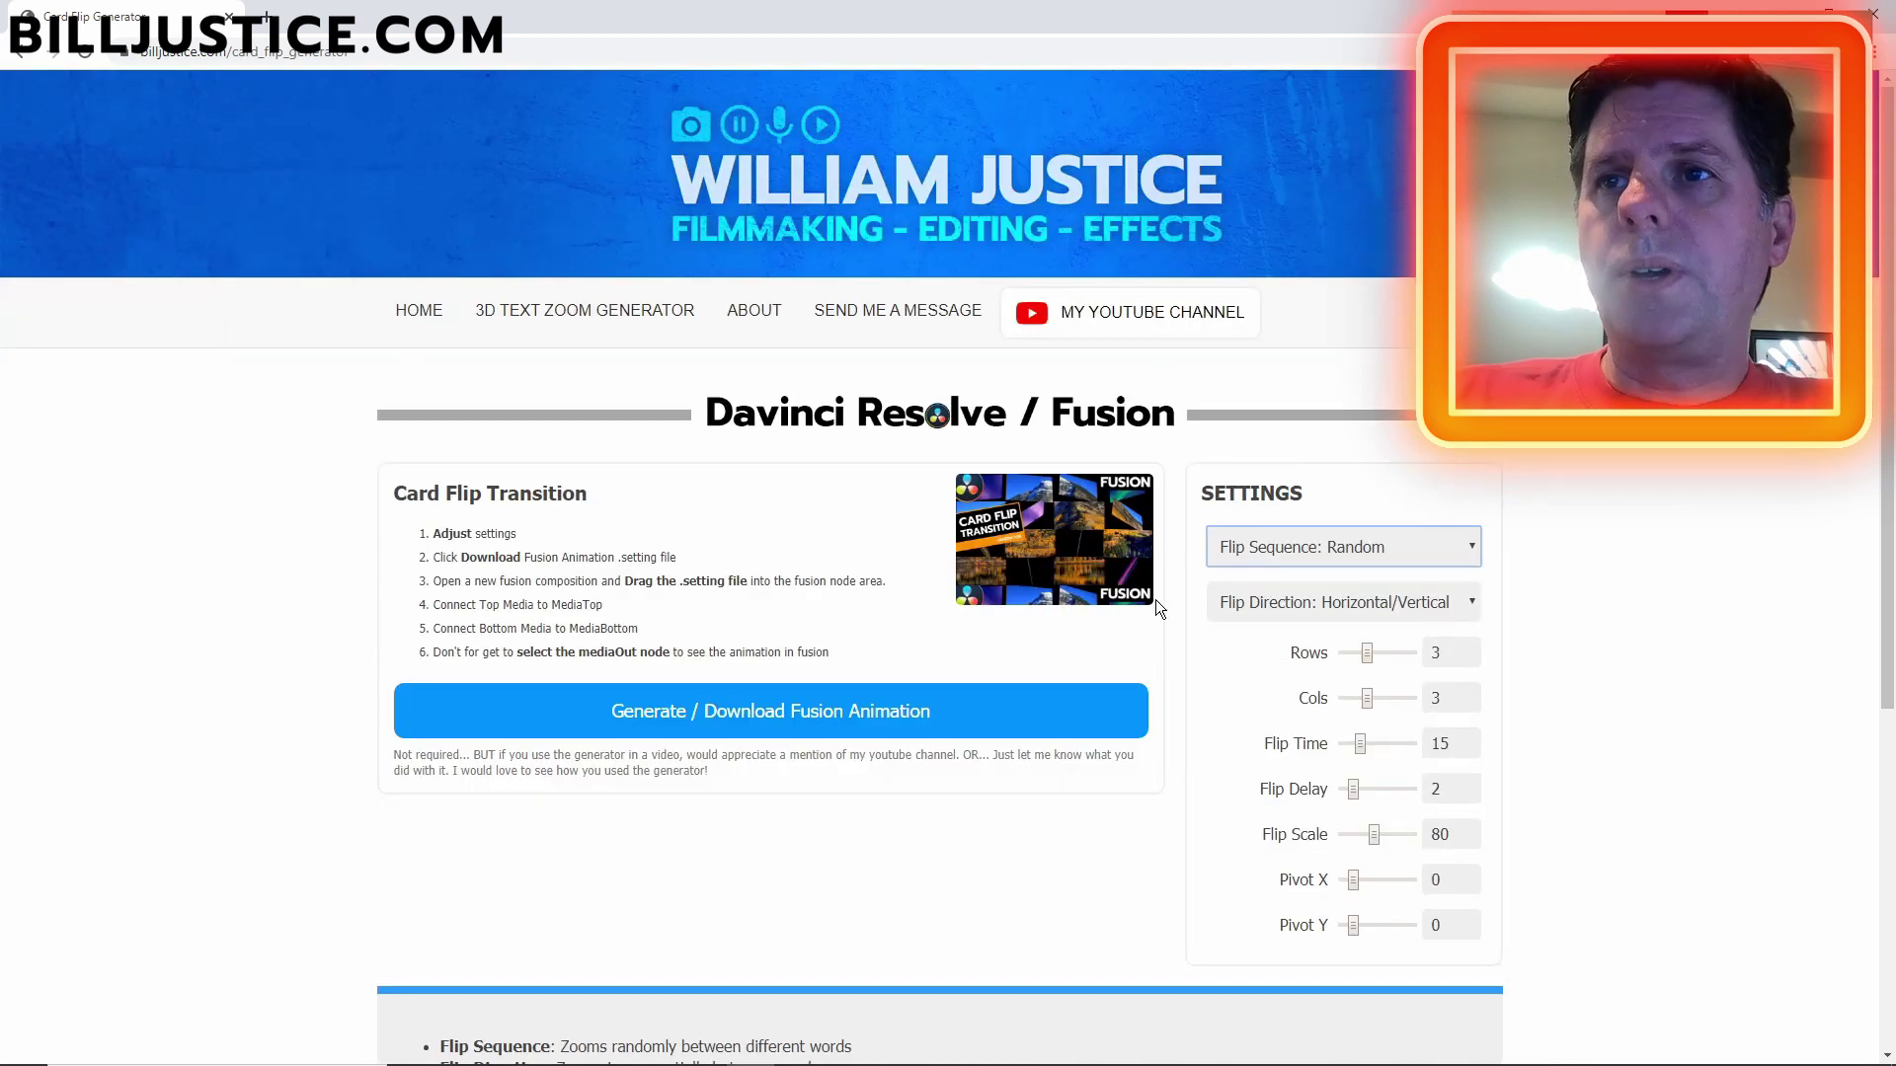
click(1372, 657)
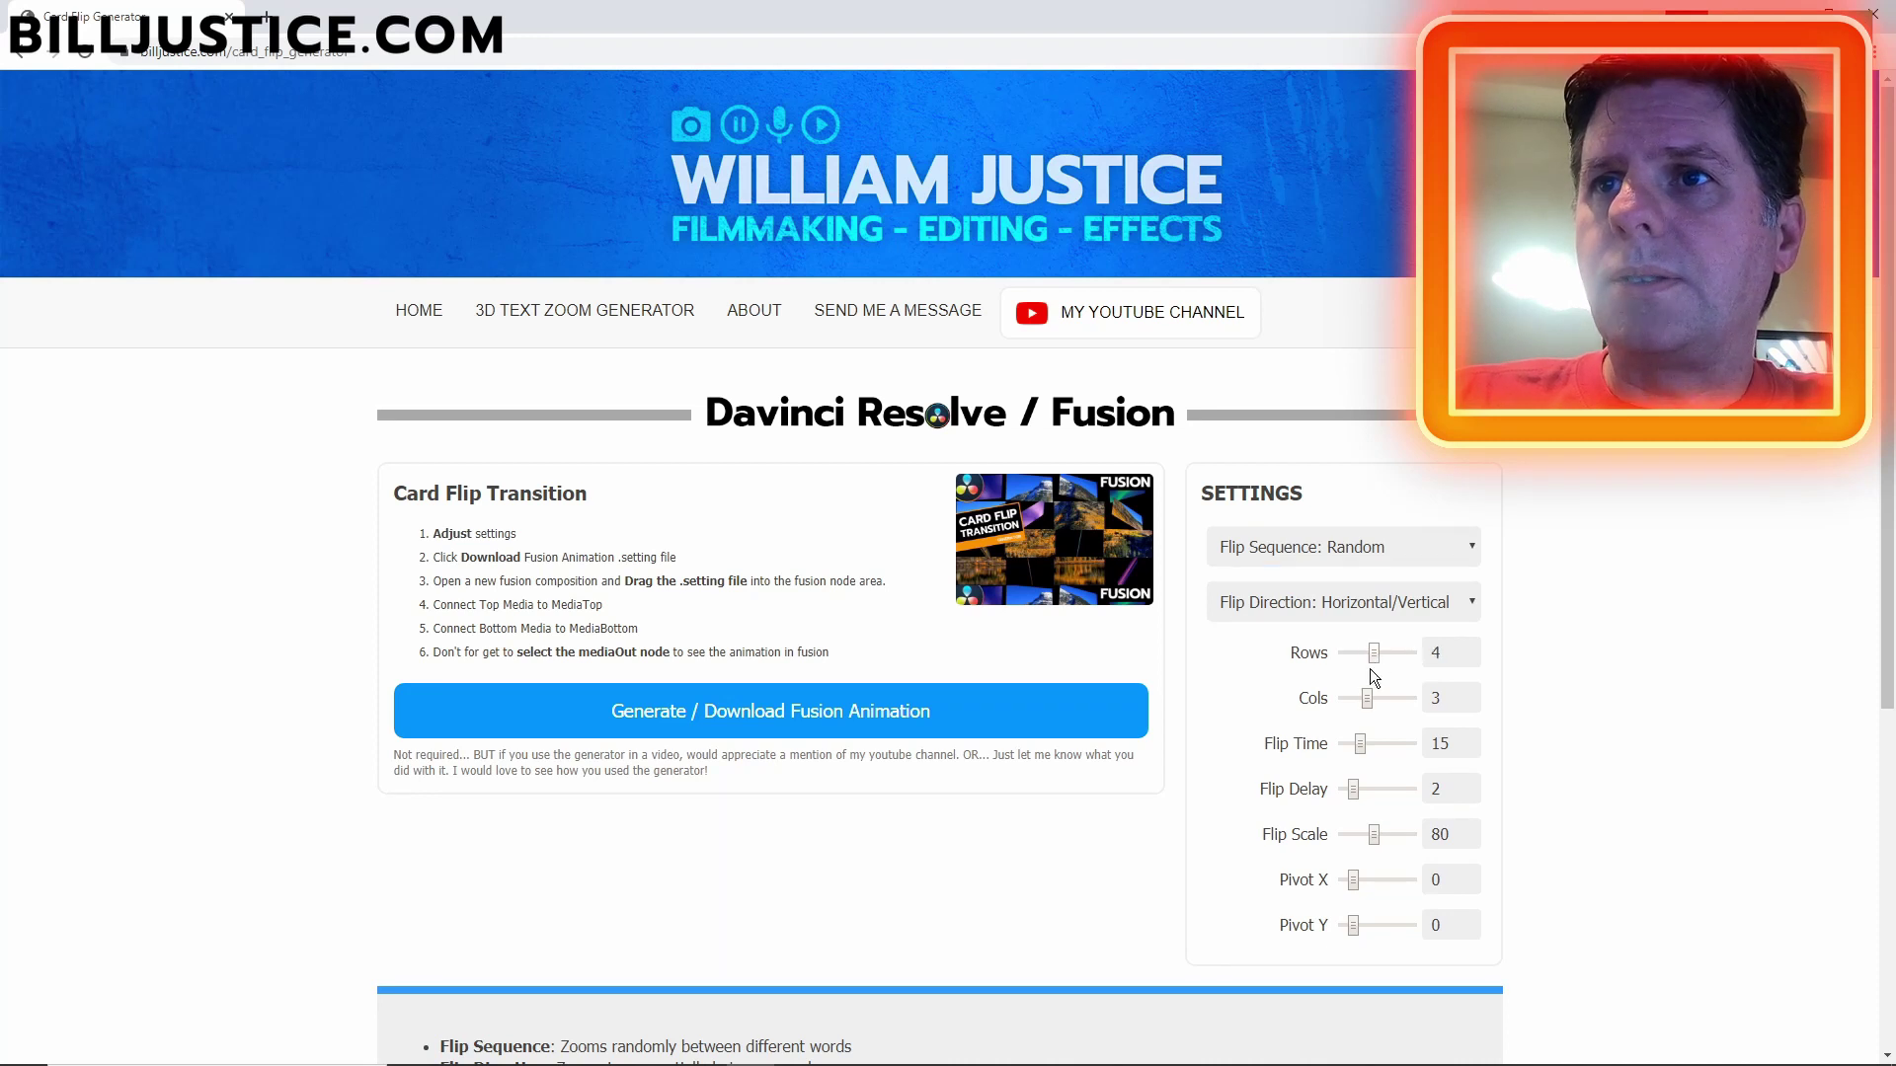
drag(1367, 700, 1374, 700)
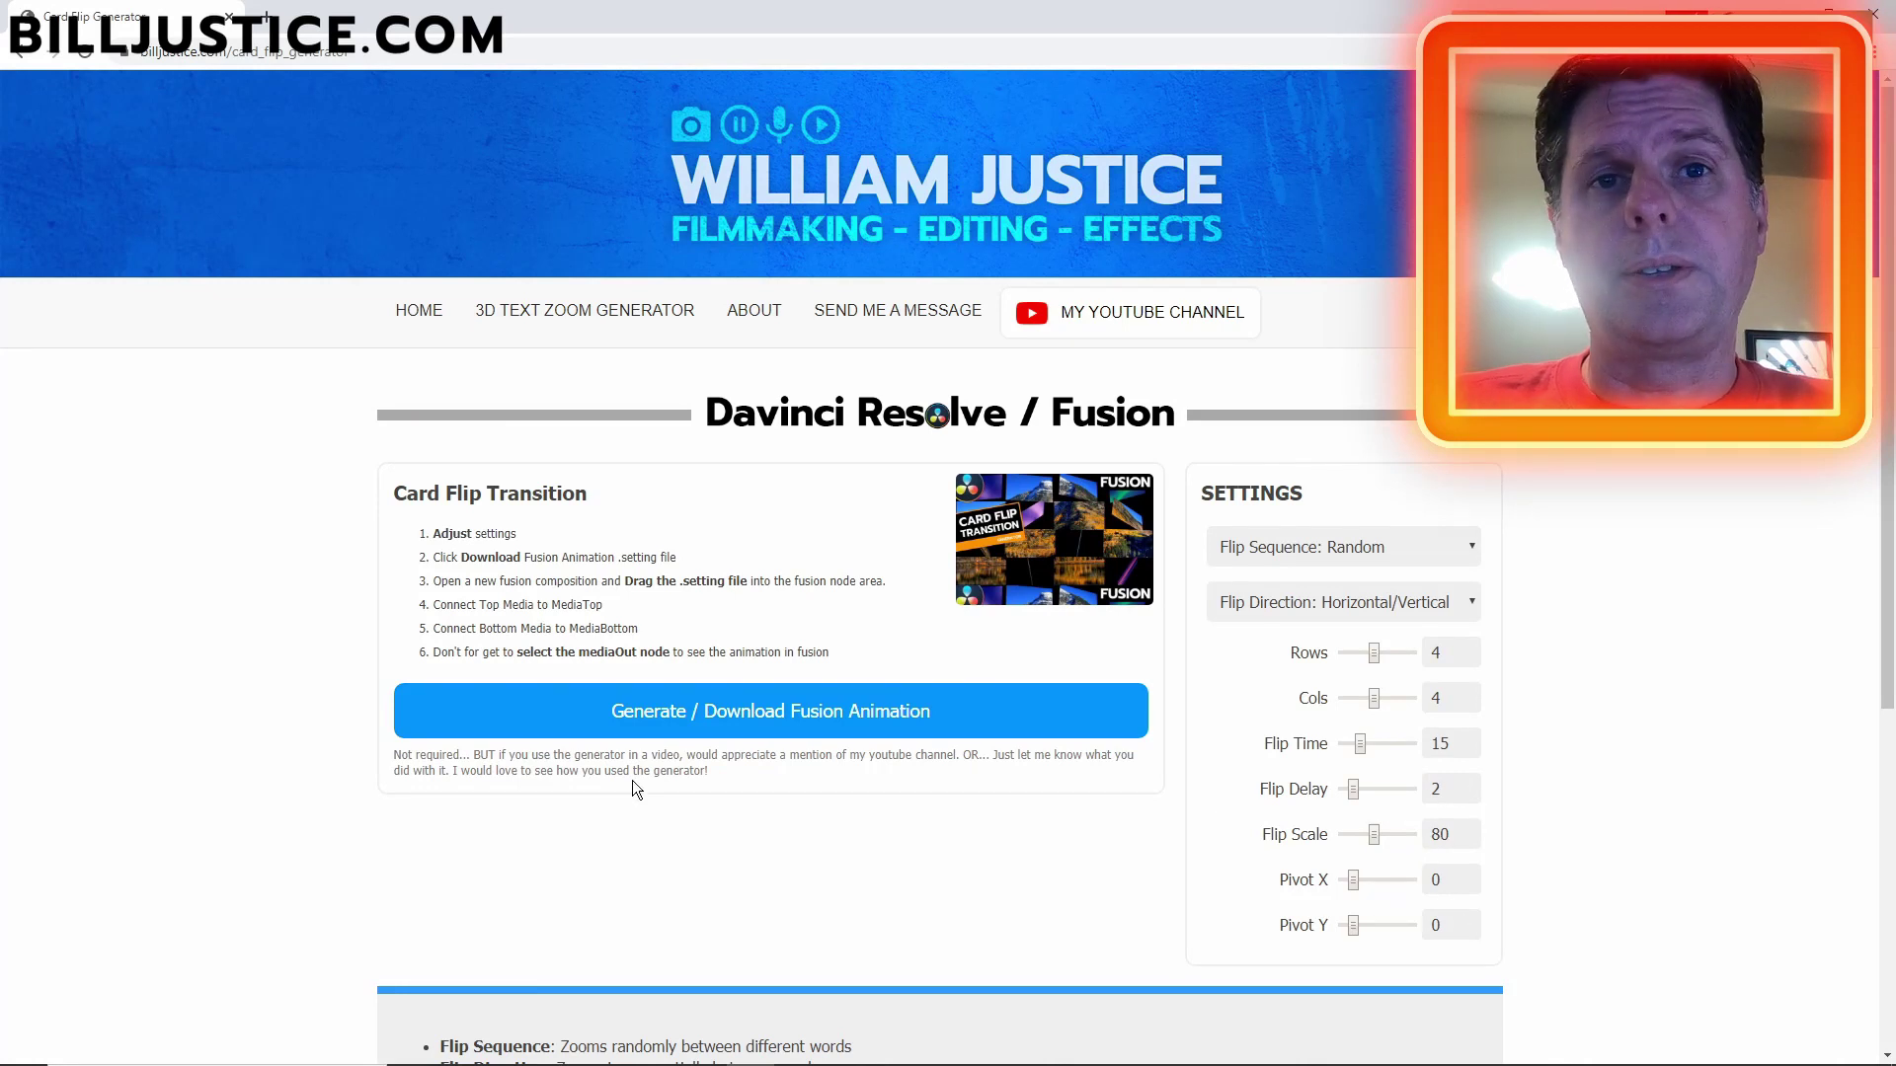
click(652, 714)
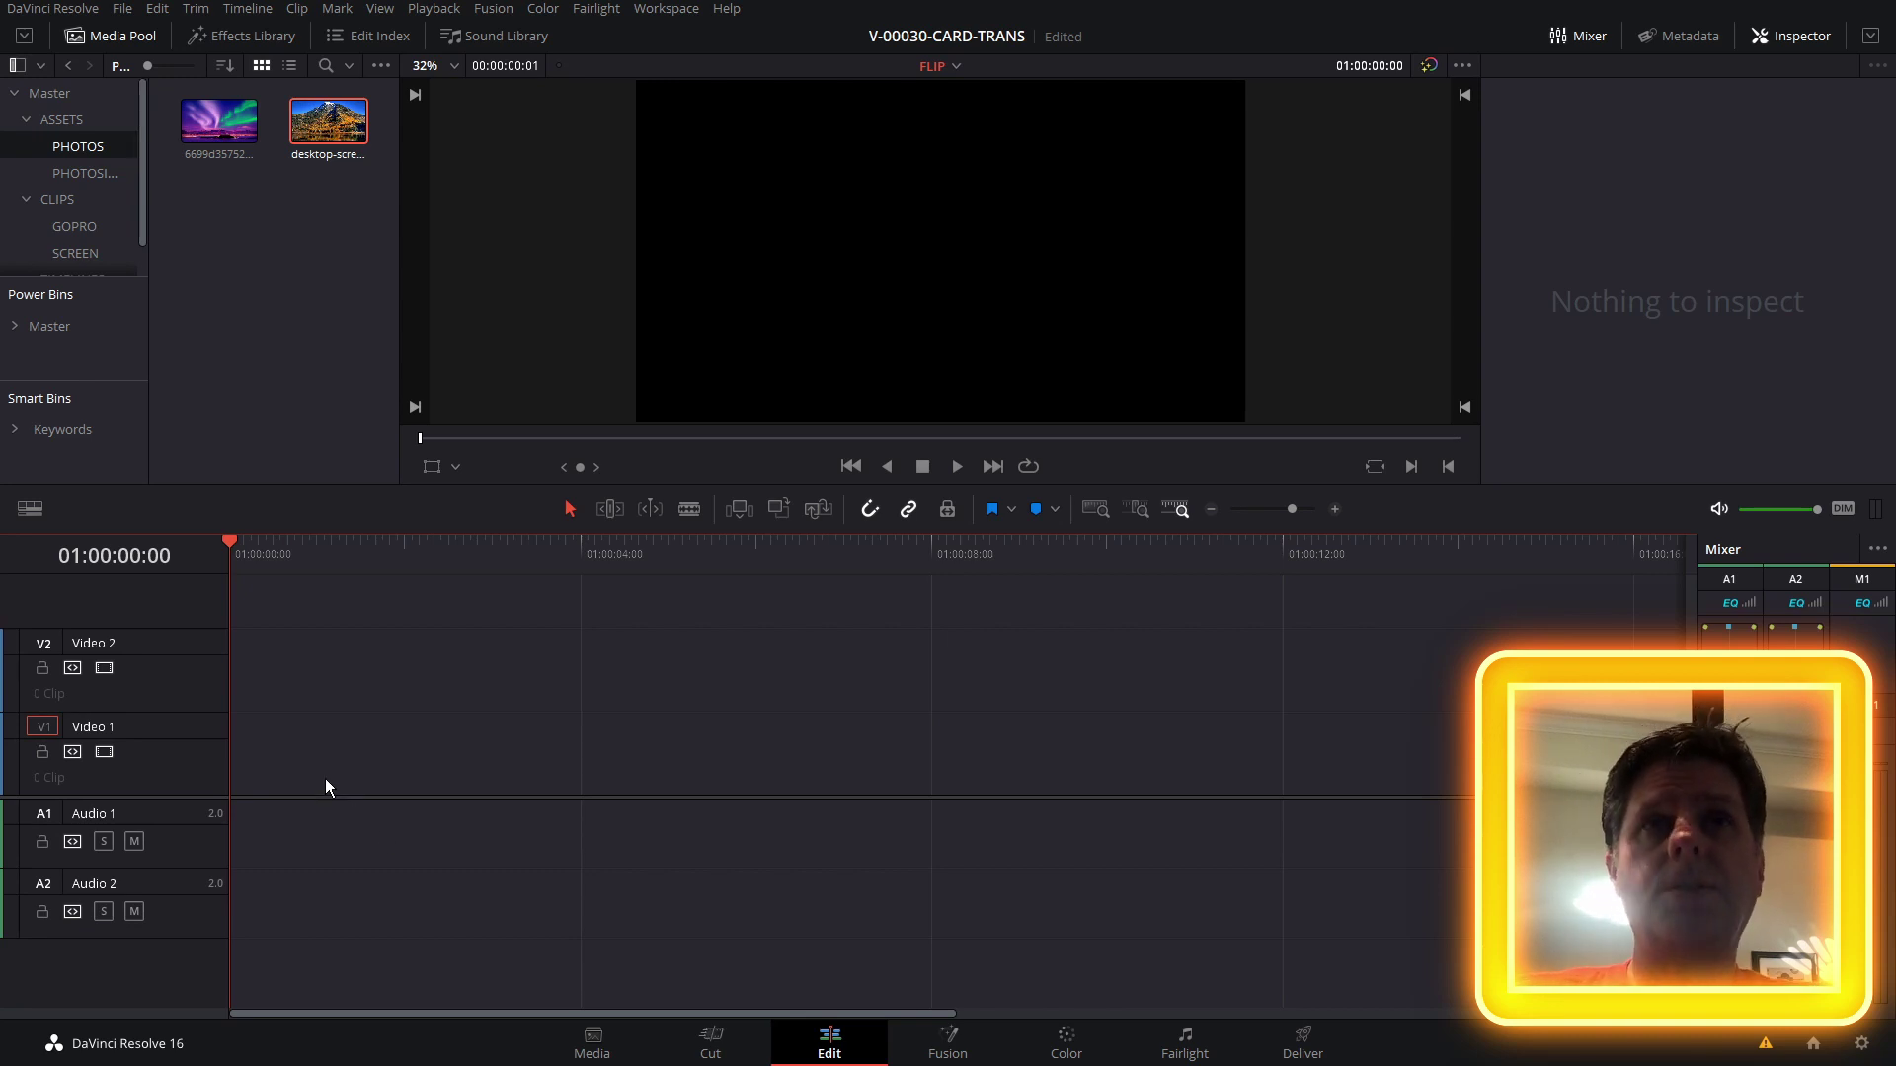
Back in DaVinci Resolve, place the aurora and mountain photos end to end on Video 1 and add a Fusion Cross Dissolve between them.
drag(220, 124, 257, 761)
drag(326, 127, 742, 751)
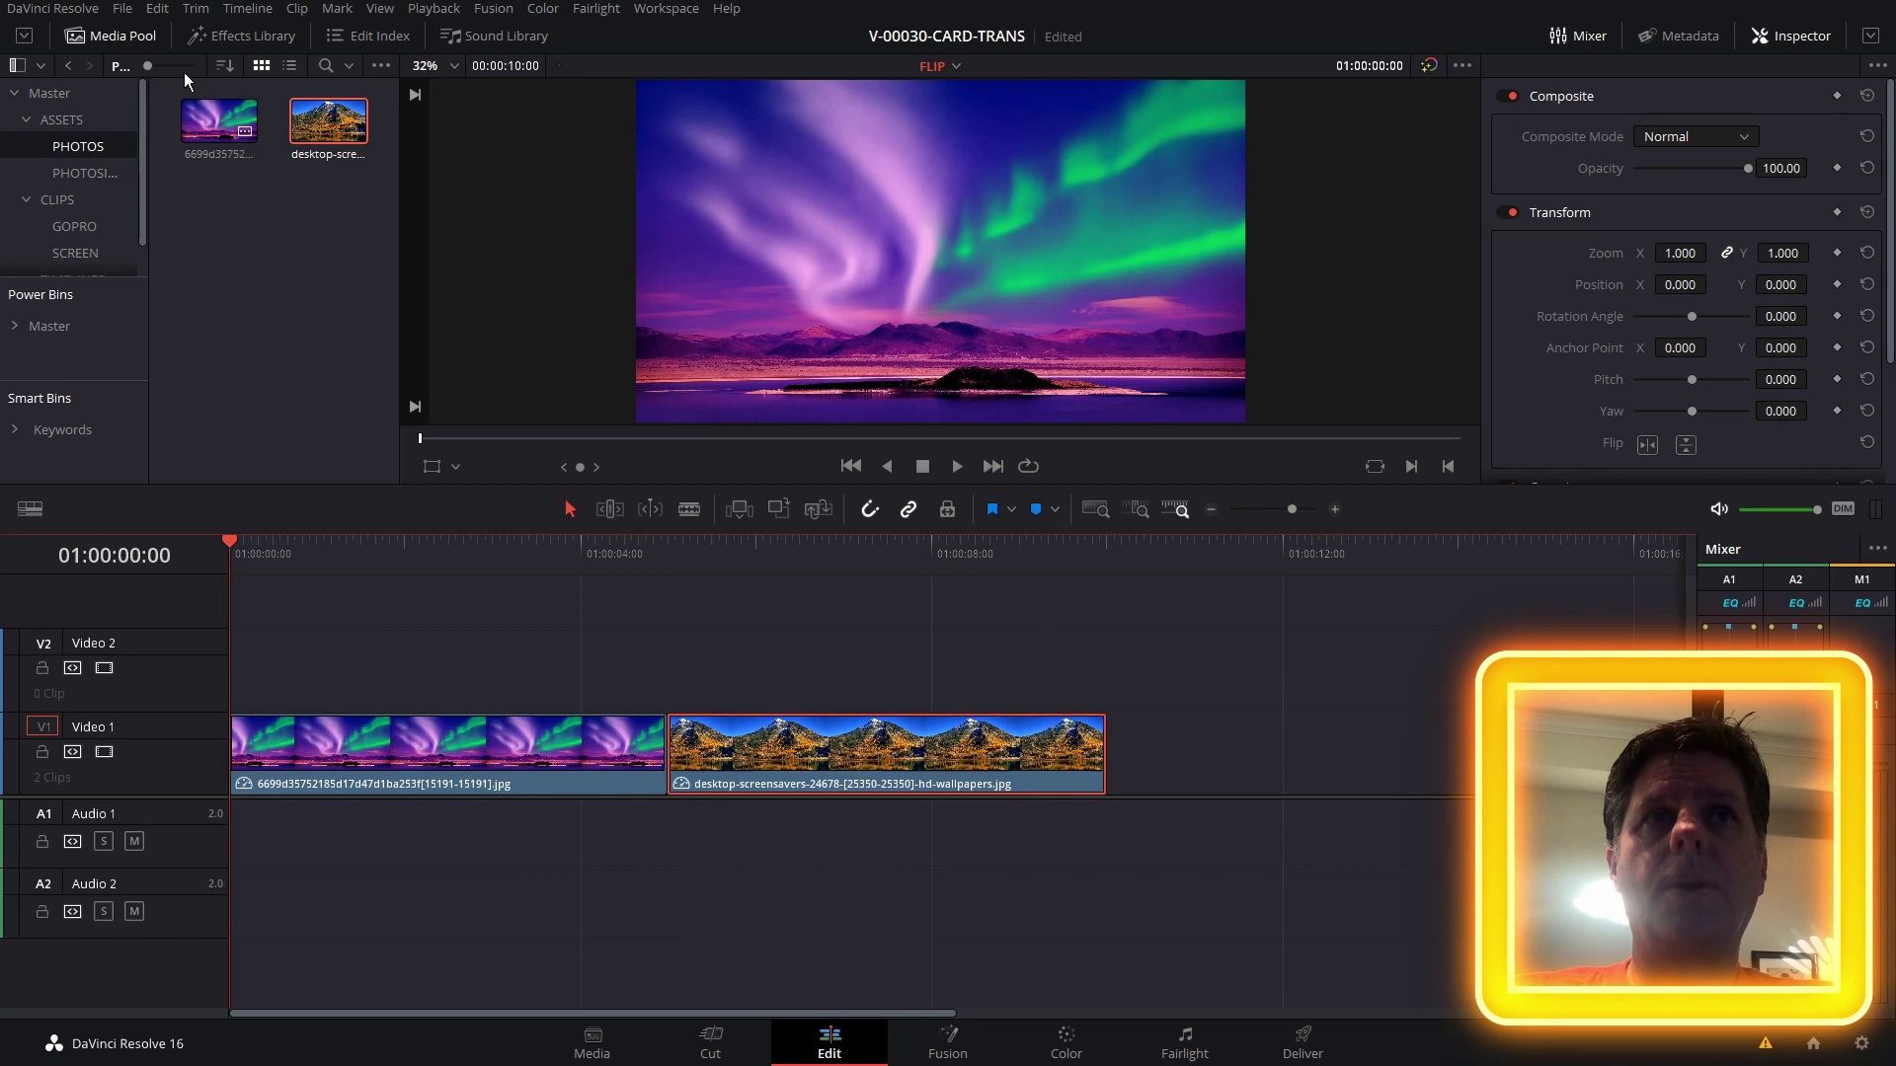
click(255, 37)
click(96, 153)
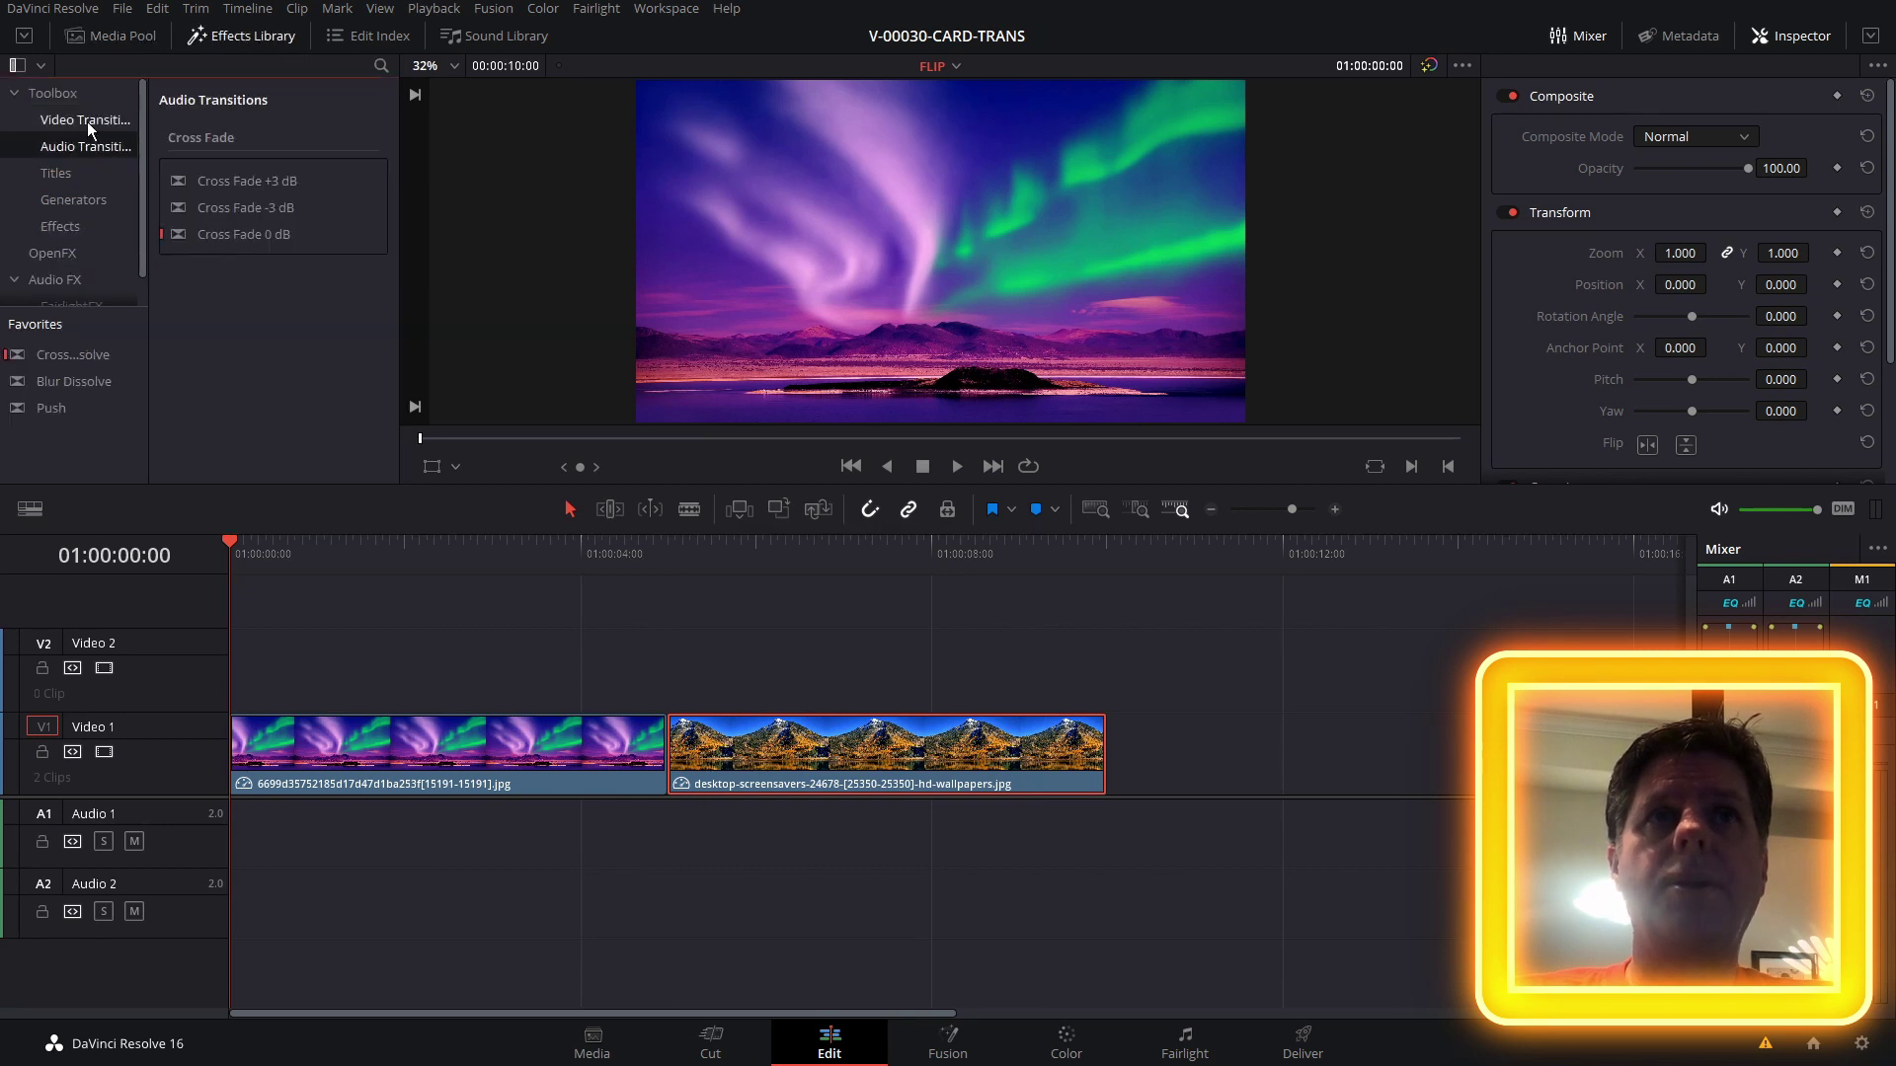
click(105, 120)
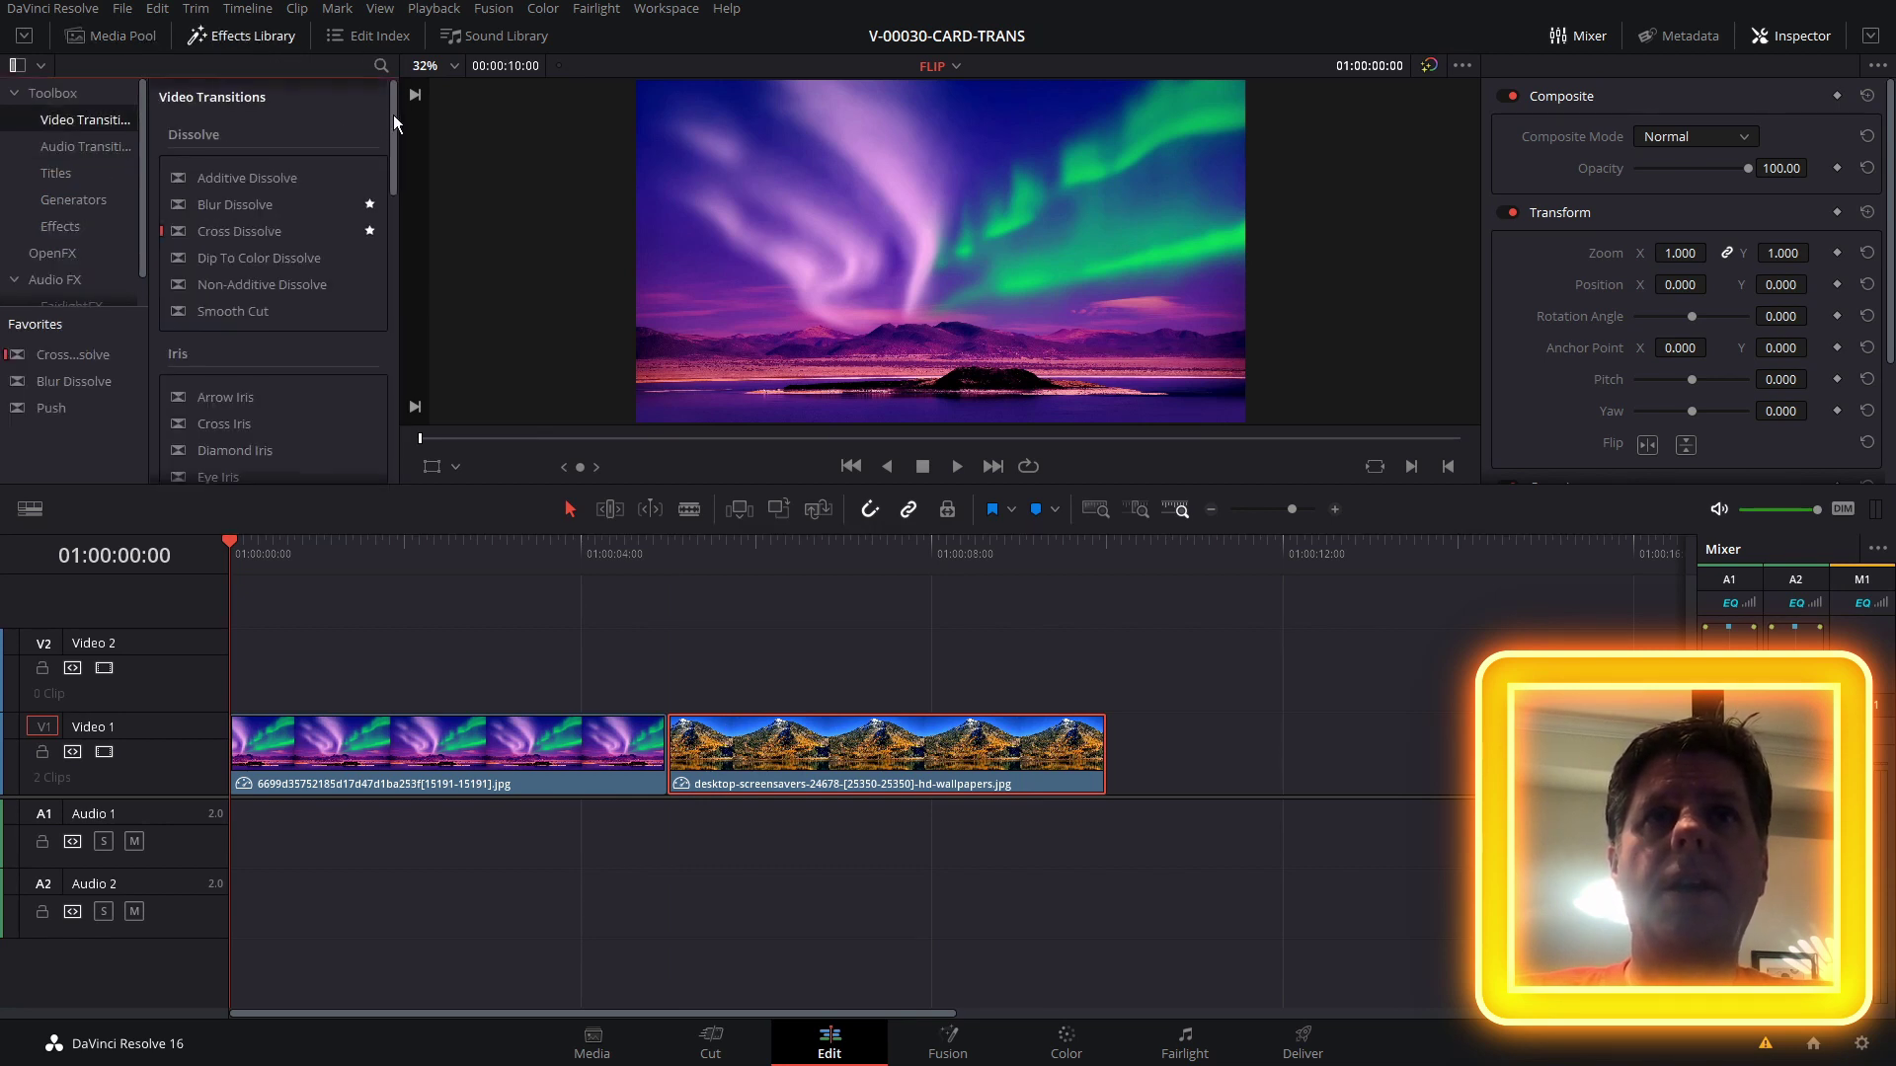
drag(392, 114, 387, 423)
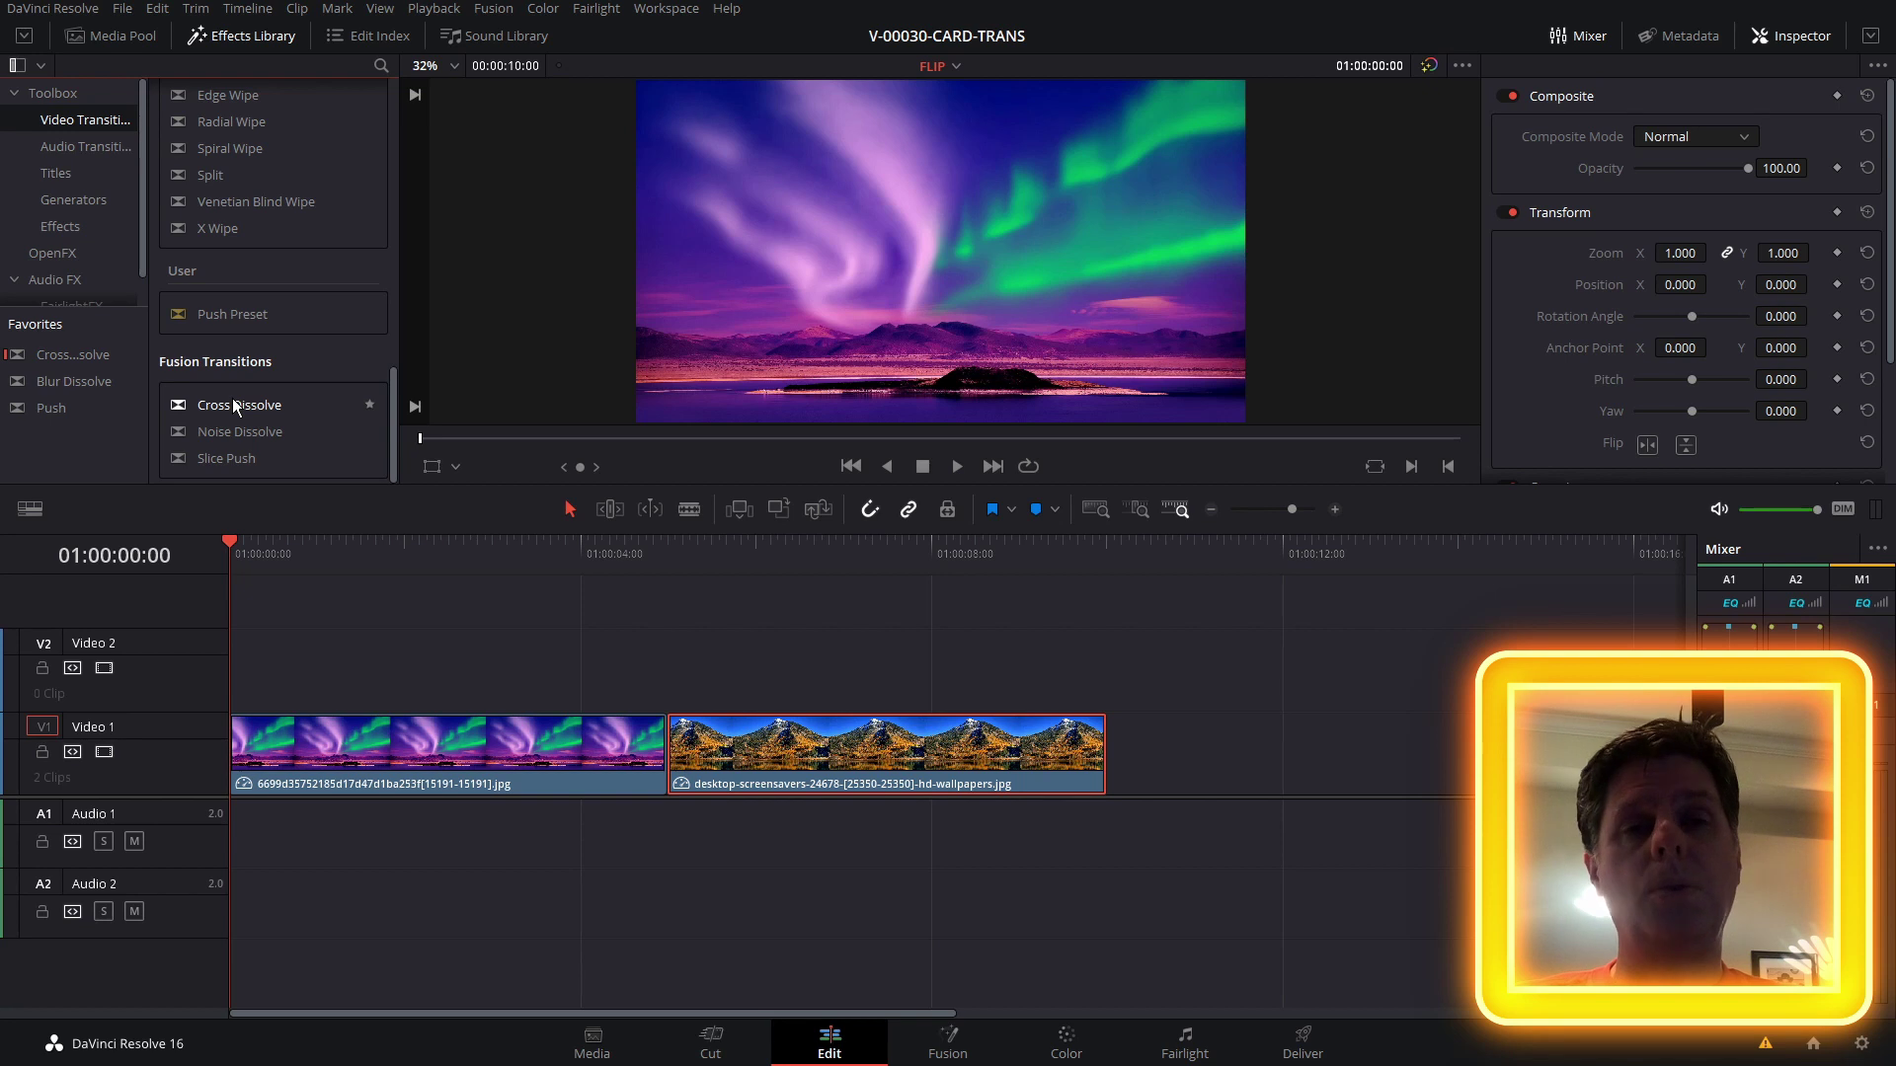
drag(233, 405, 736, 747)
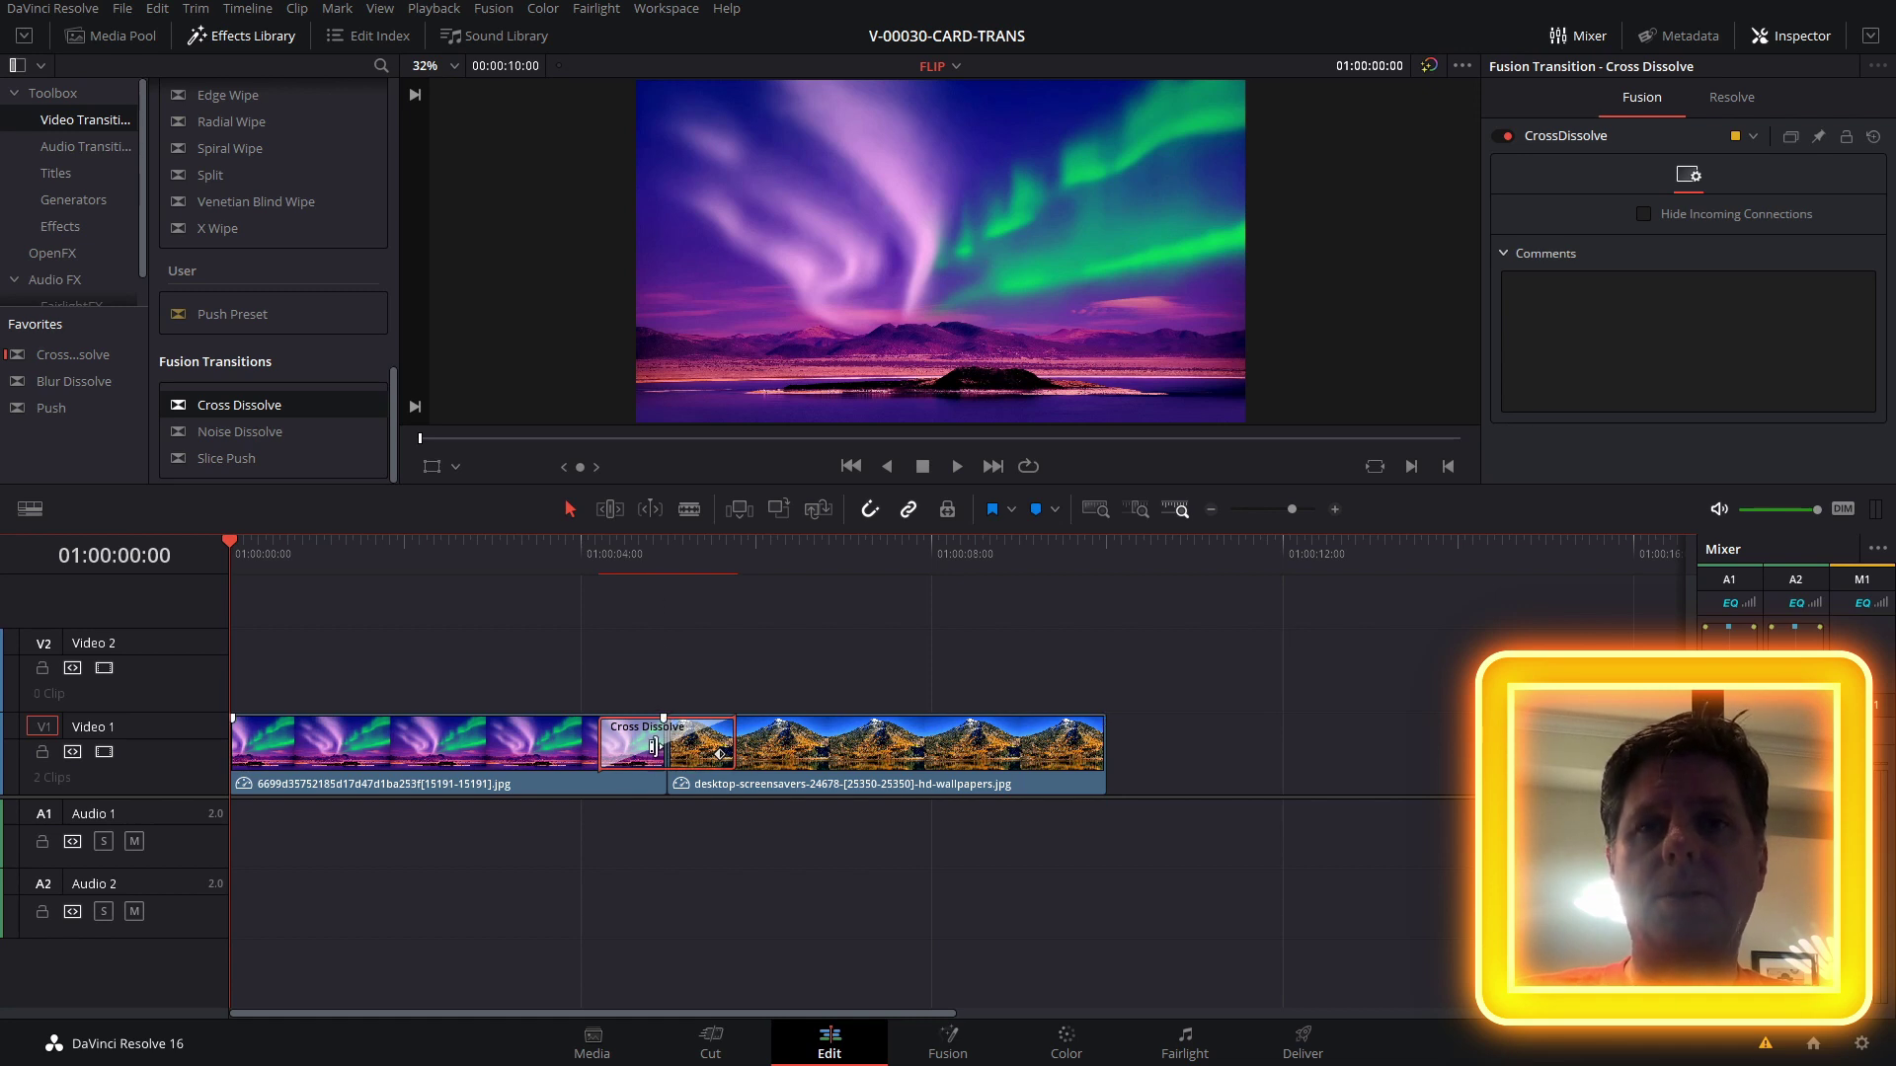
Open the Cross Dissolve transition in the Fusion page and arrange MediaIn1 above MediaIn2 in the node graph.
mouse_move(644, 558)
mouse_down()
mouse_move(668, 564)
mouse_move(631, 559)
mouse_up()
right_click(691, 742)
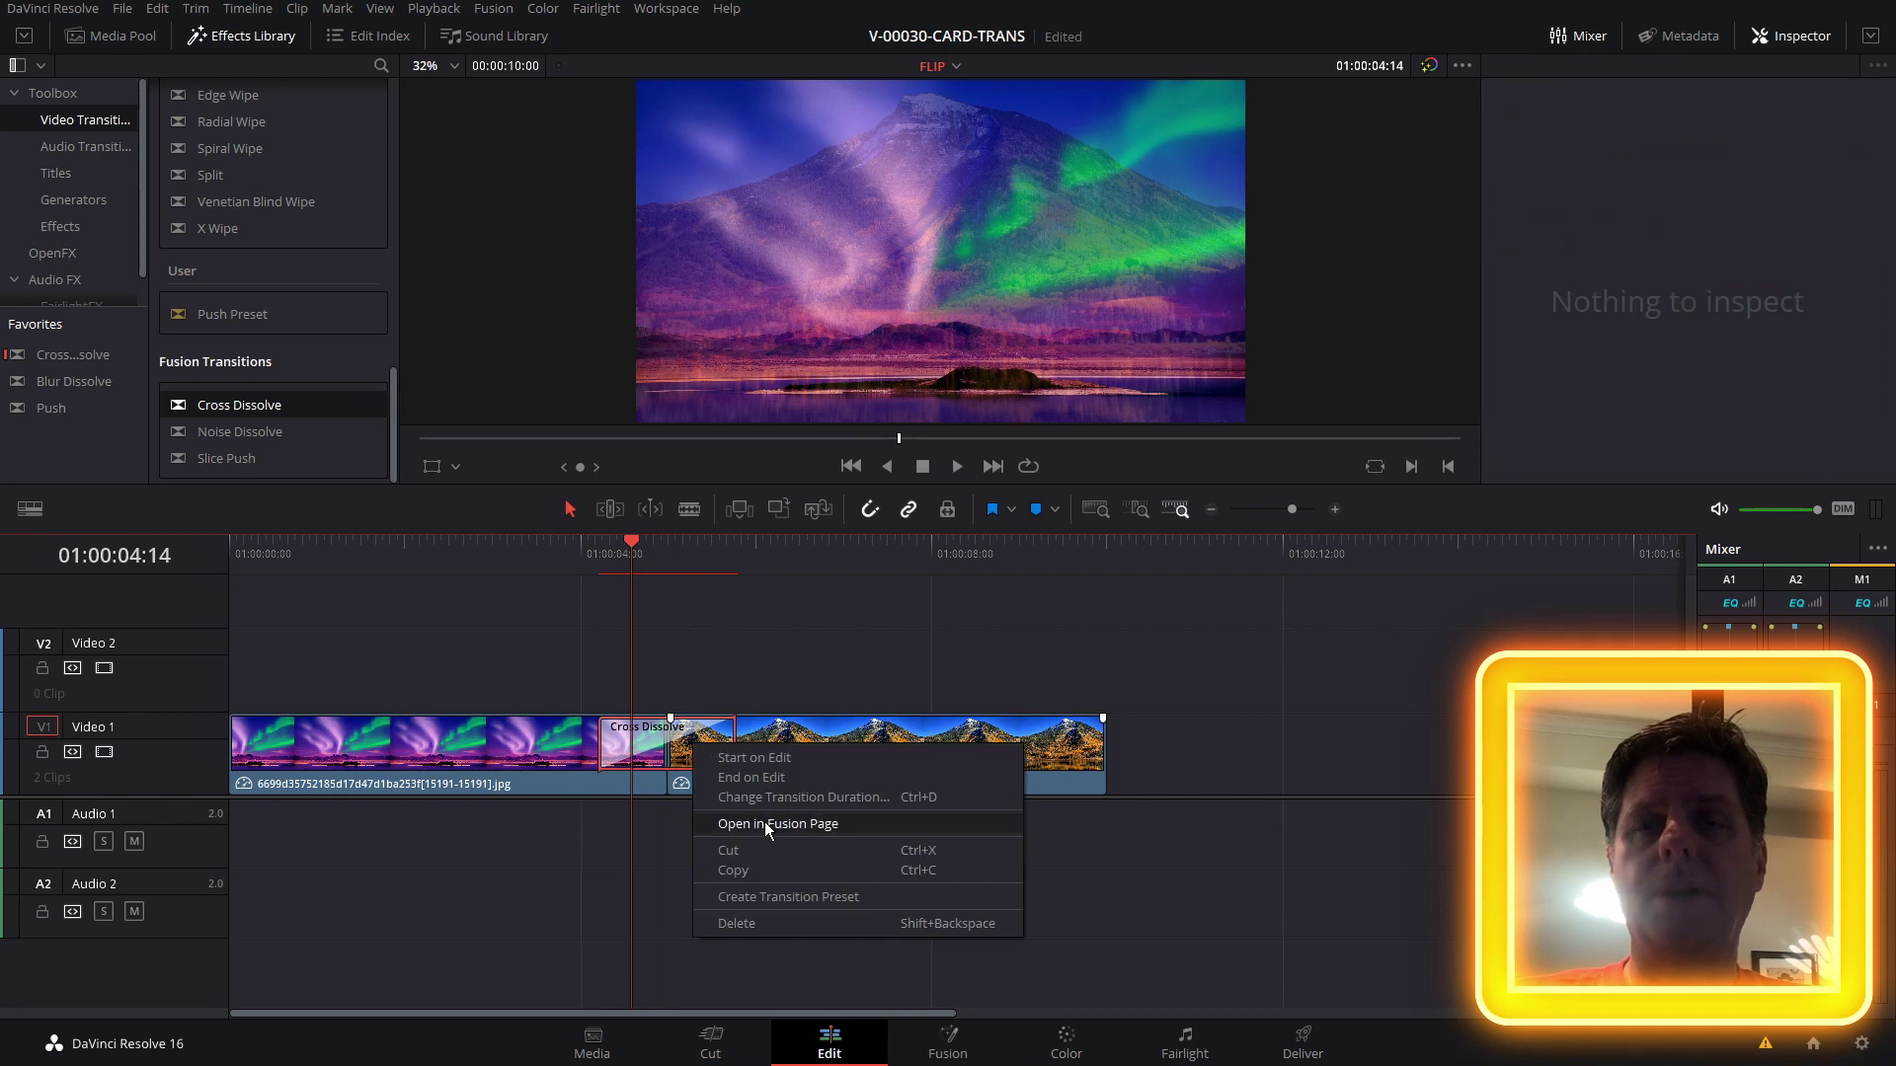
click(764, 821)
click(318, 792)
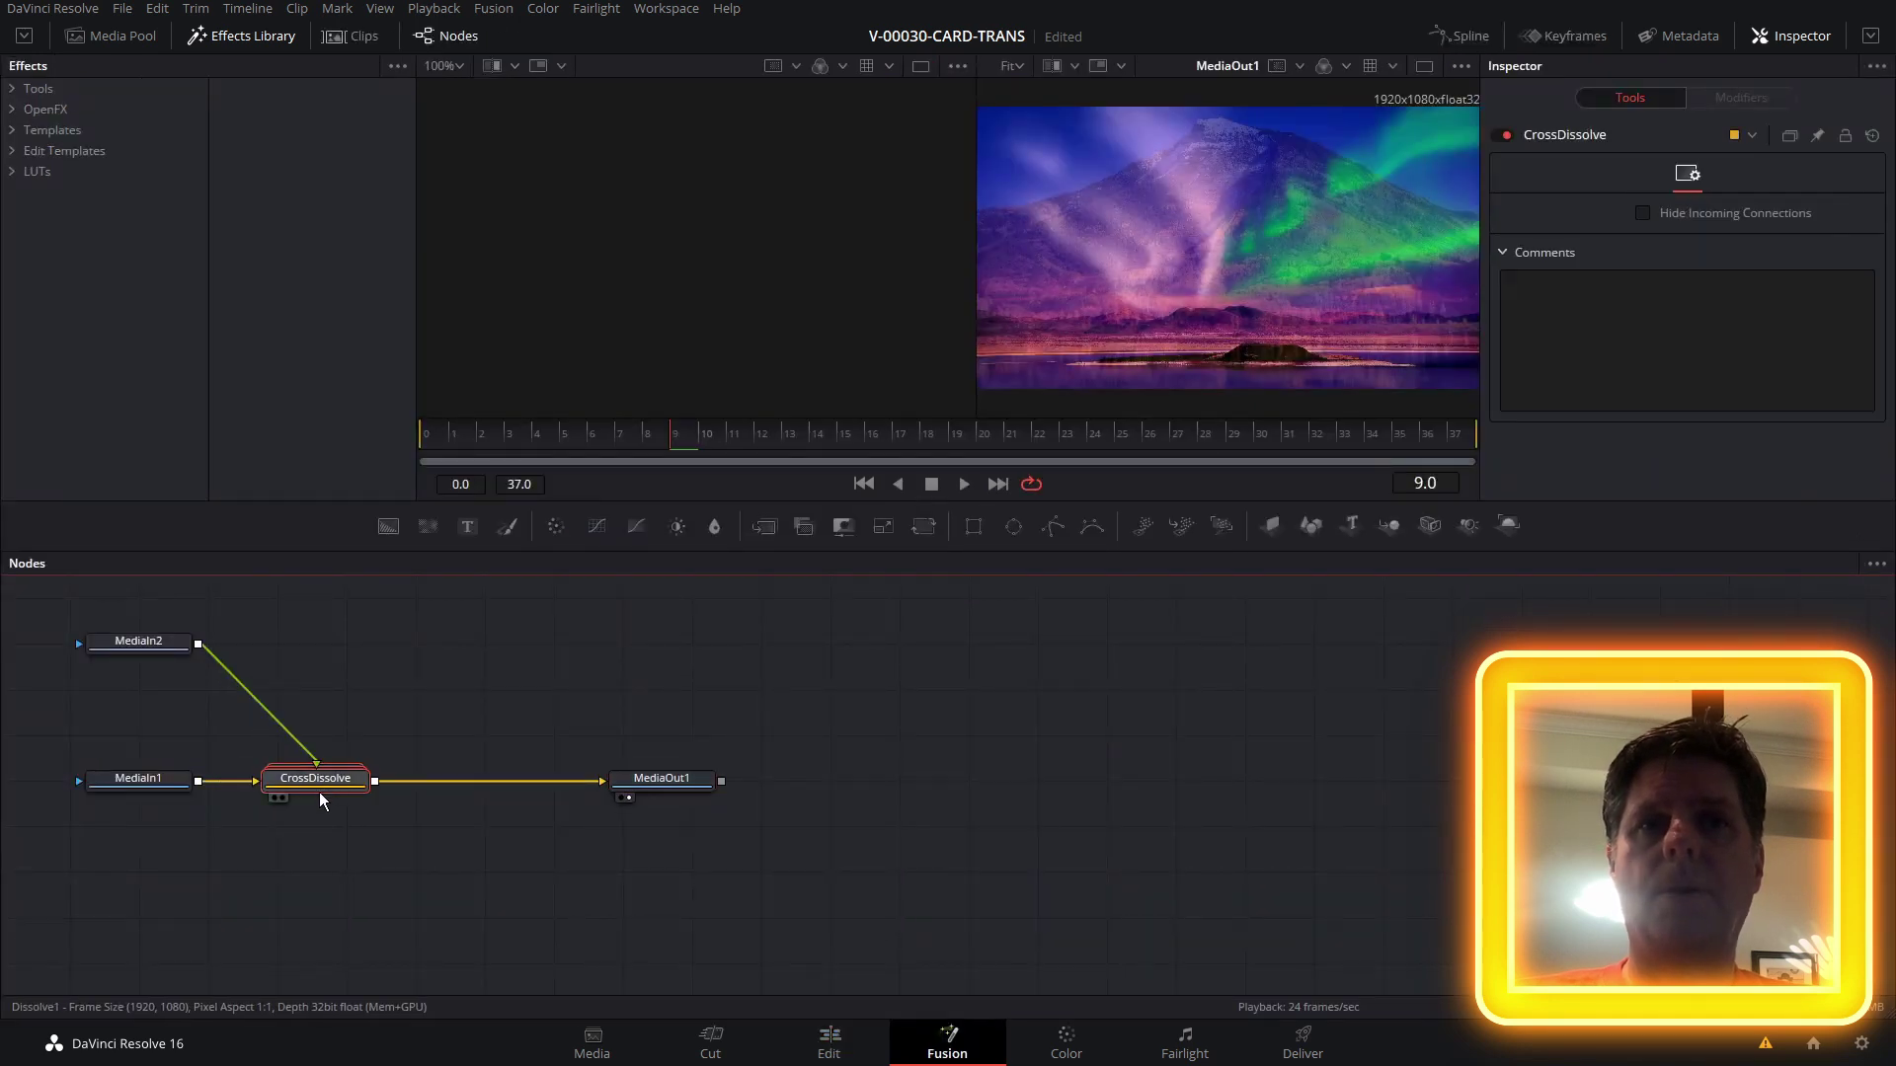
drag(150, 648, 177, 683)
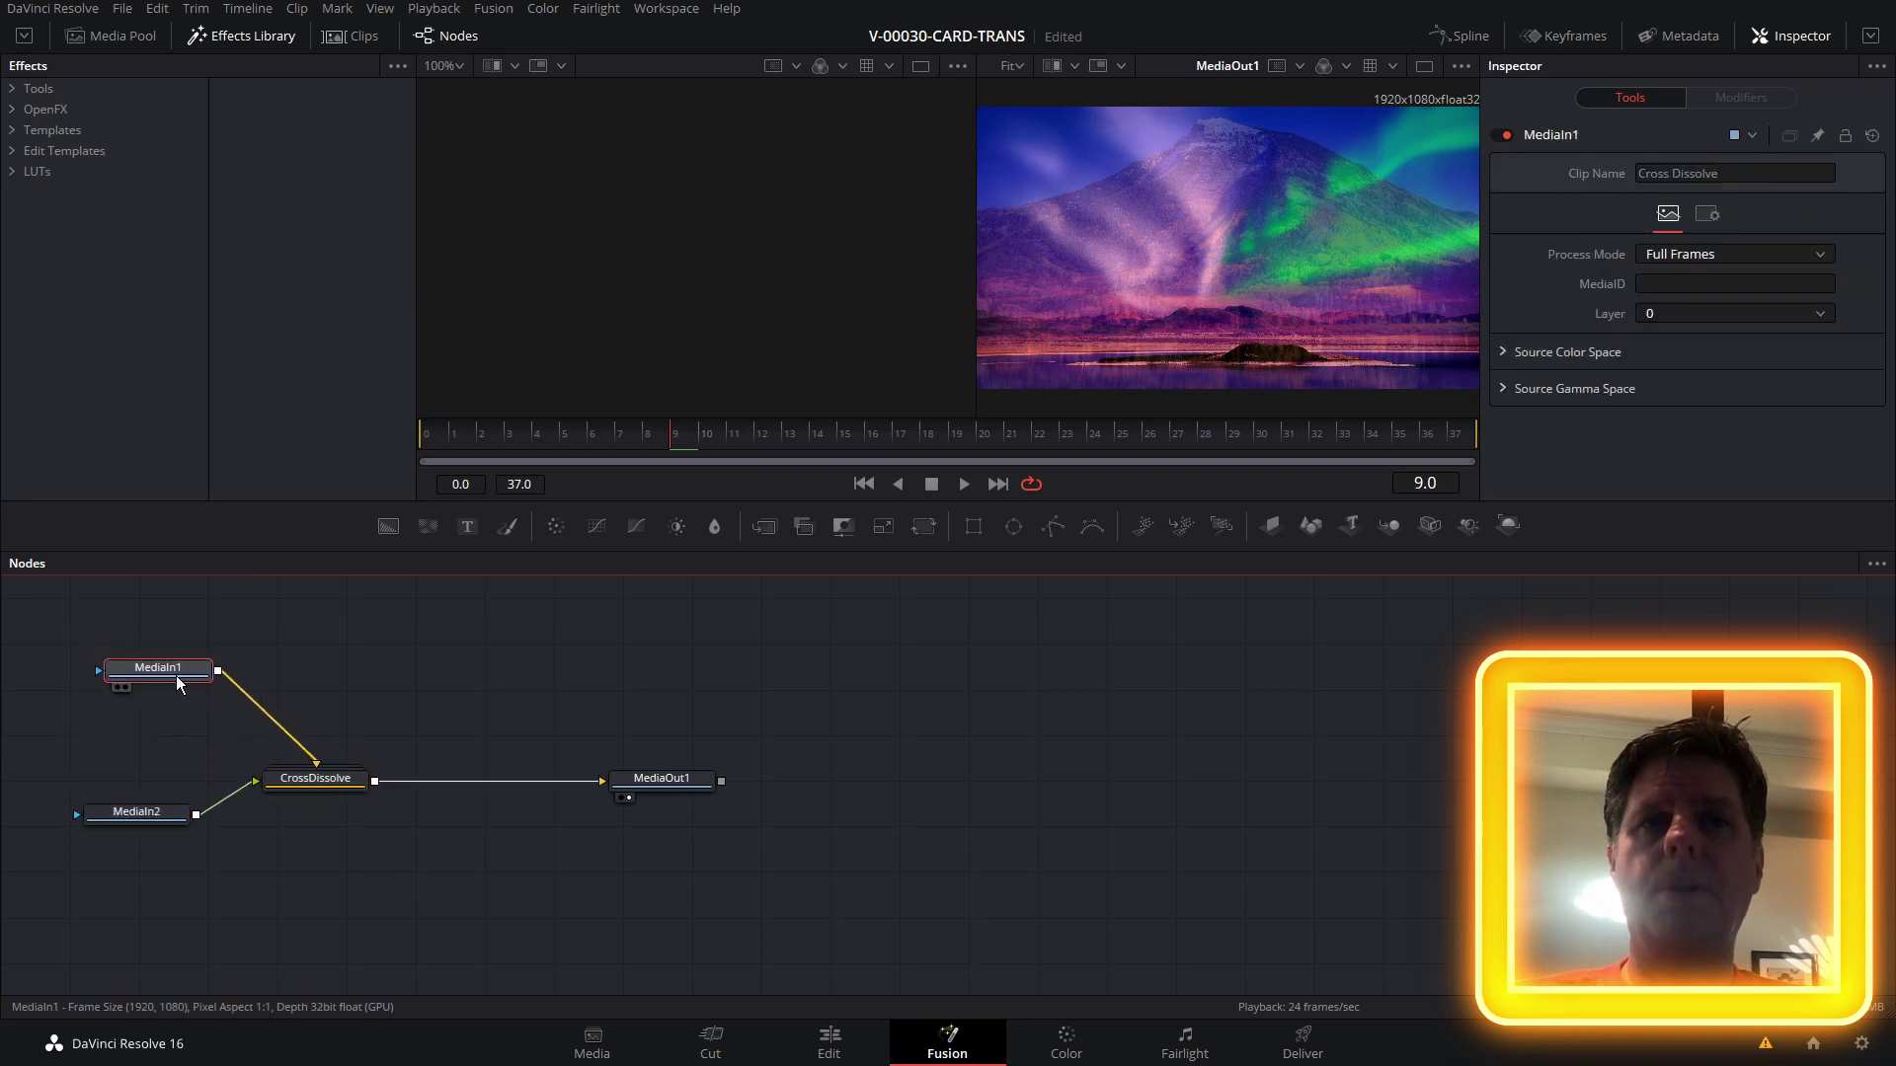
drag(169, 810, 164, 796)
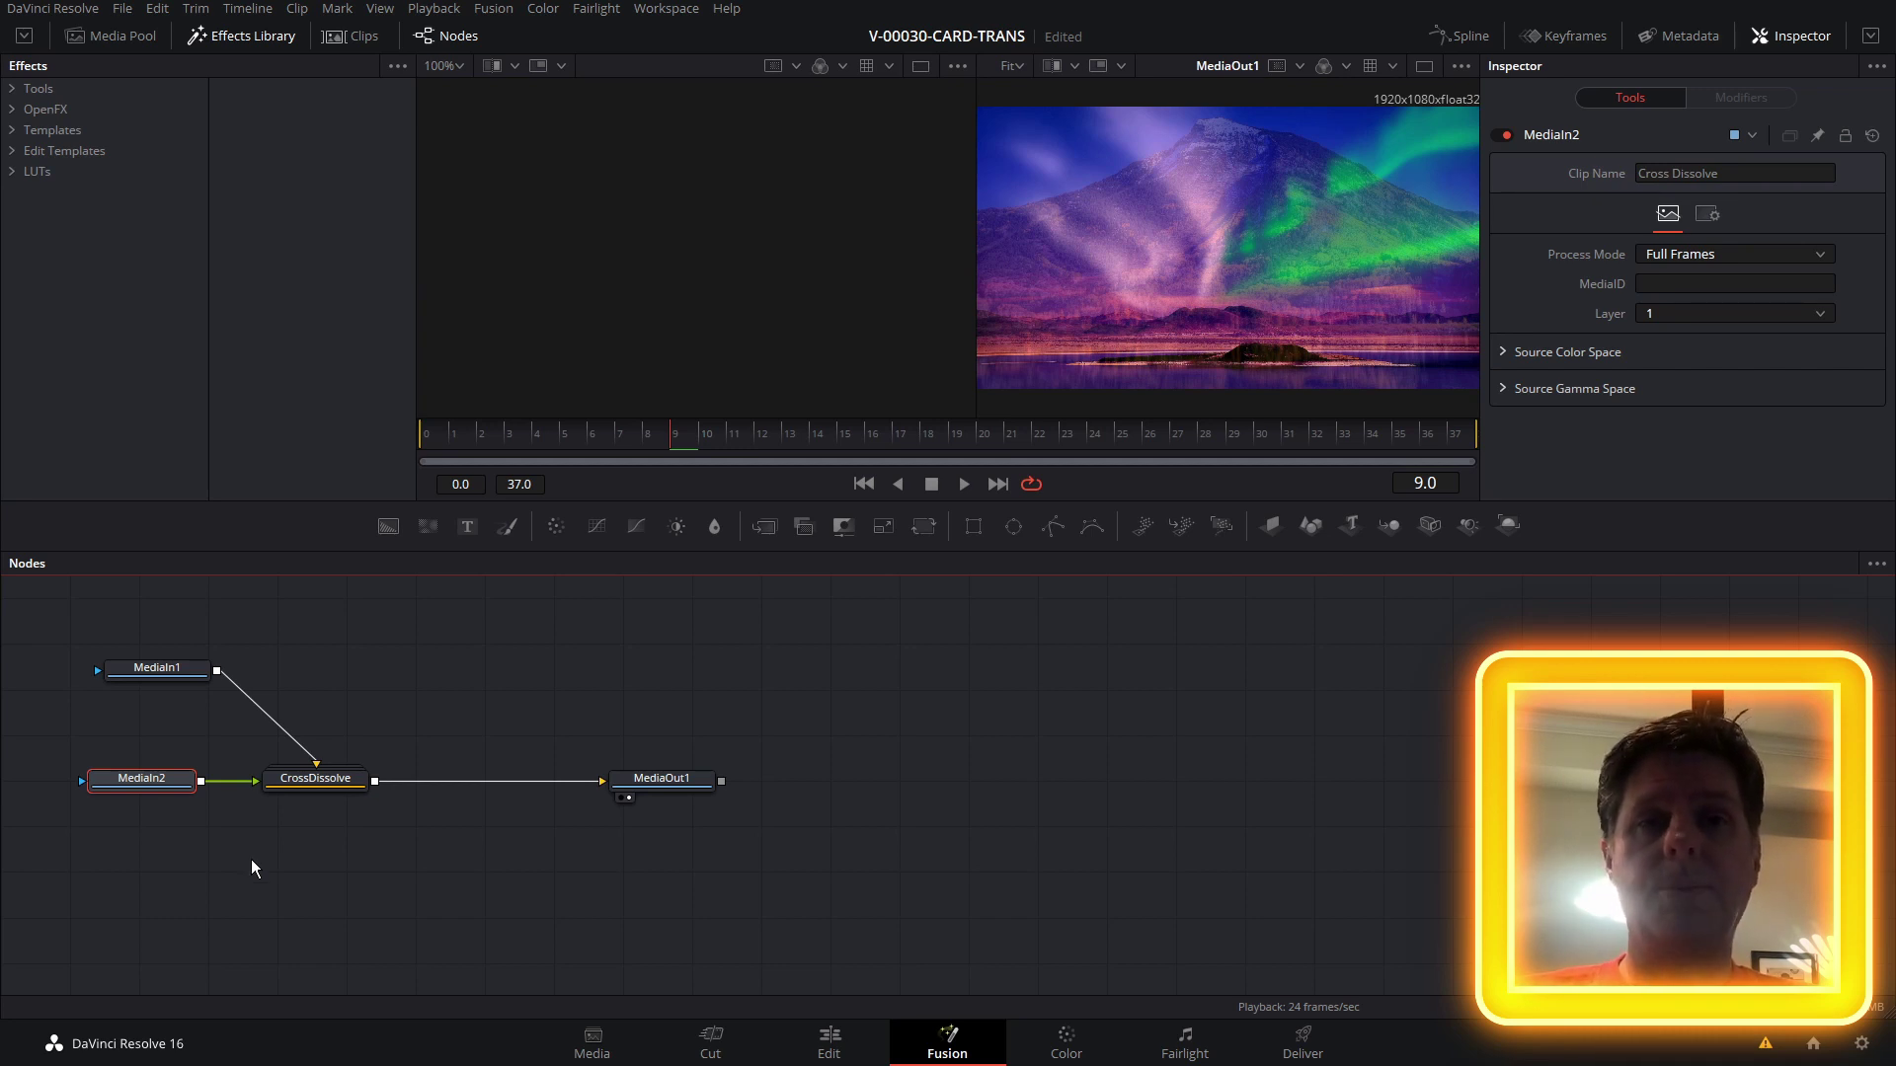
Import today's downloaded tileflip .setting file from the Downloads folder into the node graph and move MediaOut1 clear of the imported nodes.
key(alt+Tab)
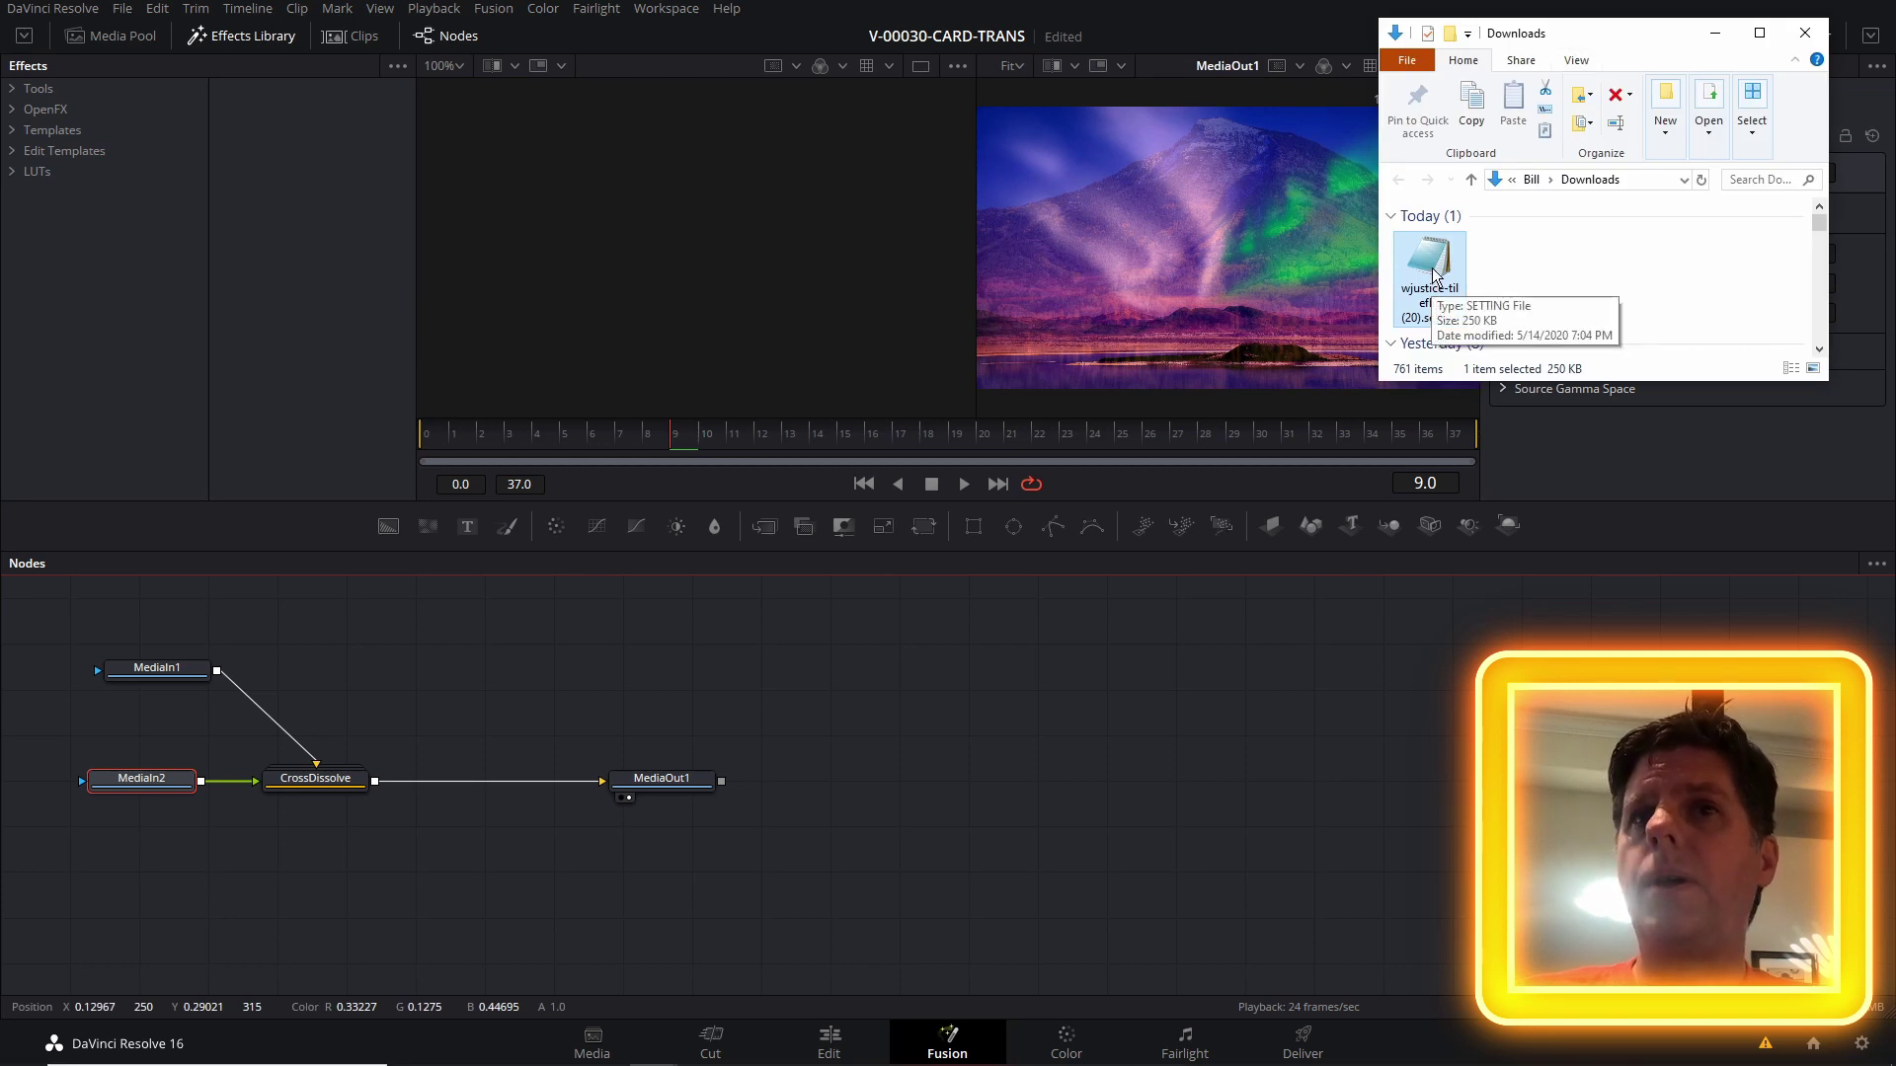
drag(1434, 269, 633, 713)
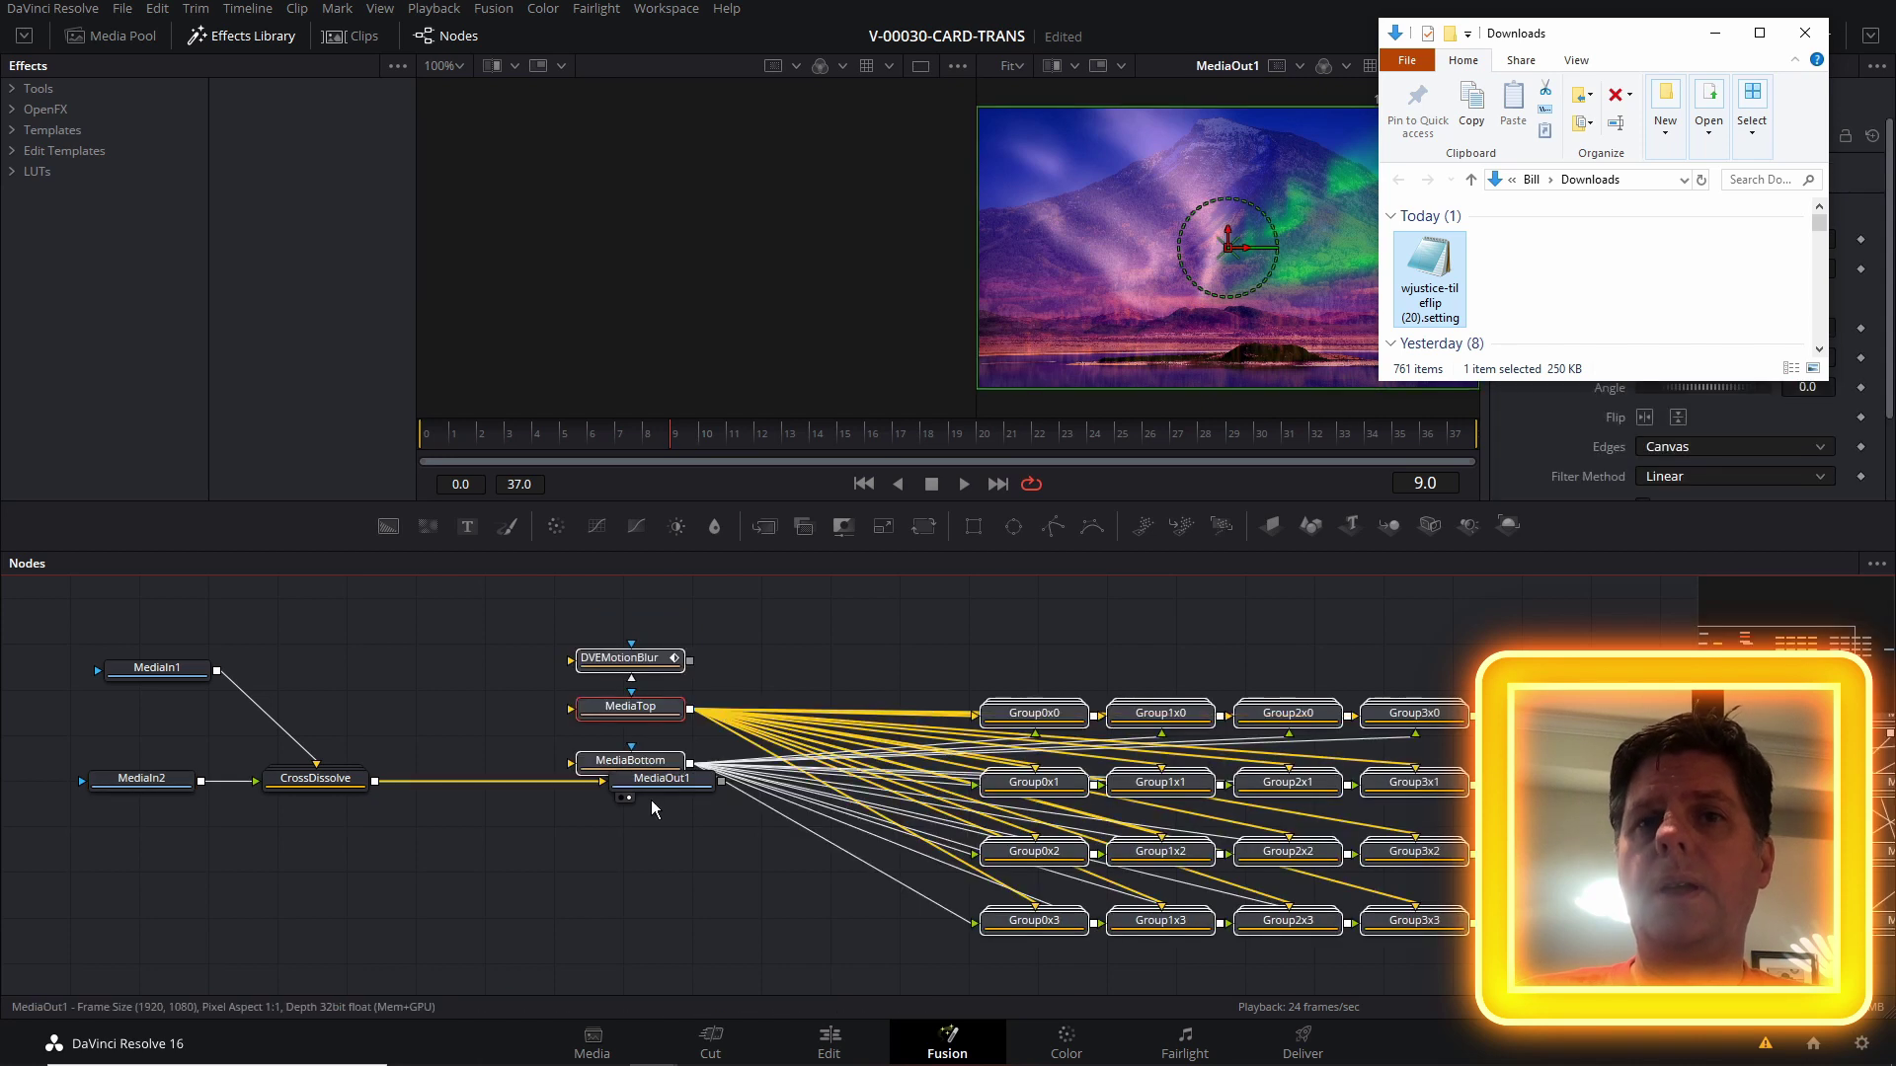
drag(601, 805, 394, 724)
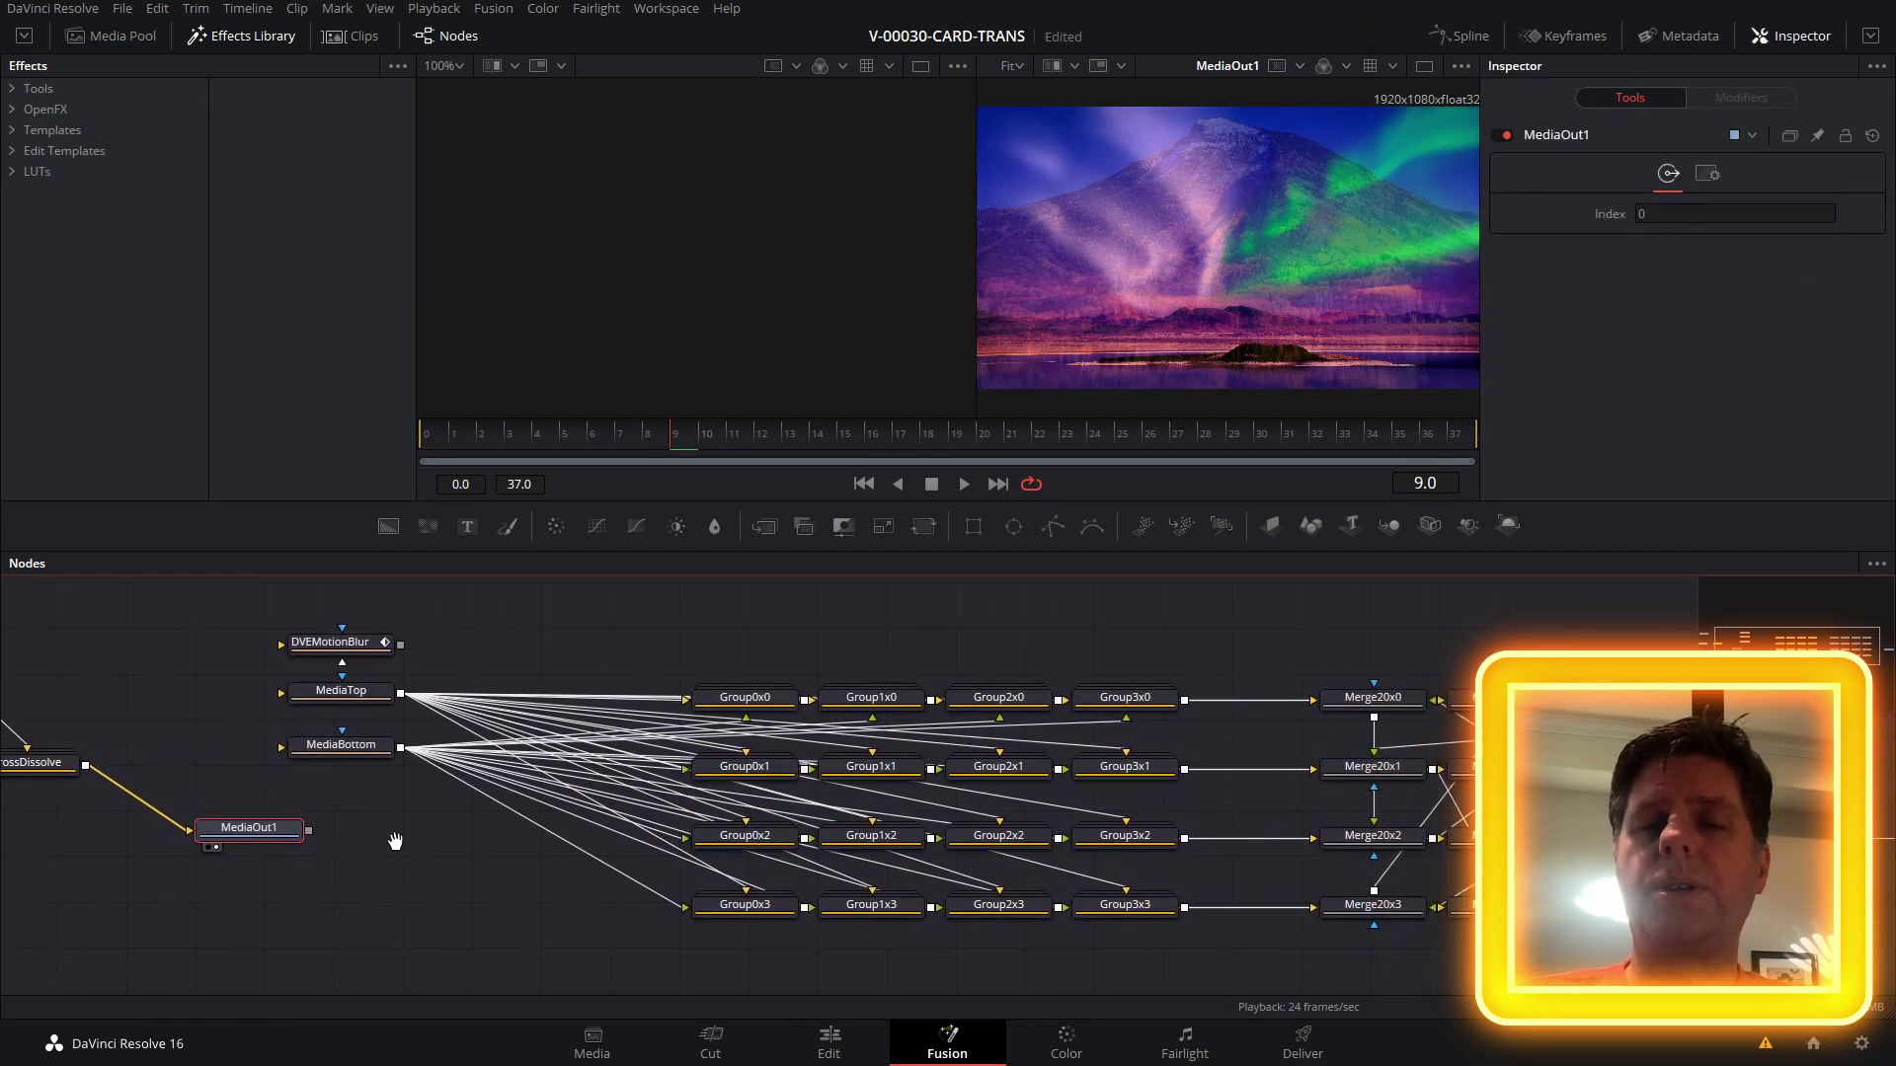
Examine the imported node tree from the card groups through the merge nodes to its MediaOut1_1 output.
scroll(780, 625, right, 3)
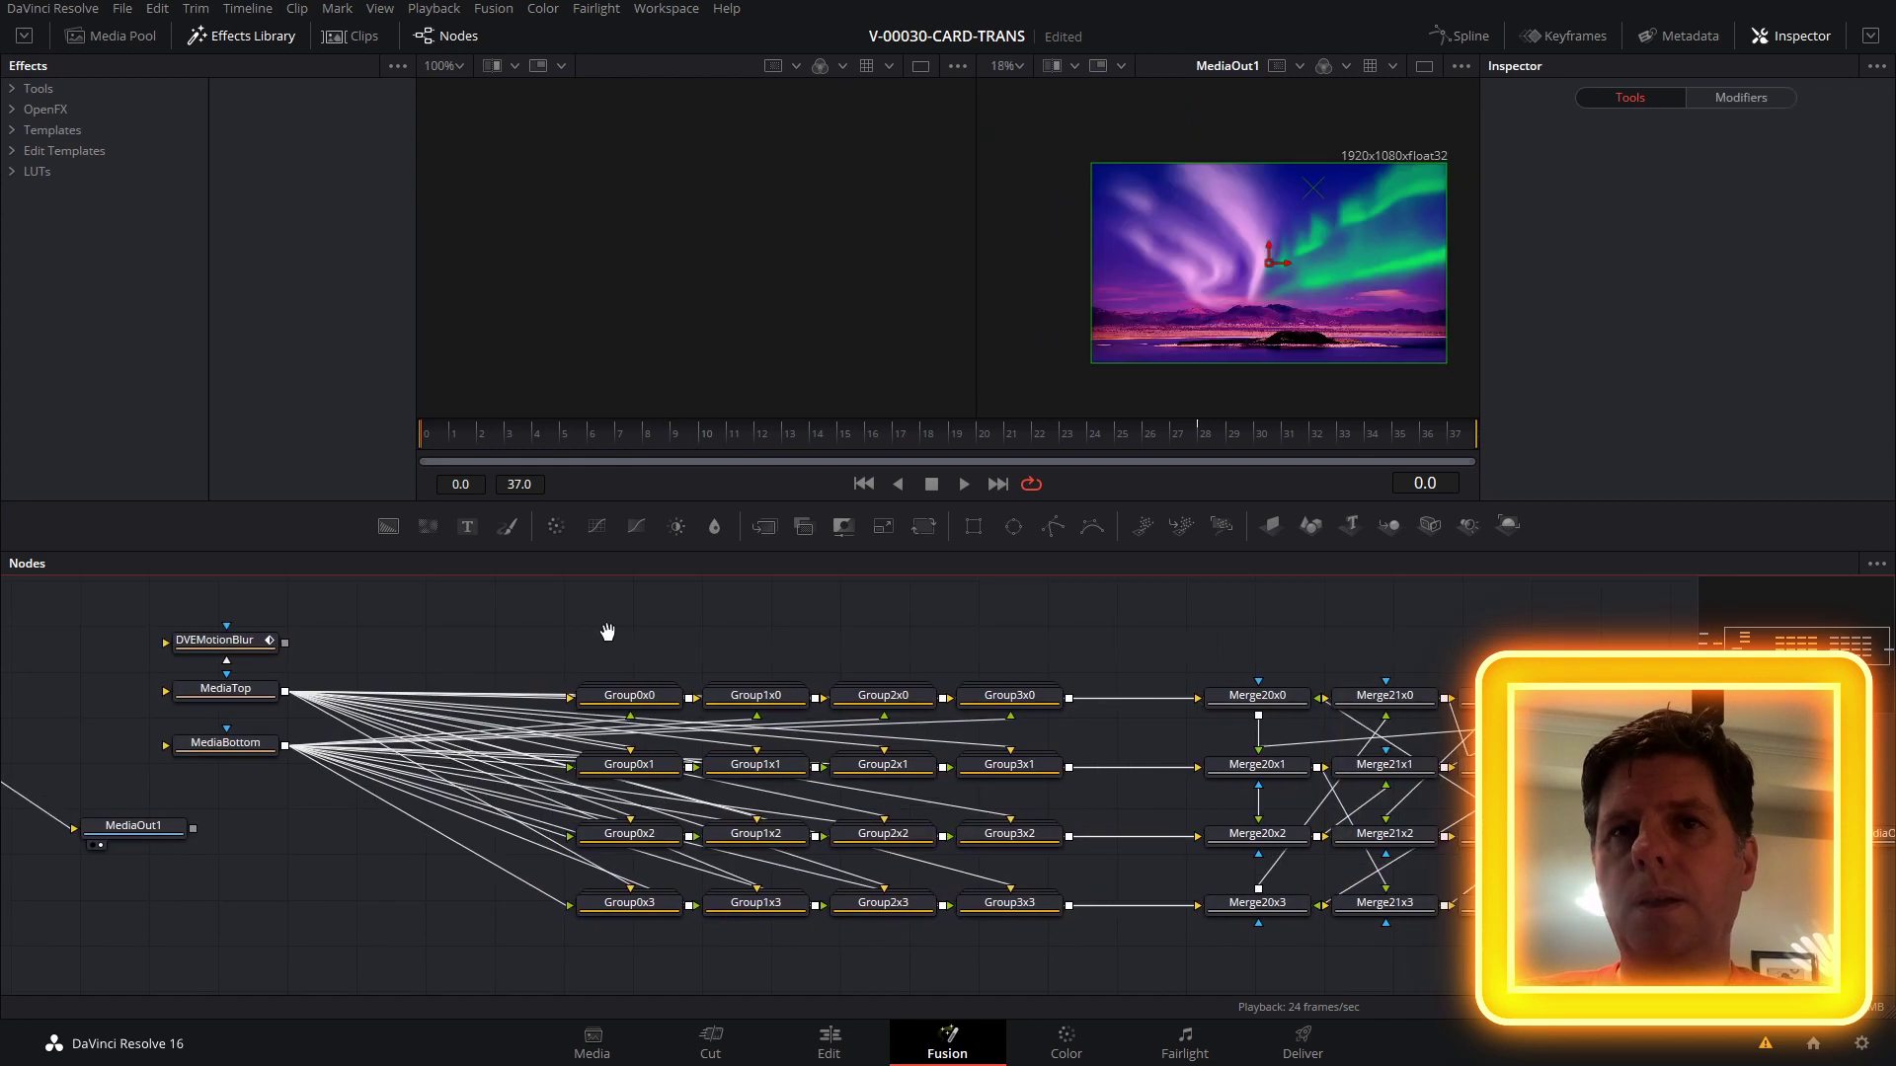
click(644, 691)
click(737, 684)
click(864, 684)
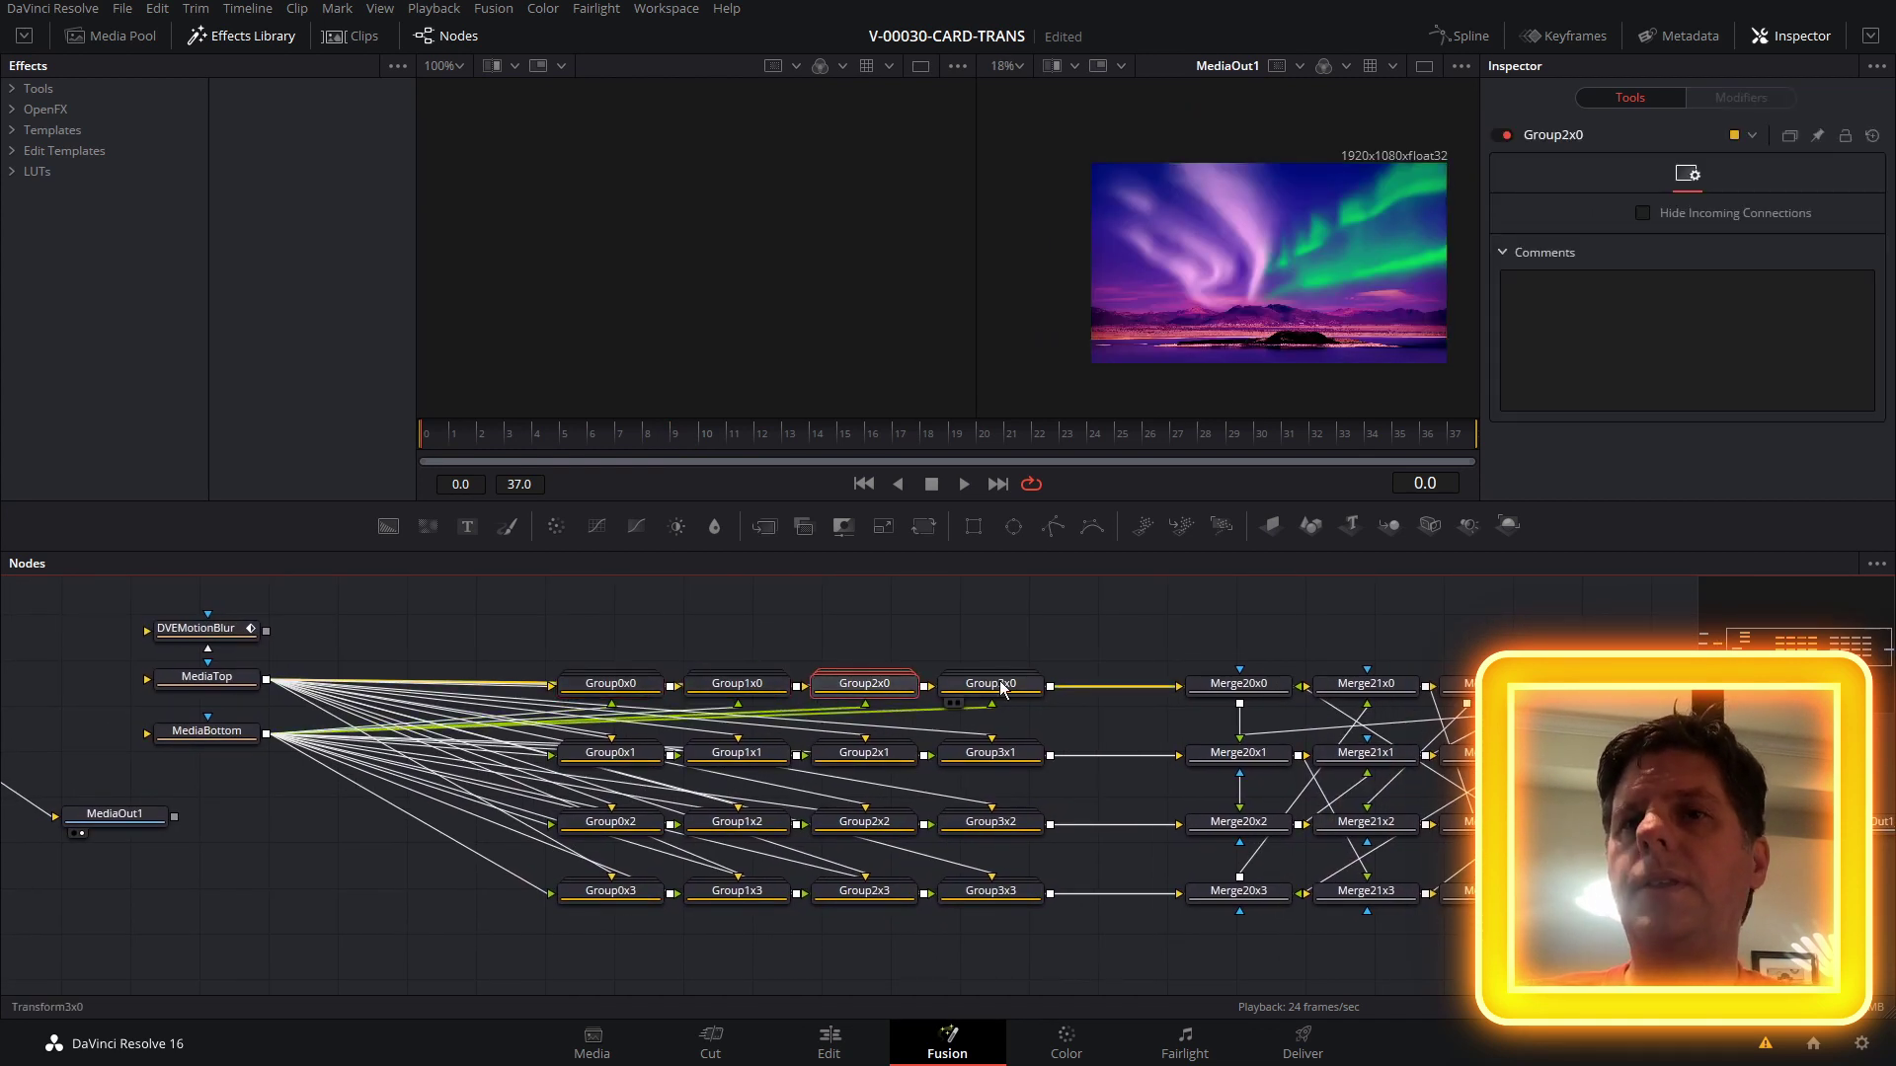
click(1234, 684)
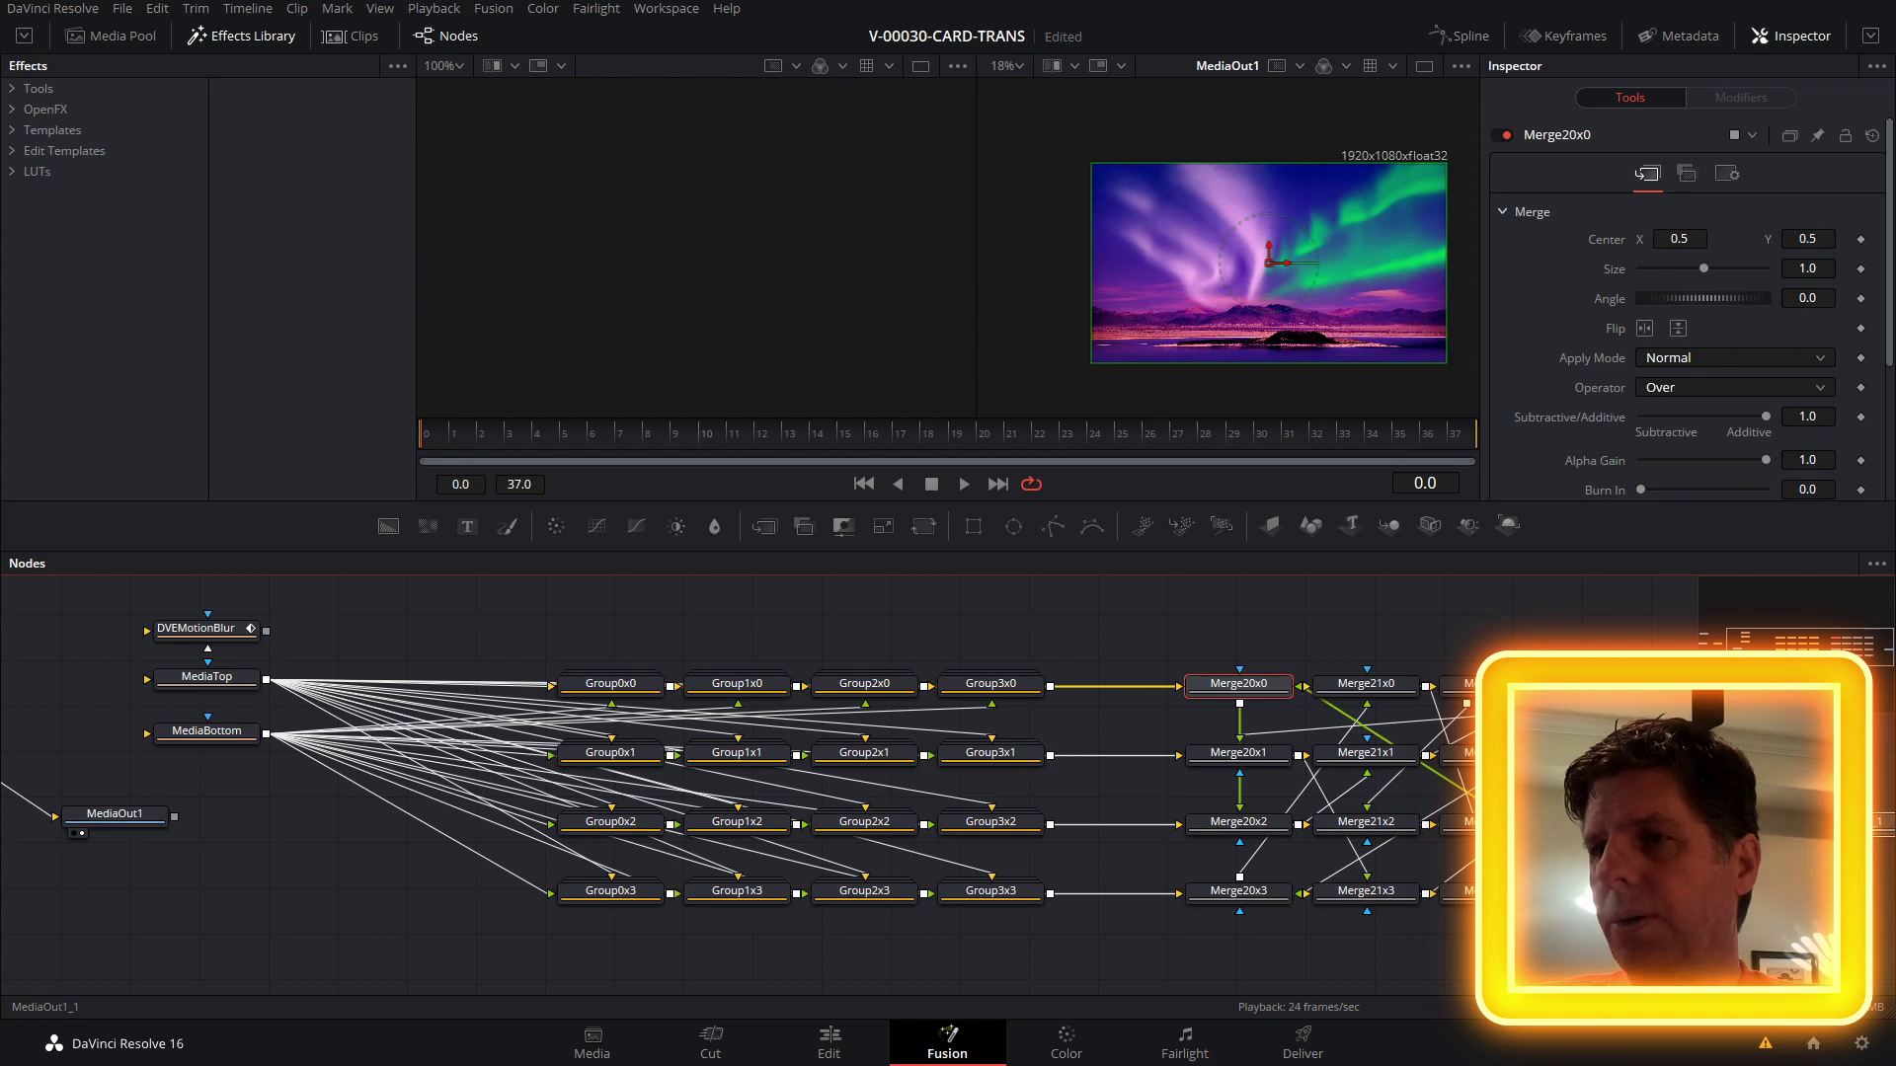
click(1886, 822)
scroll(1093, 916, down, 2)
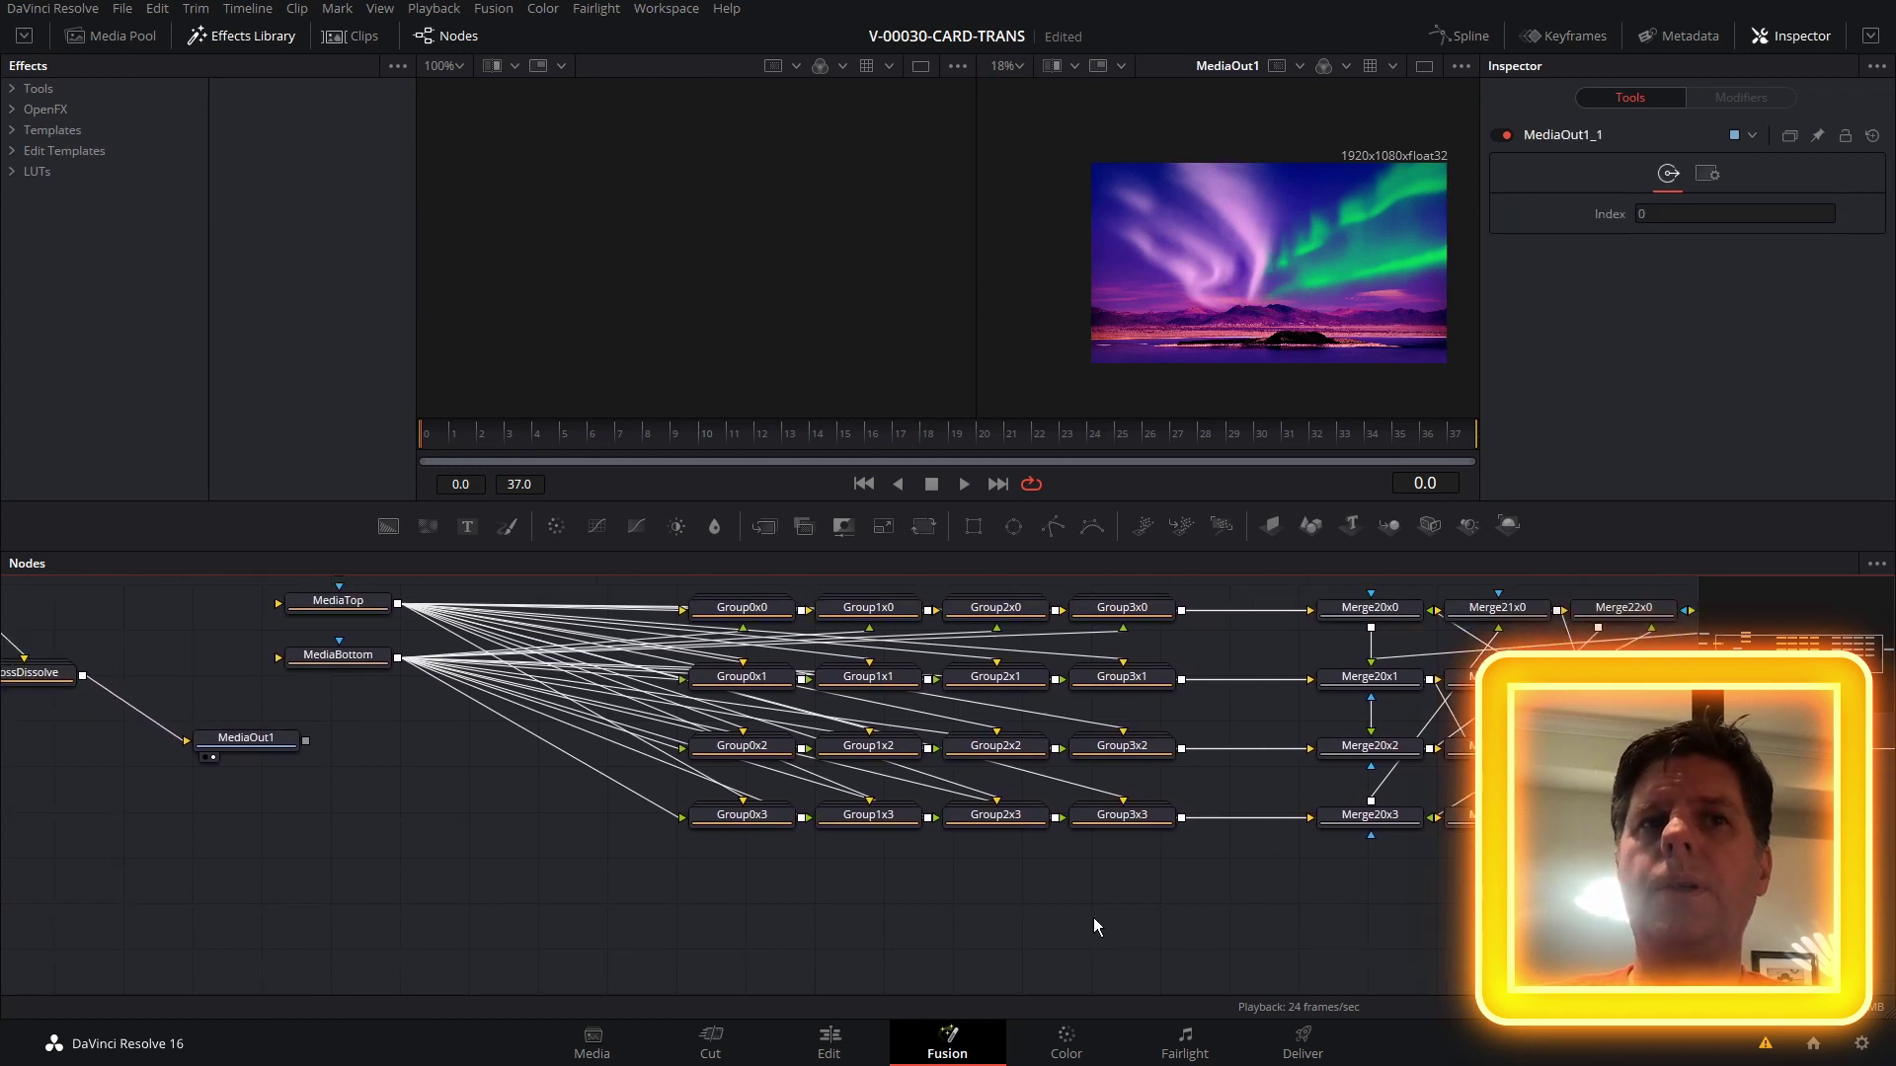
scroll(1130, 913, left, 3)
scroll(389, 782, left, 3)
scroll(389, 782, up, 1)
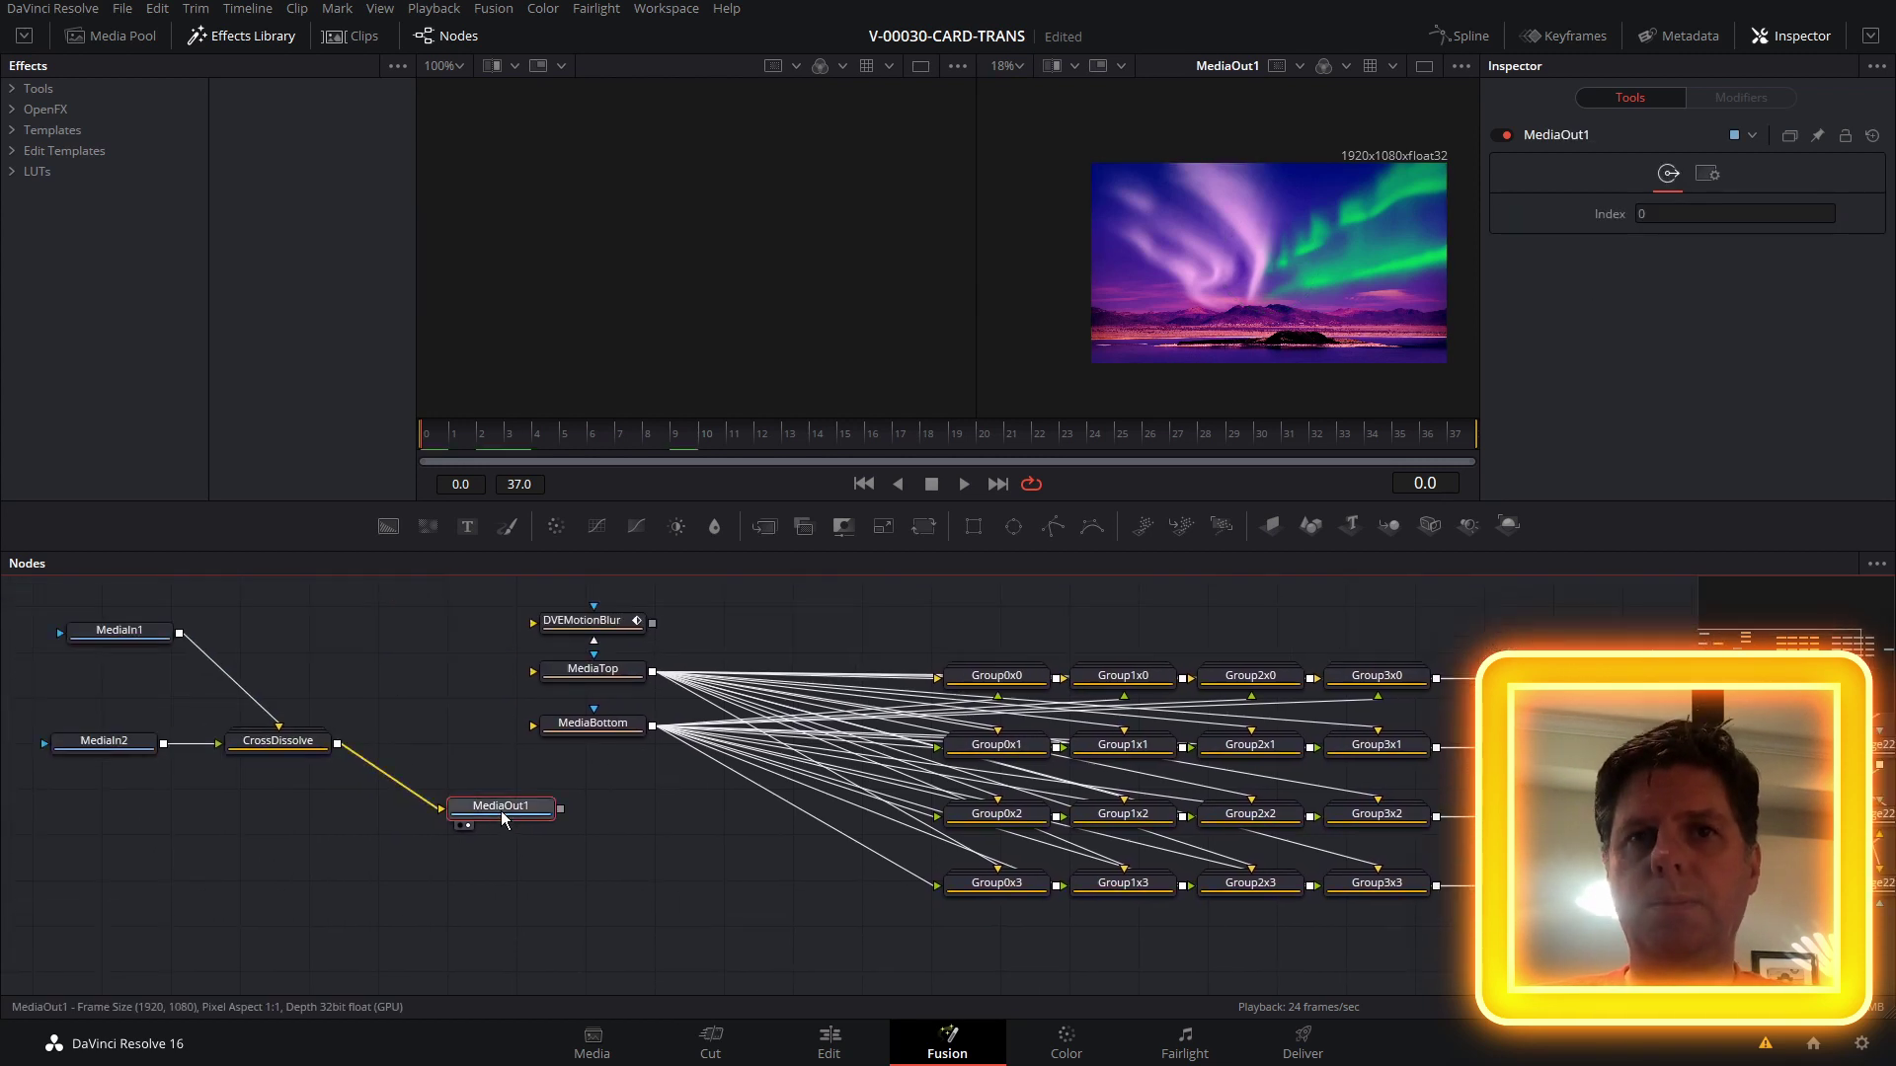
Delete the original MediaOut1 and CrossDissolve nodes from the transition's node graph.
drag(499, 820, 637, 847)
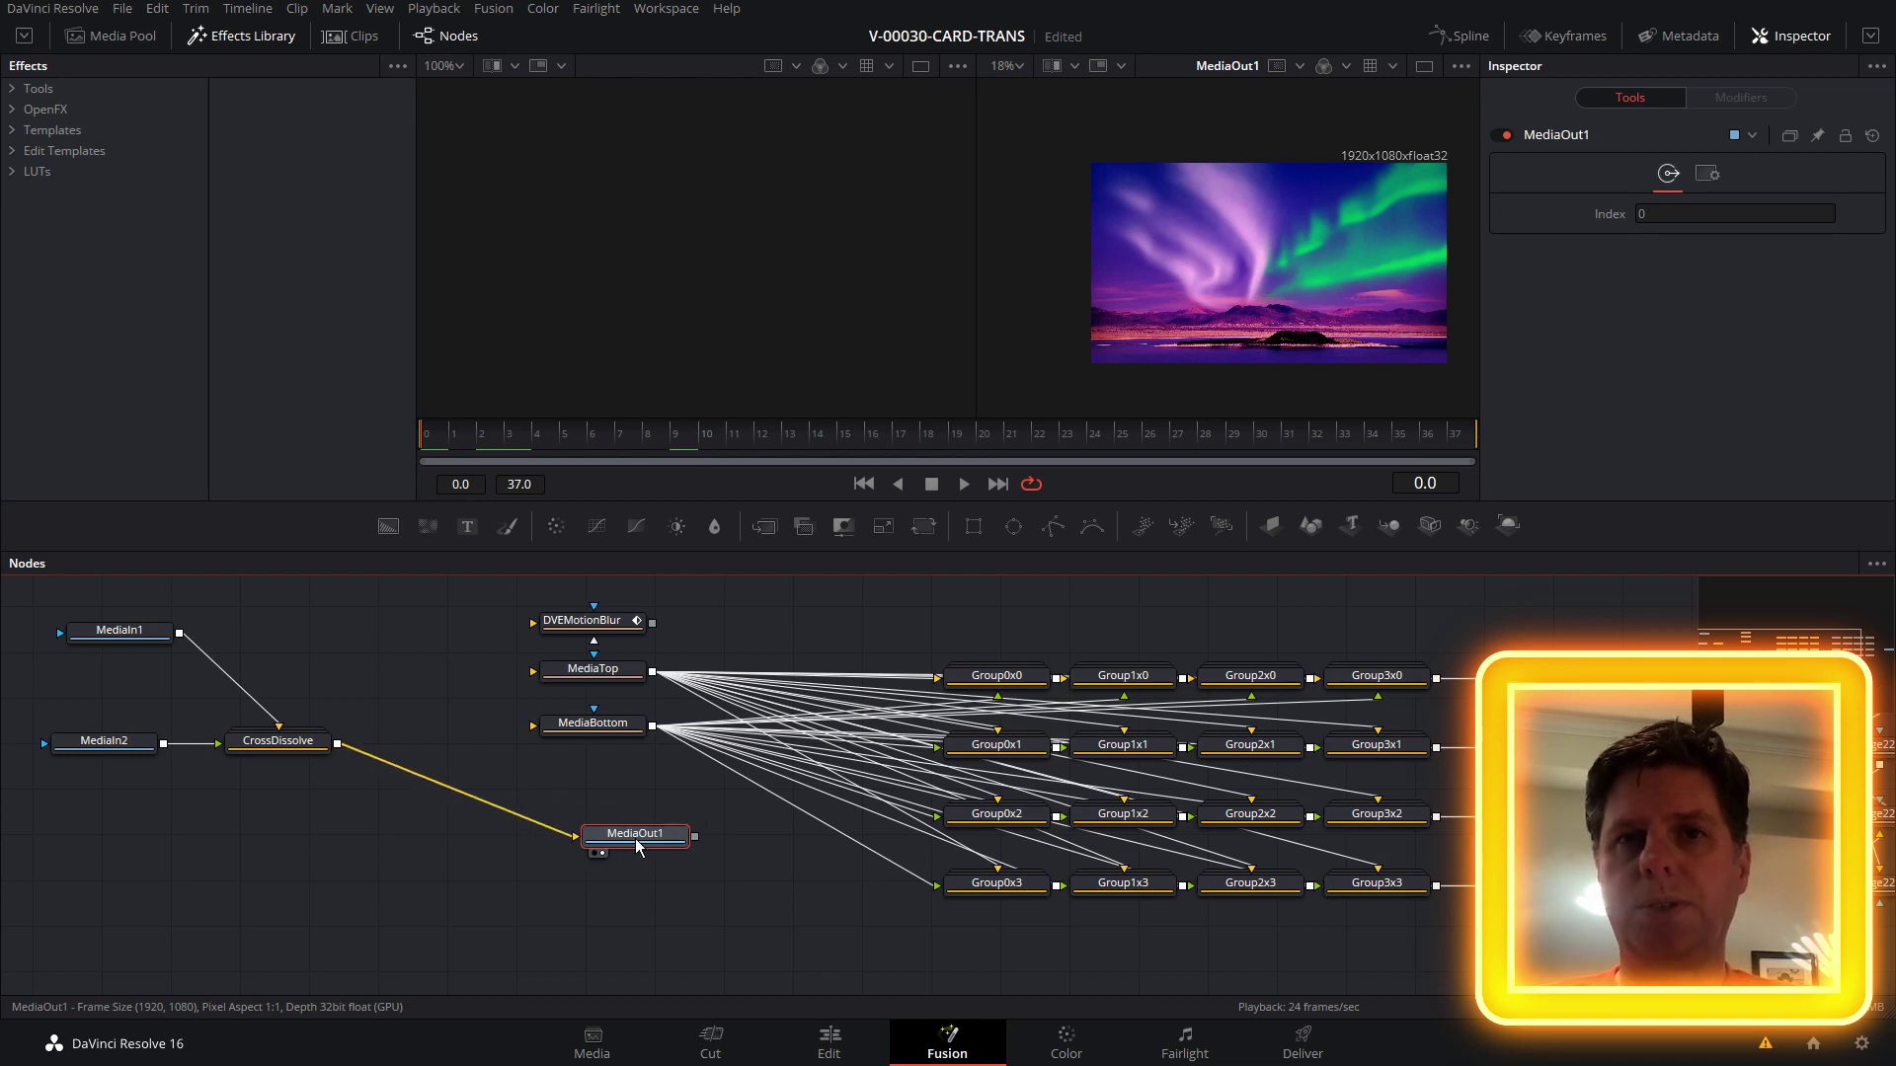
key(Delete)
drag(280, 759, 348, 759)
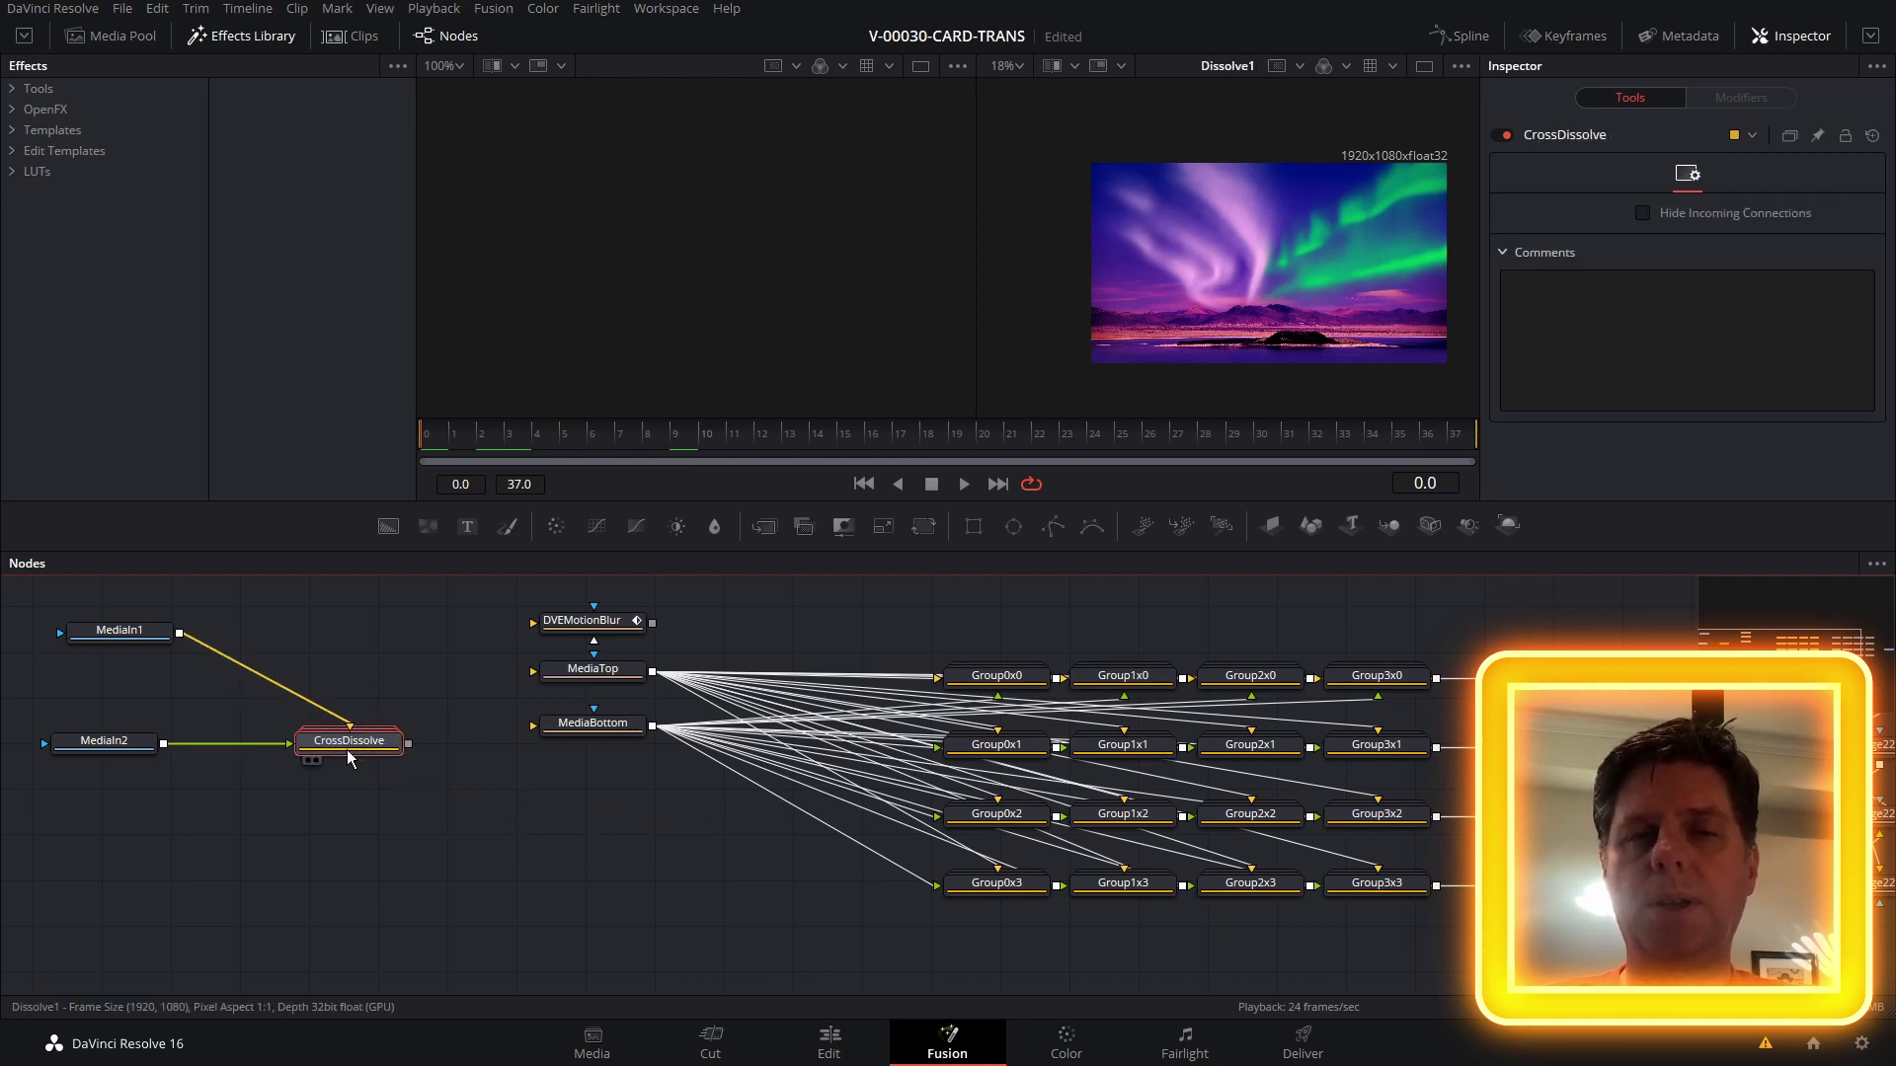
key(Delete)
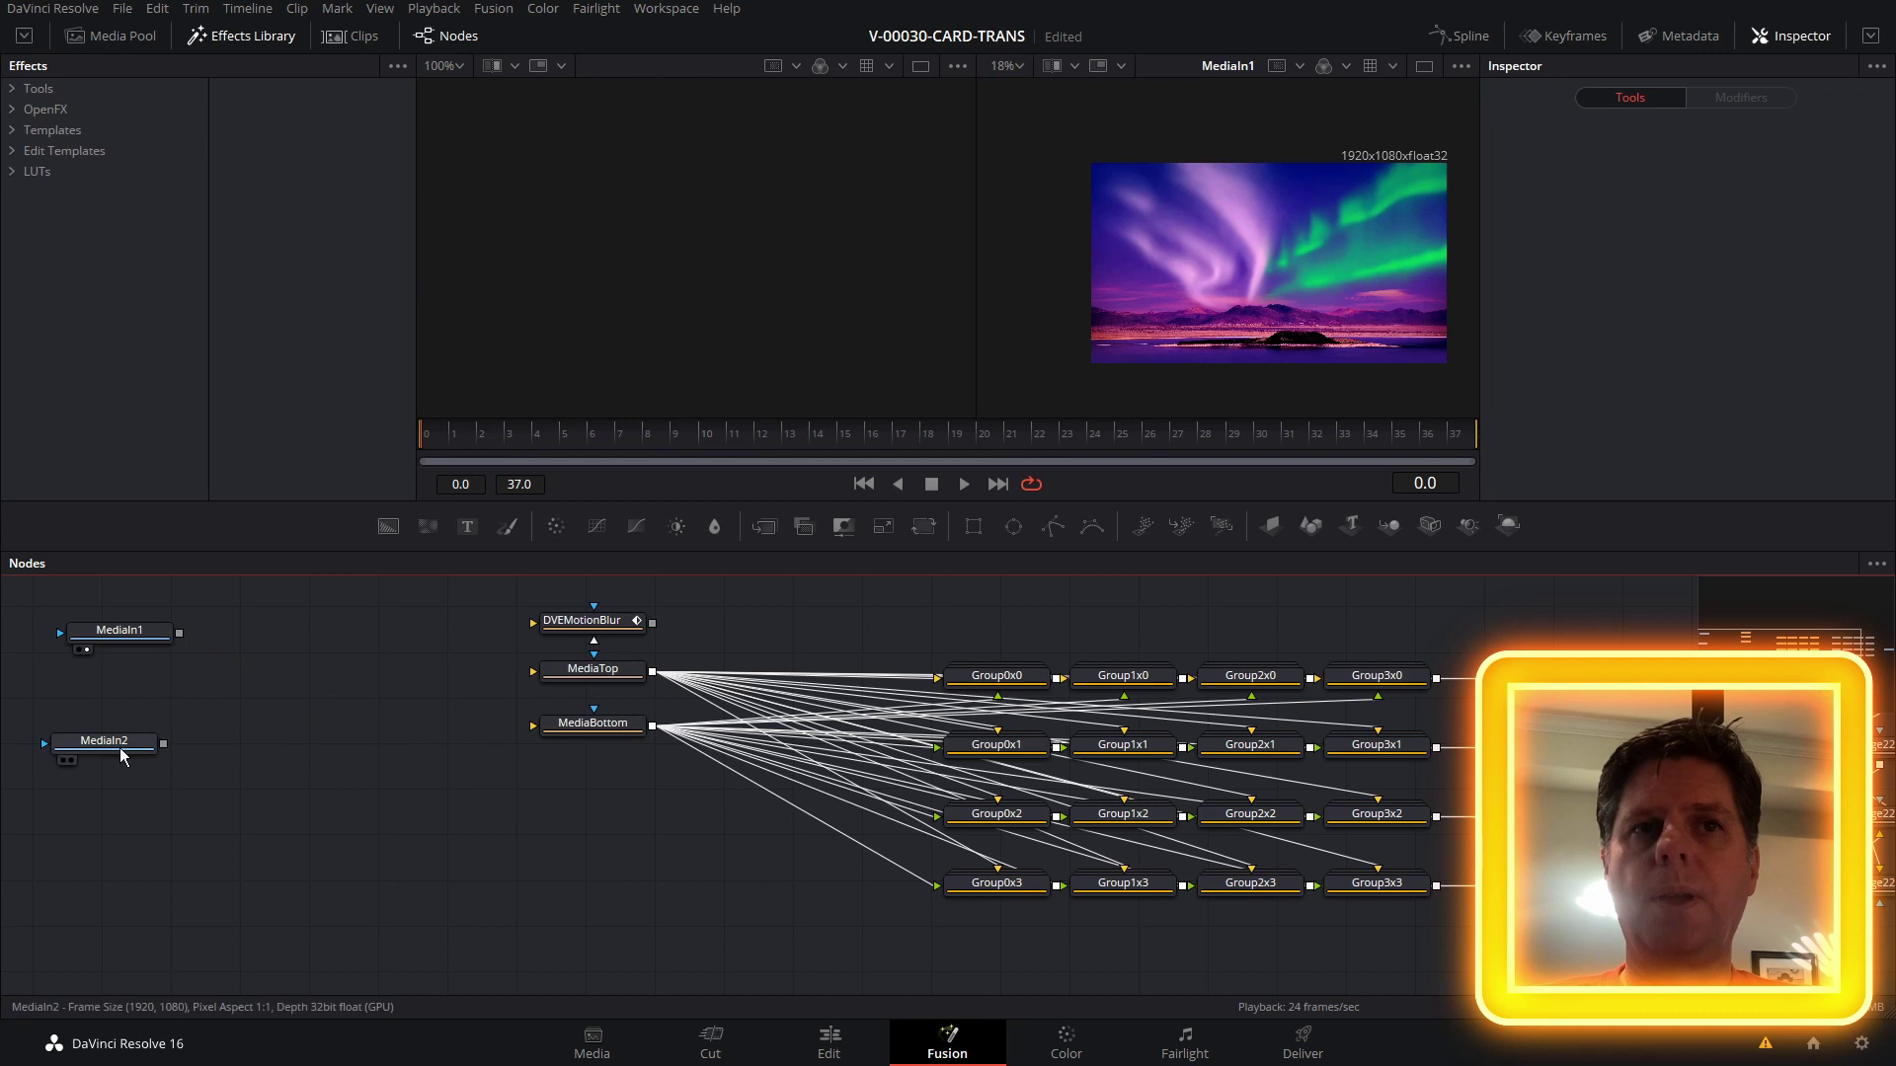
Connect MediaIn1 to the MediaTop node and MediaIn2 to the MediaBottom node.
drag(108, 742, 240, 745)
drag(159, 642, 590, 681)
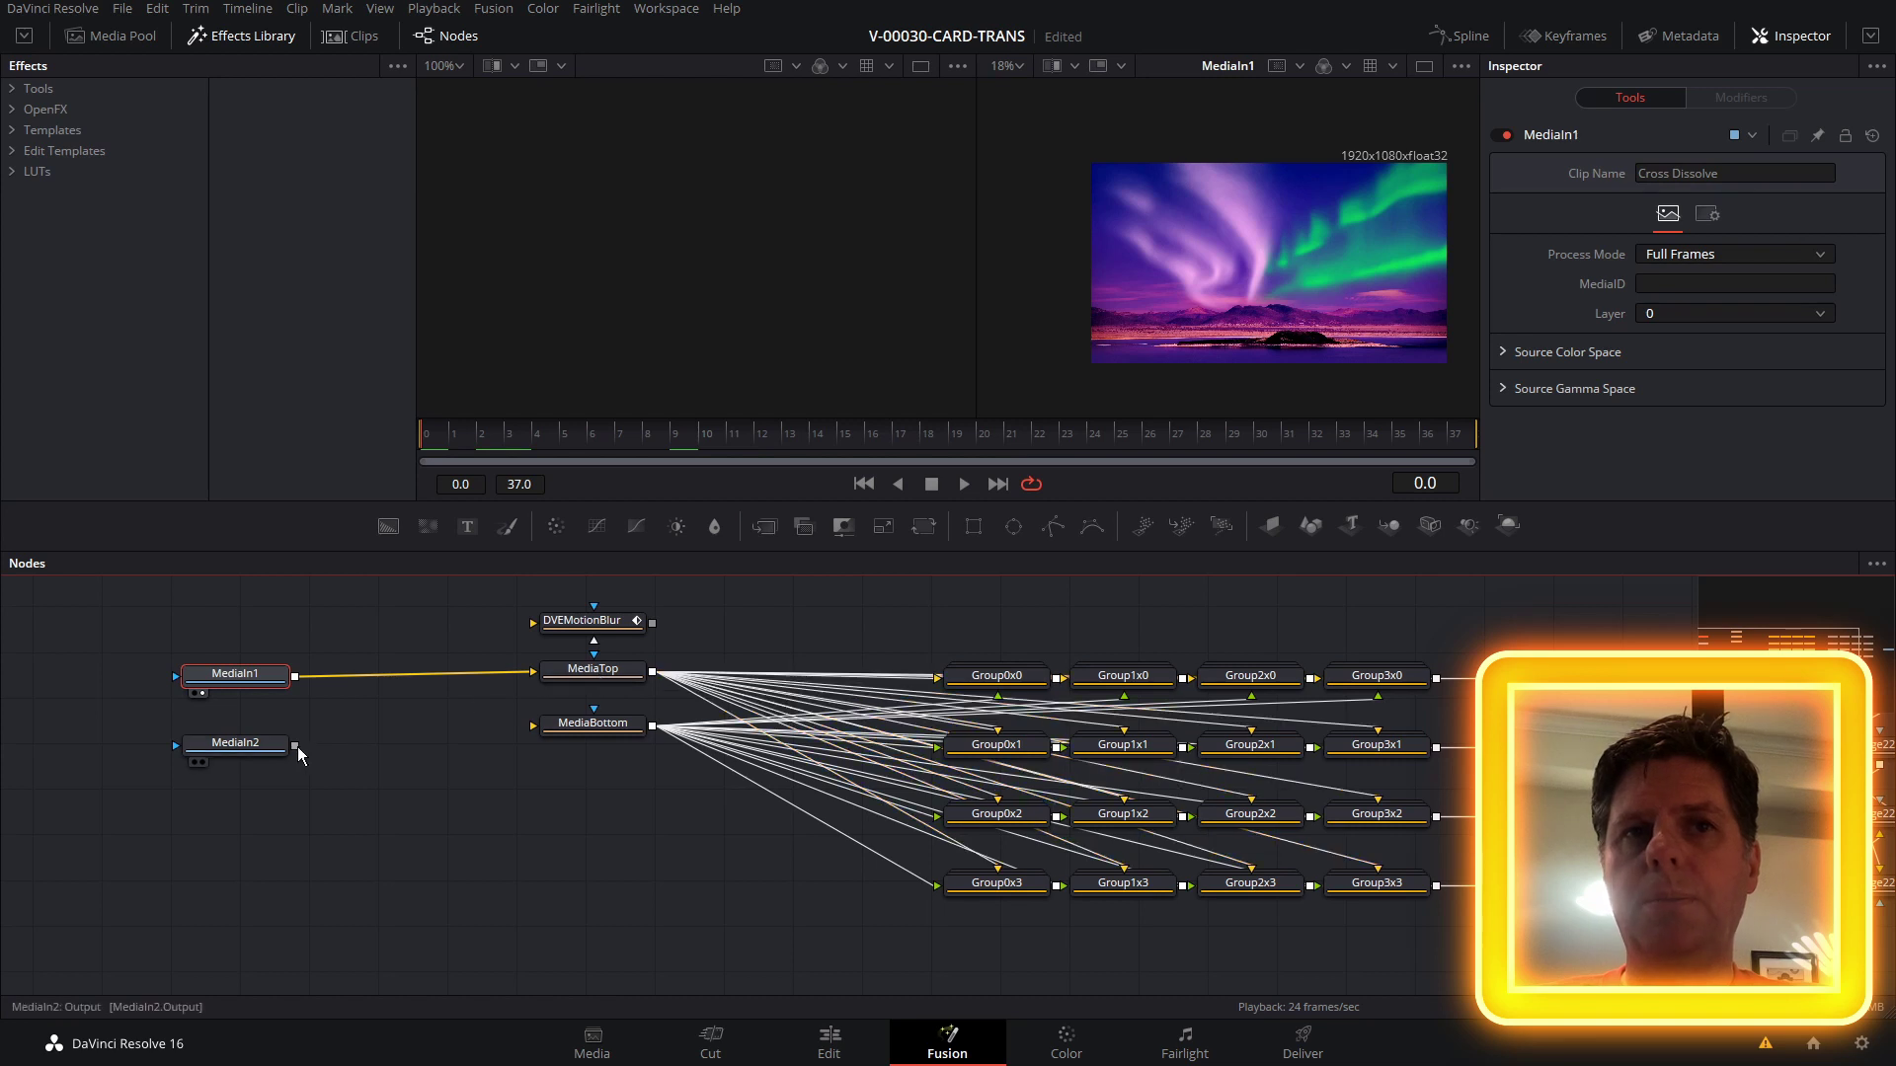
drag(294, 746, 548, 732)
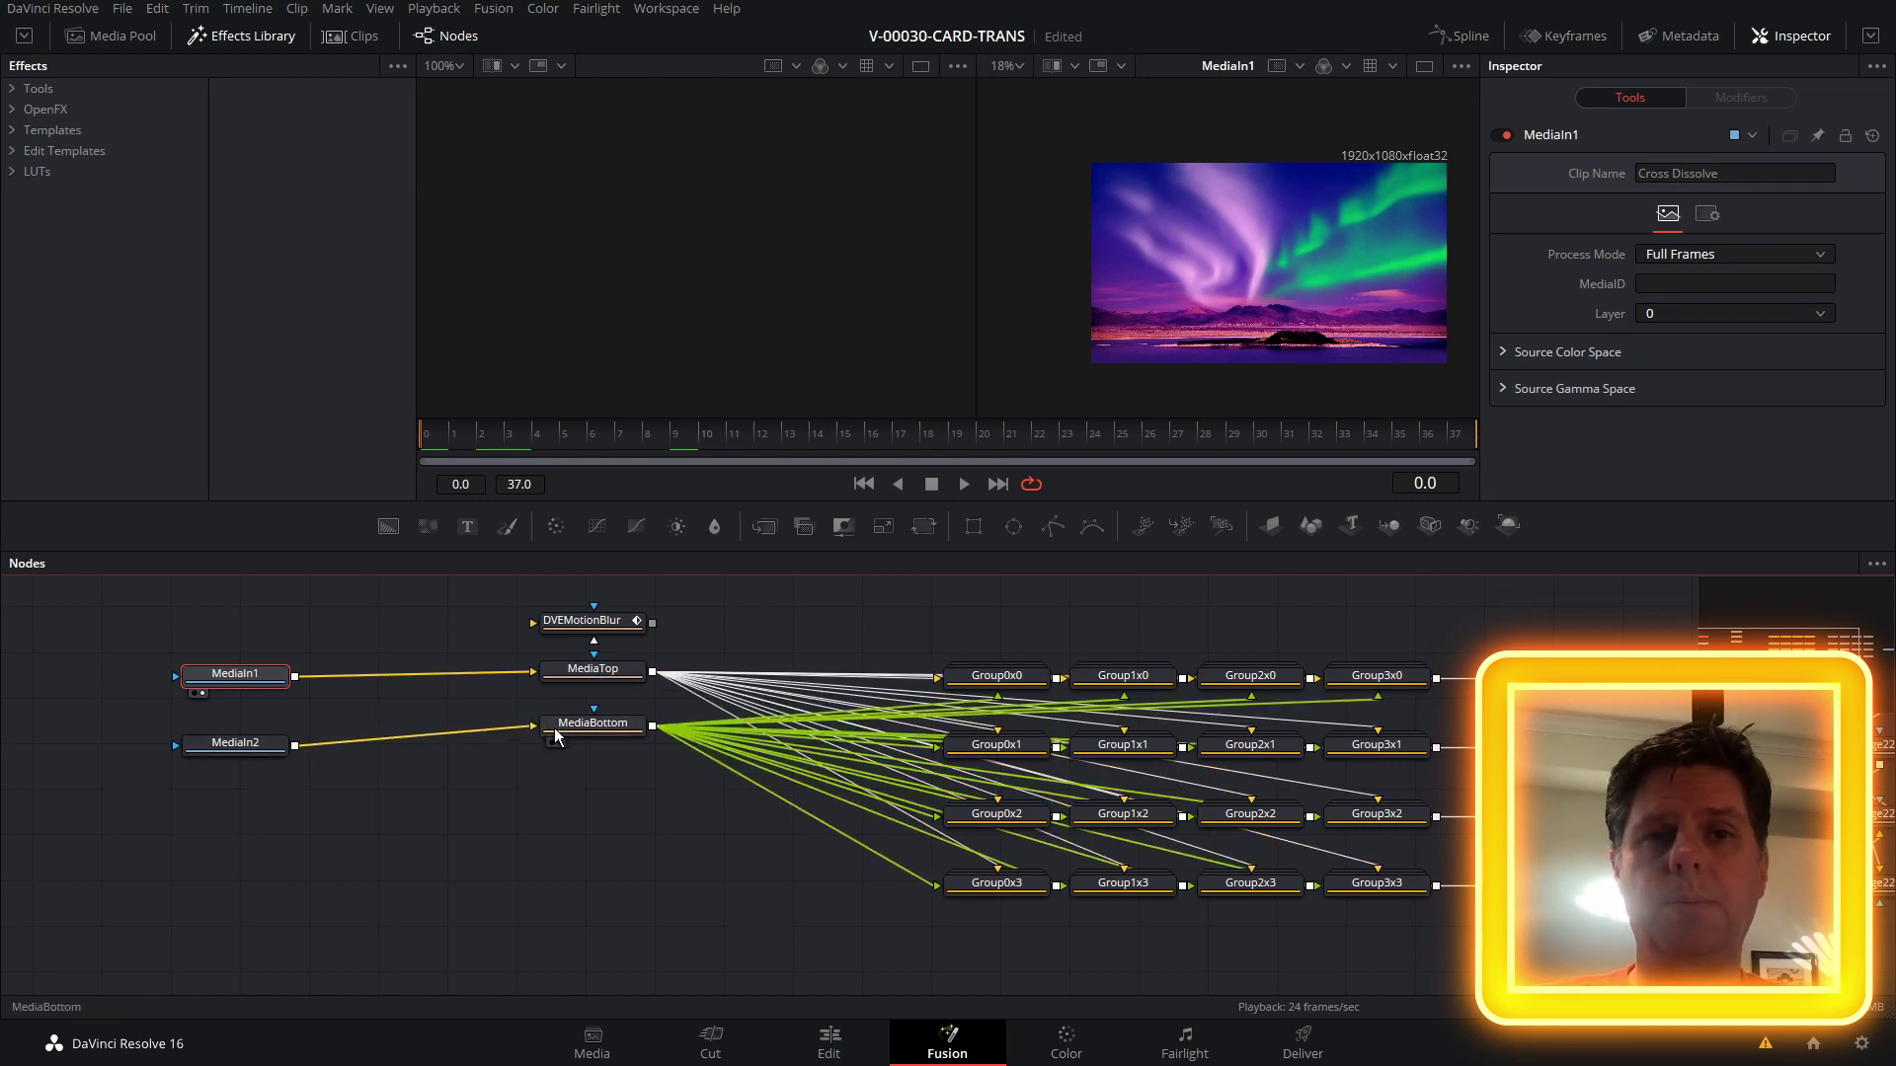
Show the output of MediaOut1_1 in the second viewer and preview the first frames of the card flip.
drag(625, 877, 89, 830)
drag(810, 790, 542, 774)
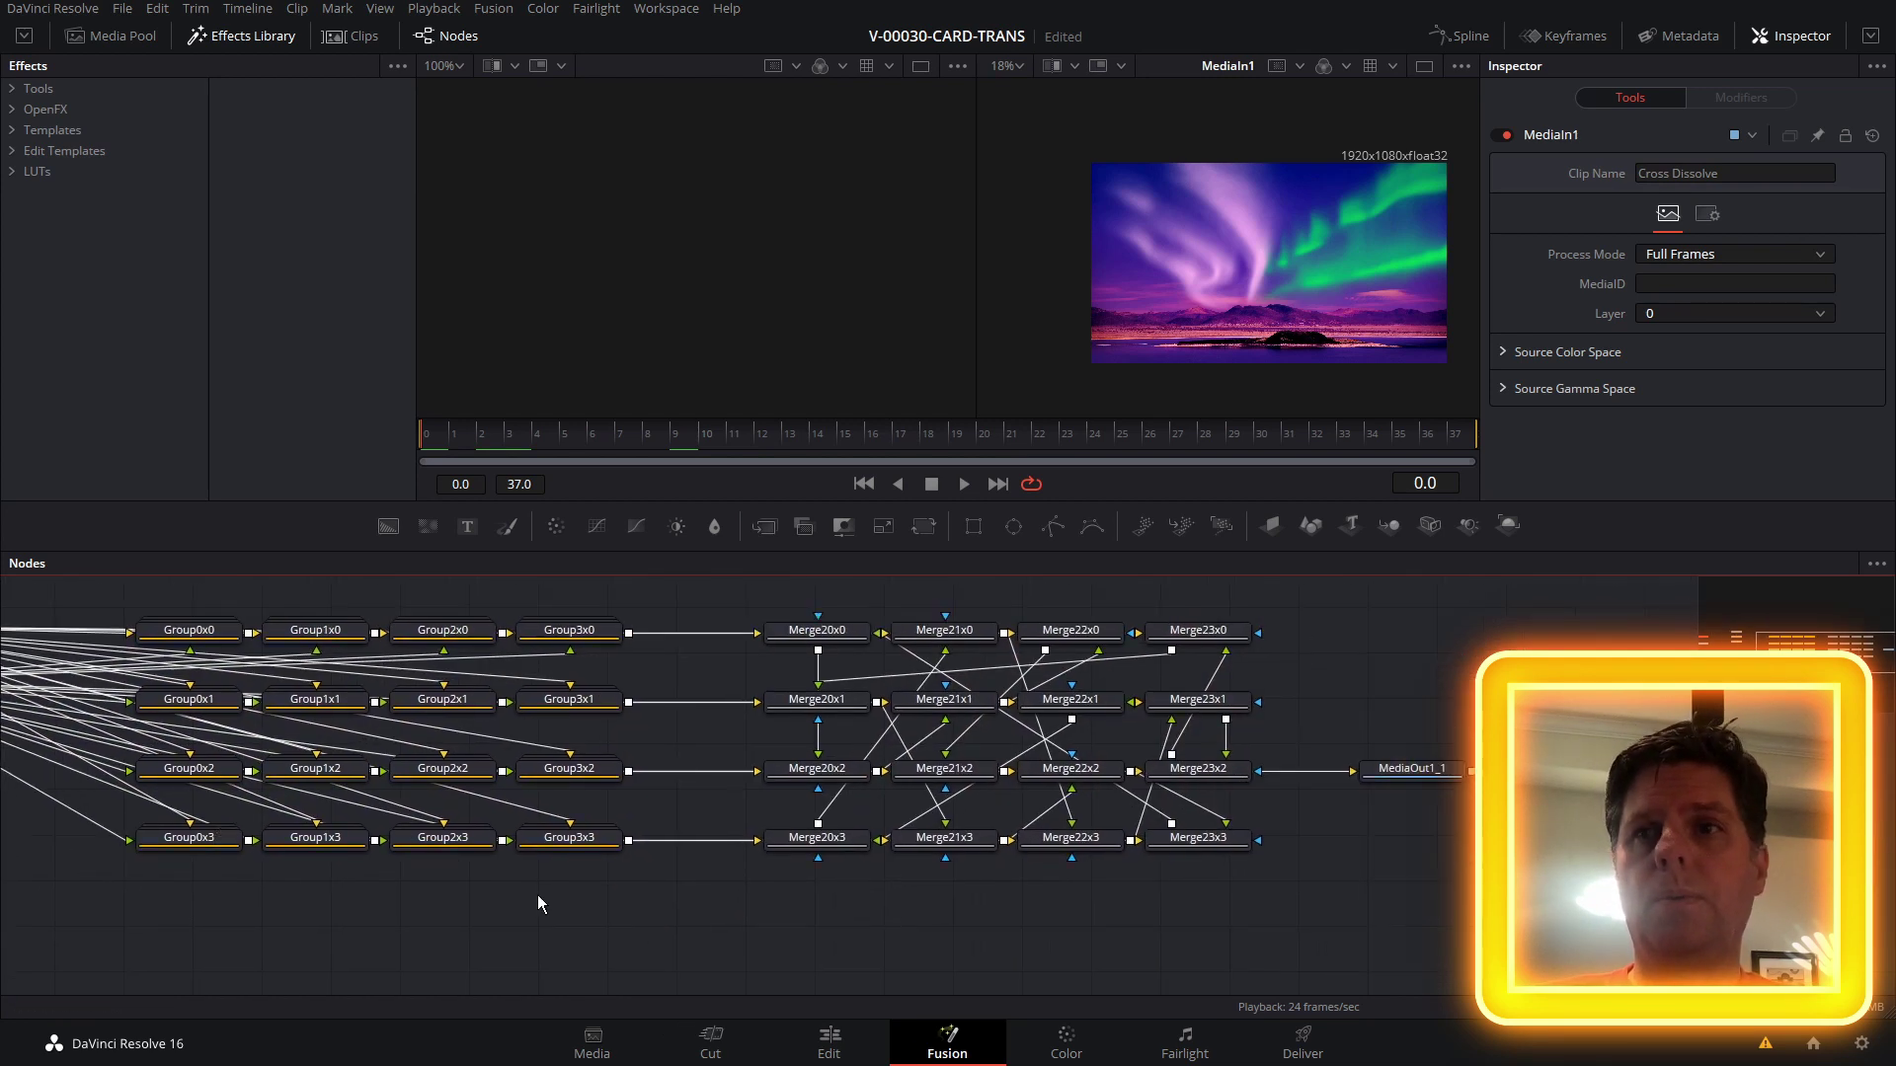
click(1414, 775)
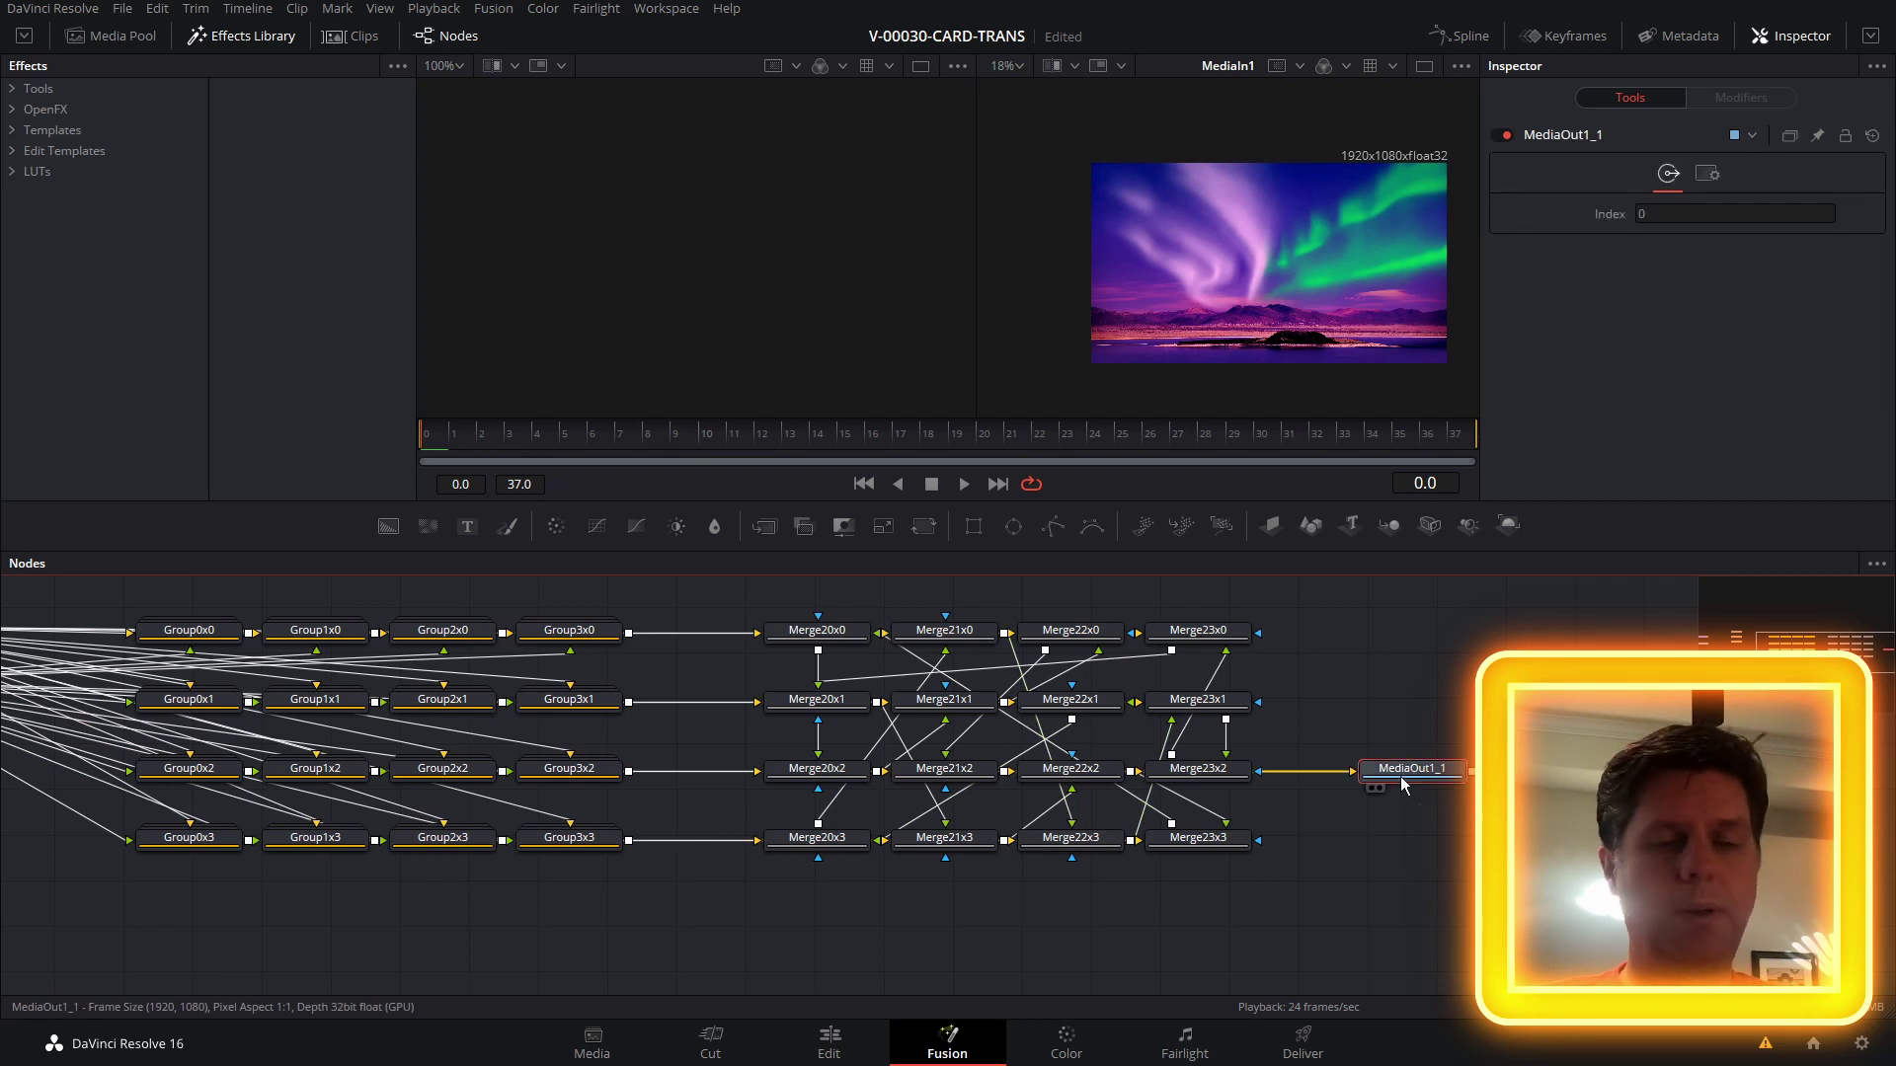
key(2)
key(space)
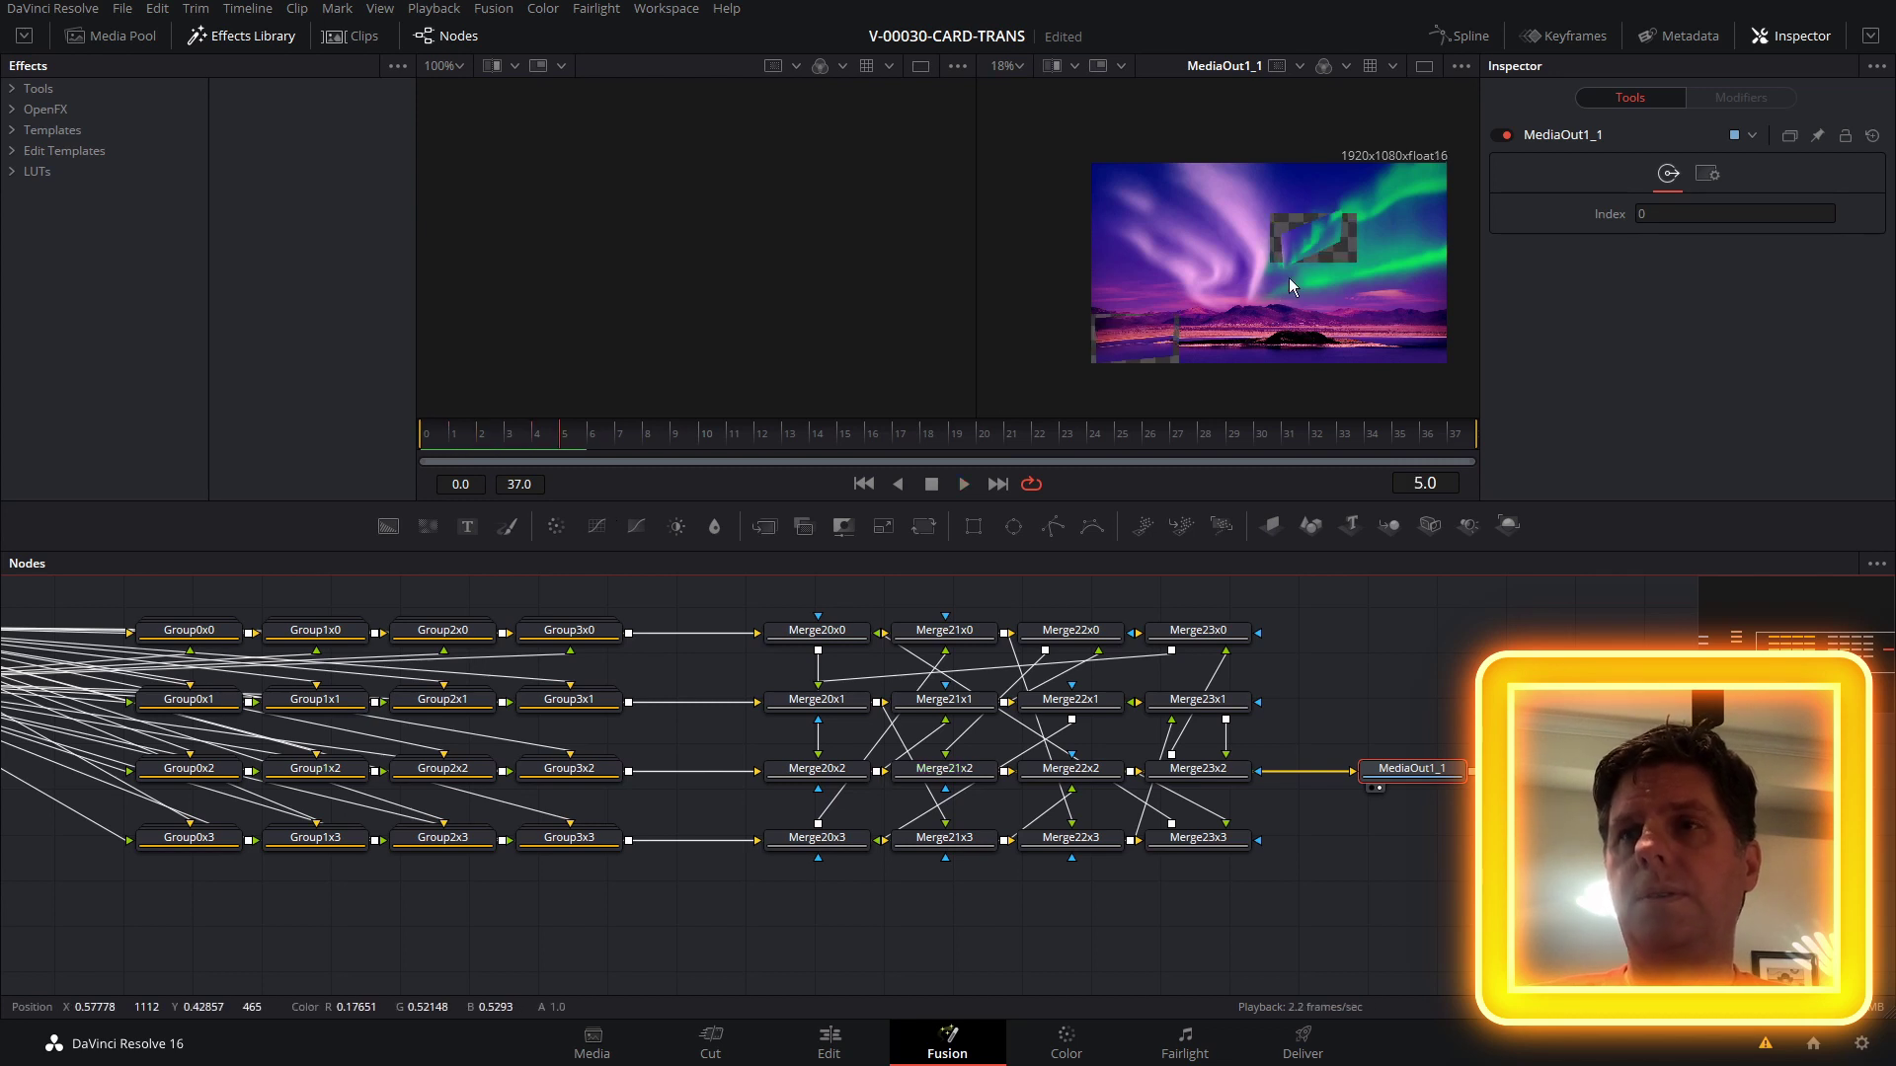
key(space)
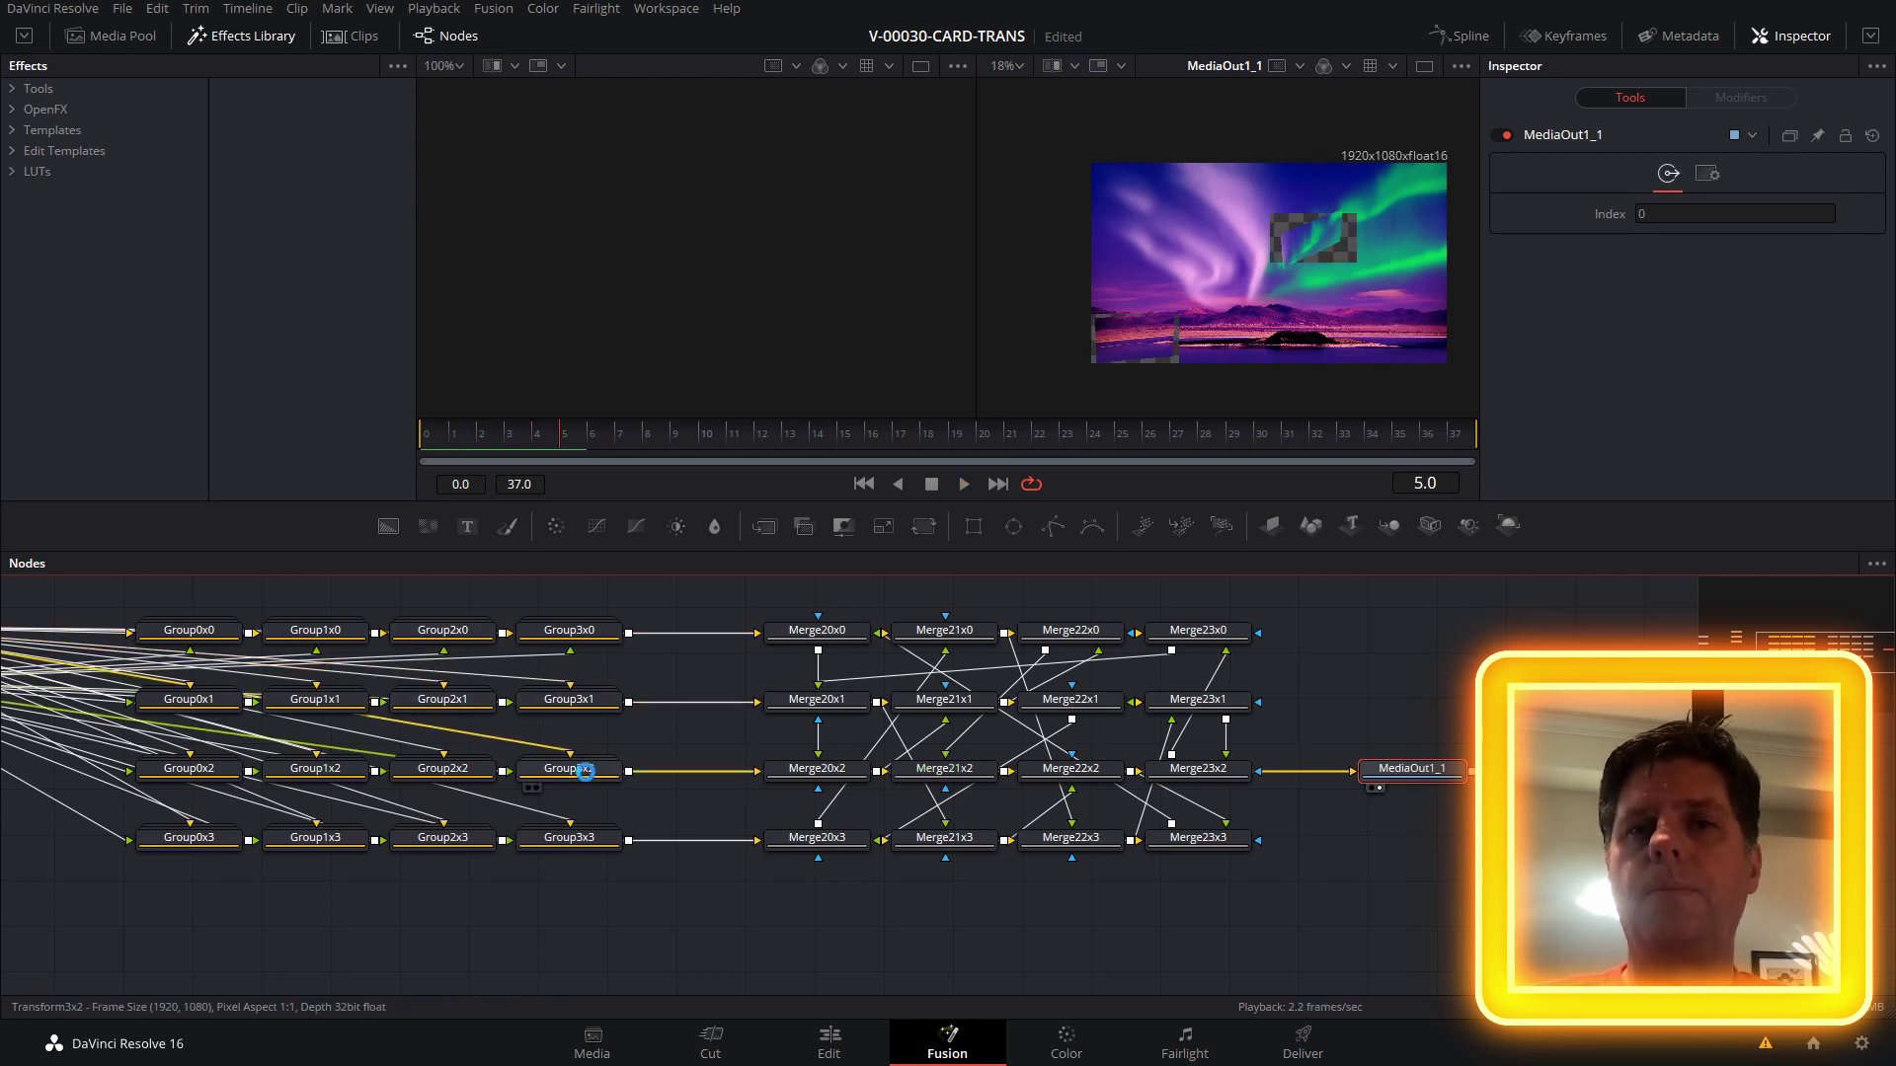
Expand Group3x2 and try a different Y rotation on its DVE3x2 node, undoing the change.
click(586, 770)
click(606, 780)
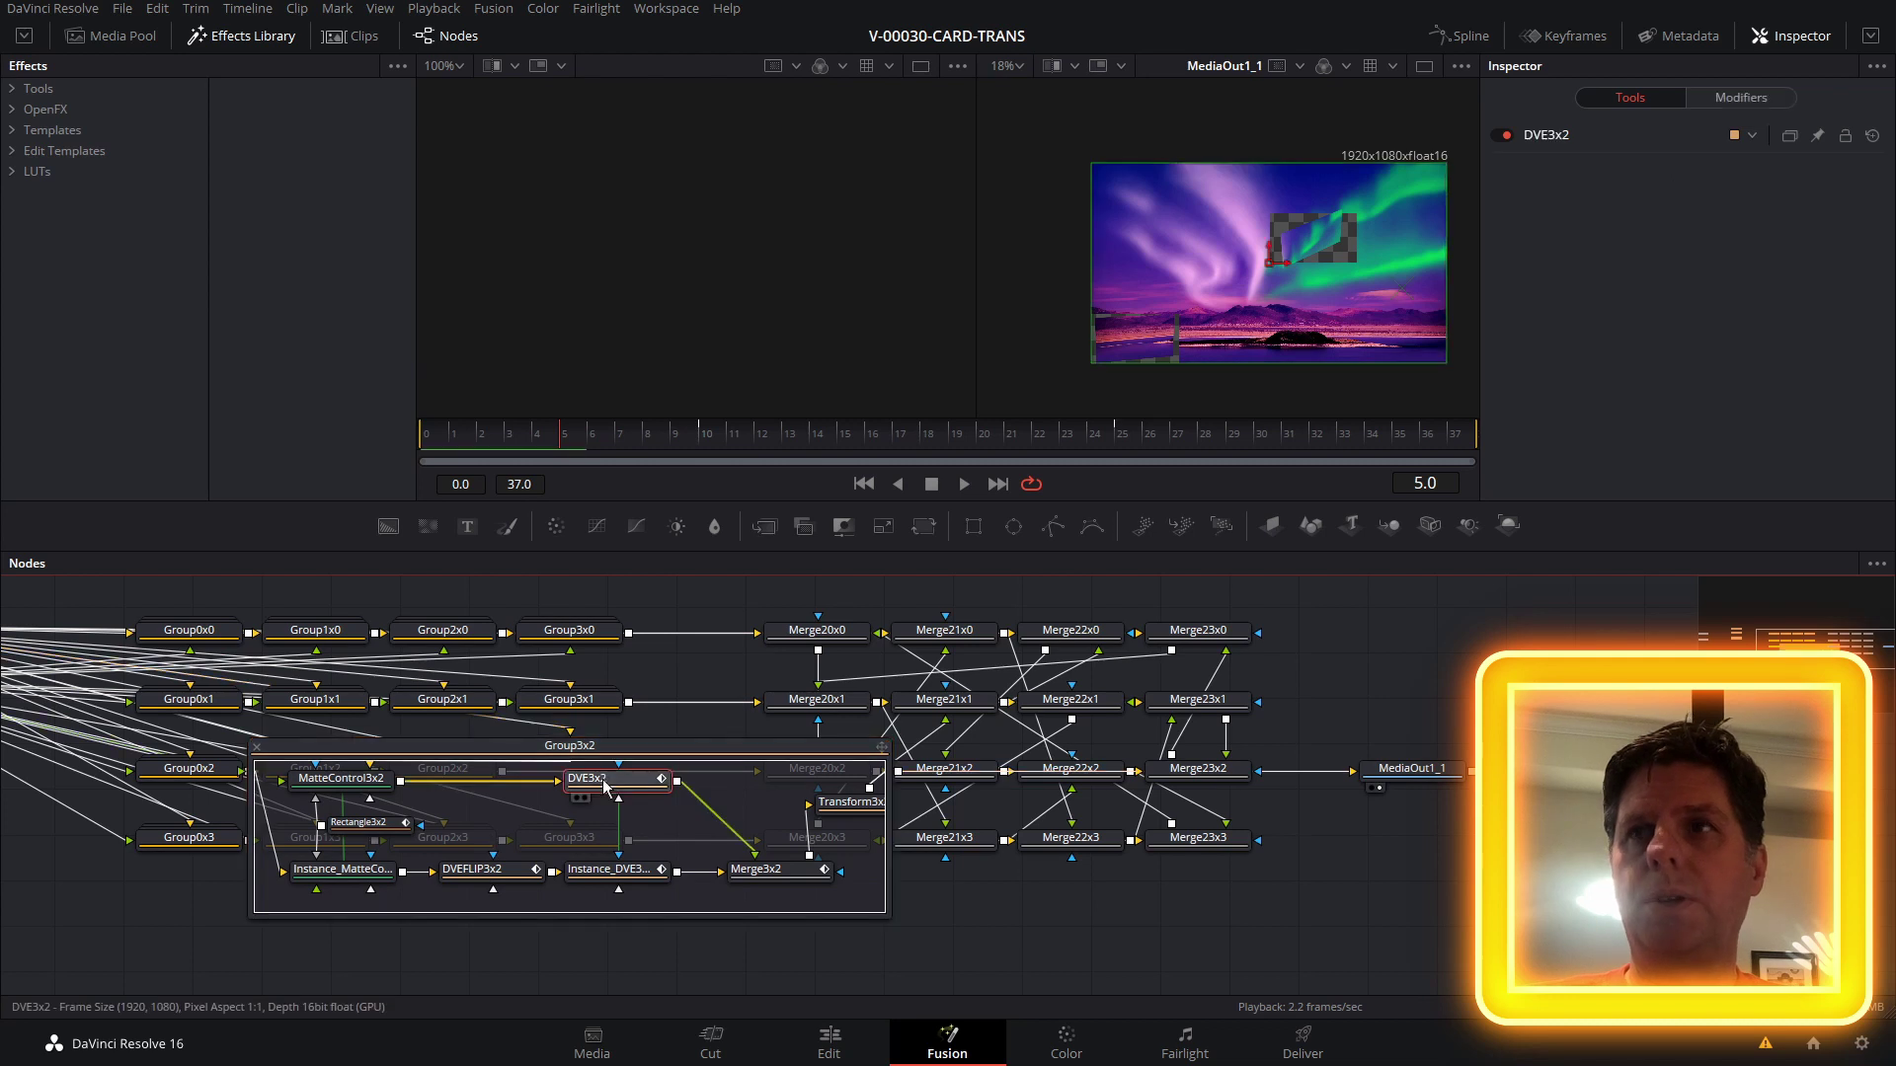
mouse_move(1722, 430)
mouse_down()
mouse_move(1680, 430)
mouse_move(1696, 429)
mouse_up()
key(ctrl+z)
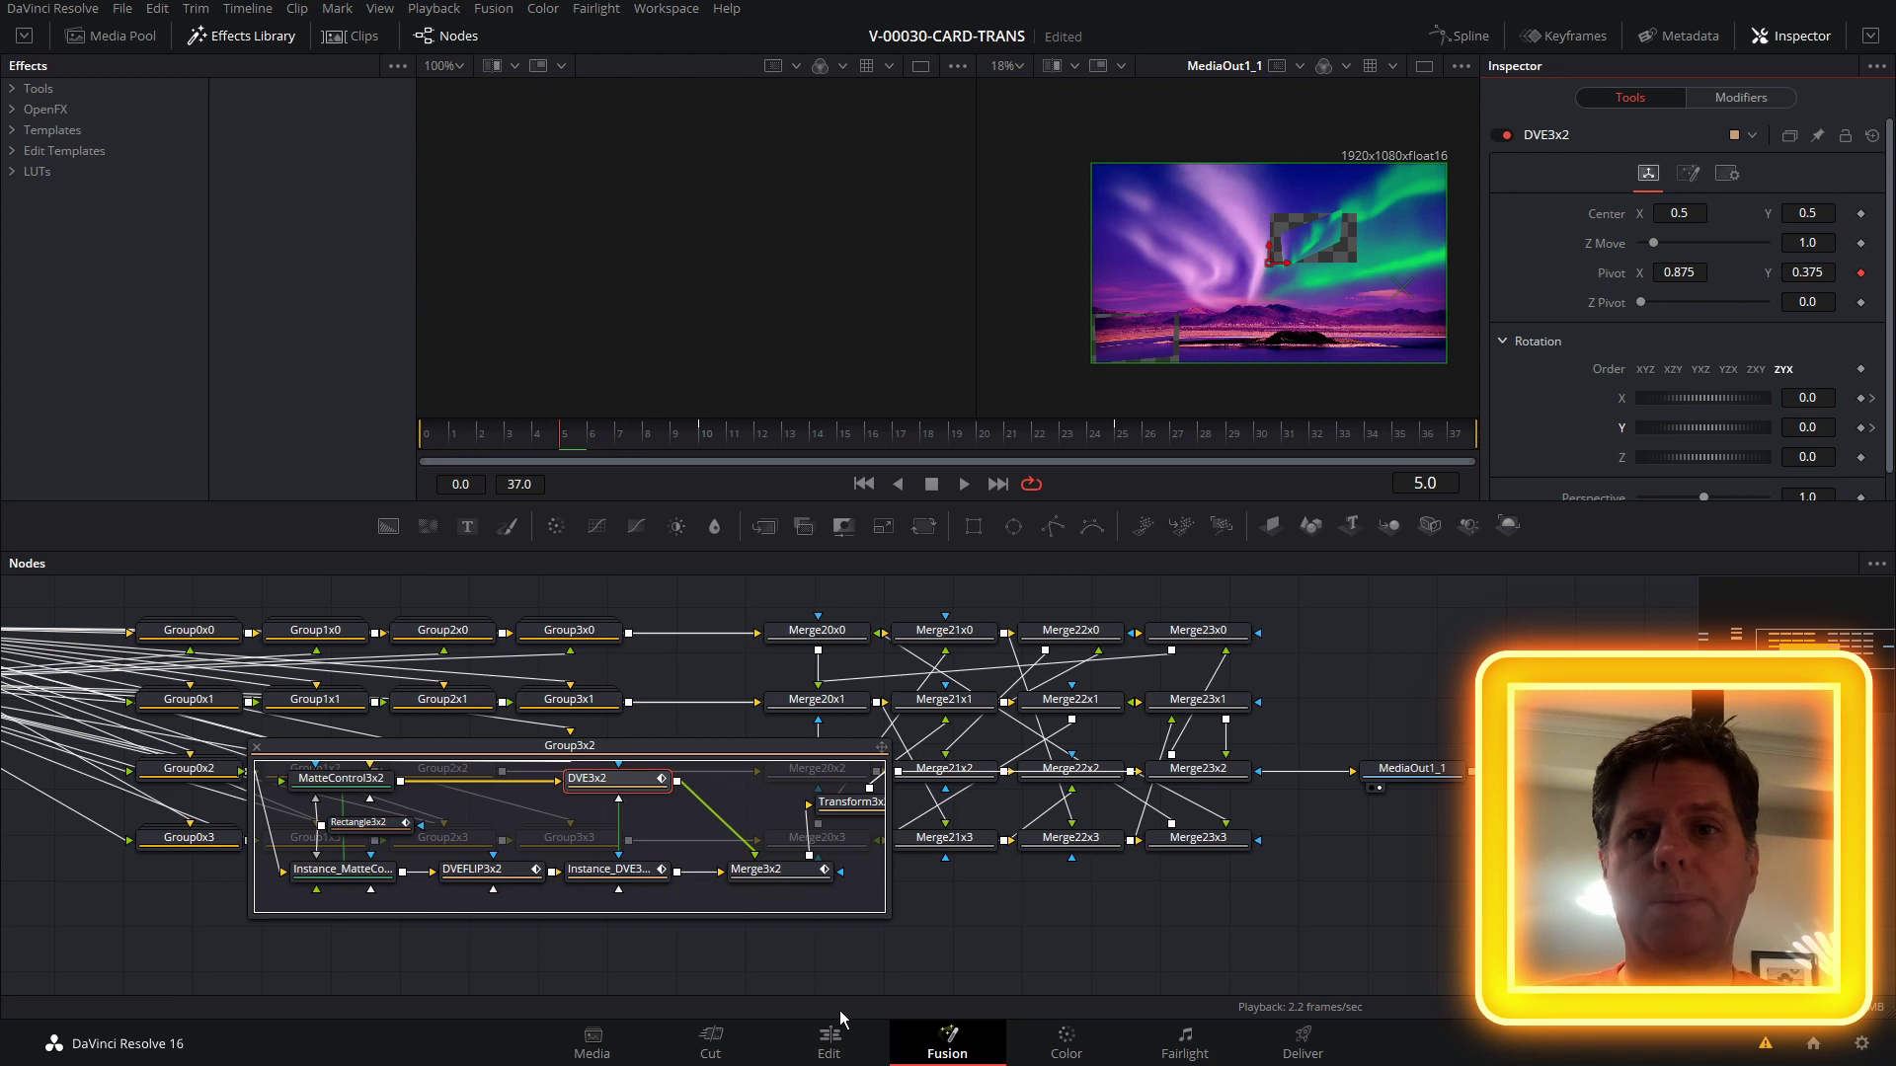
Return to the edit timeline and play the card-flip transition between the two photos twice.
click(830, 1038)
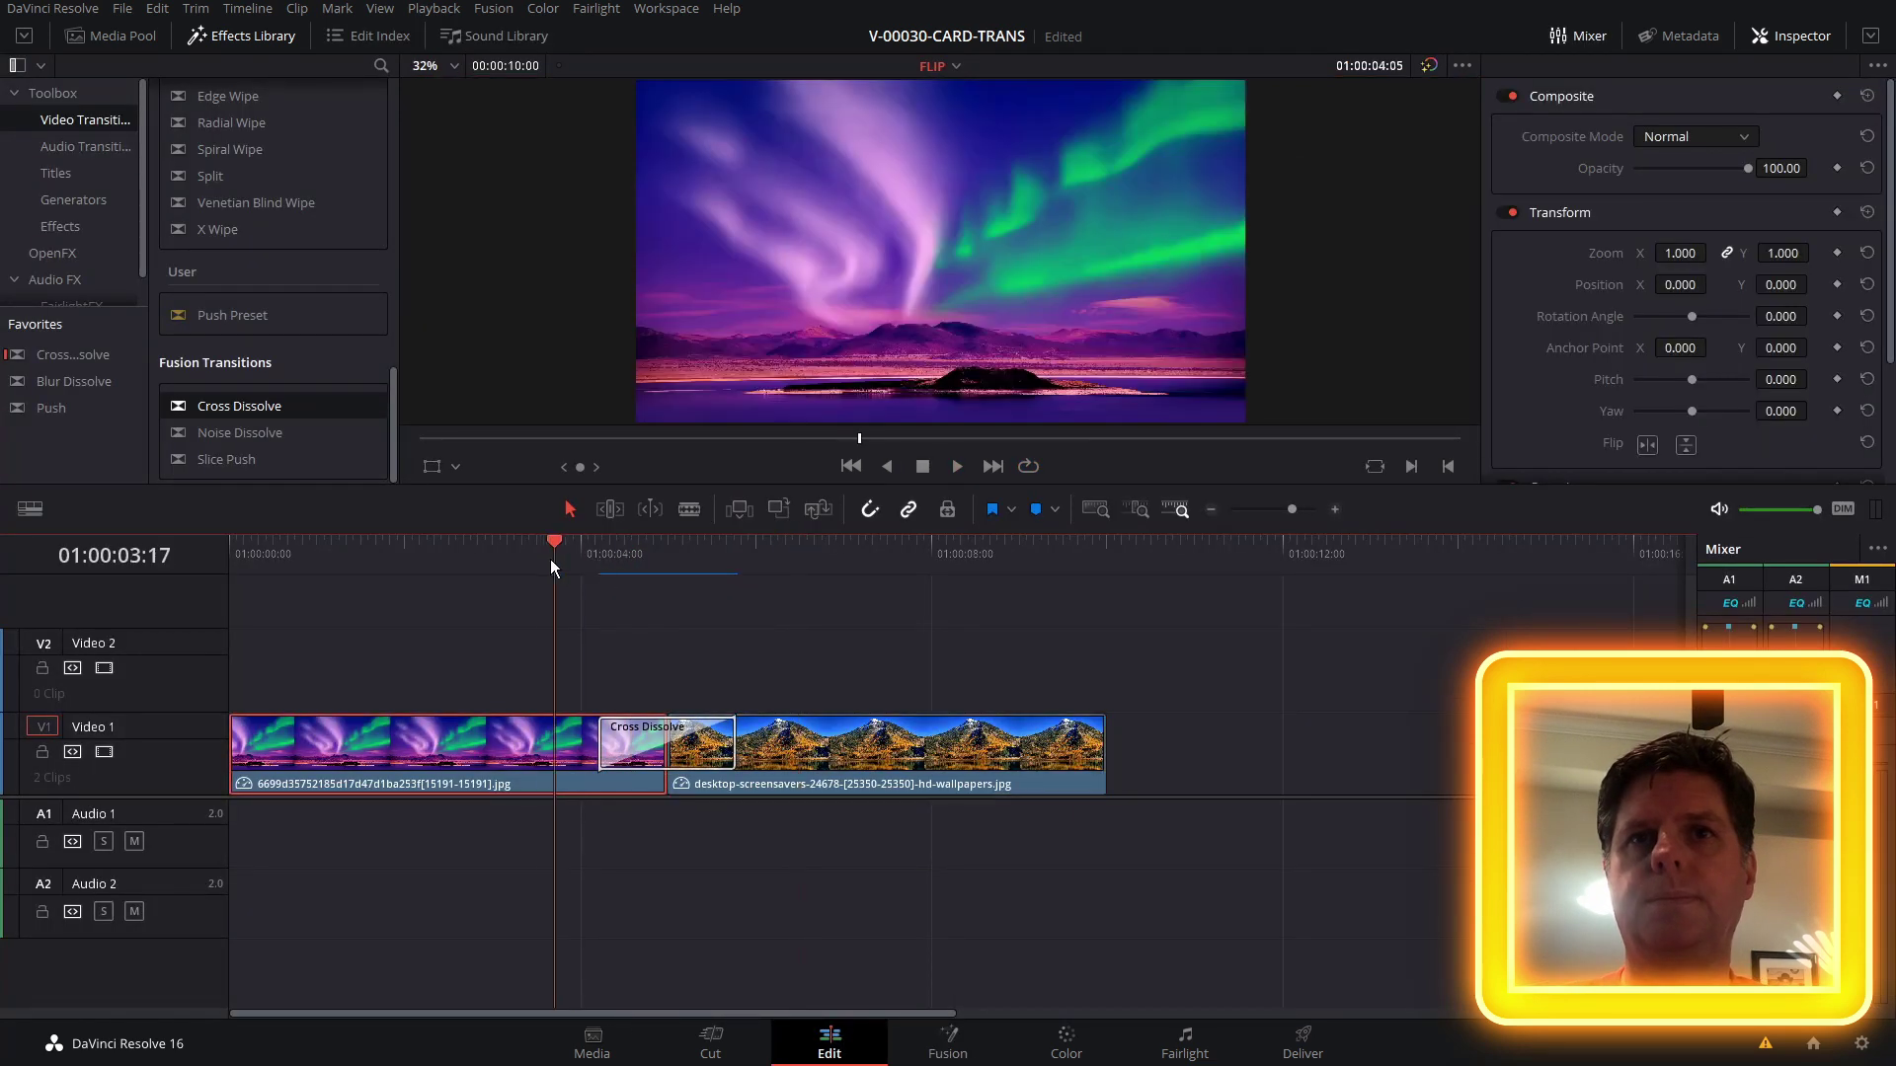
key(space)
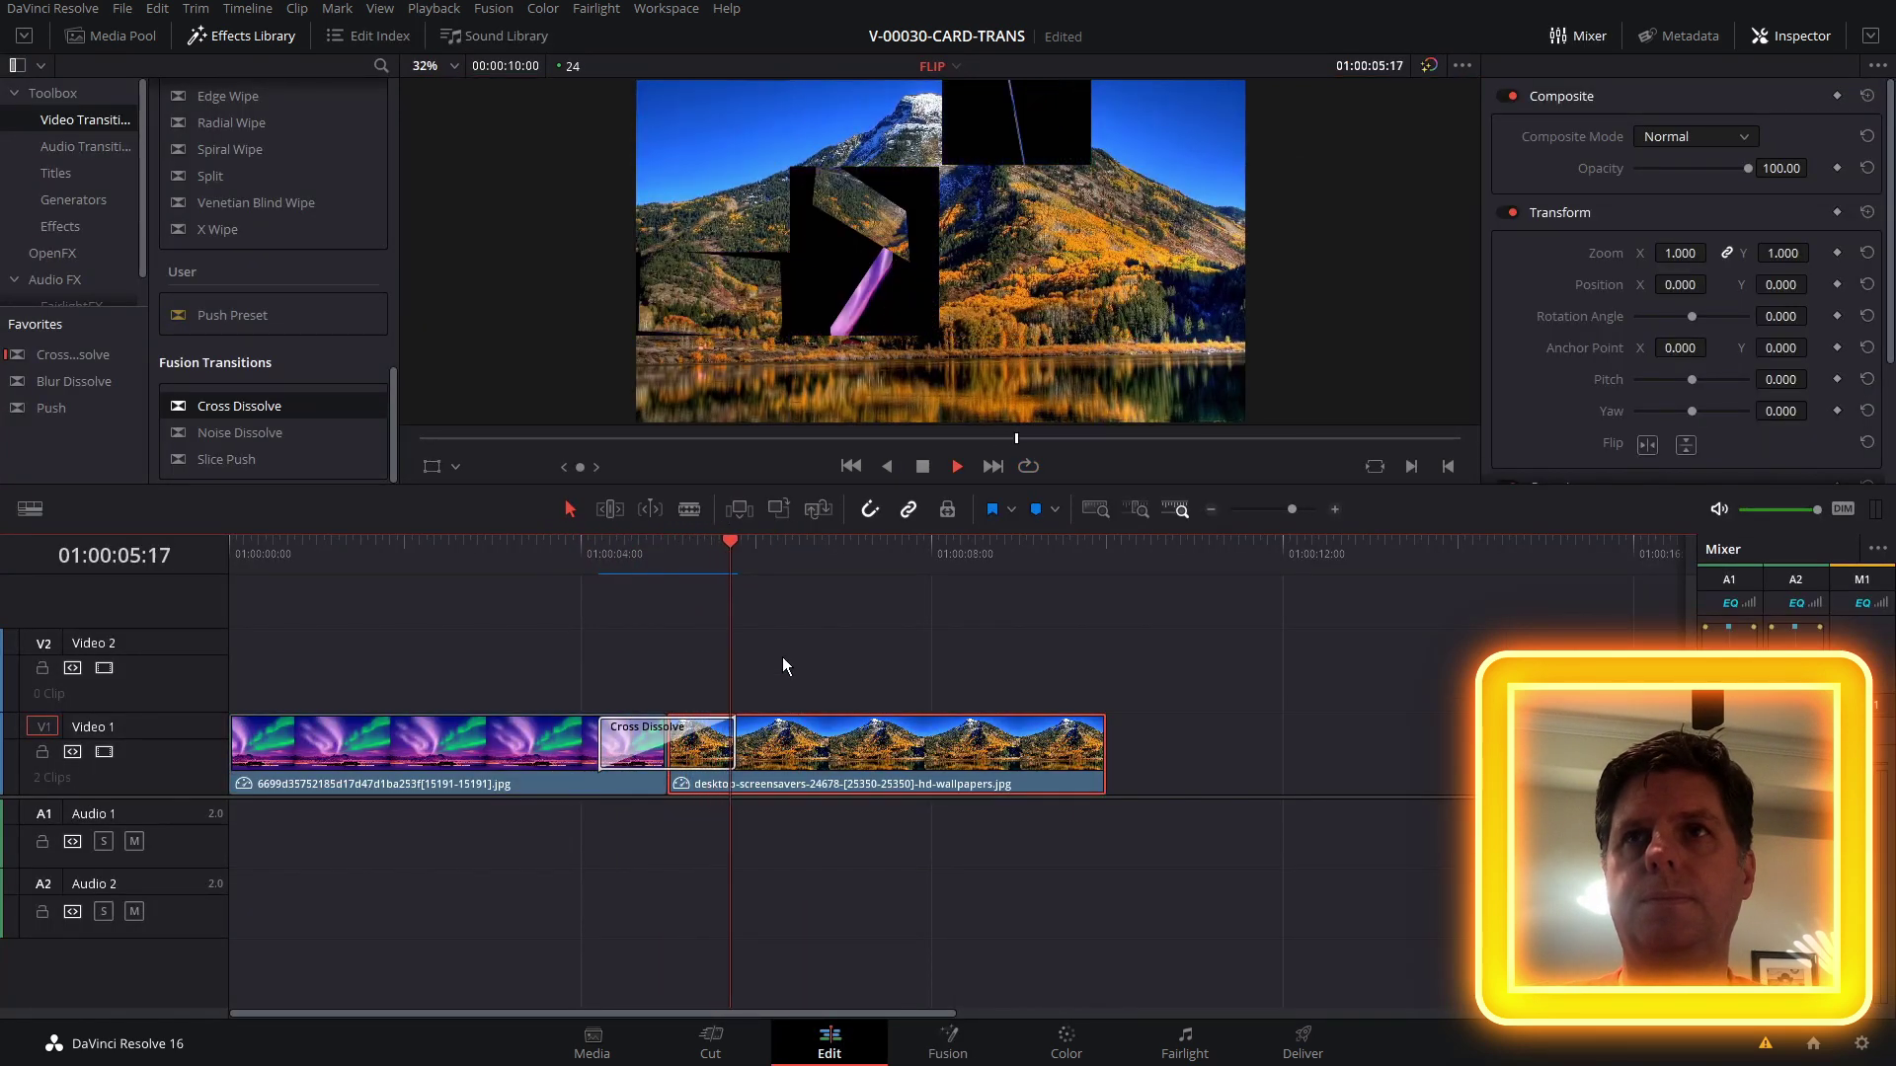
key(space)
click(607, 555)
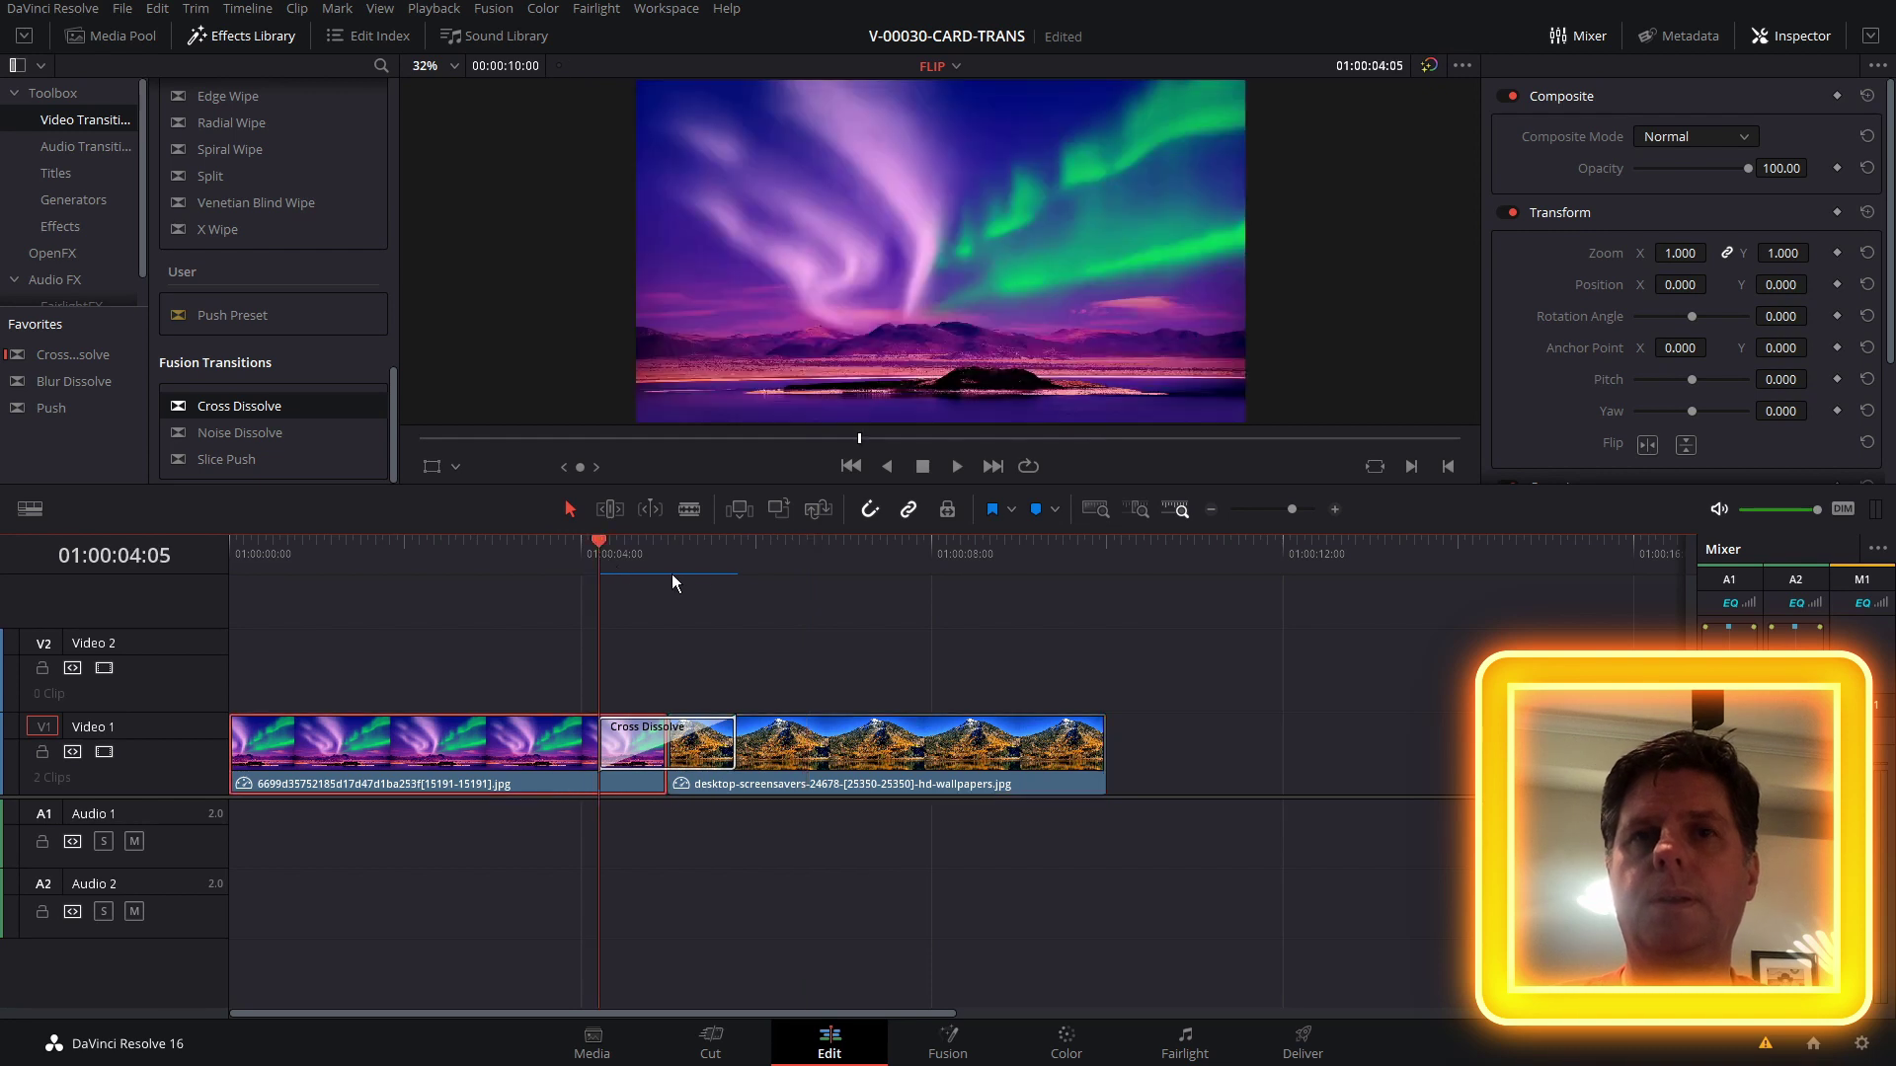
key(space)
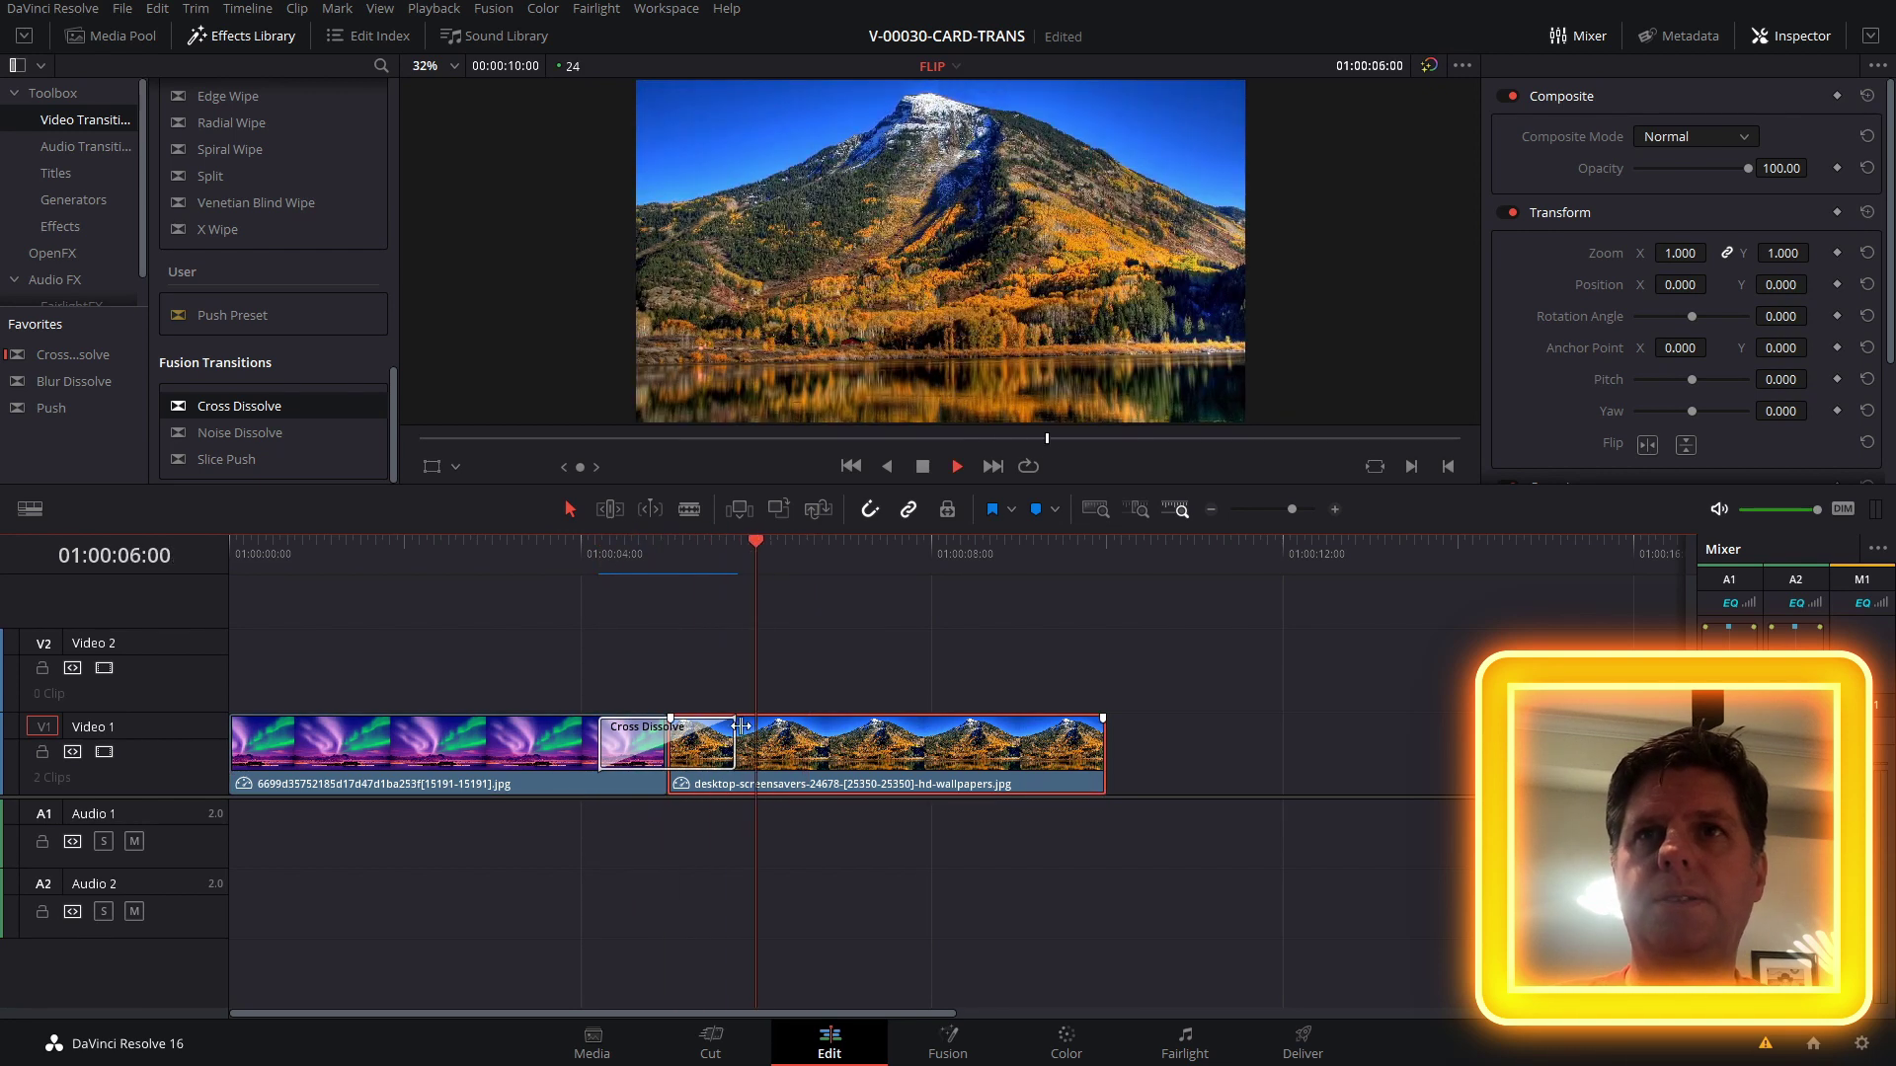
key(space)
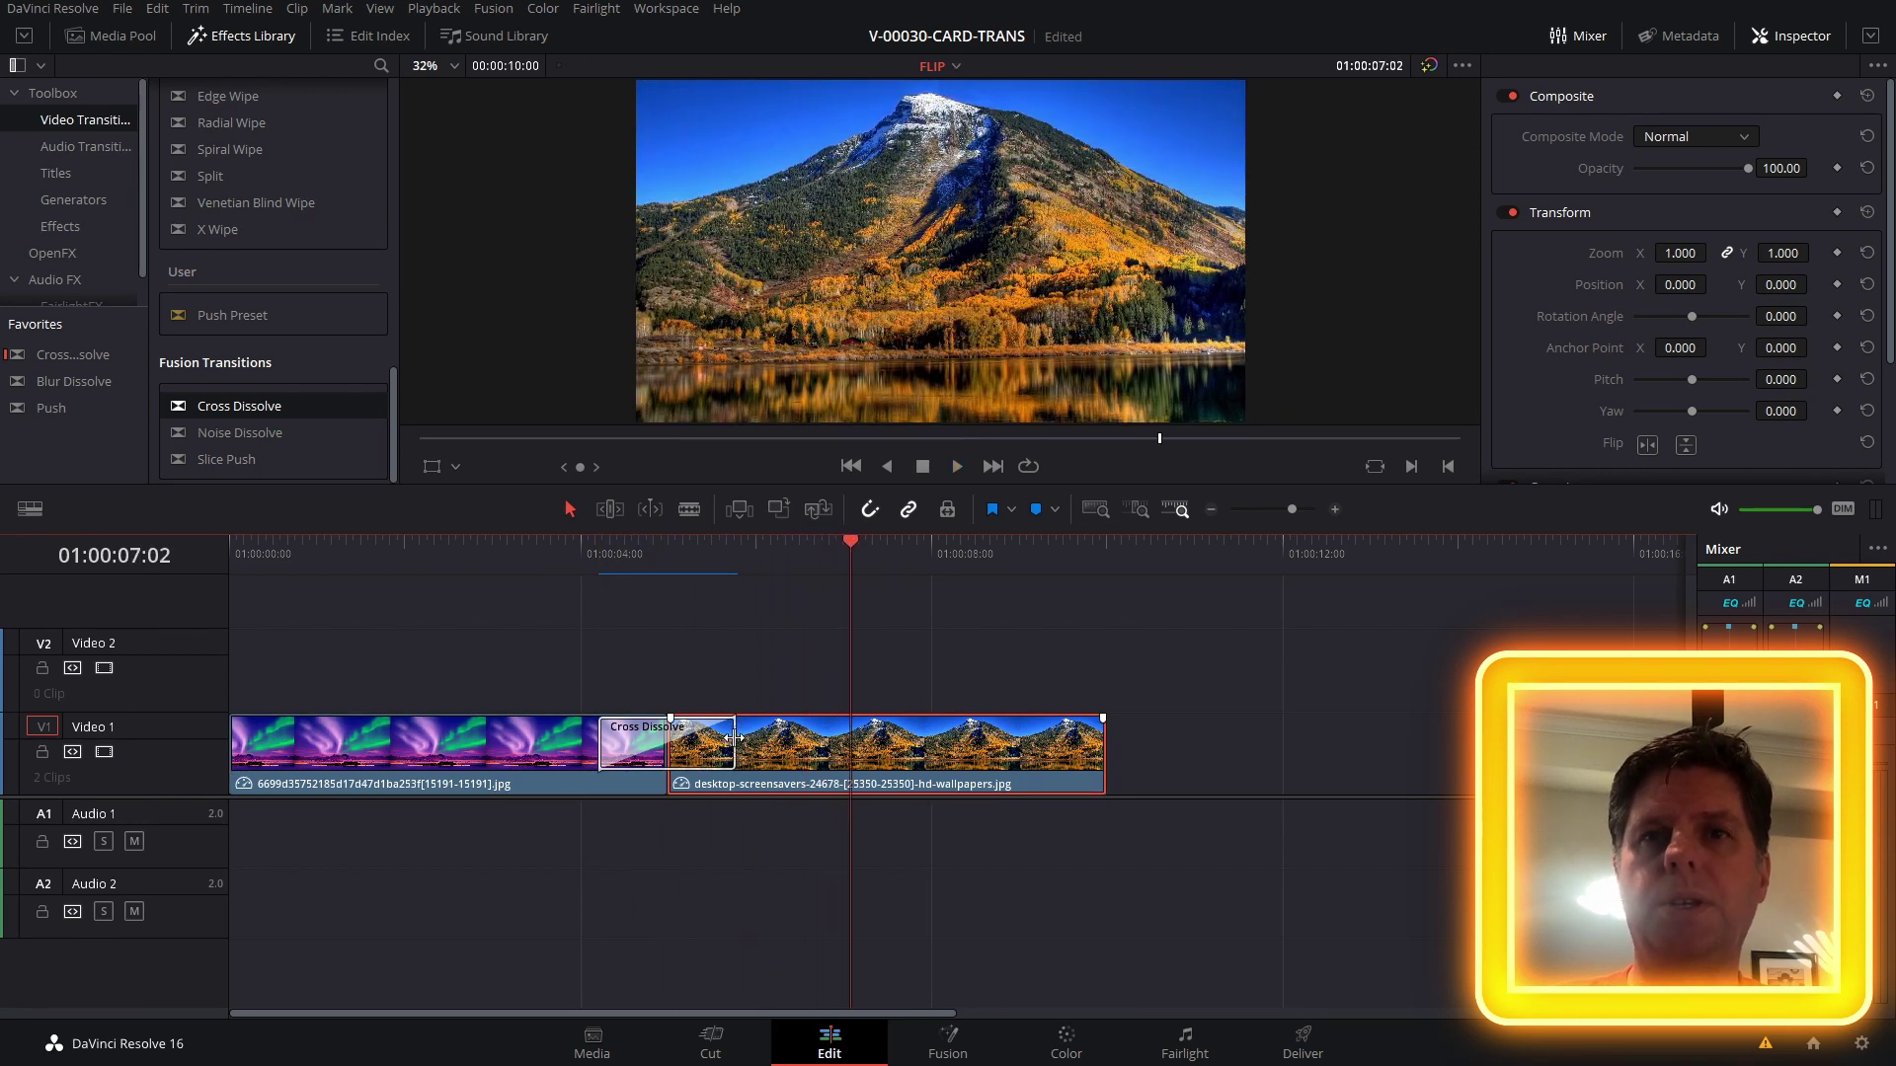
Lengthen the Cross Dissolve transition between the two photos to about 2 seconds.
drag(734, 748, 756, 738)
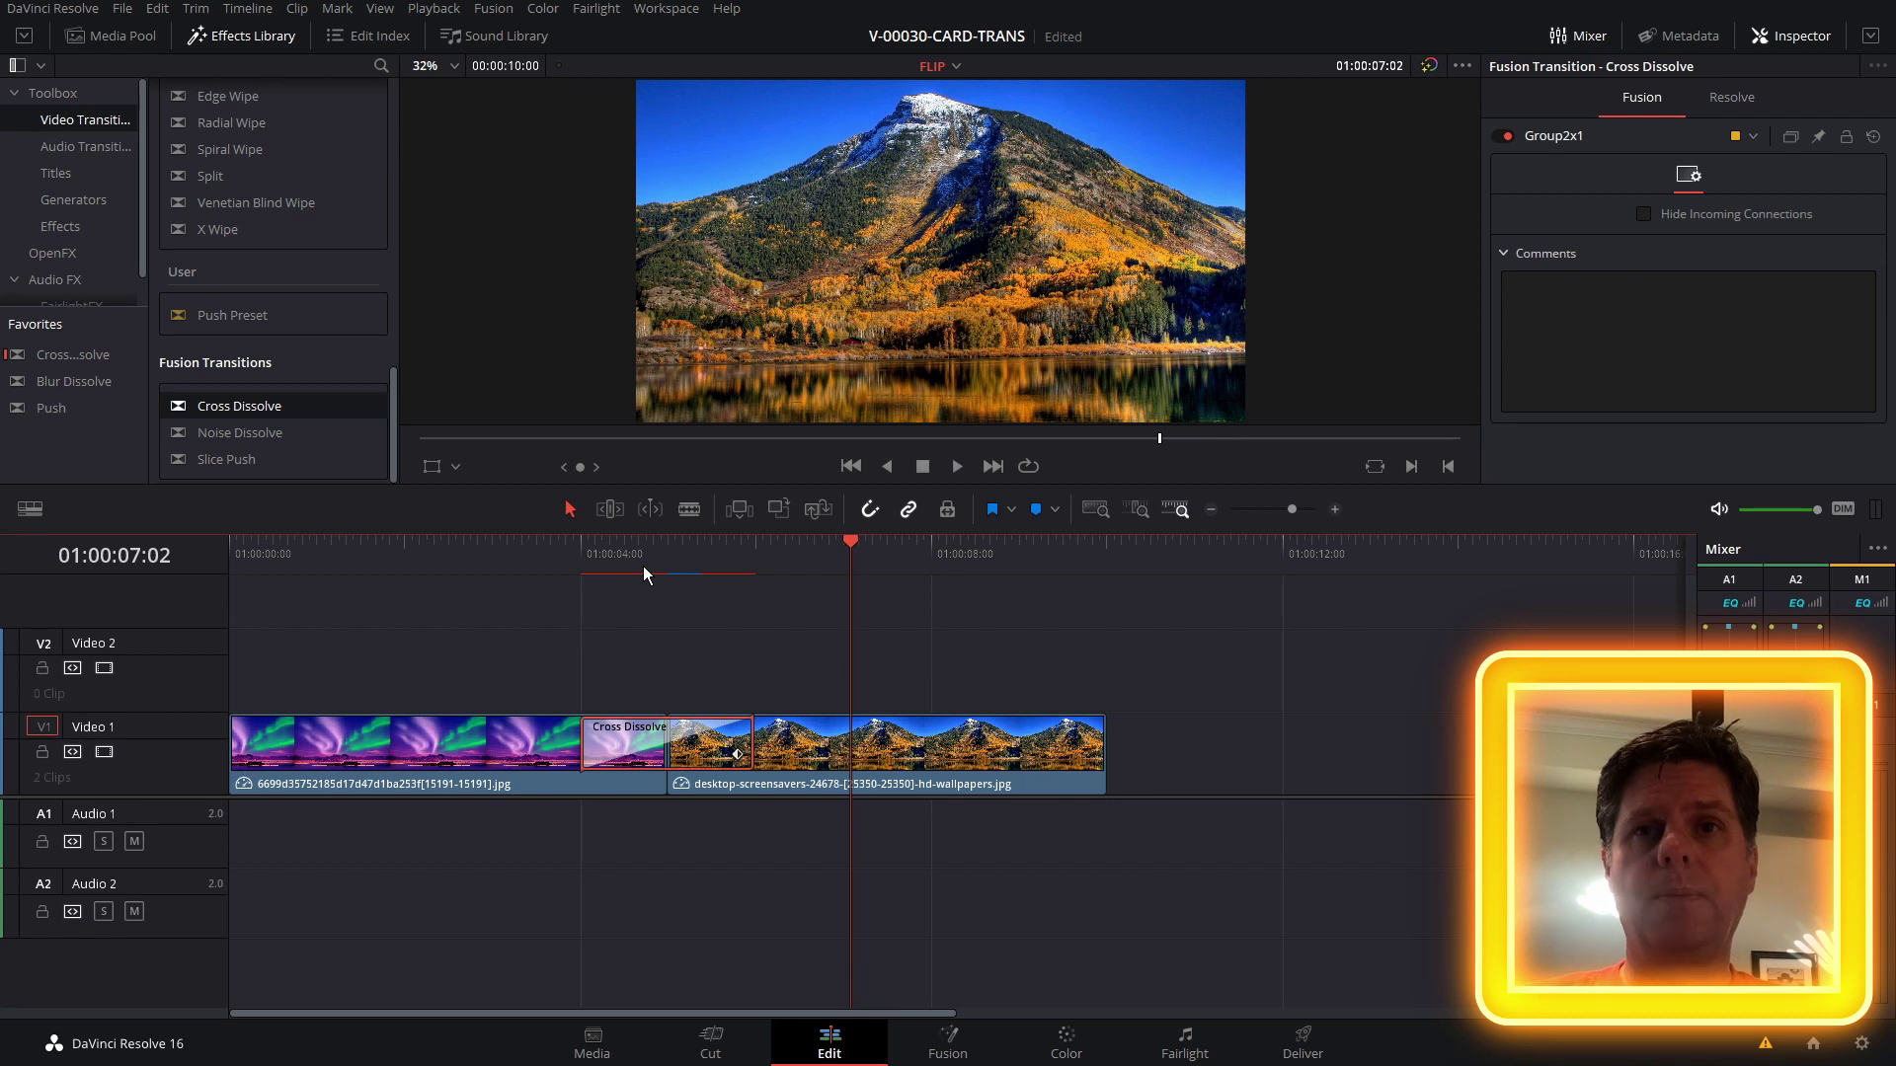
drag(753, 734, 754, 734)
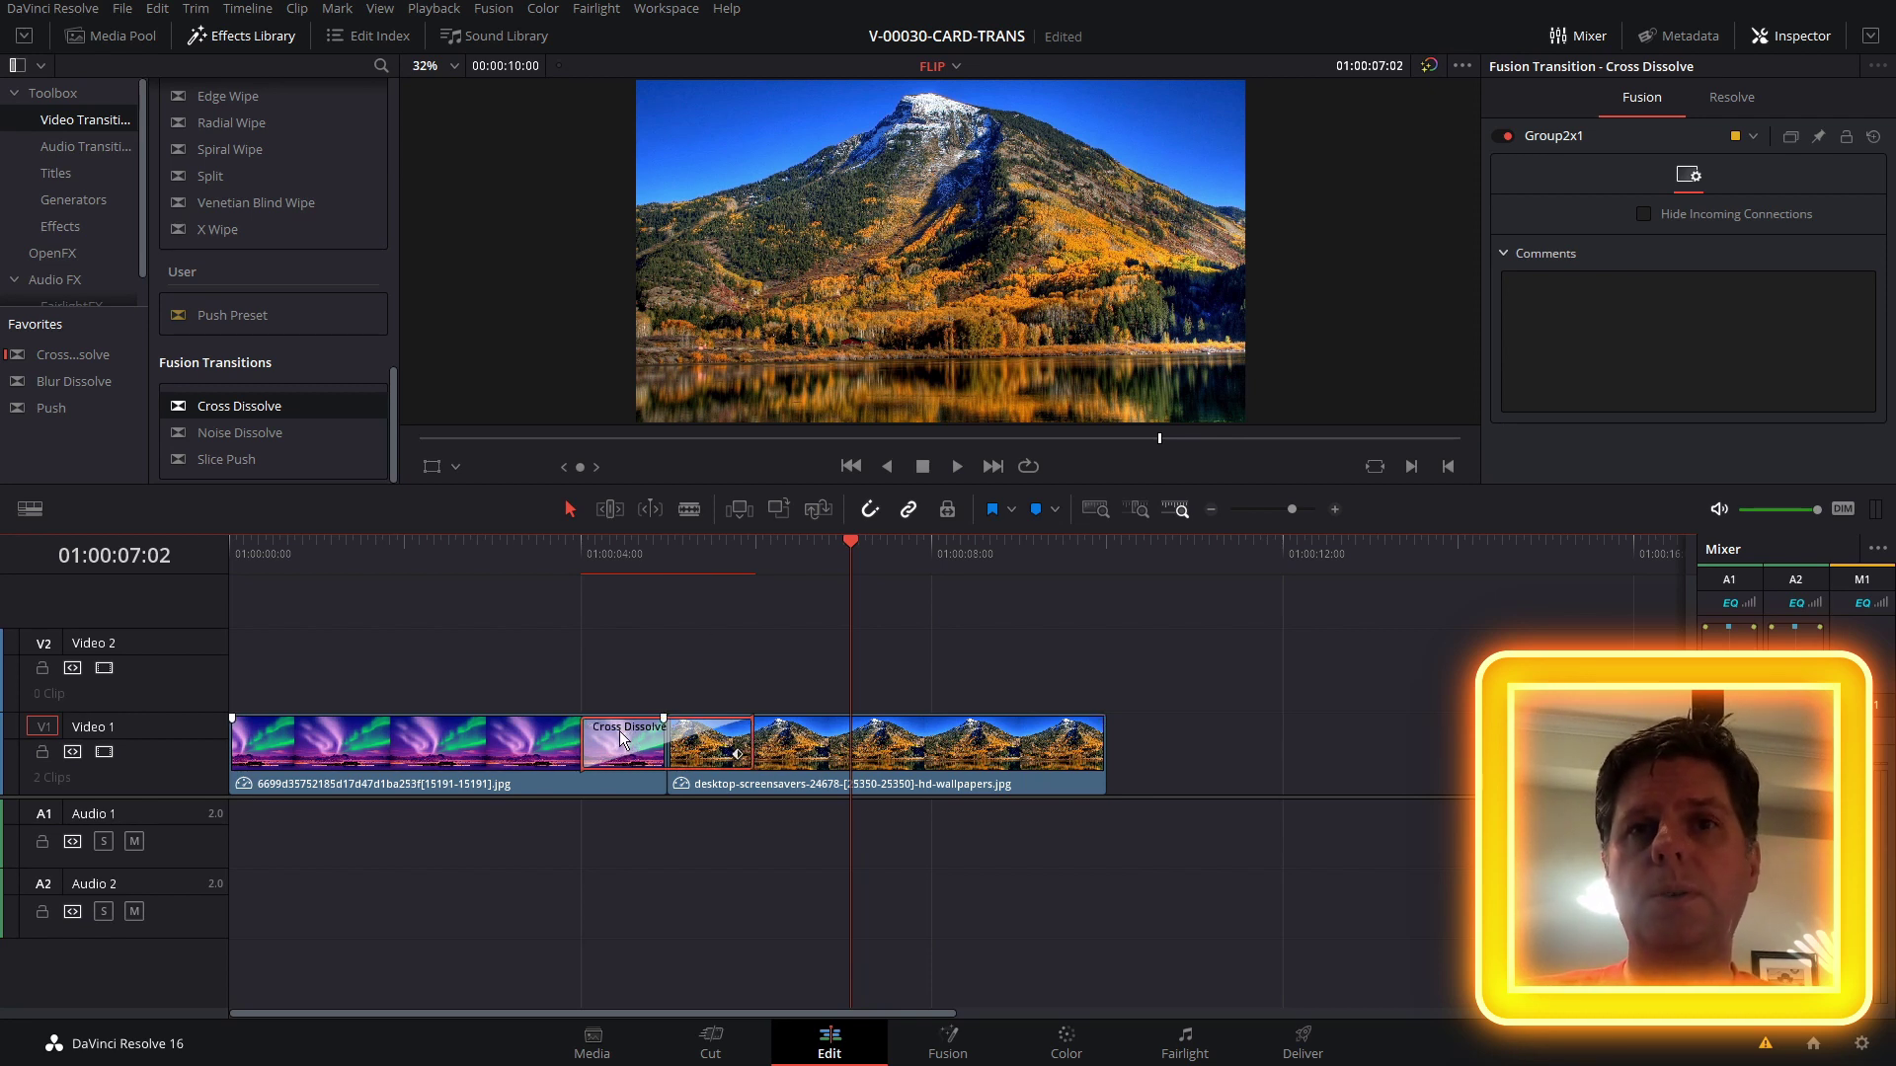
Save the modified Cross Dissolve as a transition preset named CardFlip and apply that preset to the end of the mountain clip.
right_click(632, 732)
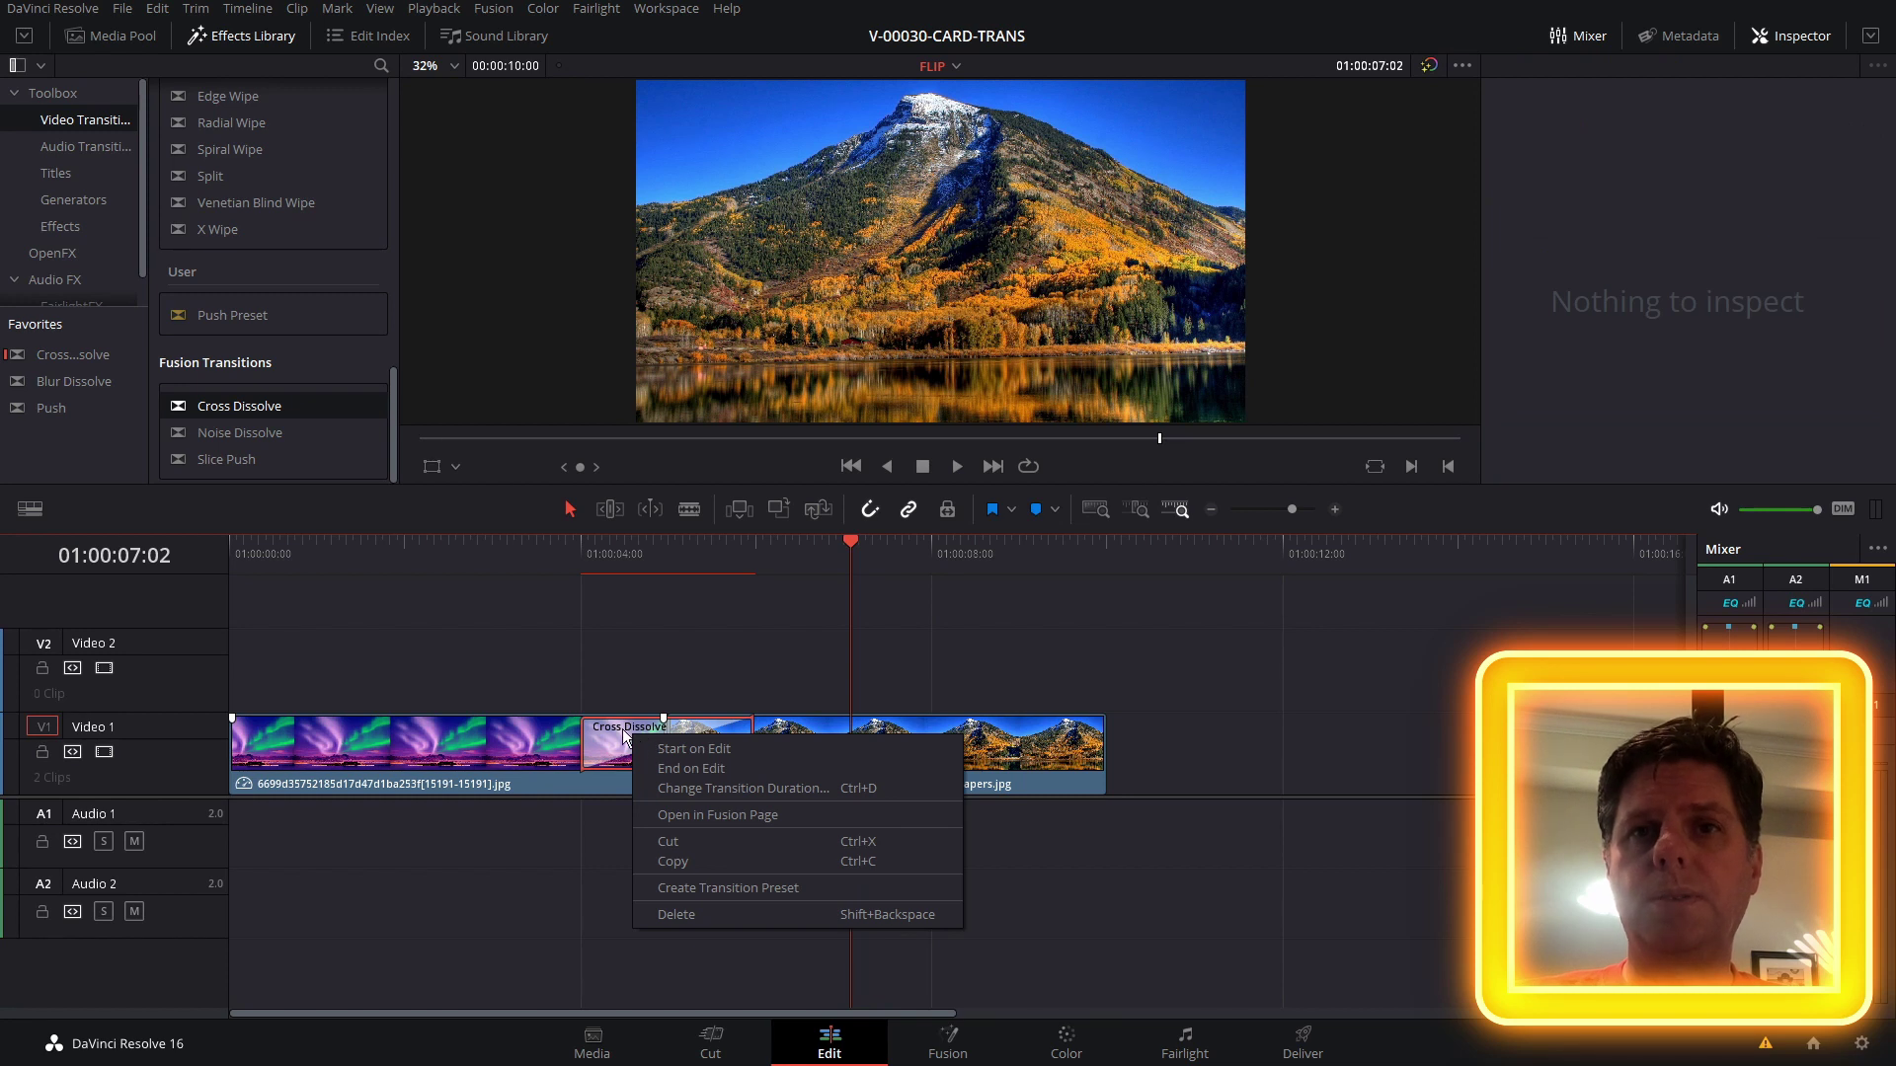
right_click(627, 728)
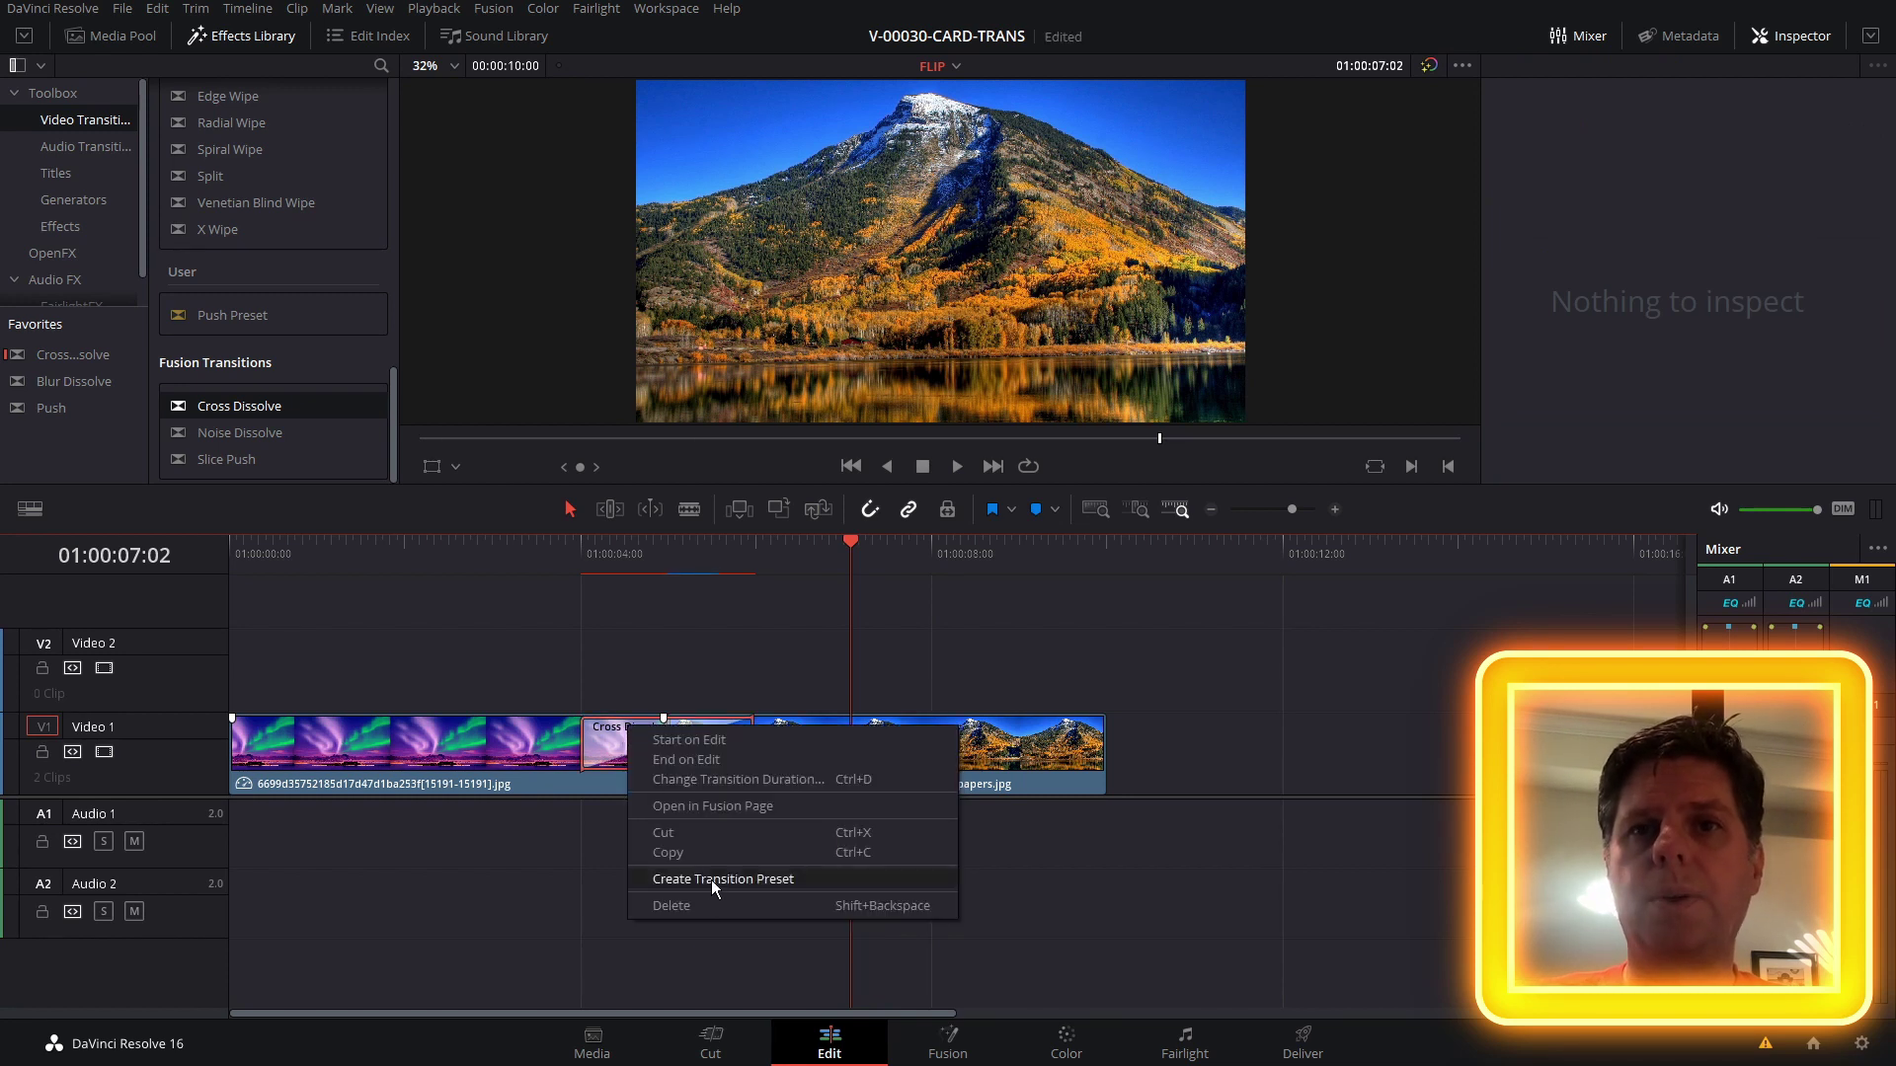
click(711, 880)
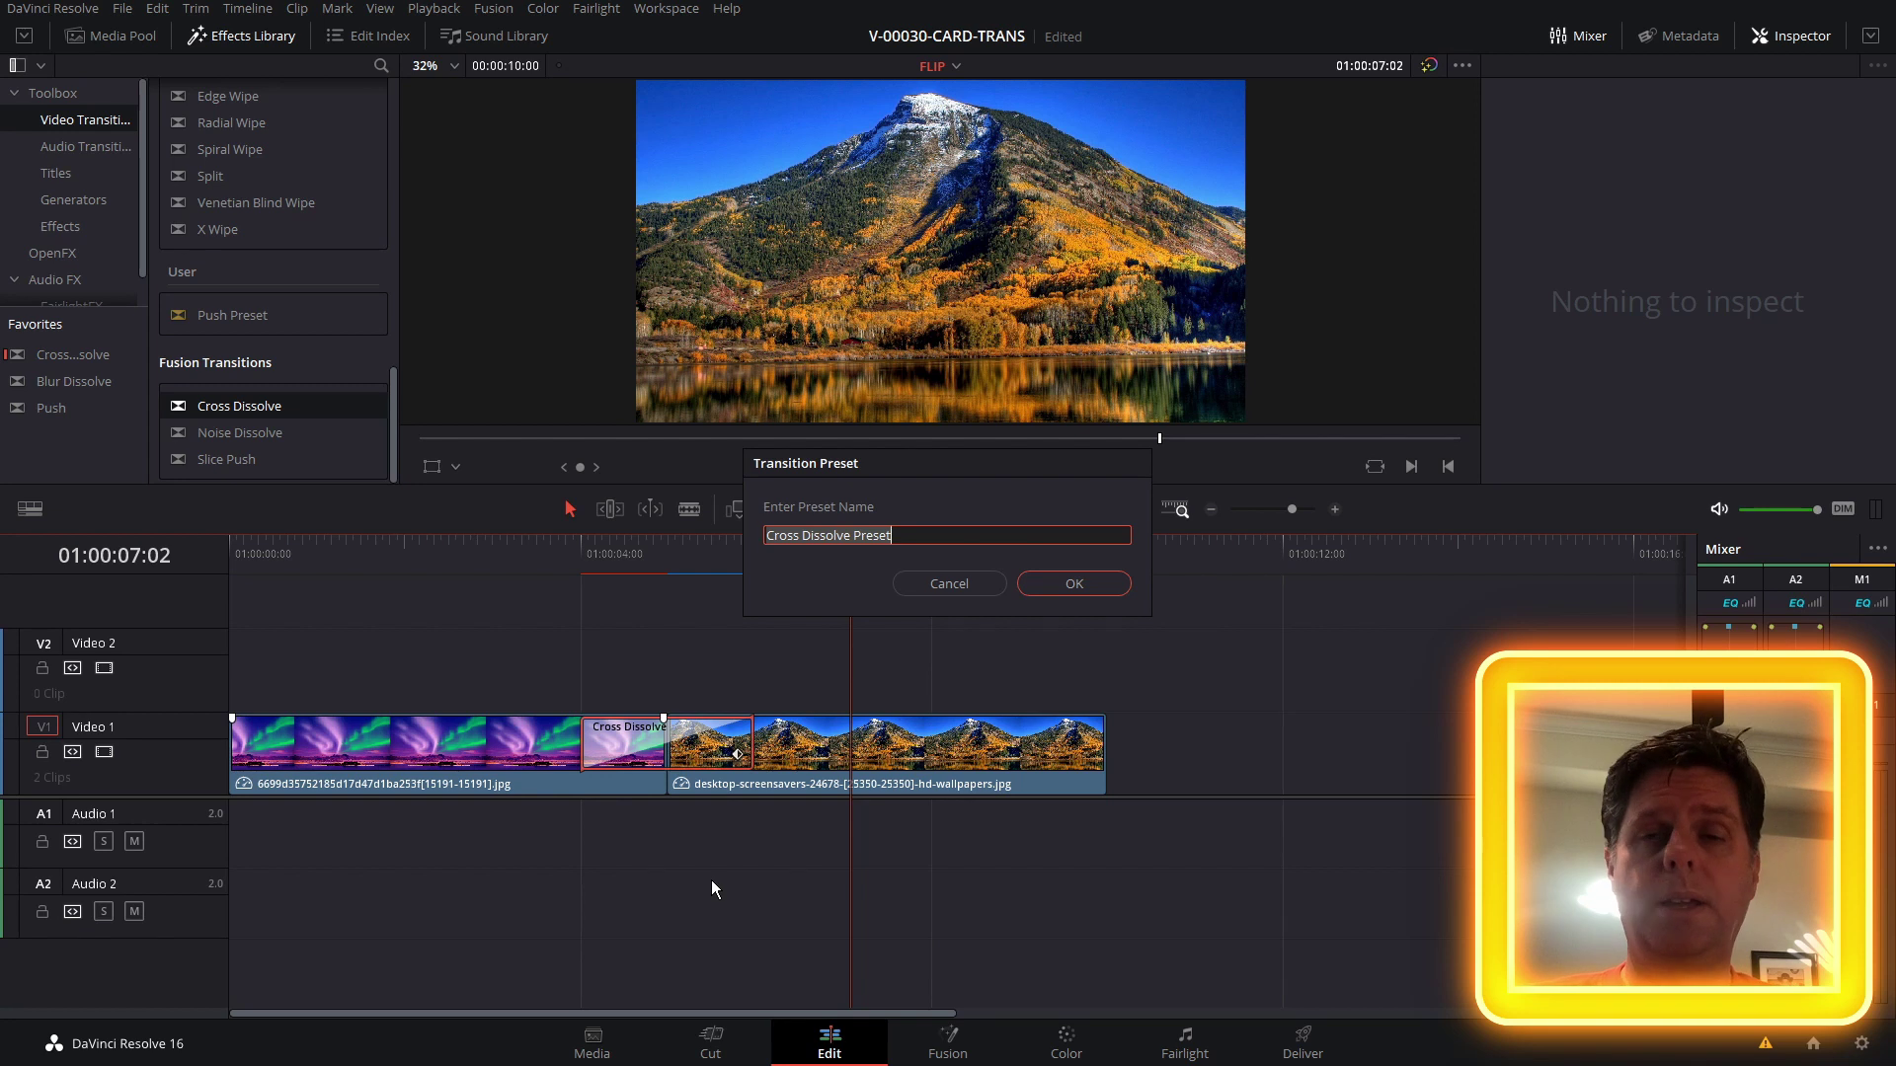
text(CardF)
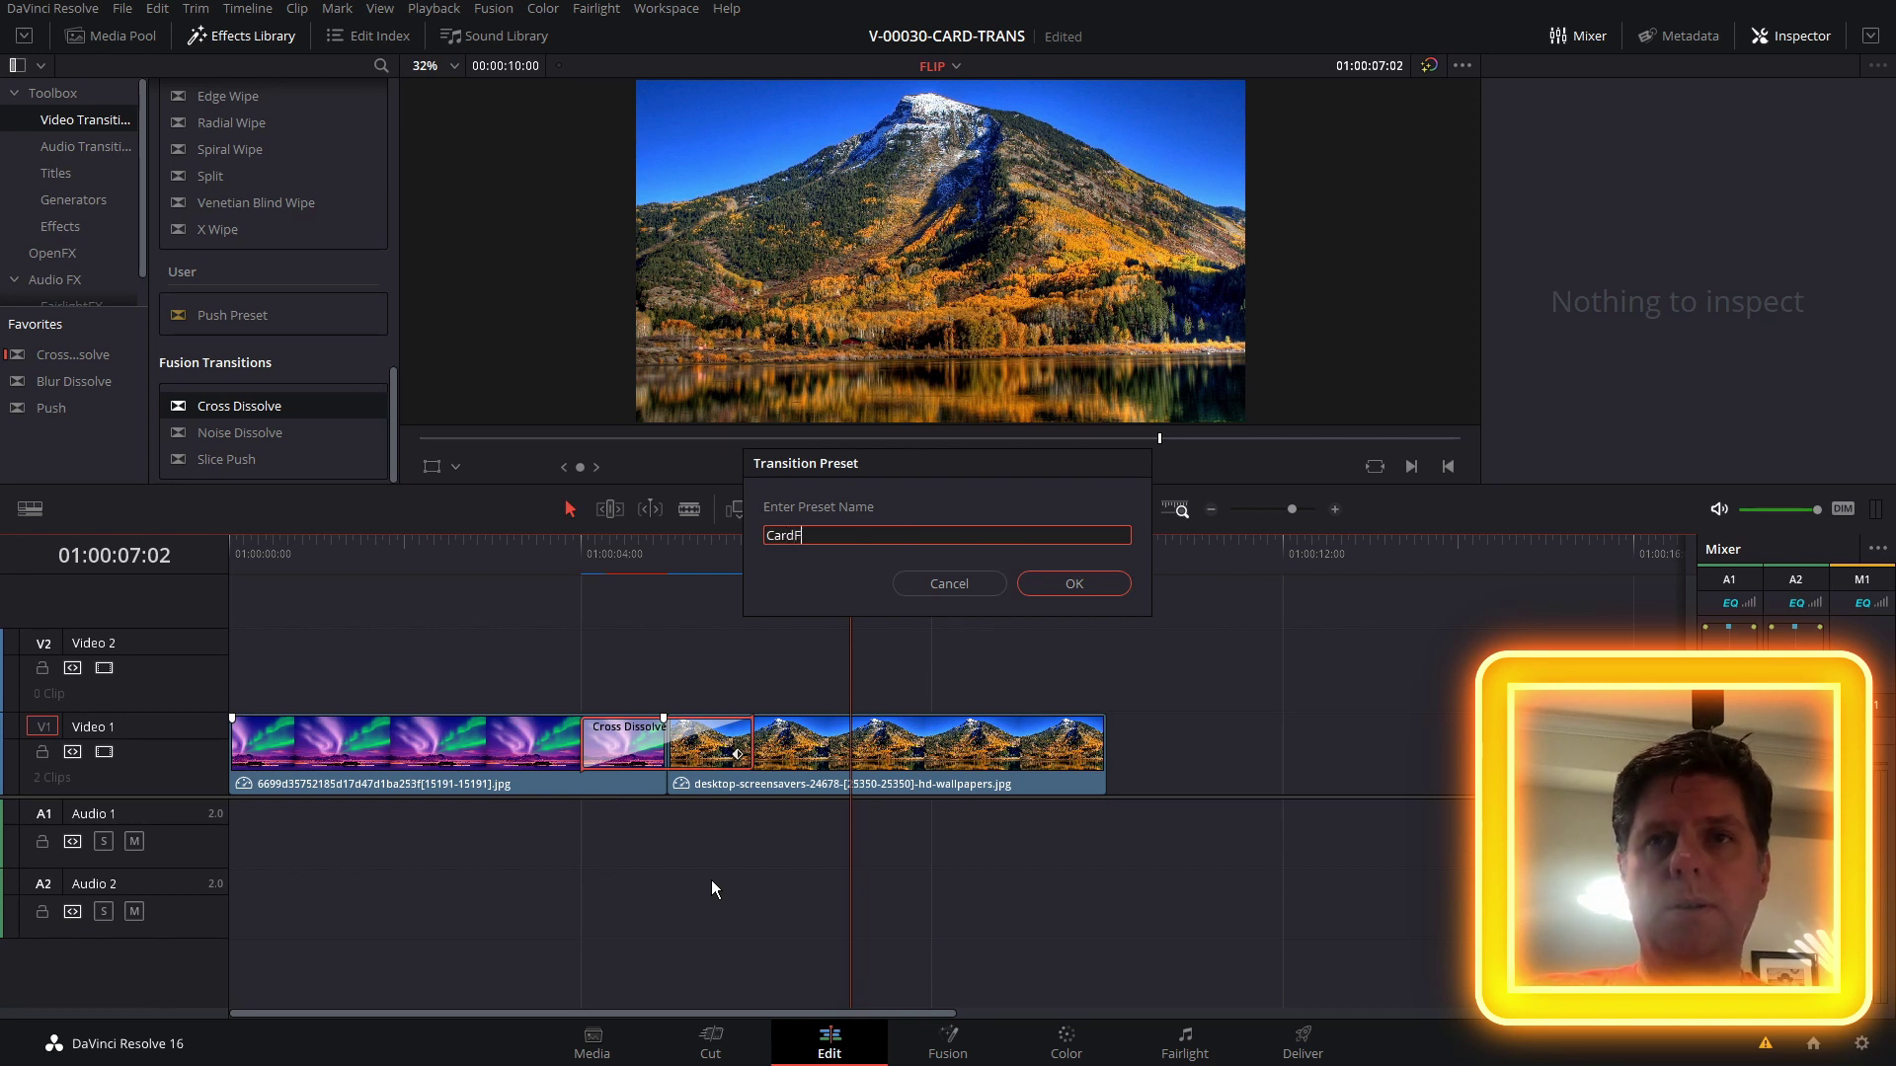
text(lip)
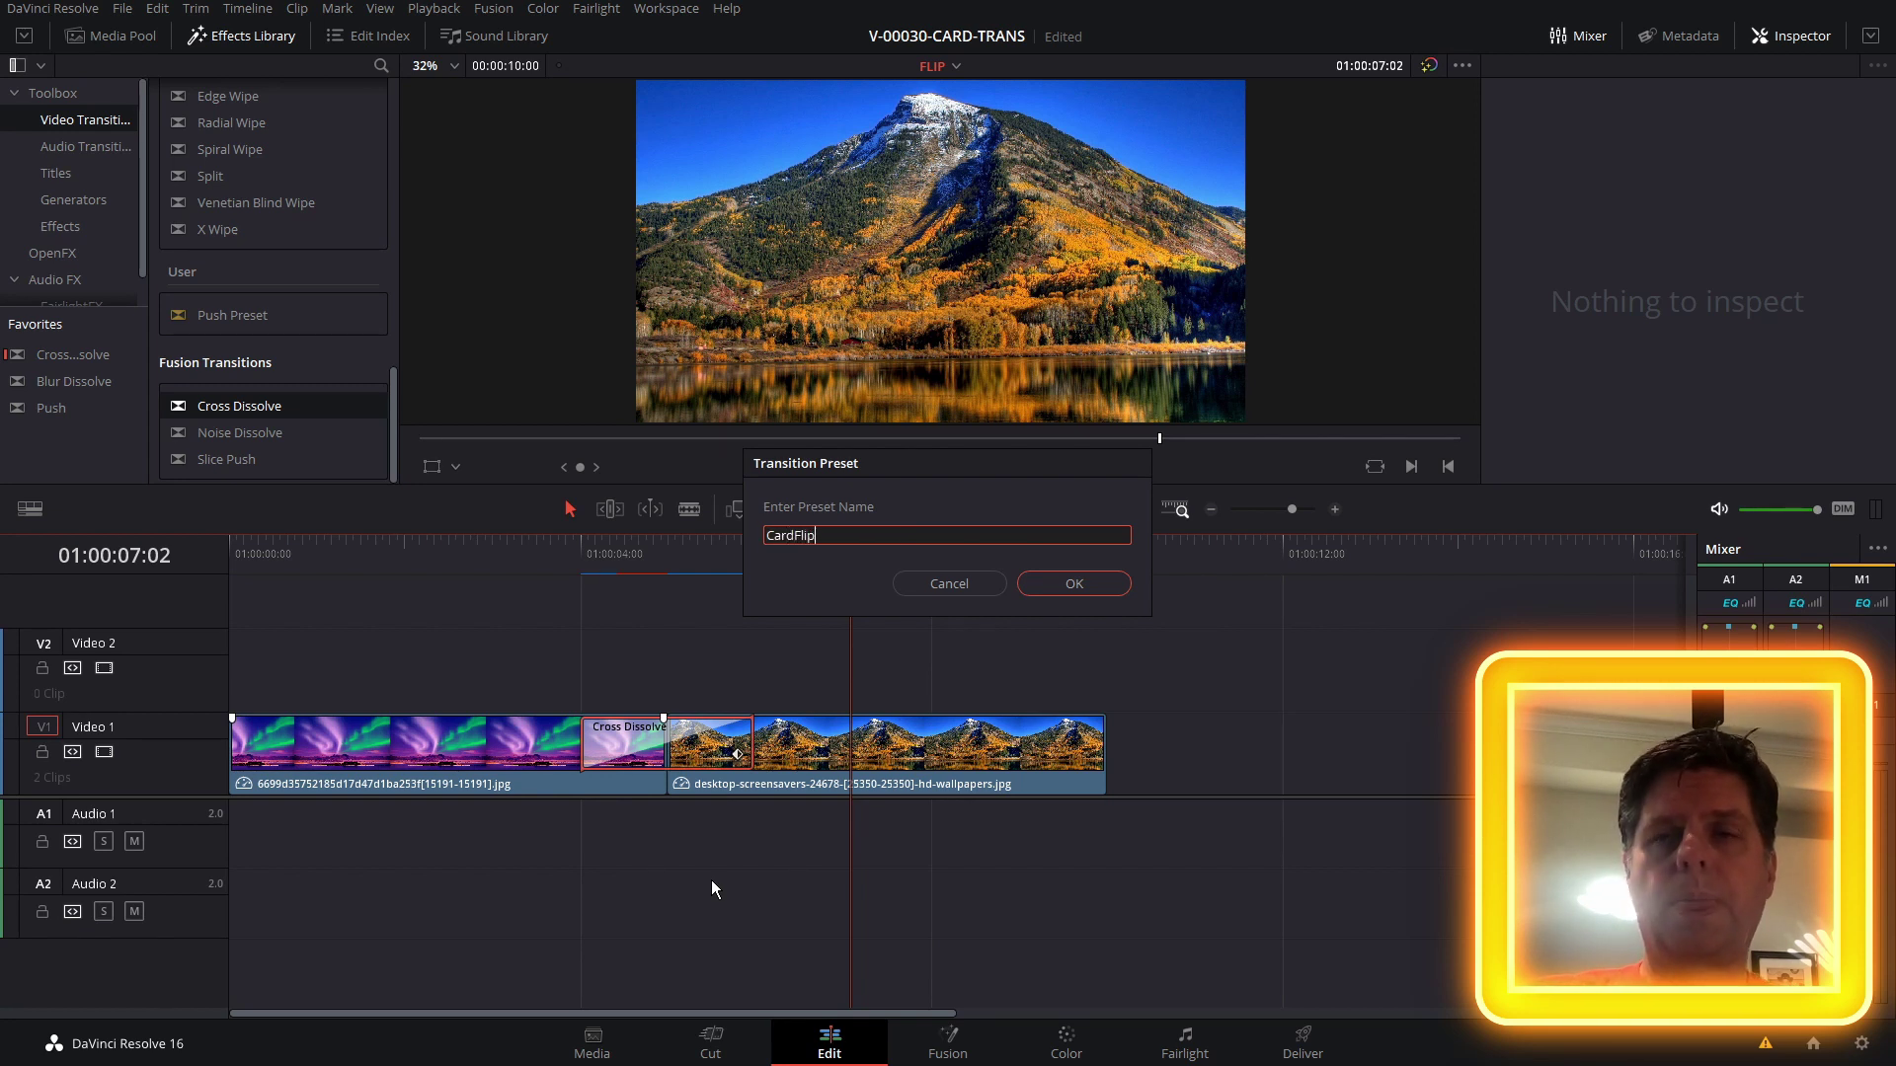
click(1074, 584)
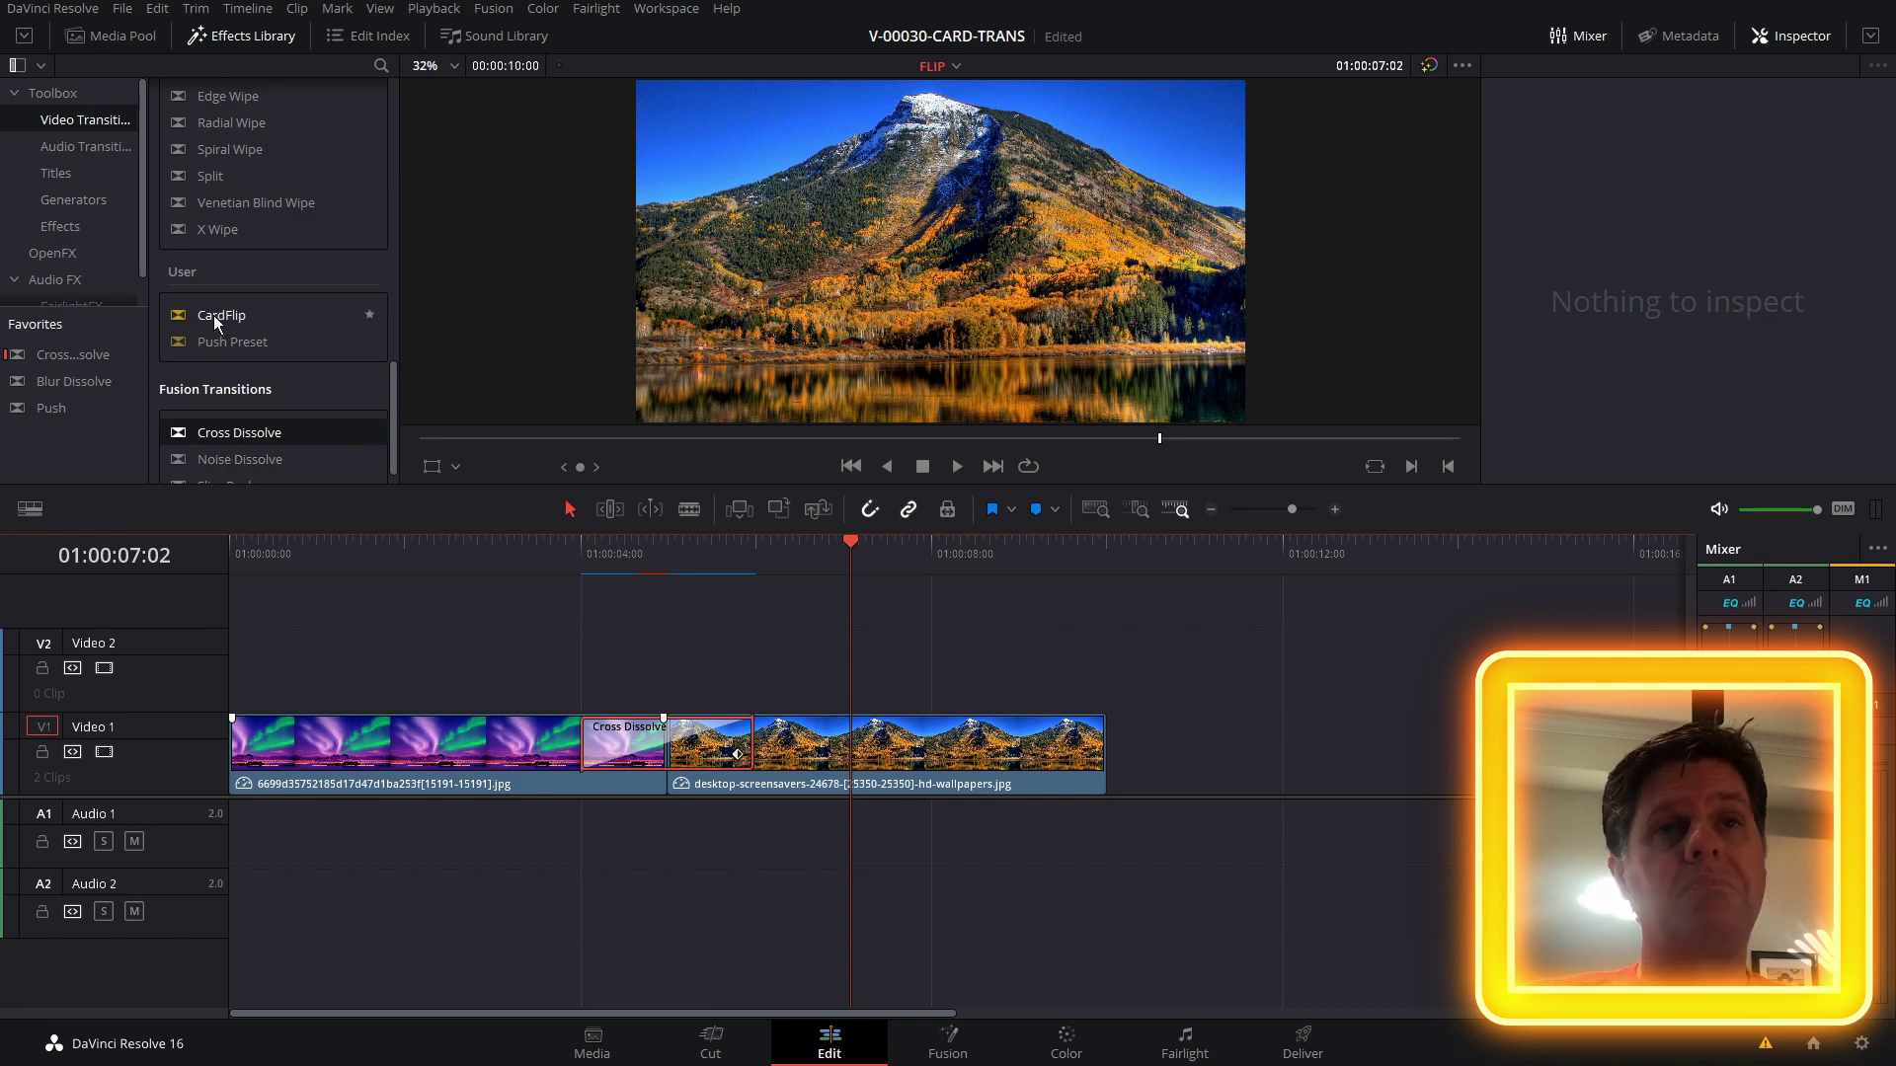
drag(223, 317, 1099, 741)
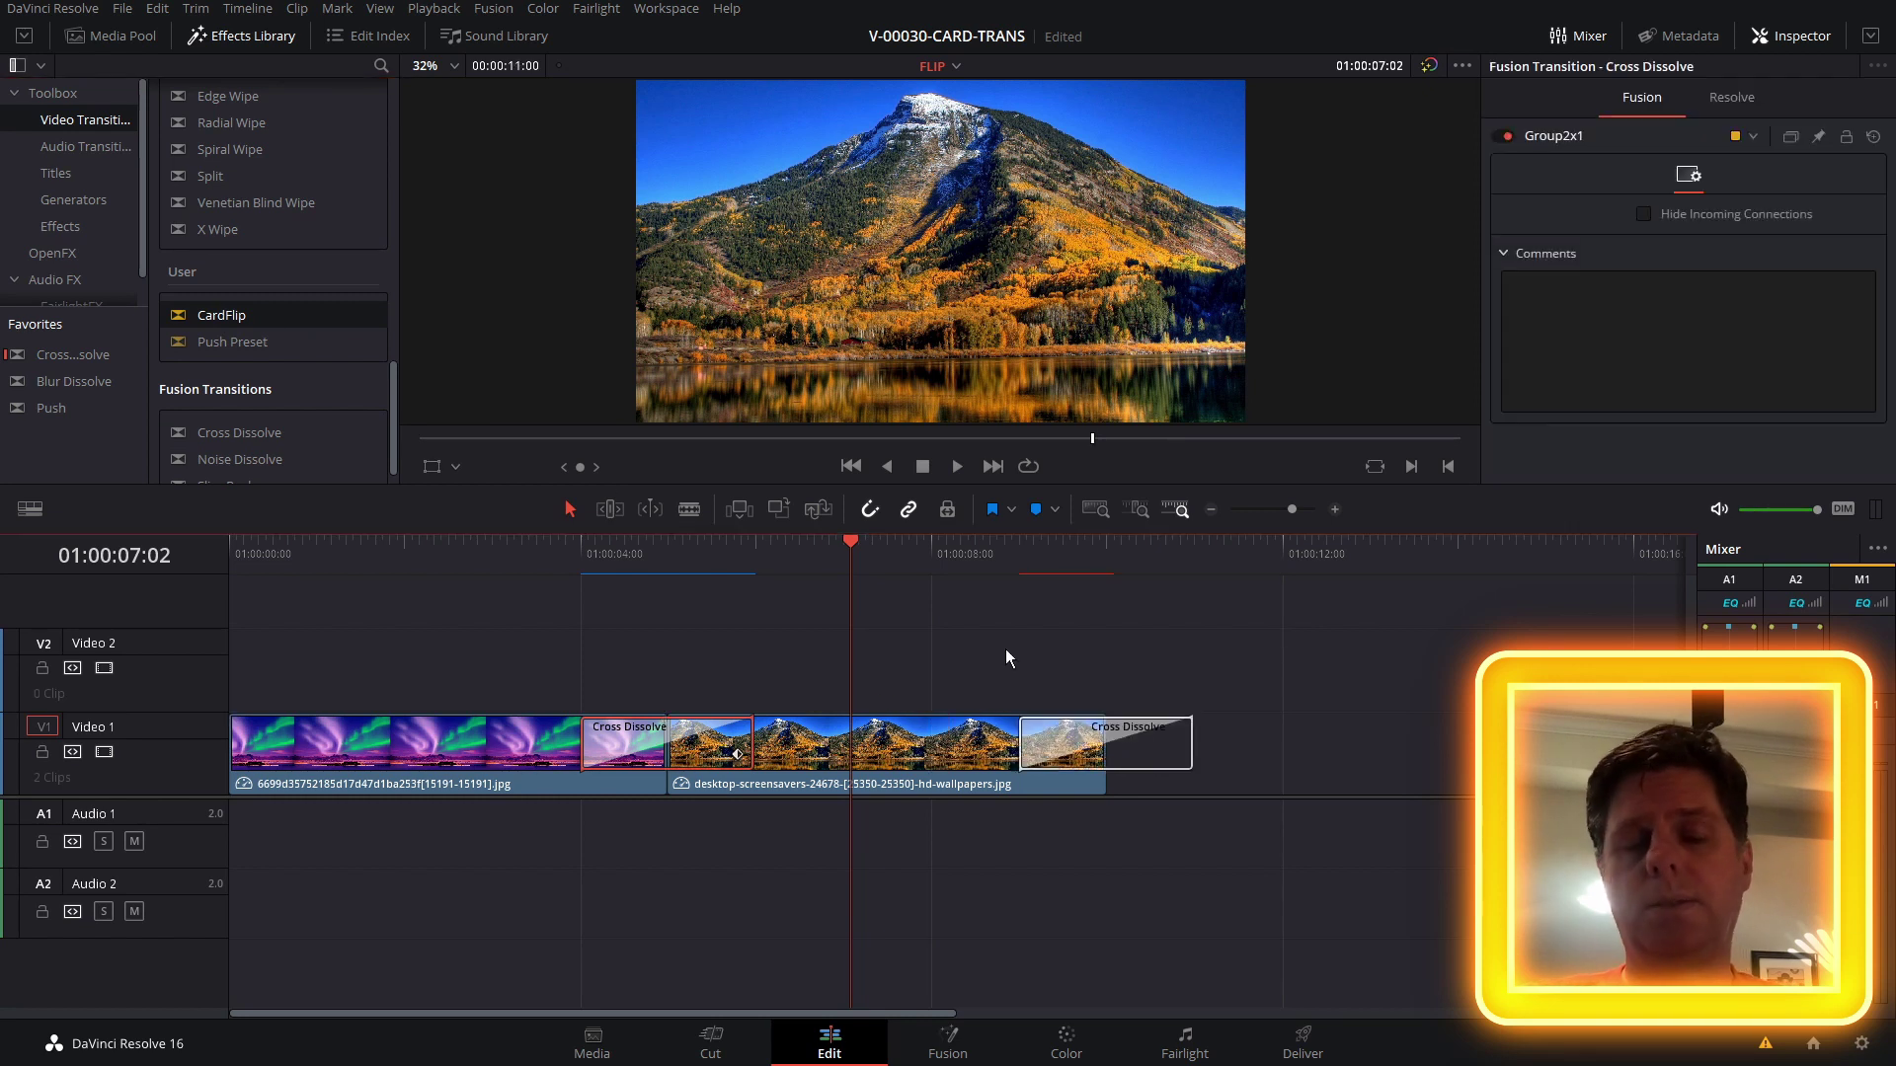